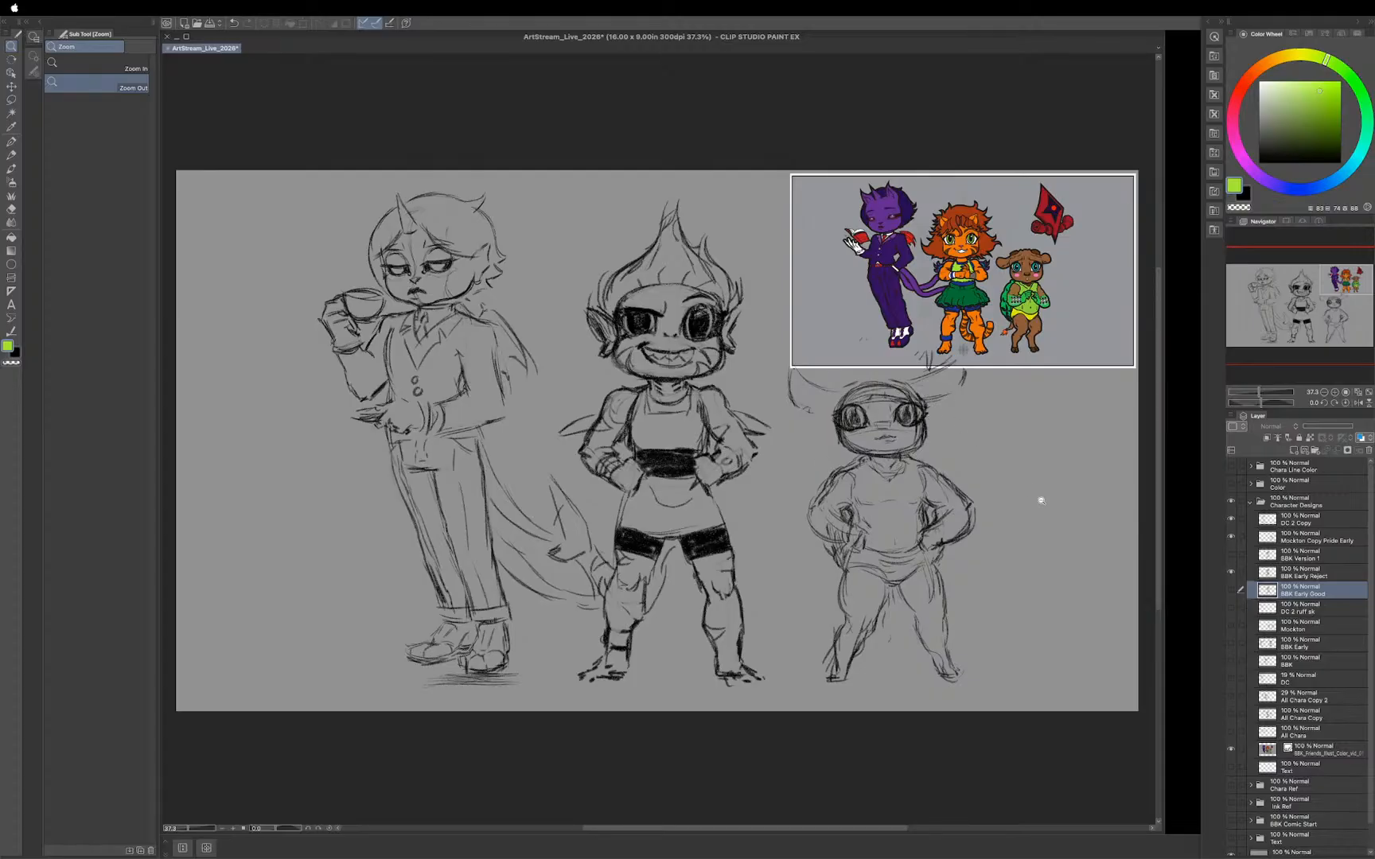
Step: Collapse the Character Designs folder, then show the Text folder's contents and select its ArtStream Episode 15 layer
{"action": "left_click", "coordinate": [1253, 505]}
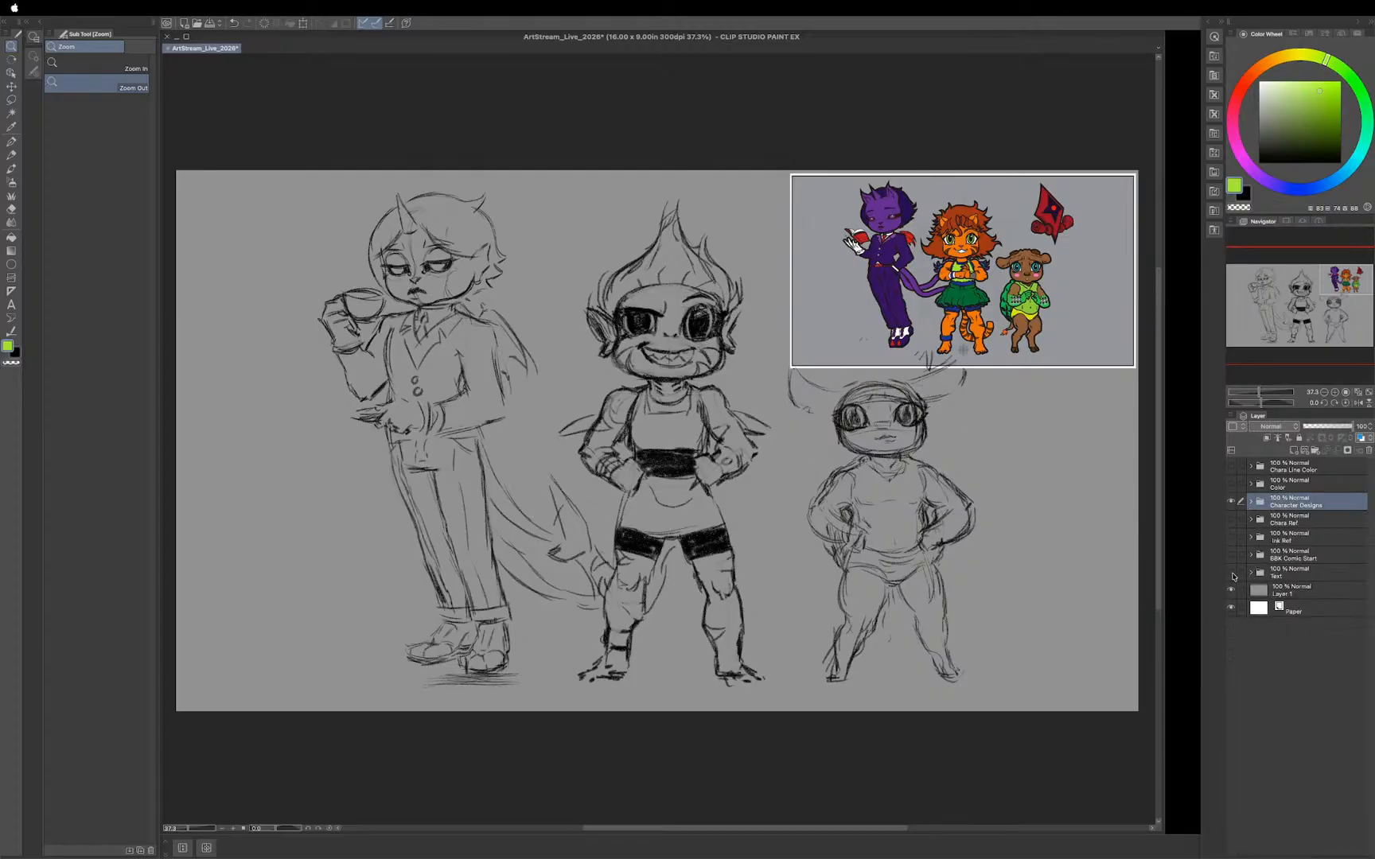
{"action": "left_click", "coordinate": [1231, 573]}
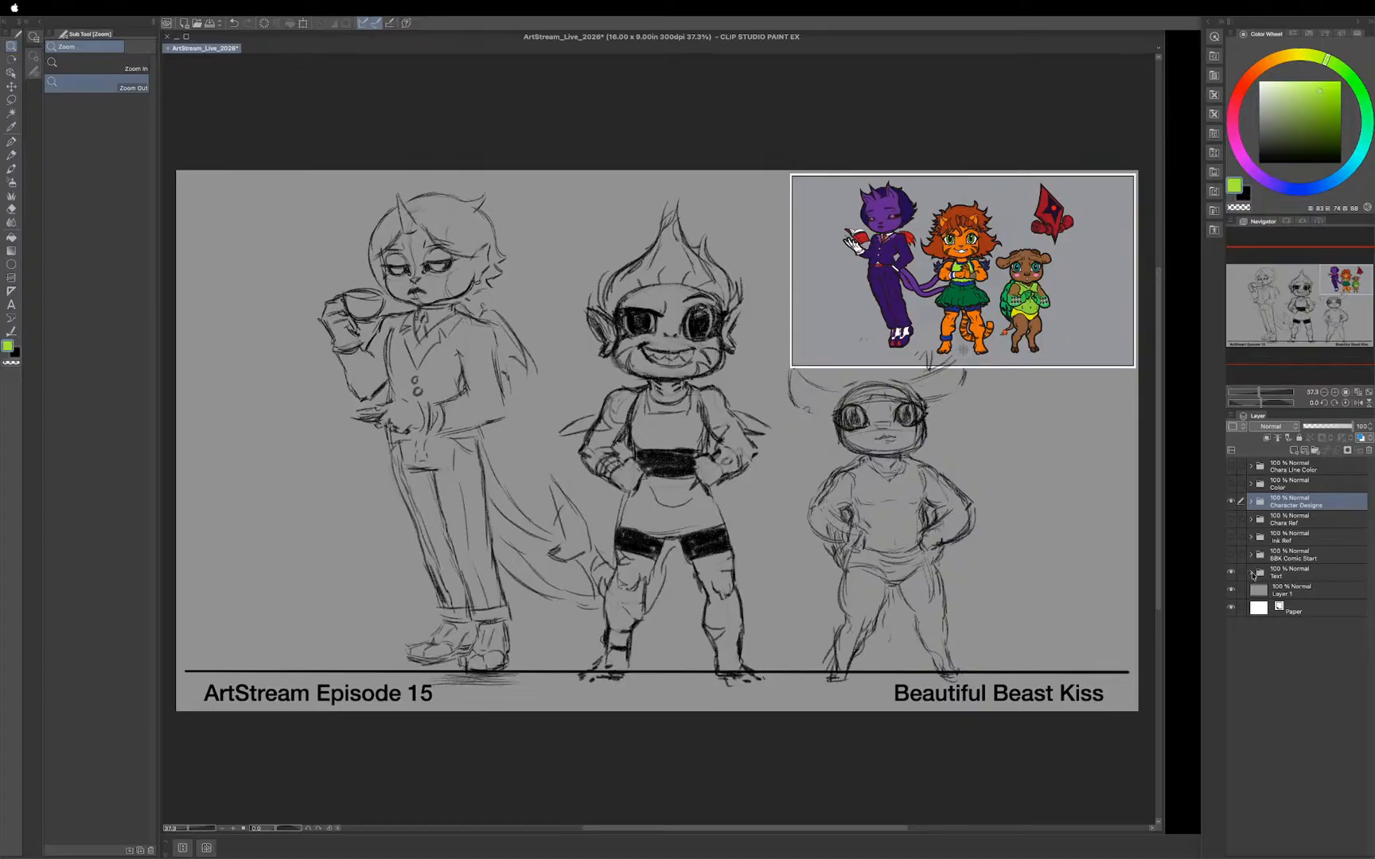
{"action": "left_click", "coordinate": [1250, 573]}
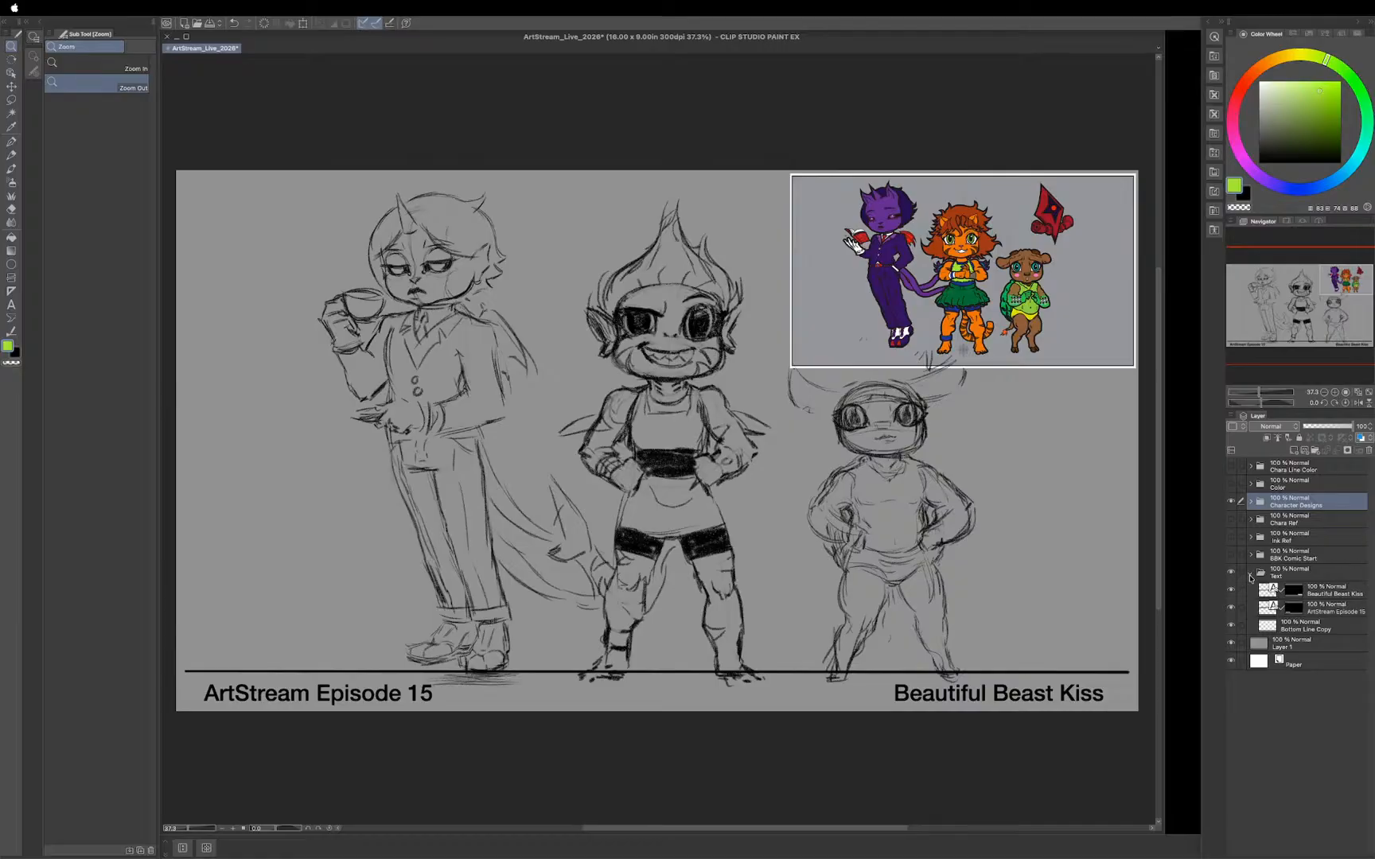
{"action": "left_click", "coordinate": [1319, 613]}
{"action": "left_click", "coordinate": [1231, 609]}
{"action": "left_click", "coordinate": [1230, 610]}
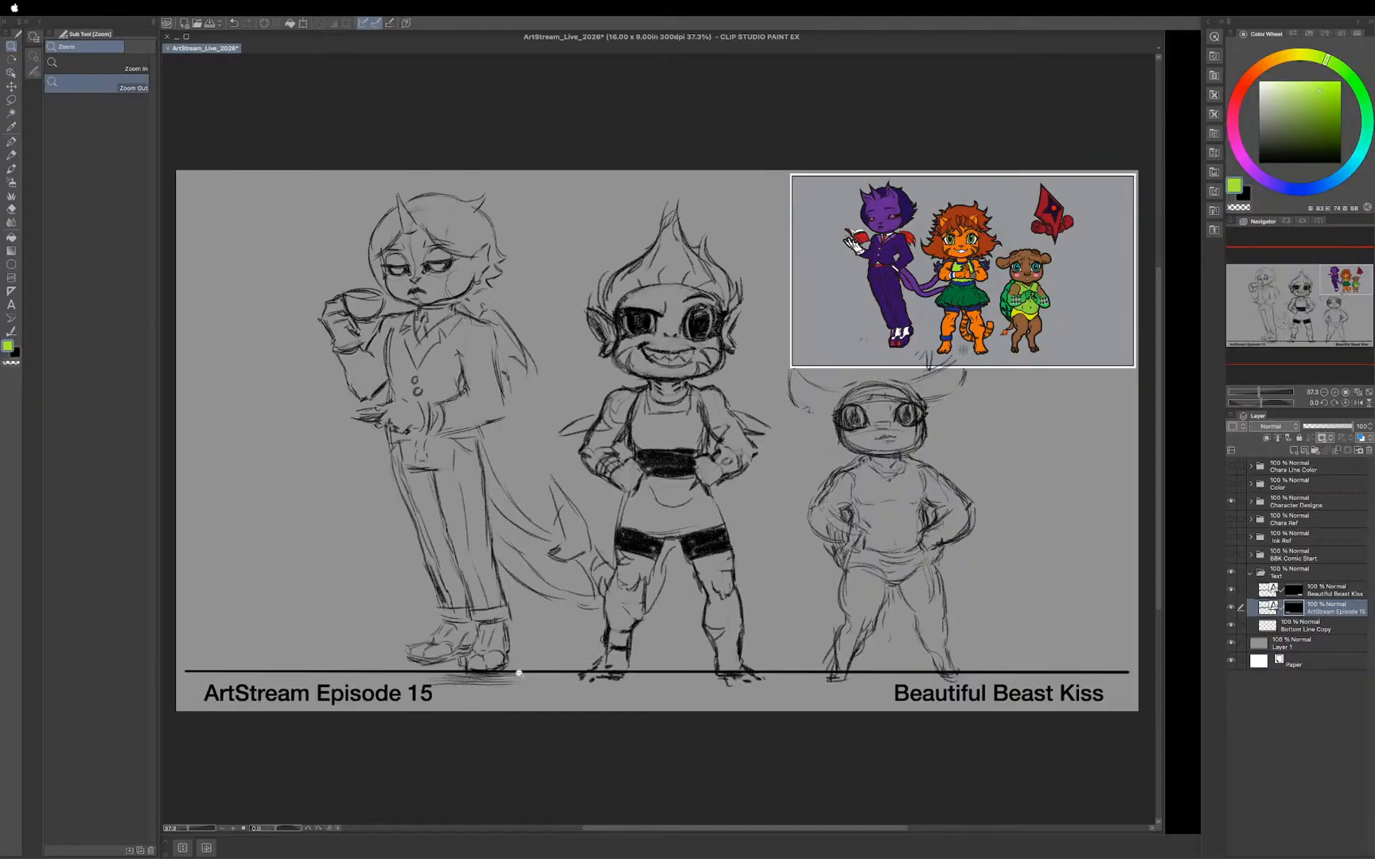
Step: Change the episode title text to "ArtStream Episode 16" and collapse the Text folder
{"action": "key", "text": "i"}
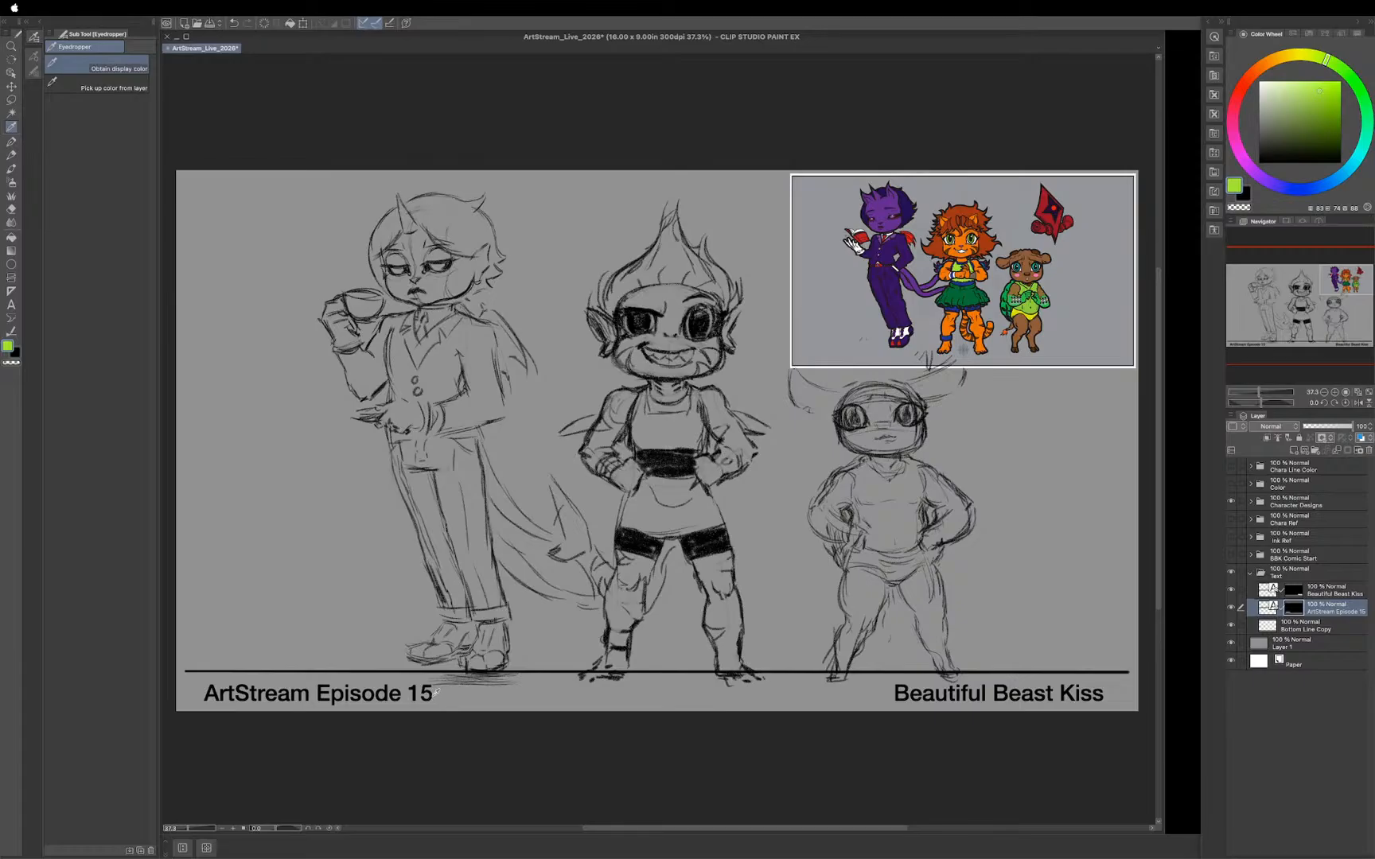
{"action": "key", "text": "u"}
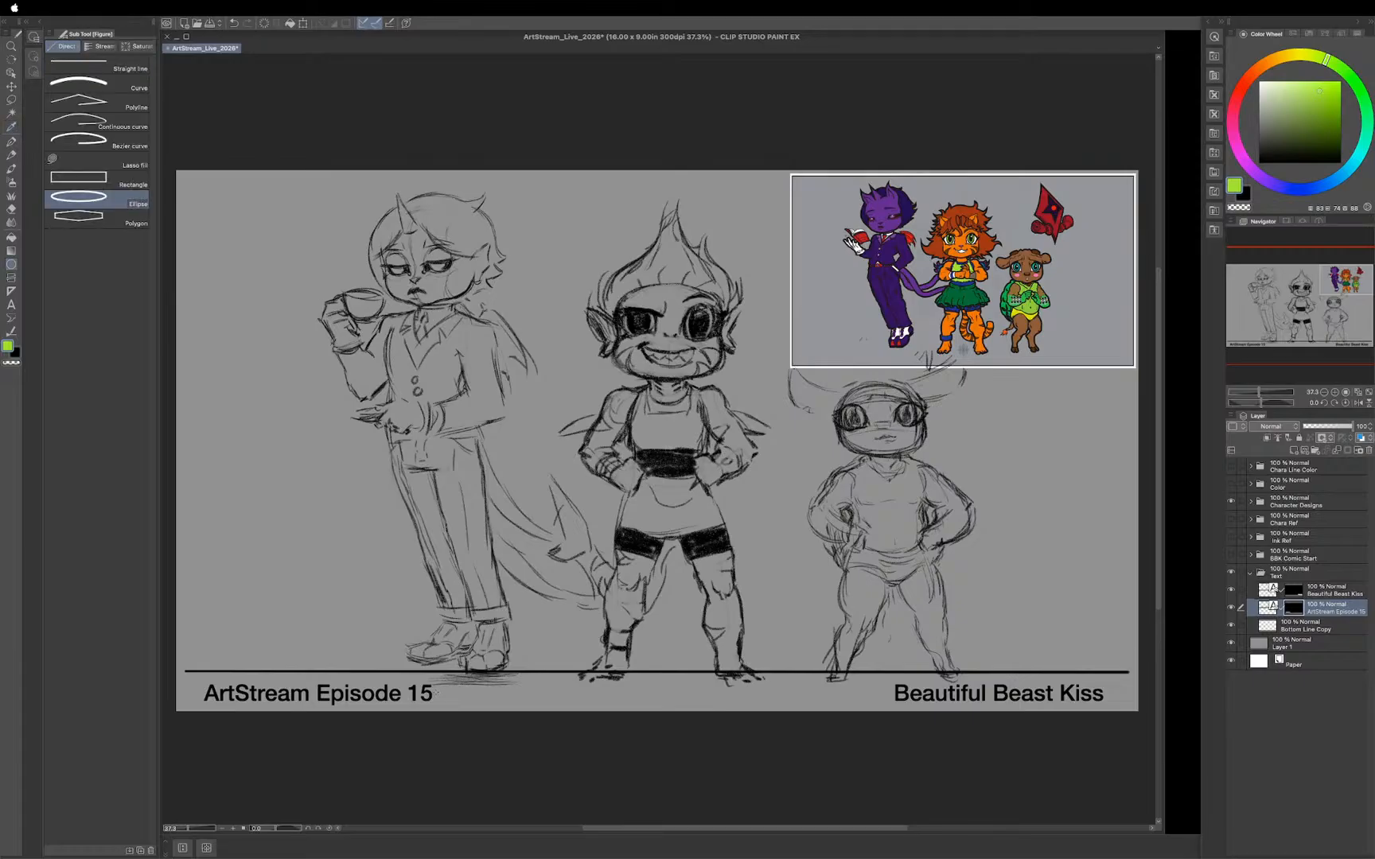
{"action": "key", "text": "t"}
{"action": "left_click", "coordinate": [435, 691]}
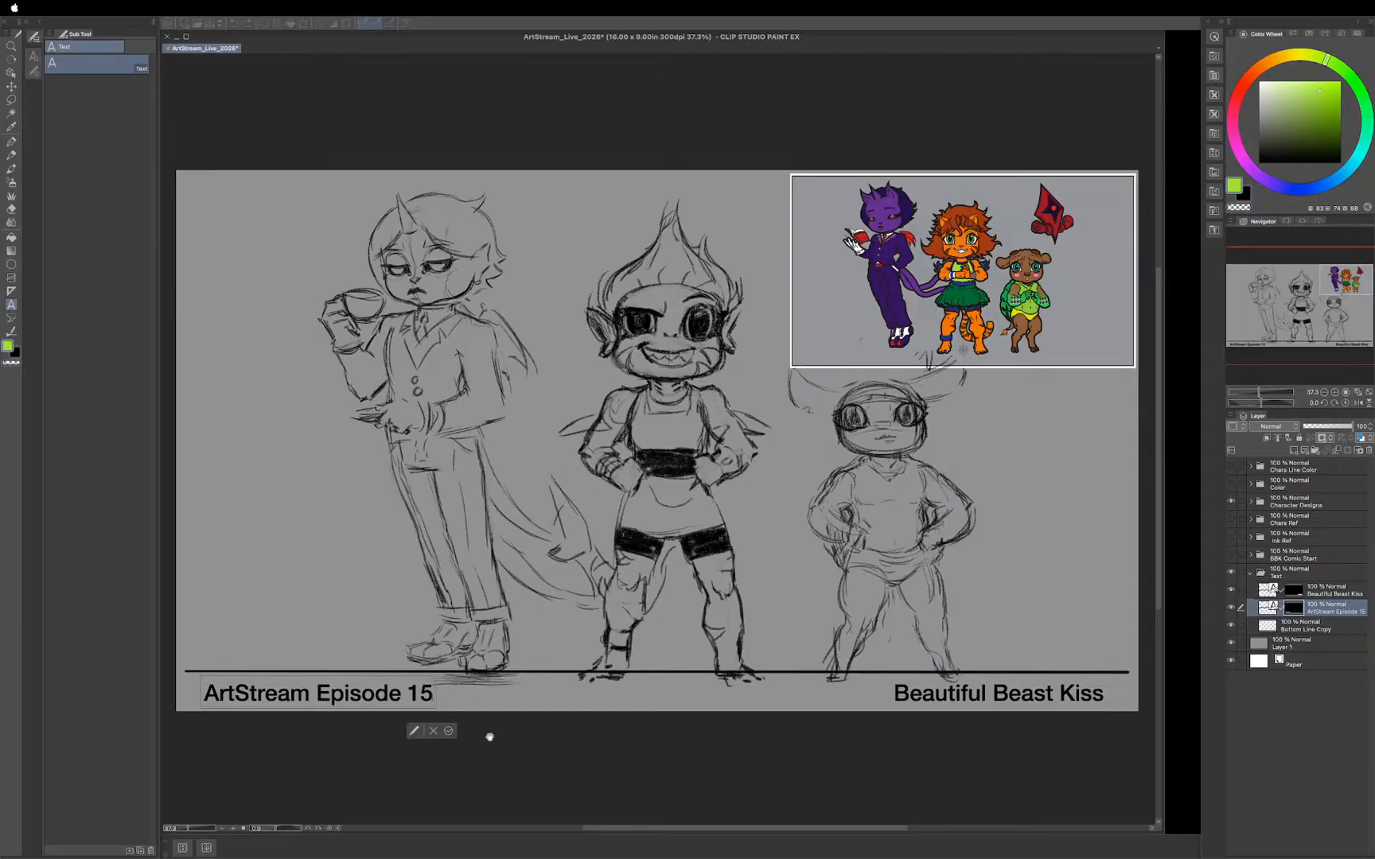
{"action": "left_click", "coordinate": [434, 730]}
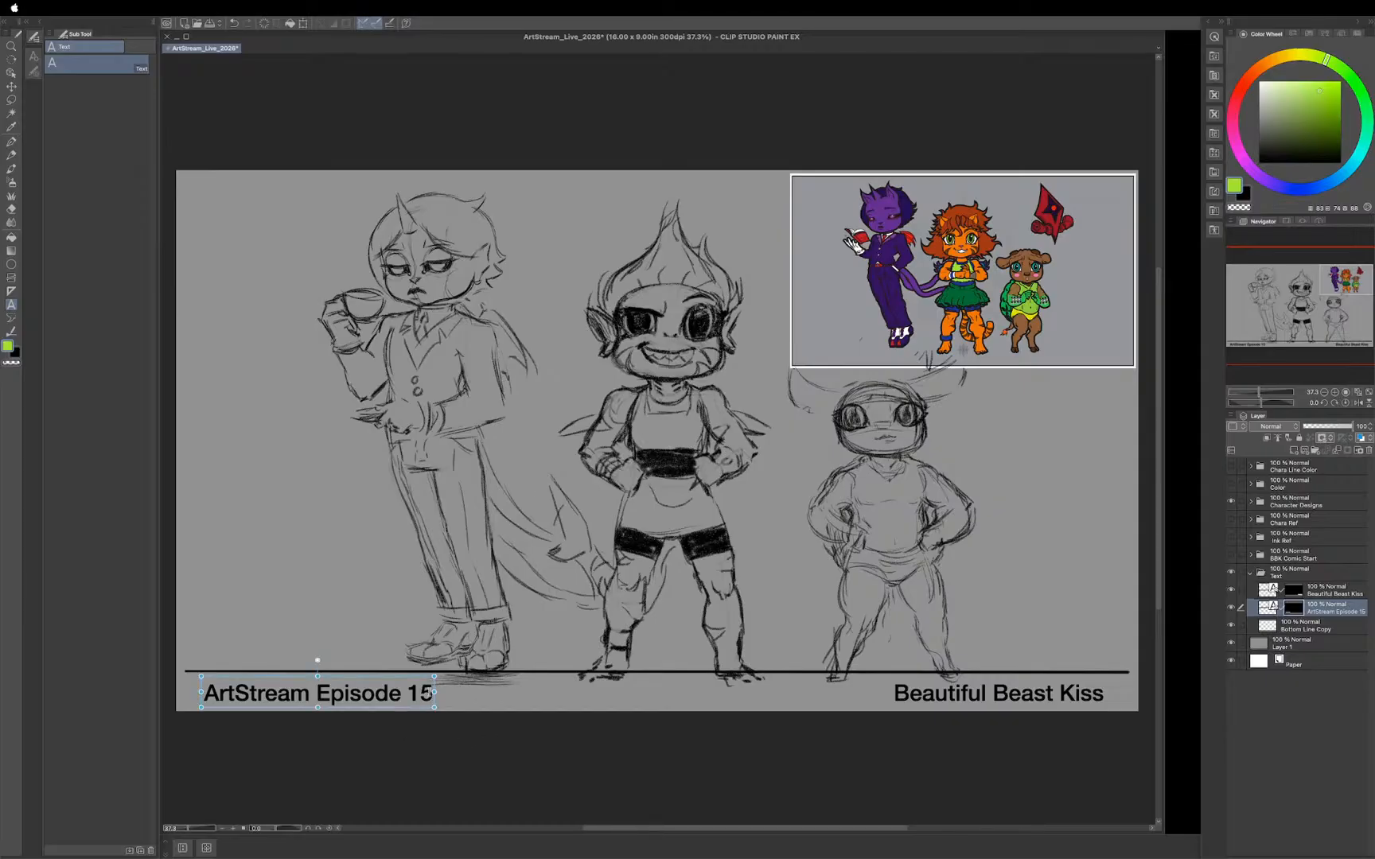
{"action": "left_click", "coordinate": [428, 694]}
{"action": "key", "text": "BackSpace"}
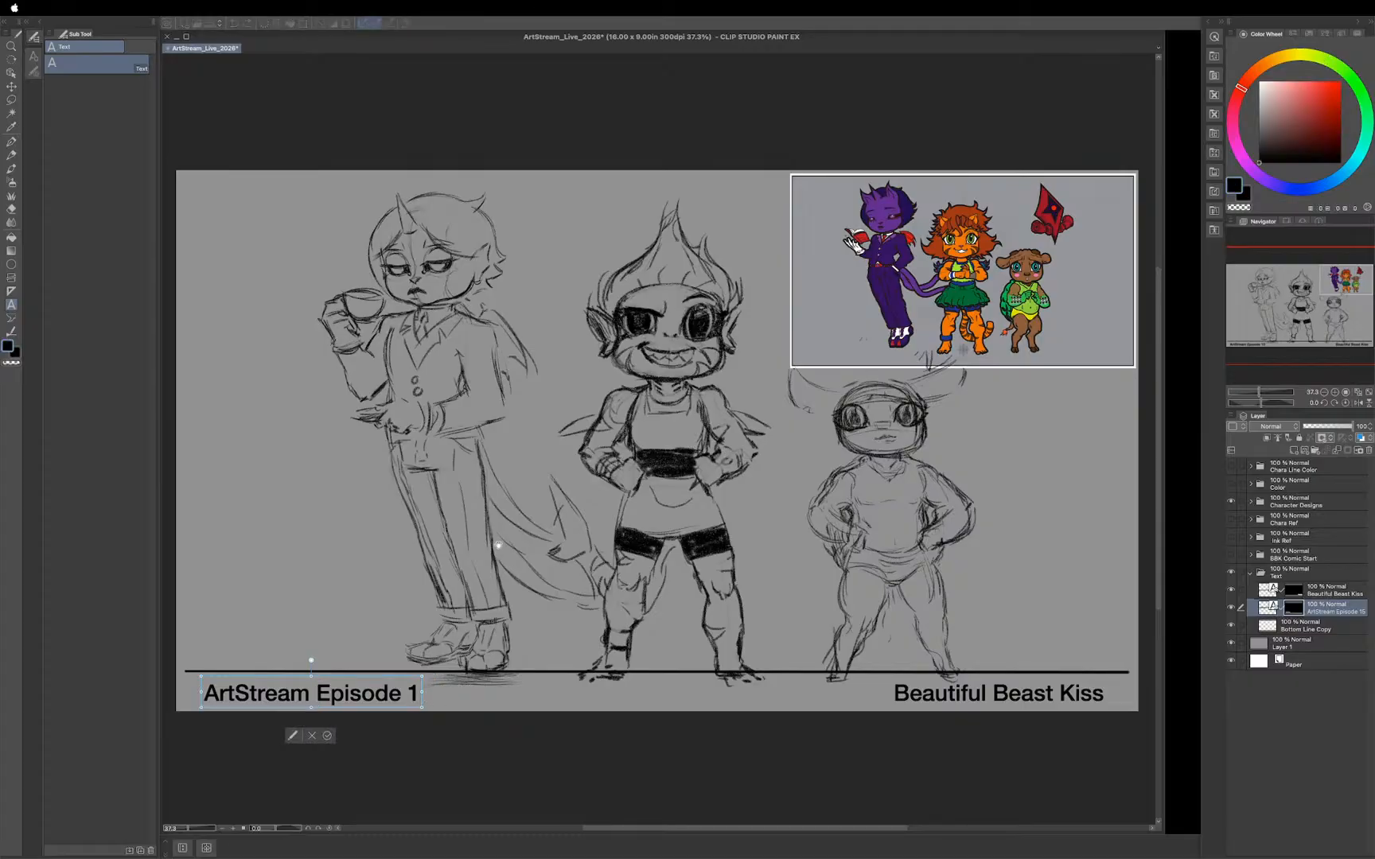
{"action": "type", "text": "6"}
{"action": "left_click", "coordinate": [334, 736]}
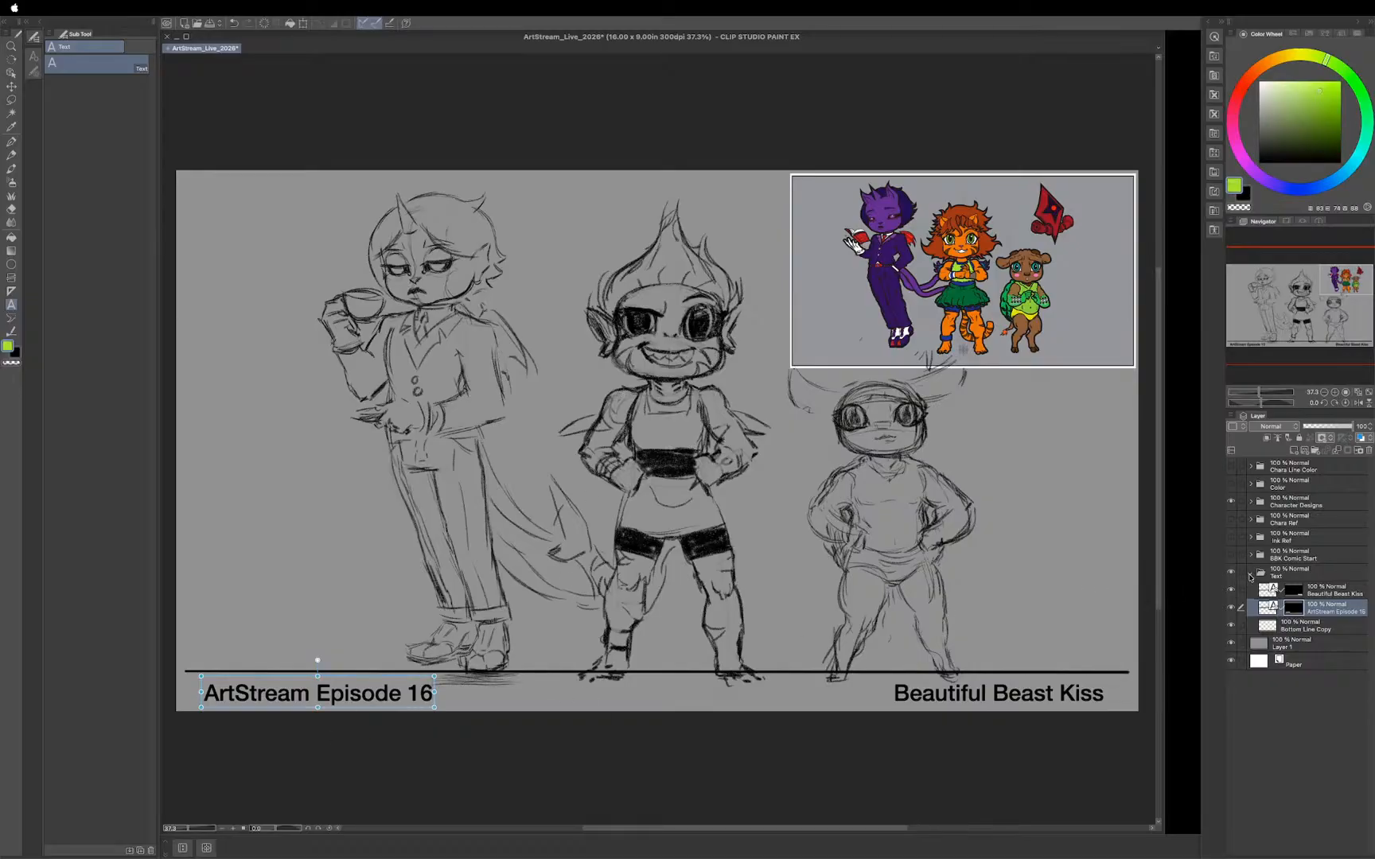
{"action": "left_click", "coordinate": [1249, 573]}
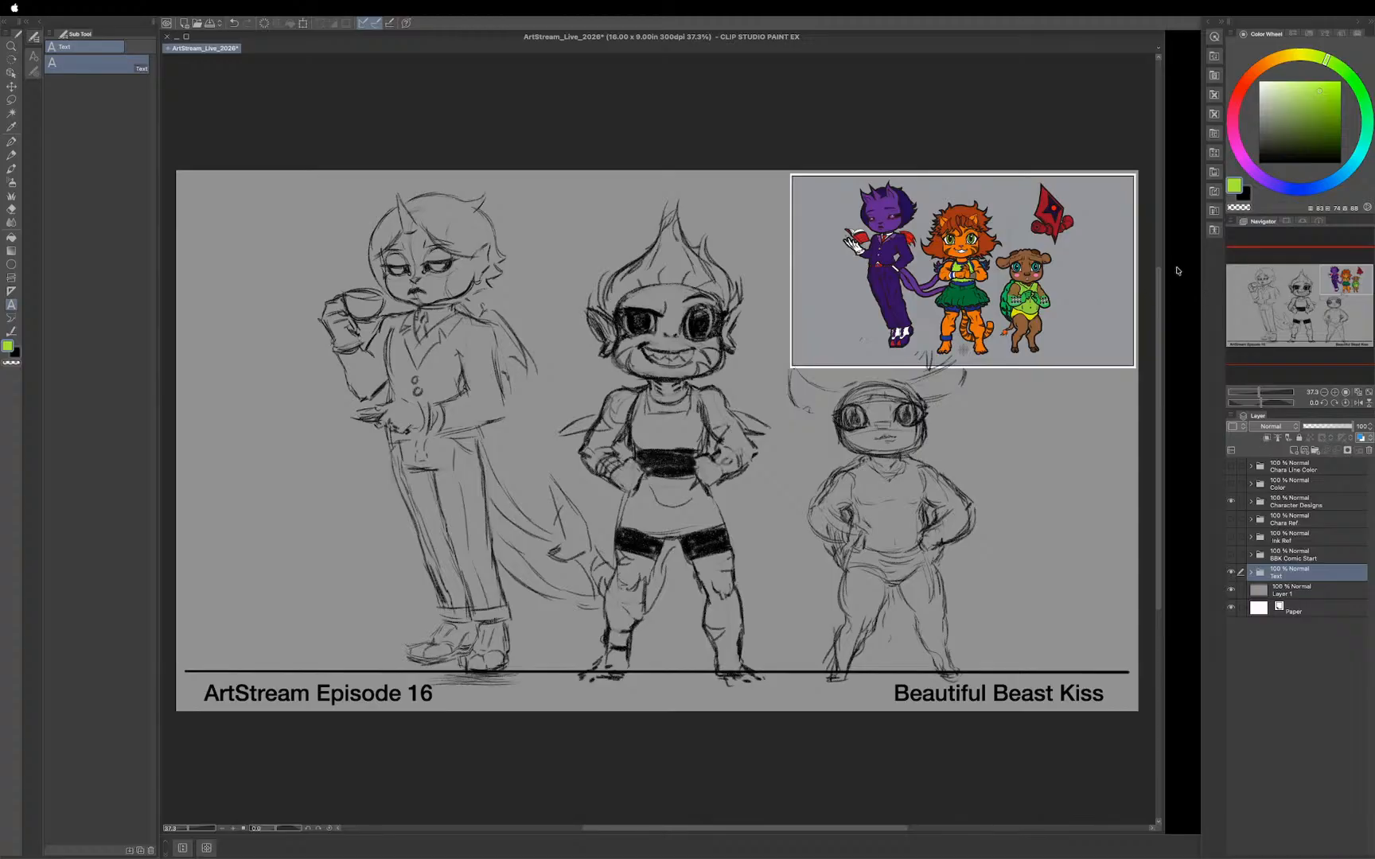
Step: Close the open WH_Ch04_Comic_part1 pages and return to the ArtStream_Live_2026 canvas
{"action": "key", "text": "Tab"}
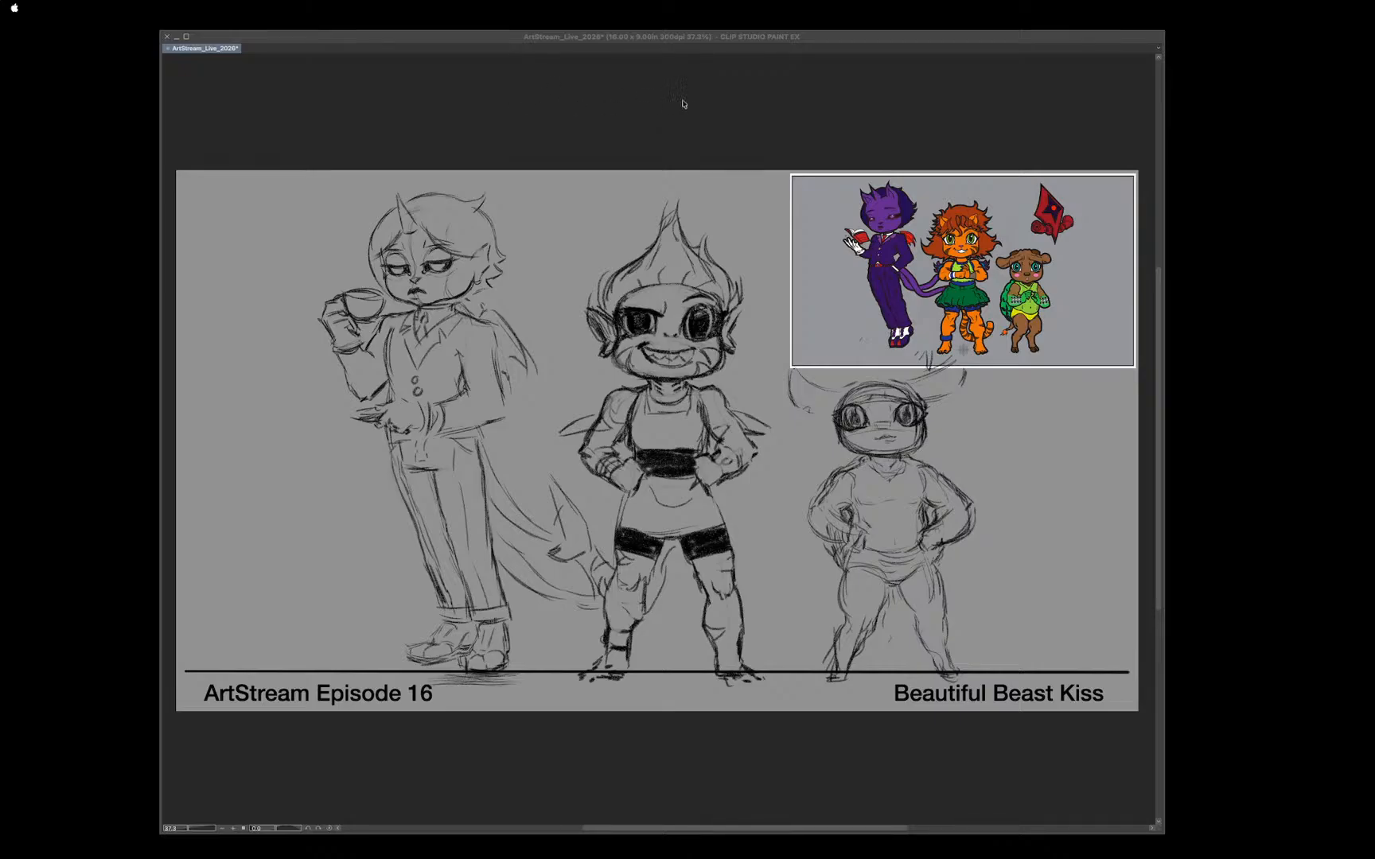
{"action": "key", "text": "Tab"}
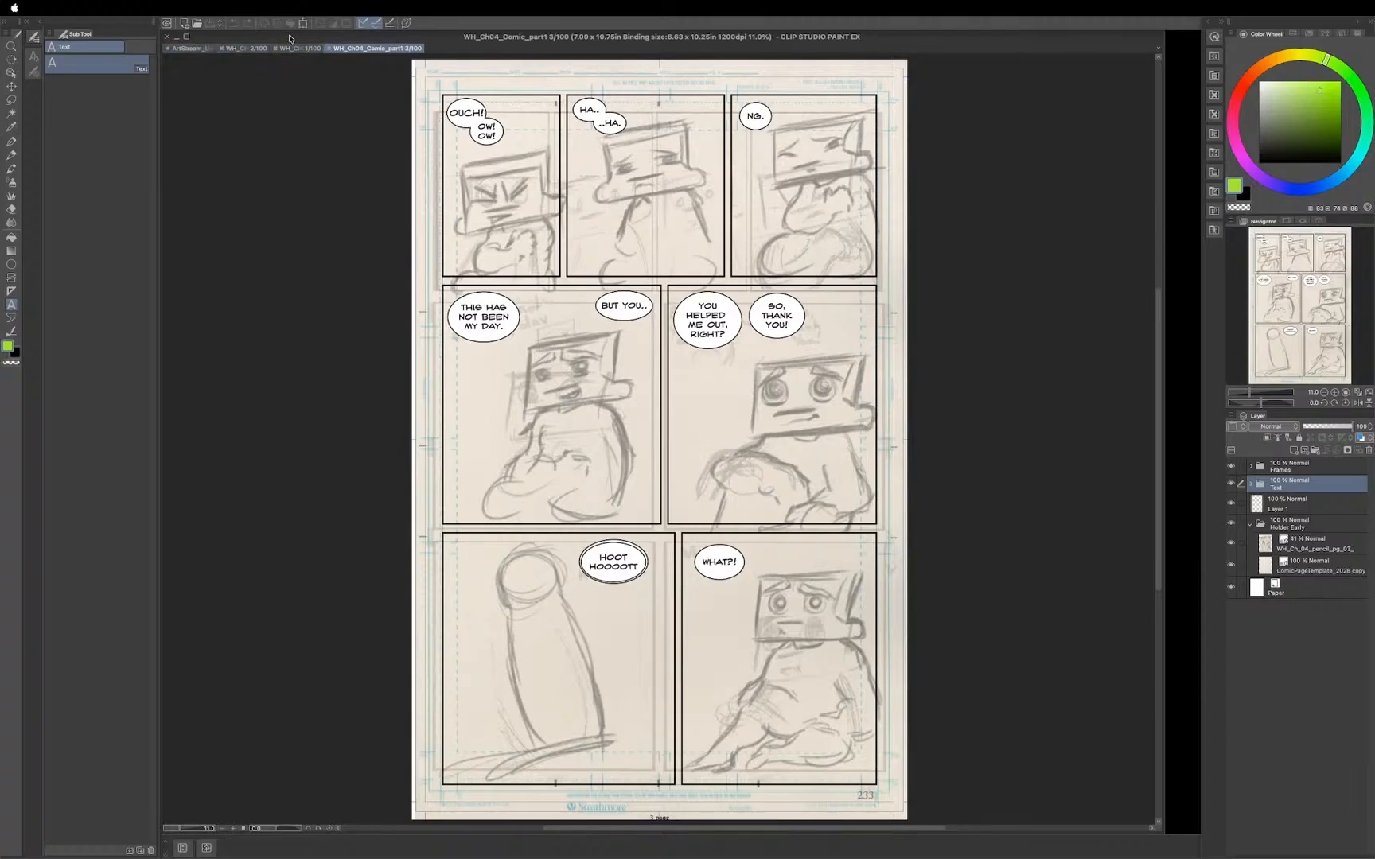
{"action": "left_click", "coordinate": [328, 49]}
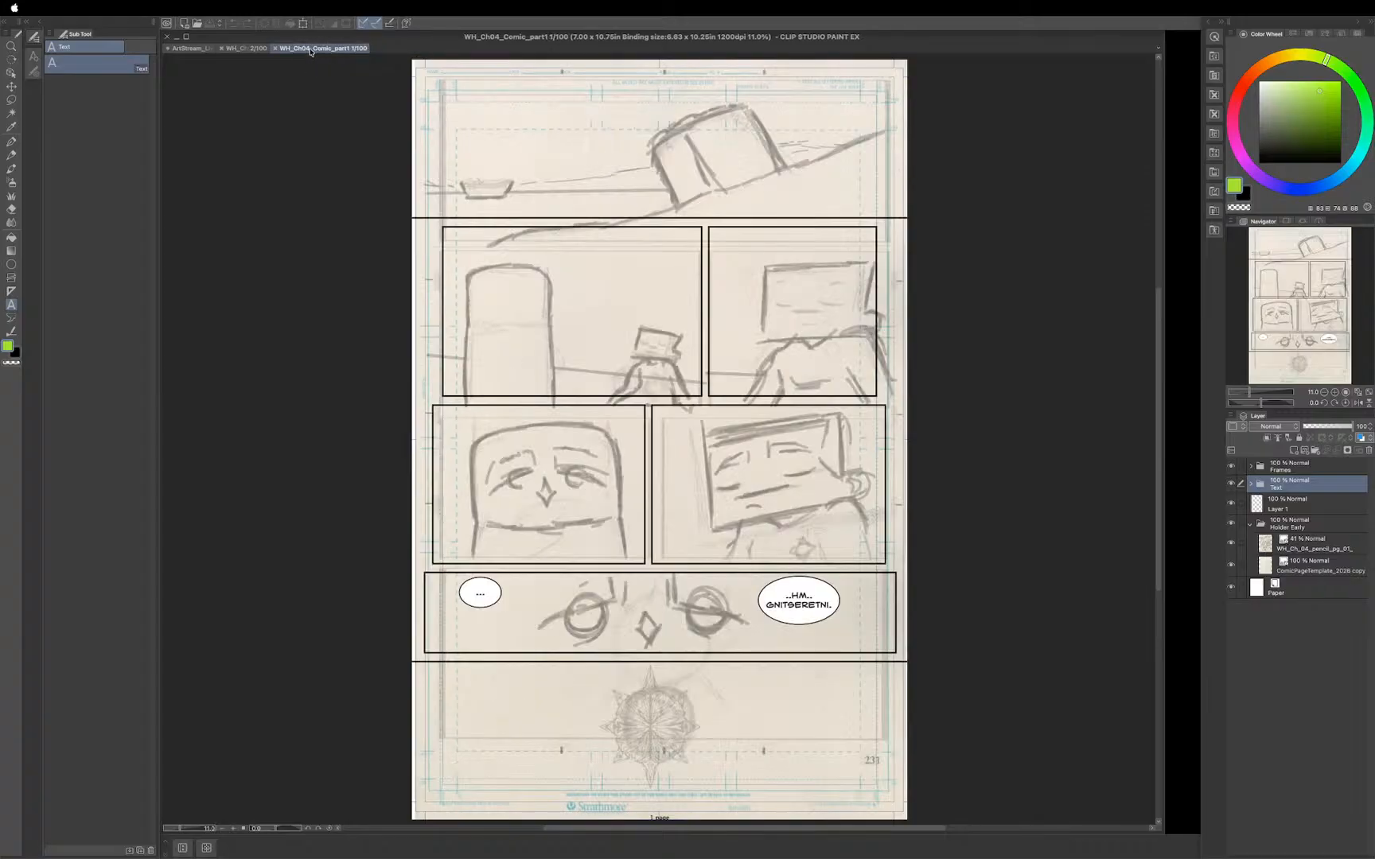
{"action": "left_click", "coordinate": [222, 49]}
{"action": "left_click", "coordinate": [223, 49]}
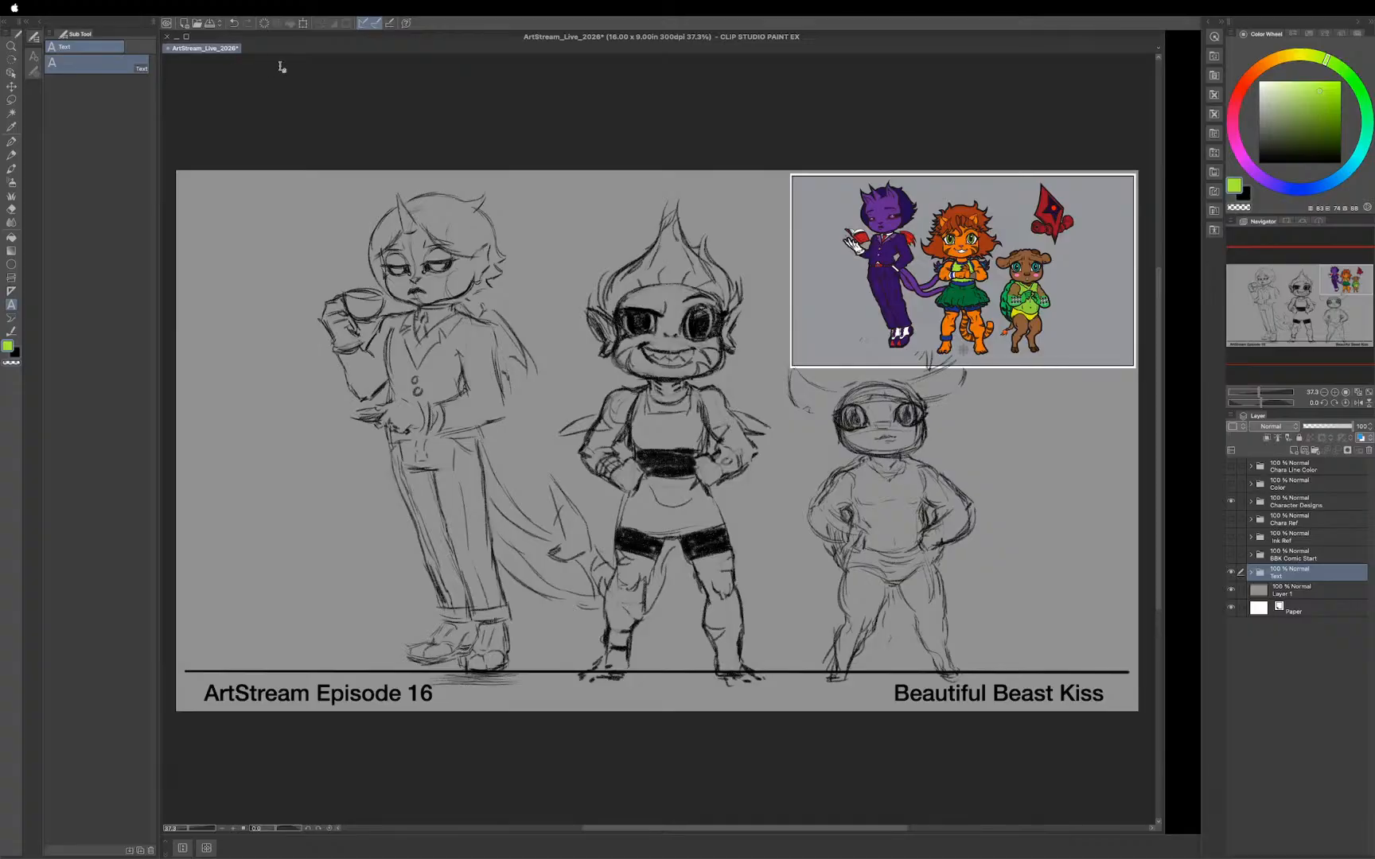
Step: View the BBK_Ch_04_Comic page without the surrounding interface, then return to the ArtStream_Live_2026 canvas
{"action": "key", "text": "Tab"}
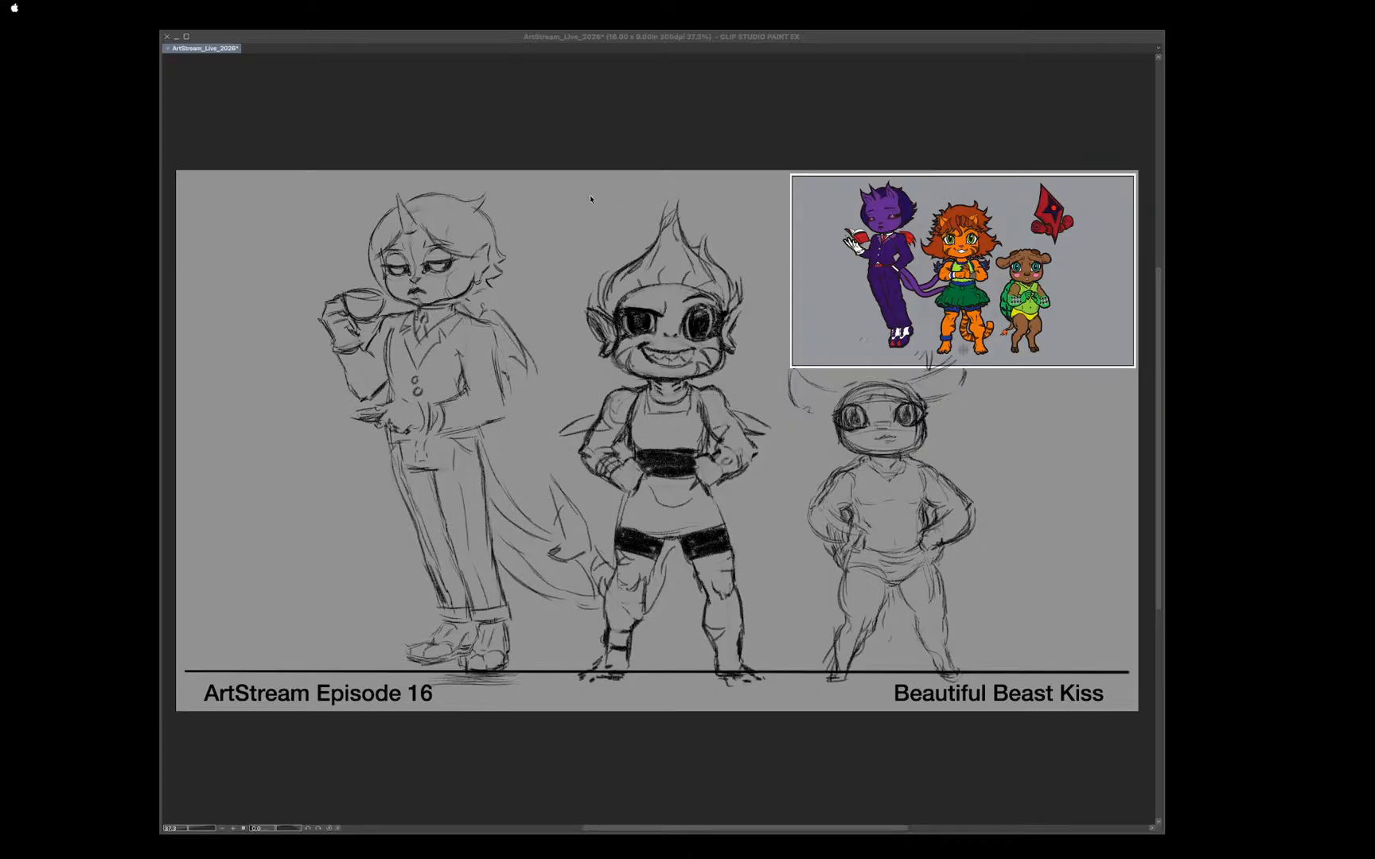
{"action": "key", "text": "Tab"}
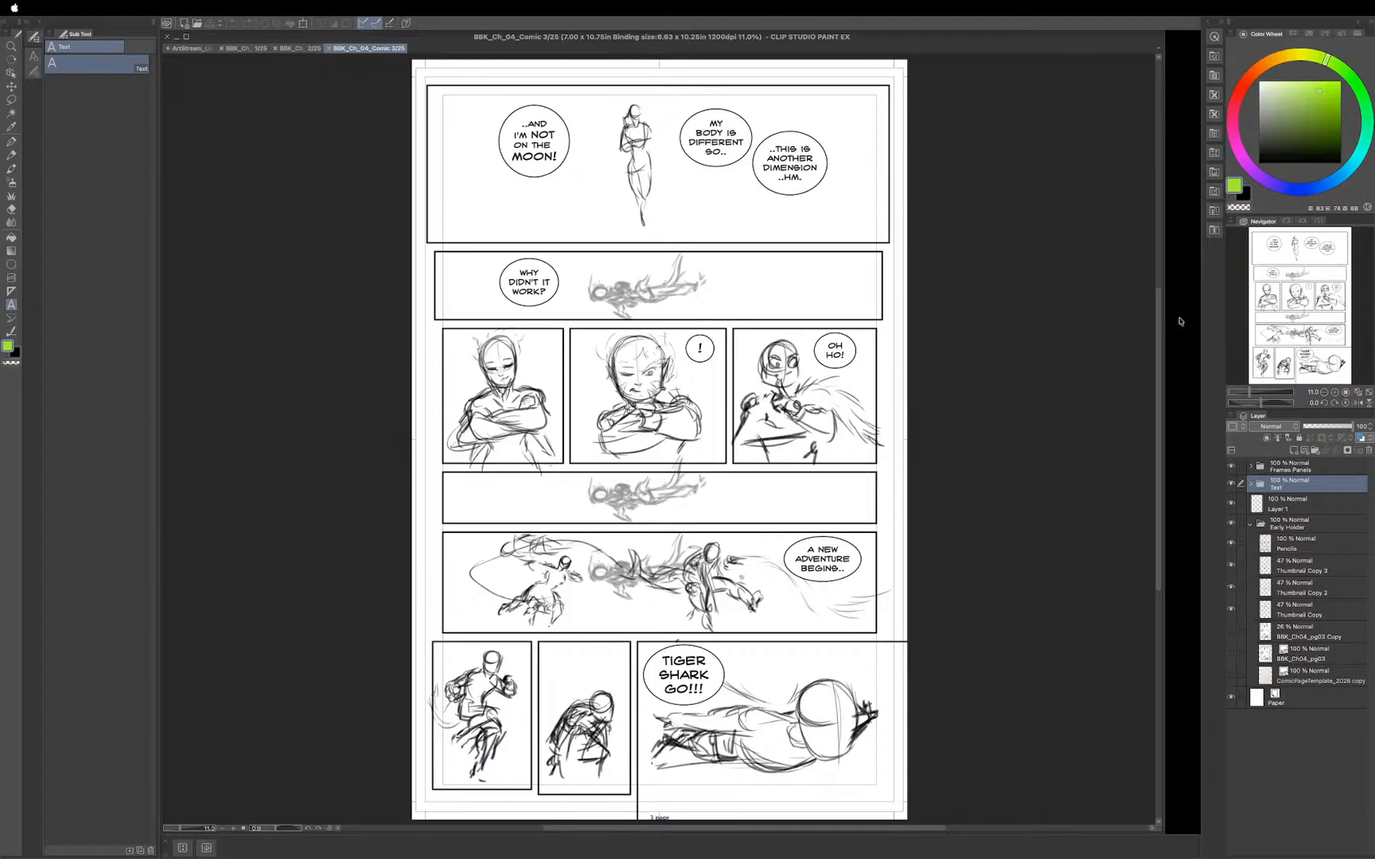
{"action": "key", "text": "Tab"}
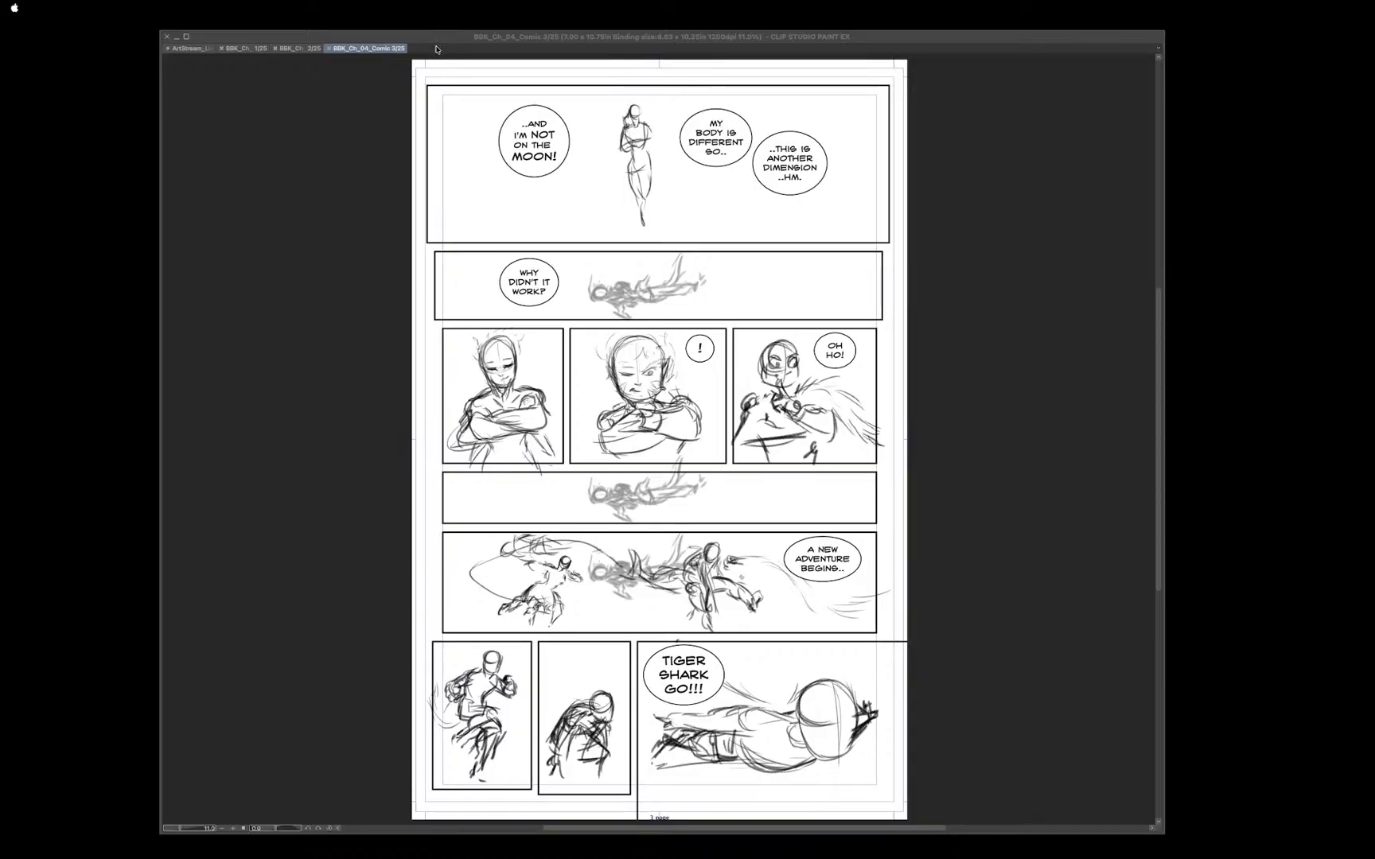
{"action": "key", "text": "Tab"}
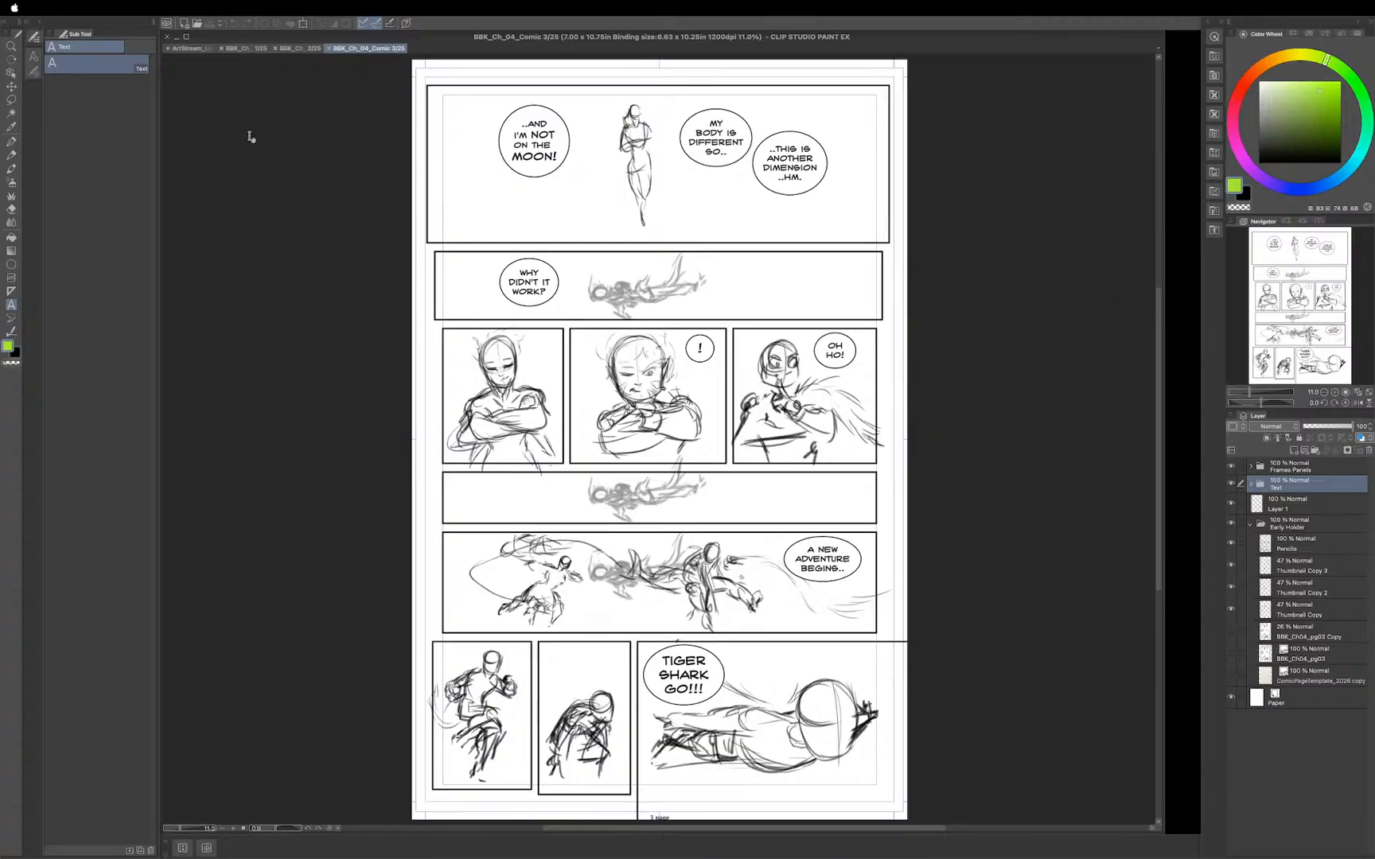
{"action": "left_click", "coordinate": [249, 50]}
{"action": "left_click", "coordinate": [194, 49]}
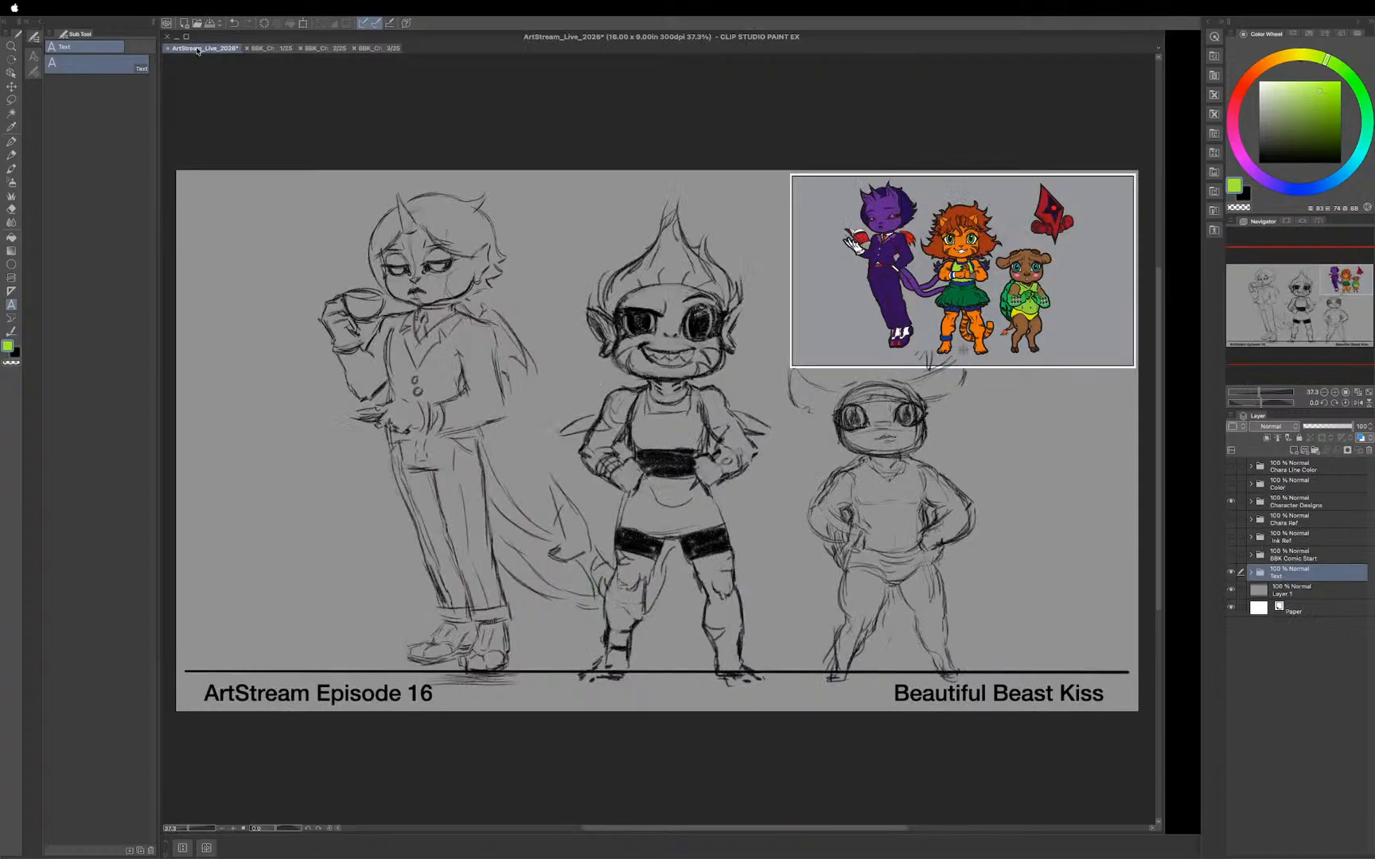
Step: Show the BBK Comic Start folder in place of Character Designs and expand it to list its layers
{"action": "left_click", "coordinate": [1230, 555]}
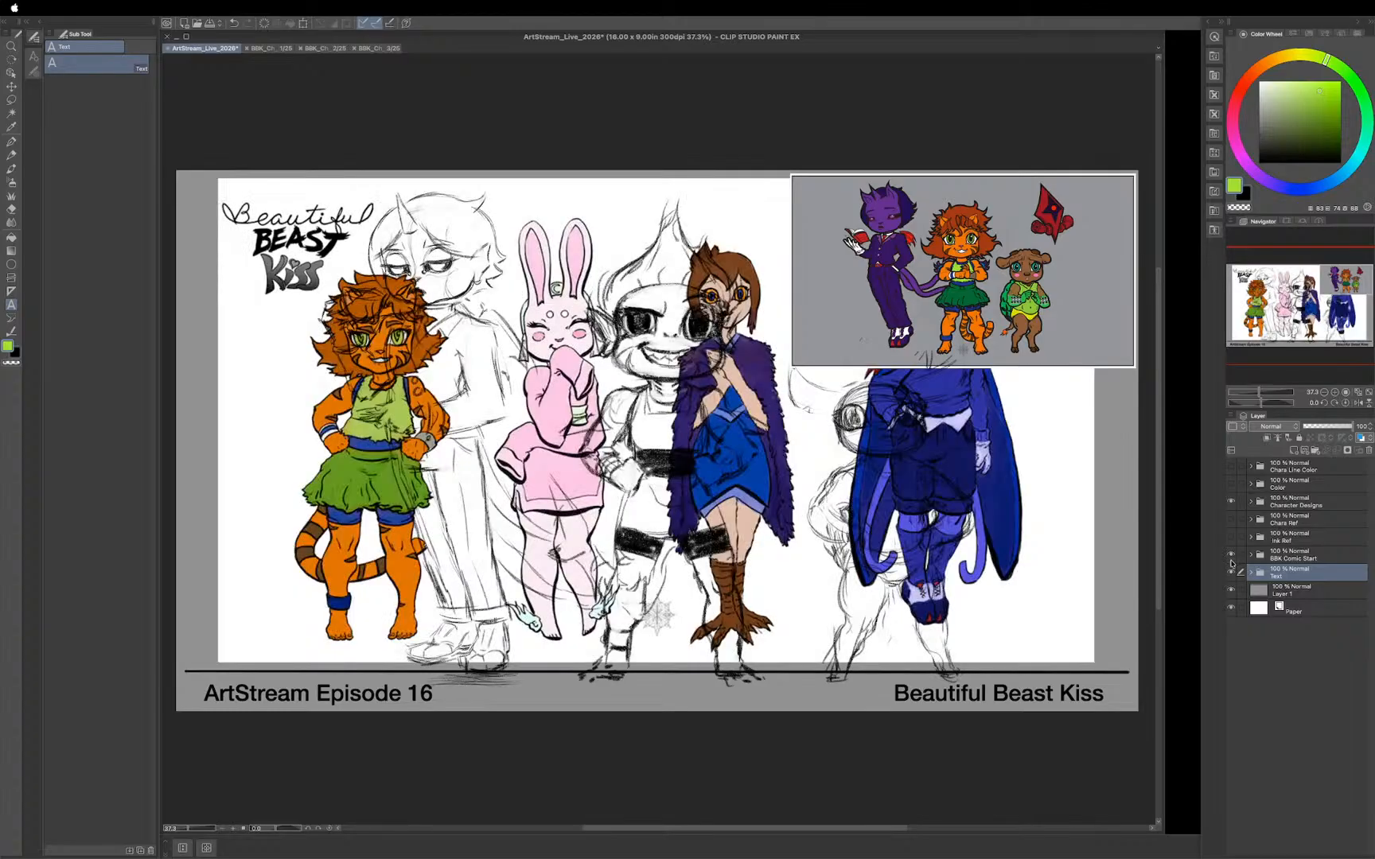
{"action": "left_click", "coordinate": [1231, 574]}
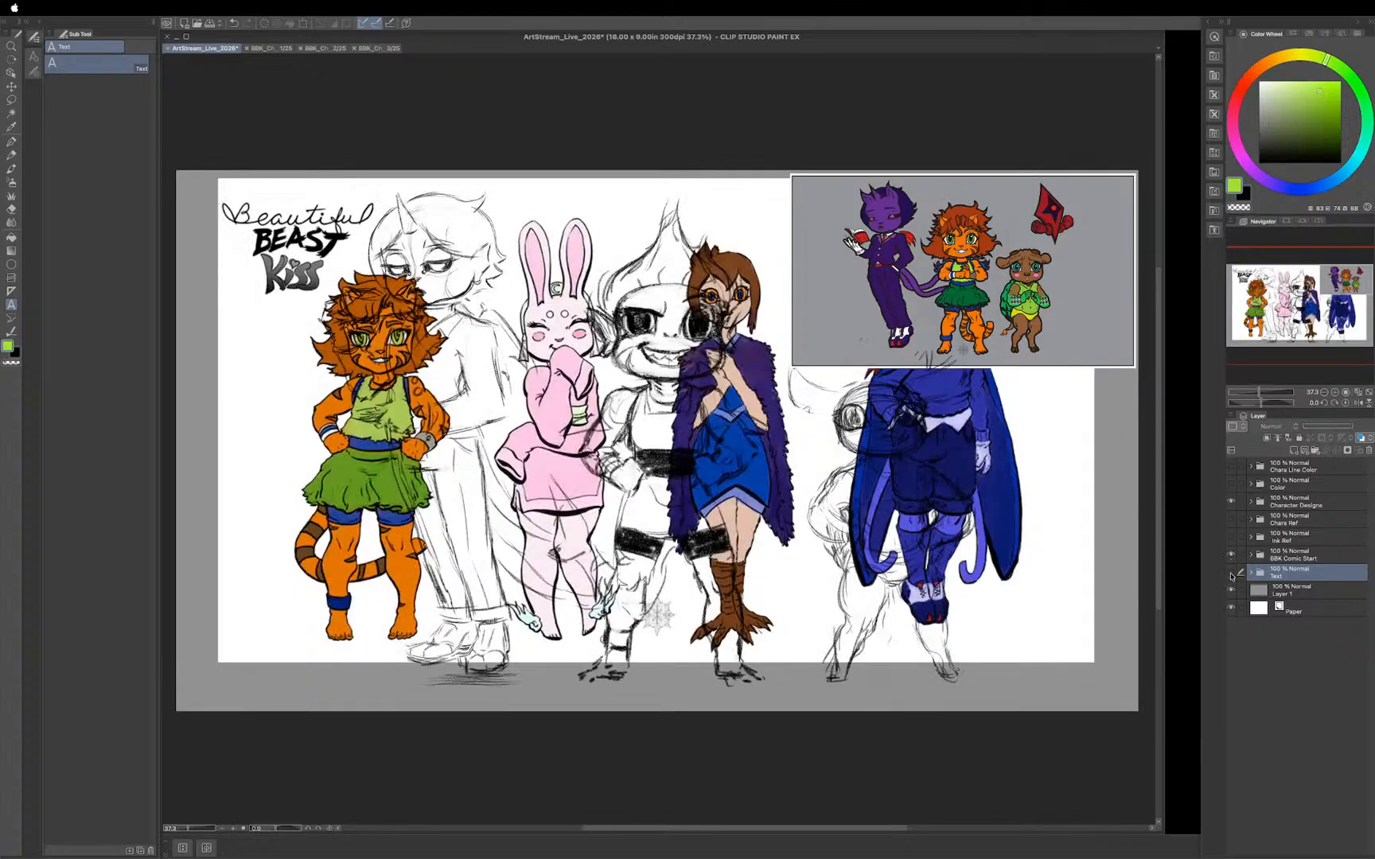
{"action": "left_click", "coordinate": [1231, 573]}
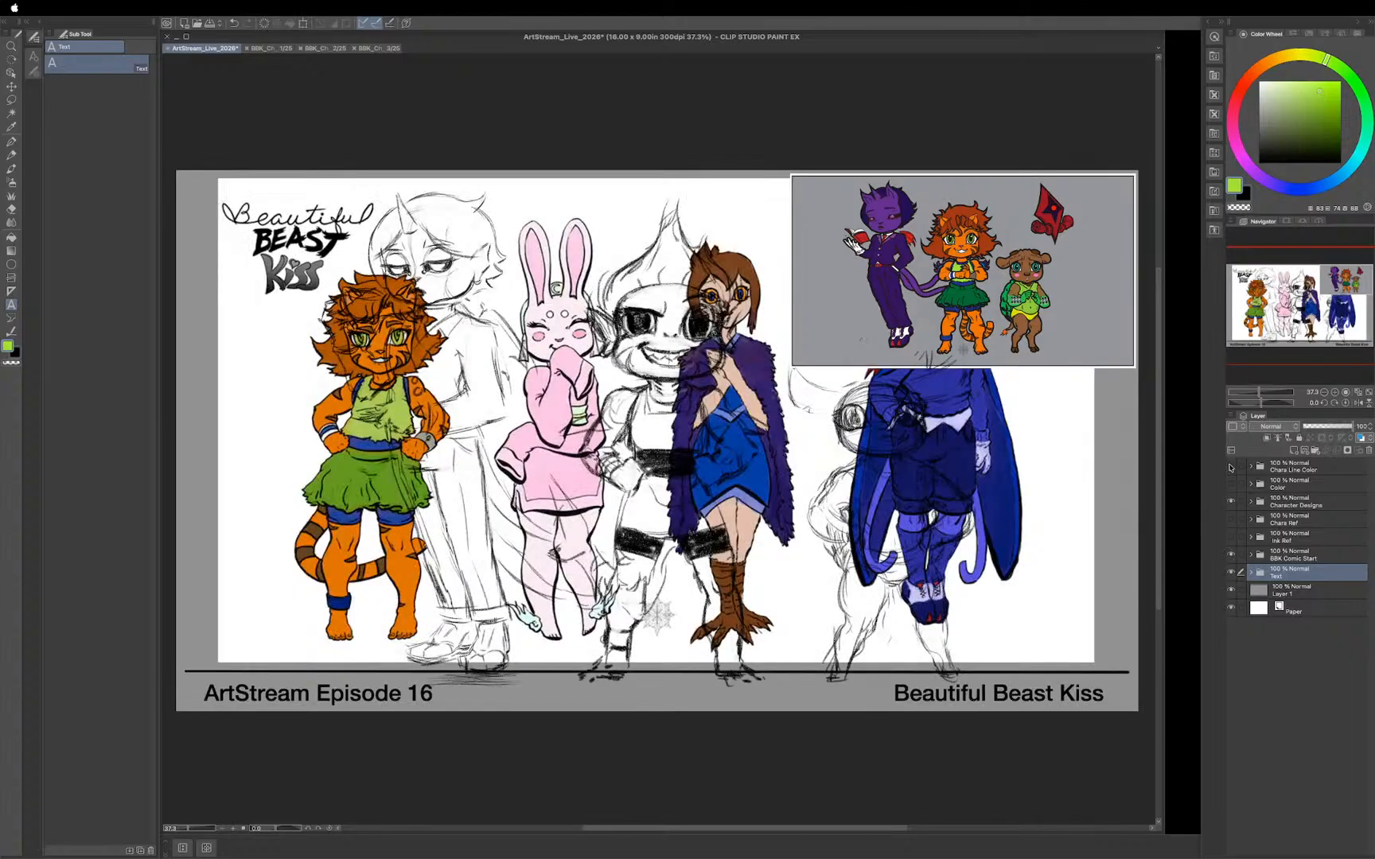
{"action": "left_click", "coordinate": [1231, 501]}
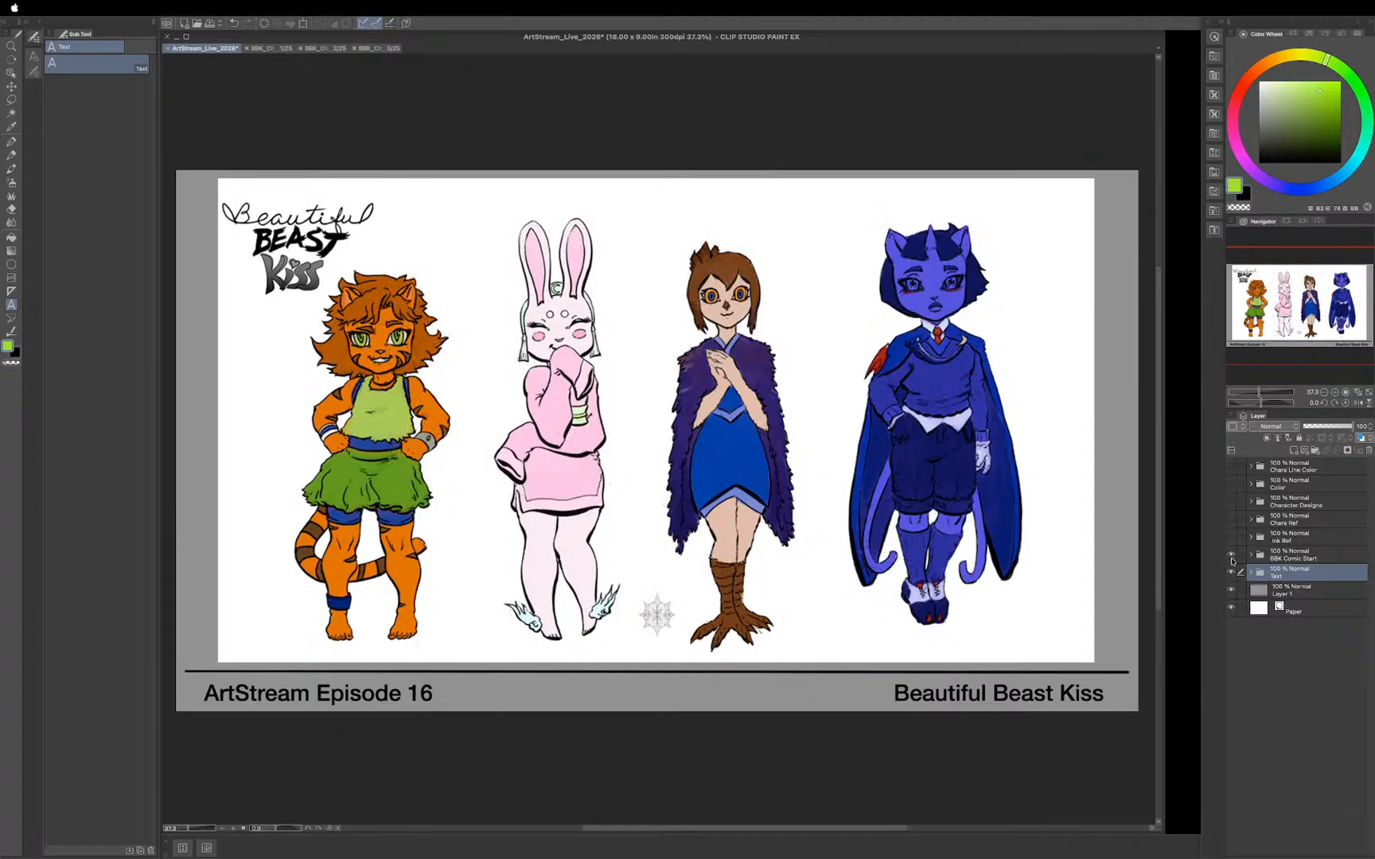
{"action": "left_click", "coordinate": [1230, 556]}
{"action": "left_click", "coordinate": [1250, 555]}
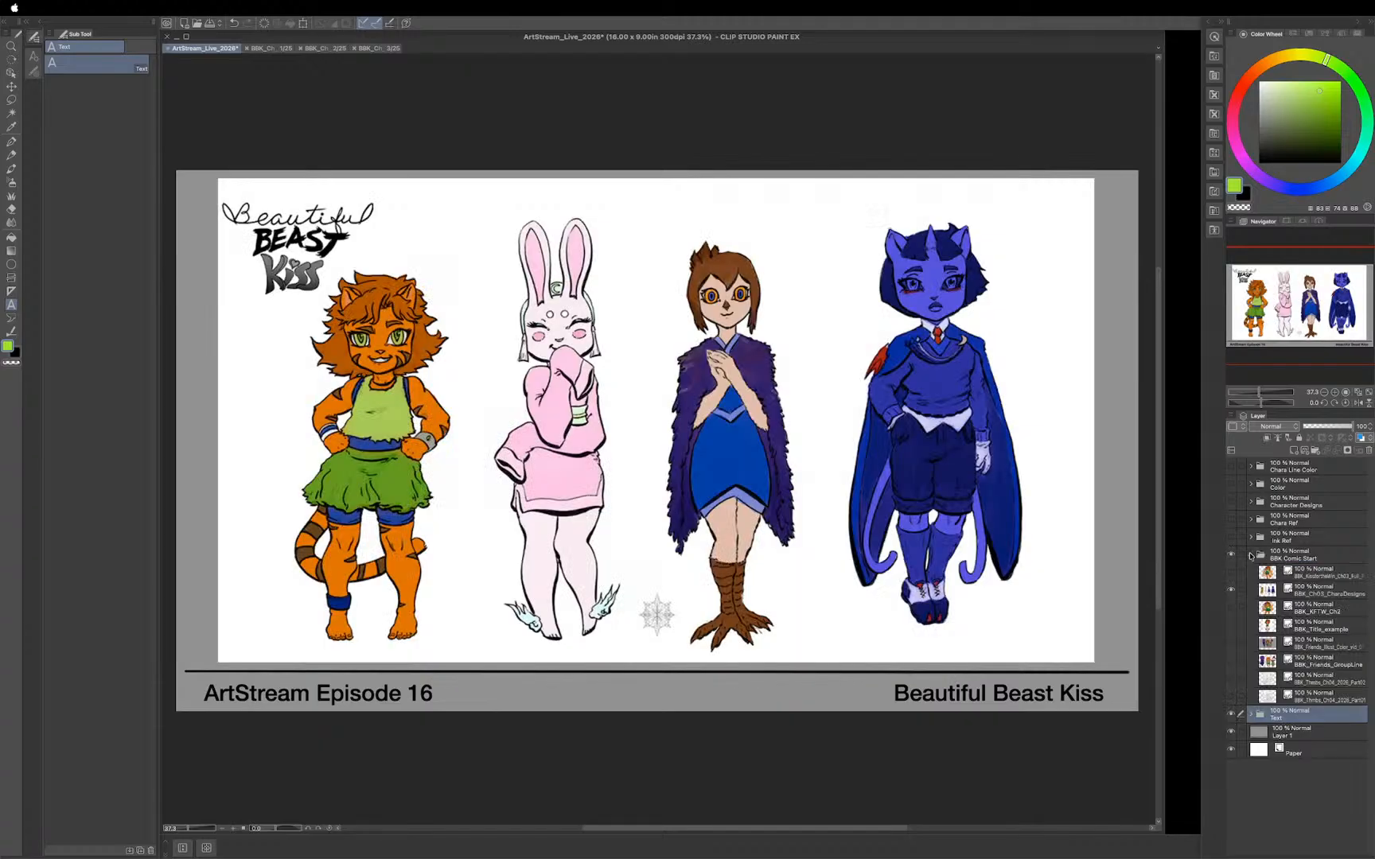
Step: Hide the BBK Chapter 03 character designs image and show both Chapter 04 thumbnail sheets, Part01 and Part02
{"action": "left_click", "coordinate": [1231, 590]}
{"action": "left_click", "coordinate": [1231, 695]}
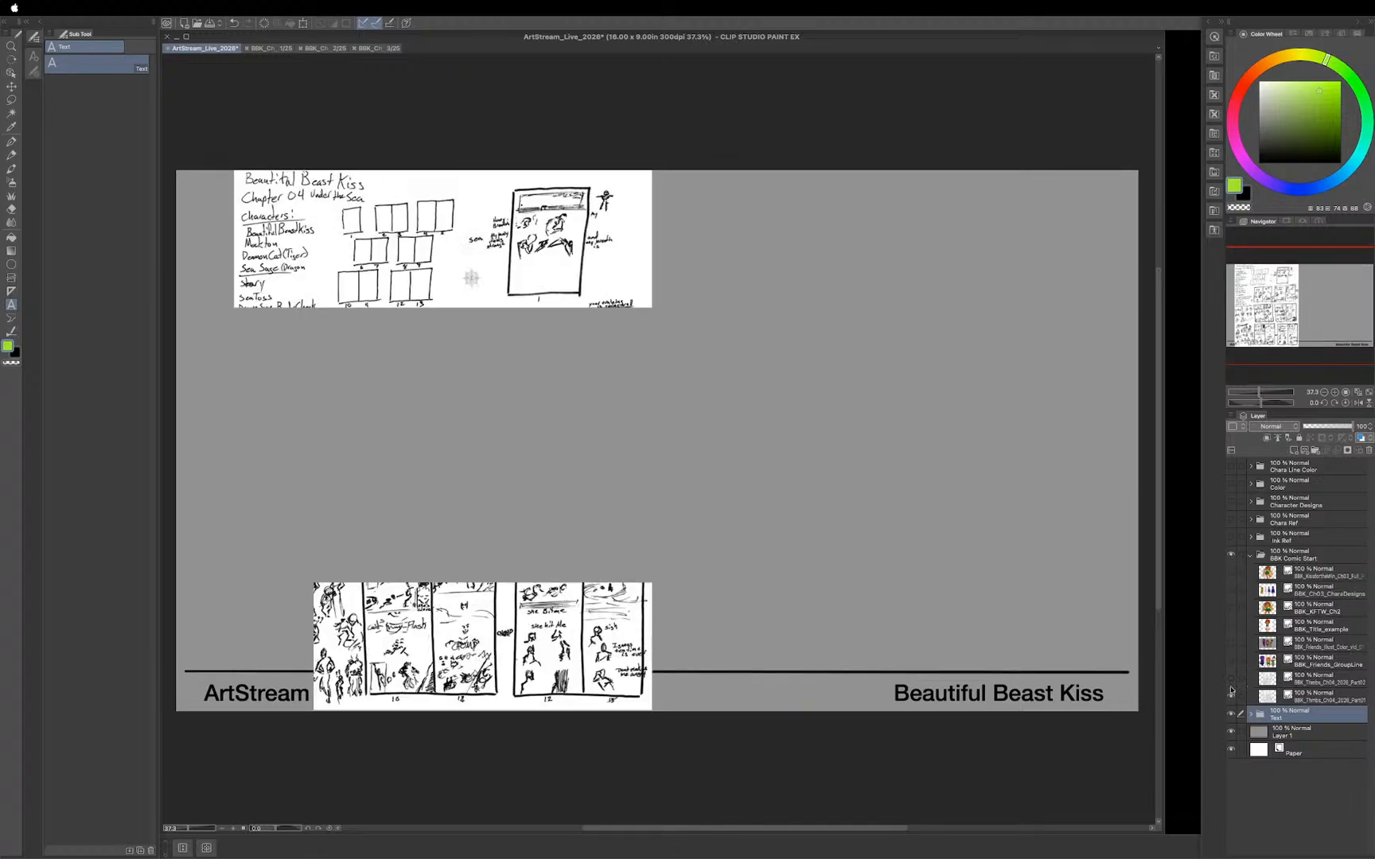
{"action": "left_click", "coordinate": [1230, 677]}
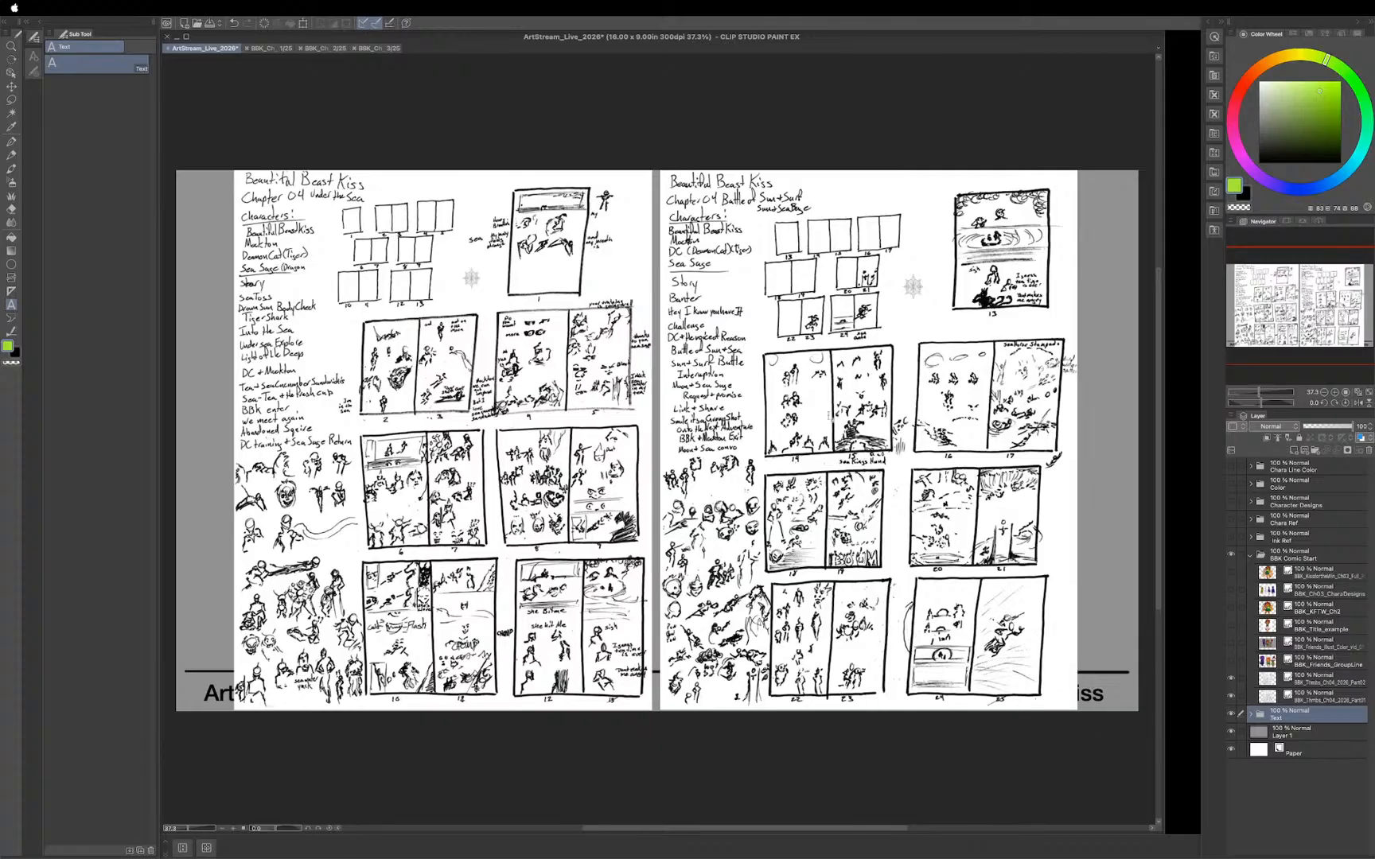
{"action": "left_click", "coordinate": [1230, 715]}
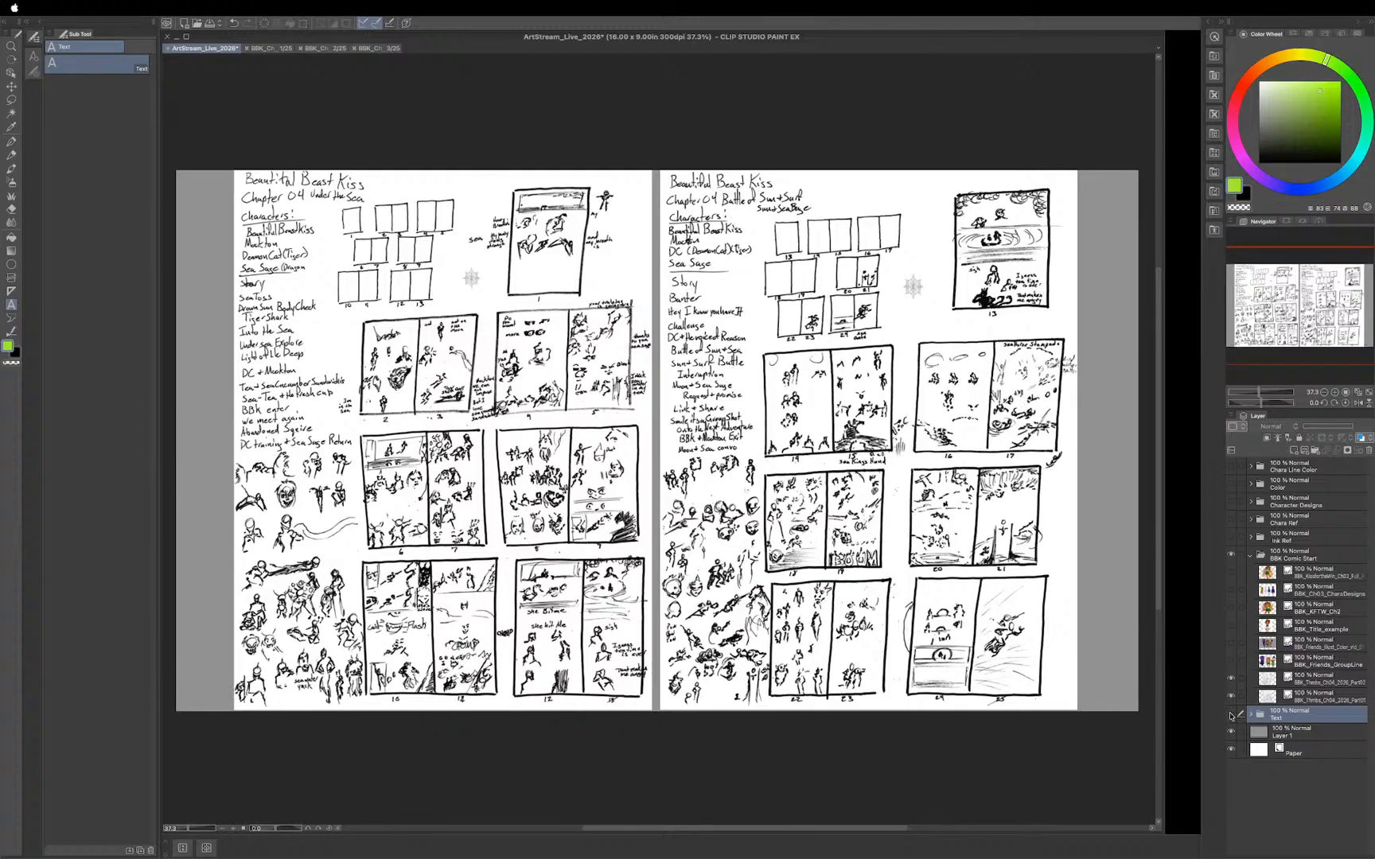
{"action": "left_click", "coordinate": [1231, 715]}
Step: Hide both Chapter 04 thumbnail sheets and show the BBK_Friends_GroupLine artwork
{"action": "left_click", "coordinate": [1230, 698]}
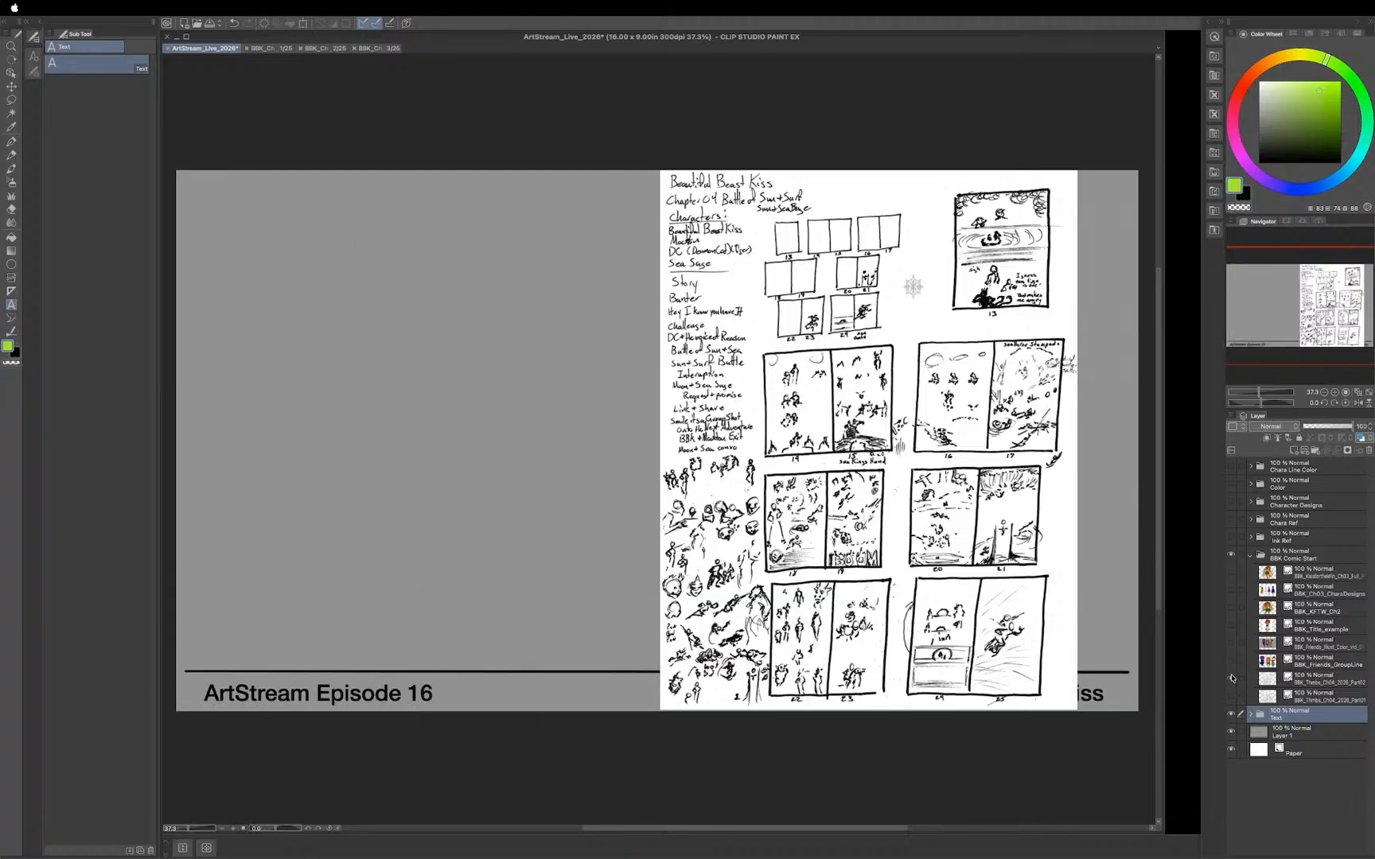
{"action": "left_click", "coordinate": [1231, 679]}
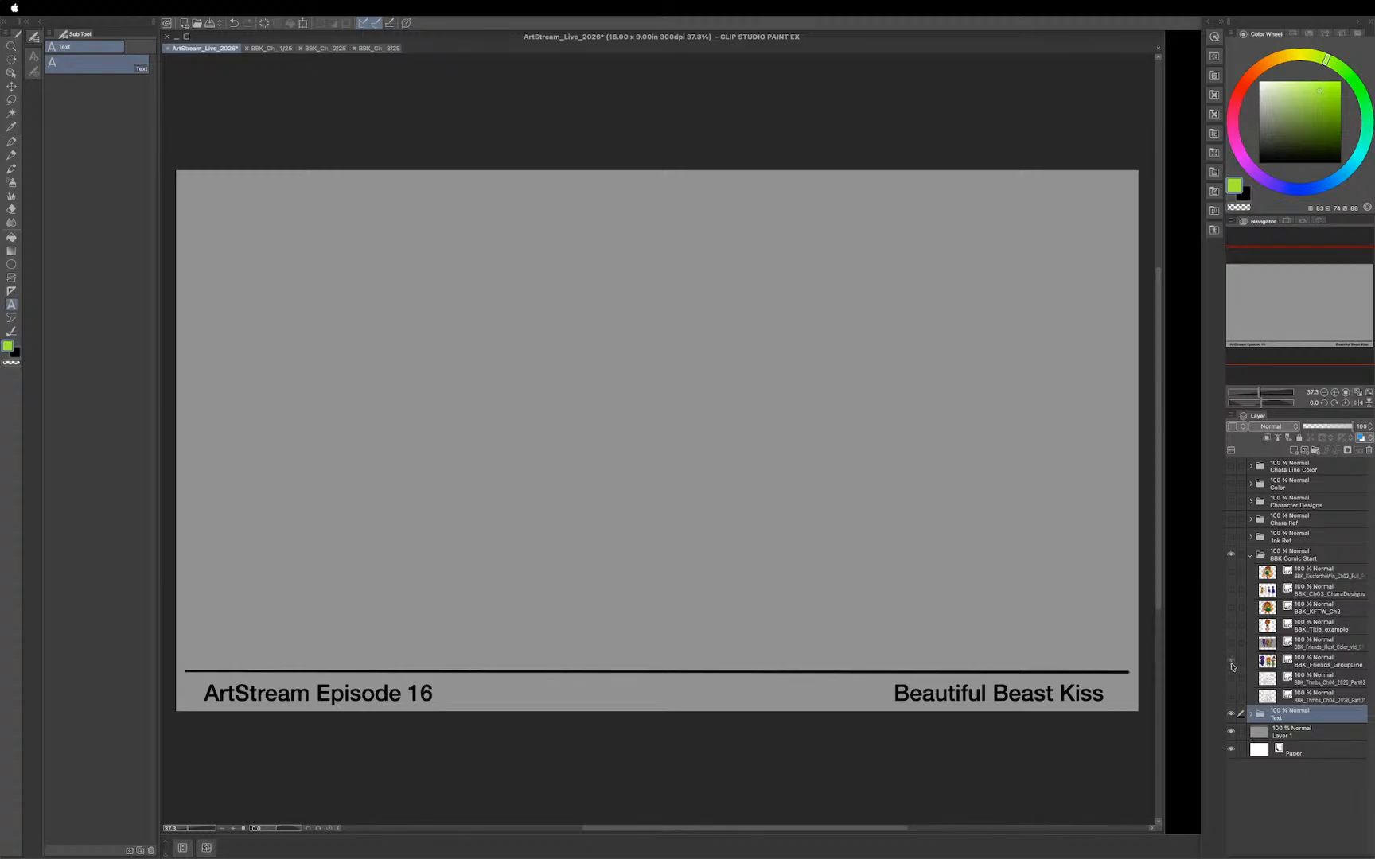
{"action": "left_click", "coordinate": [1230, 661]}
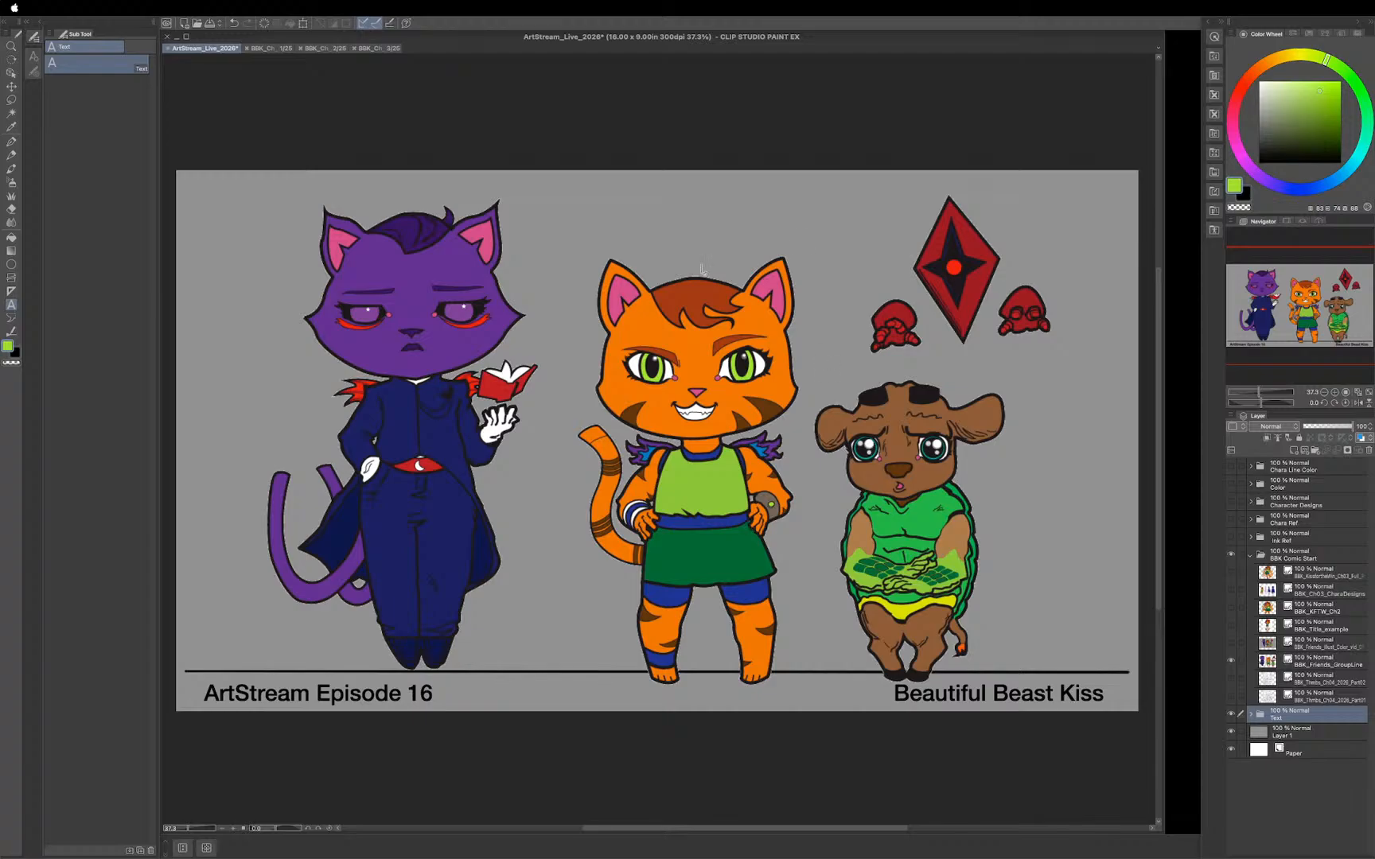
Step: Replace the friends group artwork with the BBK_Title_example image, then swap that for the BBK_KFTW_Ch2 artwork
{"action": "left_click", "coordinate": [1231, 626]}
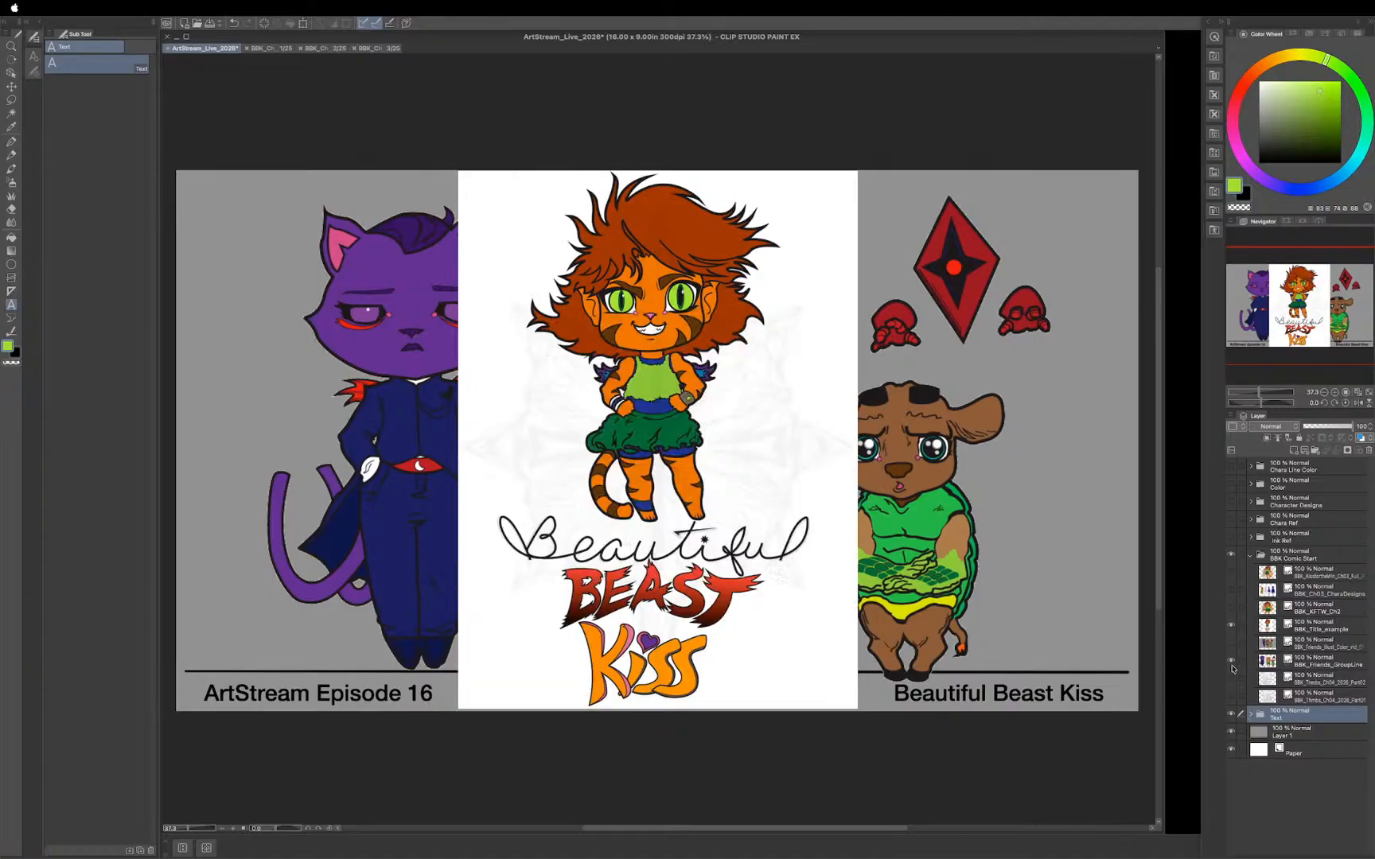
{"action": "left_click", "coordinate": [1231, 661]}
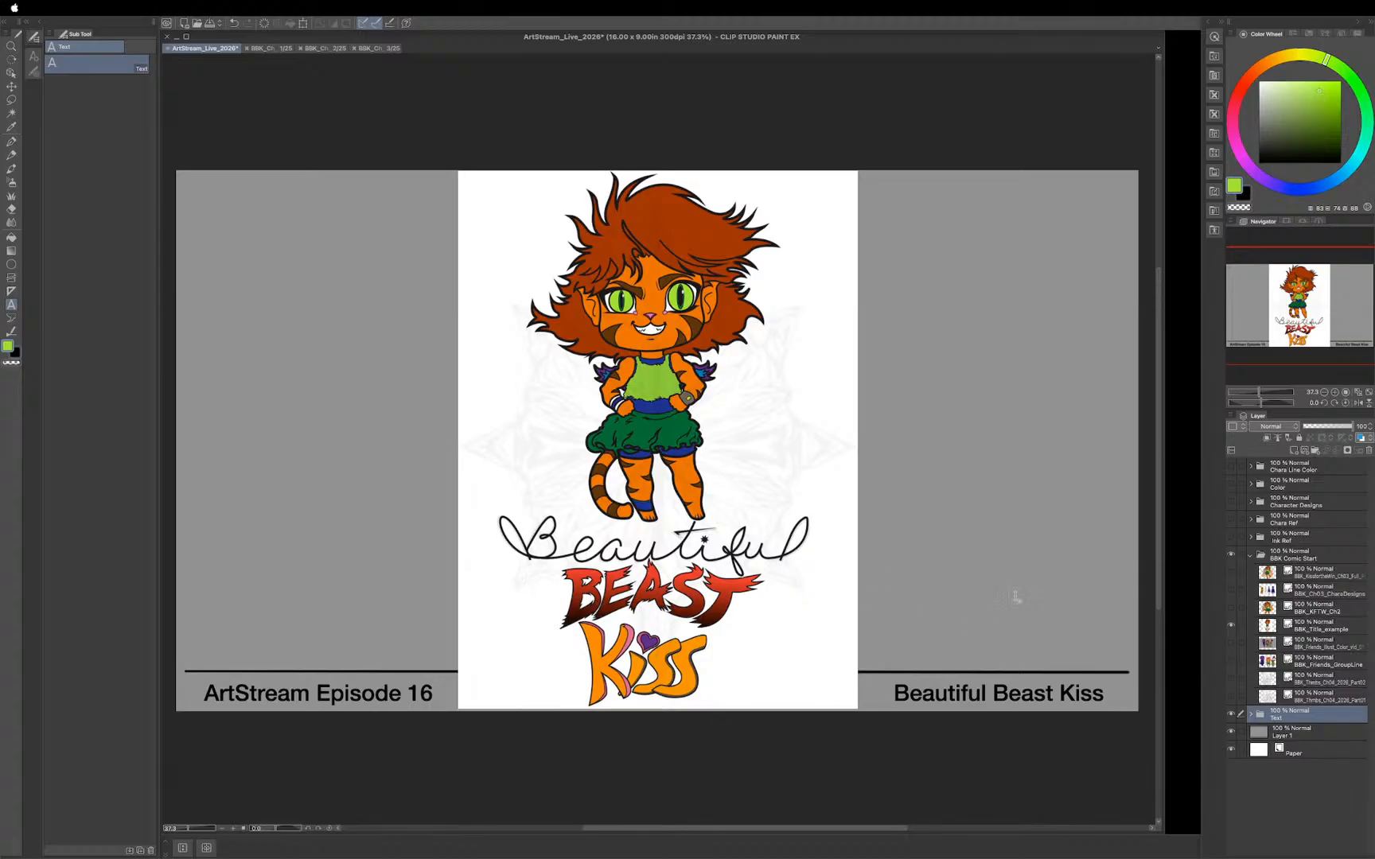
{"action": "left_click", "coordinate": [1230, 608]}
{"action": "left_click", "coordinate": [1231, 625]}
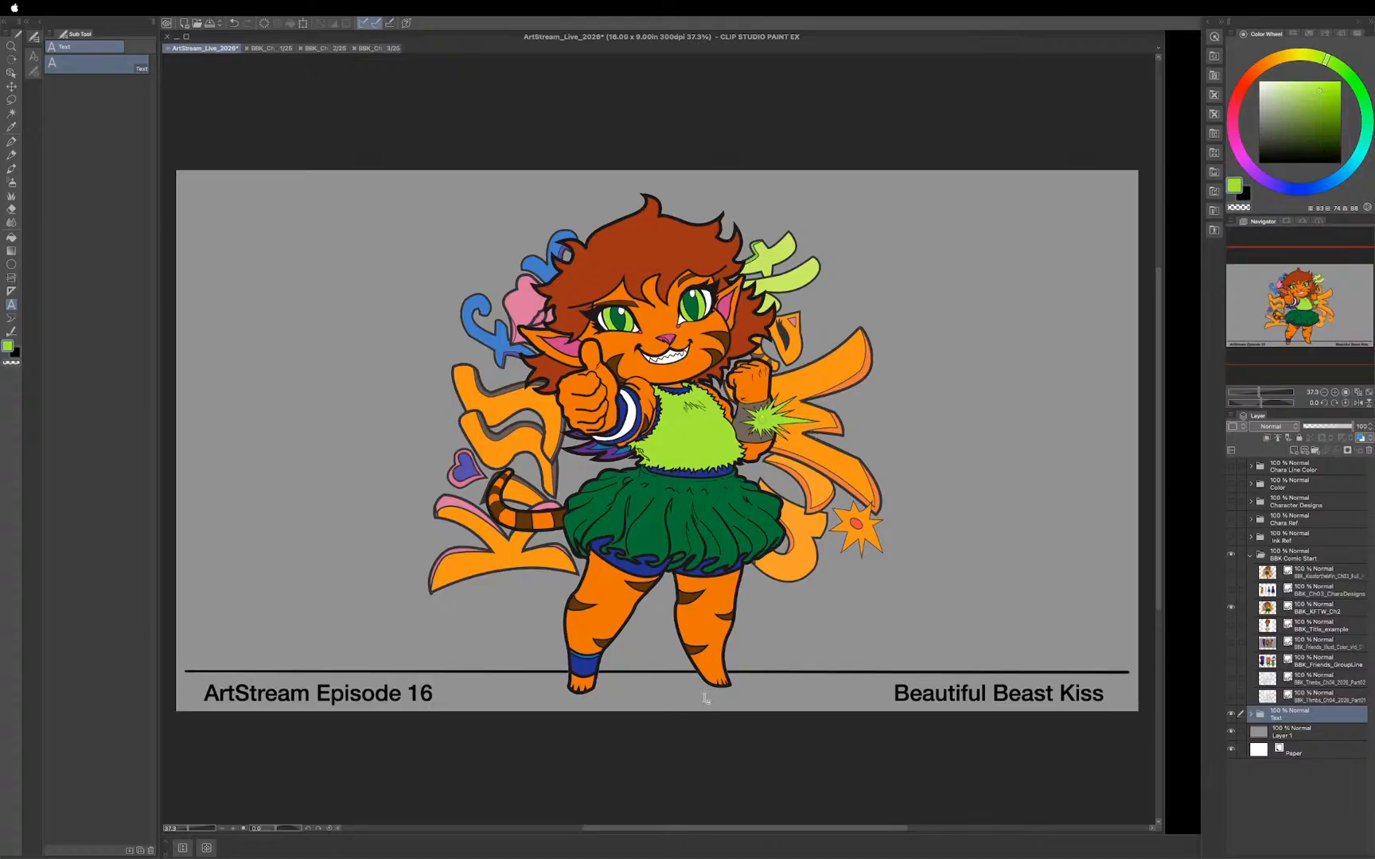
Step: Replace the BBK_KFTW_Ch2 artwork with the full Chapter 03 character artwork, then swap that for the BBK_Ch03_CharaDesigns image
{"action": "left_click", "coordinate": [1231, 573]}
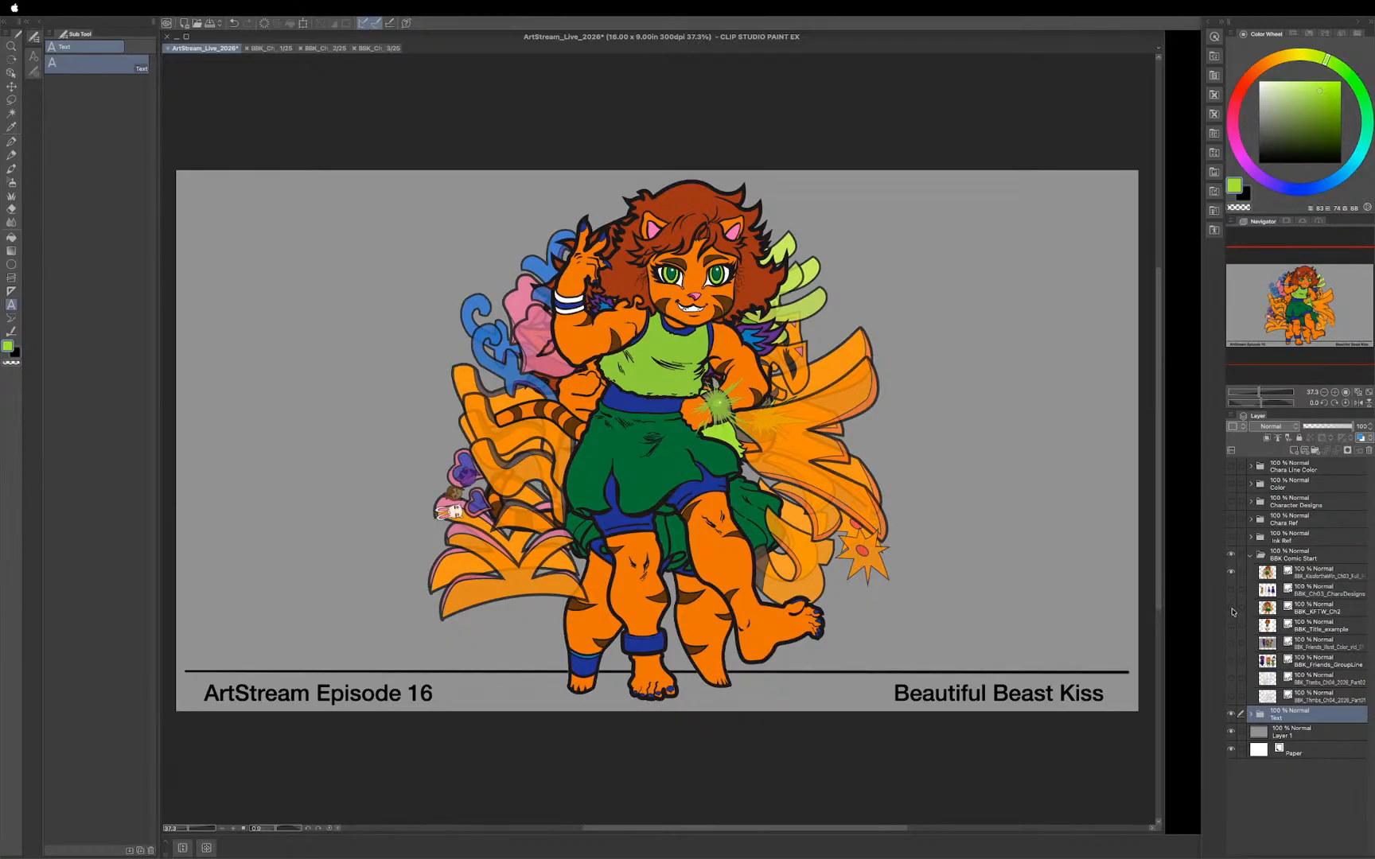
{"action": "left_click", "coordinate": [1232, 609]}
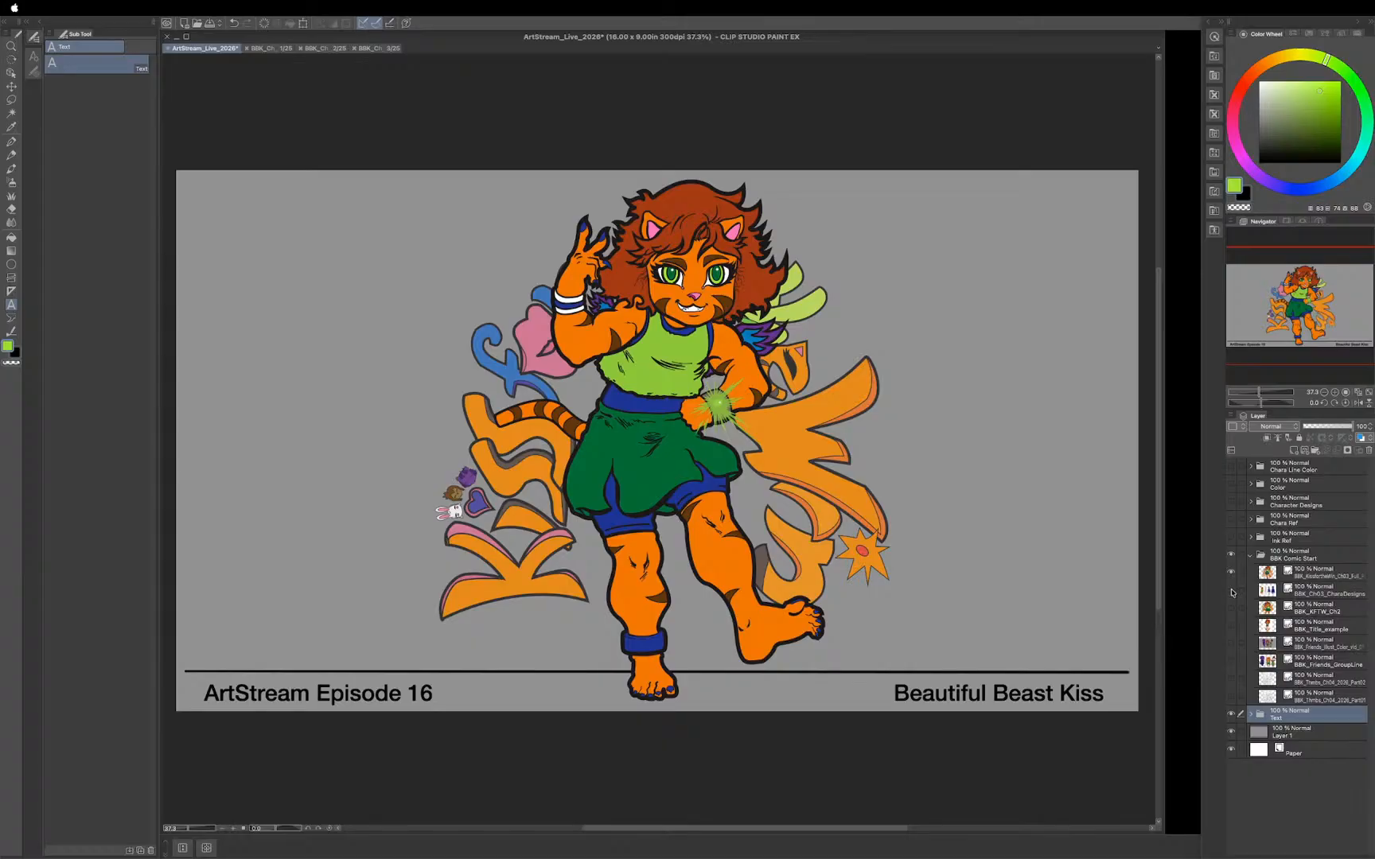
{"action": "left_click", "coordinate": [1232, 590]}
{"action": "left_click", "coordinate": [1231, 572]}
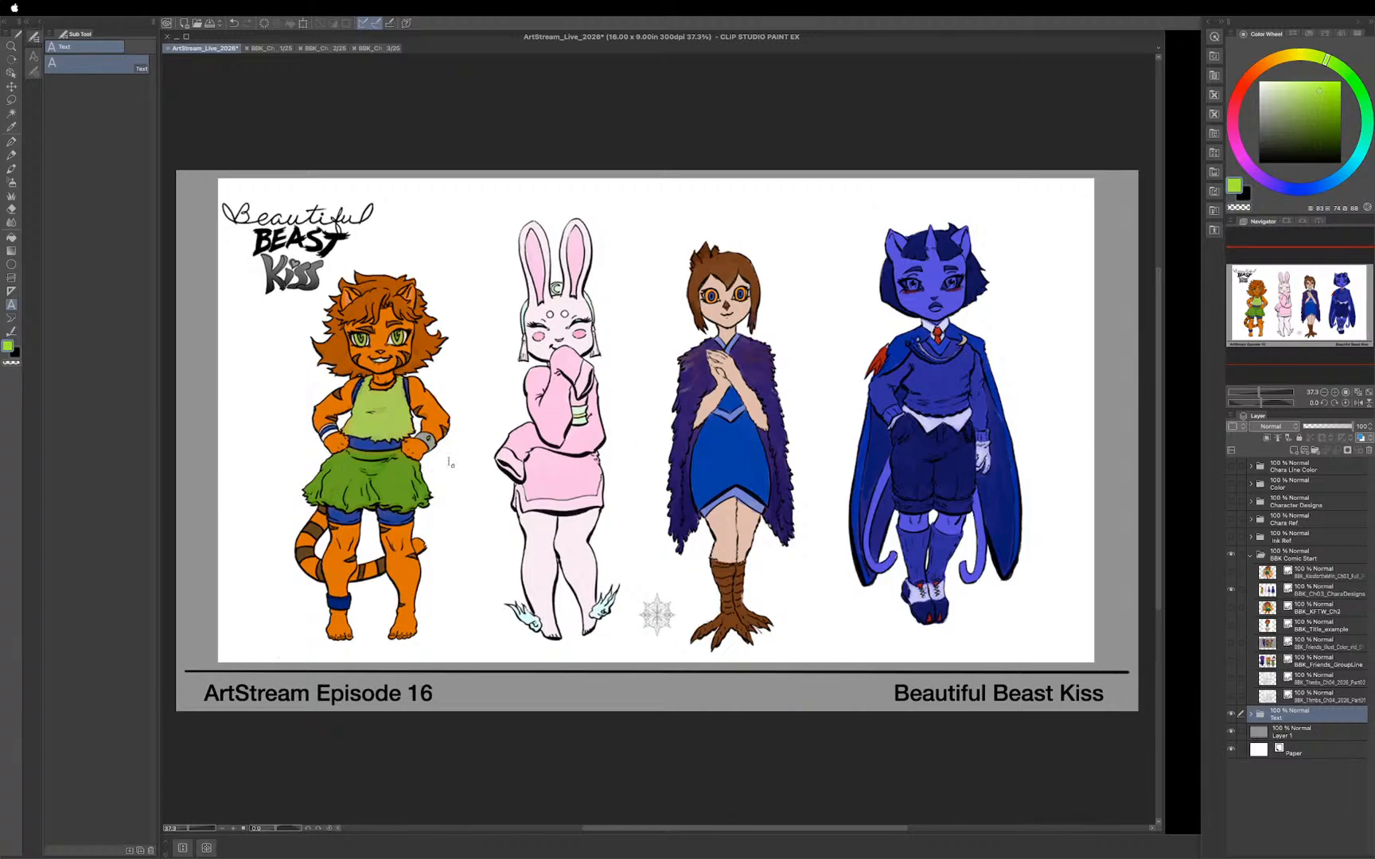
Step: Hide the Chapter 03 character designs and collapse the BBK Comic Start folder, then briefly show the Chara Ref images
{"action": "left_click", "coordinate": [1231, 591]}
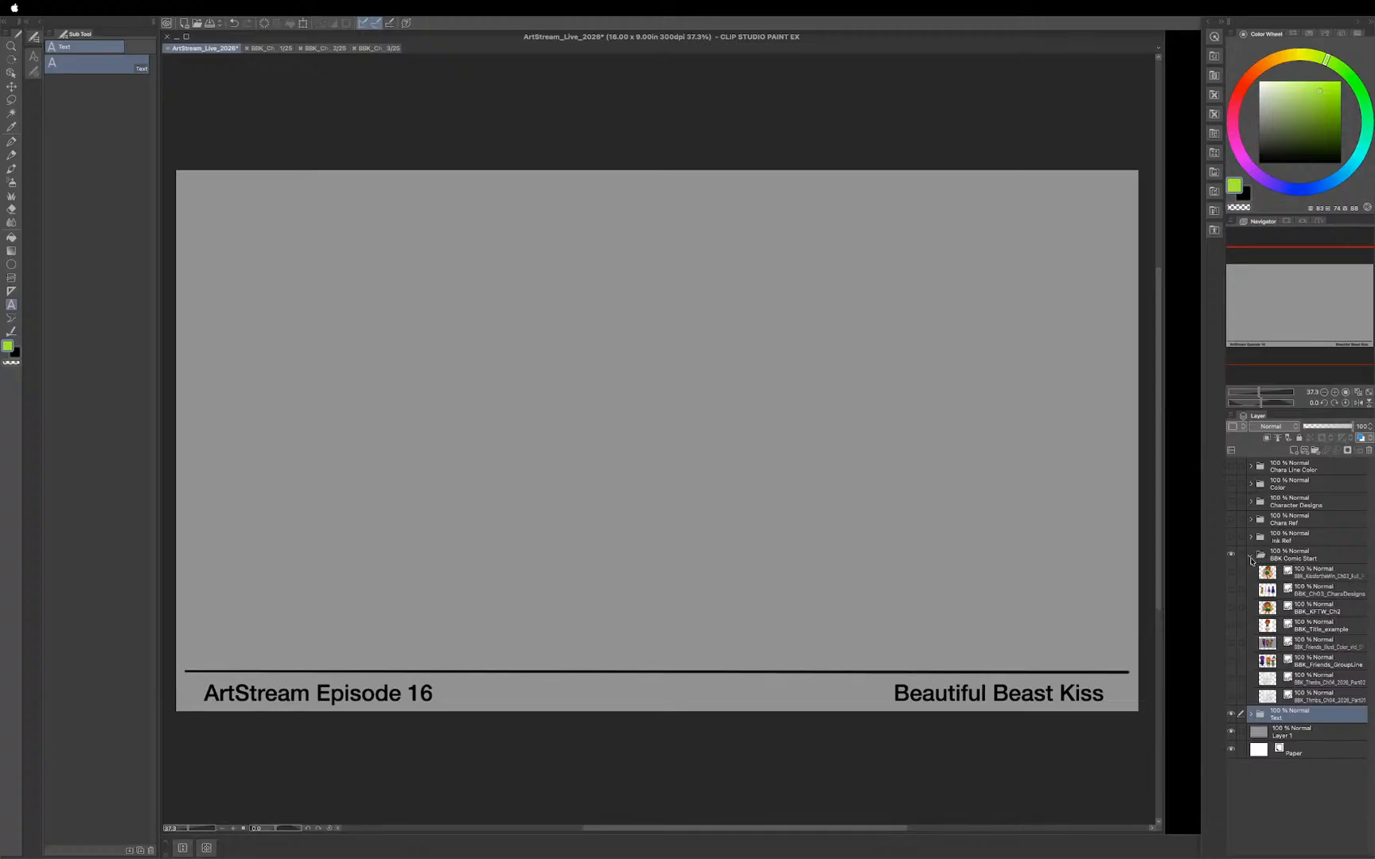
{"action": "left_click", "coordinate": [1250, 557]}
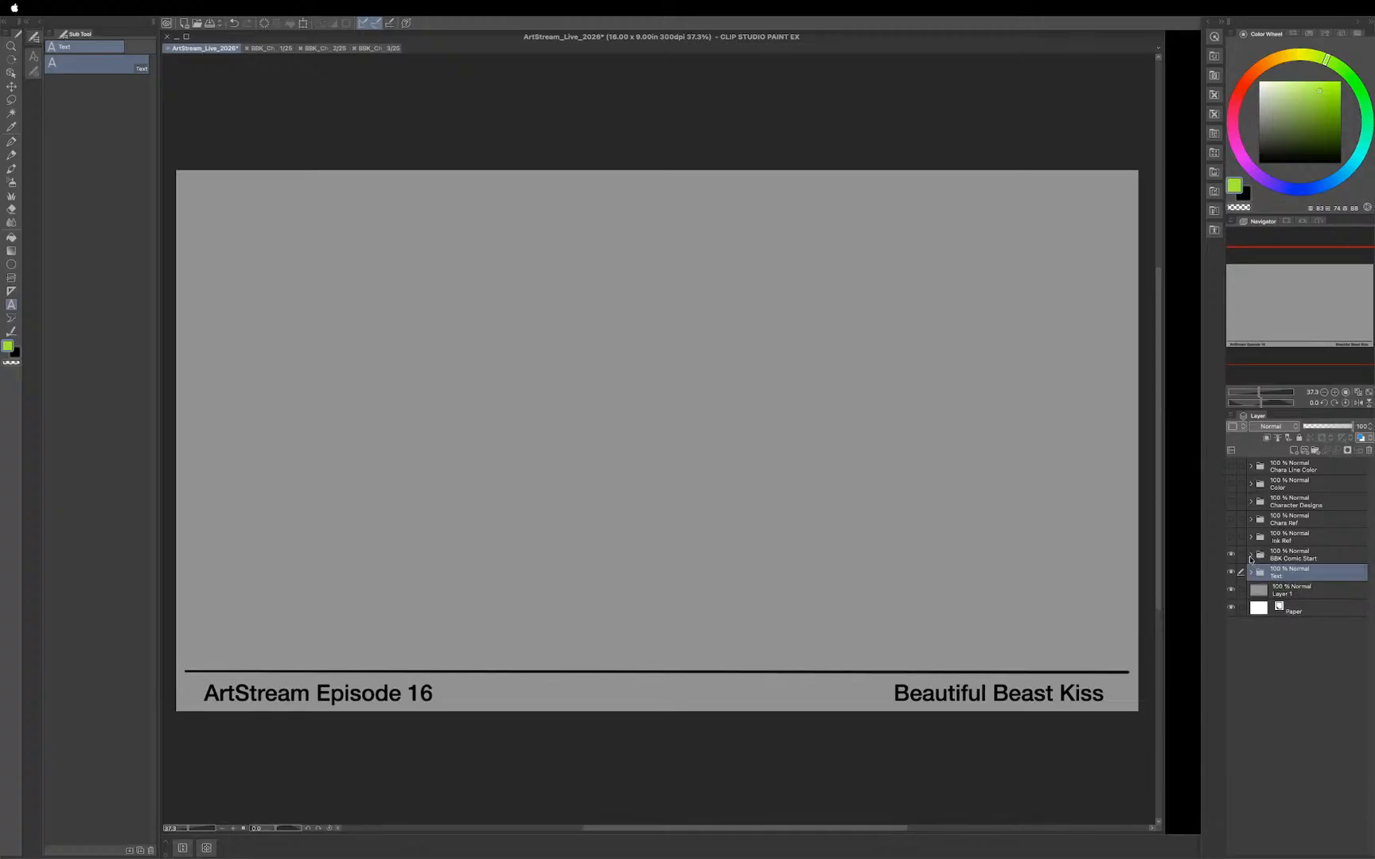
{"action": "left_click", "coordinate": [1230, 521]}
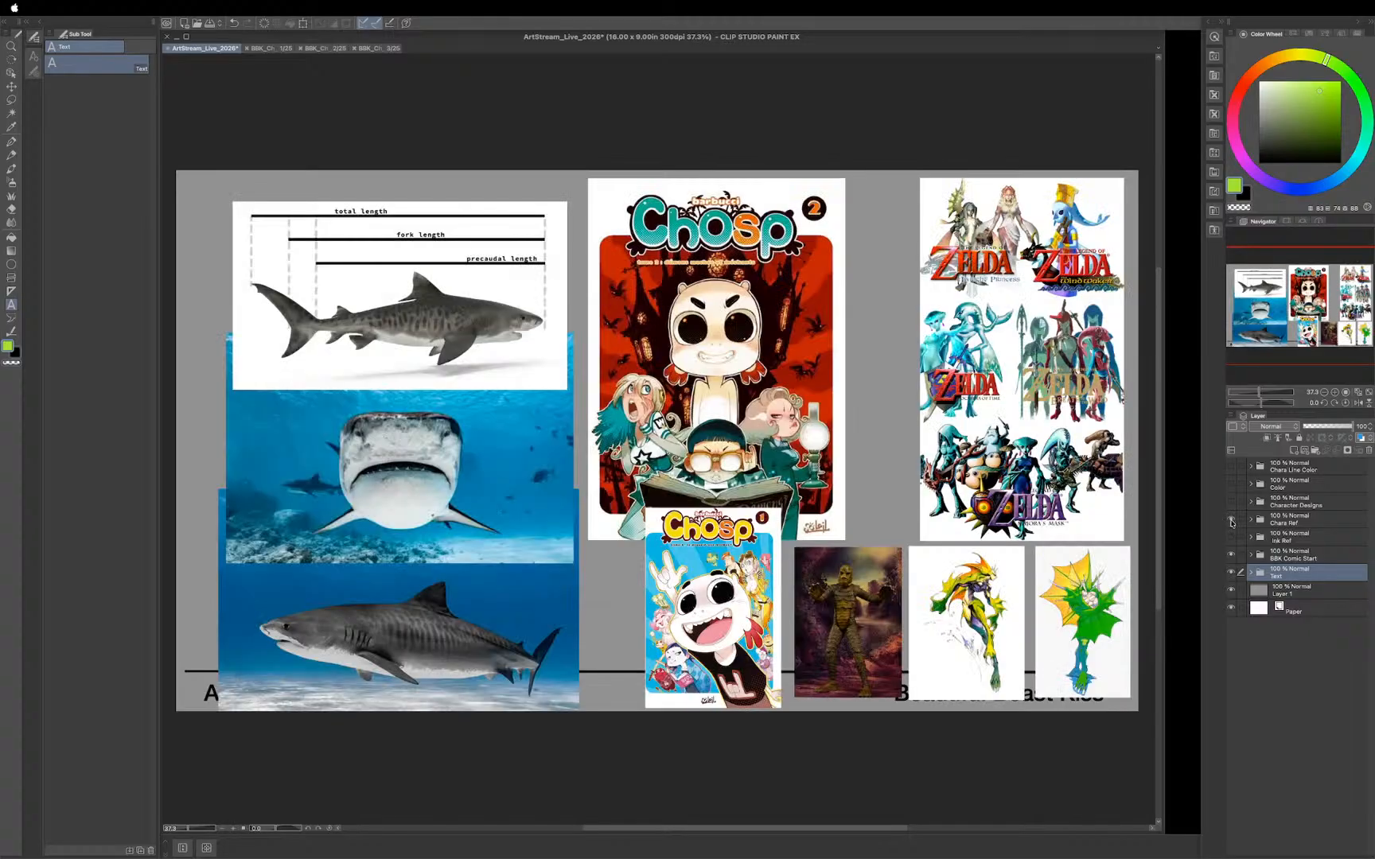
{"action": "left_click", "coordinate": [1230, 521]}
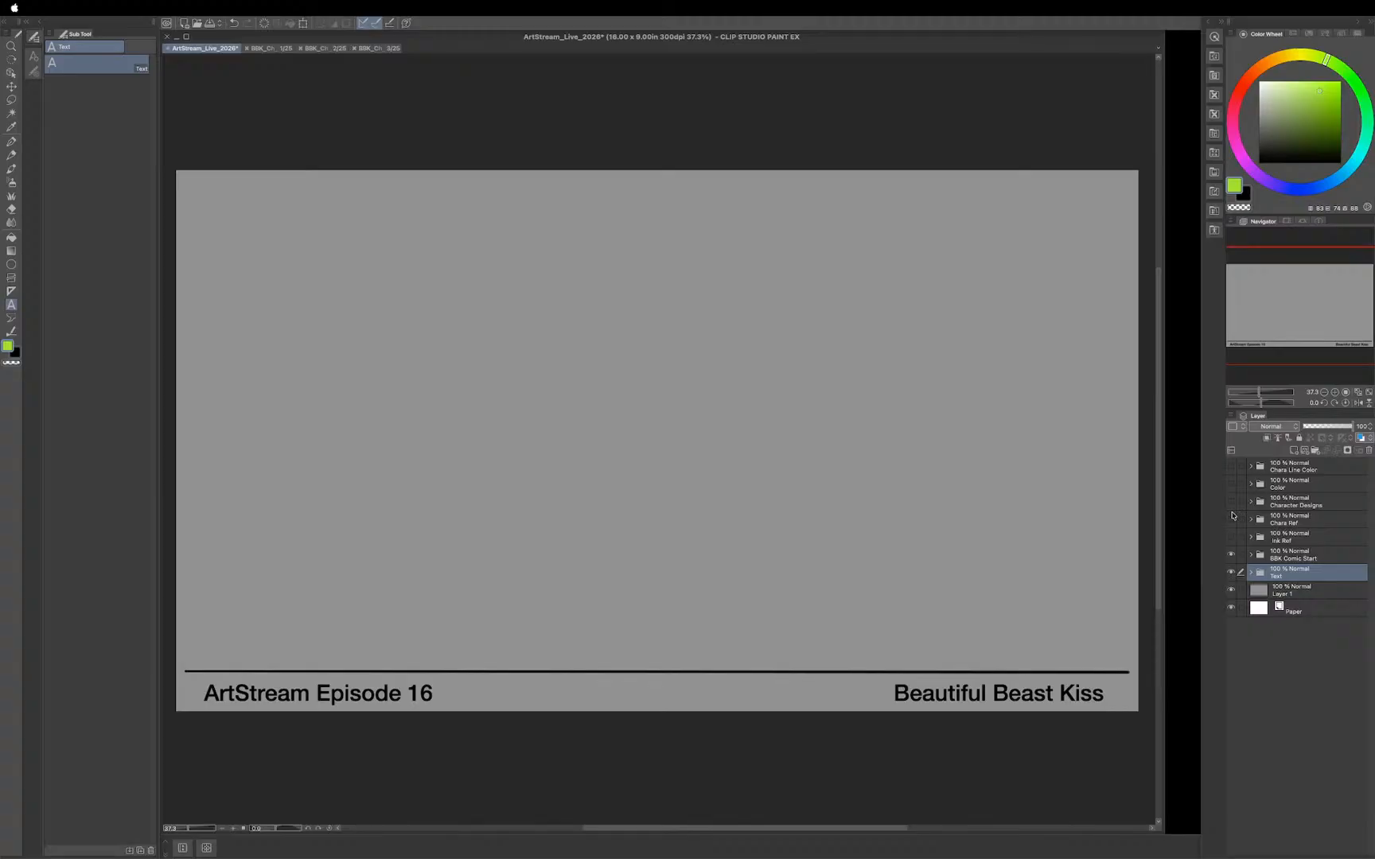
Step: View pages 1, 2 and 3 of the BBK_Ch_04_Comic one after another, then return to the ArtStream canvas
{"action": "left_click", "coordinate": [272, 49]}
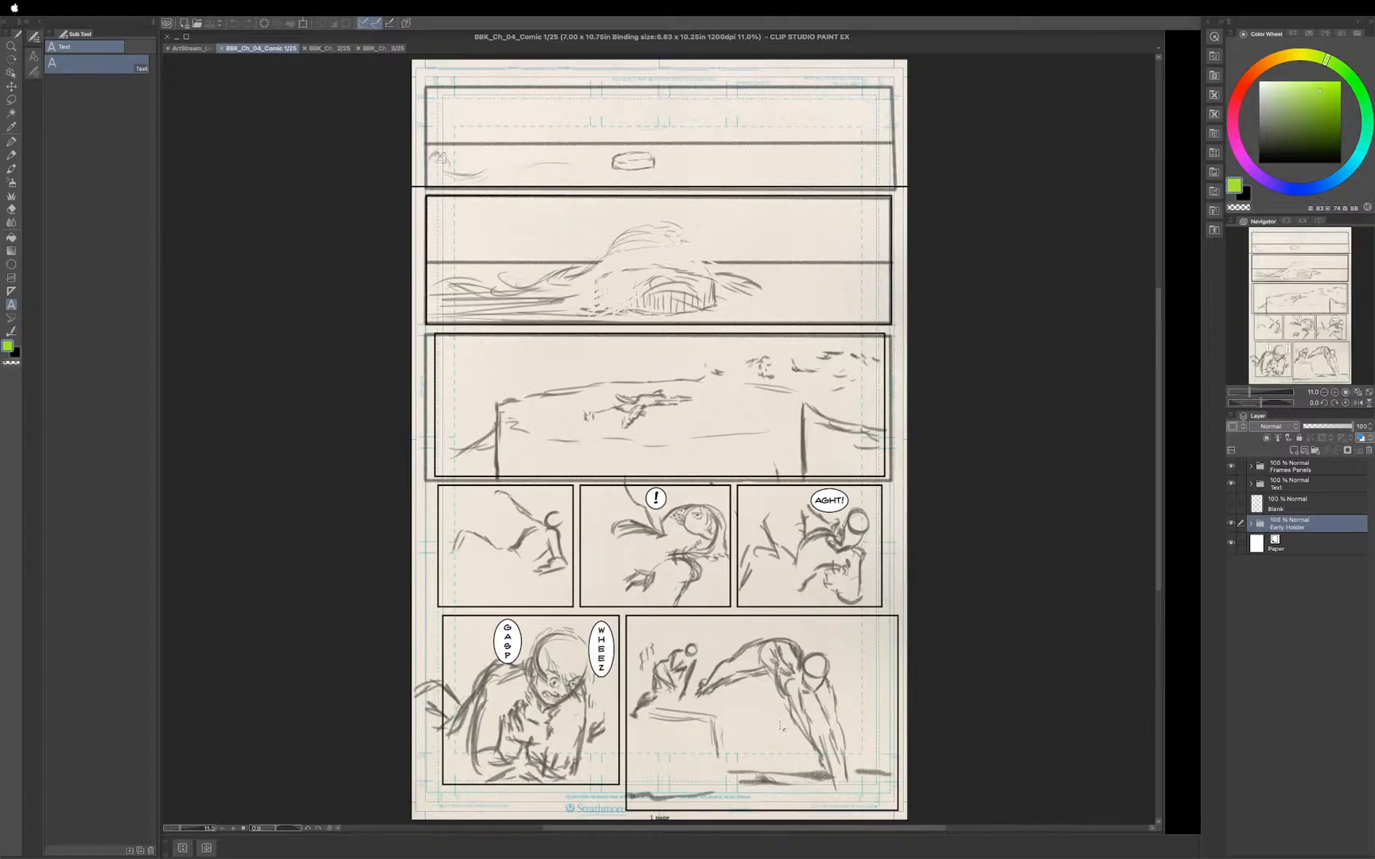
{"action": "left_click", "coordinate": [331, 49]}
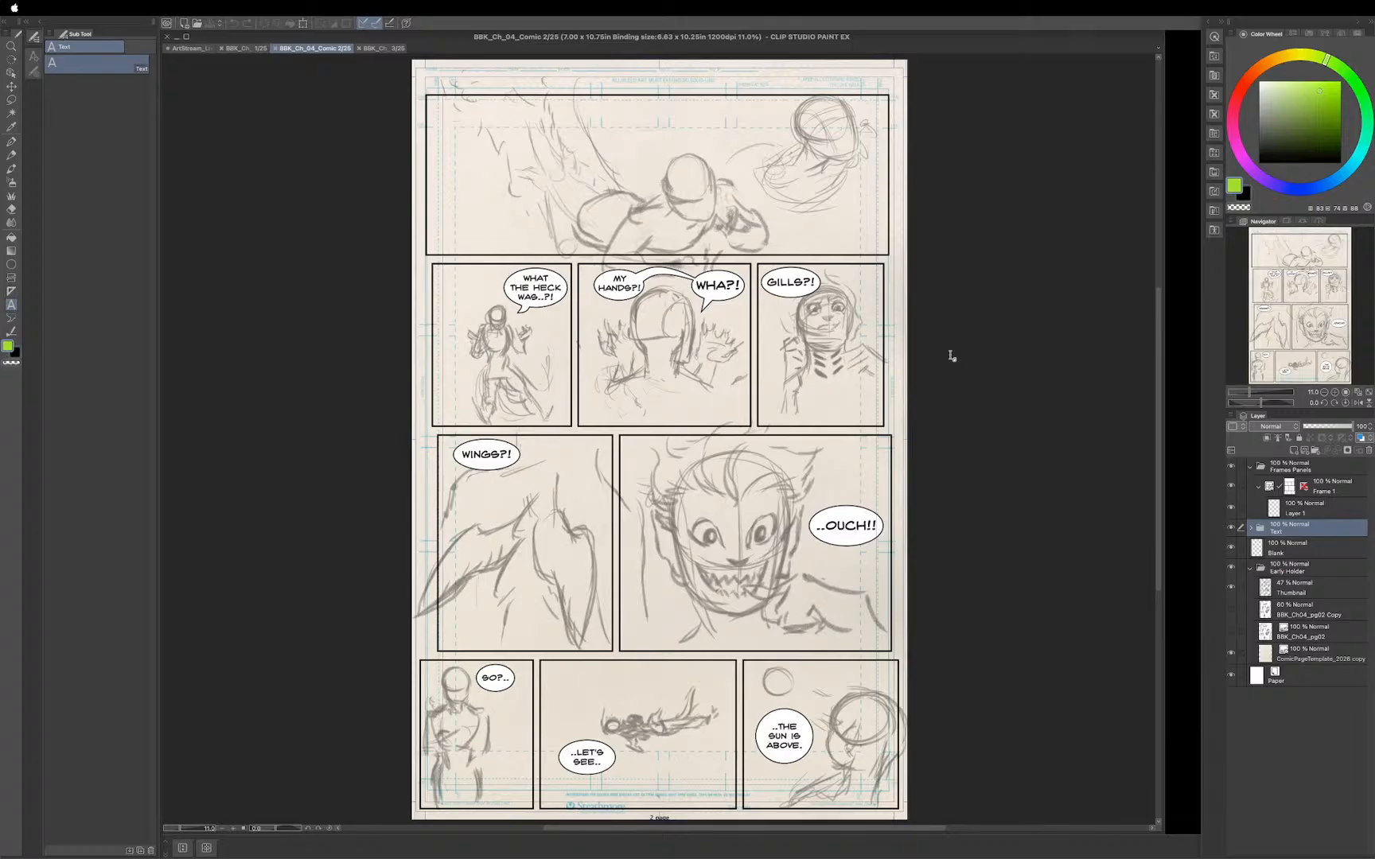
{"action": "left_click", "coordinate": [379, 49]}
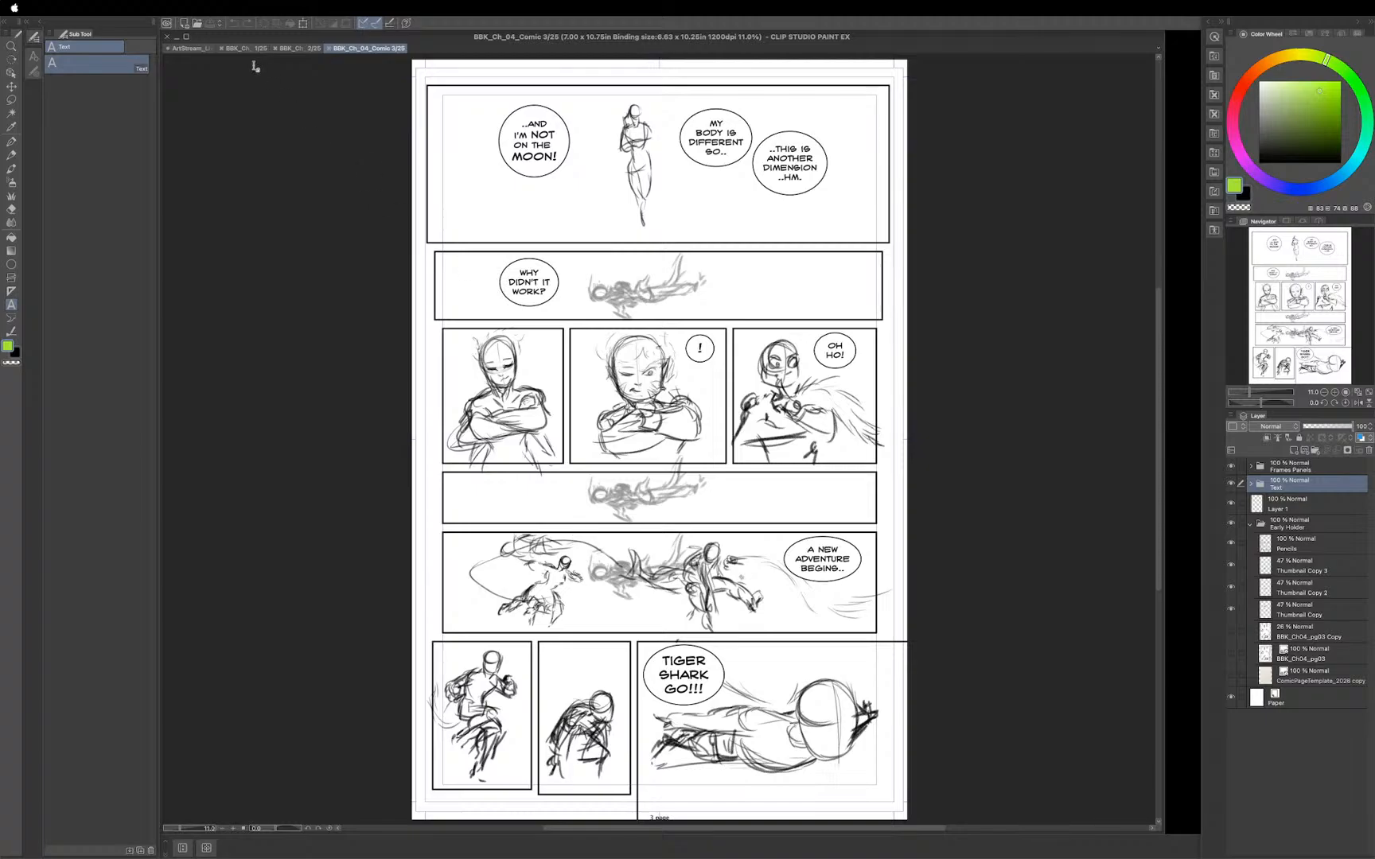
{"action": "left_click", "coordinate": [192, 48]}
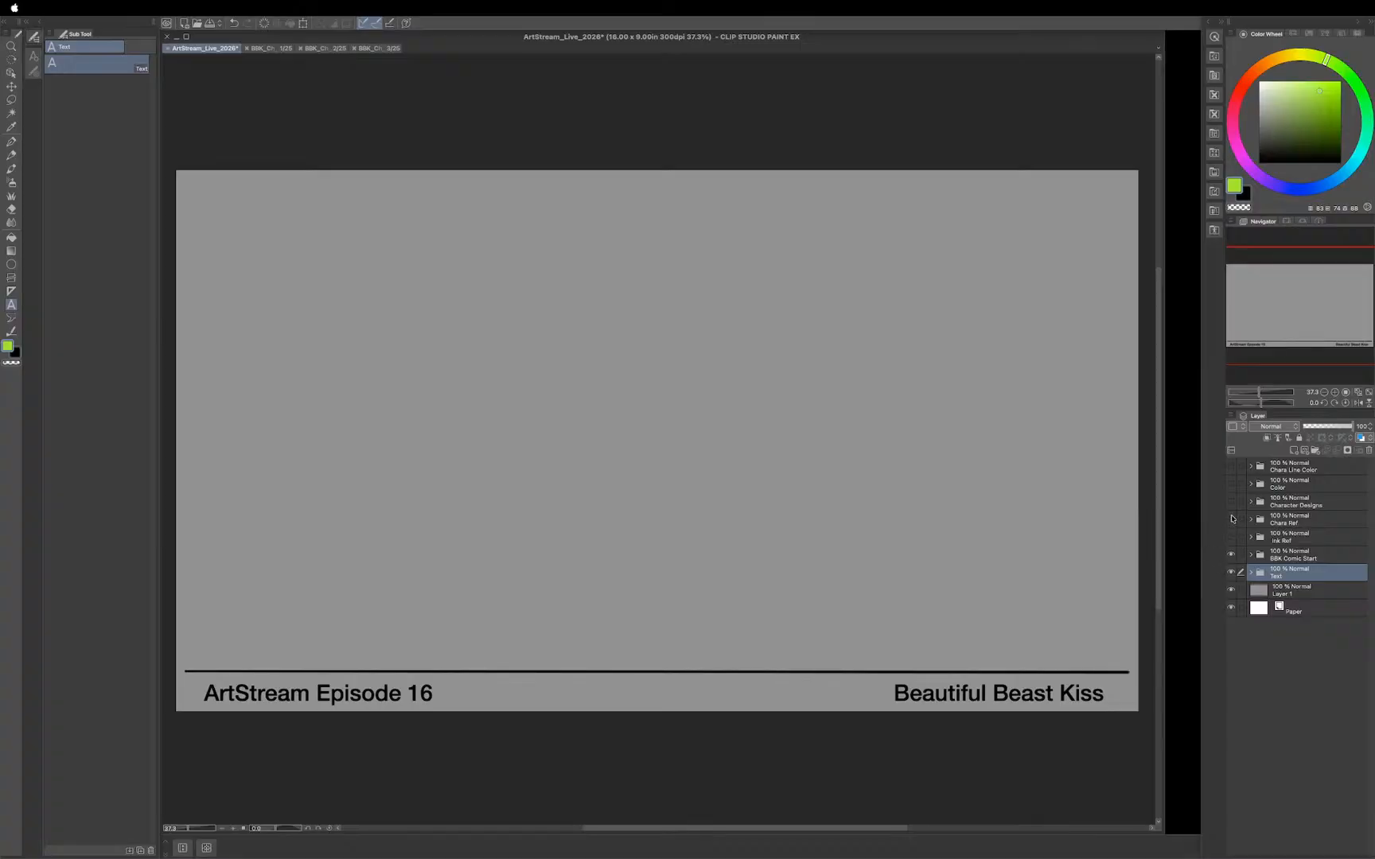
Step: Show the Chara Ref images, then replace them with the Character Designs folder and expand its layers
{"action": "left_click", "coordinate": [1232, 521]}
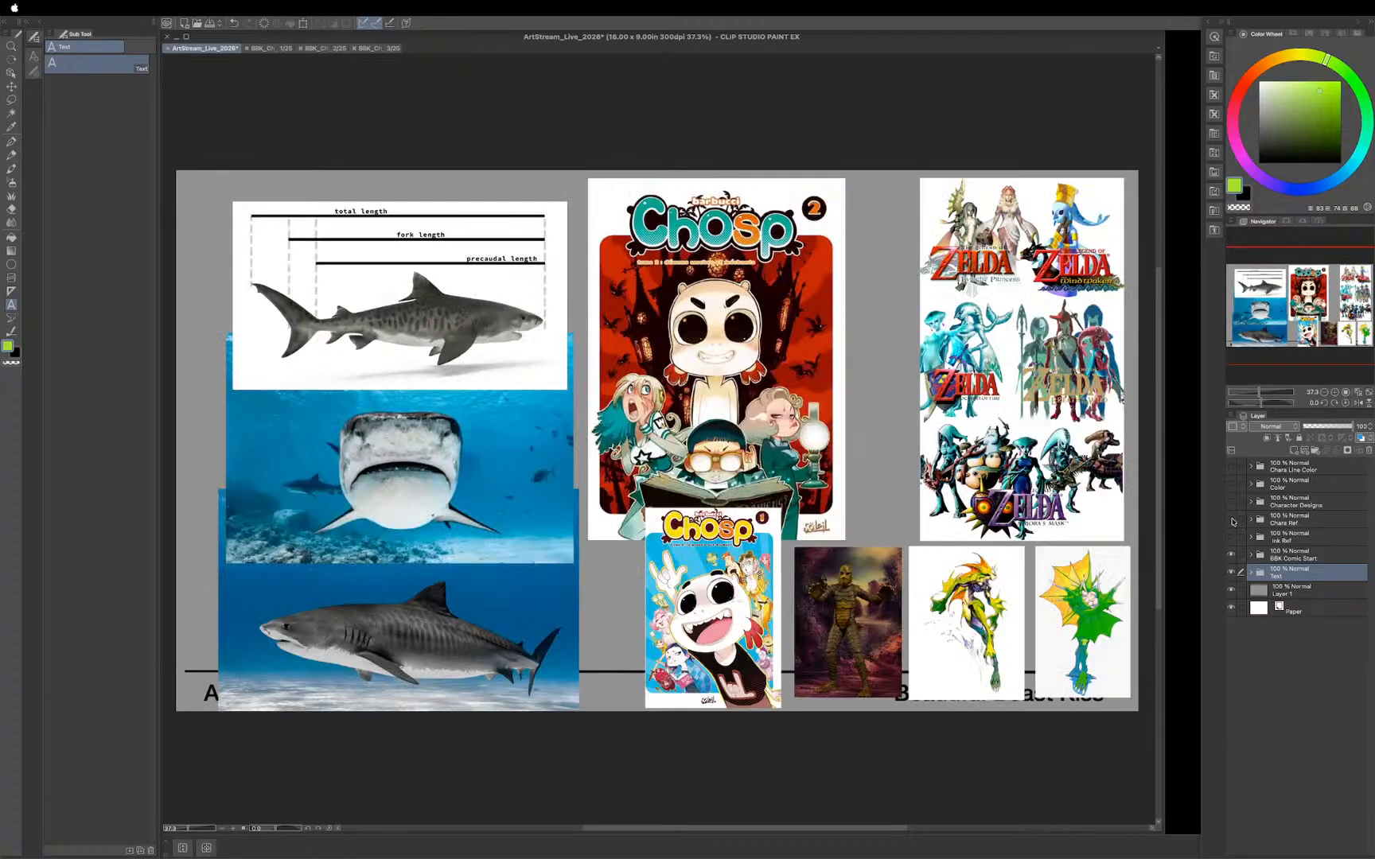
{"action": "left_click", "coordinate": [1232, 521]}
{"action": "left_click", "coordinate": [1232, 503]}
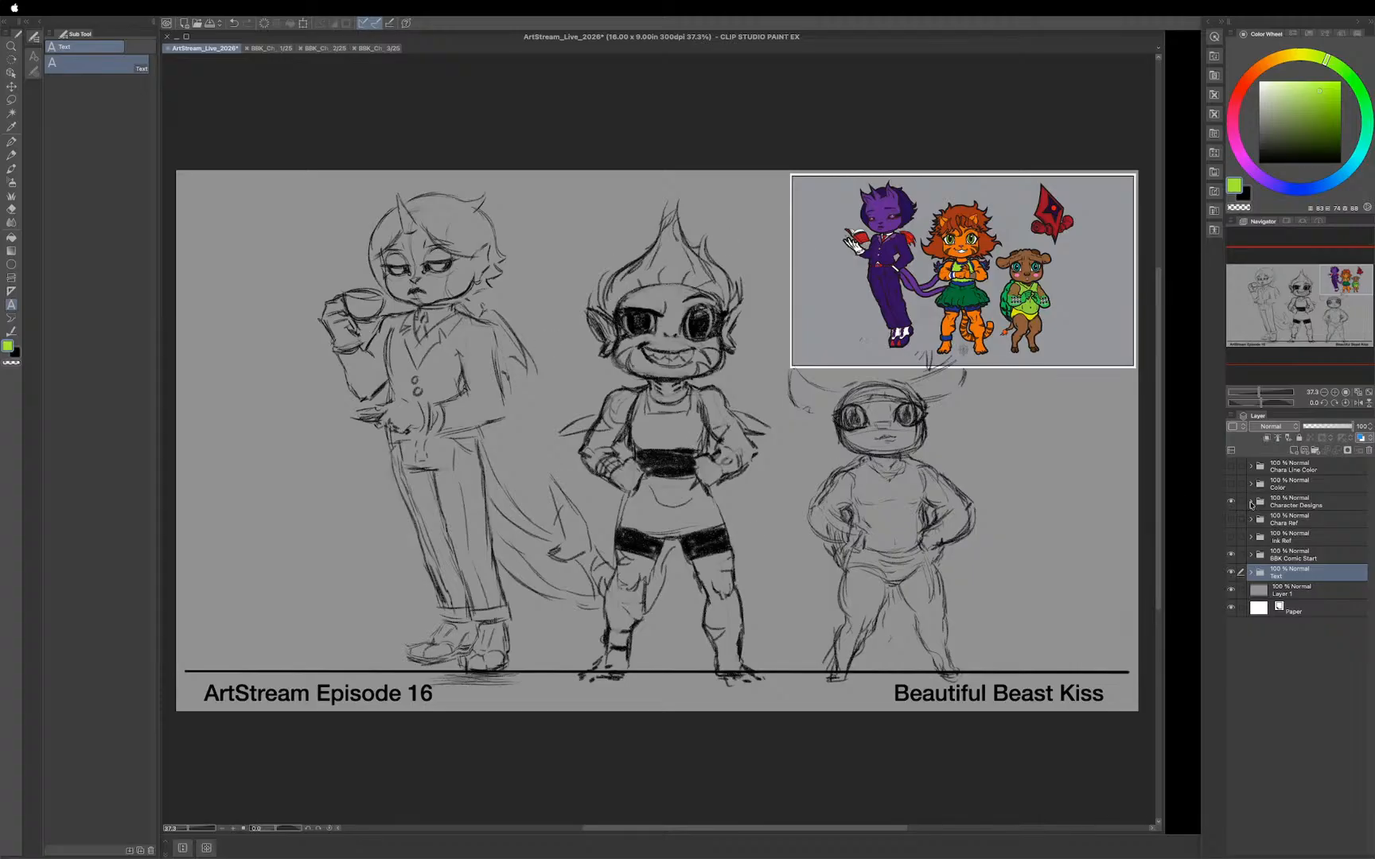
{"action": "left_click", "coordinate": [1250, 504]}
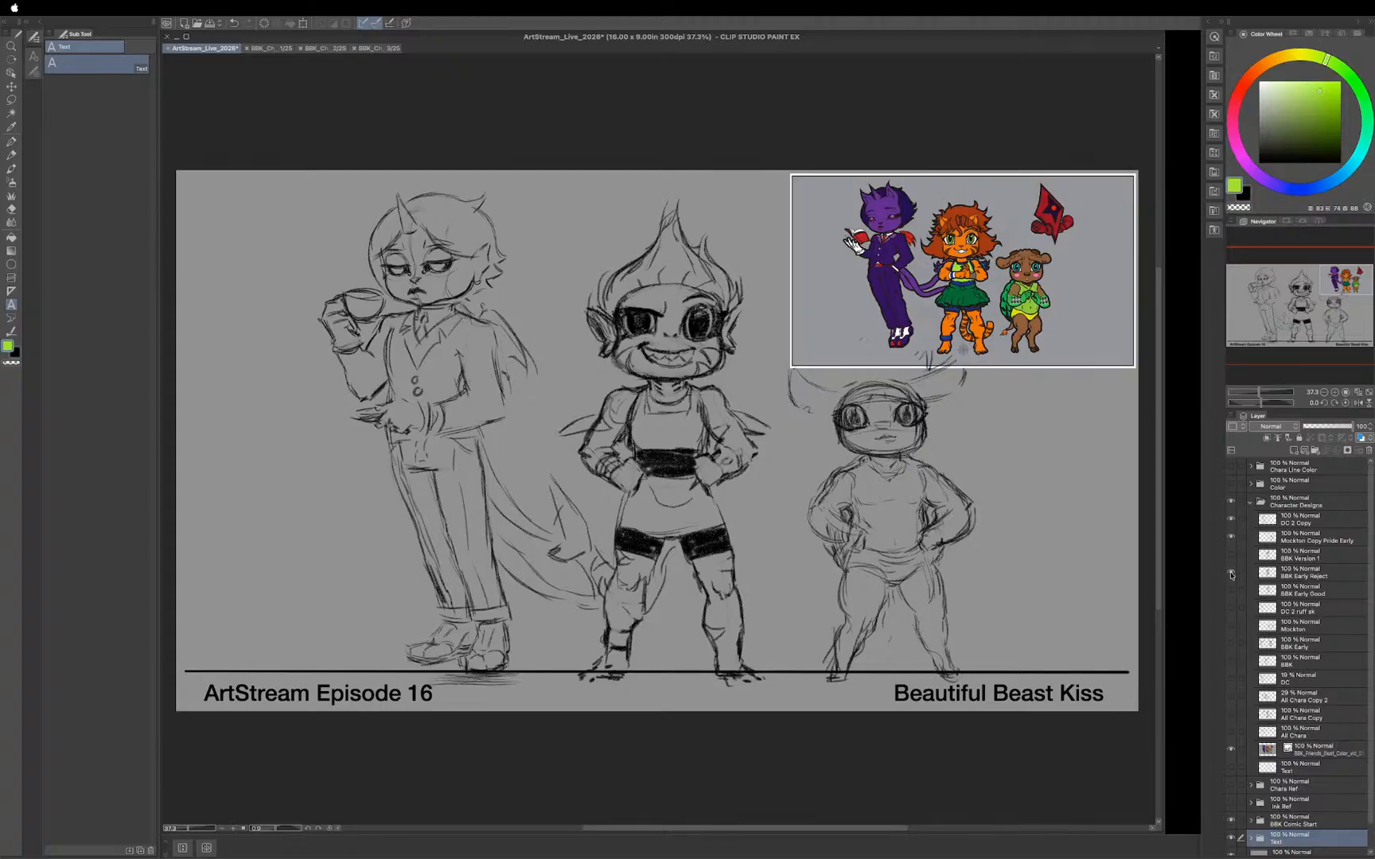
Step: Hide the DC 2 Copy, Mockton Copy Pride Early and BBK Early Reject sketches in the Character Designs folder
{"action": "left_click", "coordinate": [1230, 519]}
{"action": "left_click", "coordinate": [1232, 538]}
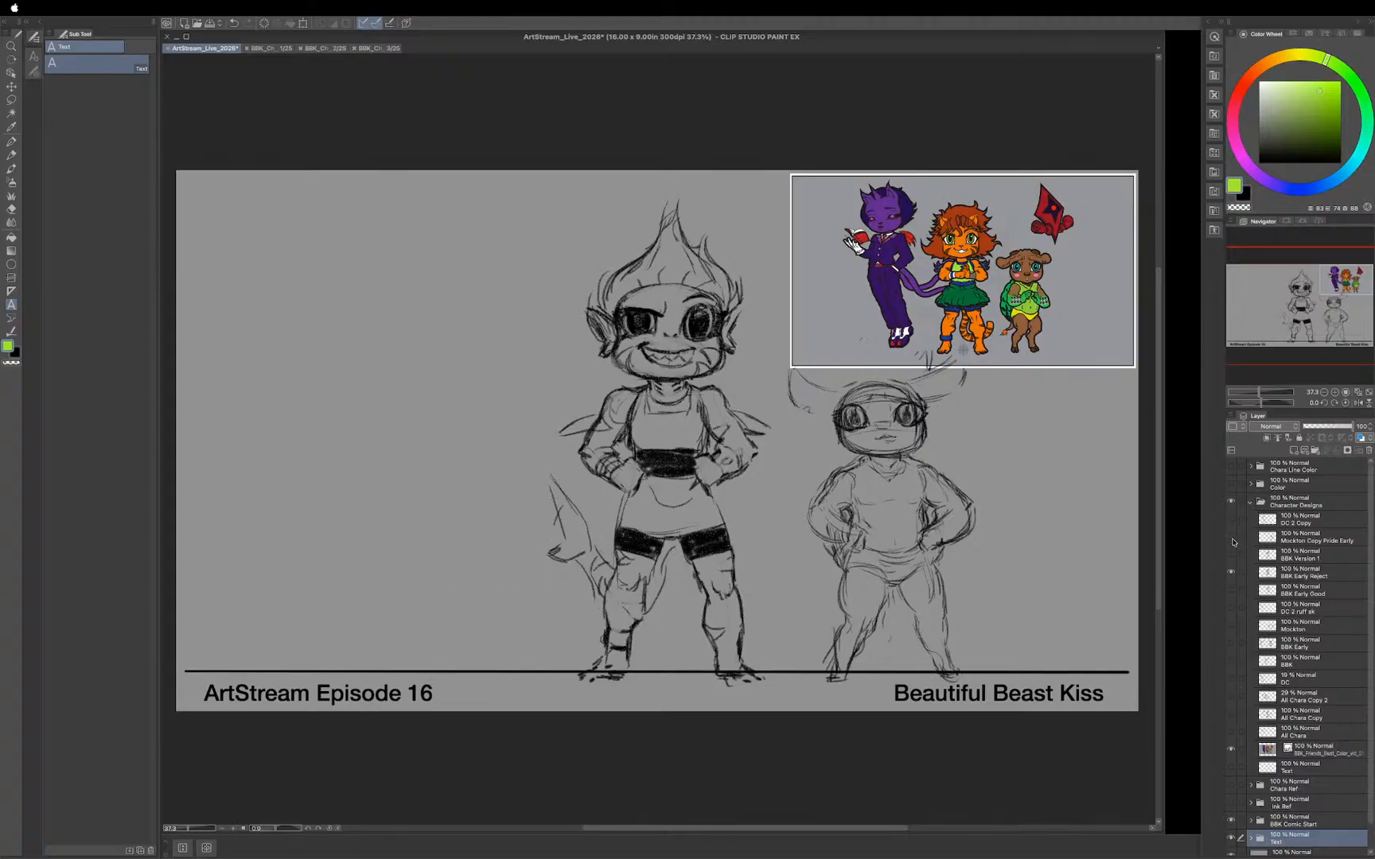
{"action": "left_click", "coordinate": [1231, 572]}
{"action": "left_click", "coordinate": [1231, 591]}
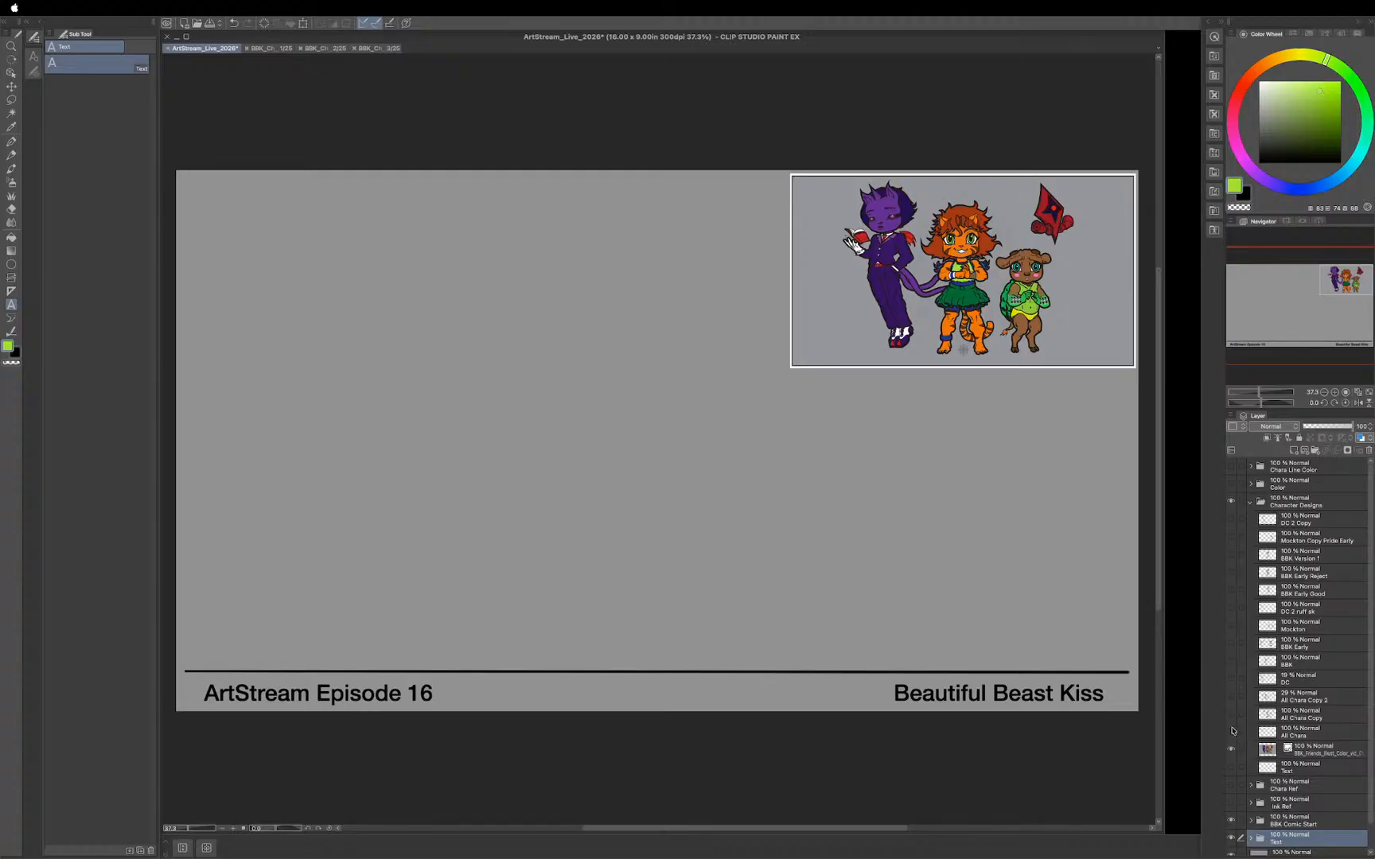
Step: Show the All Chara layer and examine its three rough character sketches up close
{"action": "left_click", "coordinate": [1232, 733]}
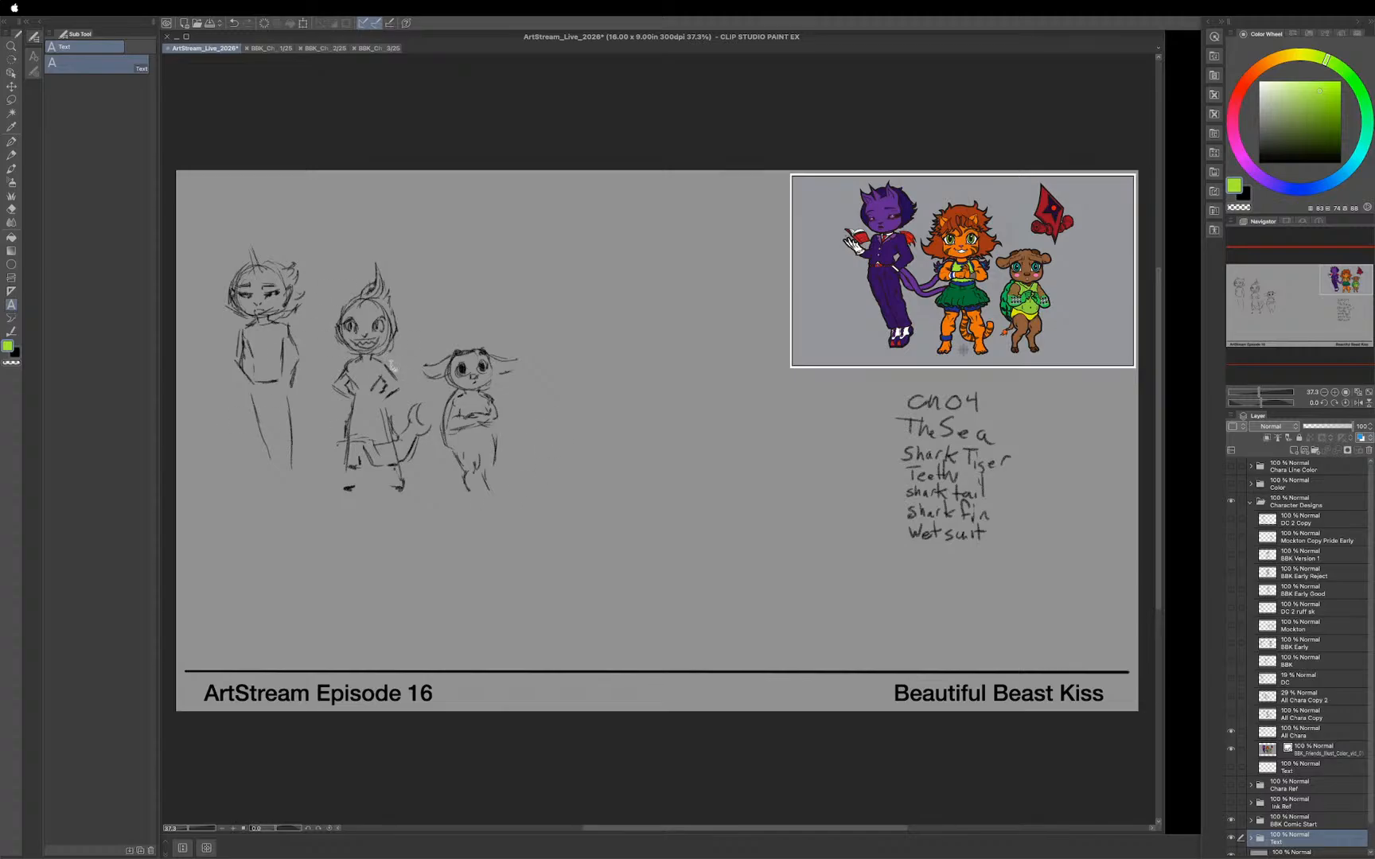
{"action": "scroll", "coordinate": [574, 482], "scroll_direction": "up", "scroll_amount": 3}
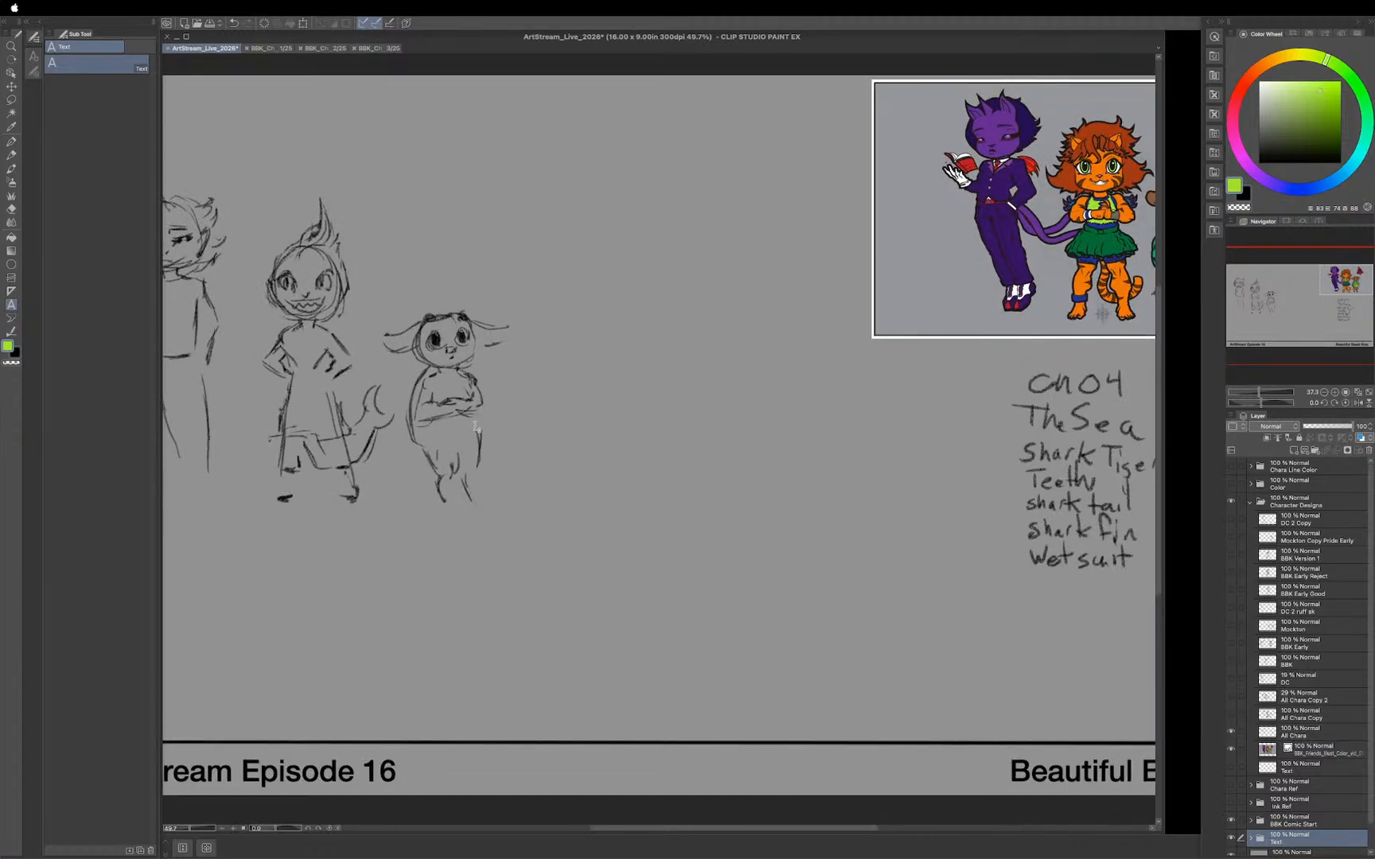
{"action": "left_click_drag", "start_coordinate": [565, 448], "coordinate": [936, 525]}
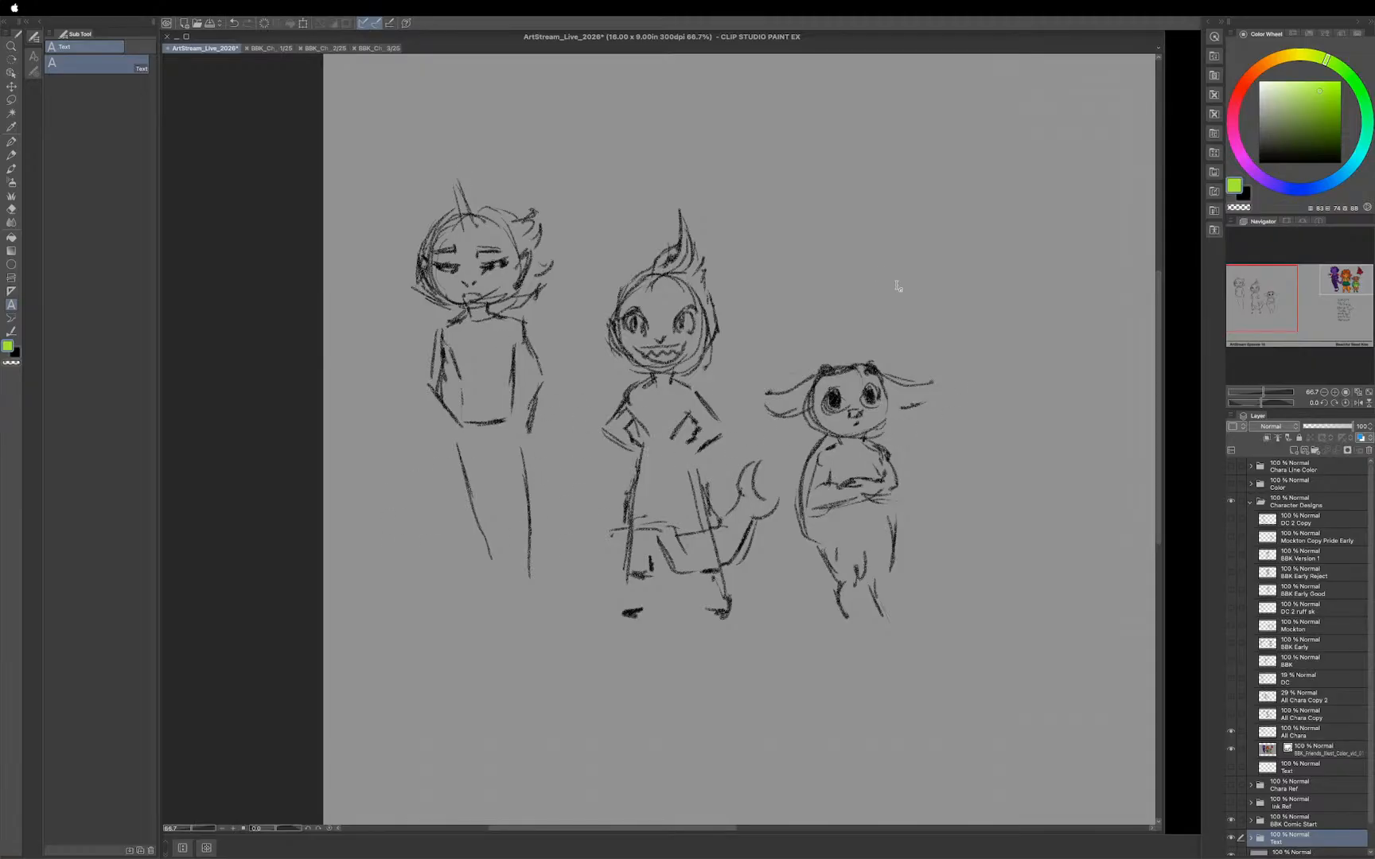
{"action": "scroll", "coordinate": [987, 498], "scroll_direction": "up", "scroll_amount": 3}
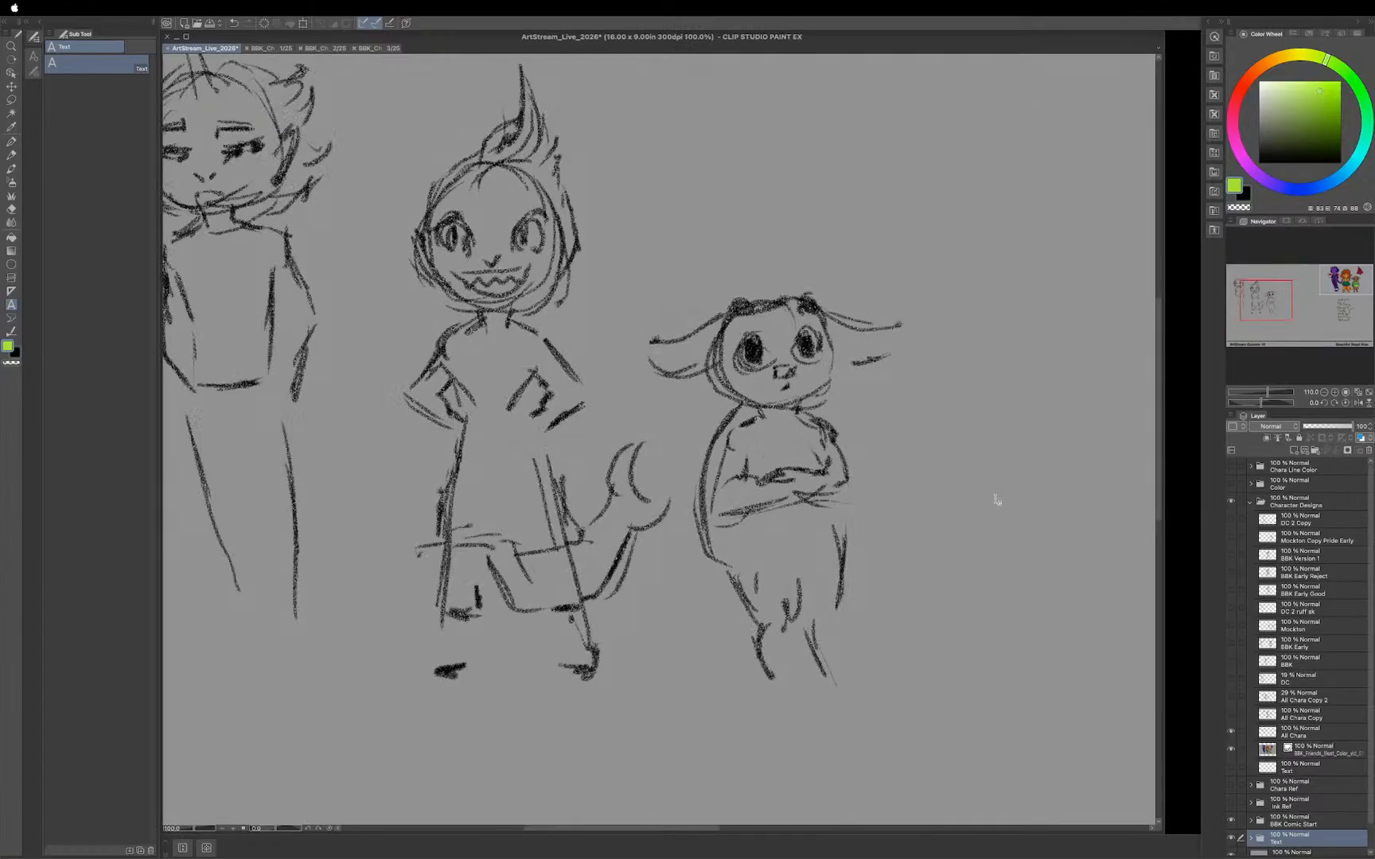
{"action": "scroll", "coordinate": [1049, 565], "scroll_direction": "right", "scroll_amount": 5}
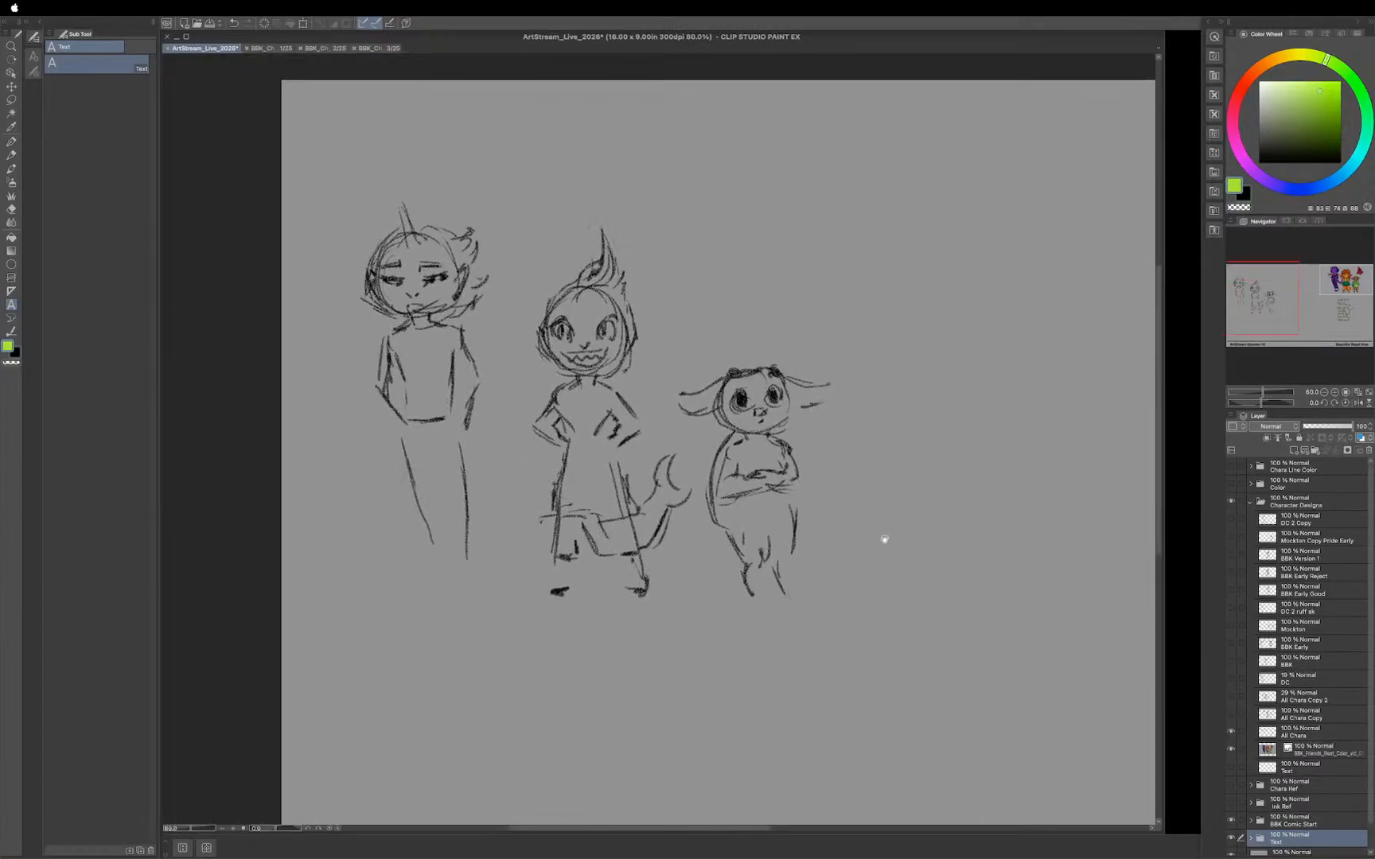
{"action": "scroll", "coordinate": [887, 530], "scroll_direction": "down", "scroll_amount": 2}
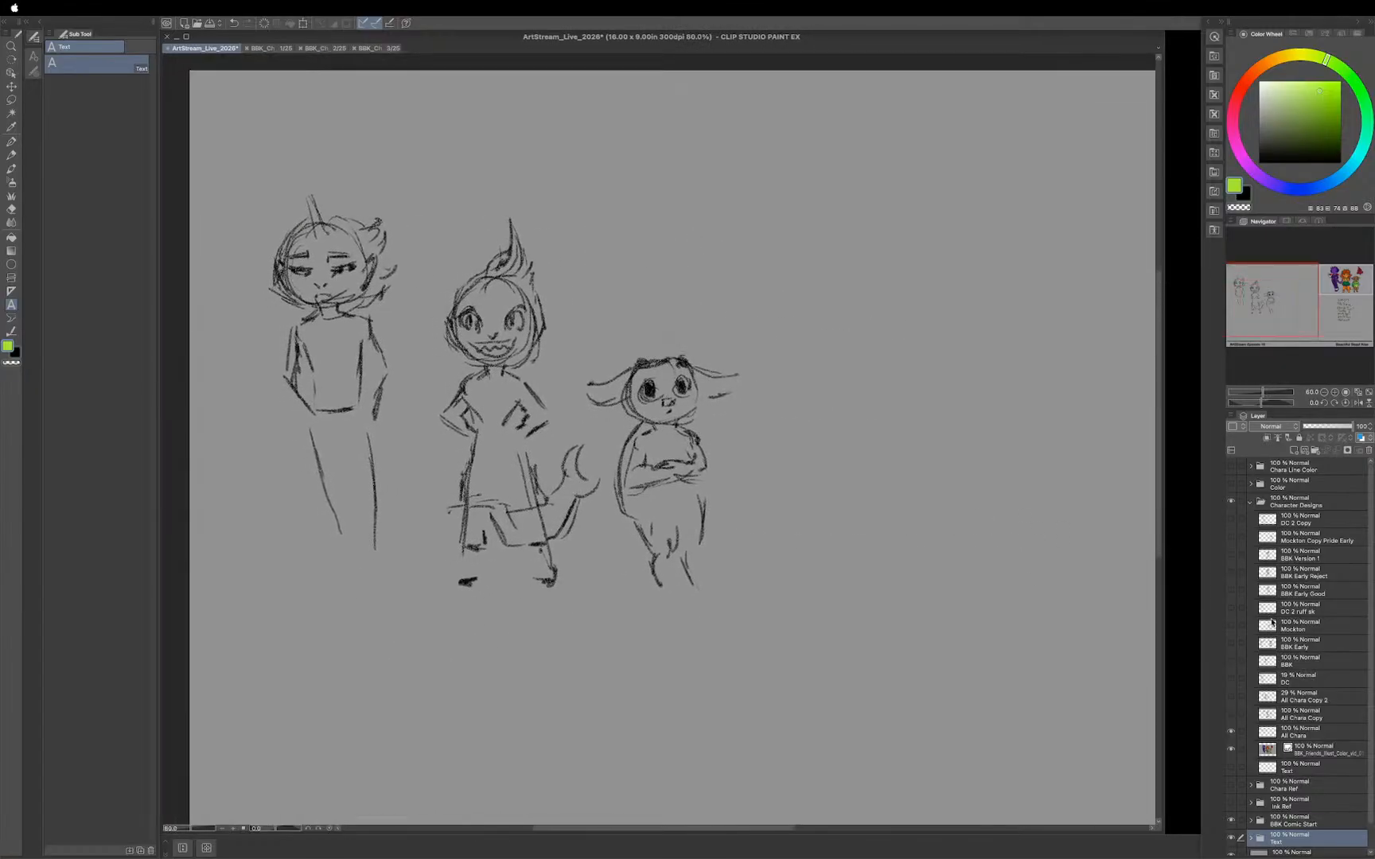
Step: Replace the All Chara sketches with the All Chara Copy layer and bring the whole canvas into view
{"action": "left_click", "coordinate": [1231, 733]}
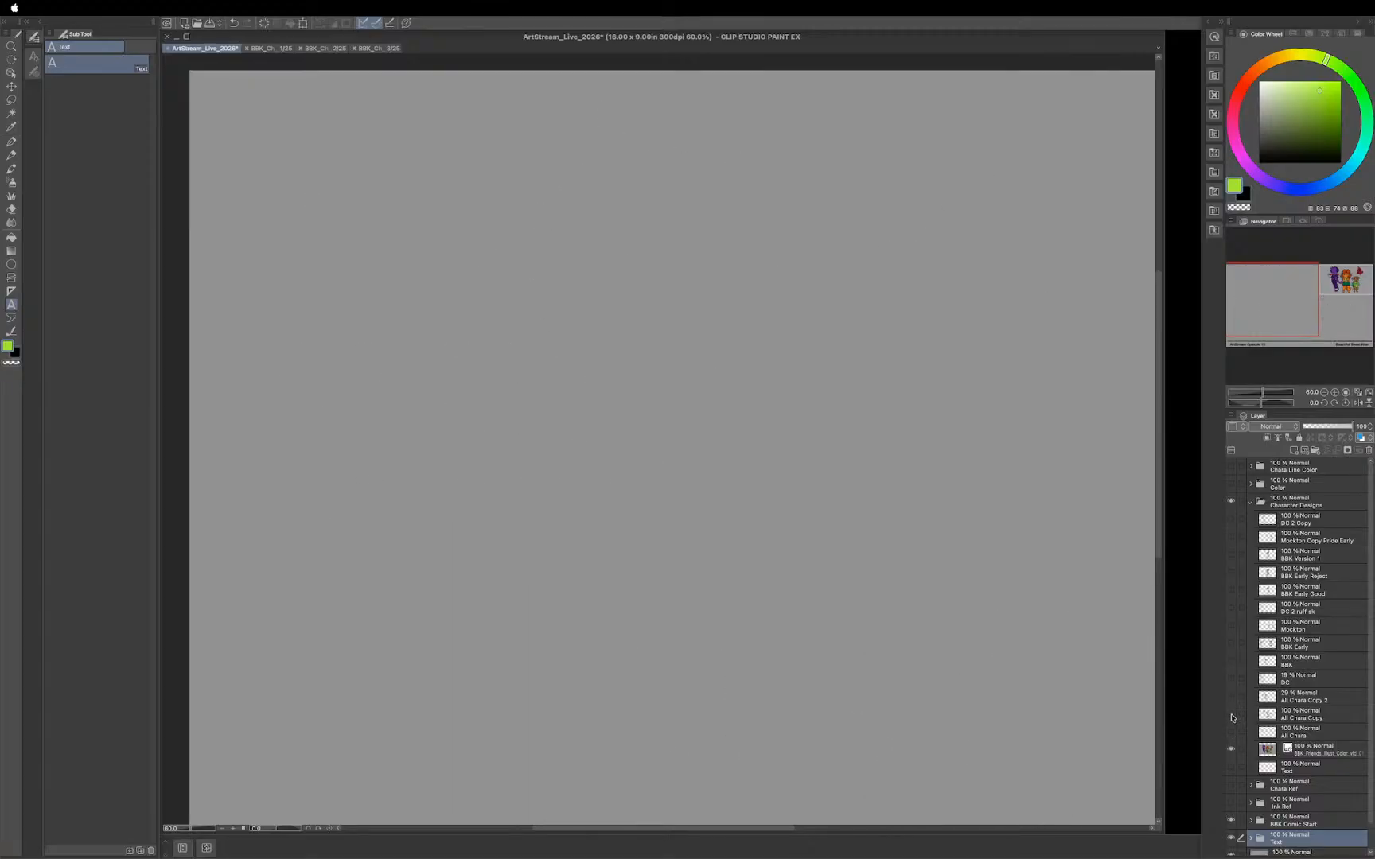
{"action": "left_click", "coordinate": [1231, 716]}
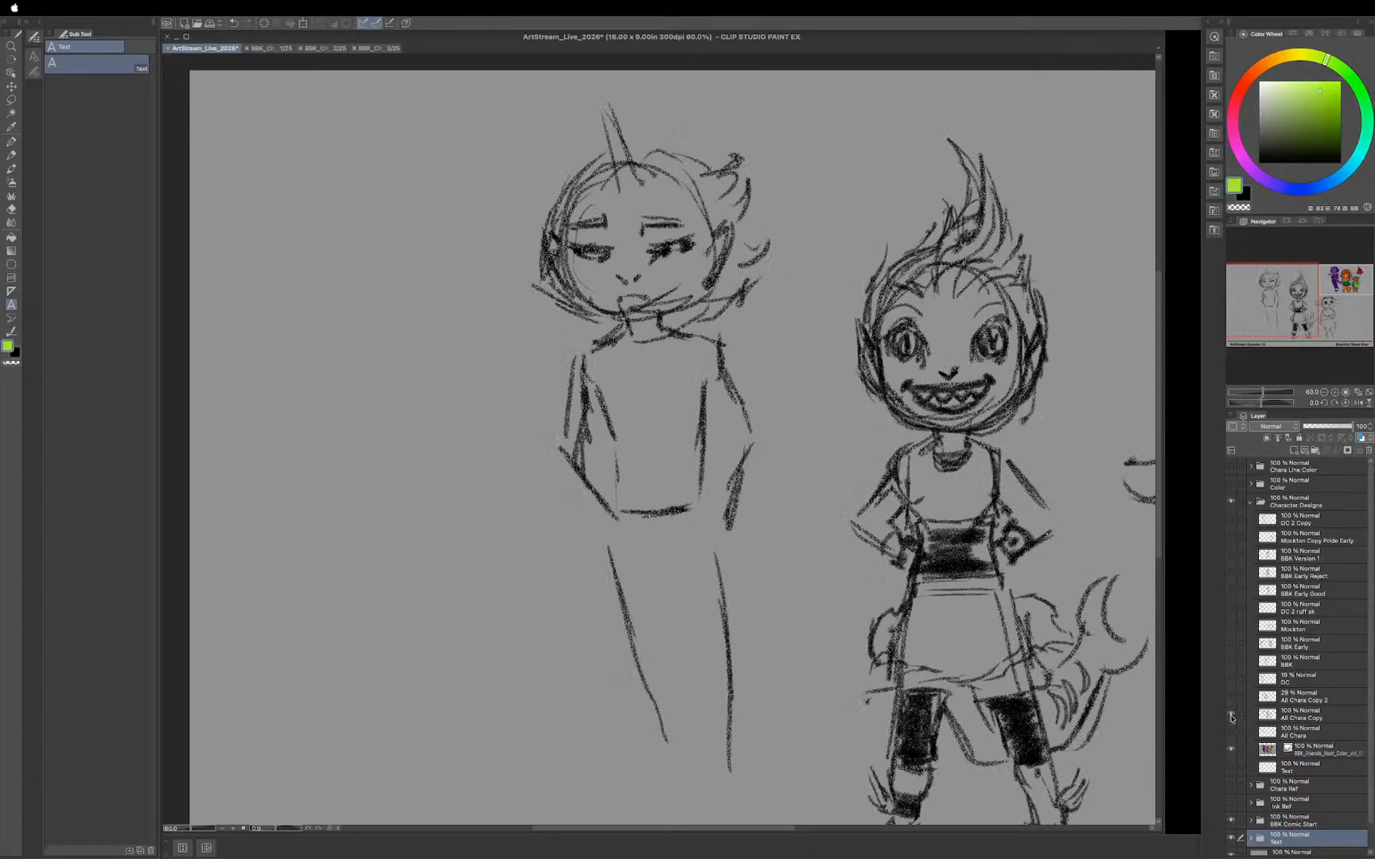
{"action": "scroll", "coordinate": [1084, 625], "scroll_direction": "down", "scroll_amount": 1}
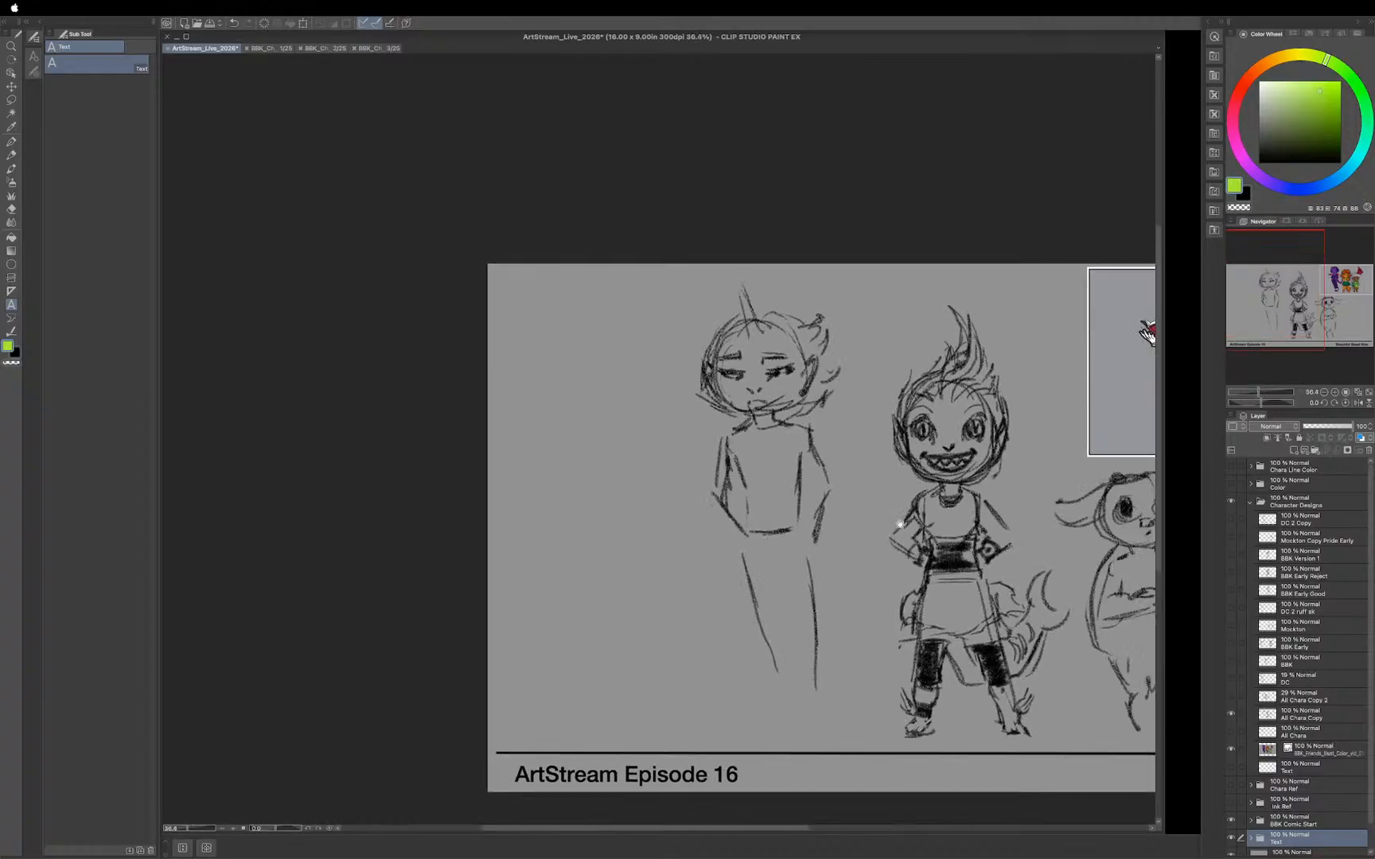
{"action": "scroll", "coordinate": [823, 510], "scroll_direction": "down", "scroll_amount": 1}
{"action": "left_click_drag", "start_coordinate": [824, 510], "coordinate": [736, 498]}
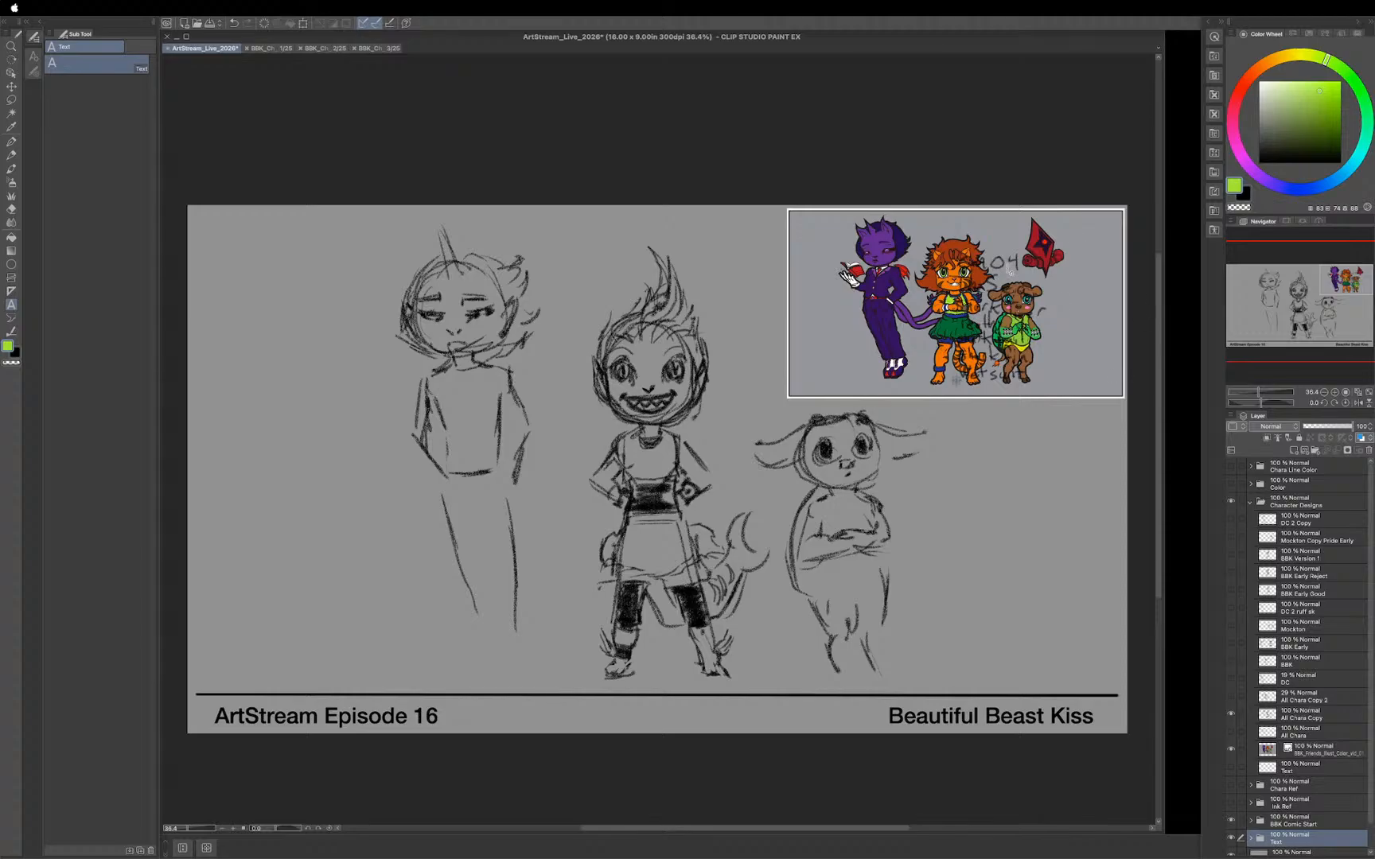
Step: Swap All Chara Copy for All Chara Copy 2 and raise that layer's opacity to 100%
{"action": "left_click", "coordinate": [1230, 716]}
{"action": "left_click", "coordinate": [1231, 716]}
{"action": "left_click", "coordinate": [1231, 698]}
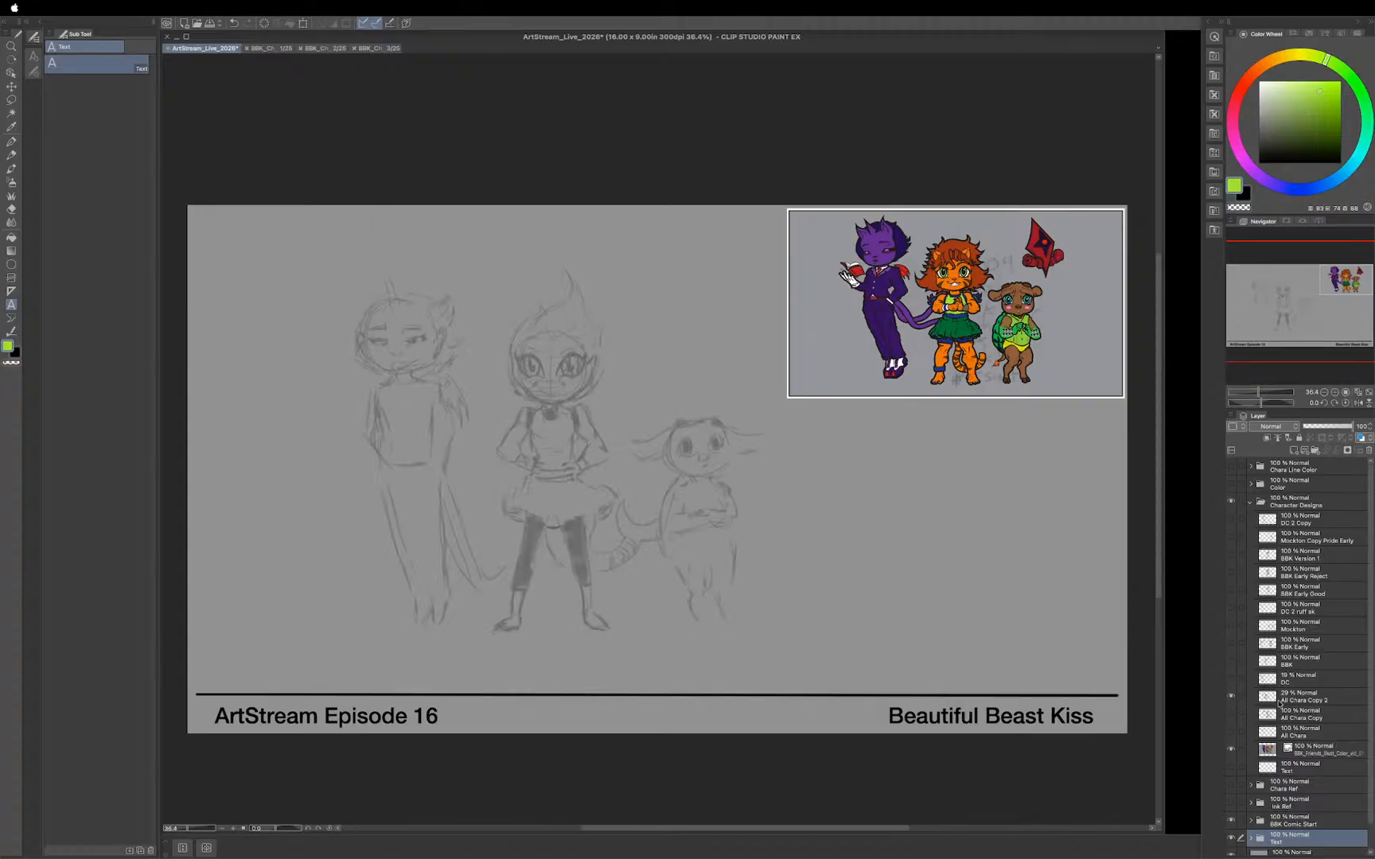
{"action": "left_click", "coordinate": [1305, 702]}
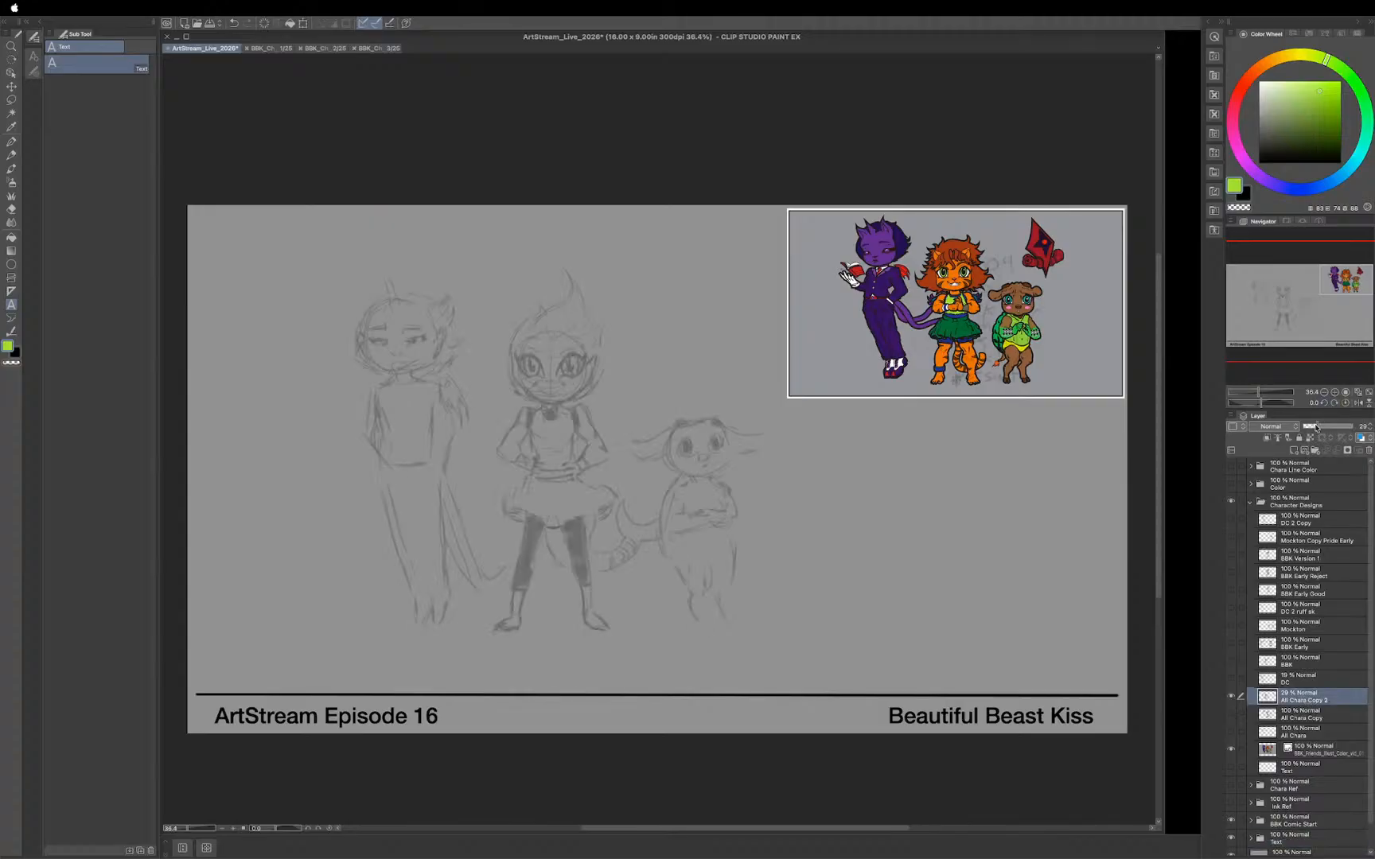
{"action": "left_click_drag", "start_coordinate": [1318, 428], "coordinate": [1360, 433]}
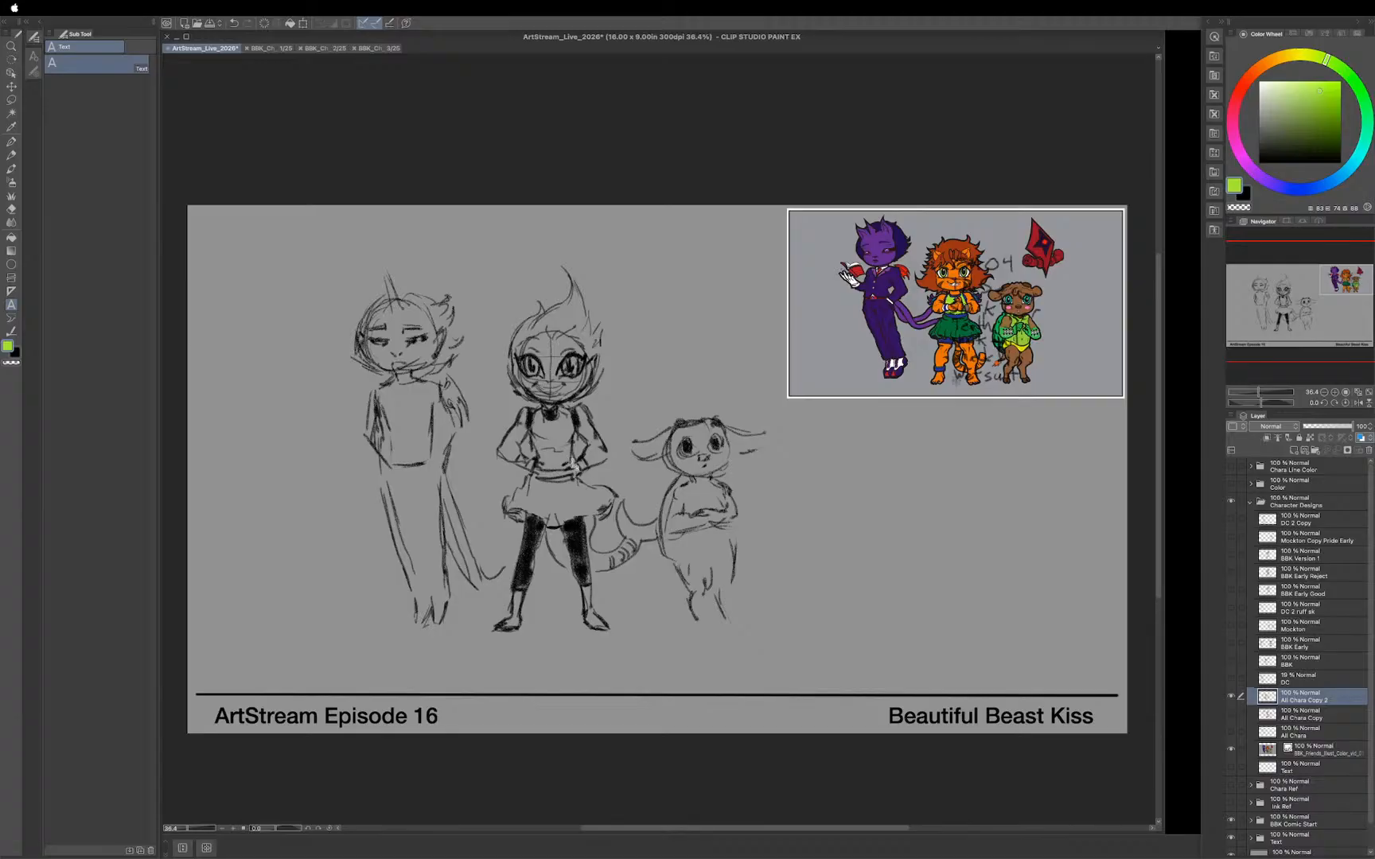
Step: Compare All Chara Copy with All Chara Copy 2, separately and overlaid, and hide both layers
{"action": "left_click", "coordinate": [1231, 716]}
{"action": "left_click", "coordinate": [1231, 696]}
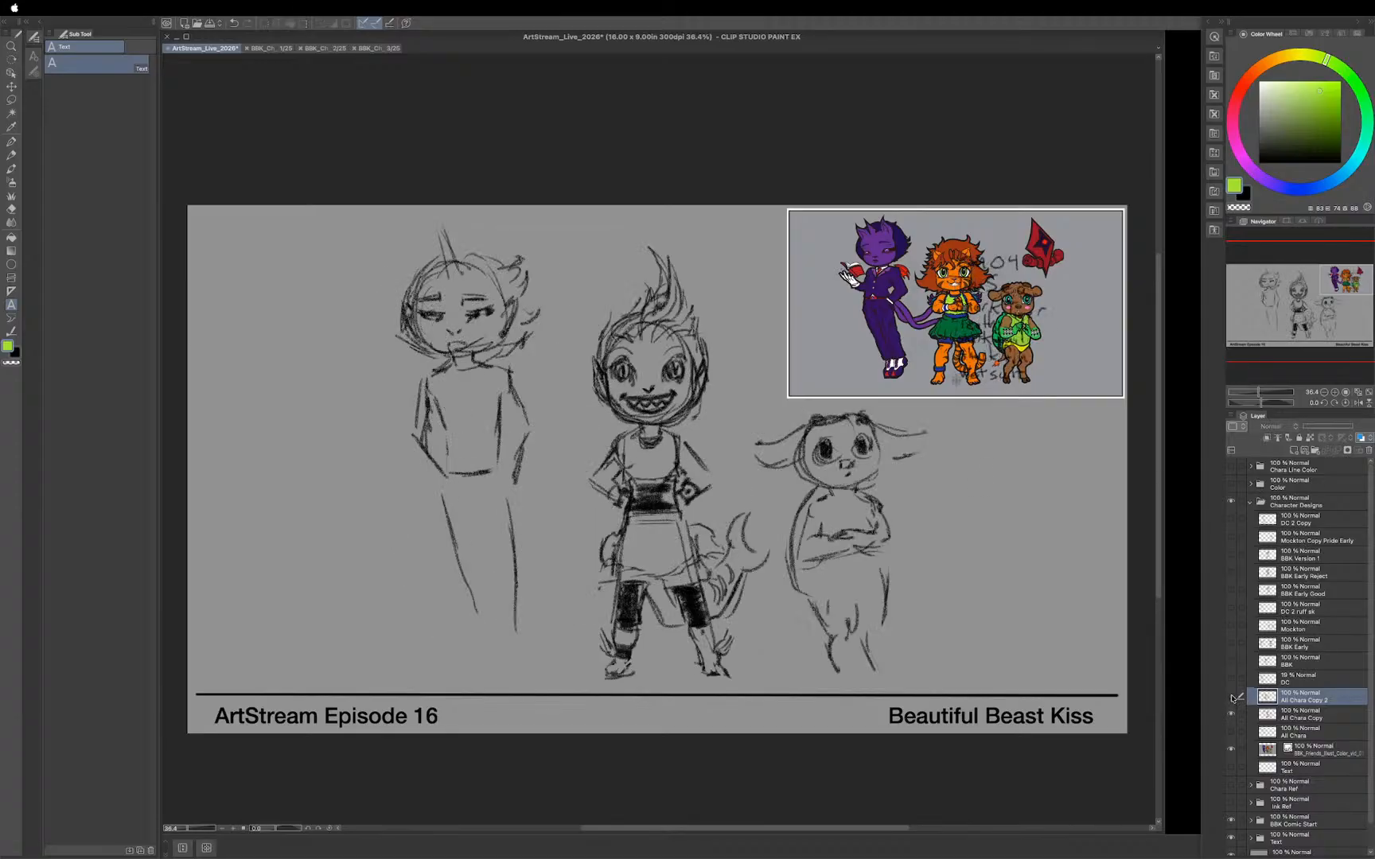
{"action": "left_click", "coordinate": [1232, 697]}
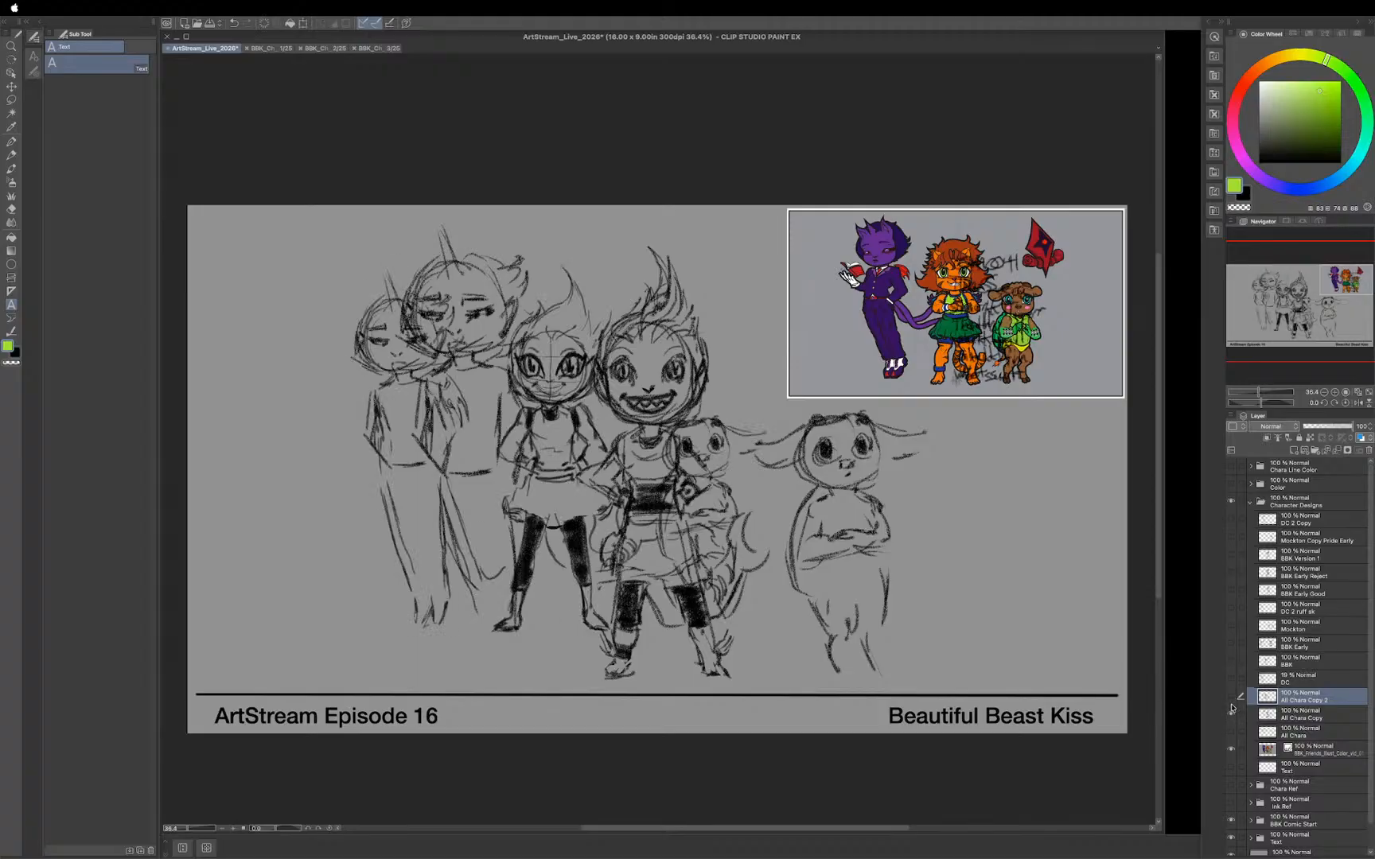
{"action": "left_click", "coordinate": [1231, 696]}
{"action": "left_click", "coordinate": [1232, 715]}
Step: Show the DC, BBK, BBK Early and Mockton sketch layers together in the Character Designs folder
{"action": "left_click", "coordinate": [1231, 680]}
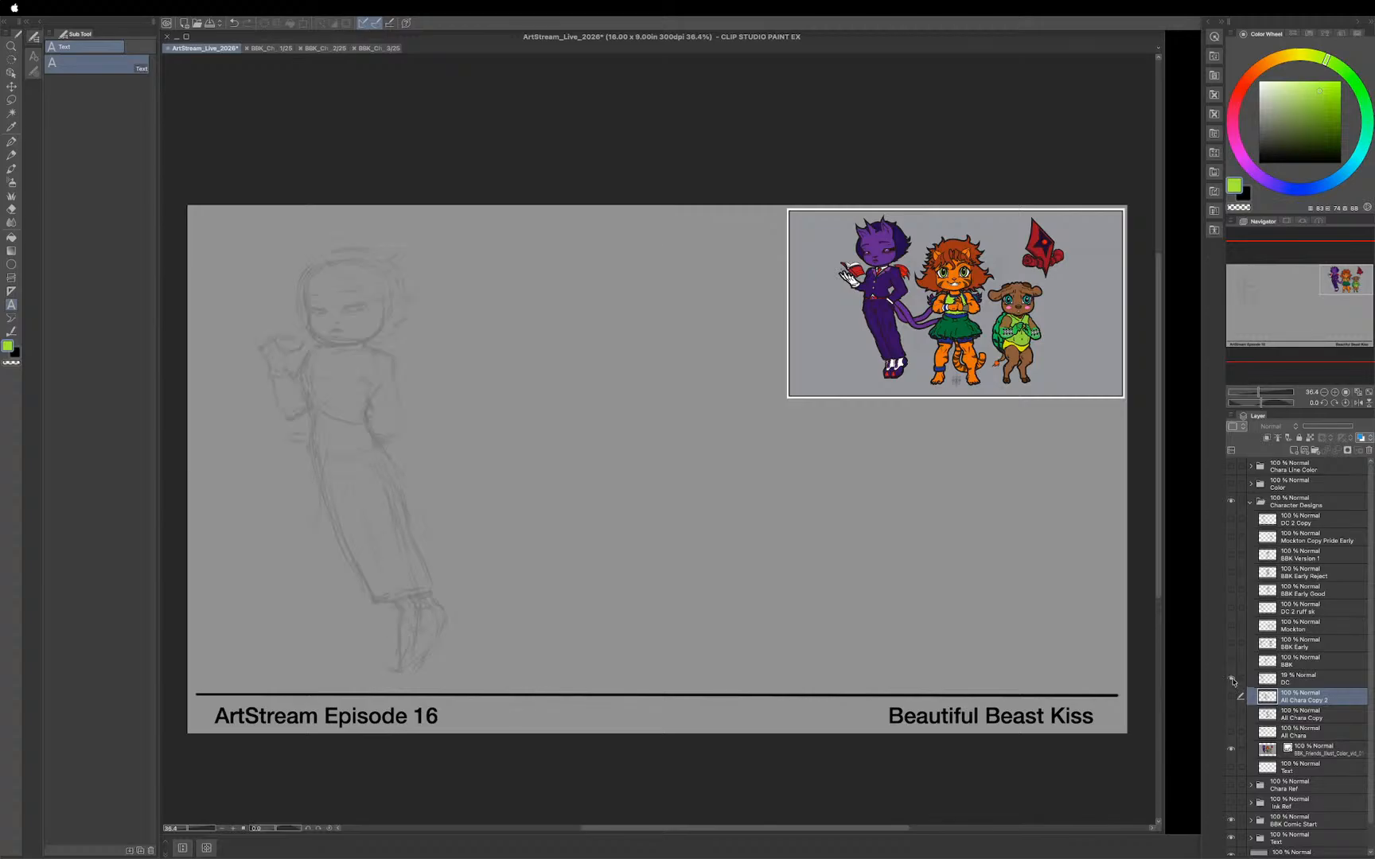
{"action": "left_click", "coordinate": [1230, 661]}
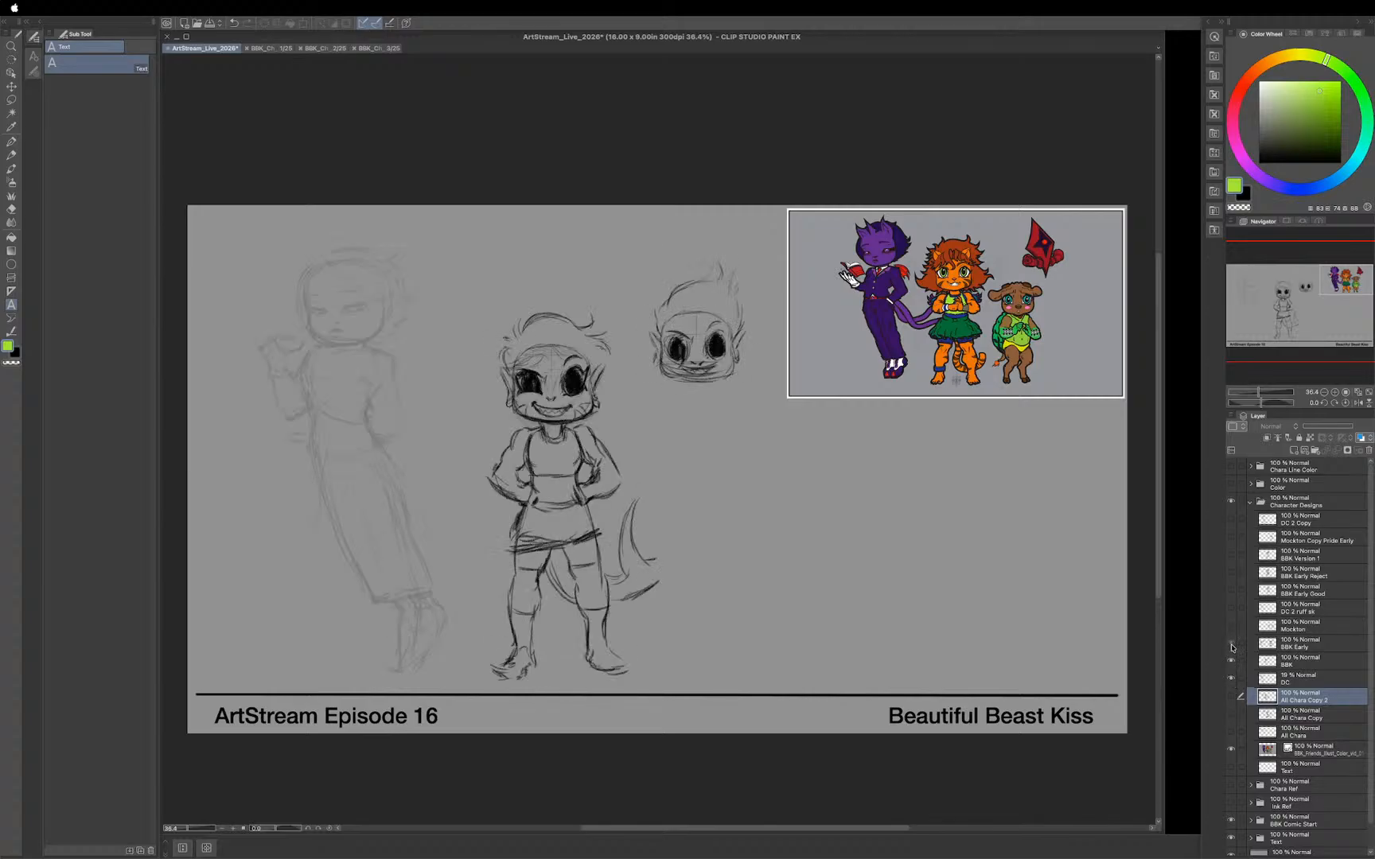
{"action": "left_click", "coordinate": [1231, 643]}
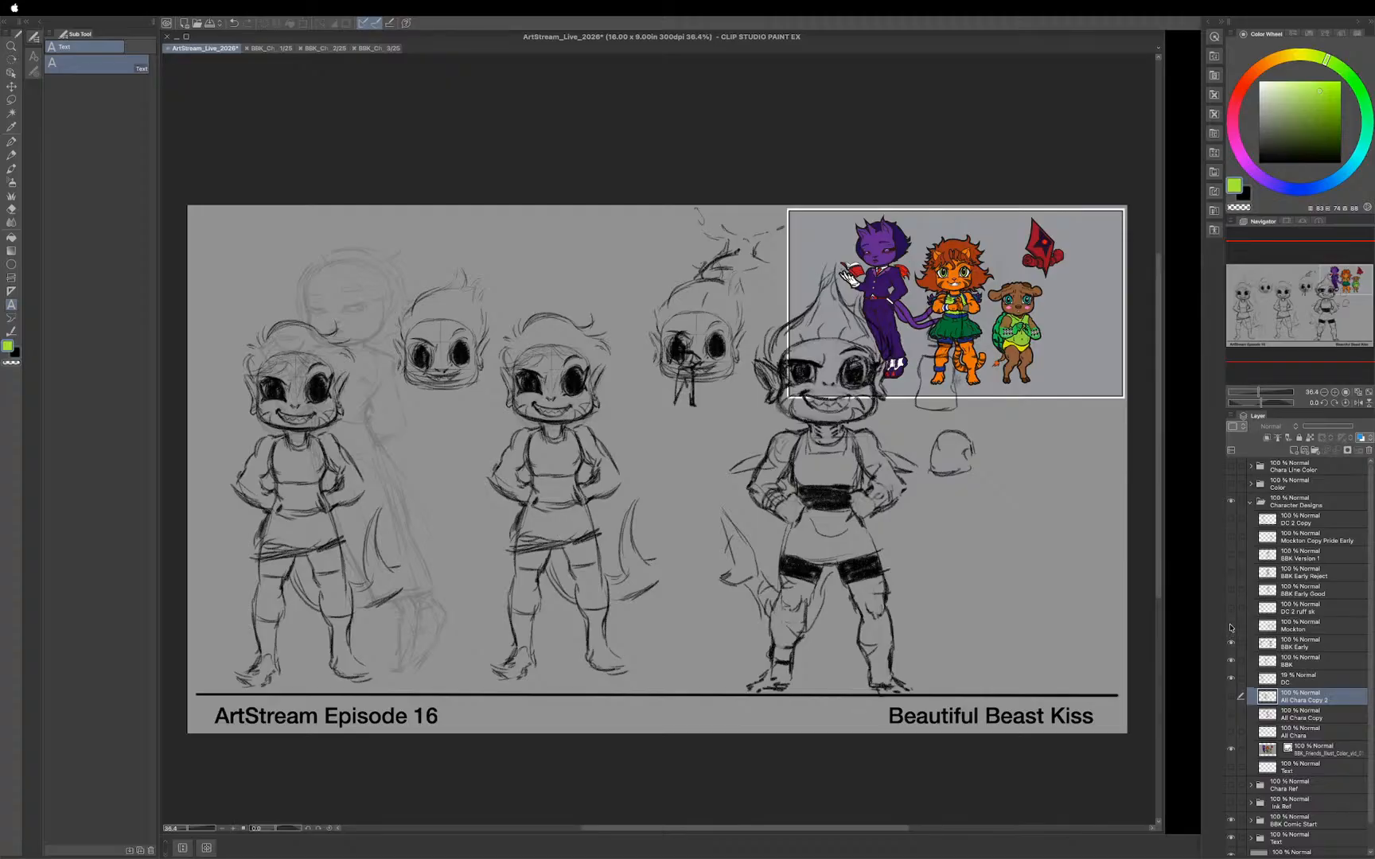
{"action": "left_click", "coordinate": [1231, 626]}
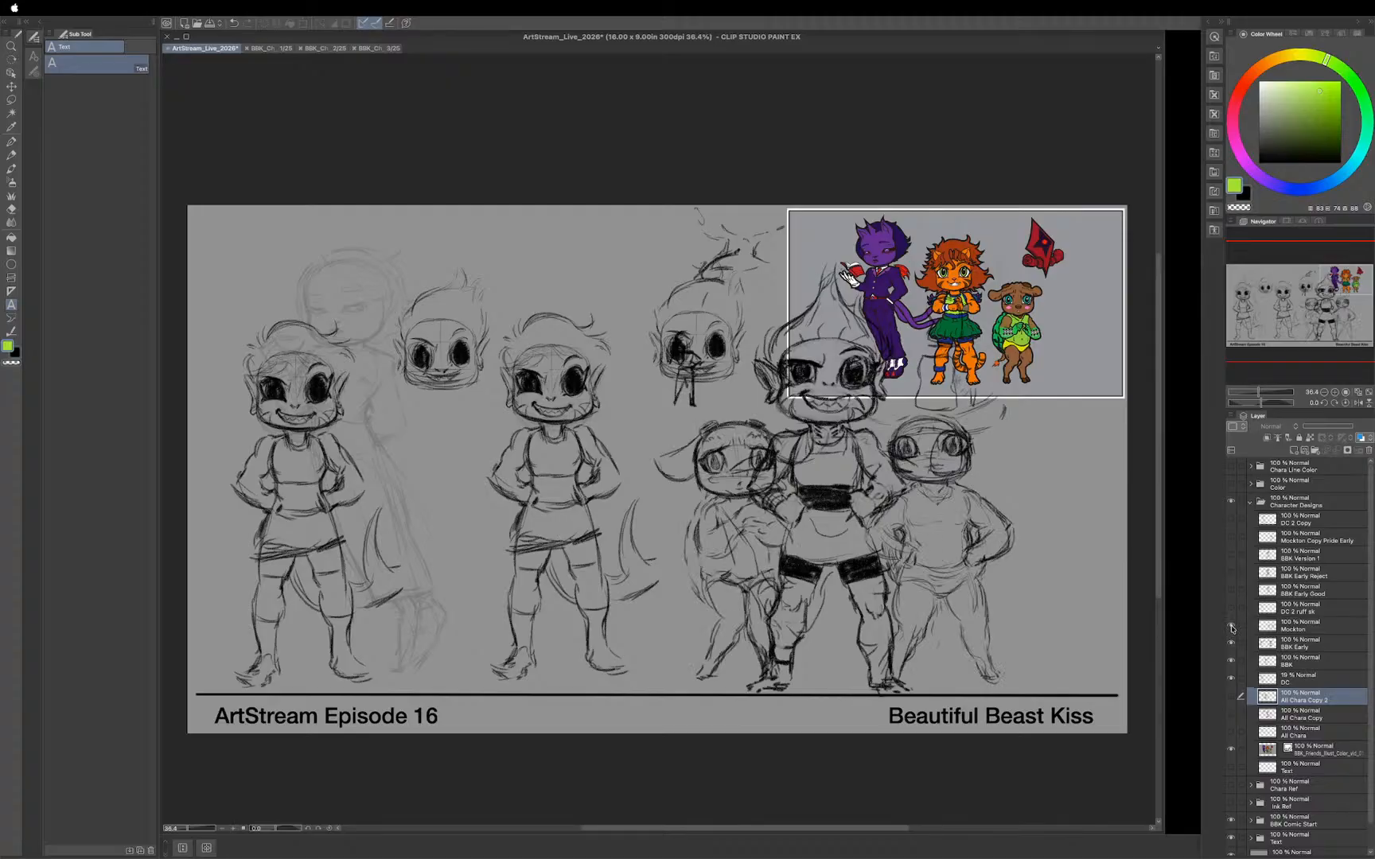
Step: Hide the Mockton and DC sketch layers so only the BBK and BBK Early sketches remain beside the colour reference
{"action": "left_click", "coordinate": [1230, 627]}
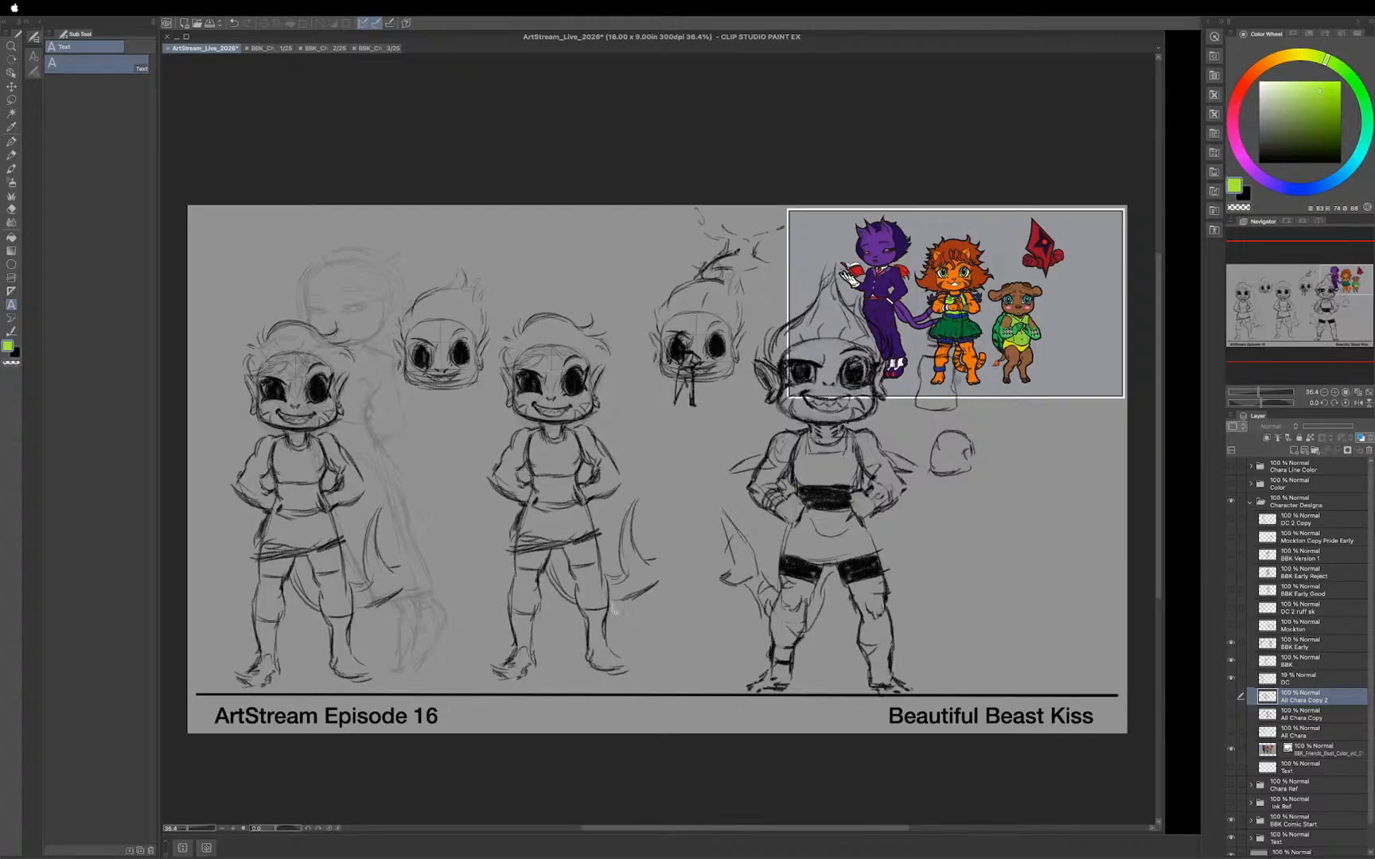
{"action": "left_click", "coordinate": [1230, 661]}
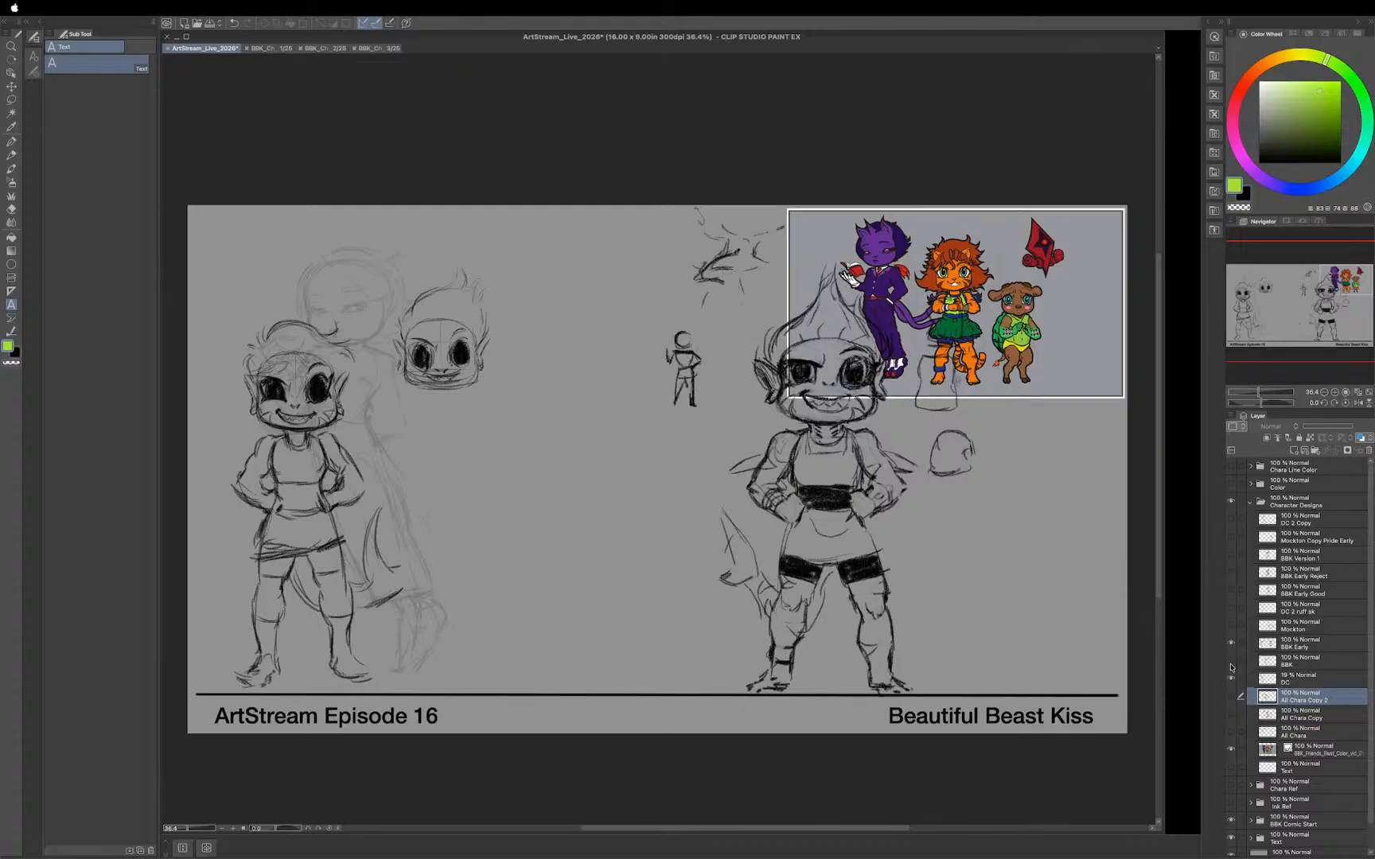
{"action": "left_click", "coordinate": [1231, 677]}
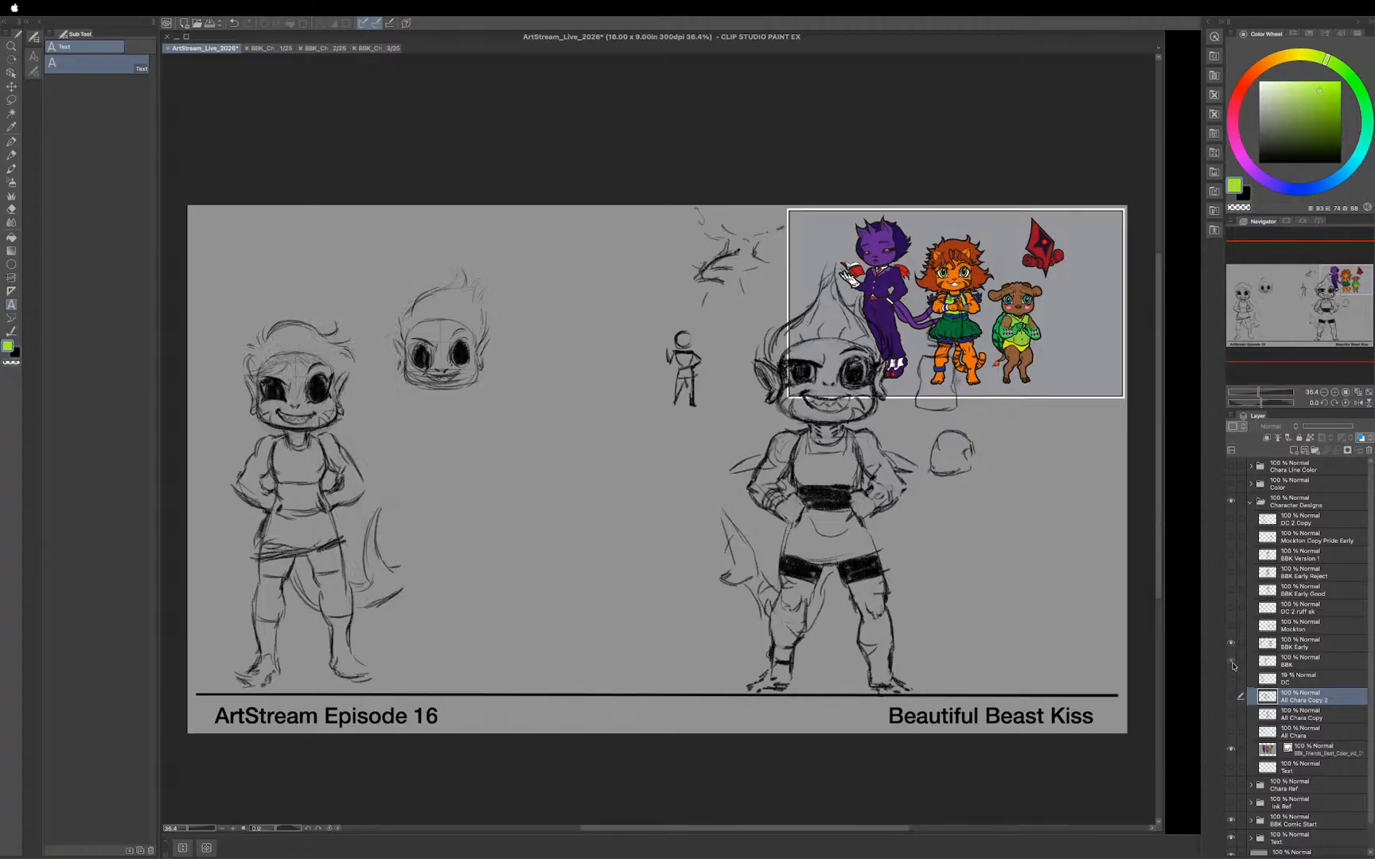
{"action": "left_click", "coordinate": [1231, 661]}
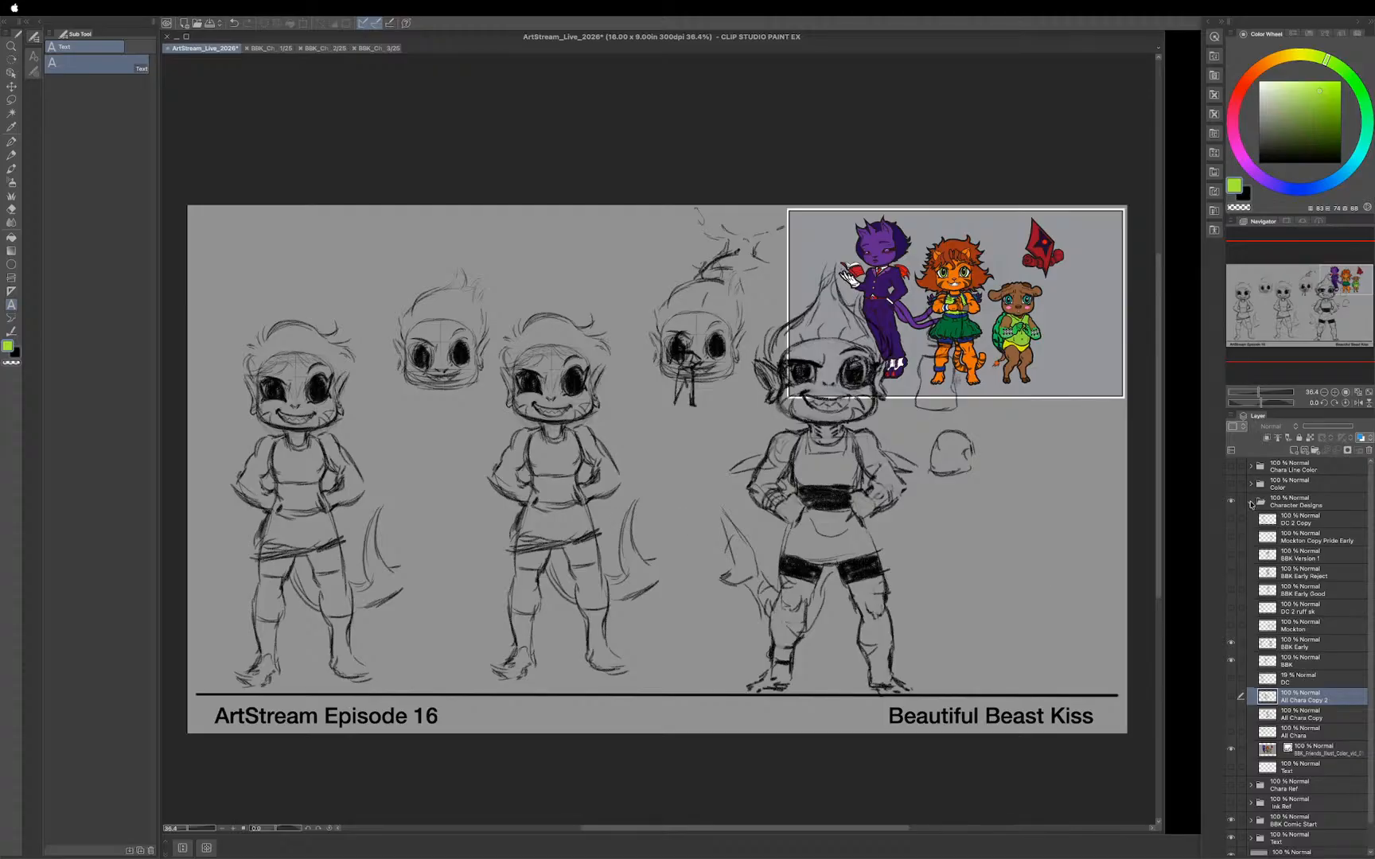
Step: Collapse the Character Designs folder and show the Chara Ref images in its place
{"action": "left_click", "coordinate": [1250, 504]}
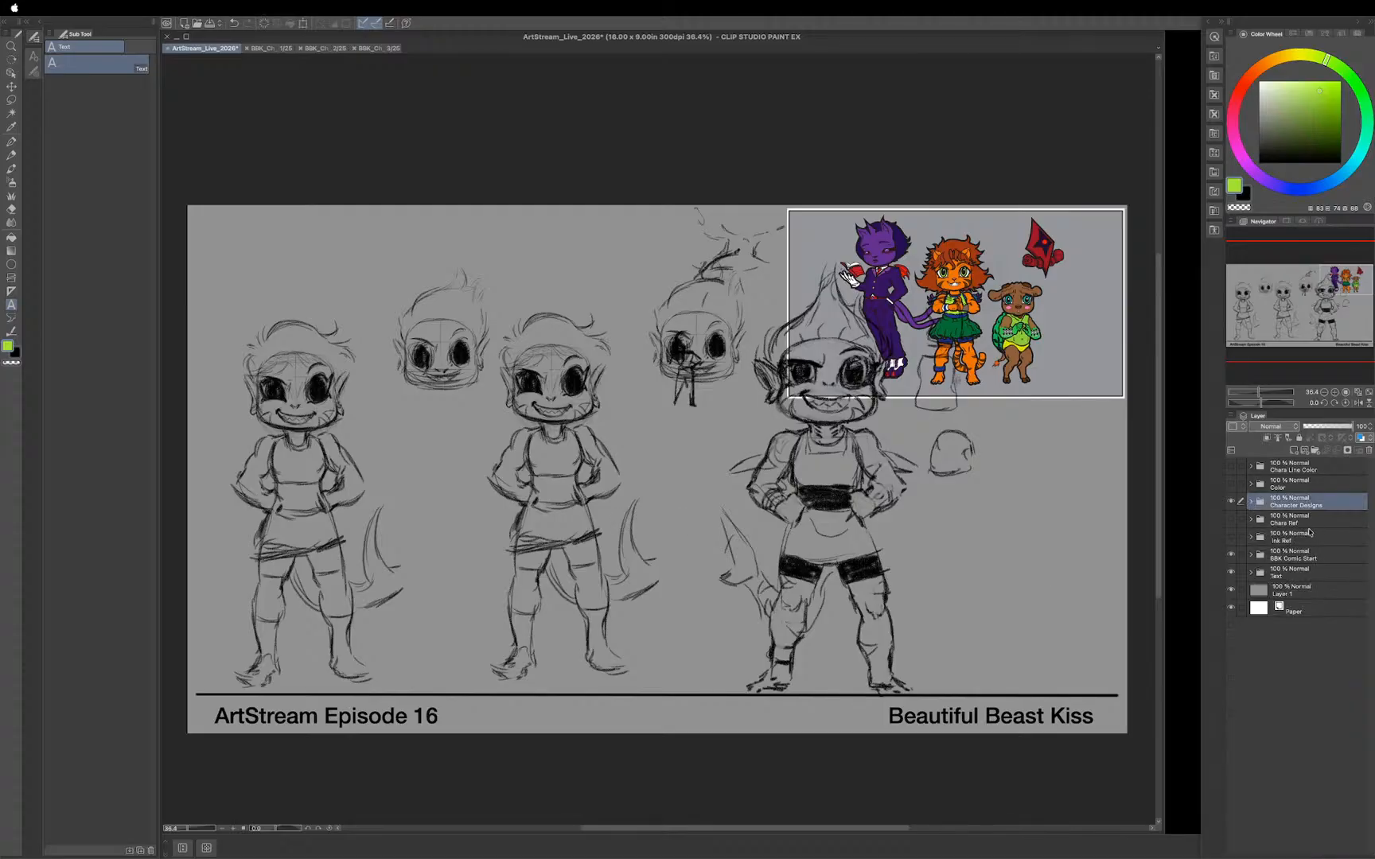
{"action": "left_click", "coordinate": [1231, 520]}
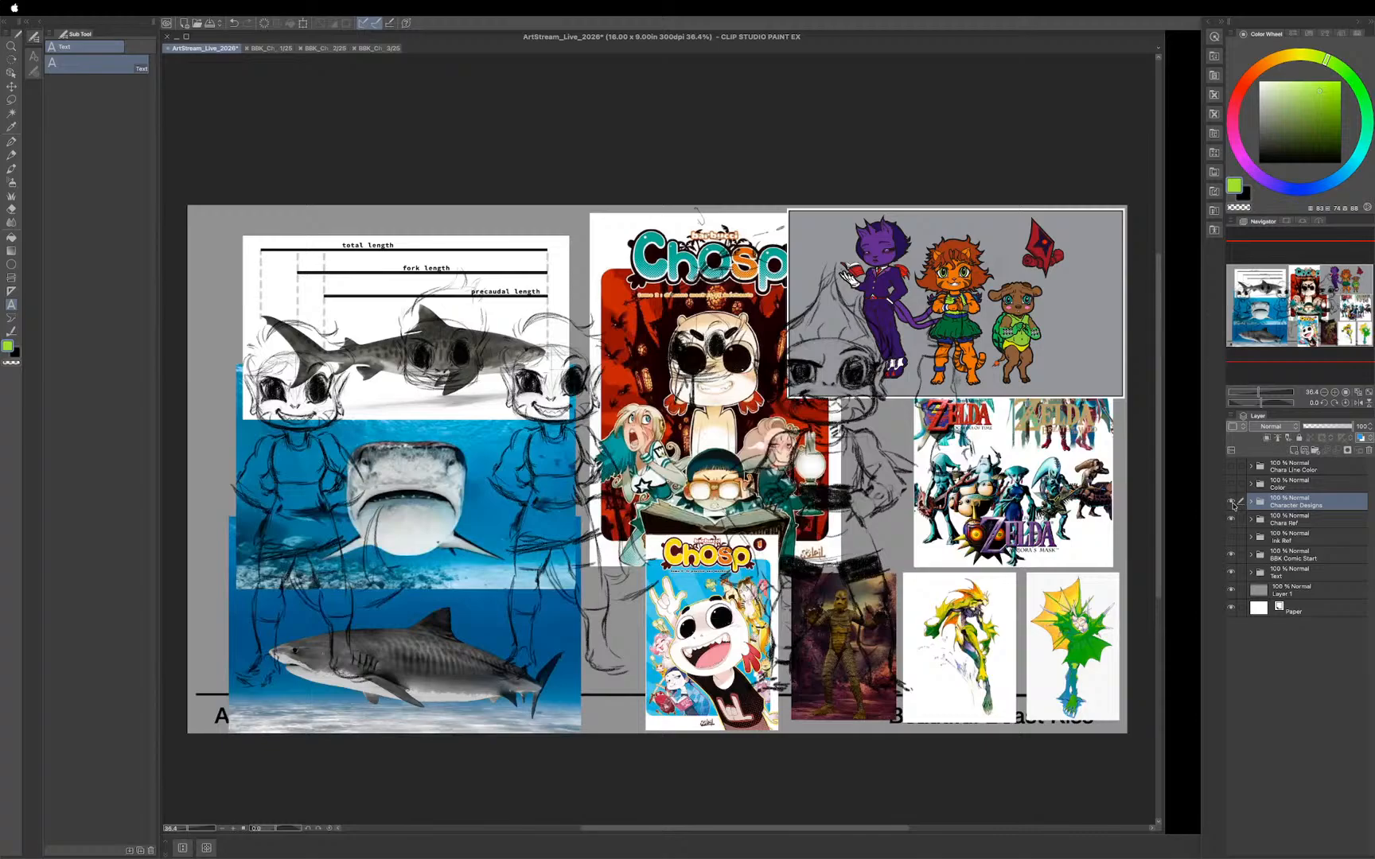
{"action": "left_click", "coordinate": [1231, 502]}
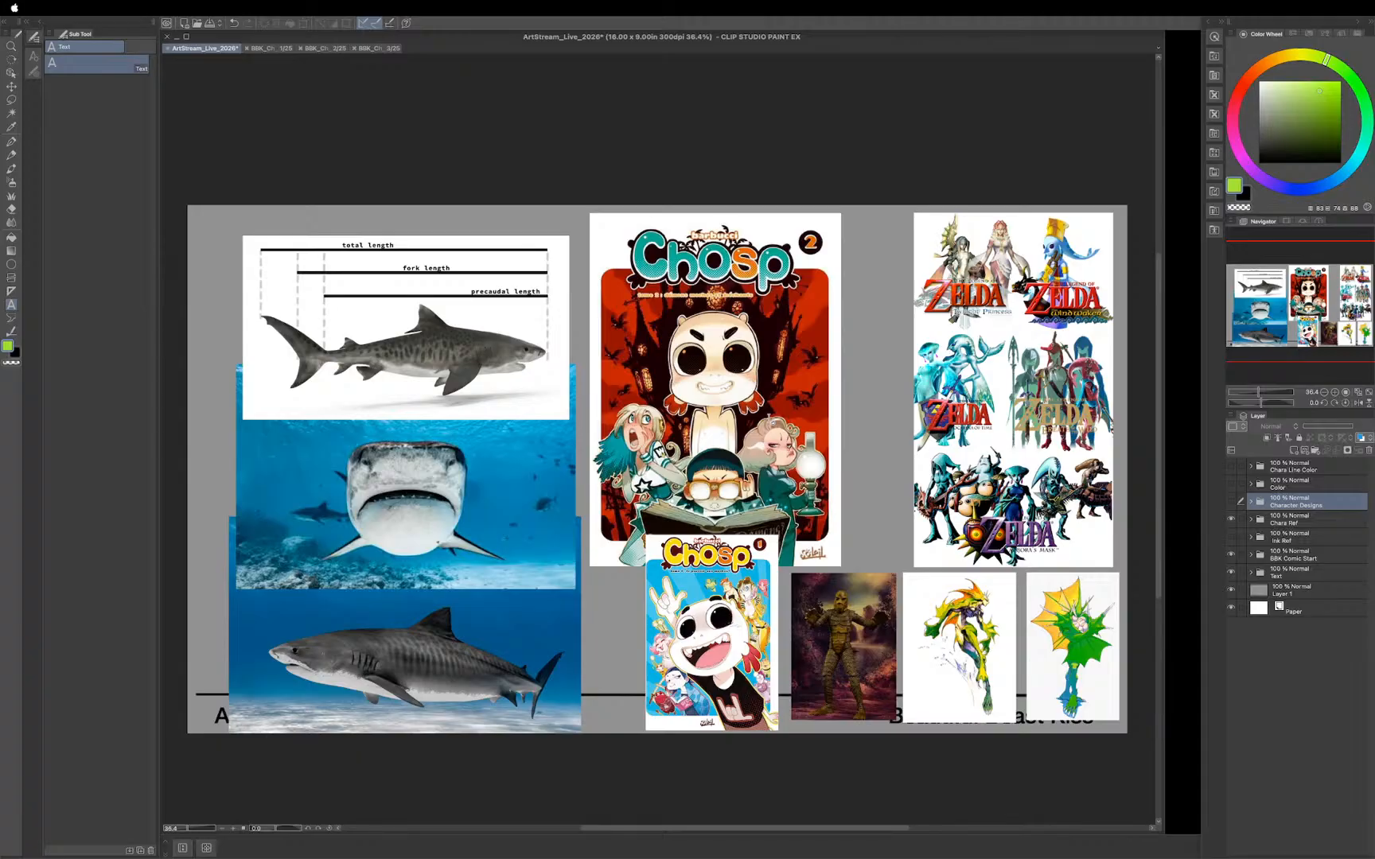
Step: Hide the Chara Ref images and bring back the Character Designs folder, expanded to list its layers
{"action": "left_click", "coordinate": [1231, 518]}
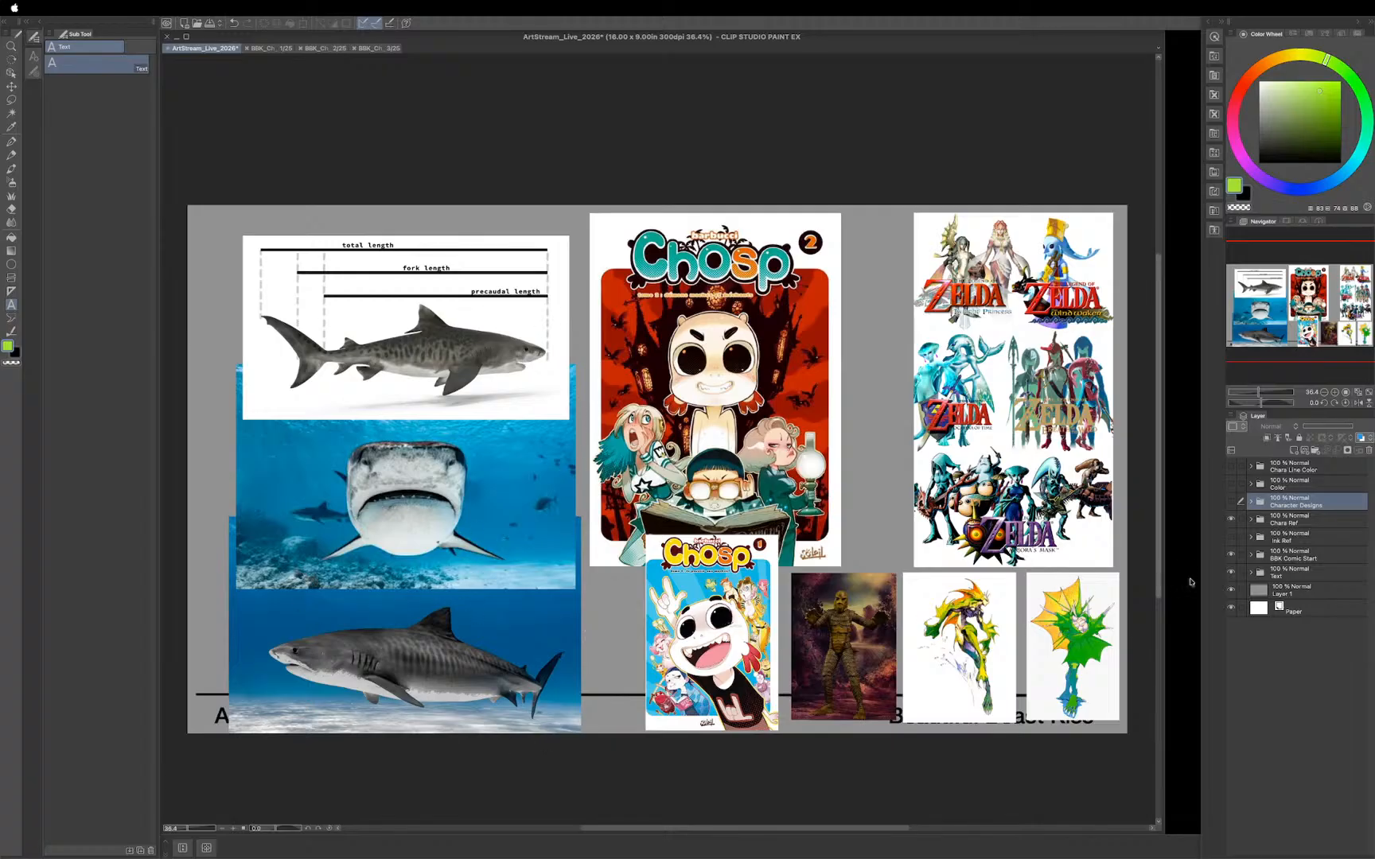
{"action": "left_click", "coordinate": [1231, 520]}
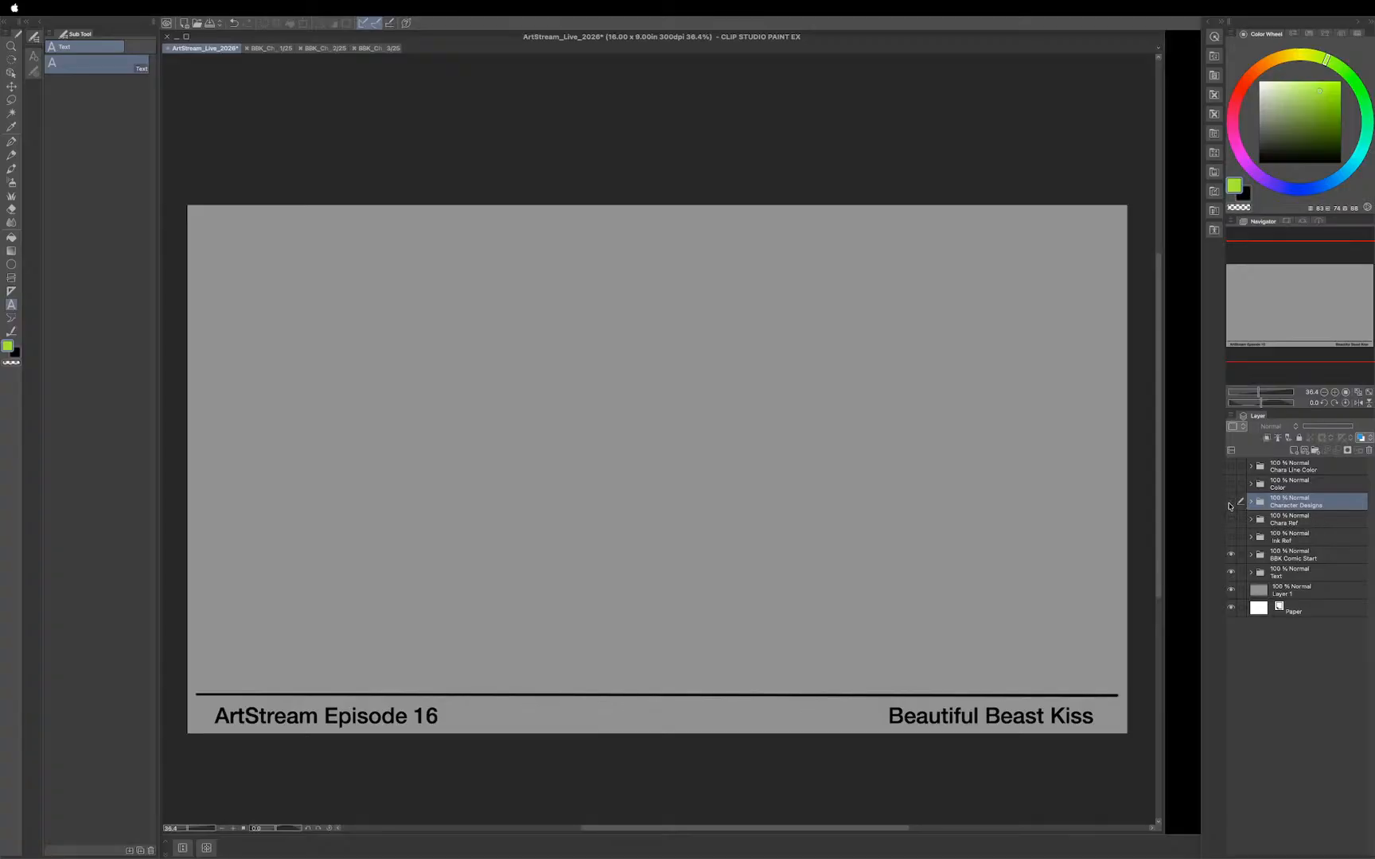
{"action": "left_click", "coordinate": [1231, 503]}
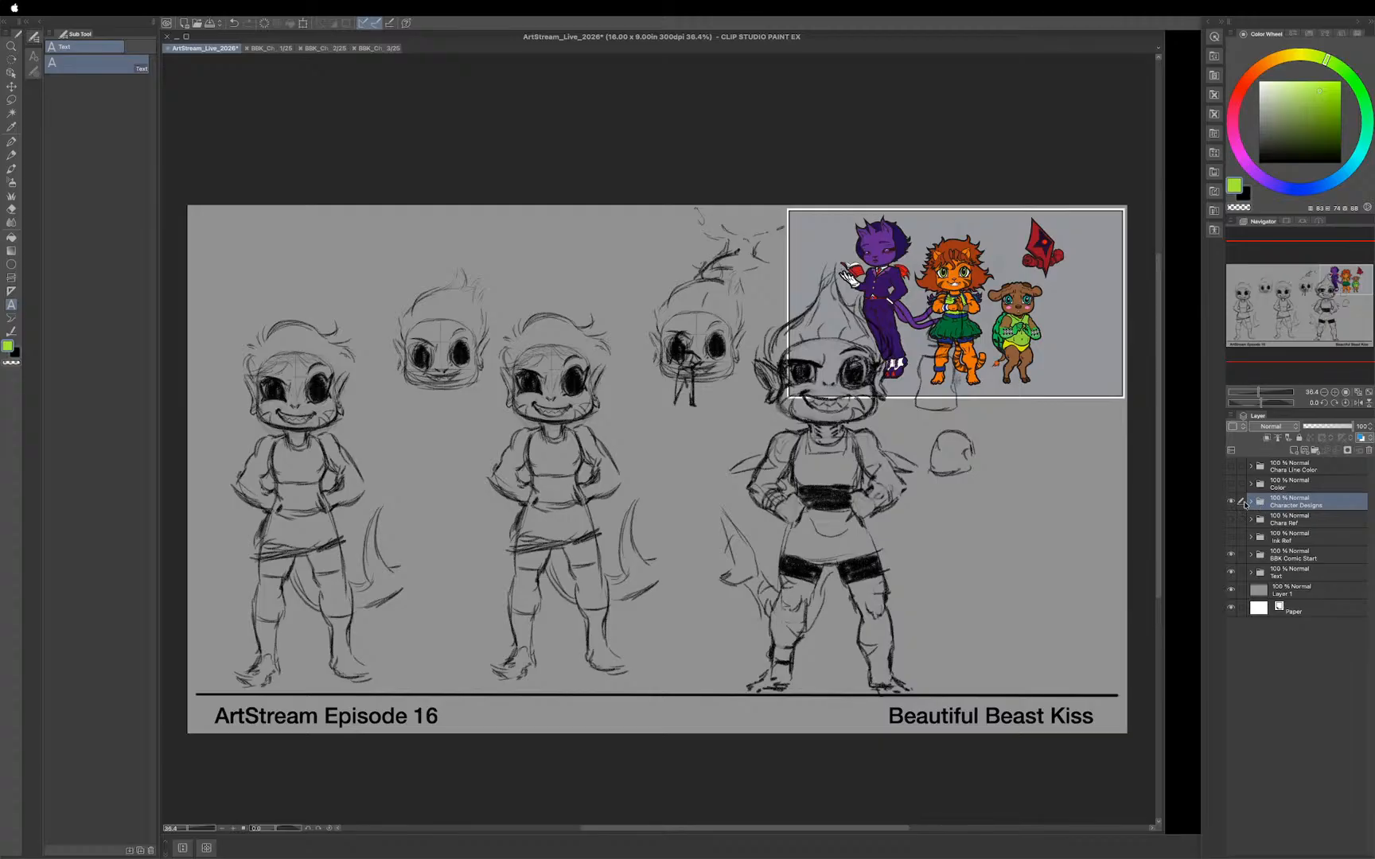
{"action": "left_click", "coordinate": [1252, 505]}
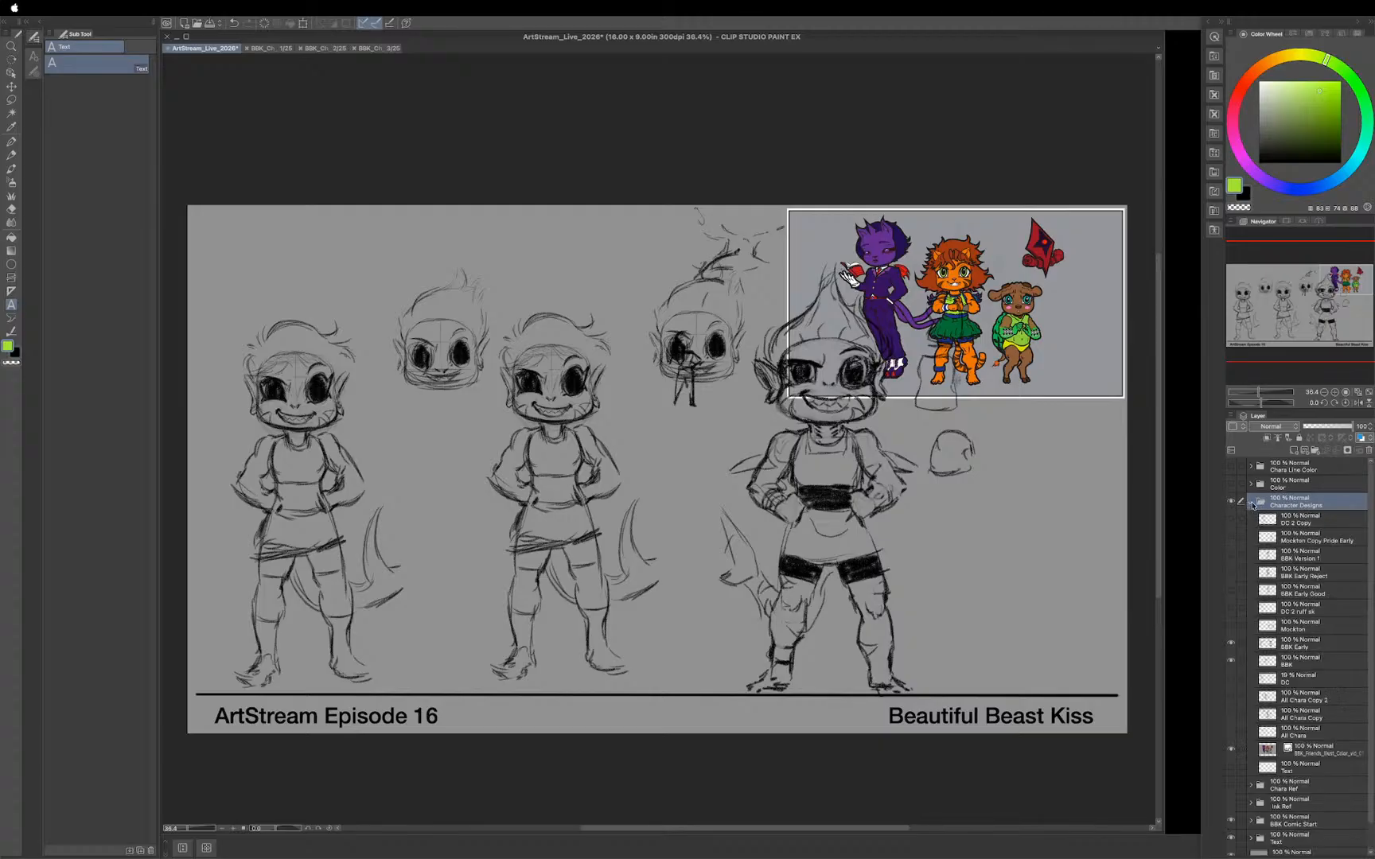
Step: Hide the BBK and BBK Early sketches and briefly check the Mockton layer
{"action": "left_click", "coordinate": [1231, 660]}
{"action": "left_click", "coordinate": [1230, 642]}
{"action": "left_click", "coordinate": [1230, 627]}
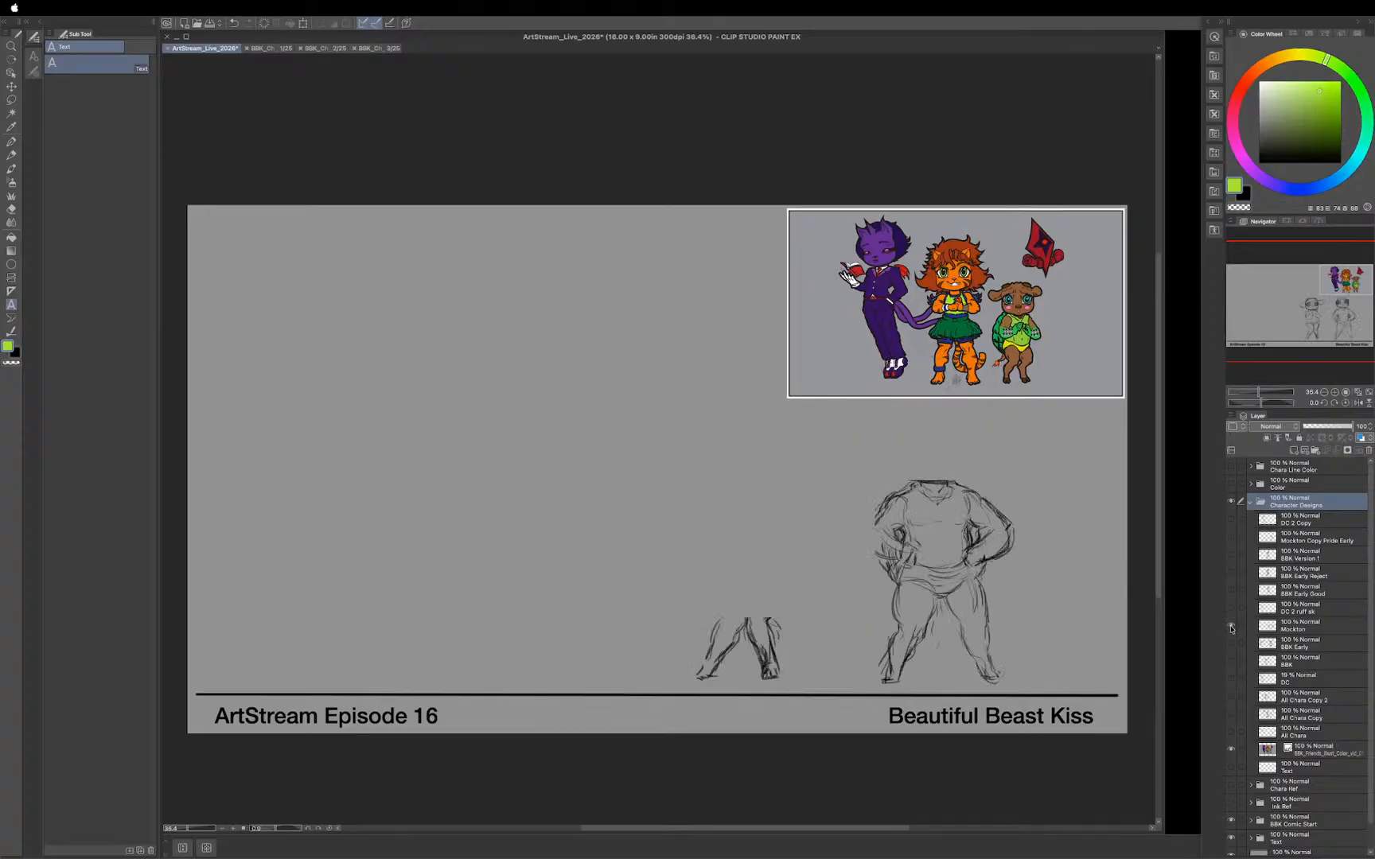
{"action": "left_click", "coordinate": [1231, 626]}
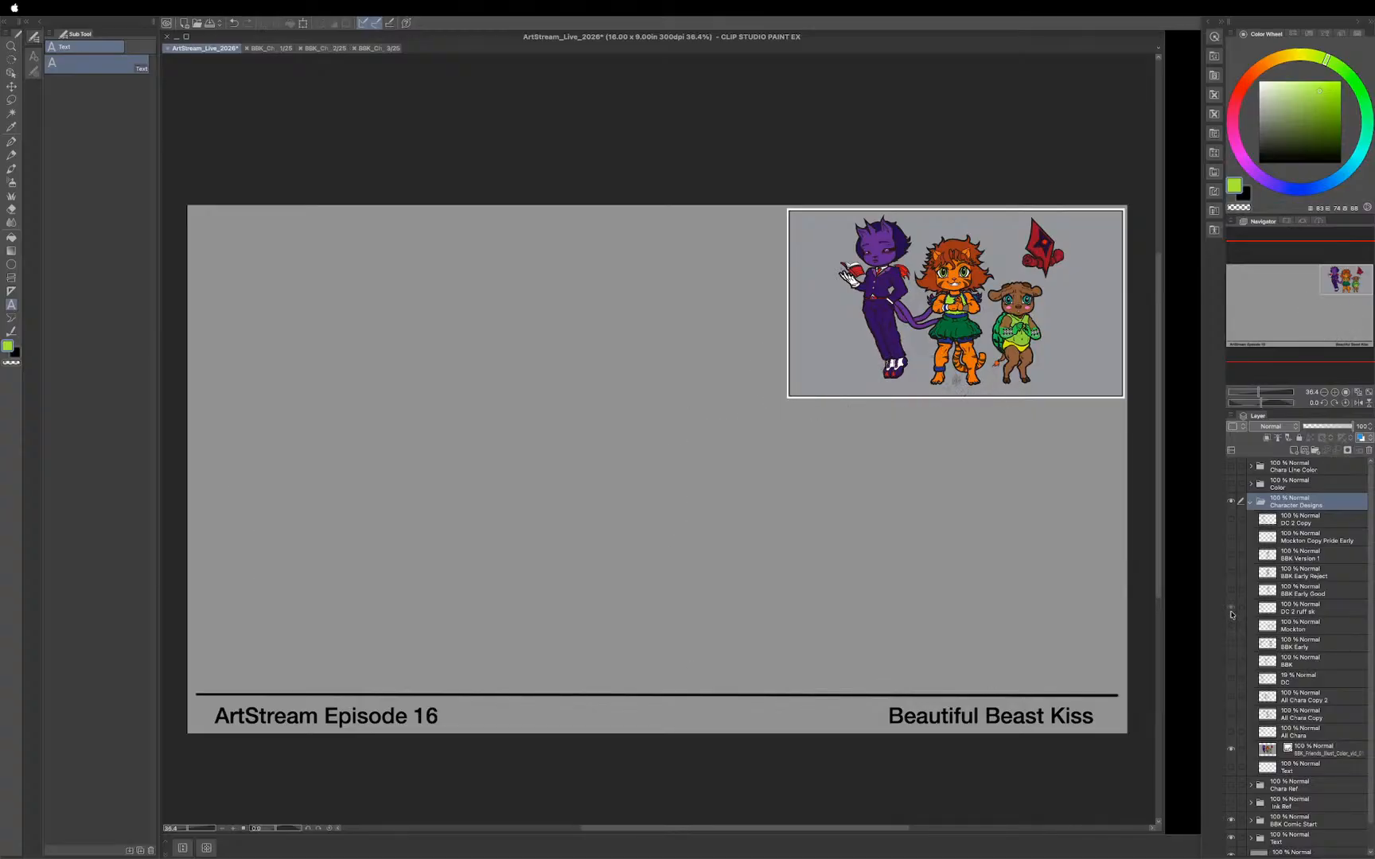
Step: Show the DC 2 ruff sk and BBK Early Reject sketches, checking BBK Early Good and BBK Version 1 against them
{"action": "left_click", "coordinate": [1231, 609]}
{"action": "left_click", "coordinate": [1230, 591]}
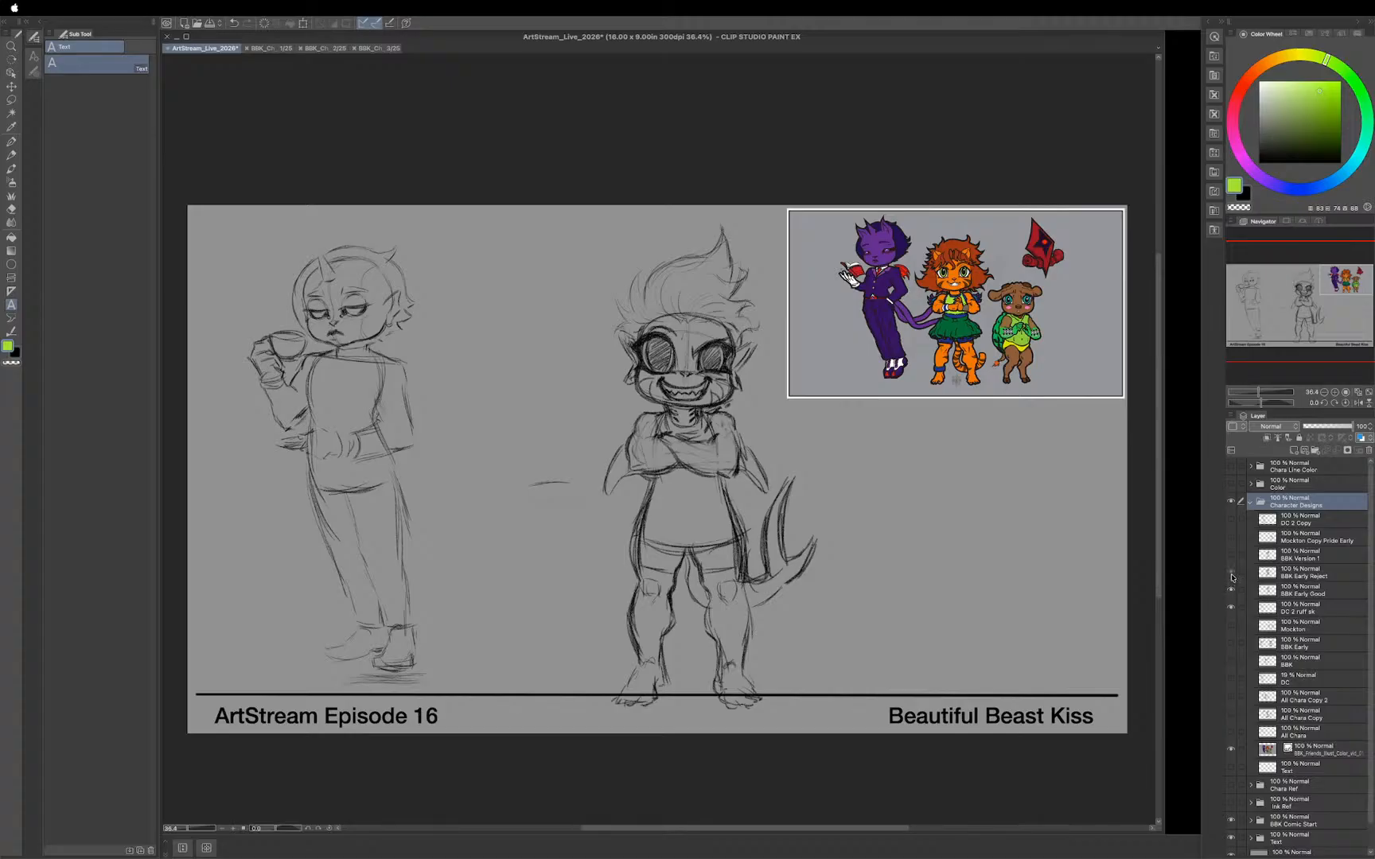
{"action": "left_click", "coordinate": [1232, 573]}
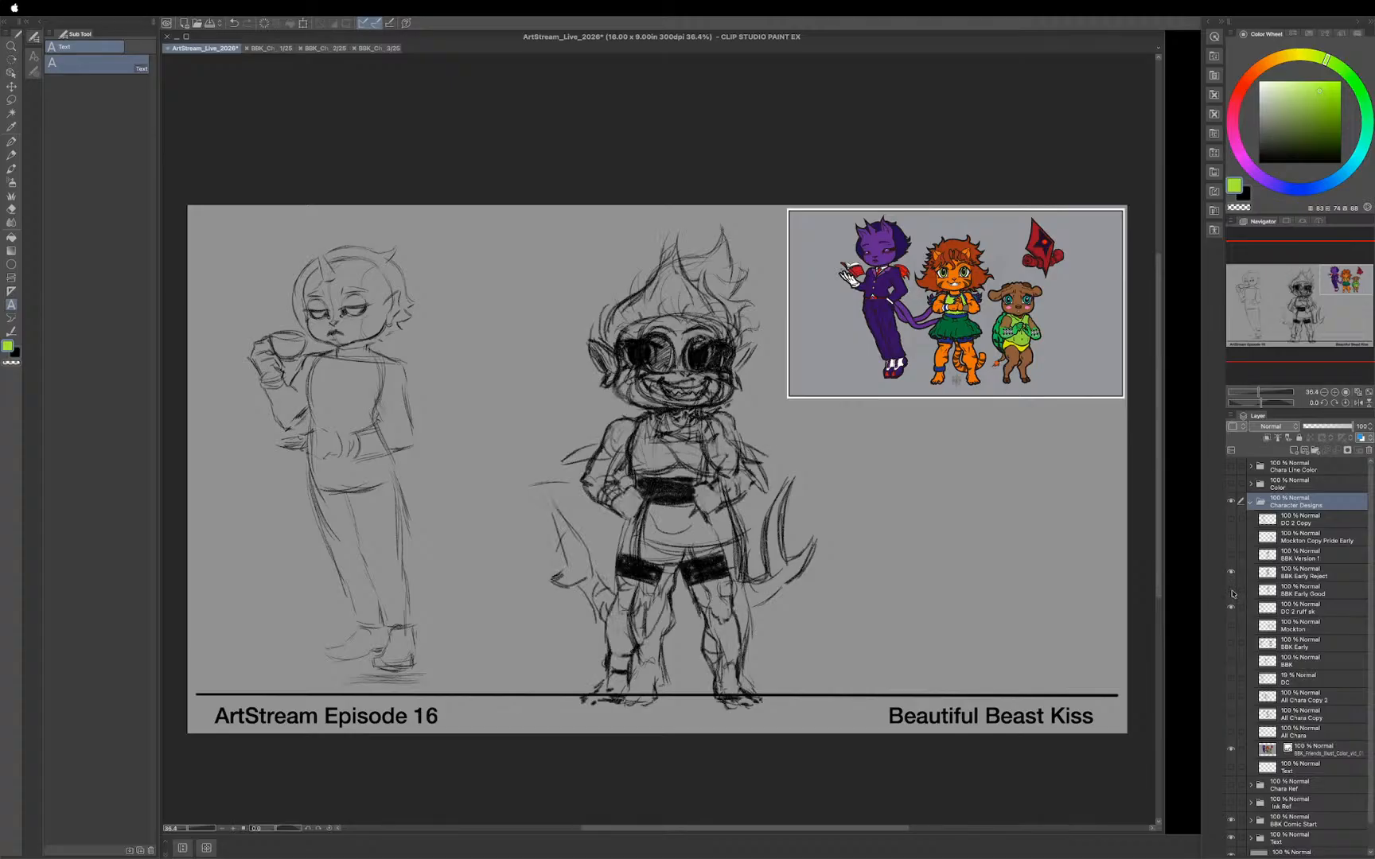
{"action": "left_click", "coordinate": [1231, 591]}
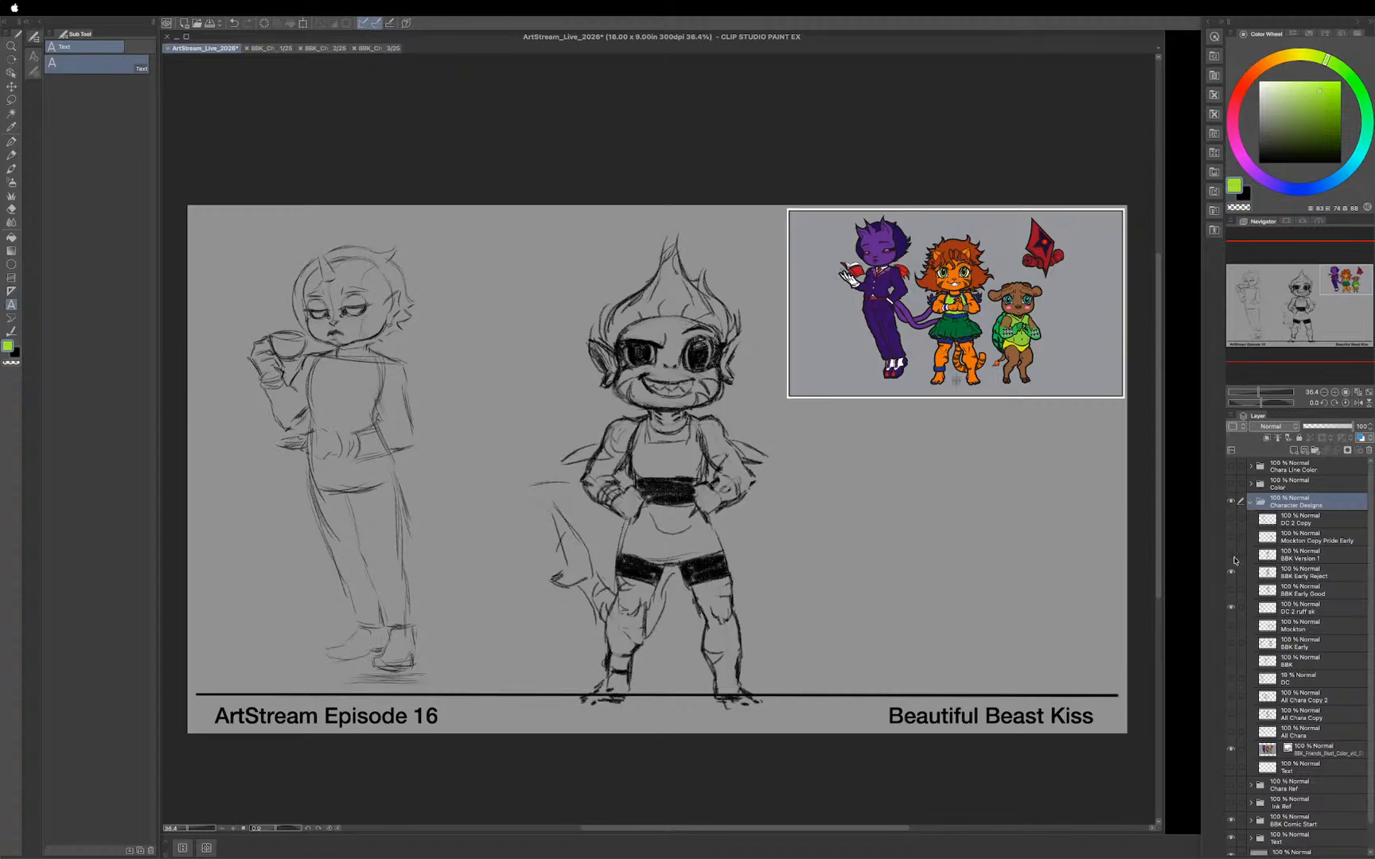
{"action": "left_click", "coordinate": [1232, 557]}
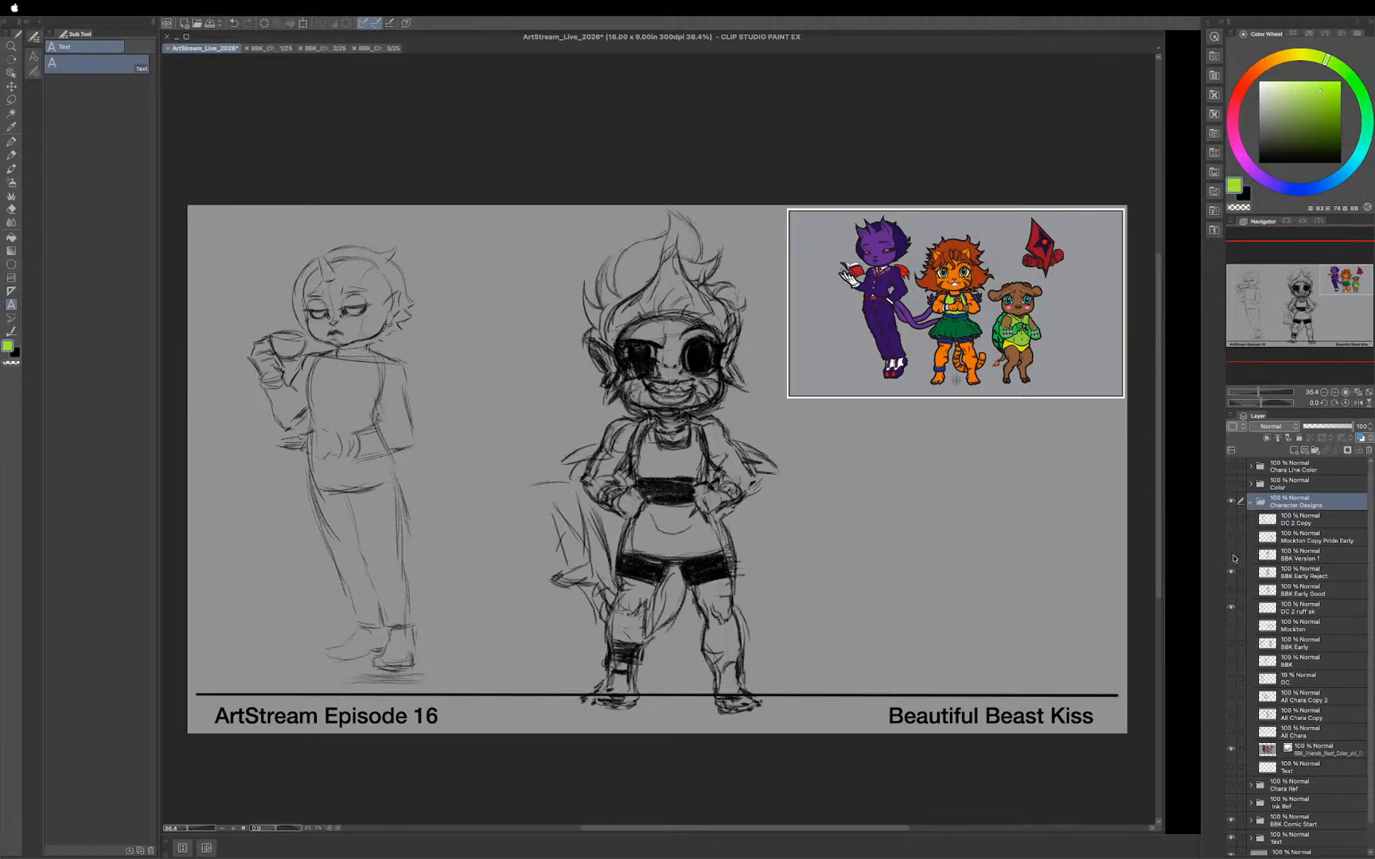
{"action": "left_click", "coordinate": [1232, 557]}
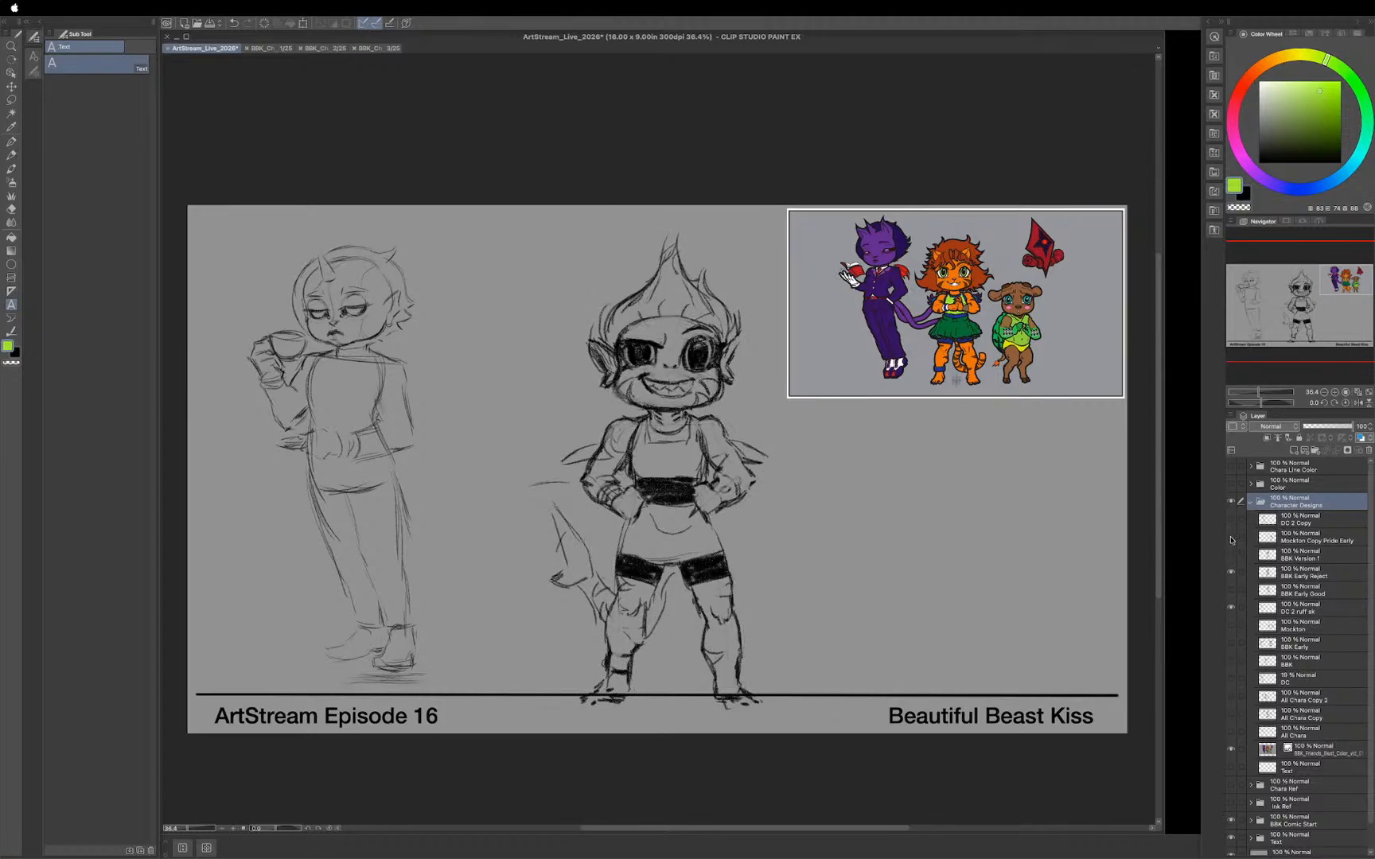
Step: Show Mockton Copy Pride Early, compare BBK Early Good with BBK Early Reject, and briefly overlay the Mockton layer
{"action": "left_click", "coordinate": [1232, 540]}
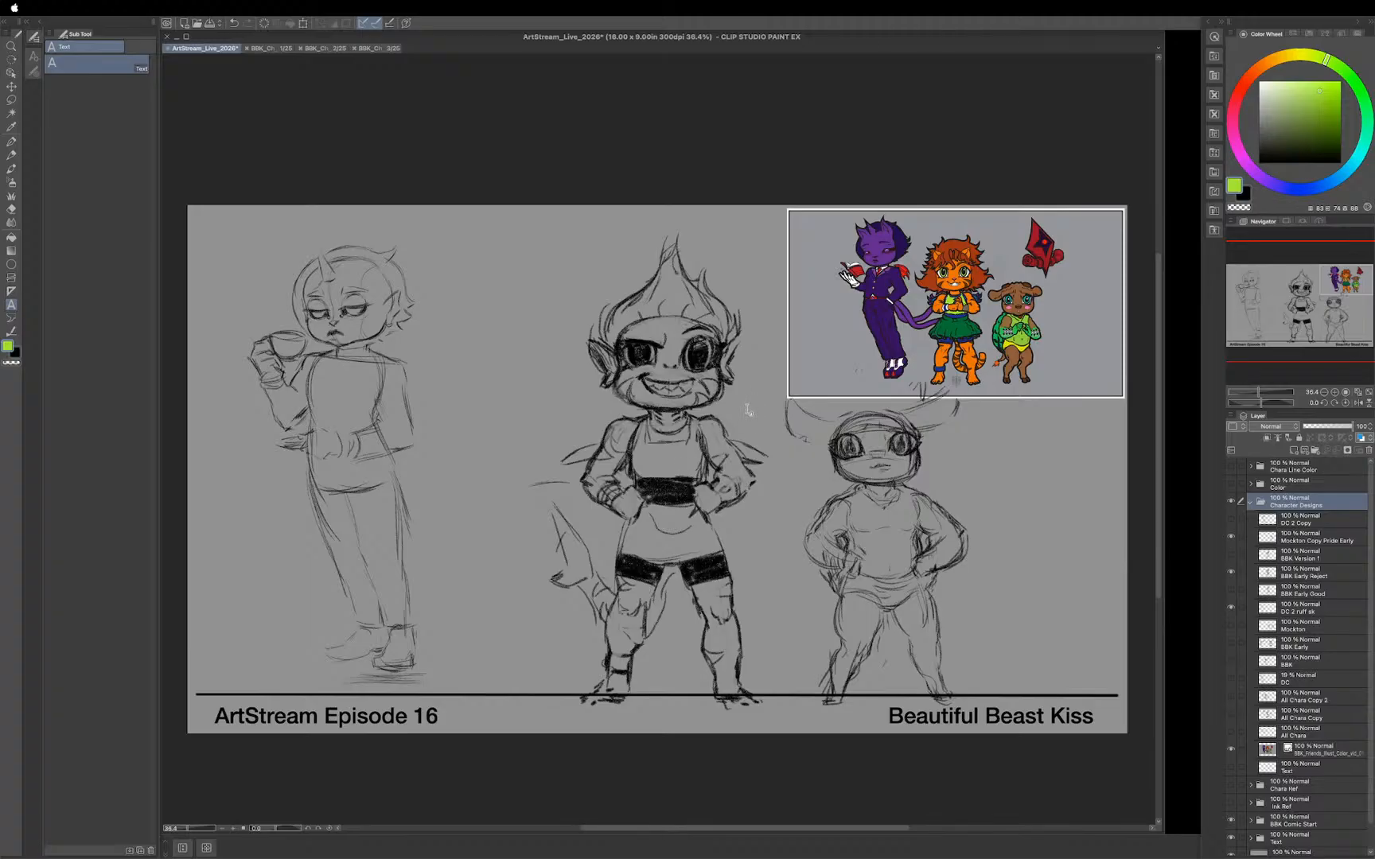
{"action": "left_click", "coordinate": [1231, 590]}
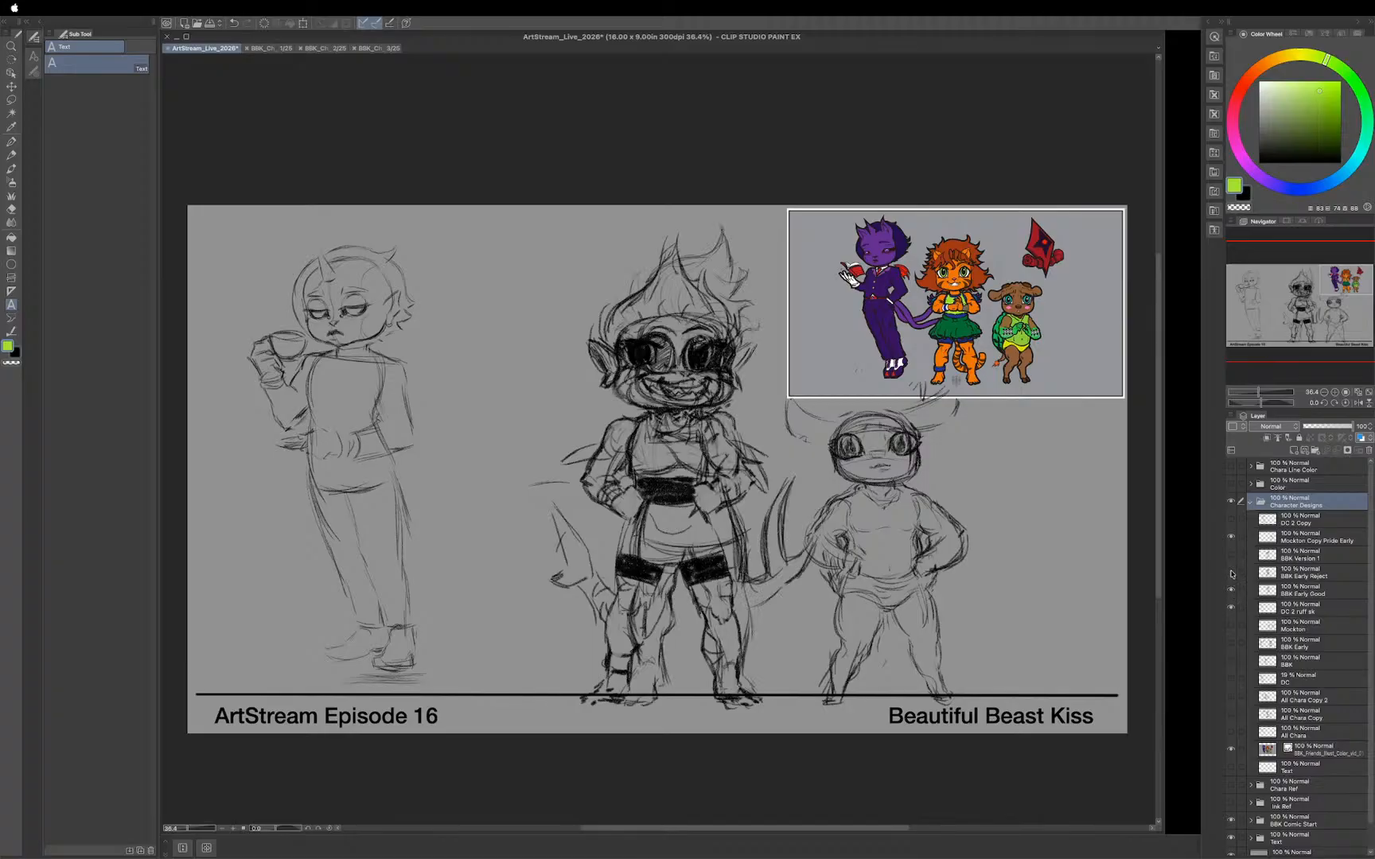
{"action": "left_click", "coordinate": [1230, 573]}
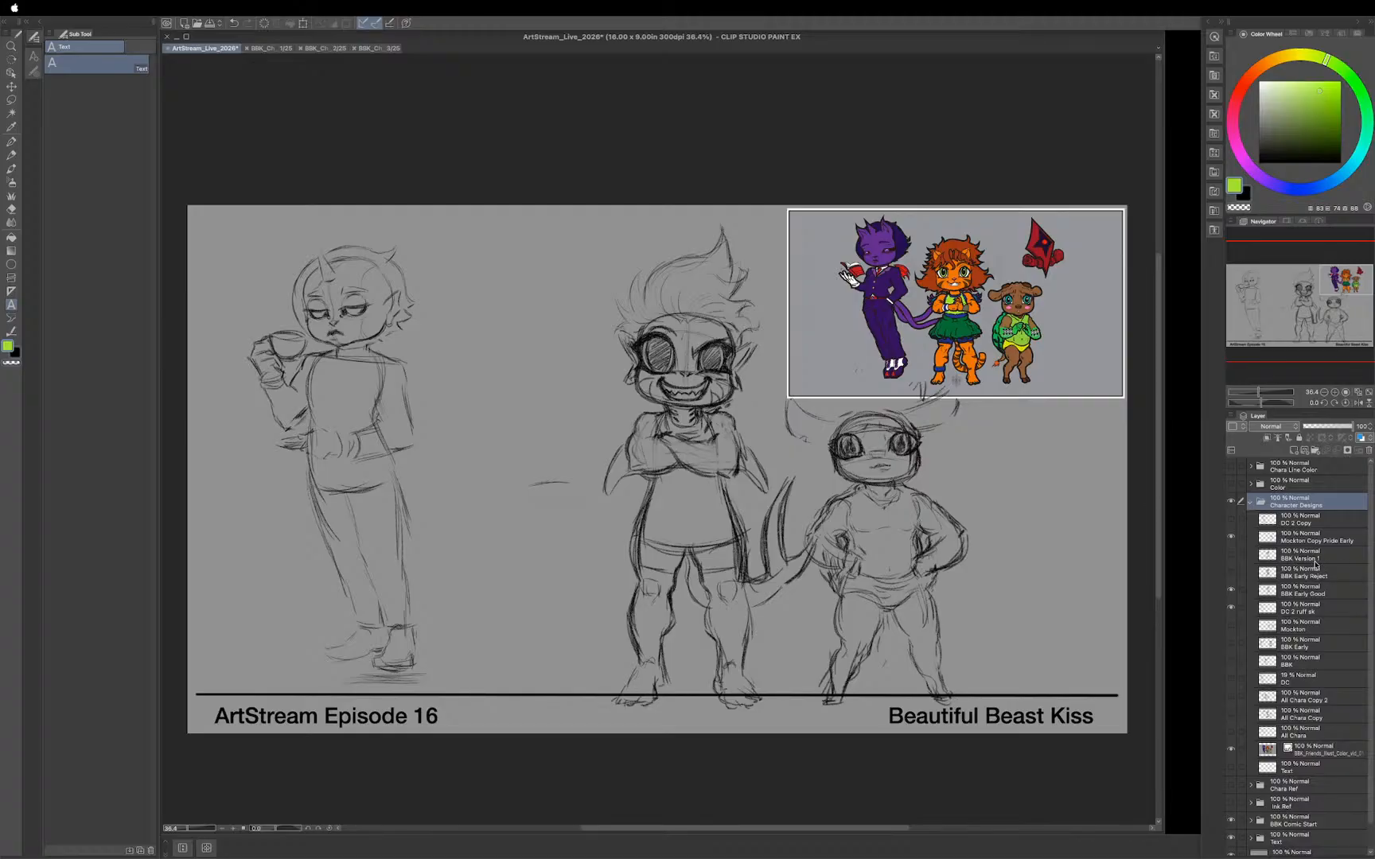
{"action": "left_click", "coordinate": [1231, 572]}
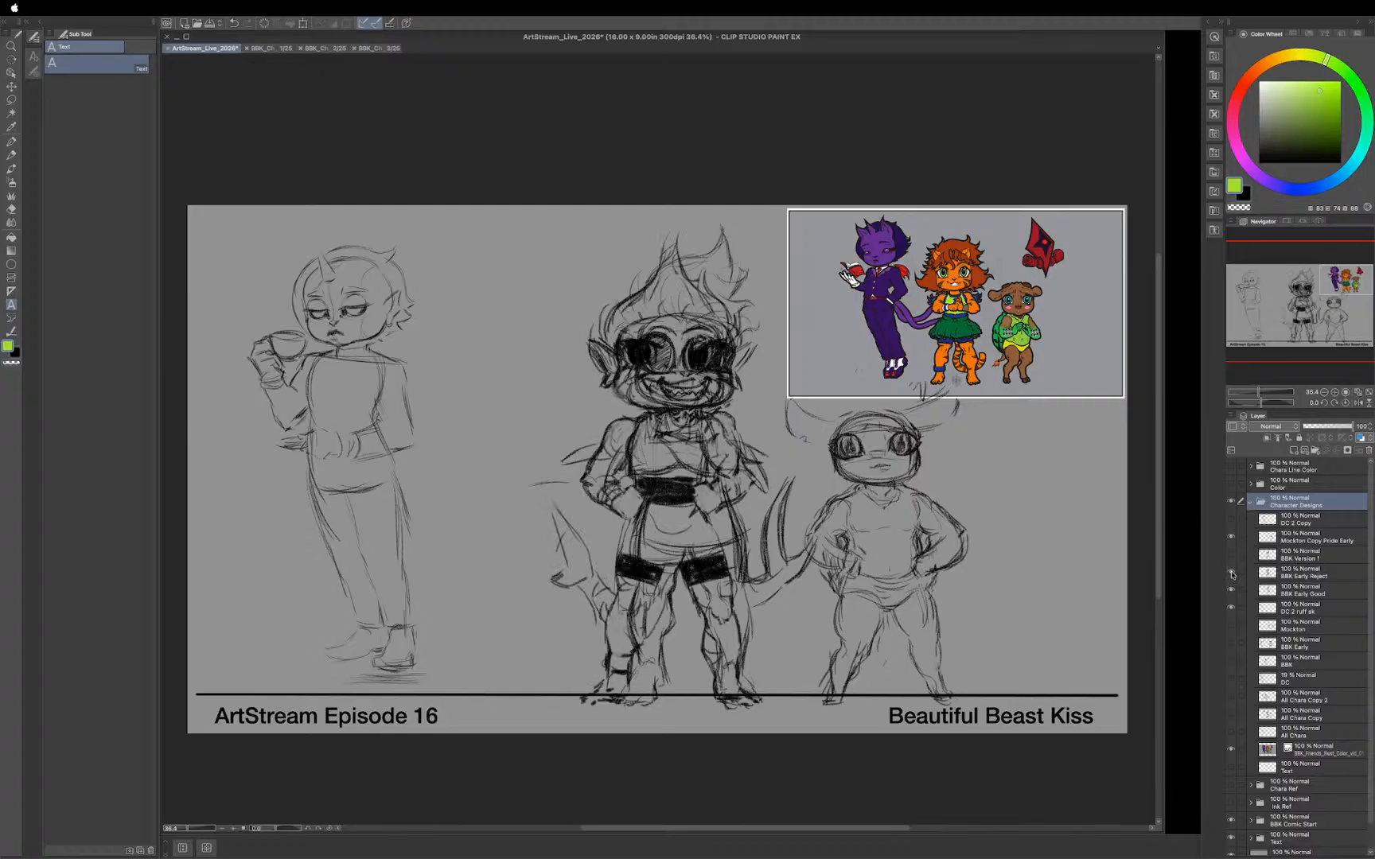
{"action": "left_click", "coordinate": [1231, 572]}
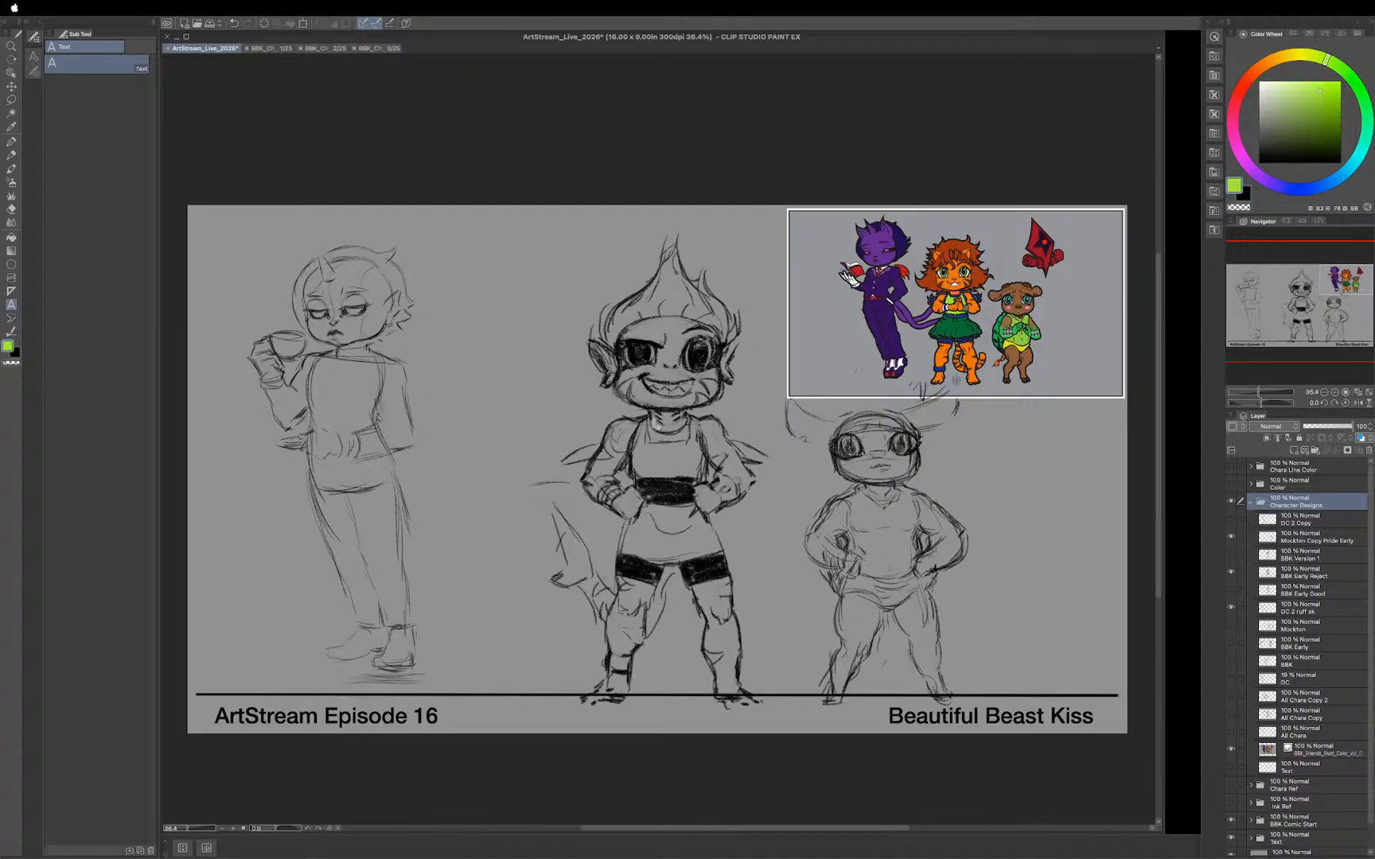
{"action": "left_click", "coordinate": [1231, 626]}
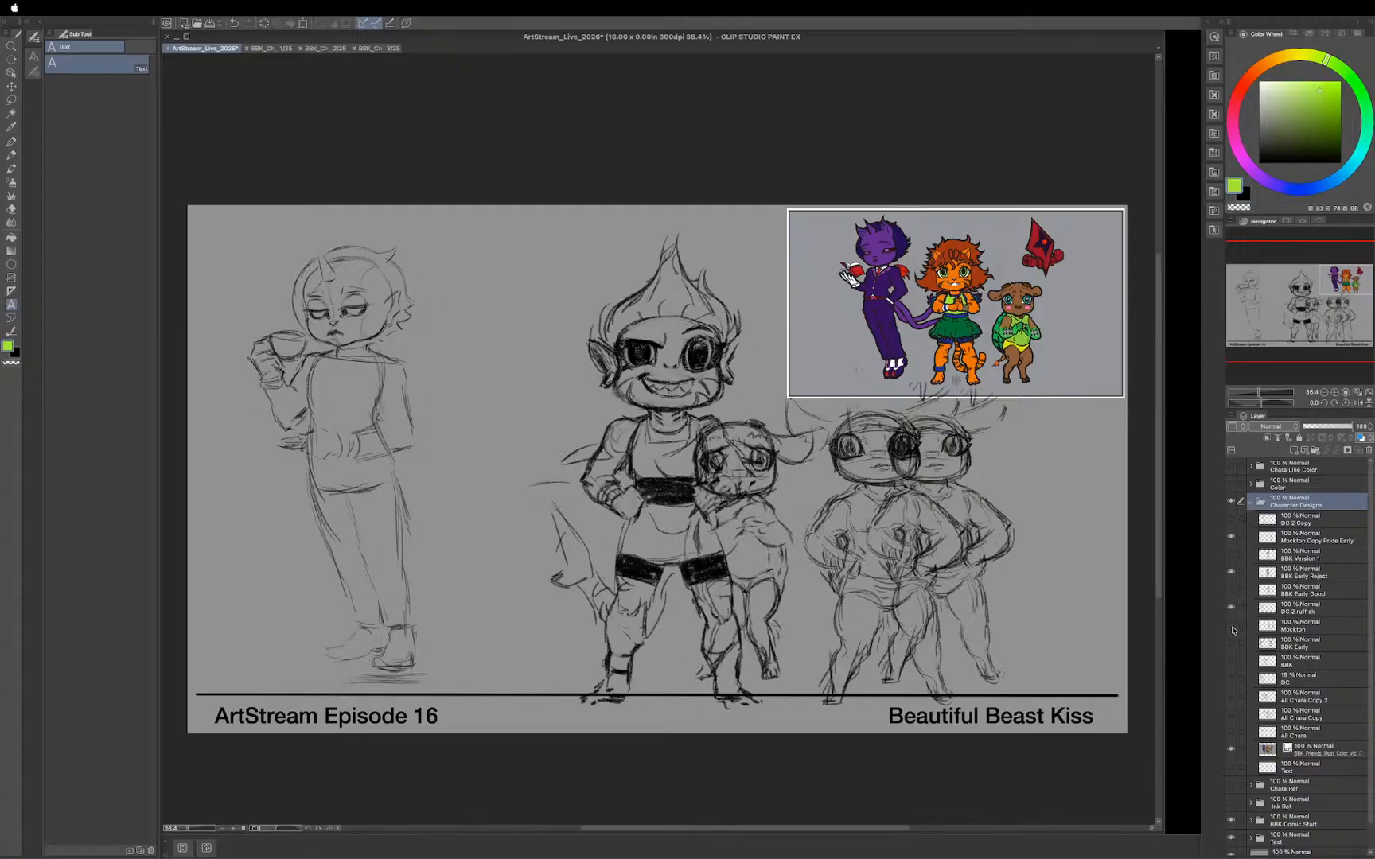
{"action": "left_click", "coordinate": [1230, 627]}
Step: Swap BBK Early Reject for BBK Early Good, and DC 2 ruff sk for DC 2 Copy
{"action": "left_click", "coordinate": [1231, 607]}
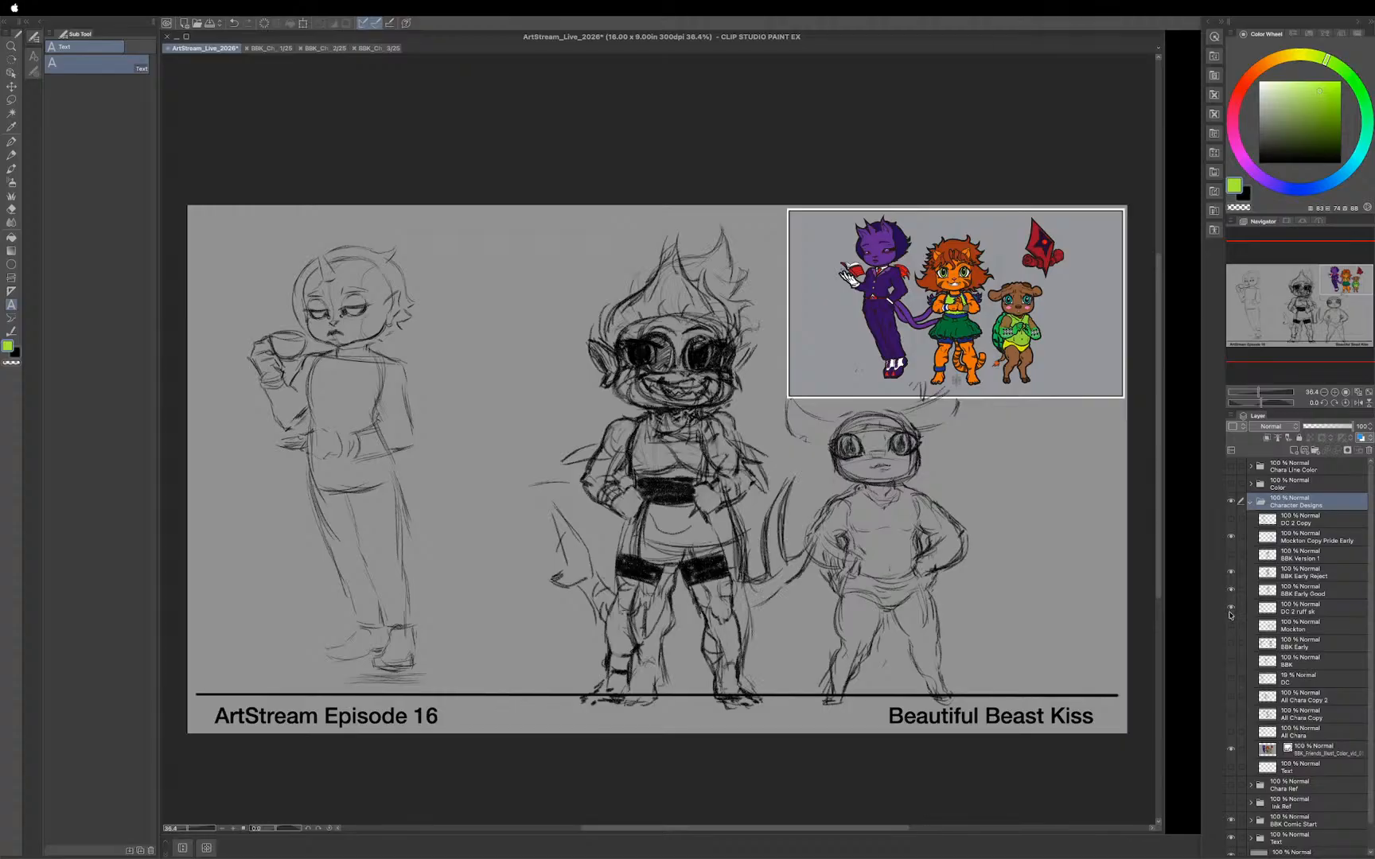
{"action": "left_click", "coordinate": [1231, 608]}
{"action": "left_click", "coordinate": [1231, 572]}
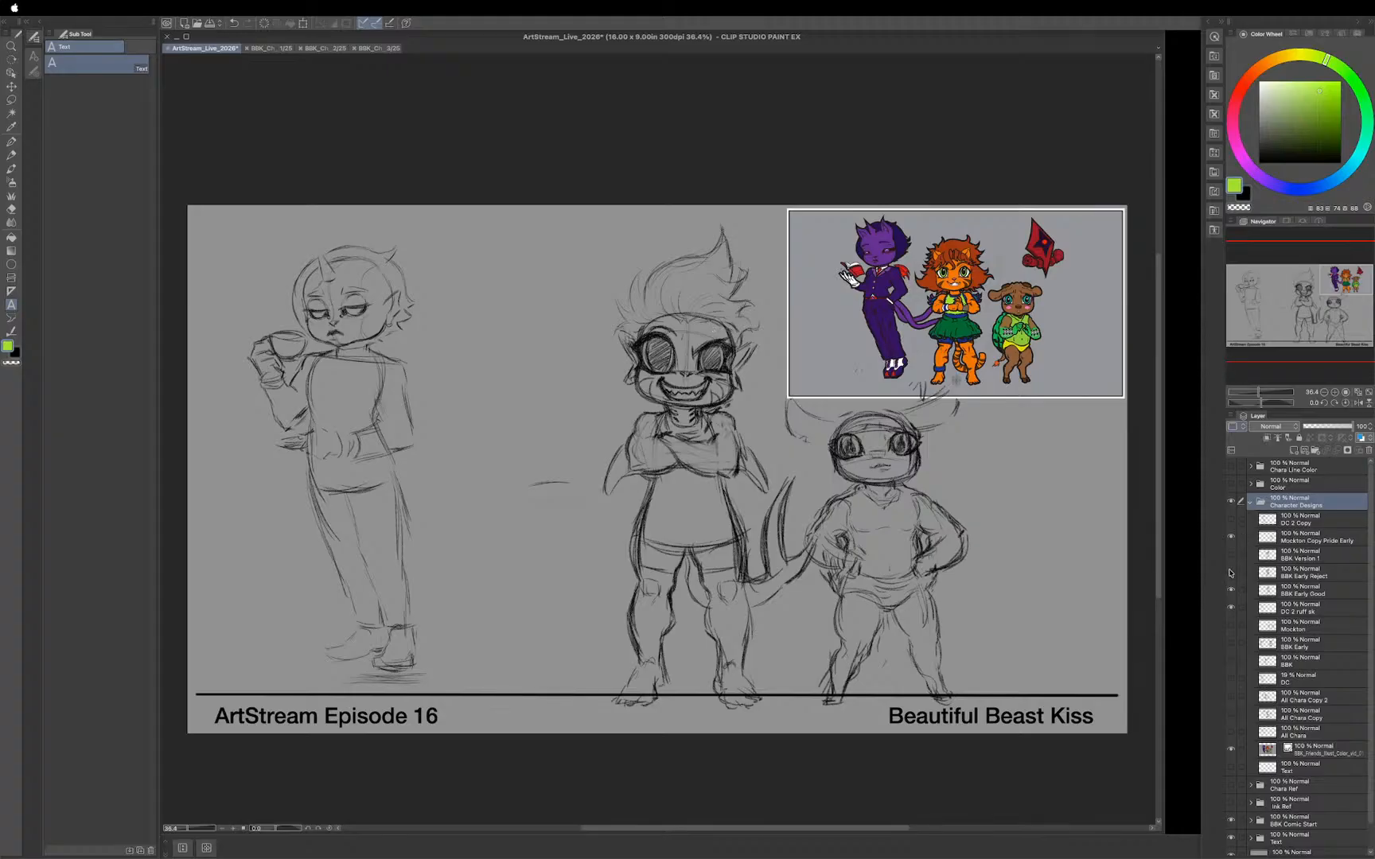
{"action": "left_click", "coordinate": [1231, 520]}
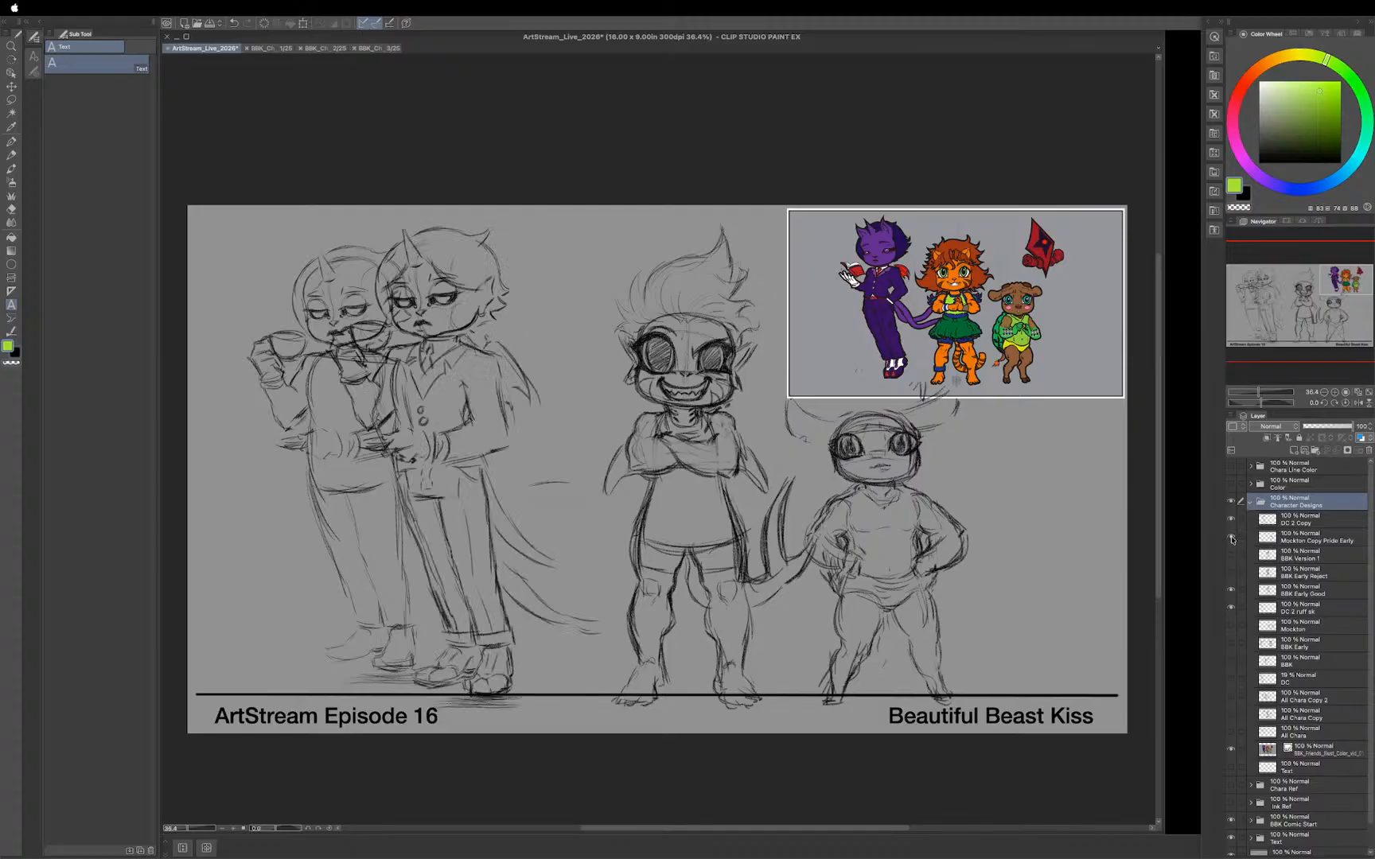
{"action": "left_click", "coordinate": [1231, 608]}
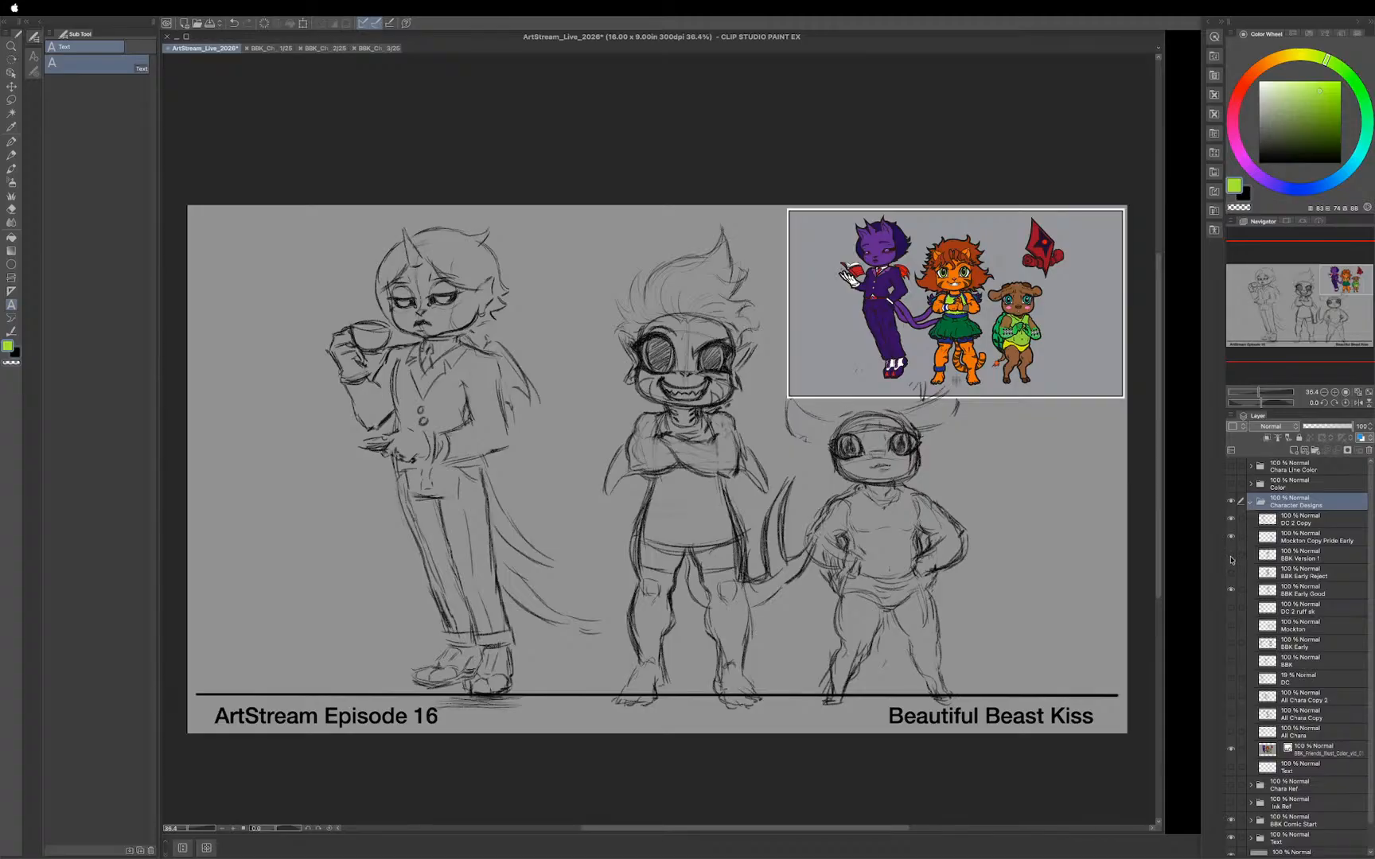
Step: Show the Chara Line Color folder in place of the Character Designs folder, which is collapsed and hidden
{"action": "left_click", "coordinate": [1231, 467]}
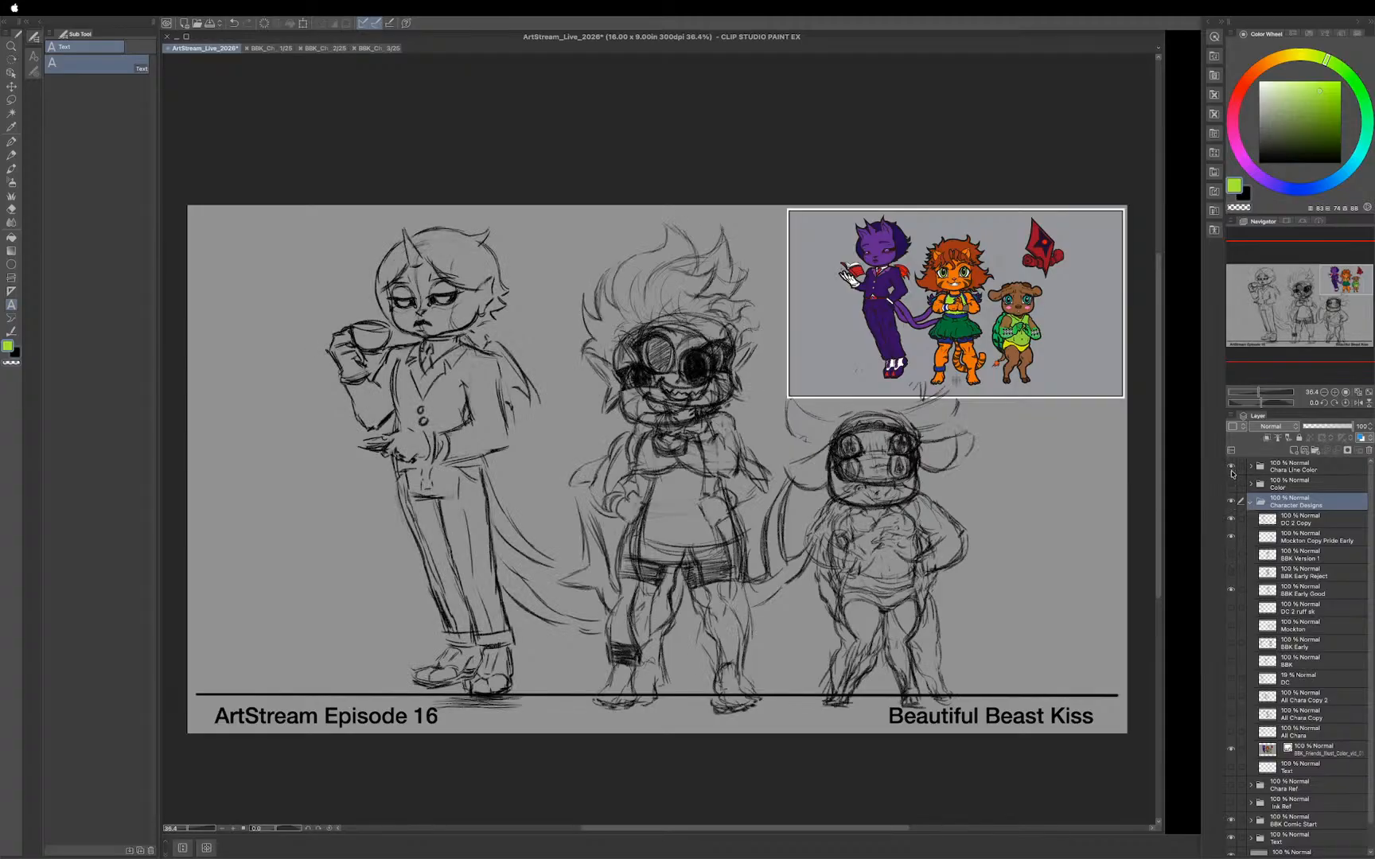
{"action": "left_click", "coordinate": [1249, 505]}
{"action": "left_click", "coordinate": [1230, 501]}
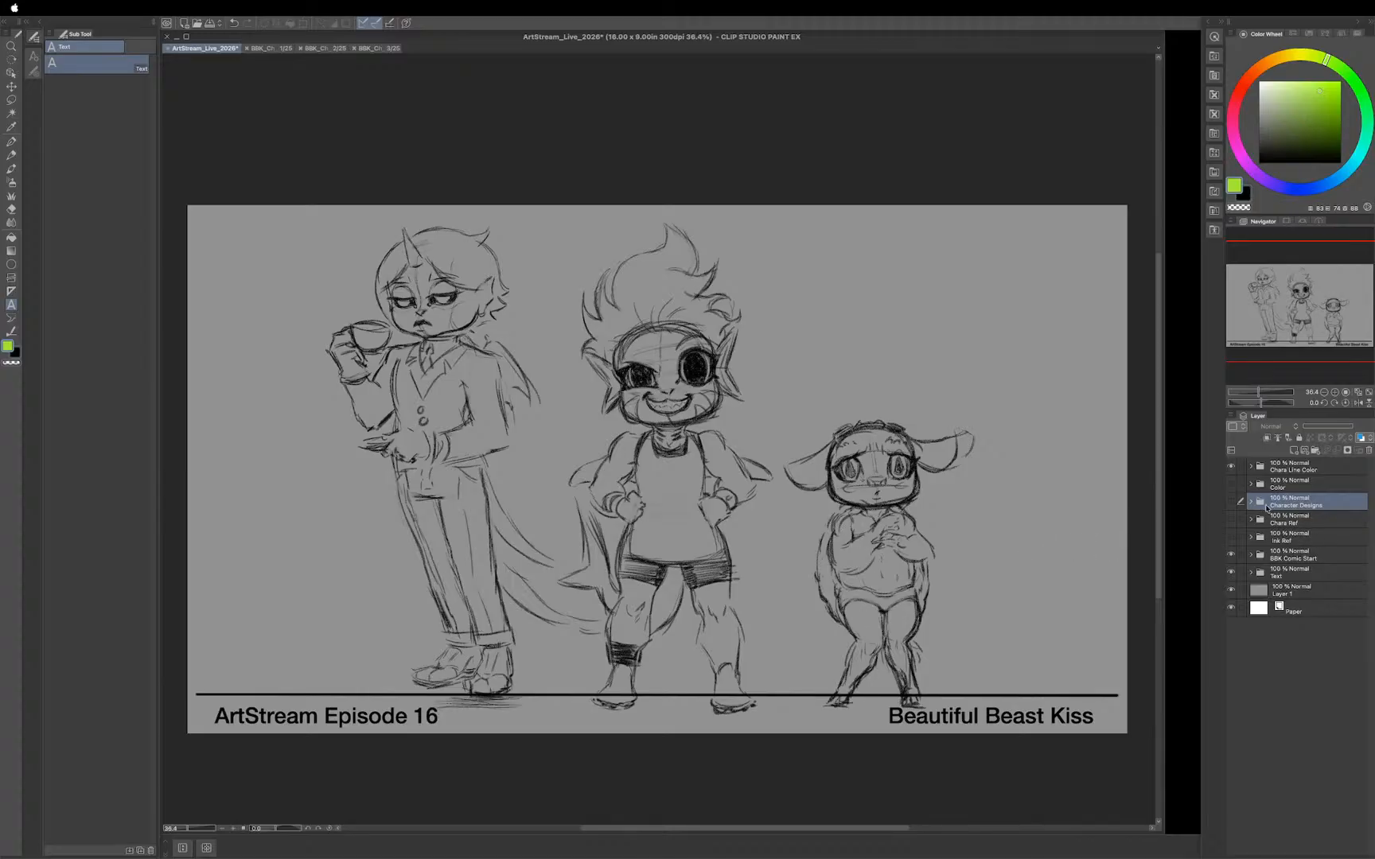
Step: In the Chara Line Color folder, show BBK ver. 2 with BBK Copy 3 and hide DC ver. 2 and Mockton Shy
{"action": "left_click", "coordinate": [1249, 466]}
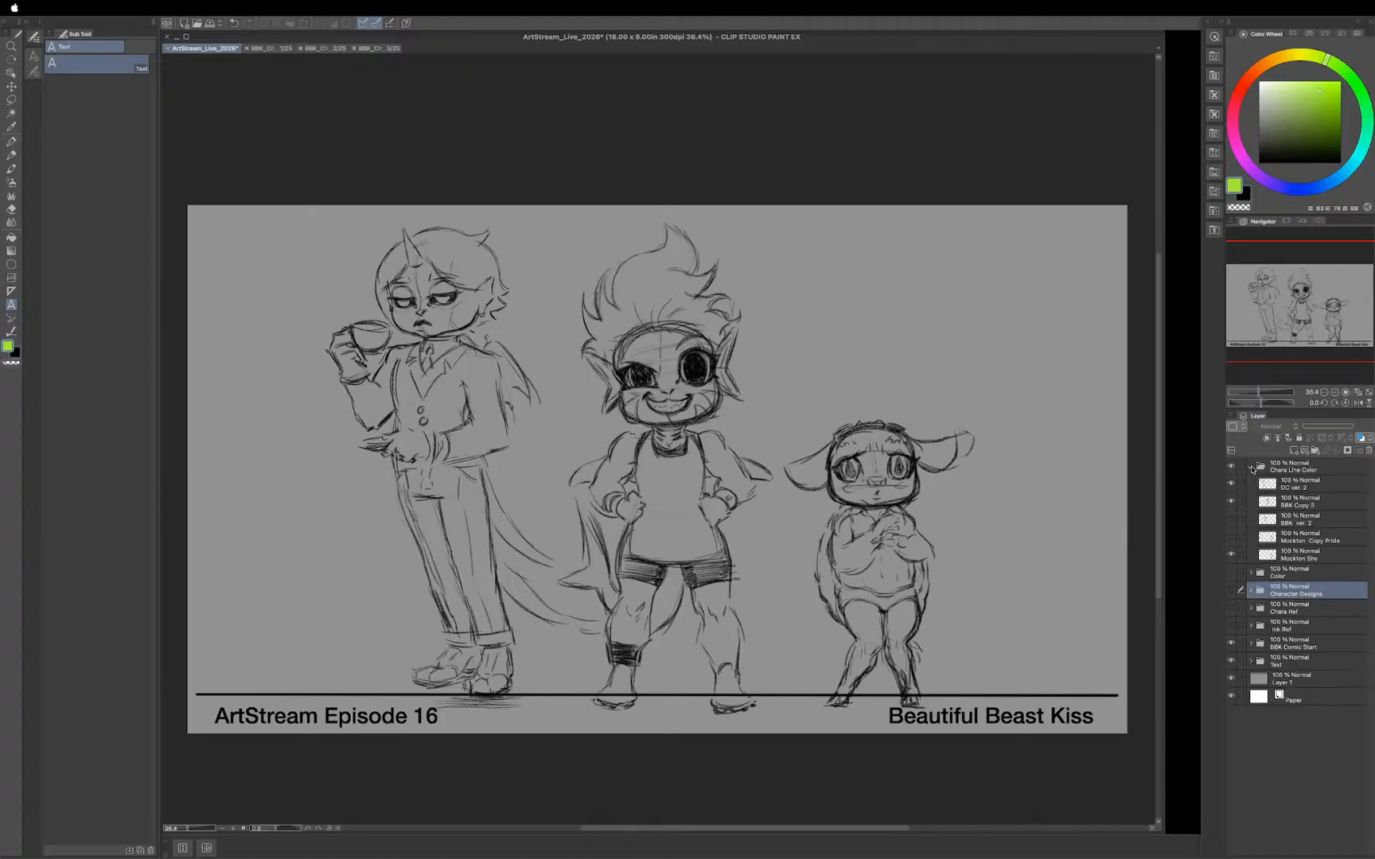
{"action": "left_click", "coordinate": [1232, 520]}
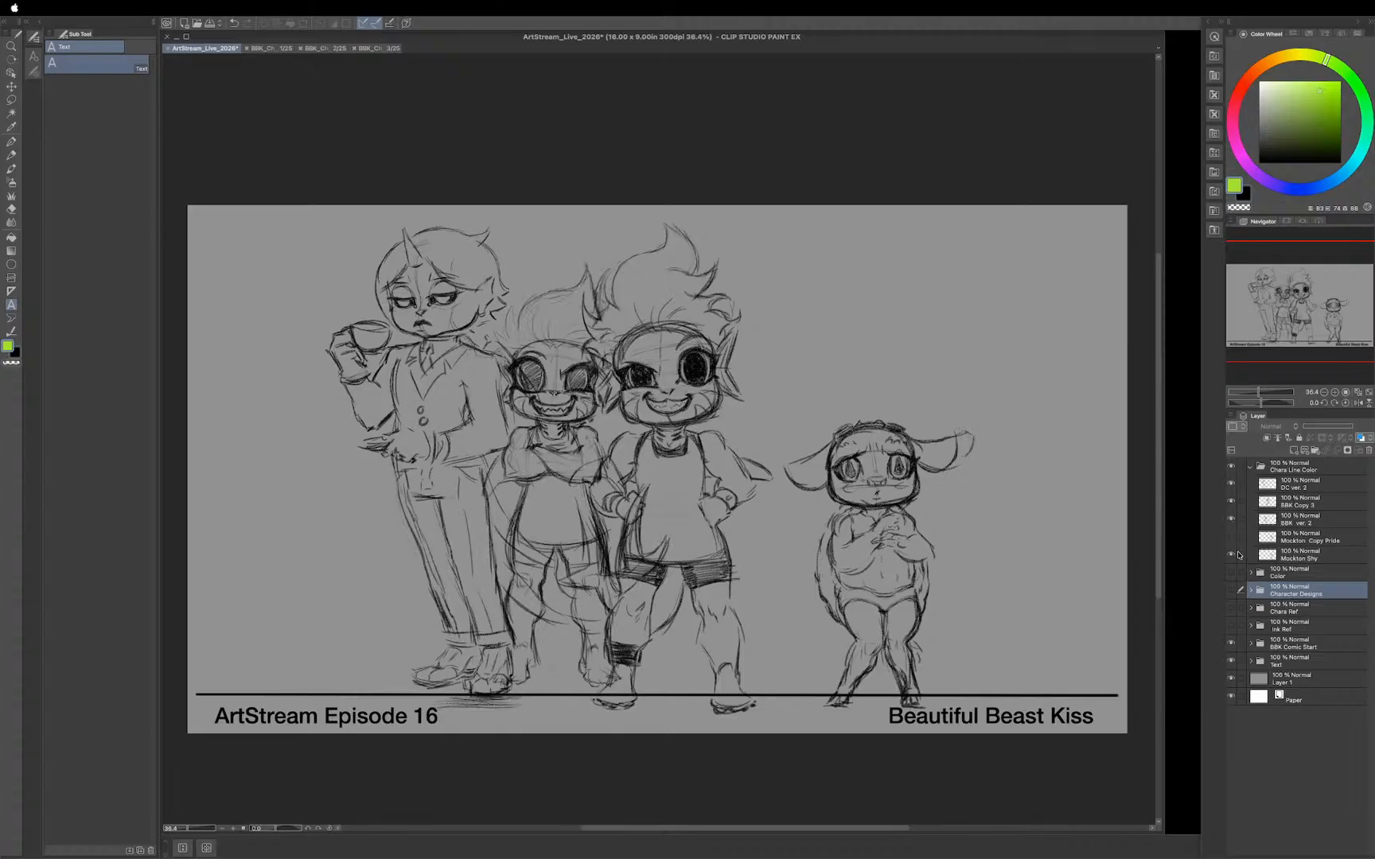
{"action": "left_click", "coordinate": [1231, 484]}
{"action": "left_click", "coordinate": [1231, 501]}
{"action": "left_click", "coordinate": [1232, 501]}
{"action": "left_click", "coordinate": [1231, 554]}
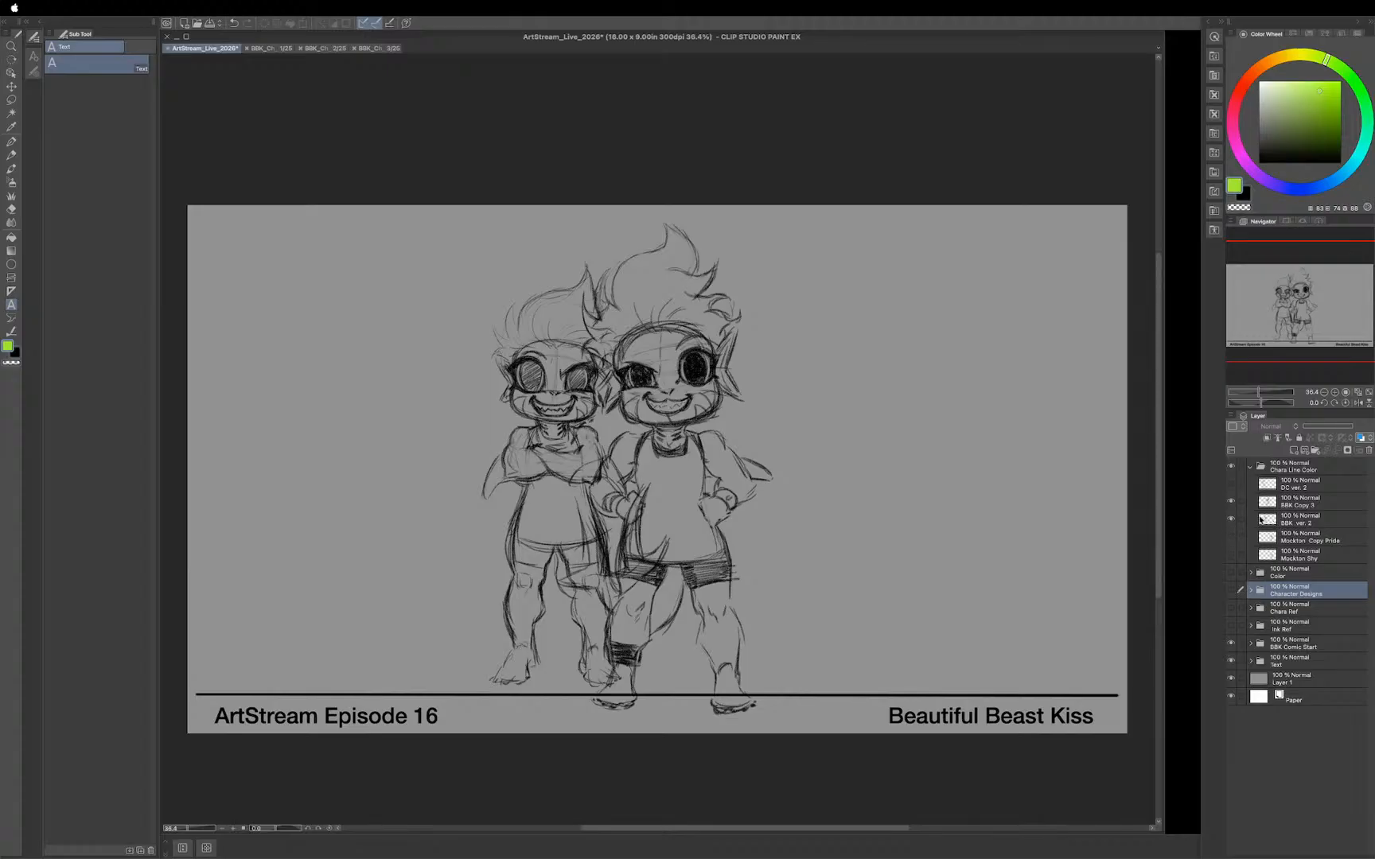
Step: Move the BBK ver. 2 sketch left with the Move layer tool so it stands clear of BBK Copy 3
{"action": "left_click", "coordinate": [1283, 522]}
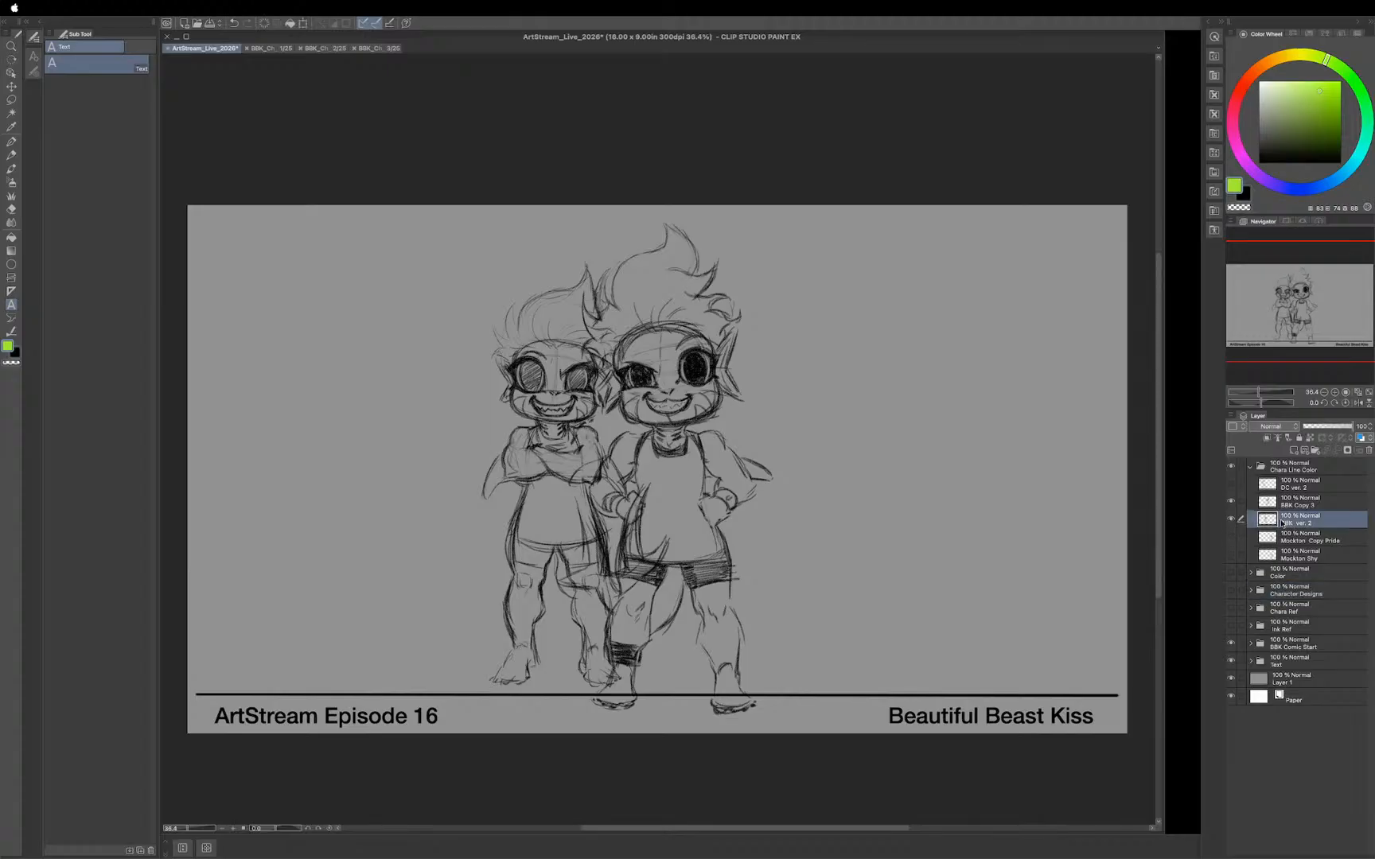
{"action": "left_click", "coordinate": [1230, 521]}
{"action": "left_click", "coordinate": [1230, 520]}
{"action": "key", "text": "k"}
{"action": "left_click_drag", "start_coordinate": [552, 477], "coordinate": [431, 468]}
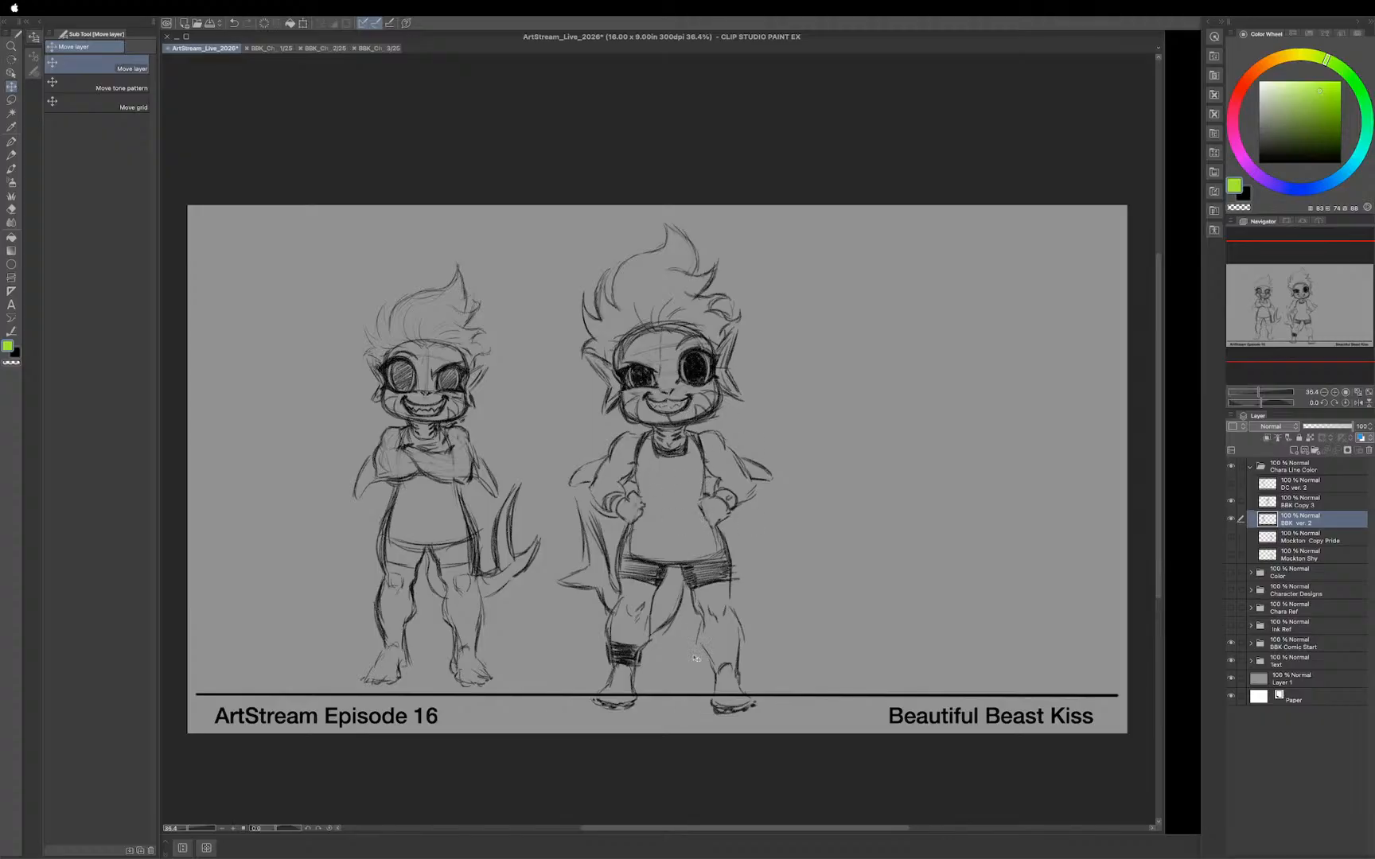
Step: Show the Mockton Shy sketch beside the BBK ver. 2 and BBK Copy 3 figures and frame all three
{"action": "scroll", "coordinate": [718, 507], "scroll_direction": "up", "scroll_amount": 3}
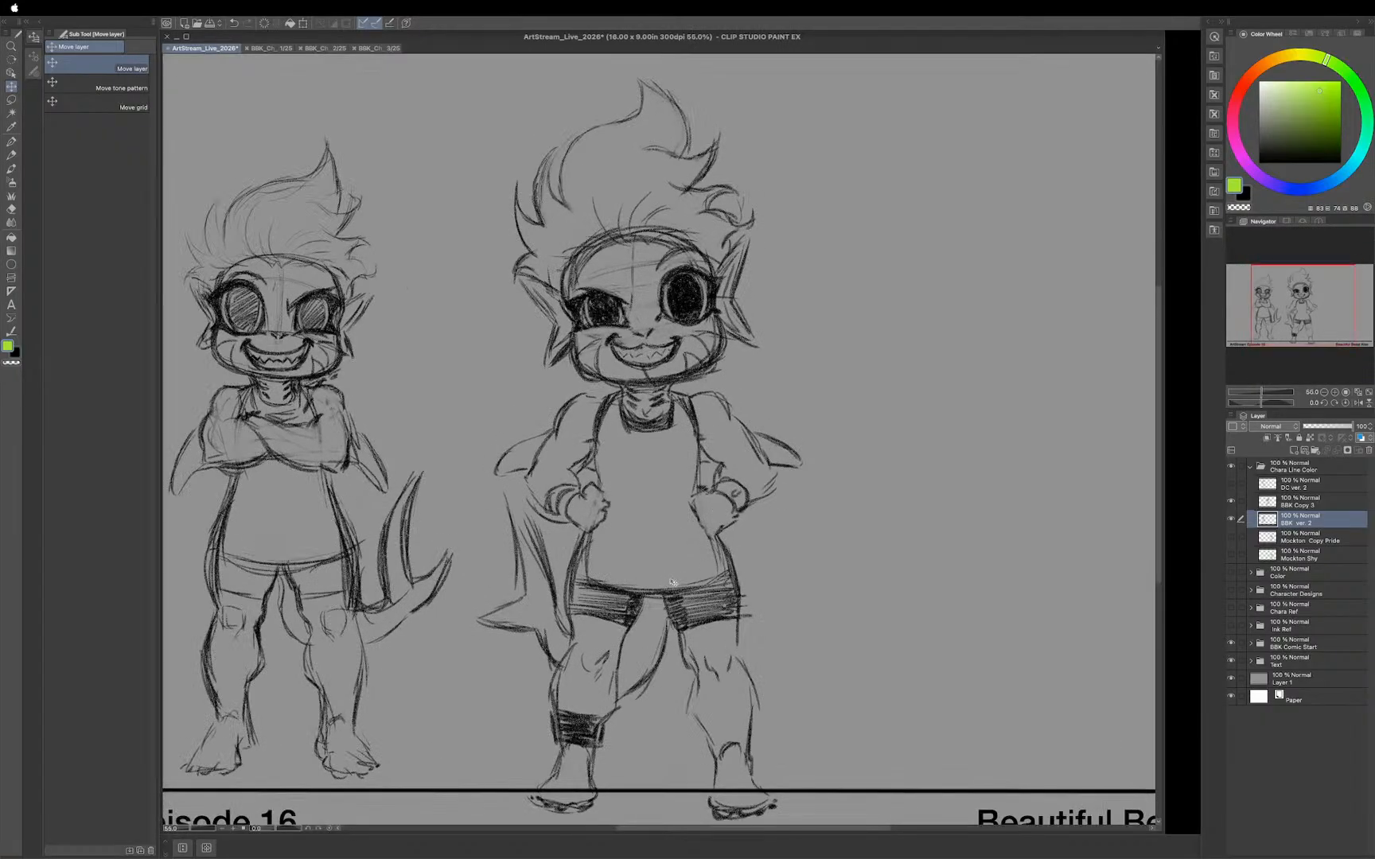
{"action": "left_click_drag", "start_coordinate": [648, 585], "coordinate": [776, 549]}
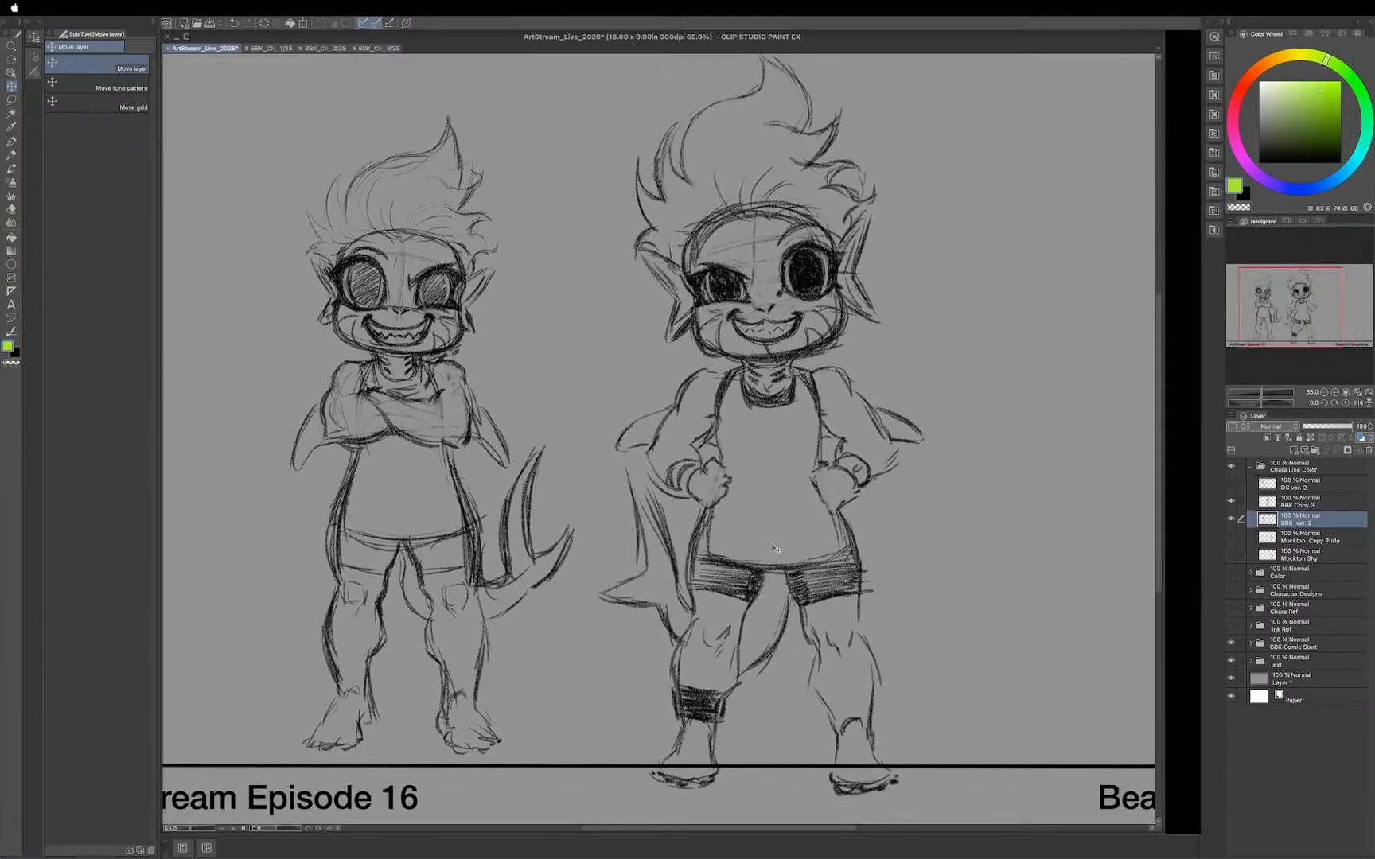
{"action": "left_click_drag", "start_coordinate": [762, 475], "coordinate": [788, 522]}
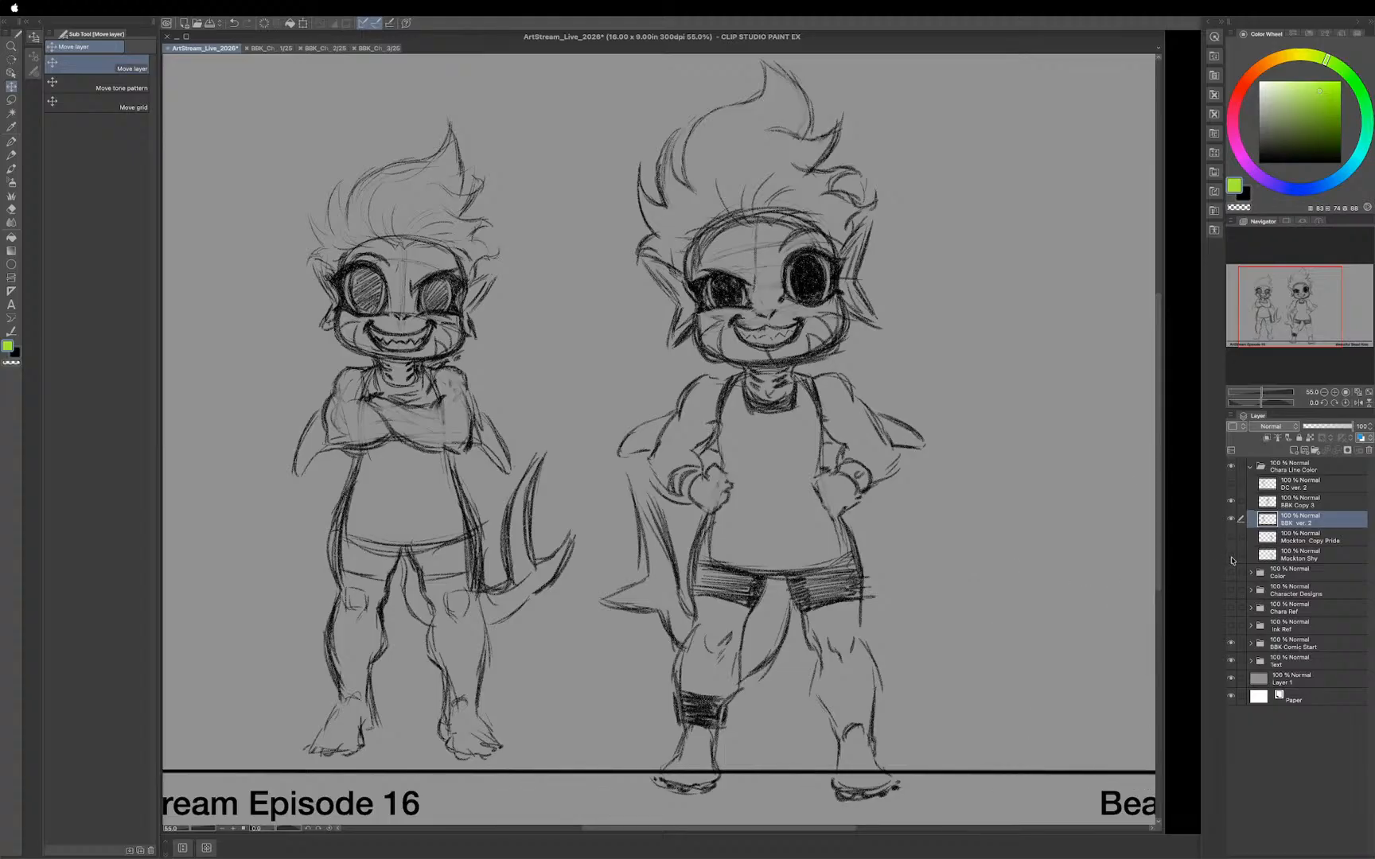
{"action": "left_click", "coordinate": [1230, 555]}
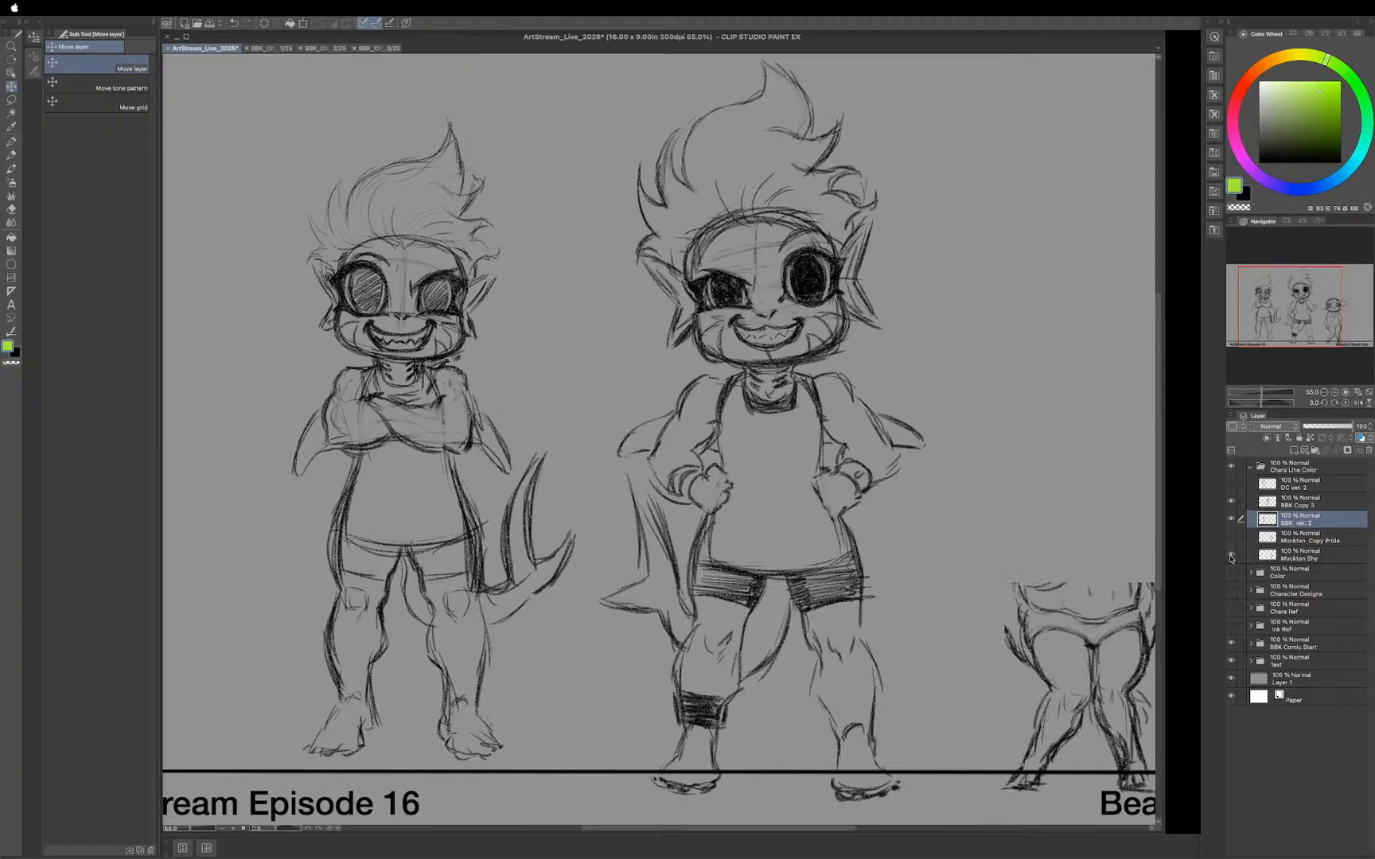
{"action": "scroll", "coordinate": [1001, 533], "scroll_direction": "down", "scroll_amount": 3}
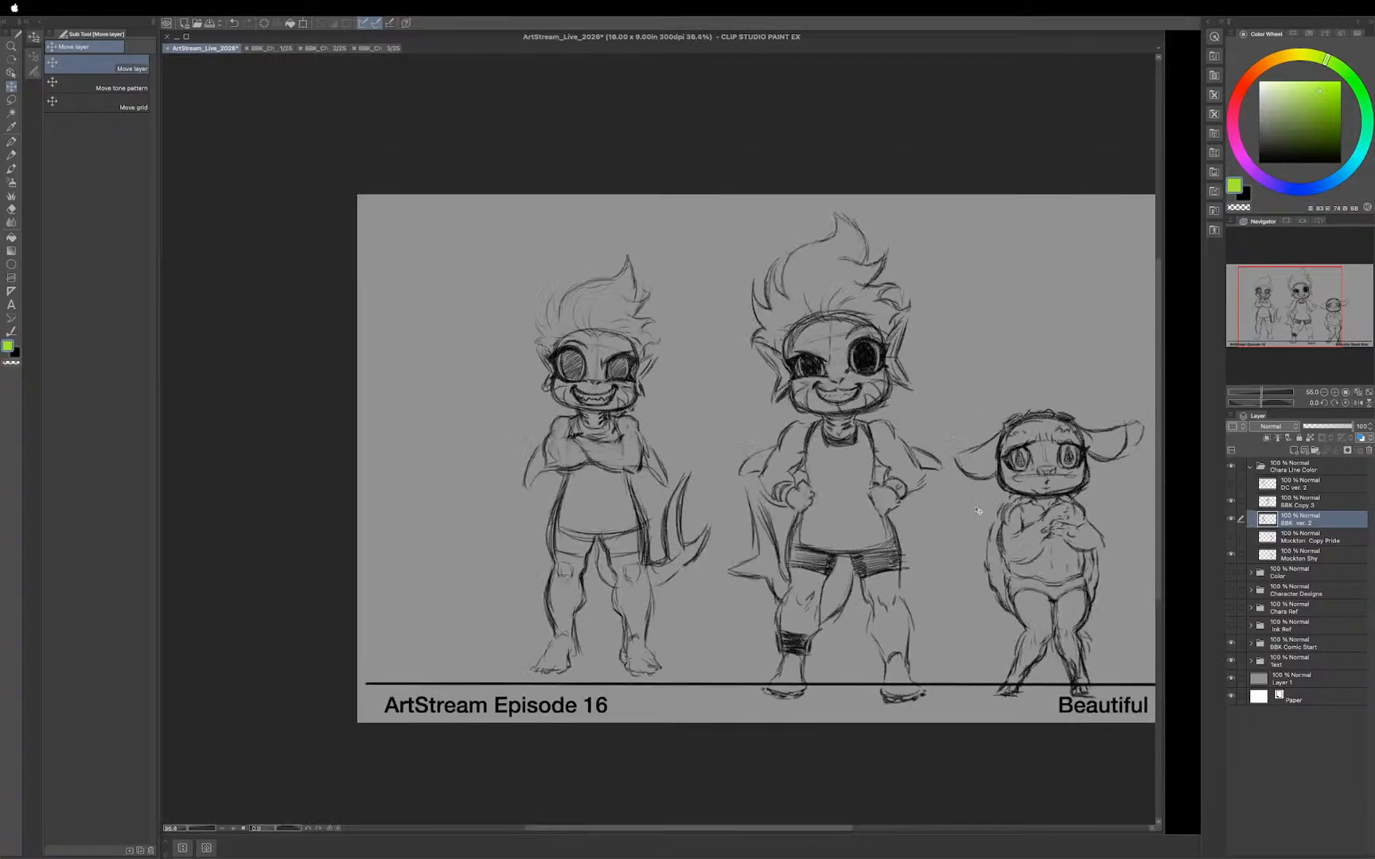
{"action": "left_click_drag", "start_coordinate": [952, 522], "coordinate": [917, 513]}
{"action": "scroll", "coordinate": [929, 515], "scroll_direction": "up", "scroll_amount": 3}
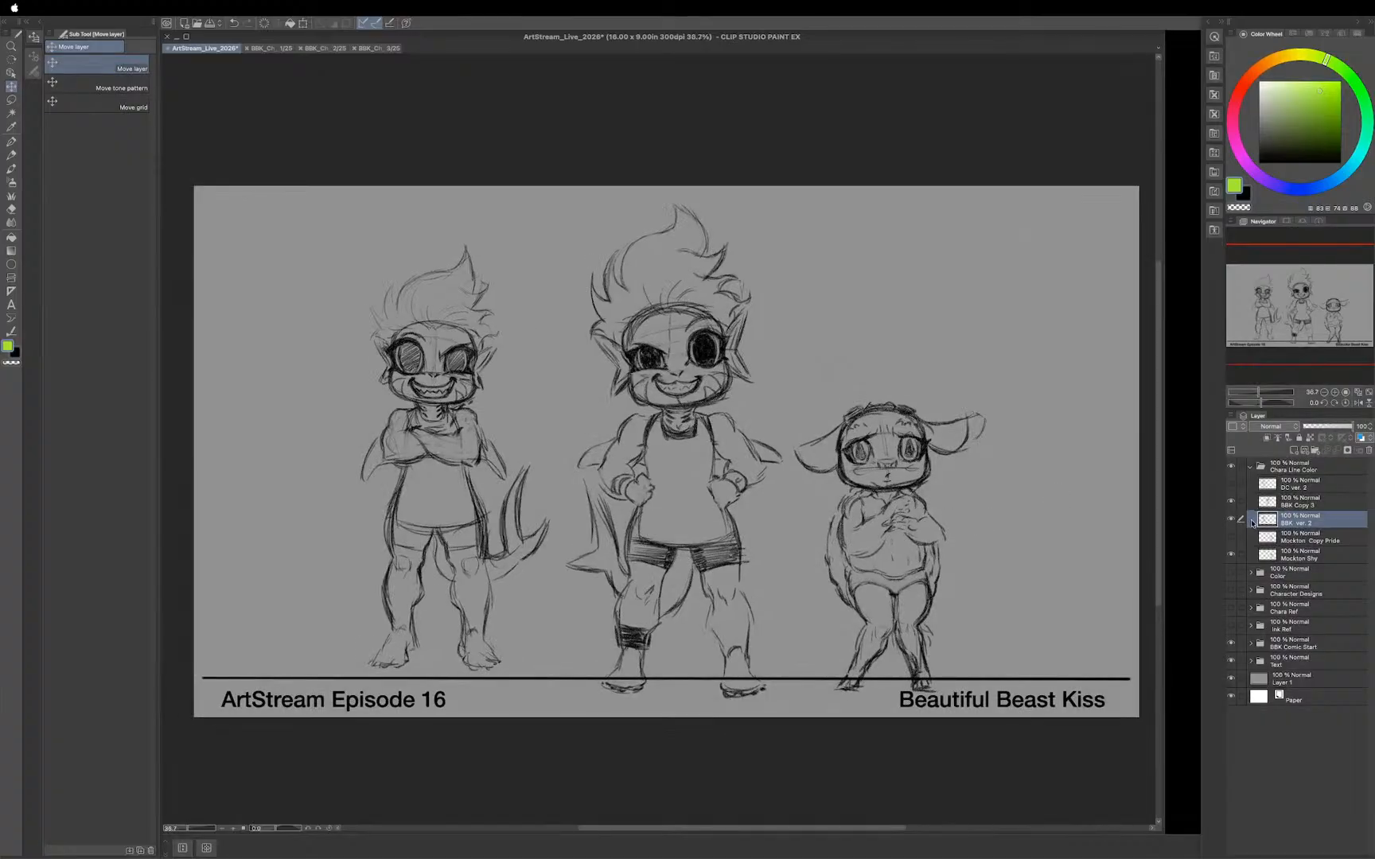
Step: Swap Mockton Shy for Mockton Copy Pride, and BBK ver. 2 for DC ver. 2
{"action": "left_click", "coordinate": [1230, 539]}
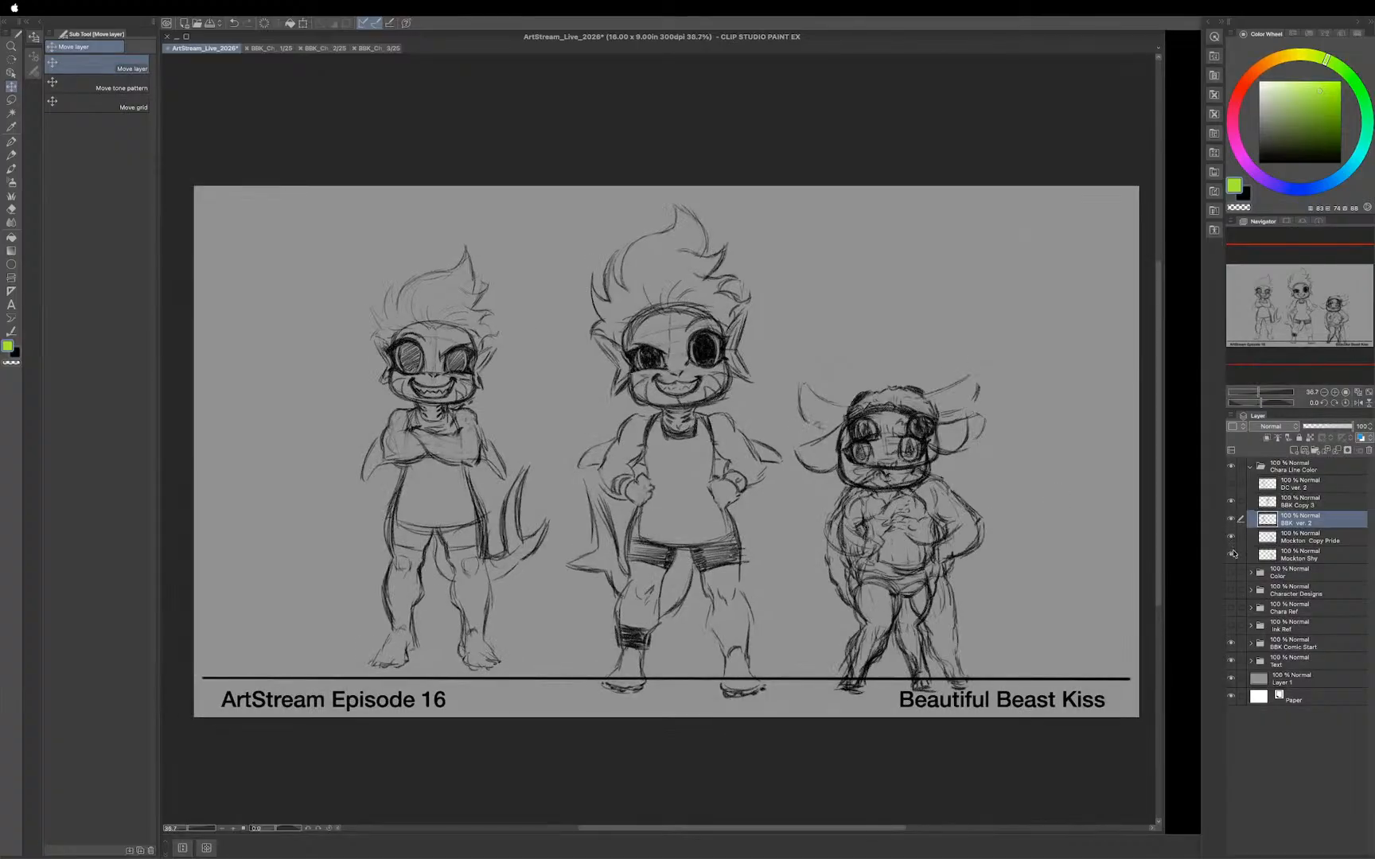
{"action": "left_click", "coordinate": [1231, 556]}
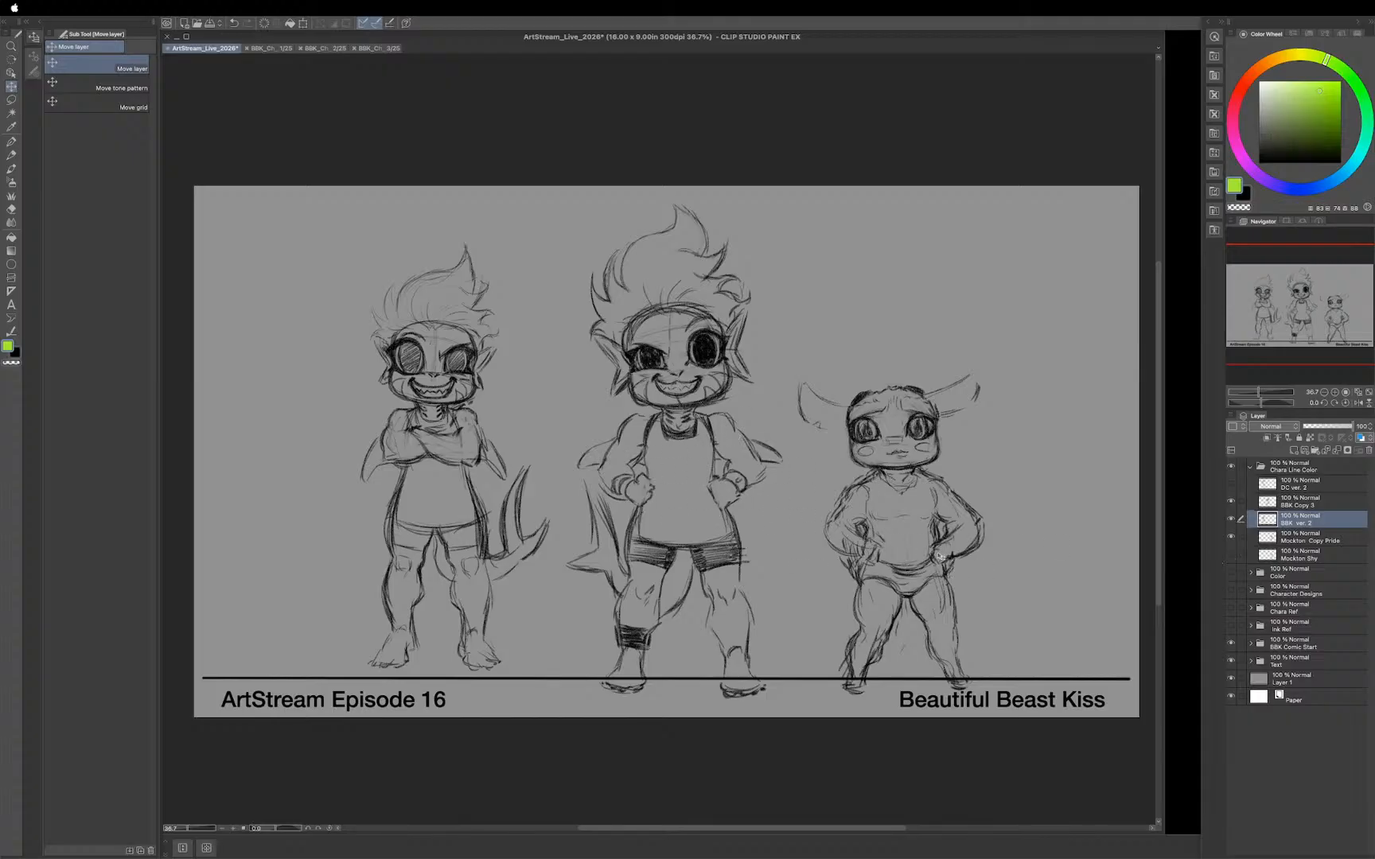
{"action": "left_click", "coordinate": [1233, 522]}
{"action": "left_click", "coordinate": [1232, 522]}
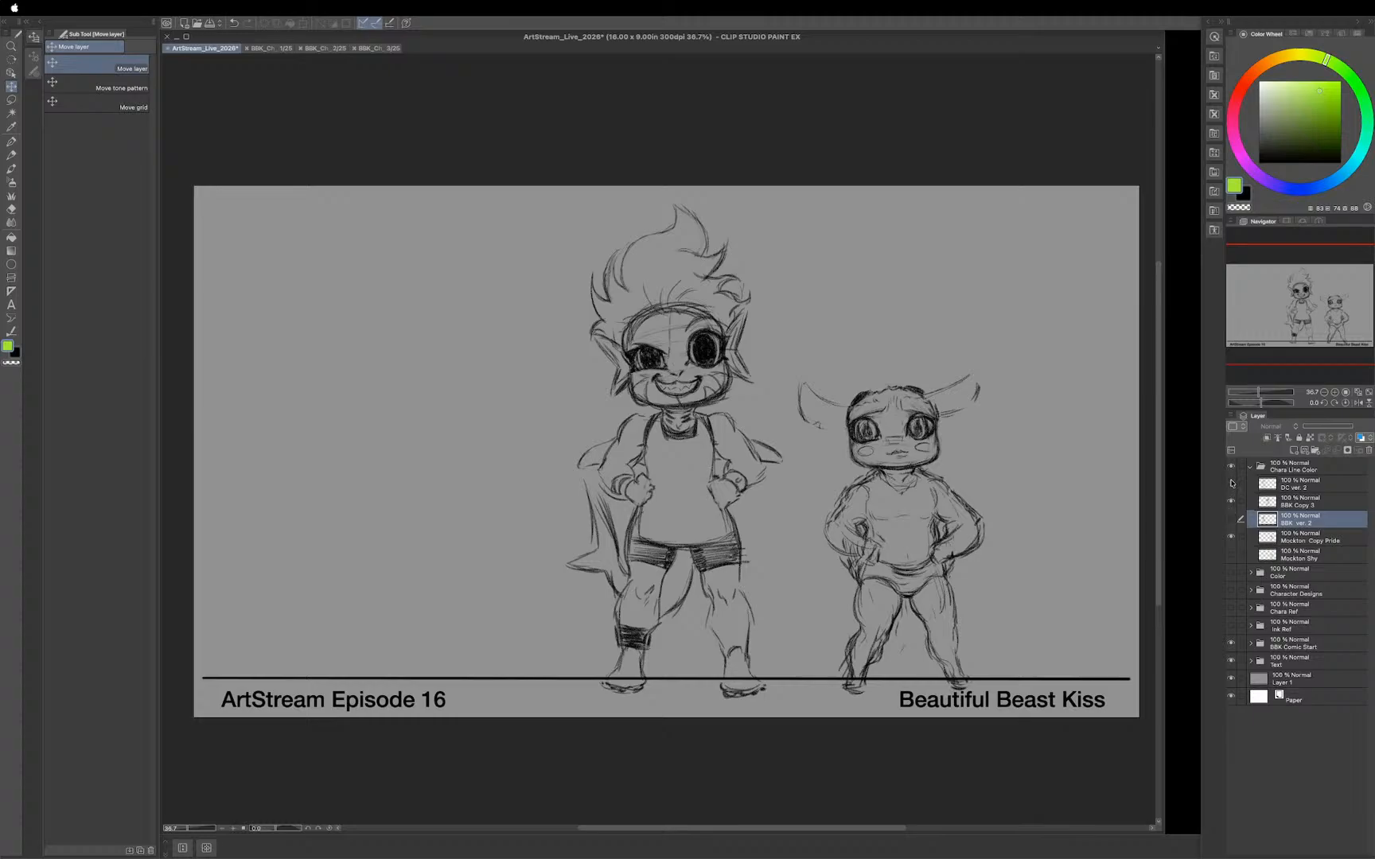
{"action": "left_click", "coordinate": [1231, 484]}
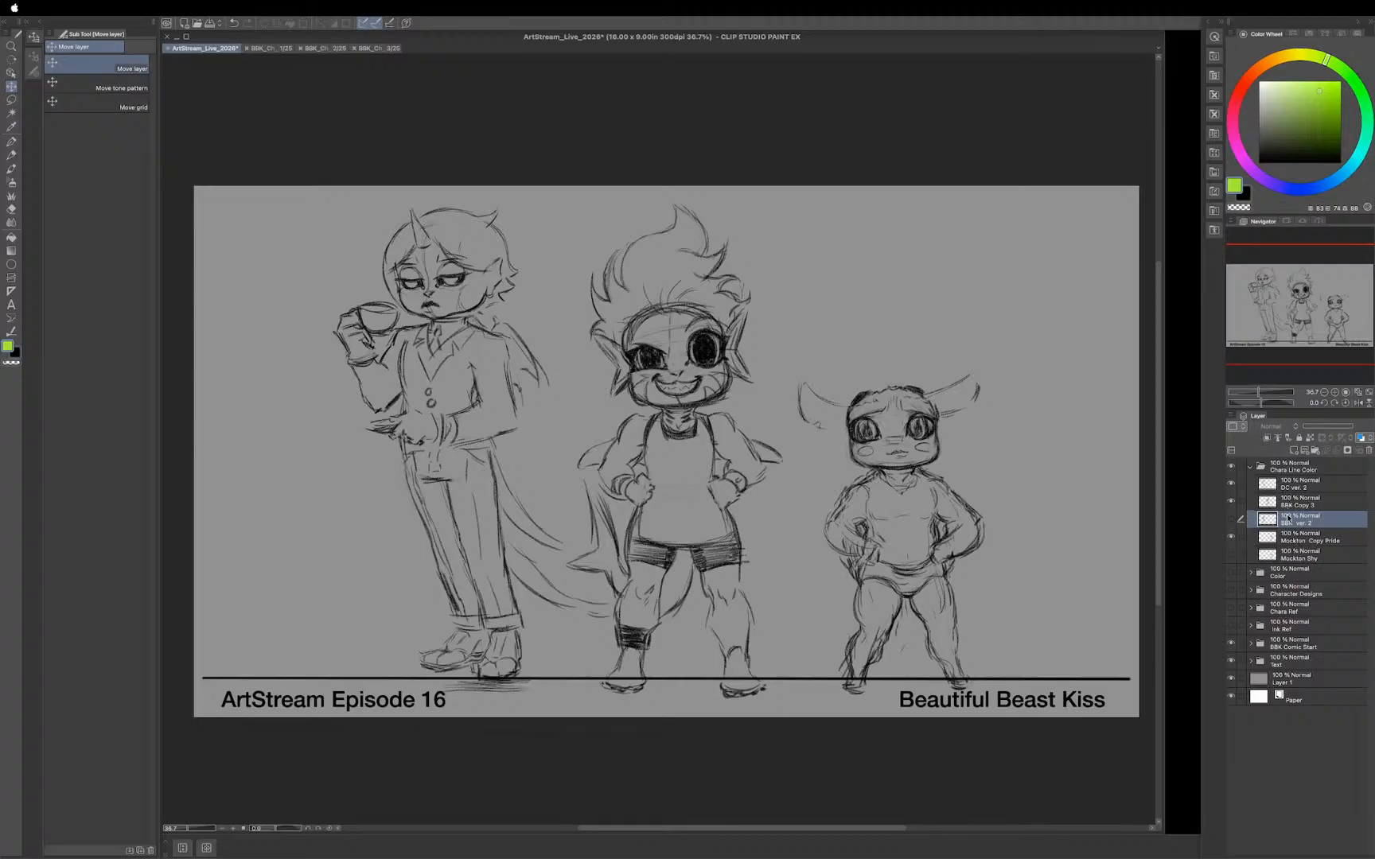
{"action": "left_click", "coordinate": [1232, 520]}
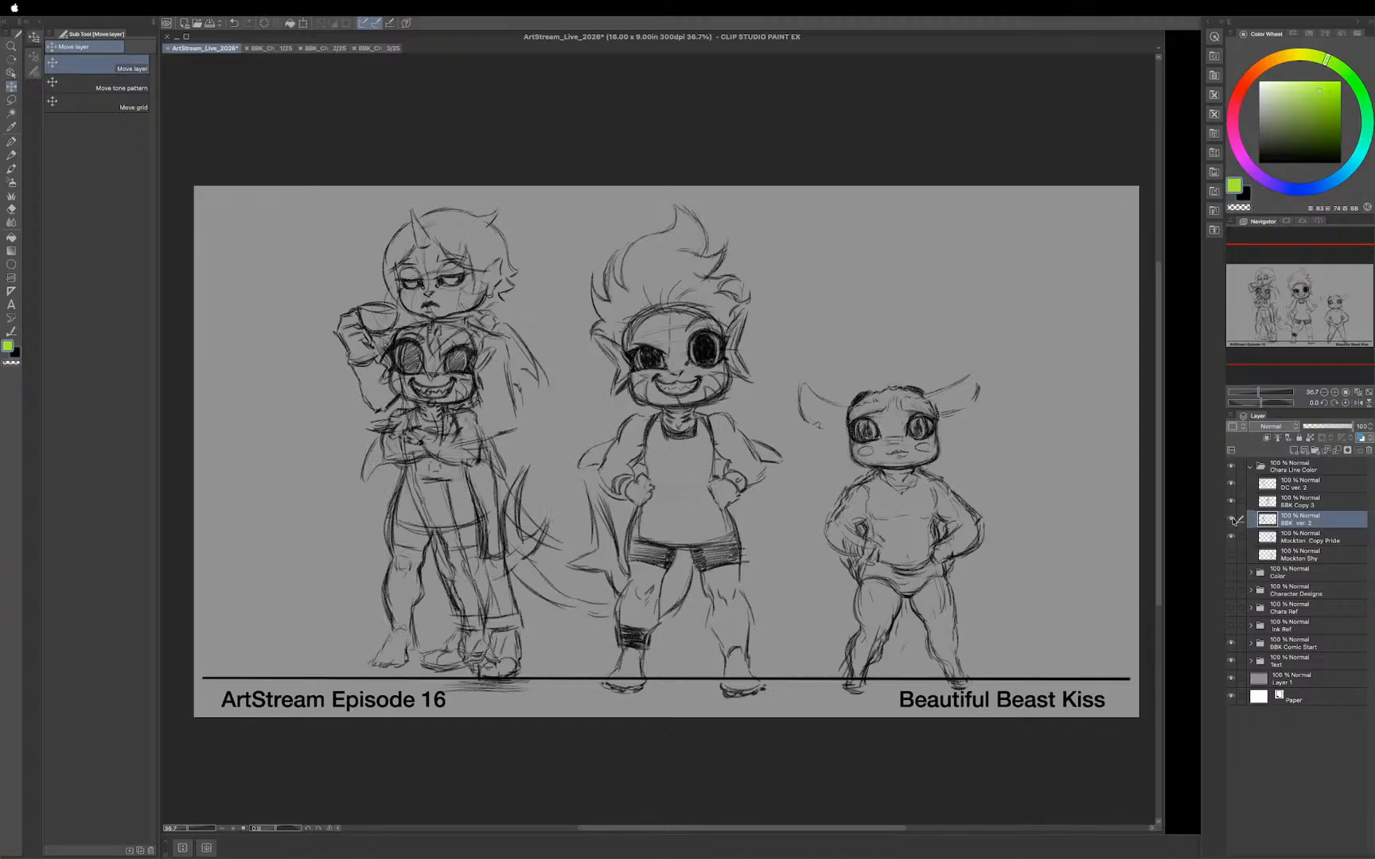
{"action": "left_click", "coordinate": [1232, 521]}
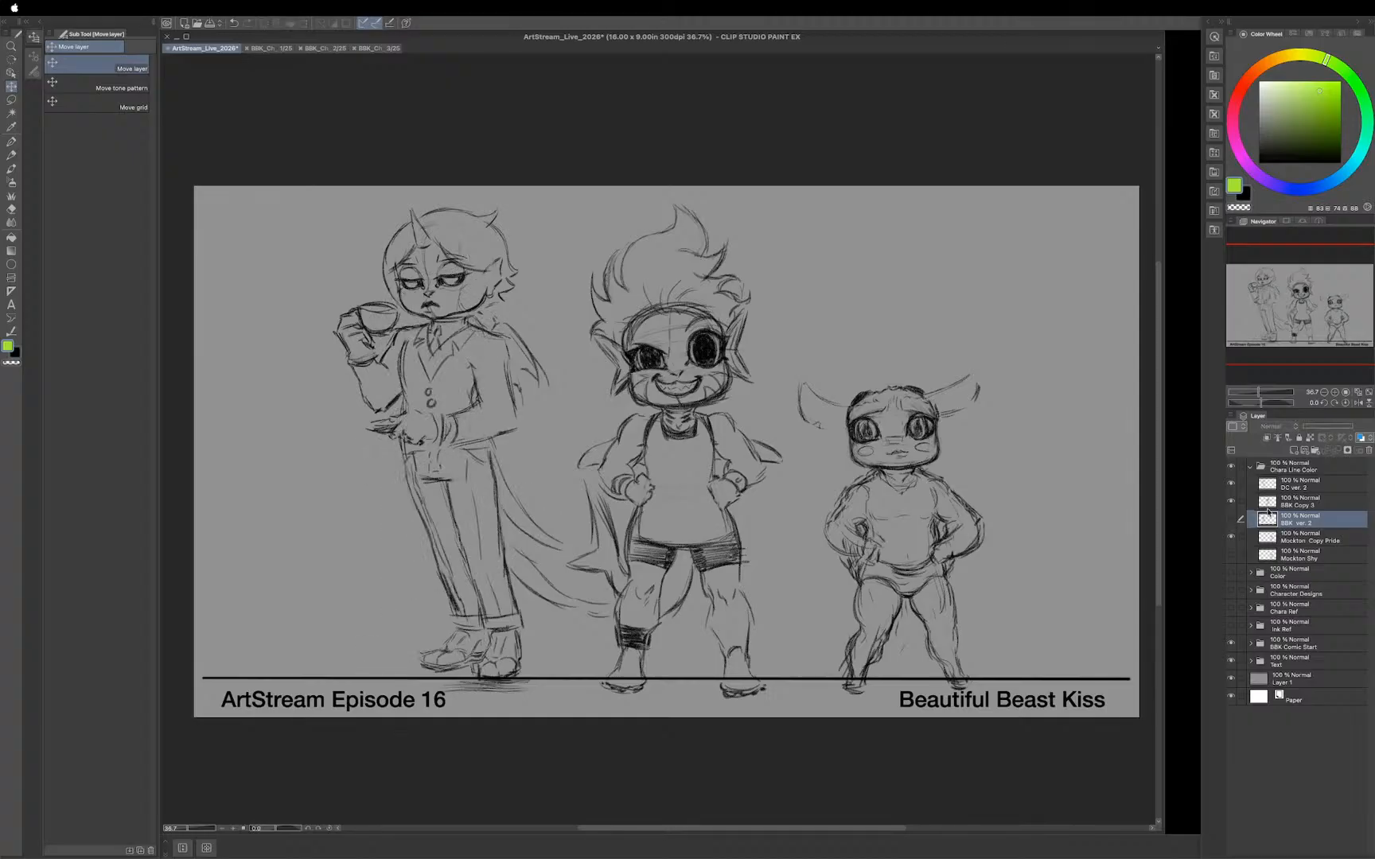
Step: Create a new layer beneath BBK Copy 3 and name it BBK Color
{"action": "left_click", "coordinate": [1293, 450]}
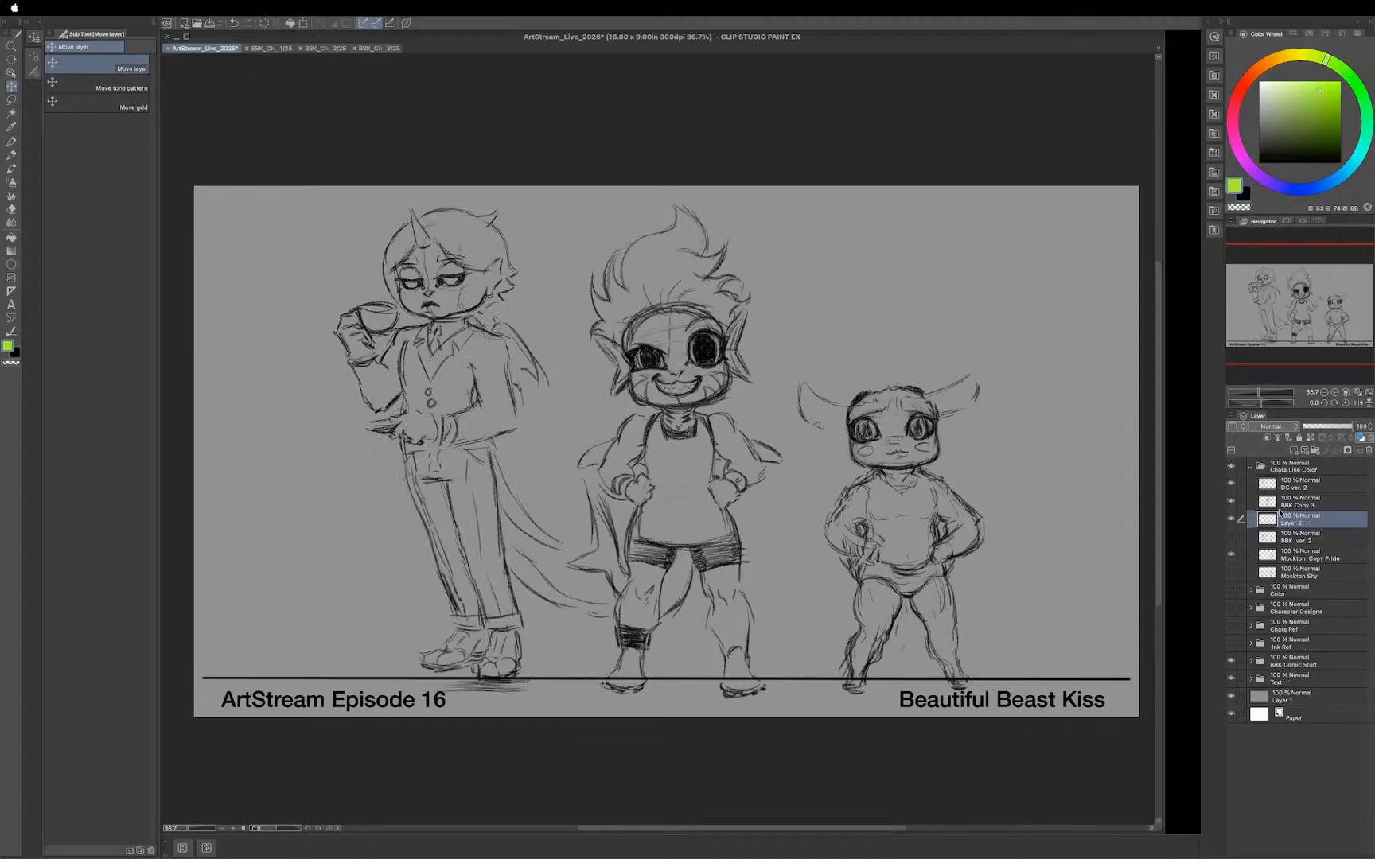
{"action": "double_click", "coordinate": [1289, 523]}
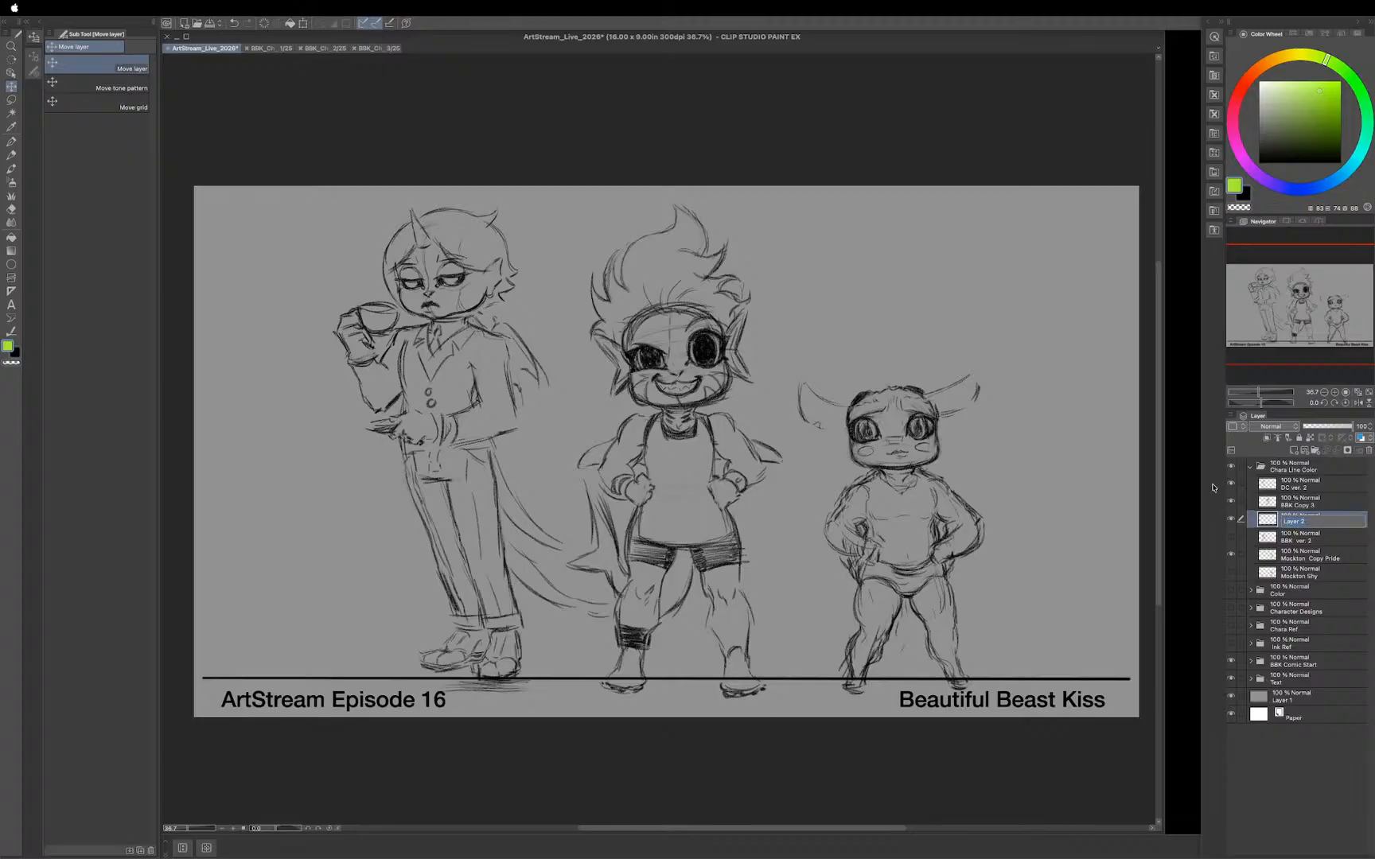
{"action": "type", "text": "B"}
{"action": "key", "text": "Return"}
Step: Trace a Lasso selection around the outline of the central BBK Copy 3 figure, including hair, fins, tail and feet
{"action": "key", "text": "m"}
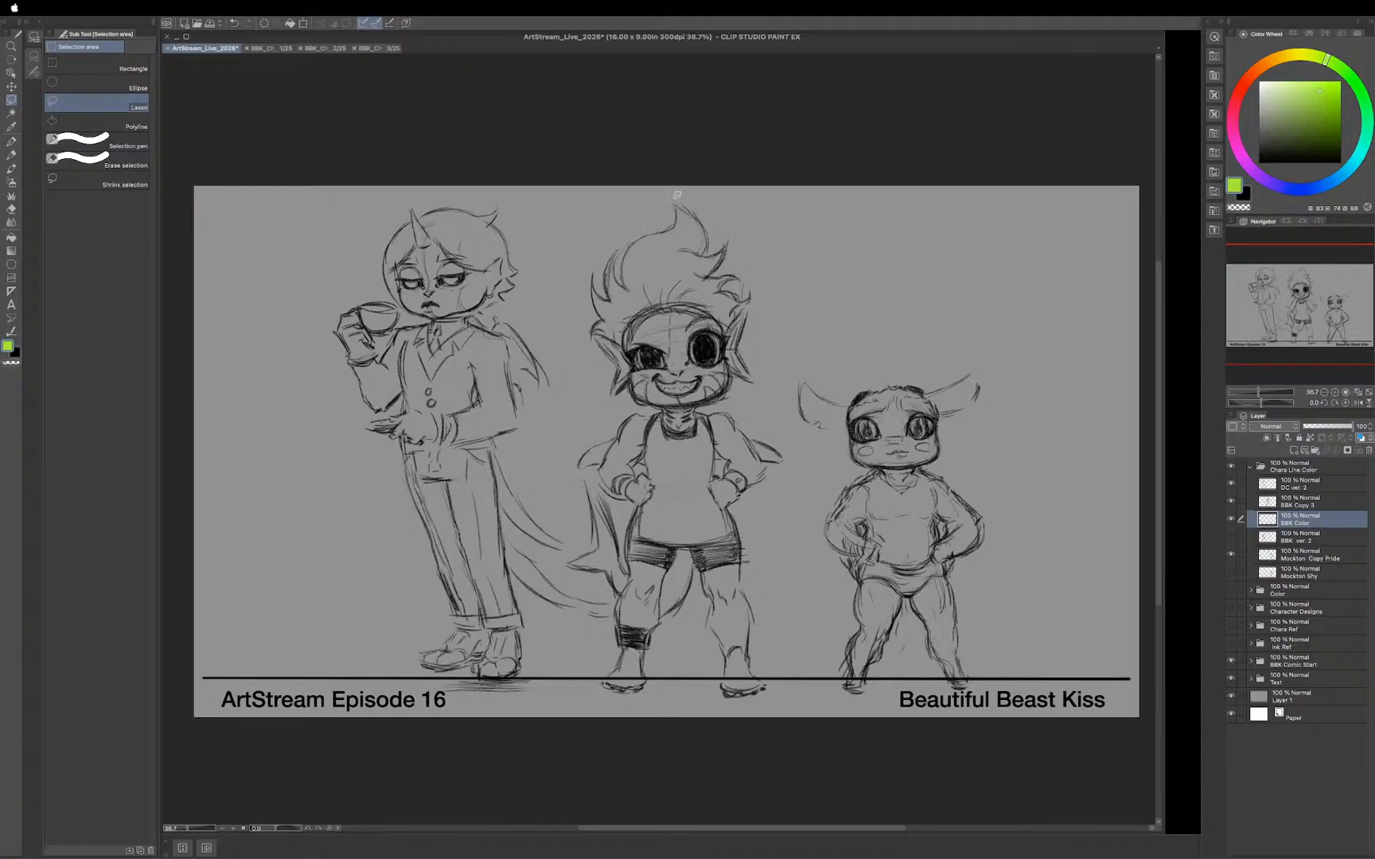
{"action": "scroll", "coordinate": [673, 196], "scroll_direction": "up", "scroll_amount": 1}
{"action": "scroll", "coordinate": [944, 525], "scroll_direction": "down", "scroll_amount": 3}
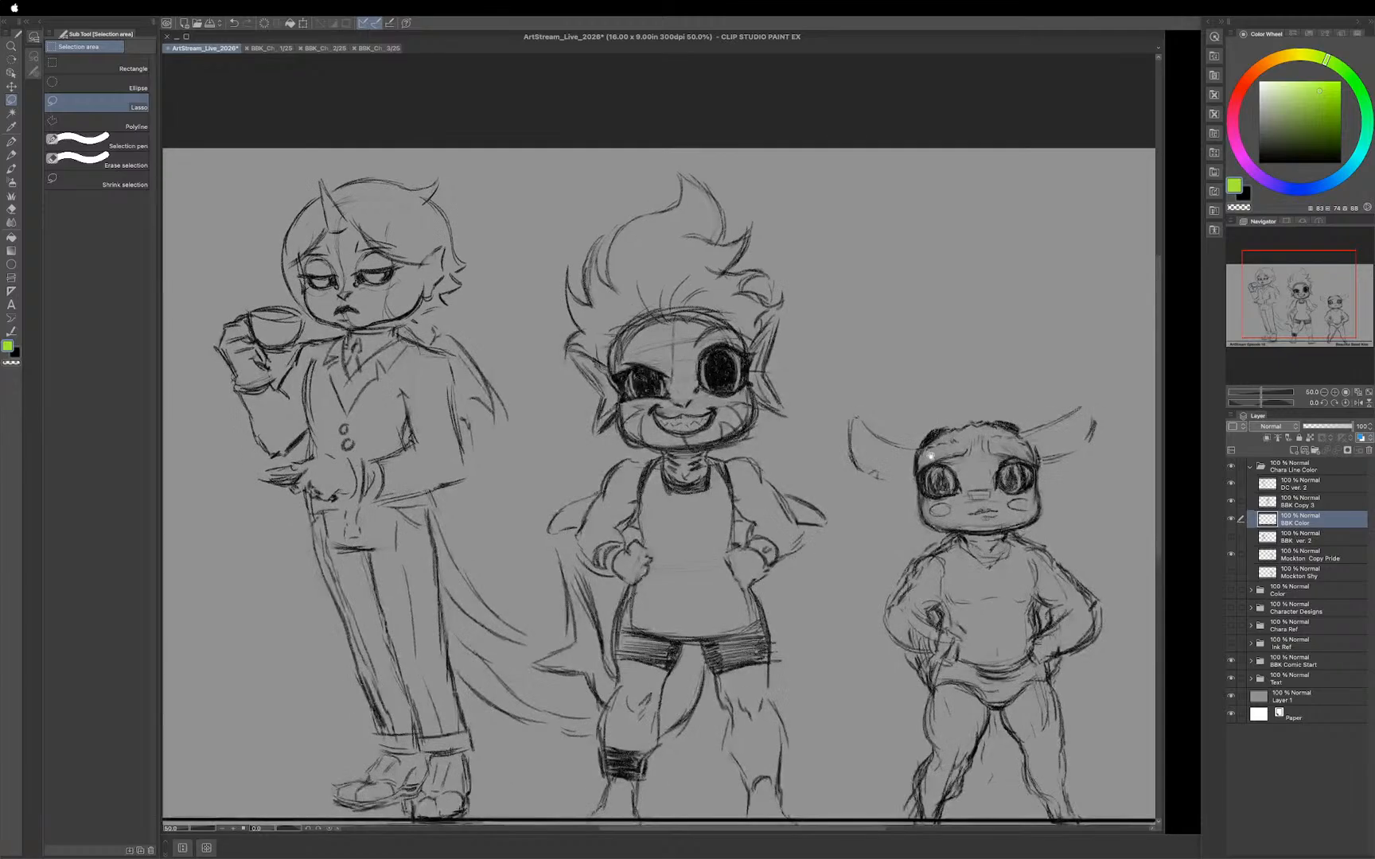
{"action": "left_click_drag", "start_coordinate": [908, 429], "coordinate": [897, 434]}
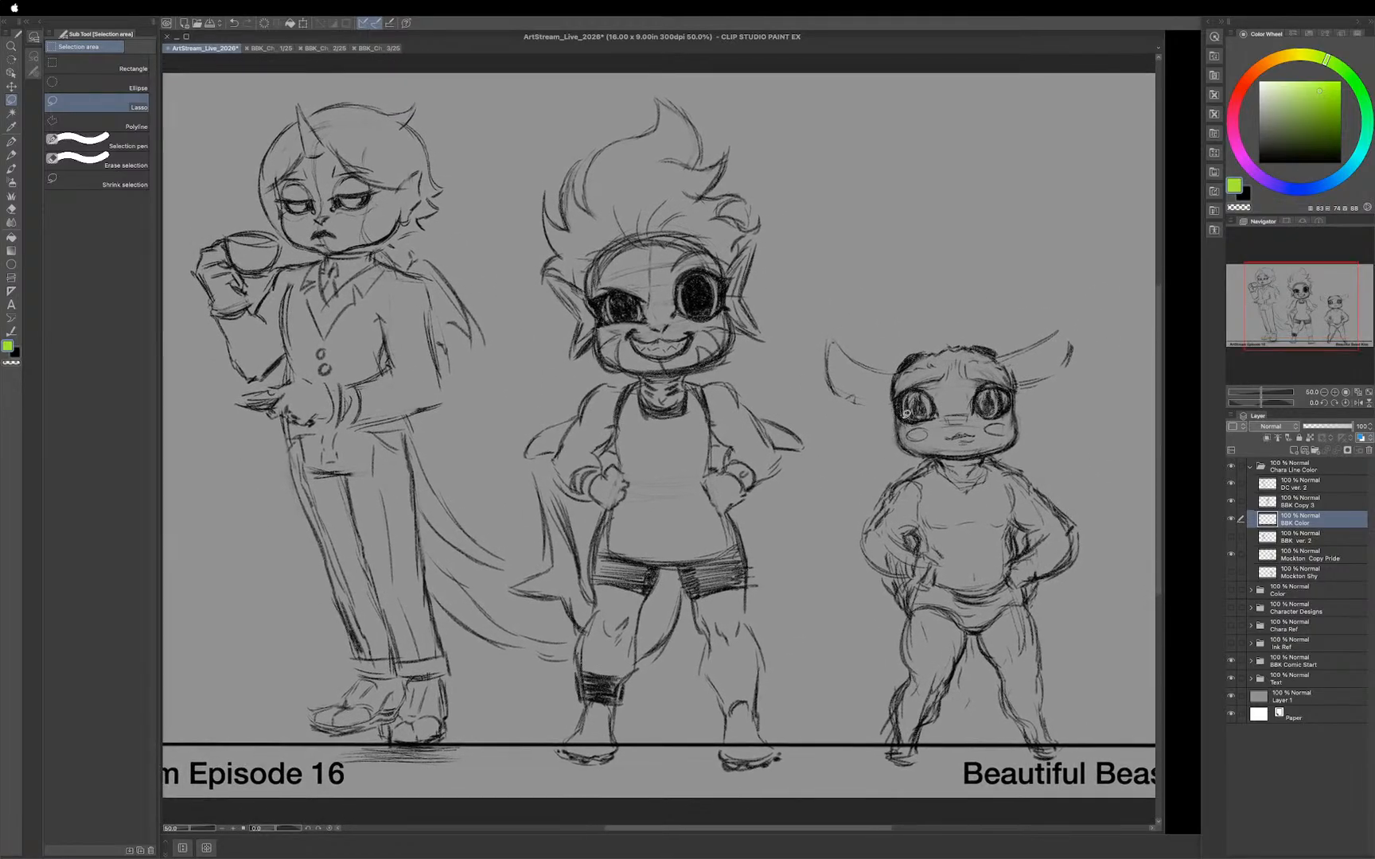
{"action": "scroll", "coordinate": [880, 427], "scroll_direction": "up", "scroll_amount": 1}
{"action": "left_click_drag", "start_coordinate": [893, 425], "coordinate": [894, 439]}
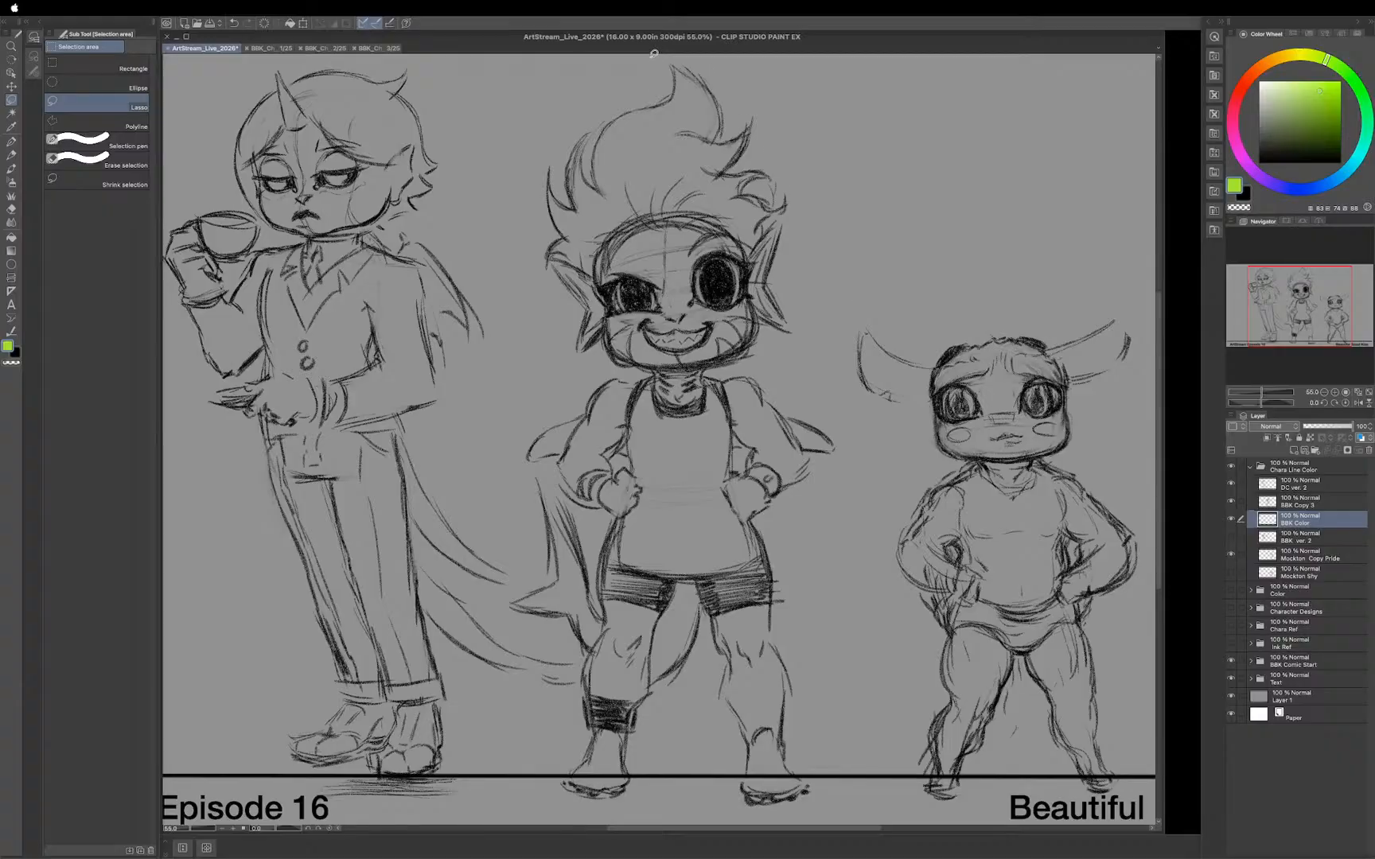
{"action": "mouse_move", "coordinate": [668, 57]}
{"action": "left_mouse_down"}
{"action": "mouse_move", "coordinate": [675, 95]}
{"action": "mouse_move", "coordinate": [599, 141]}
{"action": "mouse_move", "coordinate": [601, 191]}
{"action": "mouse_move", "coordinate": [582, 152]}
{"action": "mouse_move", "coordinate": [591, 129]}
{"action": "mouse_move", "coordinate": [570, 163]}
{"action": "mouse_move", "coordinate": [576, 205]}
{"action": "mouse_move", "coordinate": [549, 163]}
{"action": "mouse_move", "coordinate": [565, 232]}
{"action": "mouse_move", "coordinate": [549, 256]}
{"action": "mouse_move", "coordinate": [571, 257]}
{"action": "mouse_move", "coordinate": [555, 259]}
{"action": "mouse_move", "coordinate": [587, 311]}
{"action": "mouse_move", "coordinate": [581, 348]}
{"action": "mouse_move", "coordinate": [603, 323]}
{"action": "mouse_move", "coordinate": [612, 349]}
{"action": "mouse_move", "coordinate": [658, 374]}
{"action": "mouse_move", "coordinate": [607, 378]}
{"action": "mouse_move", "coordinate": [525, 458]}
{"action": "mouse_move", "coordinate": [567, 445]}
{"action": "mouse_move", "coordinate": [573, 486]}
{"action": "mouse_move", "coordinate": [617, 511]}
{"action": "mouse_move", "coordinate": [607, 611]}
{"action": "mouse_move", "coordinate": [542, 475]}
{"action": "mouse_move", "coordinate": [556, 581]}
{"action": "mouse_move", "coordinate": [515, 602]}
{"action": "mouse_move", "coordinate": [575, 615]}
{"action": "mouse_move", "coordinate": [593, 652]}
{"action": "mouse_move", "coordinate": [596, 734]}
{"action": "mouse_move", "coordinate": [567, 781]}
{"action": "mouse_move", "coordinate": [613, 796]}
{"action": "mouse_move", "coordinate": [634, 769]}
{"action": "mouse_move", "coordinate": [627, 748]}
{"action": "left_mouse_up"}
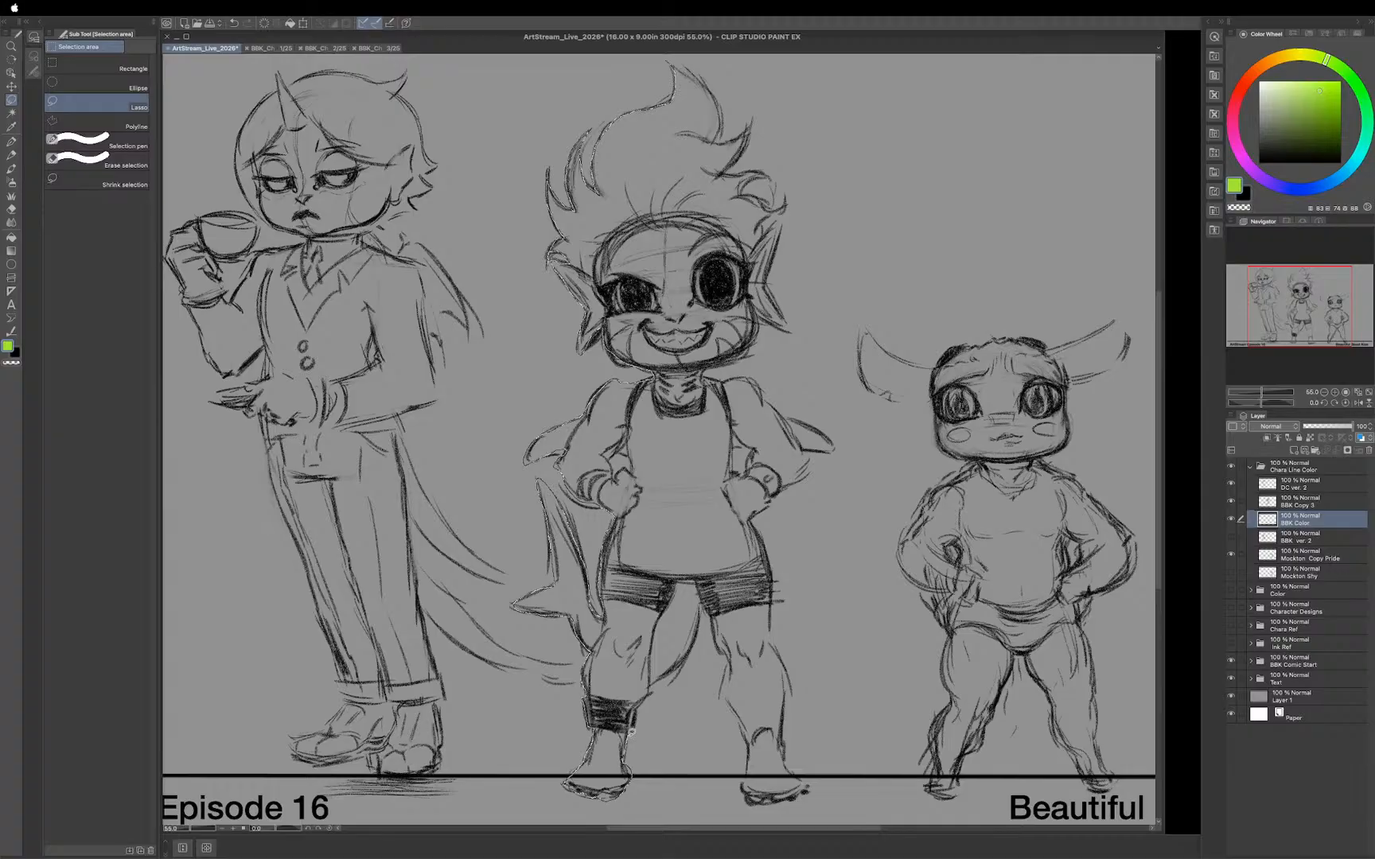
{"action": "mouse_move", "coordinate": [639, 704]}
{"action": "left_mouse_down"}
{"action": "mouse_move", "coordinate": [693, 647]}
{"action": "mouse_move", "coordinate": [705, 597]}
{"action": "mouse_move", "coordinate": [725, 653]}
{"action": "mouse_move", "coordinate": [719, 690]}
{"action": "mouse_move", "coordinate": [752, 741]}
{"action": "mouse_move", "coordinate": [743, 786]}
{"action": "mouse_move", "coordinate": [791, 799]}
{"action": "mouse_move", "coordinate": [808, 786]}
{"action": "mouse_move", "coordinate": [785, 750]}
{"action": "mouse_move", "coordinate": [789, 670]}
{"action": "mouse_move", "coordinate": [754, 522]}
{"action": "mouse_move", "coordinate": [806, 450]}
{"action": "mouse_move", "coordinate": [835, 447]}
{"action": "mouse_move", "coordinate": [752, 372]}
{"action": "mouse_move", "coordinate": [707, 370]}
{"action": "mouse_move", "coordinate": [744, 353]}
{"action": "mouse_move", "coordinate": [760, 320]}
{"action": "mouse_move", "coordinate": [787, 327]}
{"action": "mouse_move", "coordinate": [769, 279]}
{"action": "mouse_move", "coordinate": [785, 218]}
{"action": "mouse_move", "coordinate": [760, 224]}
{"action": "mouse_move", "coordinate": [789, 203]}
{"action": "mouse_move", "coordinate": [742, 191]}
{"action": "mouse_move", "coordinate": [772, 181]}
{"action": "mouse_move", "coordinate": [752, 167]}
{"action": "mouse_move", "coordinate": [720, 173]}
{"action": "mouse_move", "coordinate": [753, 117]}
{"action": "mouse_move", "coordinate": [725, 138]}
{"action": "mouse_move", "coordinate": [719, 101]}
{"action": "mouse_move", "coordinate": [666, 64]}
{"action": "left_mouse_up"}
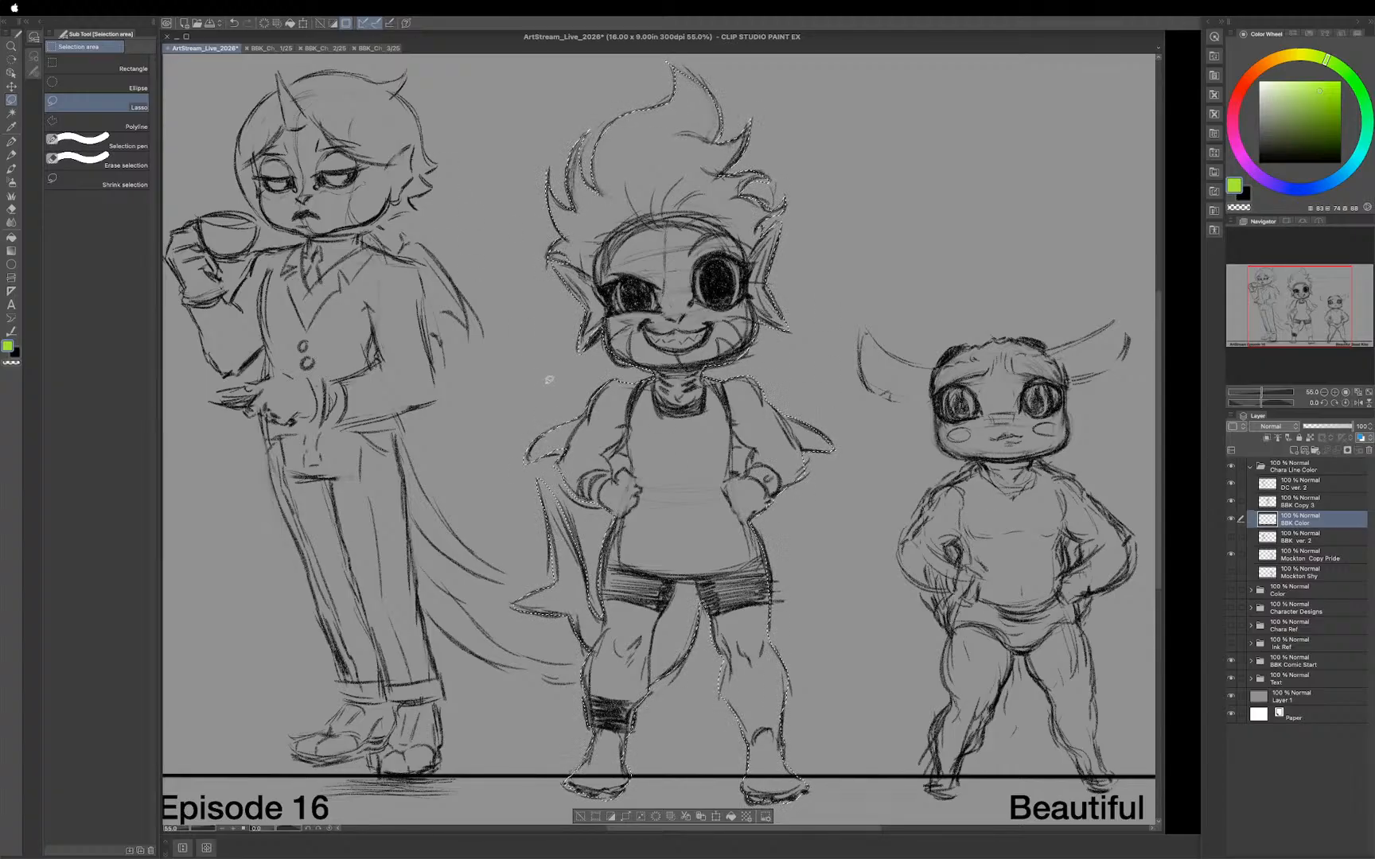
Step: Show the Character Designs folder with only its colored character reference by hiding DC 2 Copy, Mockton Copy Pride Early and BBK Early Good
{"action": "key", "text": "b"}
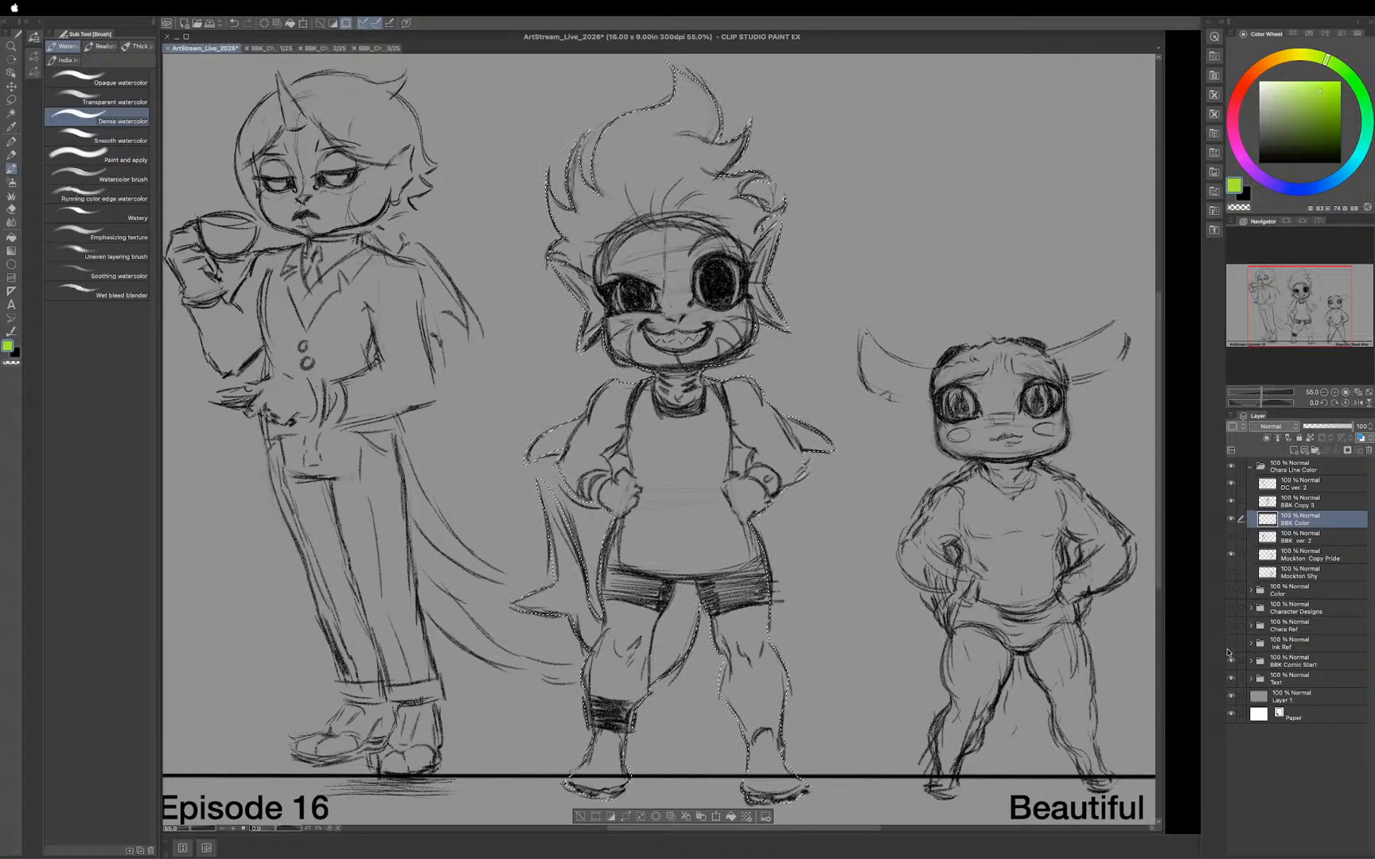
{"action": "left_click", "coordinate": [1250, 661]}
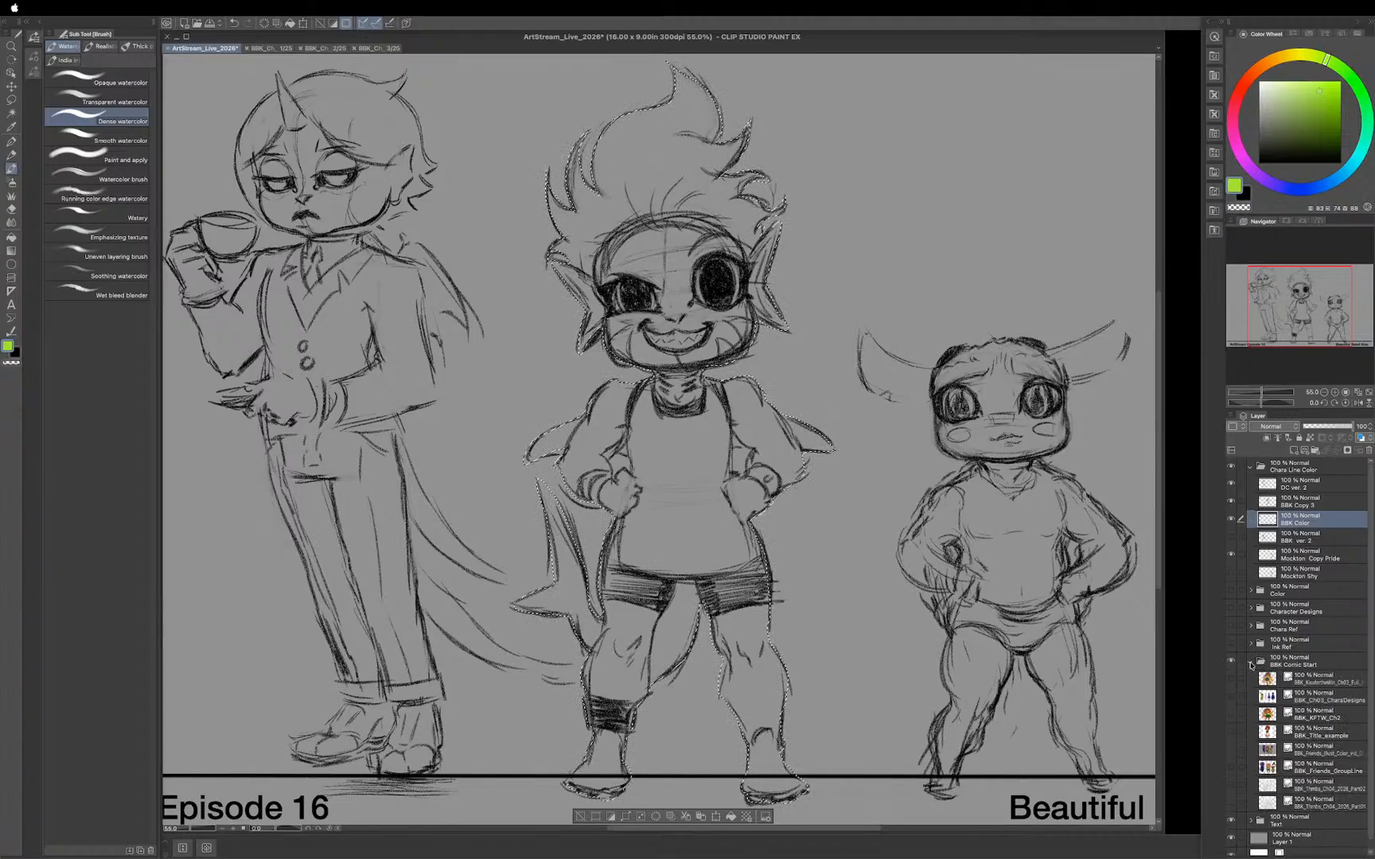
{"action": "left_click", "coordinate": [1251, 662]}
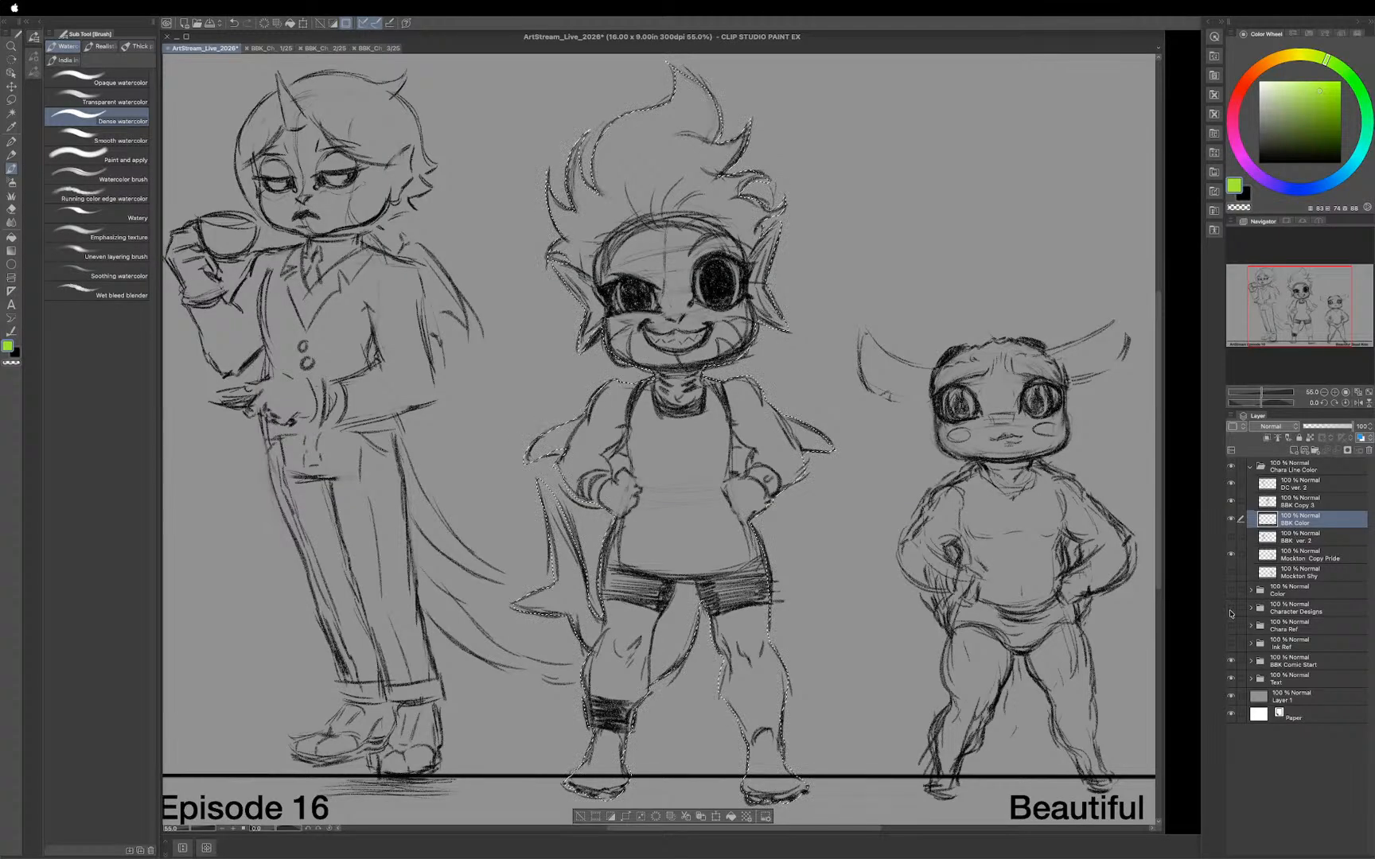
{"action": "left_click", "coordinate": [1230, 609]}
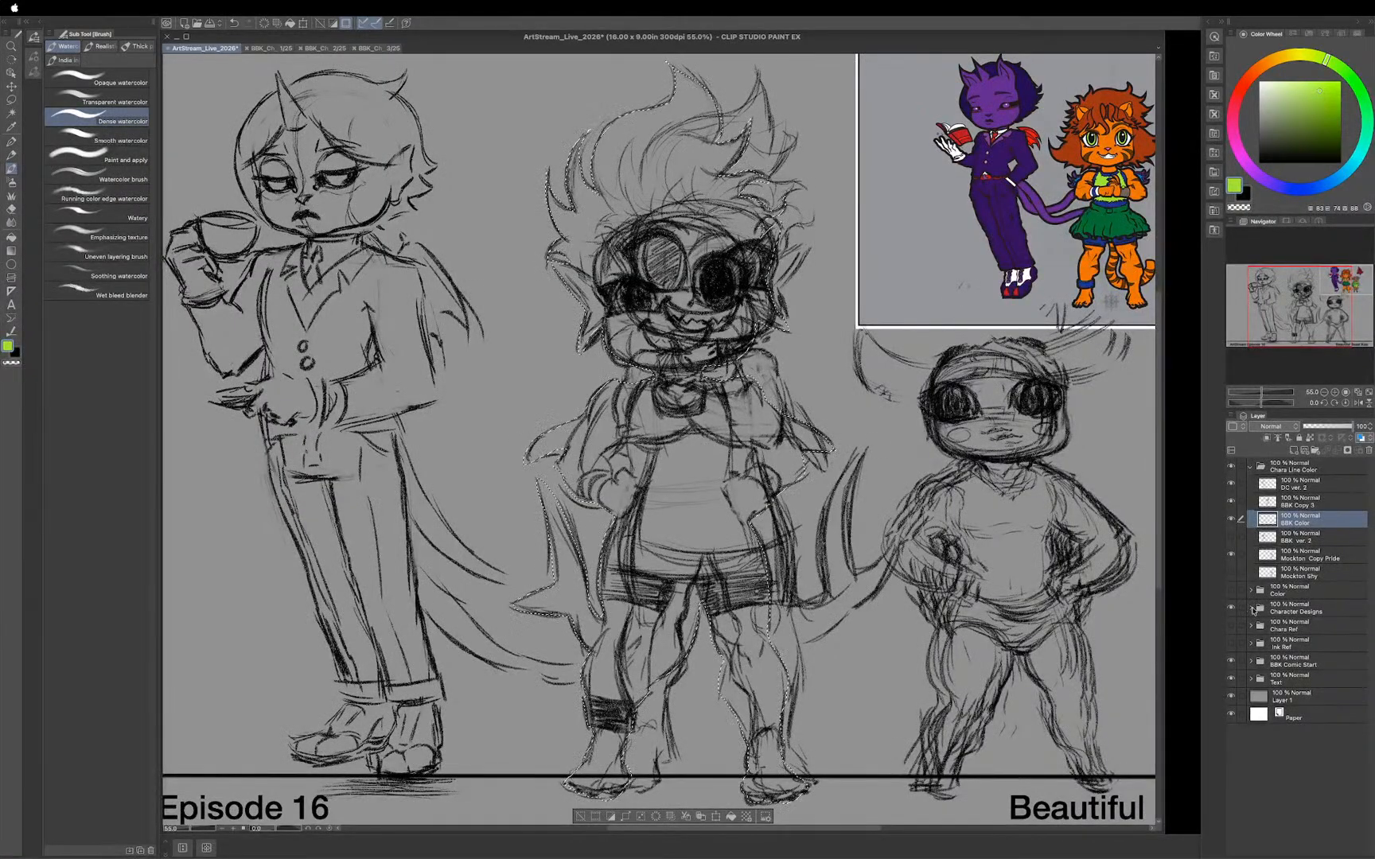
{"action": "left_click", "coordinate": [1251, 609]}
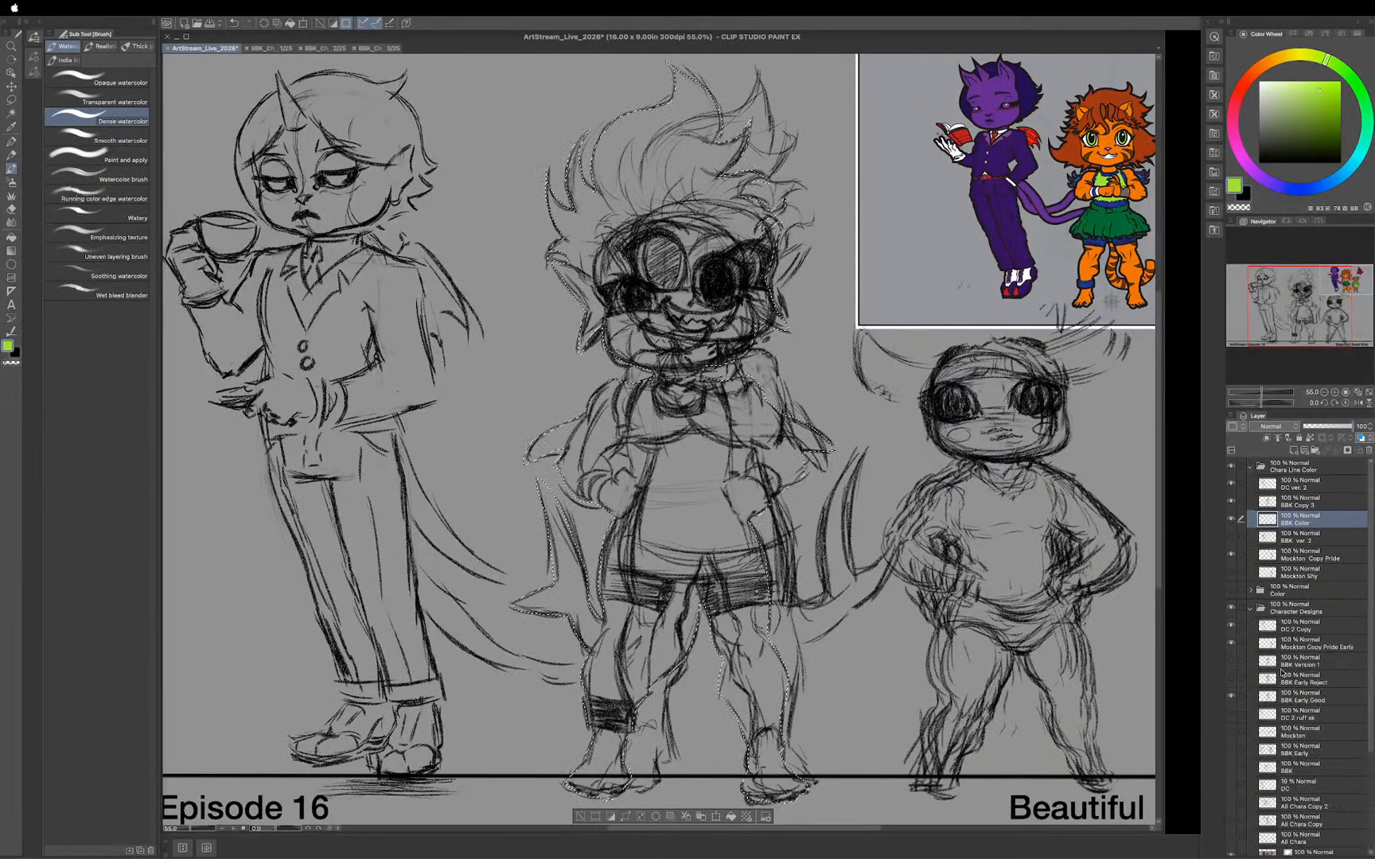
{"action": "left_click", "coordinate": [1231, 627]}
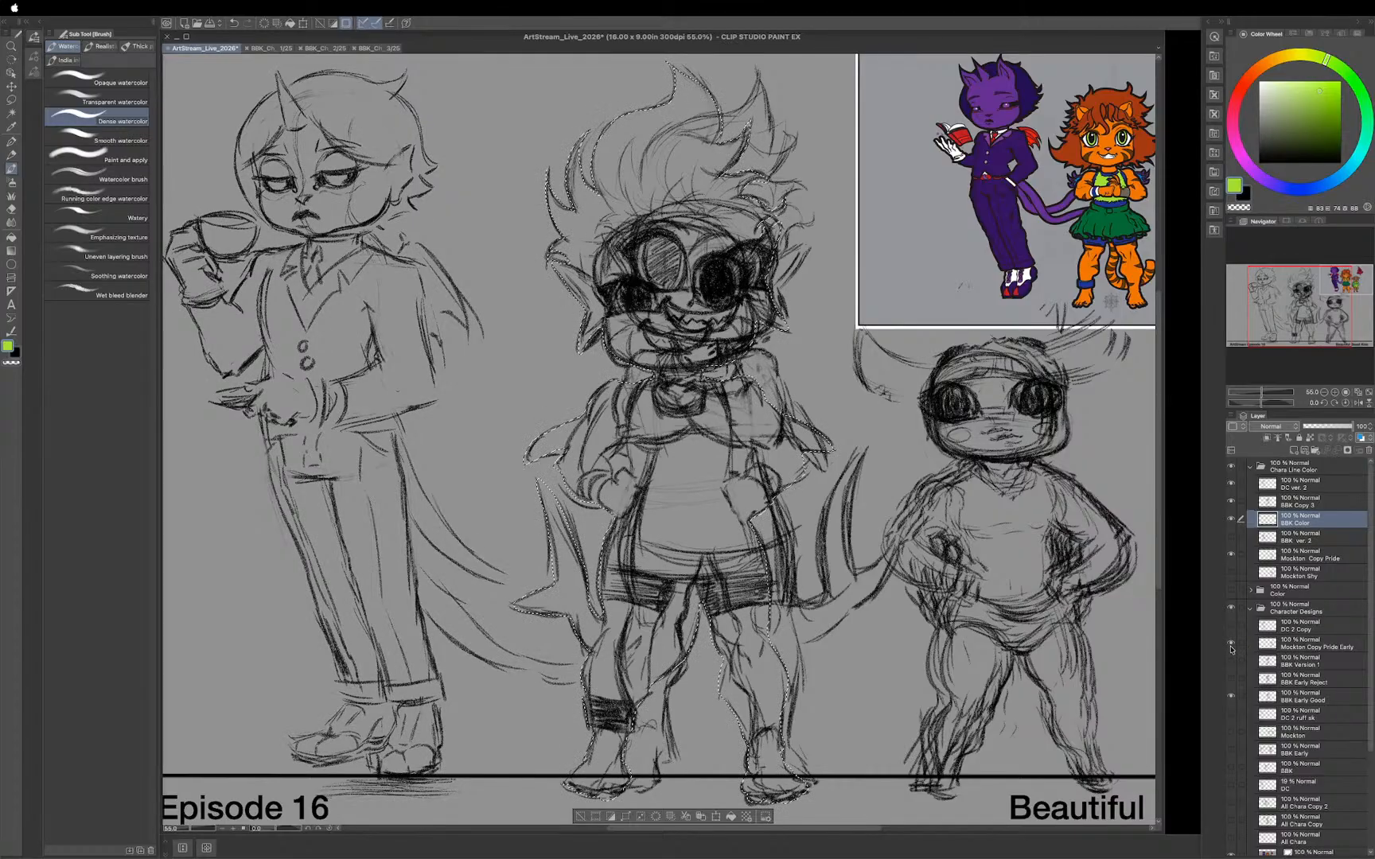
{"action": "left_click", "coordinate": [1231, 696]}
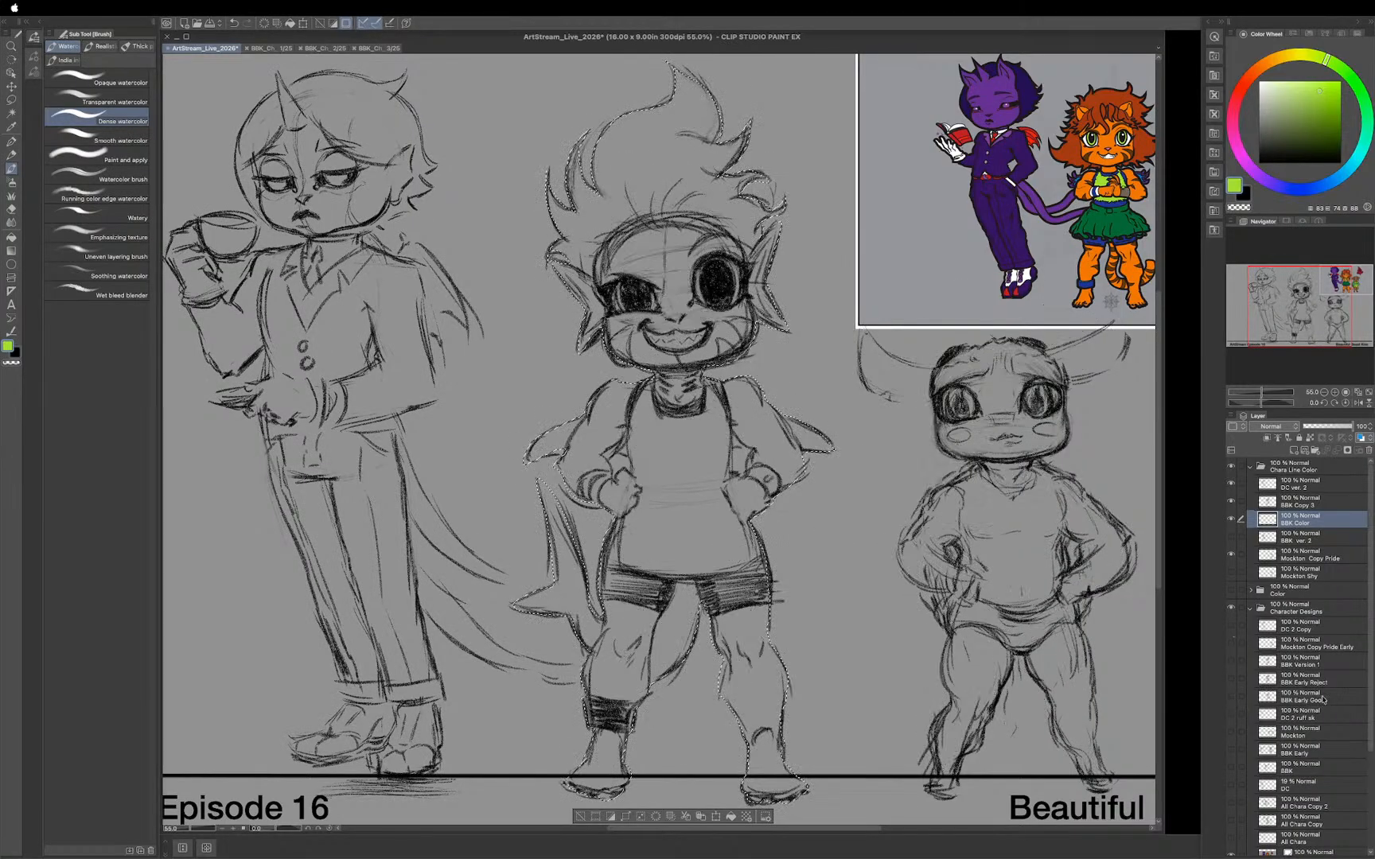
{"action": "scroll", "coordinate": [1369, 654], "scroll_direction": "down", "scroll_amount": 5}
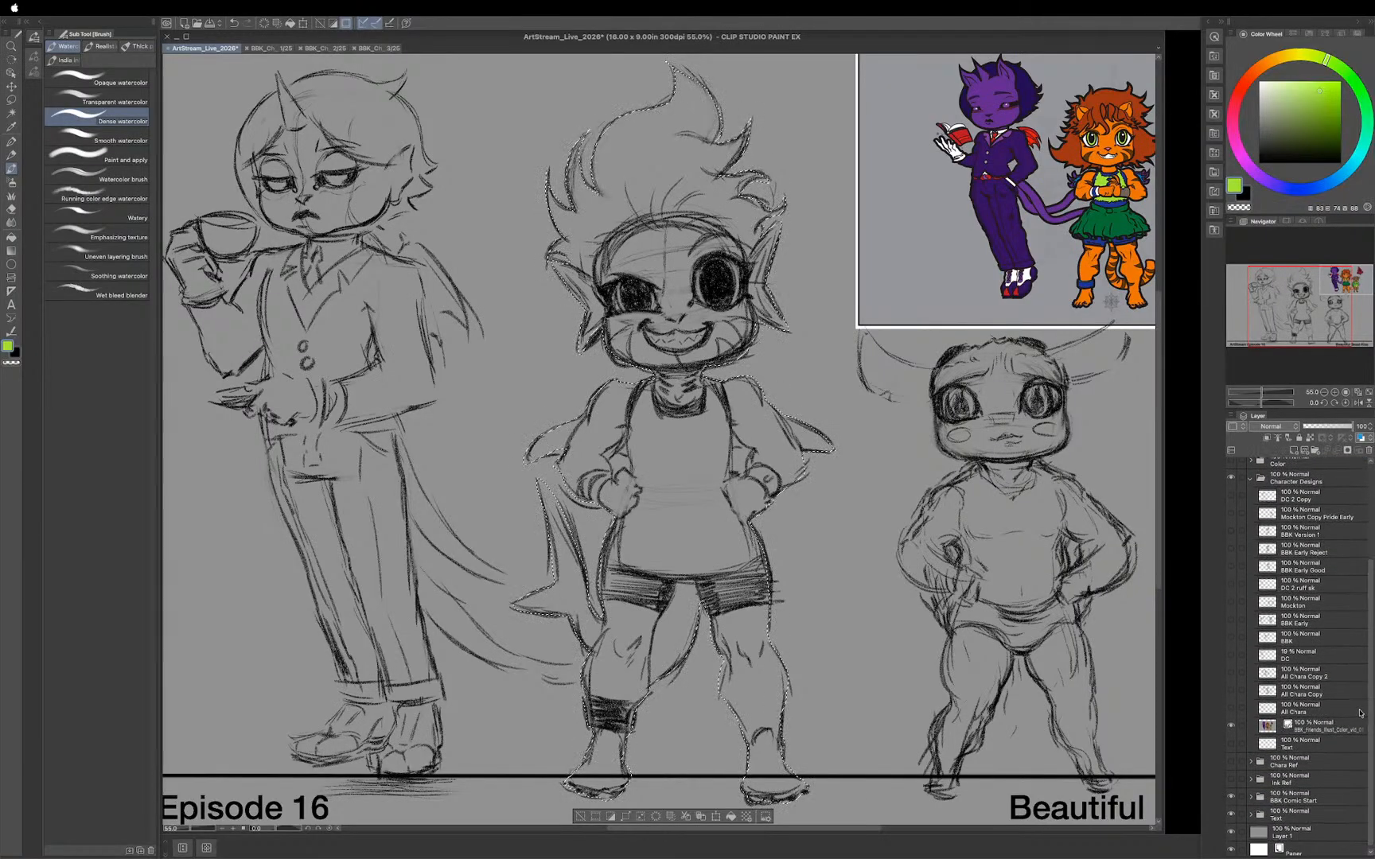
{"action": "scroll", "coordinate": [1305, 700], "scroll_direction": "up", "scroll_amount": 5}
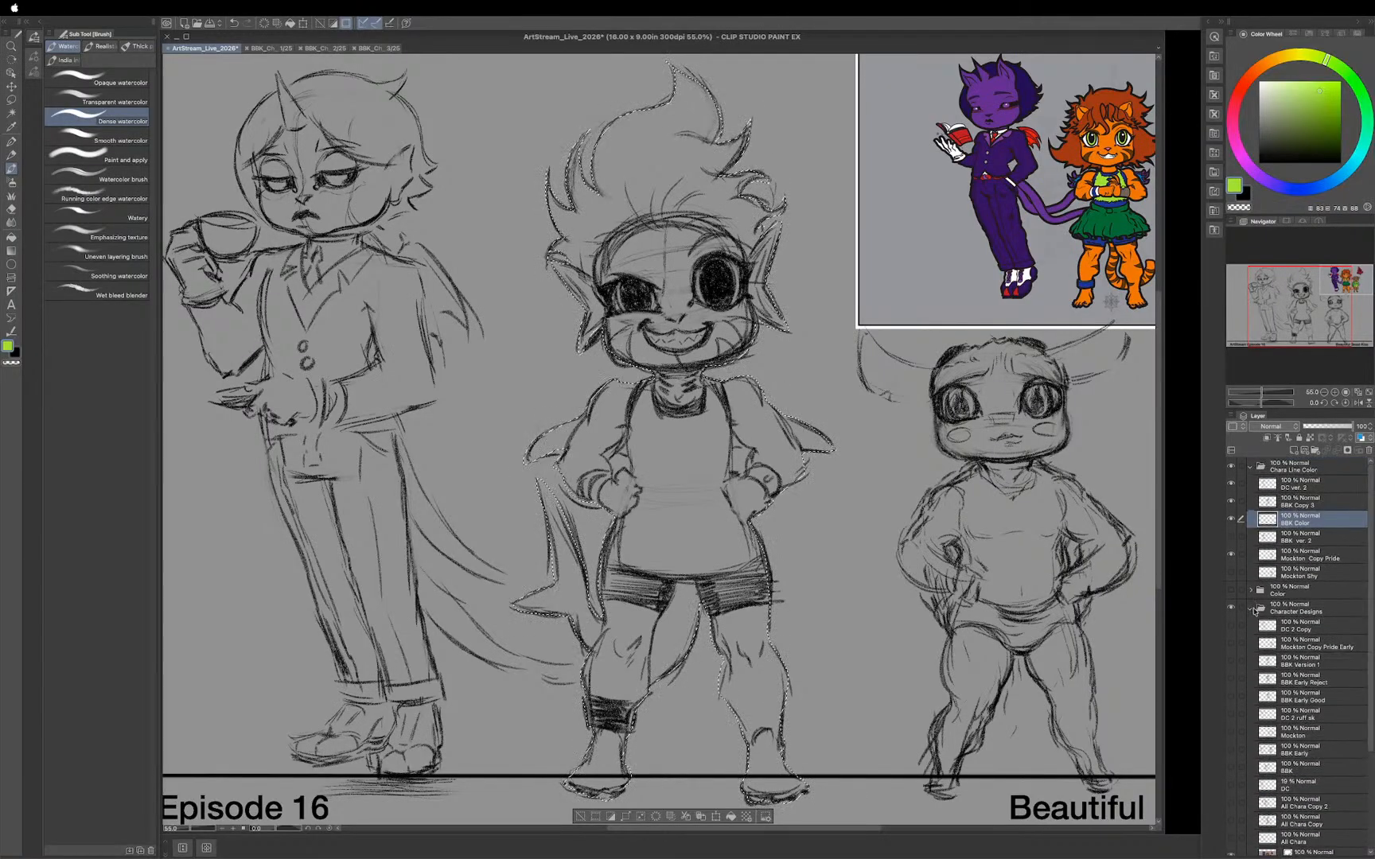
{"action": "left_click", "coordinate": [1253, 608]}
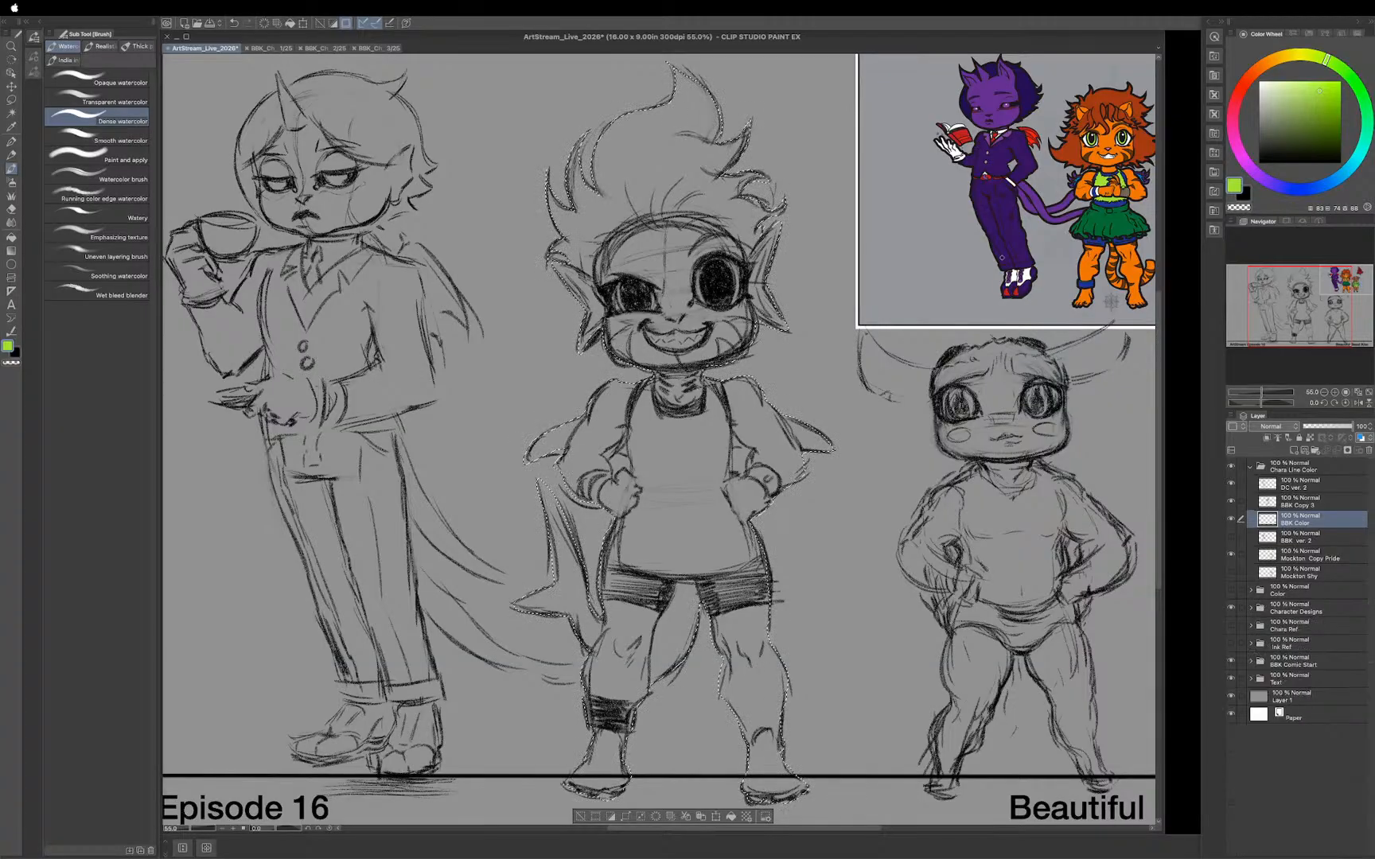
Step: Sample the orange body color of the tiger character in the reference image and return to the Dense watercolor brush
{"action": "left_click_drag", "start_coordinate": [1062, 266], "coordinate": [990, 249]}
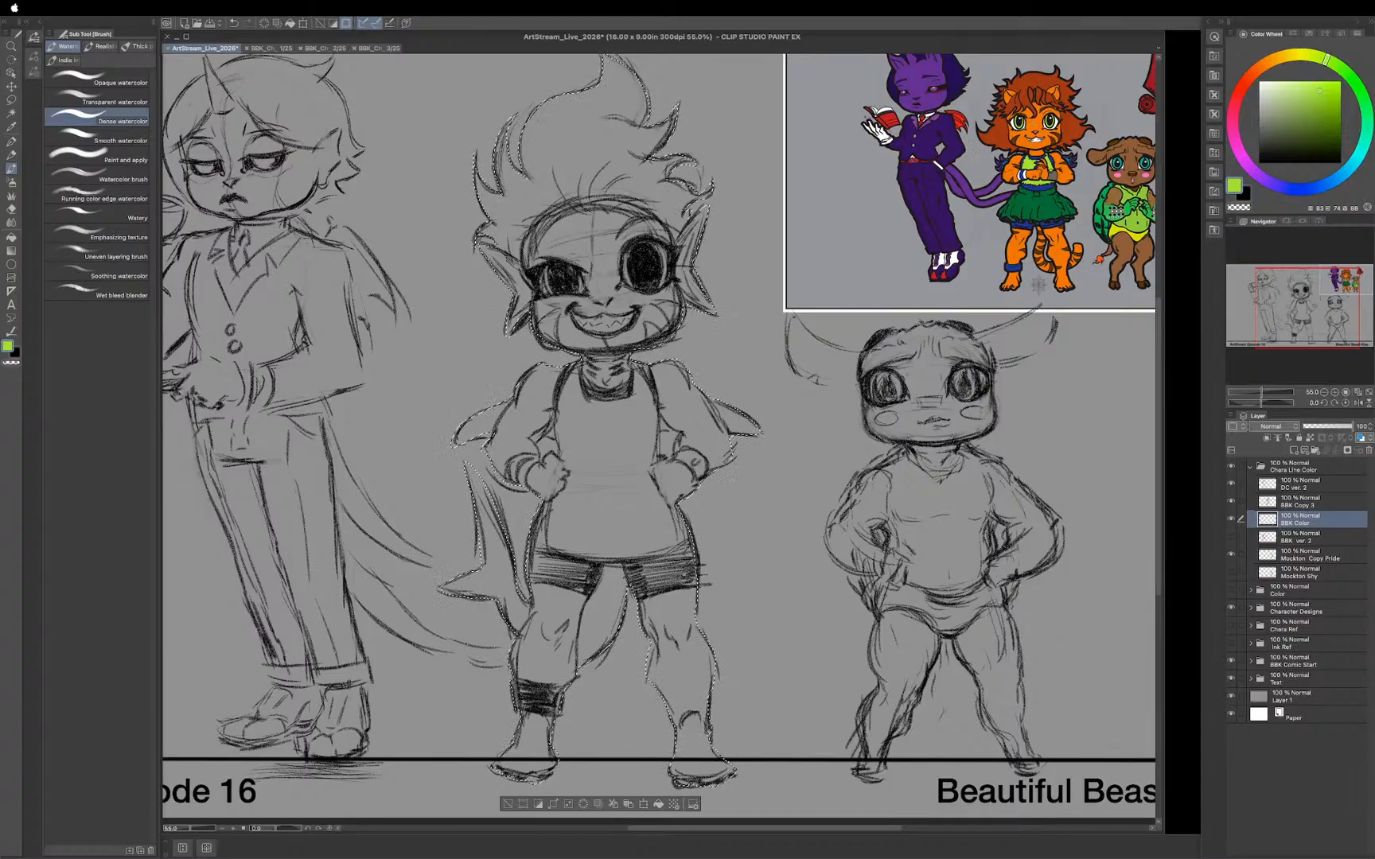
{"action": "key", "text": "i"}
{"action": "left_click", "coordinate": [1038, 285]}
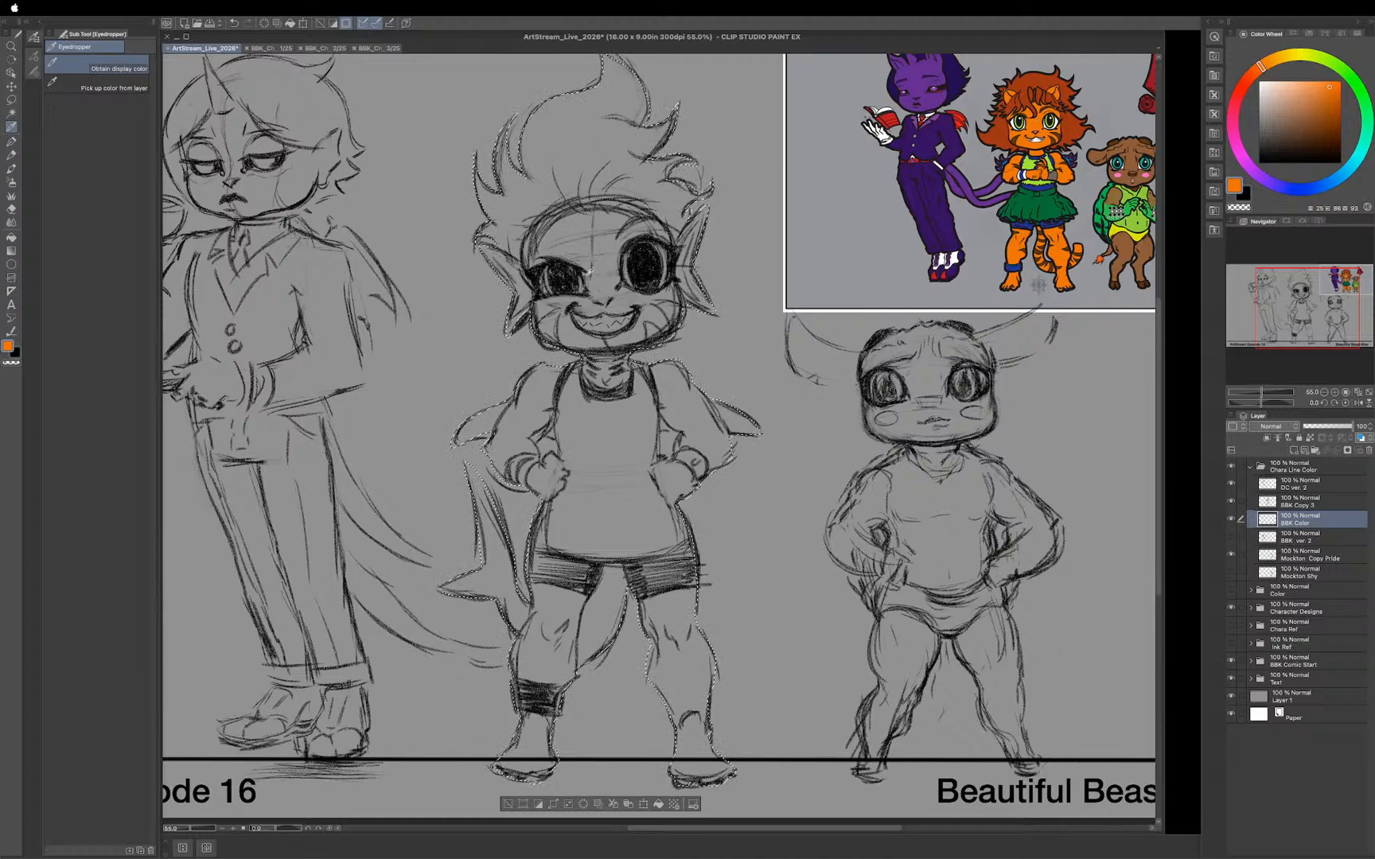
{"action": "key", "text": "b"}
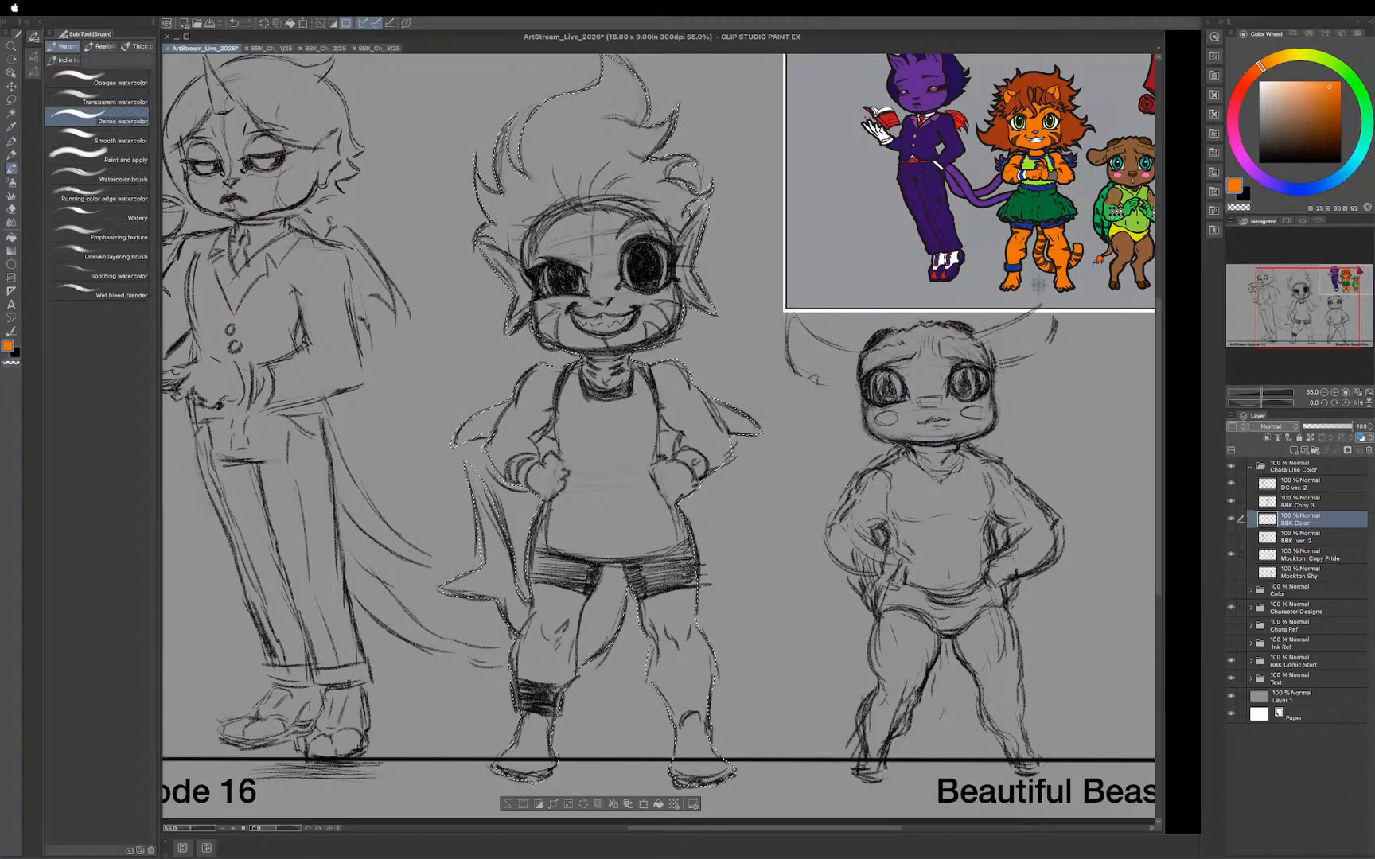
Step: Paint the selected BBK figure orange on the BBK Color layer and choose a slightly darker orange for the face
{"action": "left_click_drag", "start_coordinate": [758, 241], "coordinate": [763, 268]}
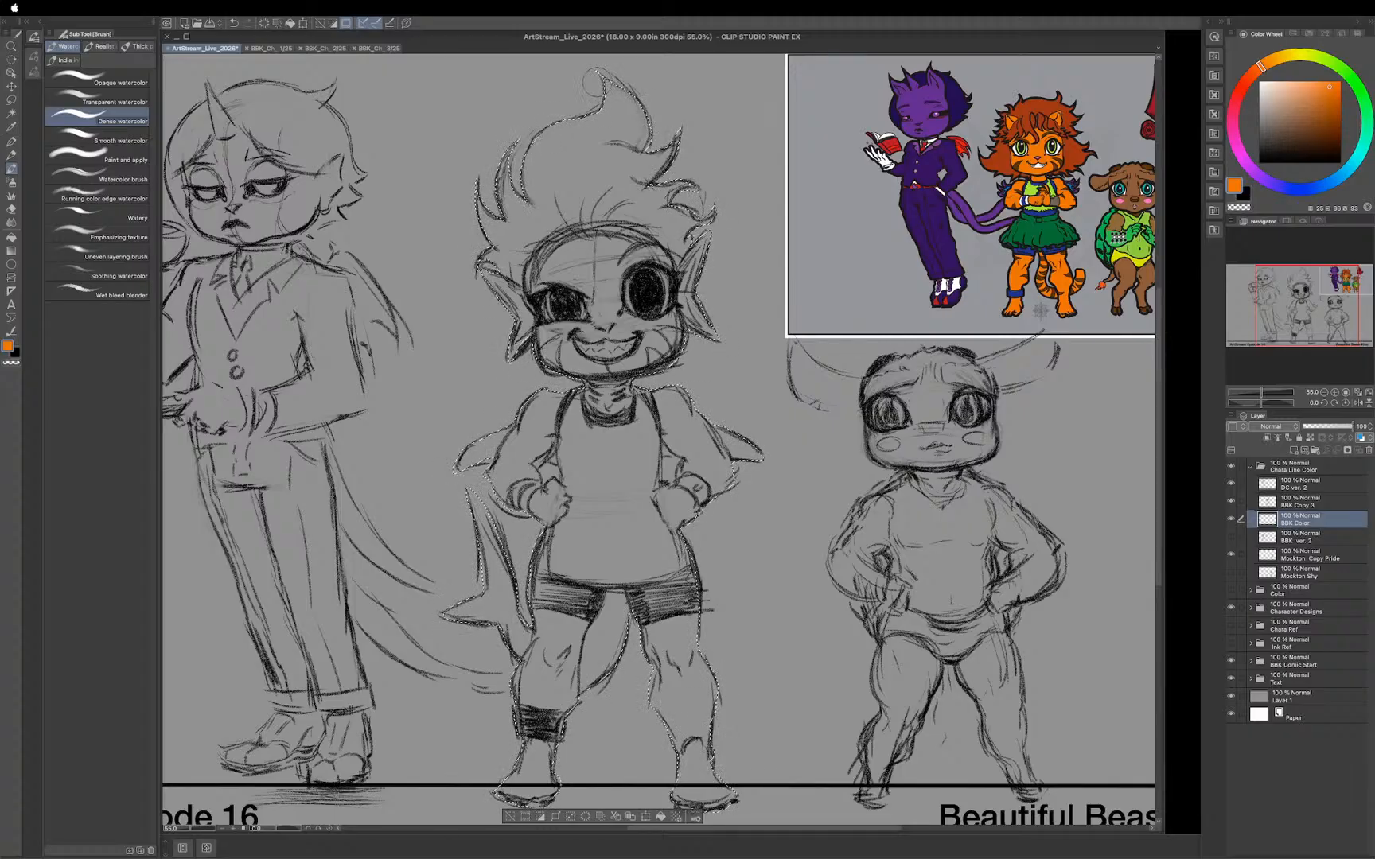
{"action": "mouse_move", "coordinate": [630, 80]}
{"action": "left_mouse_down"}
{"action": "mouse_move", "coordinate": [551, 132]}
{"action": "mouse_move", "coordinate": [522, 163]}
{"action": "mouse_move", "coordinate": [608, 154]}
{"action": "mouse_move", "coordinate": [545, 186]}
{"action": "mouse_move", "coordinate": [648, 175]}
{"action": "mouse_move", "coordinate": [626, 165]}
{"action": "mouse_move", "coordinate": [494, 248]}
{"action": "mouse_move", "coordinate": [494, 277]}
{"action": "mouse_move", "coordinate": [477, 273]}
{"action": "mouse_move", "coordinate": [620, 245]}
{"action": "mouse_move", "coordinate": [515, 240]}
{"action": "mouse_move", "coordinate": [737, 216]}
{"action": "mouse_move", "coordinate": [498, 296]}
{"action": "mouse_move", "coordinate": [523, 309]}
{"action": "mouse_move", "coordinate": [611, 281]}
{"action": "mouse_move", "coordinate": [506, 329]}
{"action": "mouse_move", "coordinate": [721, 314]}
{"action": "mouse_move", "coordinate": [498, 383]}
{"action": "mouse_move", "coordinate": [695, 366]}
{"action": "mouse_move", "coordinate": [502, 445]}
{"action": "mouse_move", "coordinate": [702, 450]}
{"action": "mouse_move", "coordinate": [698, 468]}
{"action": "mouse_move", "coordinate": [595, 464]}
{"action": "mouse_move", "coordinate": [571, 439]}
{"action": "mouse_move", "coordinate": [509, 445]}
{"action": "mouse_move", "coordinate": [727, 517]}
{"action": "mouse_move", "coordinate": [624, 550]}
{"action": "mouse_move", "coordinate": [561, 641]}
{"action": "left_mouse_up"}
{"action": "mouse_move", "coordinate": [532, 692]}
{"action": "left_mouse_down"}
{"action": "mouse_move", "coordinate": [505, 735]}
{"action": "mouse_move", "coordinate": [568, 752]}
{"action": "mouse_move", "coordinate": [556, 775]}
{"action": "mouse_move", "coordinate": [692, 765]}
{"action": "mouse_move", "coordinate": [734, 791]}
{"action": "mouse_move", "coordinate": [664, 785]}
{"action": "mouse_move", "coordinate": [705, 705]}
{"action": "left_mouse_up"}
{"action": "mouse_move", "coordinate": [640, 619]}
{"action": "left_mouse_down"}
{"action": "mouse_move", "coordinate": [521, 592]}
{"action": "mouse_move", "coordinate": [457, 469]}
{"action": "mouse_move", "coordinate": [430, 608]}
{"action": "mouse_move", "coordinate": [529, 573]}
{"action": "left_mouse_up"}
{"action": "left_click", "coordinate": [1325, 94]}
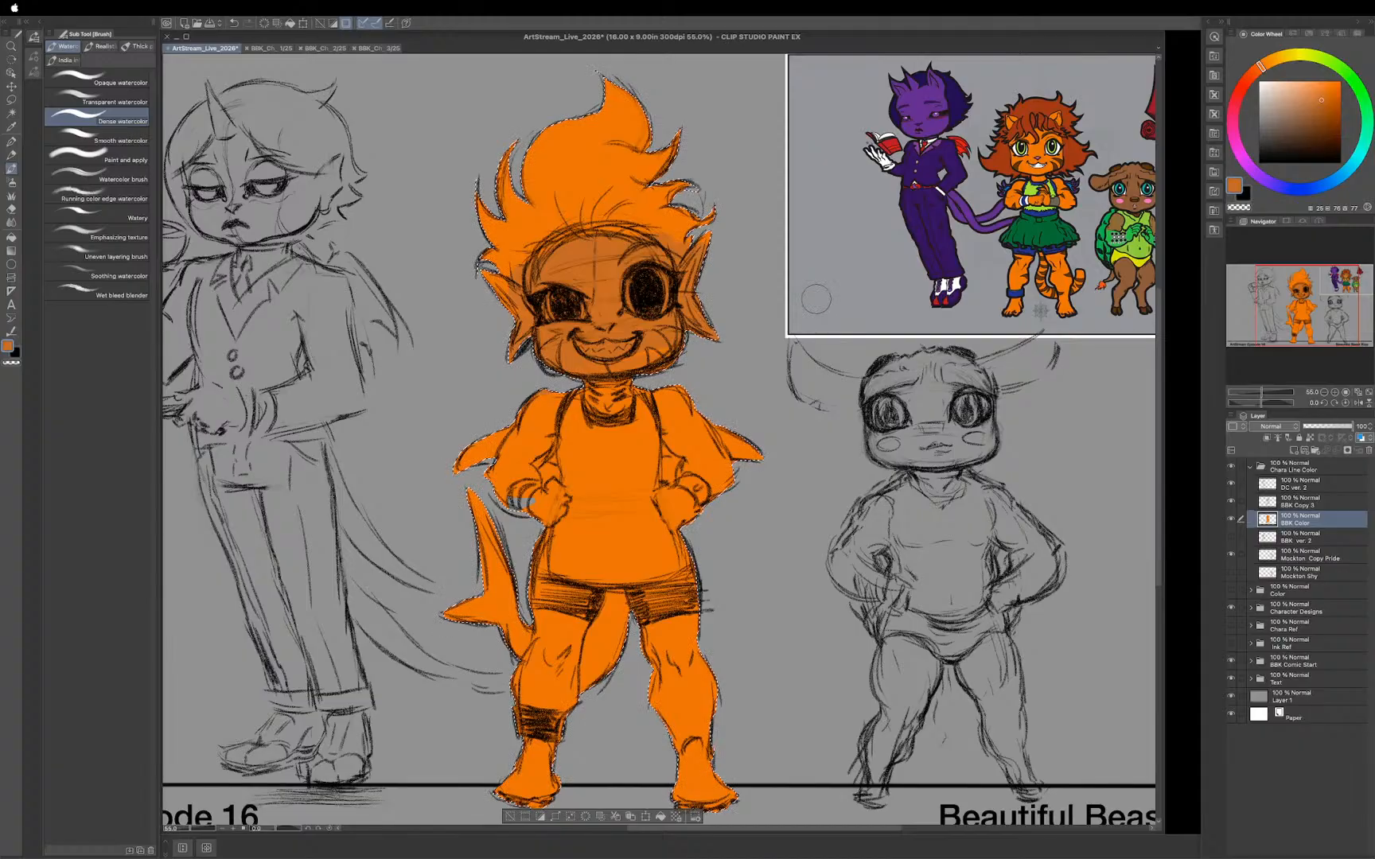
Step: Undo the darker face paint and try a slightly adjusted orange over the figure's hair, face and upper chest
{"action": "key", "text": "ctrl+z"}
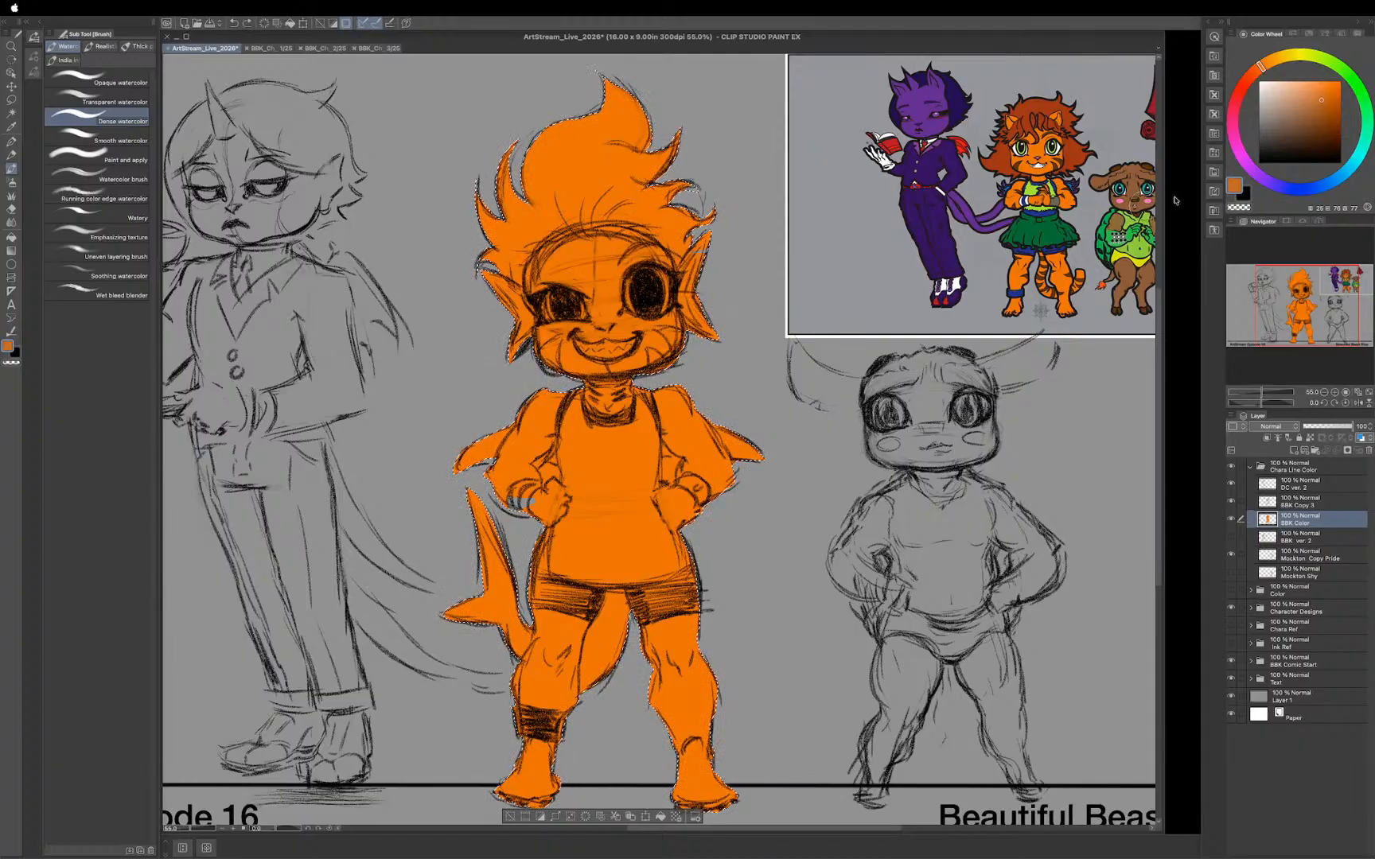
{"action": "left_click", "coordinate": [1325, 91]}
{"action": "left_click", "coordinate": [1328, 93]}
{"action": "left_click", "coordinate": [1324, 95]}
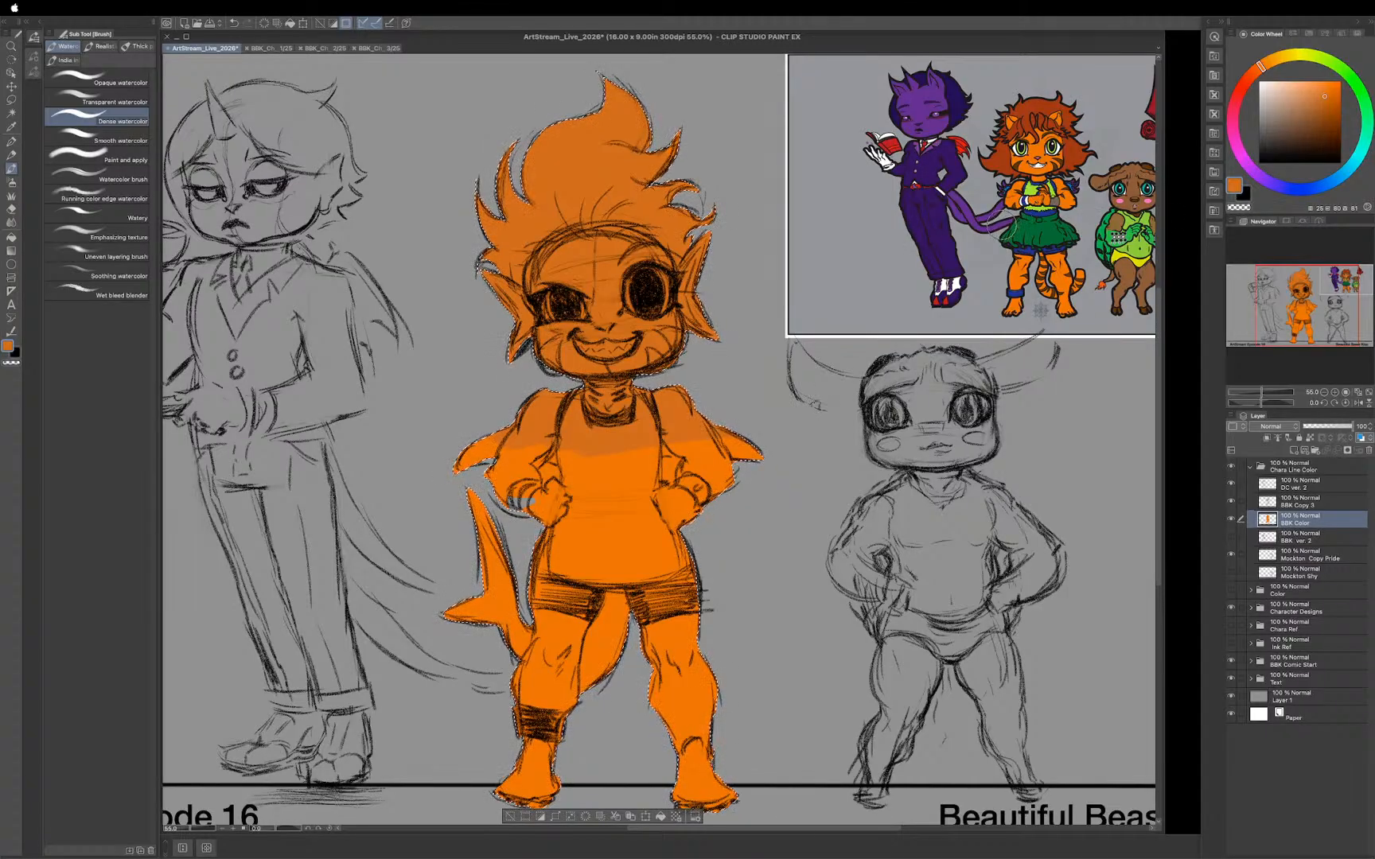
Step: Sample the bright orange from the tiger character in the reference and repaint the figure's hair, face and upper body with it
{"action": "key", "text": "i"}
{"action": "left_click", "coordinate": [1041, 145]}
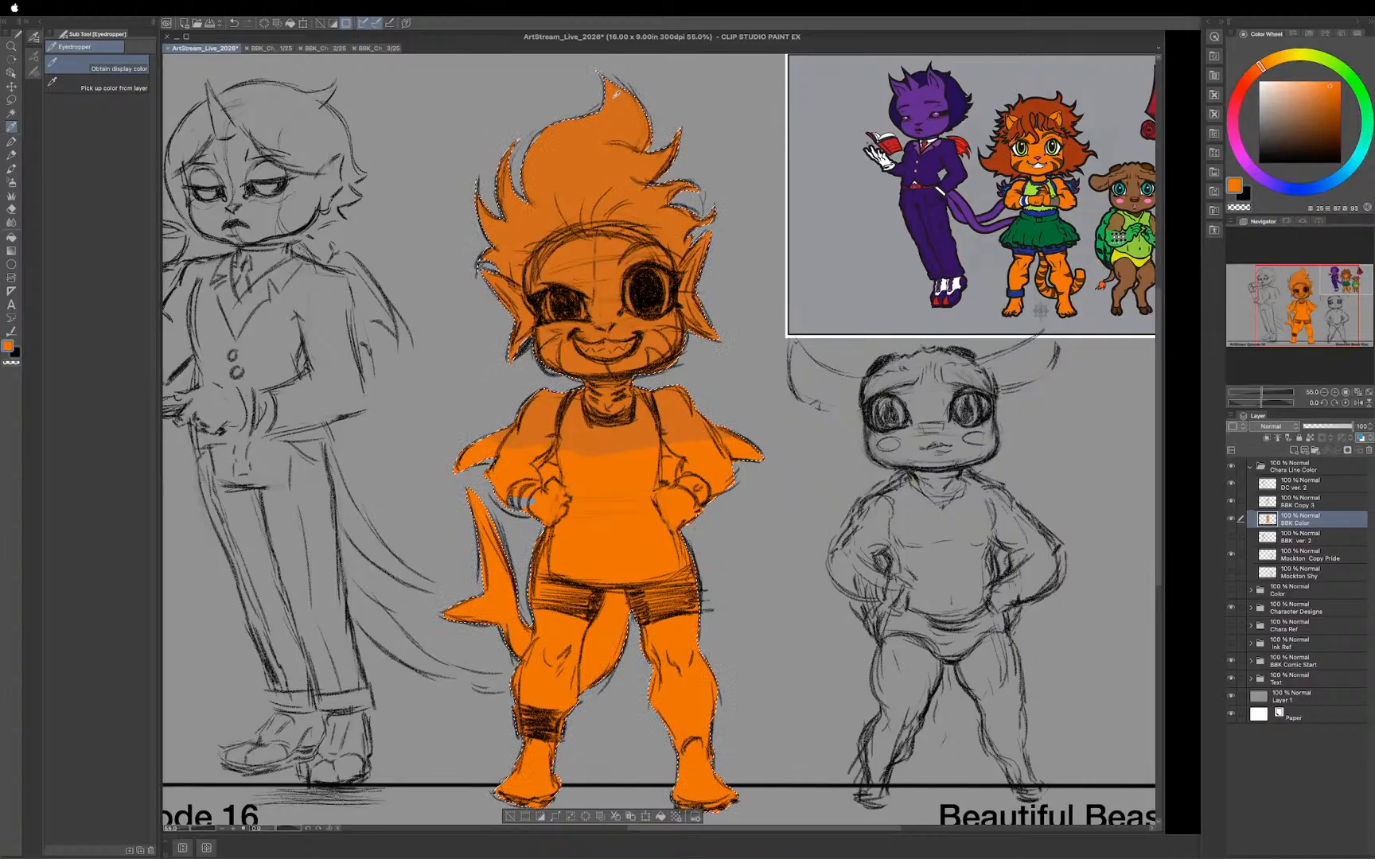
{"action": "key", "text": "b"}
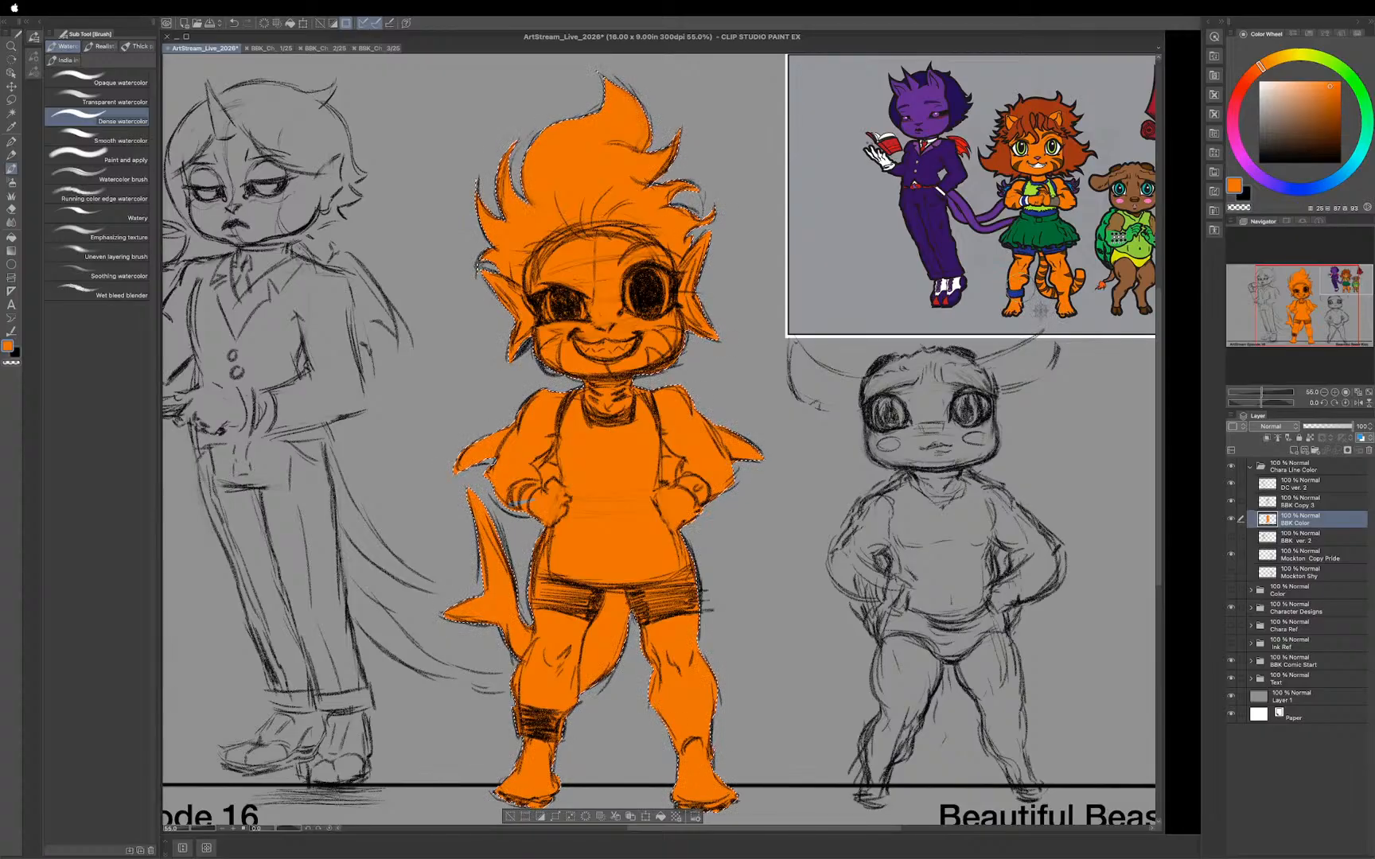
Step: Paint the fins behind both arms purple with blue accents, using the two colors sampled from the tiger character's wings
{"action": "key", "text": "i"}
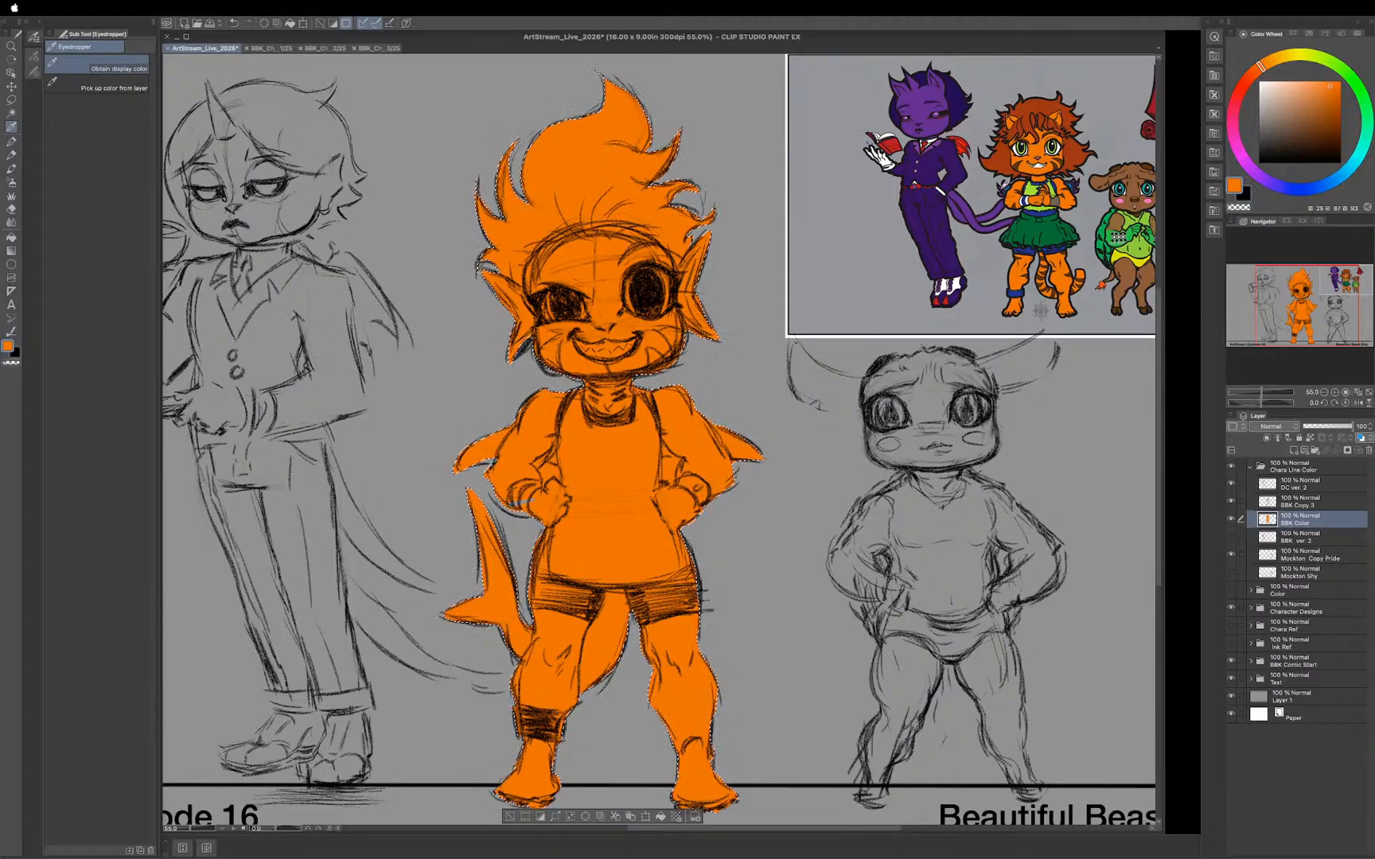
{"action": "left_click", "coordinate": [1002, 187]}
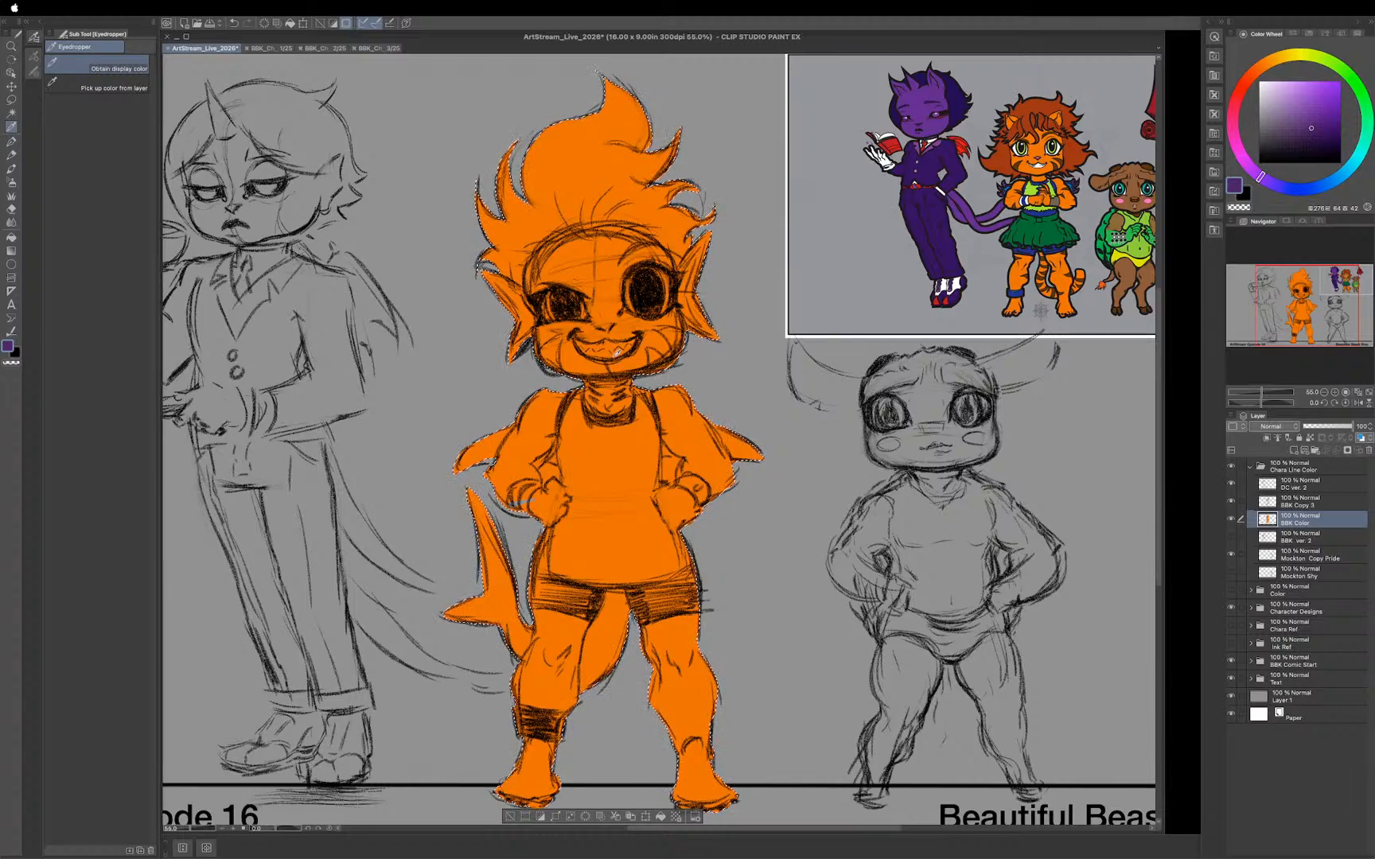
{"action": "key", "text": "b"}
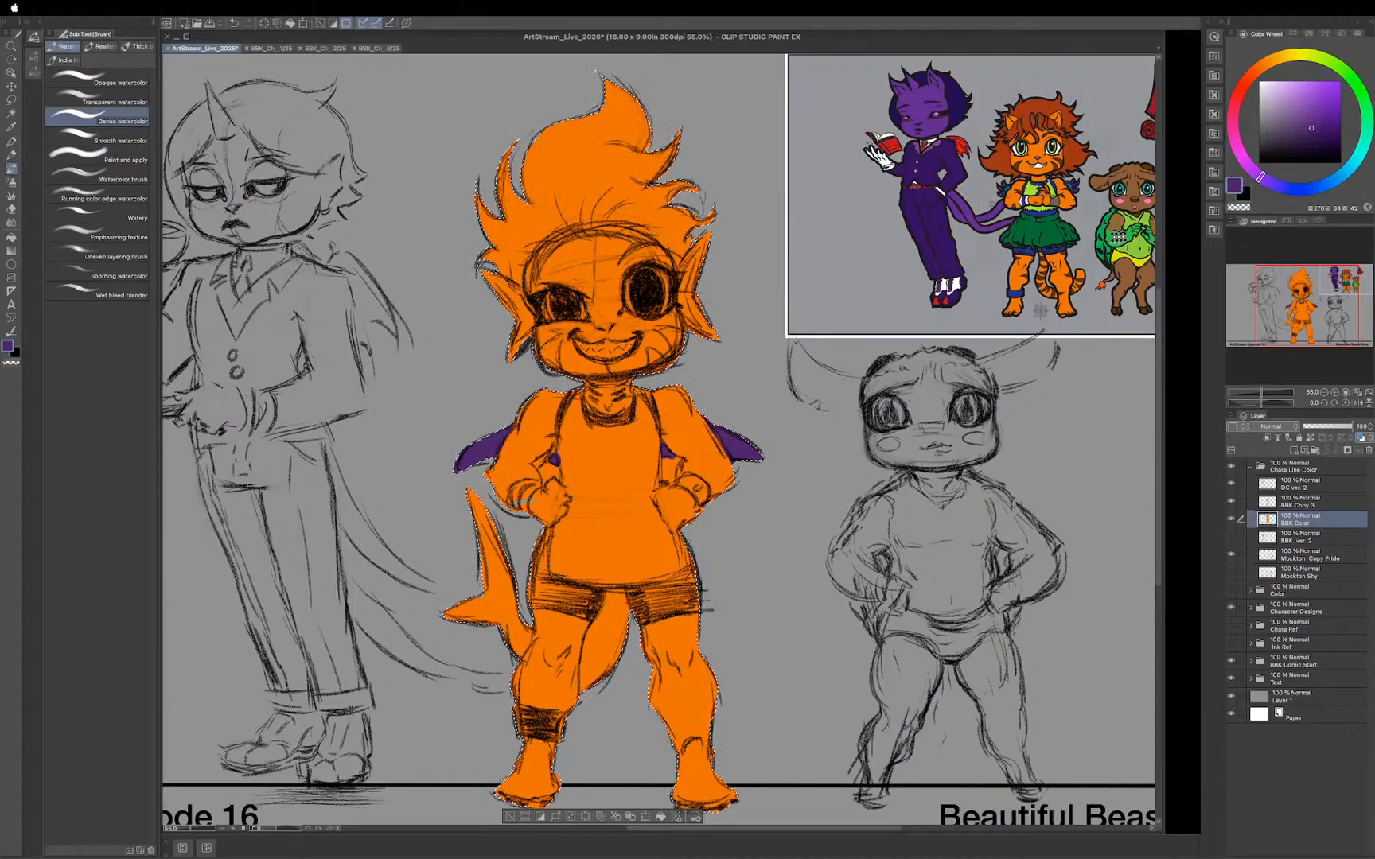
{"action": "key", "text": "i"}
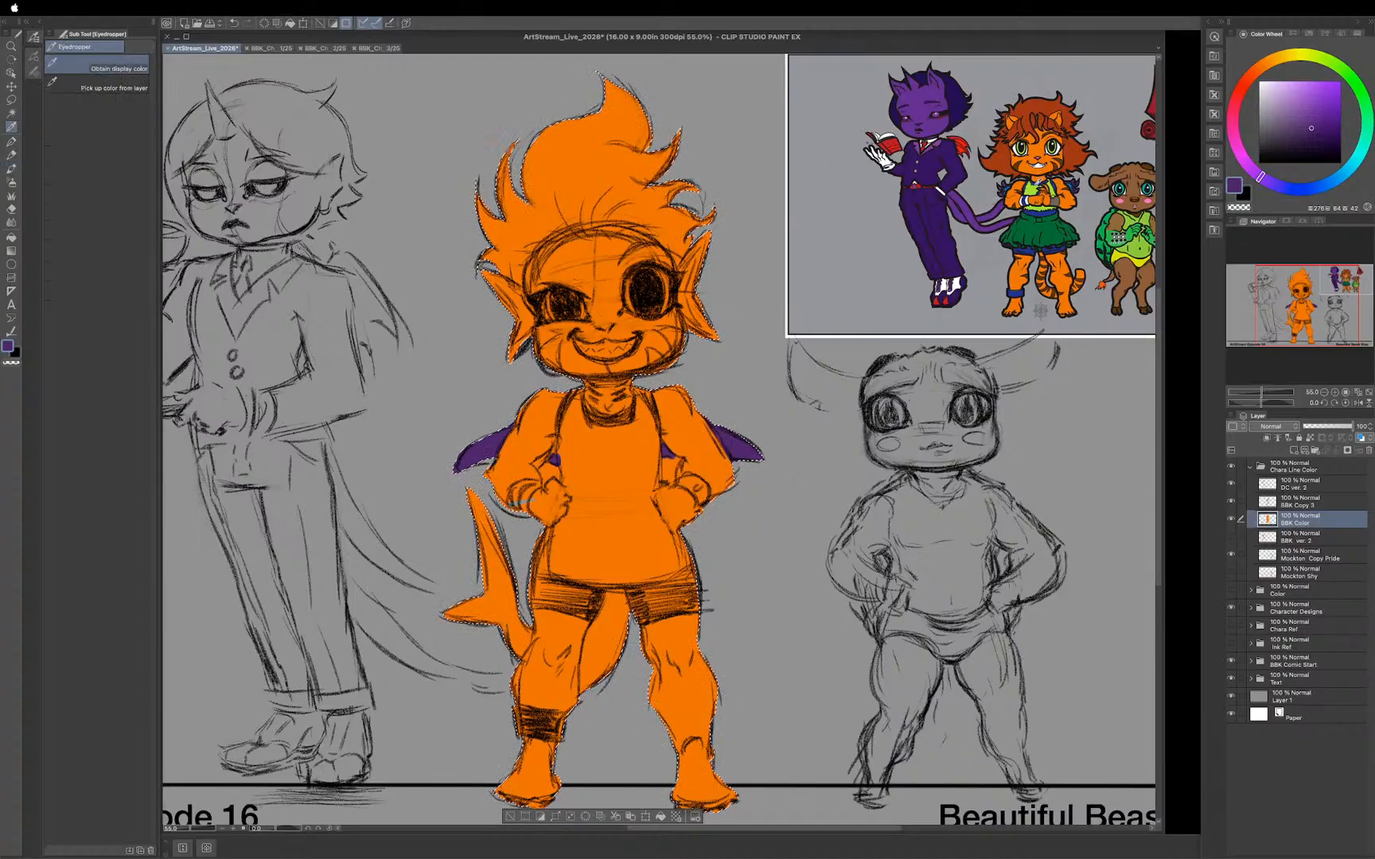
{"action": "left_click", "coordinate": [1073, 183]}
{"action": "left_click", "coordinate": [1072, 181]}
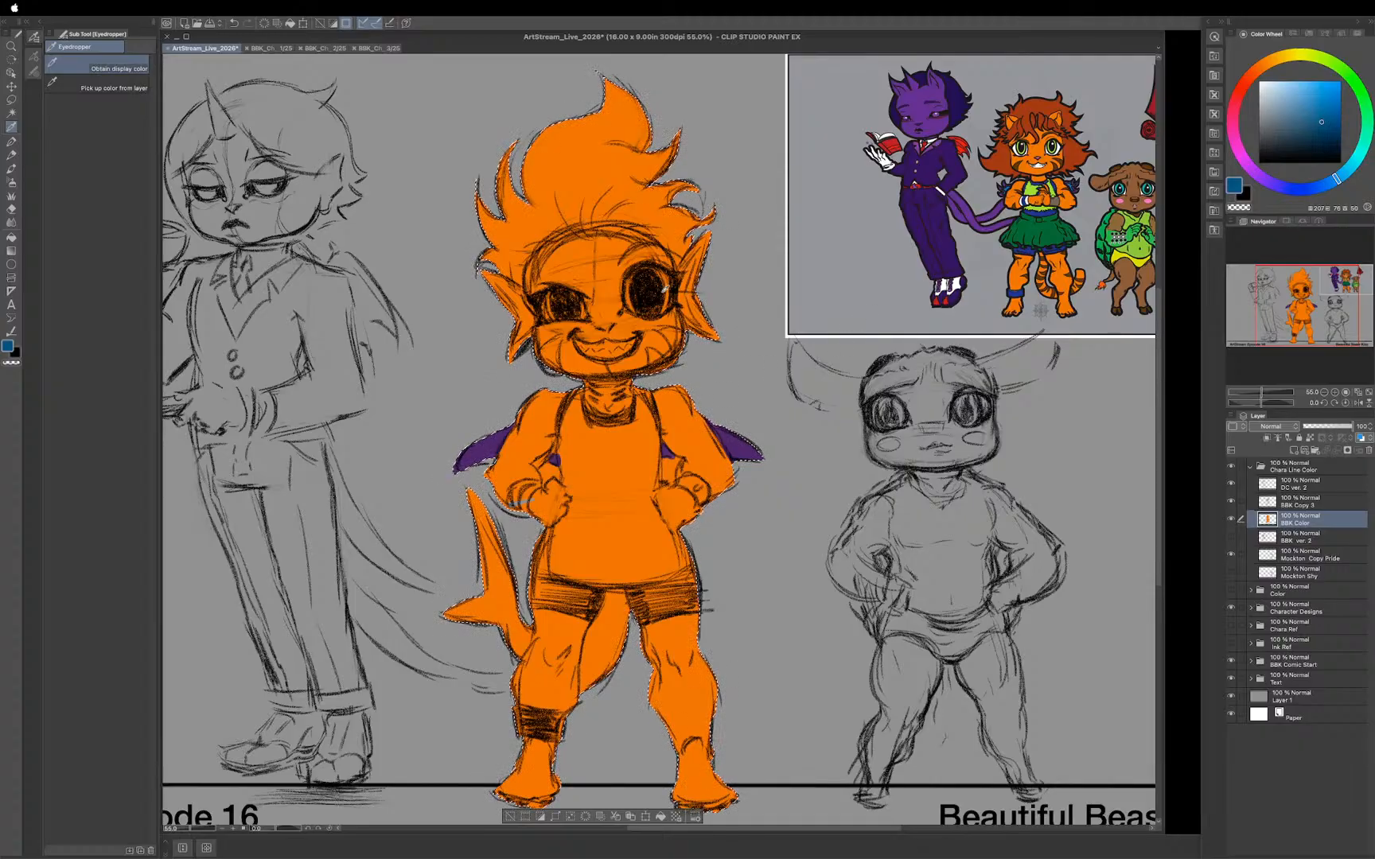
{"action": "key", "text": "b"}
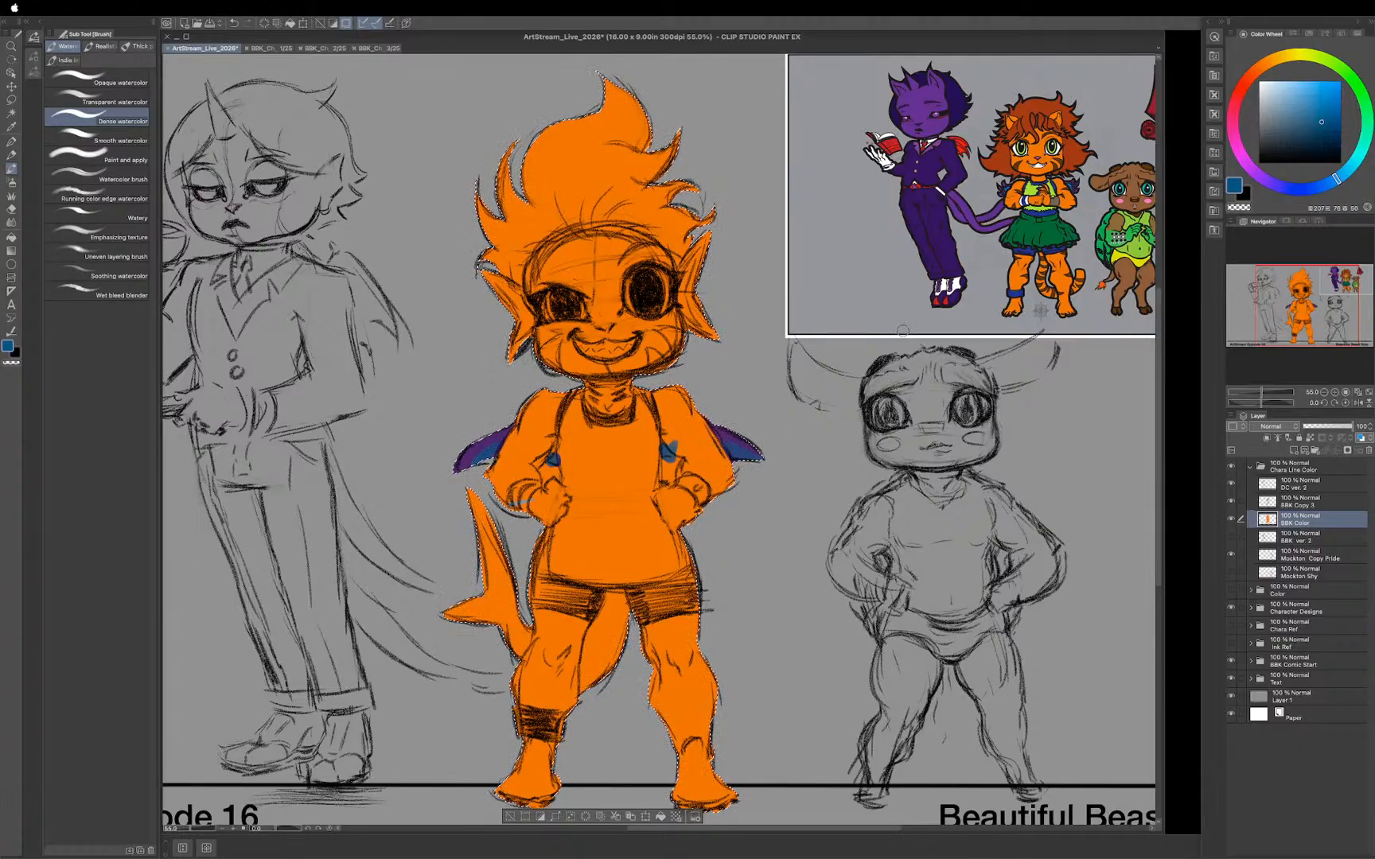
Step: Sample the tiger character's dark blue and paint the figure's tank top, shorts and leg band with the Dense watercolor brush
{"action": "key", "text": "i"}
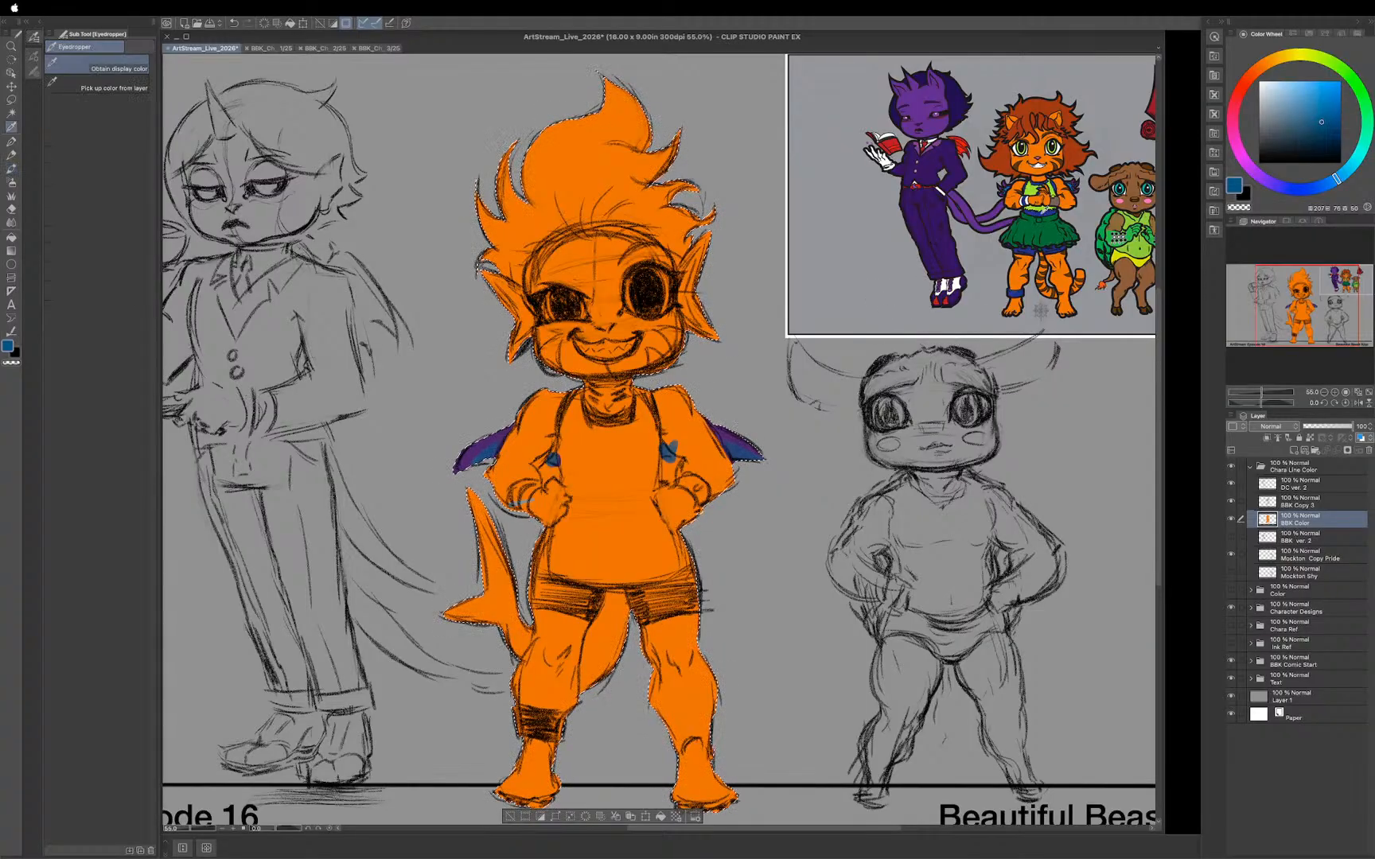
{"action": "left_click", "coordinate": [1039, 310]}
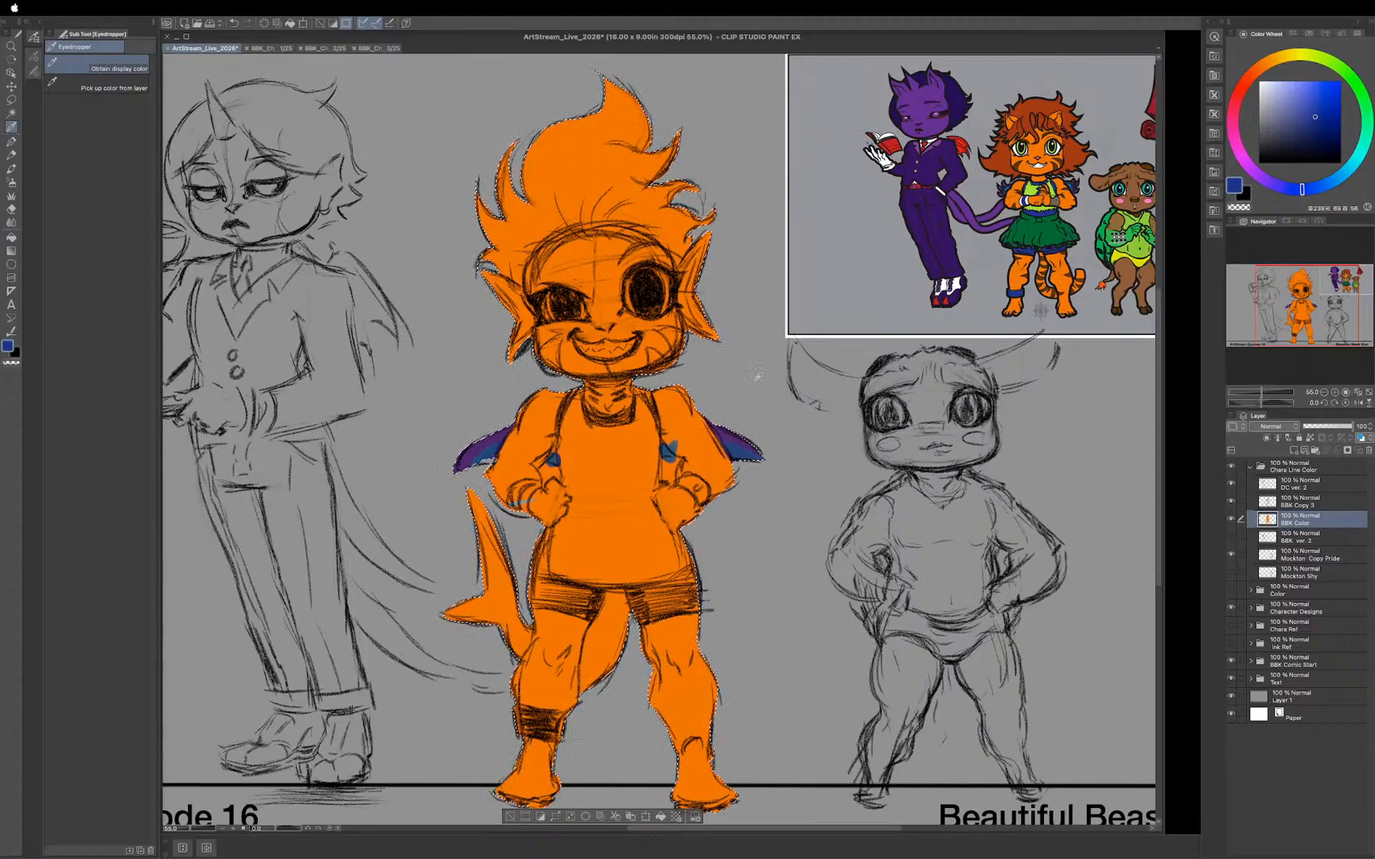
{"action": "key", "text": "b"}
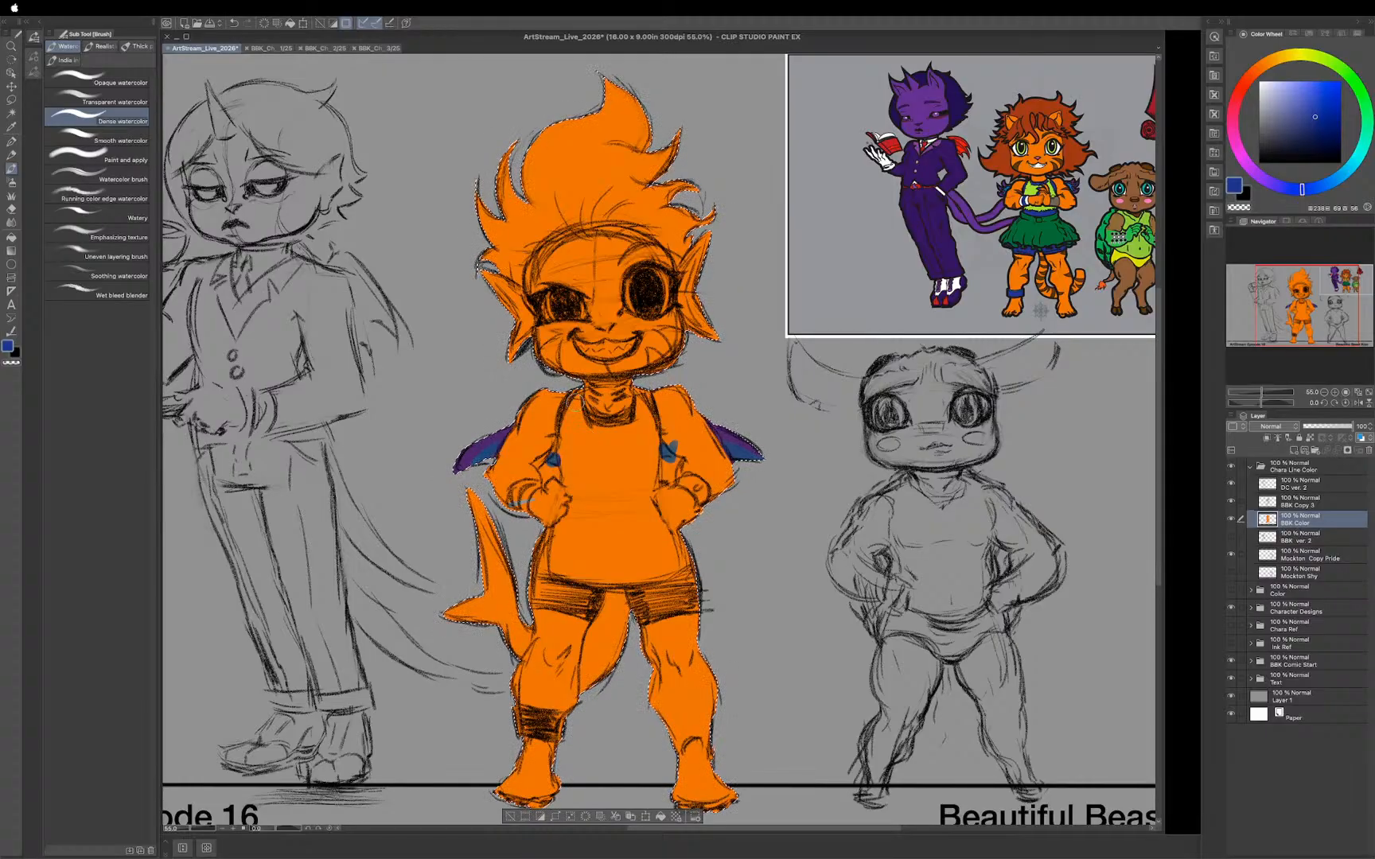
{"action": "mouse_move", "coordinate": [574, 414]}
{"action": "left_mouse_down"}
{"action": "mouse_move", "coordinate": [570, 457]}
{"action": "mouse_move", "coordinate": [573, 419]}
{"action": "mouse_move", "coordinate": [602, 434]}
{"action": "mouse_move", "coordinate": [584, 421]}
{"action": "mouse_move", "coordinate": [633, 415]}
{"action": "mouse_move", "coordinate": [641, 394]}
{"action": "mouse_move", "coordinate": [650, 464]}
{"action": "mouse_move", "coordinate": [639, 435]}
{"action": "mouse_move", "coordinate": [628, 445]}
{"action": "mouse_move", "coordinate": [639, 416]}
{"action": "mouse_move", "coordinate": [585, 440]}
{"action": "mouse_move", "coordinate": [584, 458]}
{"action": "mouse_move", "coordinate": [575, 442]}
{"action": "mouse_move", "coordinate": [579, 491]}
{"action": "mouse_move", "coordinate": [569, 459]}
{"action": "mouse_move", "coordinate": [570, 474]}
{"action": "mouse_move", "coordinate": [611, 481]}
{"action": "mouse_move", "coordinate": [607, 521]}
{"action": "mouse_move", "coordinate": [583, 506]}
{"action": "mouse_move", "coordinate": [541, 579]}
{"action": "mouse_move", "coordinate": [540, 554]}
{"action": "mouse_move", "coordinate": [534, 597]}
{"action": "mouse_move", "coordinate": [593, 604]}
{"action": "mouse_move", "coordinate": [569, 573]}
{"action": "mouse_move", "coordinate": [599, 525]}
{"action": "mouse_move", "coordinate": [632, 549]}
{"action": "mouse_move", "coordinate": [621, 576]}
{"action": "mouse_move", "coordinate": [593, 581]}
{"action": "mouse_move", "coordinate": [643, 573]}
{"action": "mouse_move", "coordinate": [625, 487]}
{"action": "mouse_move", "coordinate": [637, 501]}
{"action": "mouse_move", "coordinate": [645, 472]}
{"action": "mouse_move", "coordinate": [644, 522]}
{"action": "mouse_move", "coordinate": [655, 535]}
{"action": "mouse_move", "coordinate": [646, 505]}
{"action": "mouse_move", "coordinate": [681, 547]}
{"action": "mouse_move", "coordinate": [654, 525]}
{"action": "mouse_move", "coordinate": [675, 556]}
{"action": "mouse_move", "coordinate": [649, 558]}
{"action": "mouse_move", "coordinate": [672, 579]}
{"action": "mouse_move", "coordinate": [635, 606]}
{"action": "mouse_move", "coordinate": [694, 585]}
{"action": "mouse_move", "coordinate": [688, 569]}
{"action": "mouse_move", "coordinate": [662, 607]}
{"action": "mouse_move", "coordinate": [717, 596]}
{"action": "mouse_move", "coordinate": [676, 592]}
{"action": "left_mouse_up"}
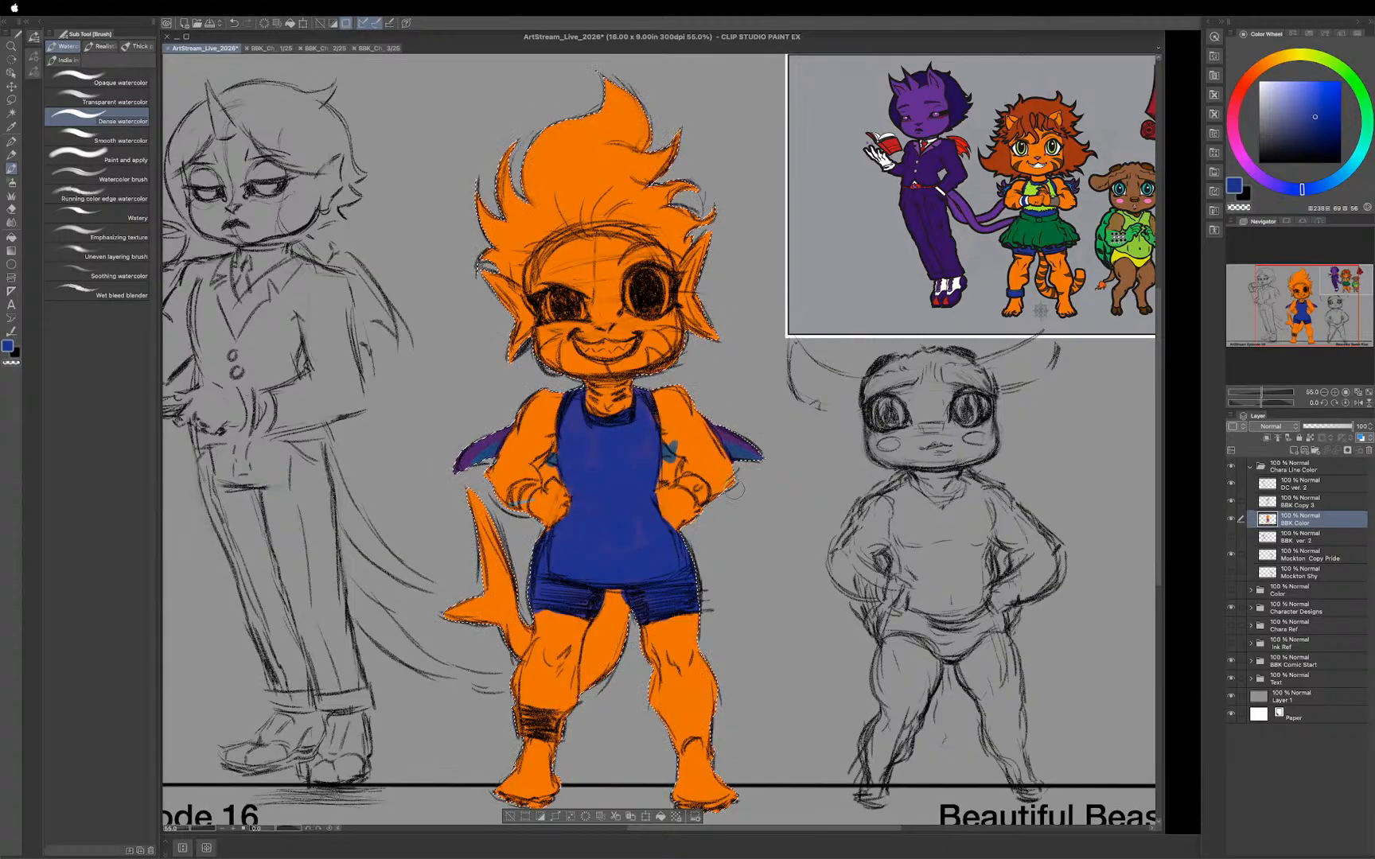
{"action": "mouse_move", "coordinate": [527, 726]}
{"action": "left_mouse_down"}
{"action": "mouse_move", "coordinate": [548, 708]}
{"action": "mouse_move", "coordinate": [545, 720]}
{"action": "left_mouse_up"}
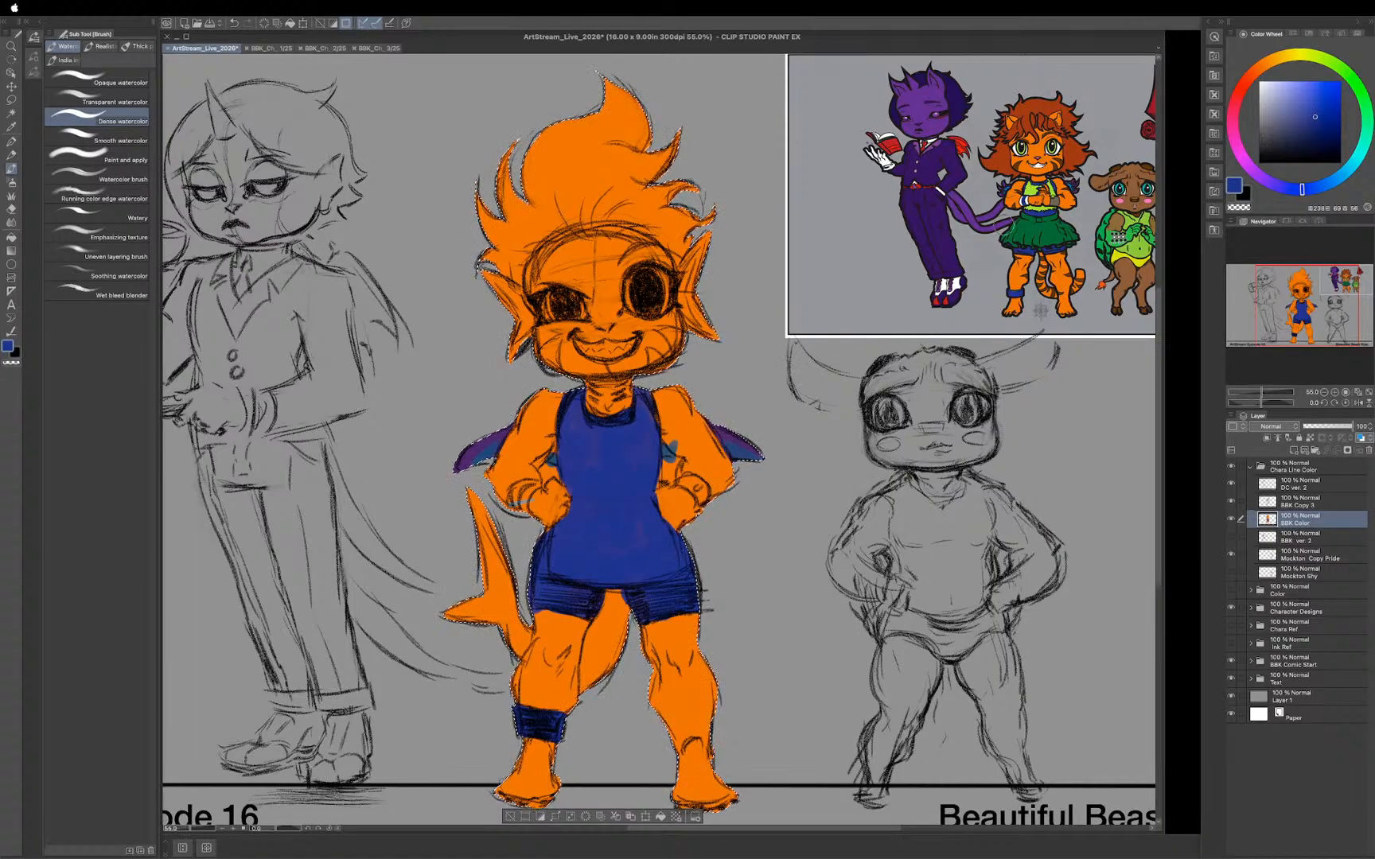
Step: Sample the reddish brown of the tiger character's hair and fill the figure's flame-shaped hair with it down to the hairline
{"action": "key", "text": "i"}
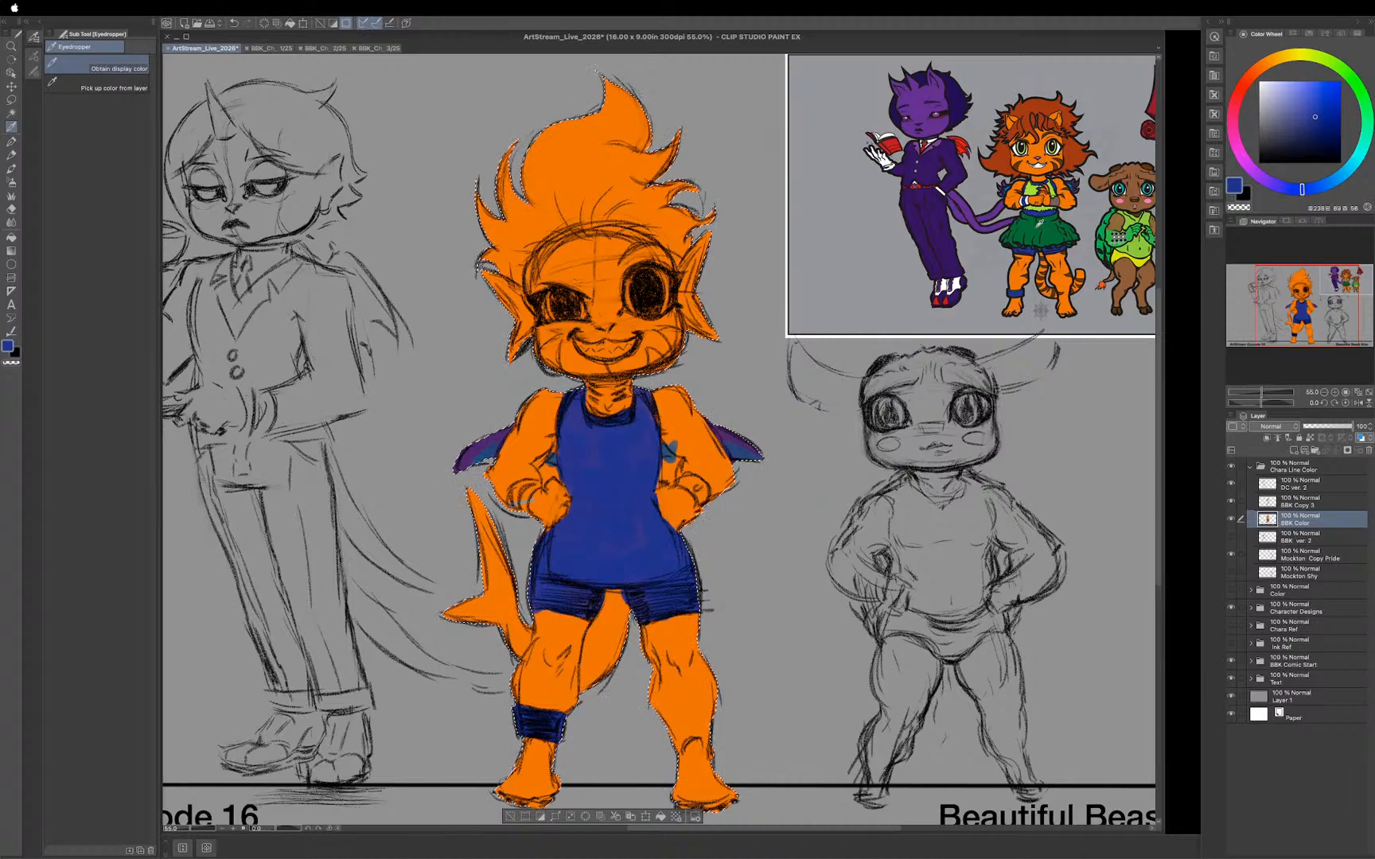
{"action": "left_click", "coordinate": [1037, 101]}
{"action": "left_click", "coordinate": [1011, 116]}
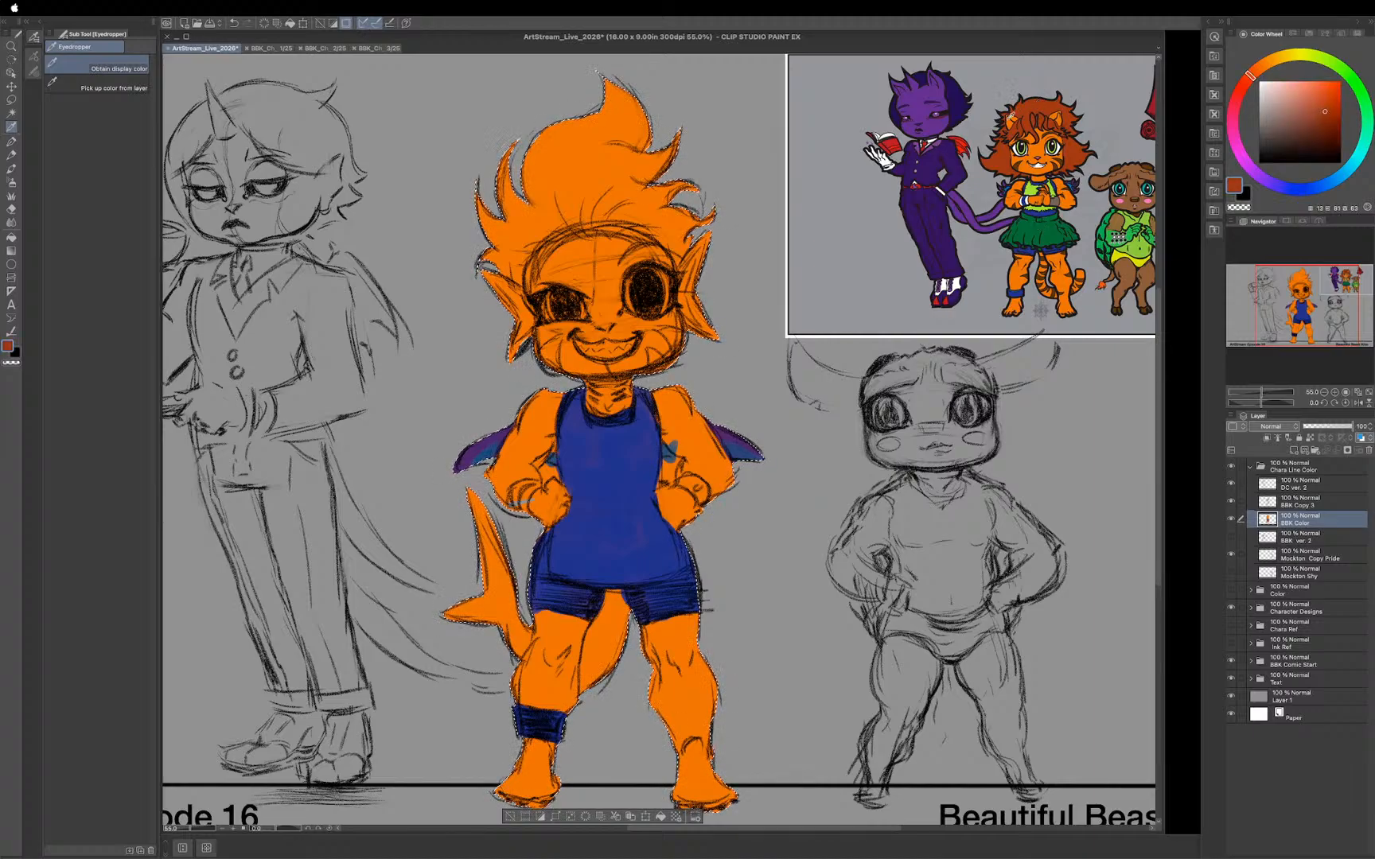
{"action": "key", "text": "b"}
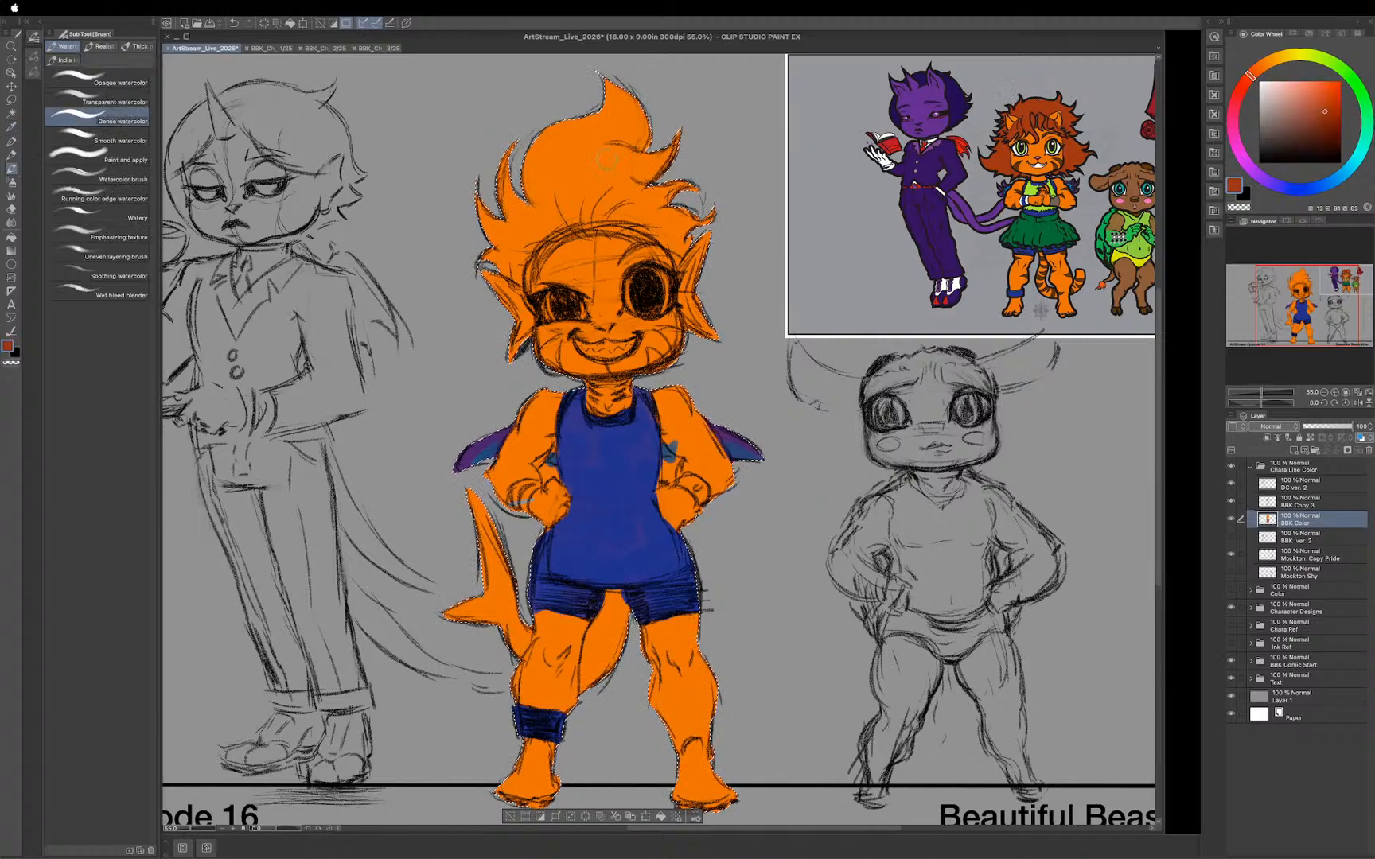
{"action": "mouse_move", "coordinate": [589, 77]}
{"action": "left_mouse_down"}
{"action": "mouse_move", "coordinate": [570, 142]}
{"action": "mouse_move", "coordinate": [459, 231]}
{"action": "mouse_move", "coordinate": [609, 167]}
{"action": "mouse_move", "coordinate": [572, 195]}
{"action": "mouse_move", "coordinate": [684, 160]}
{"action": "mouse_move", "coordinate": [640, 137]}
{"action": "mouse_move", "coordinate": [643, 119]}
{"action": "mouse_move", "coordinate": [706, 214]}
{"action": "mouse_move", "coordinate": [677, 250]}
{"action": "mouse_move", "coordinate": [612, 210]}
{"action": "mouse_move", "coordinate": [493, 236]}
{"action": "mouse_move", "coordinate": [511, 267]}
{"action": "mouse_move", "coordinate": [542, 226]}
{"action": "mouse_move", "coordinate": [532, 233]}
{"action": "mouse_move", "coordinate": [608, 205]}
{"action": "mouse_move", "coordinate": [527, 245]}
{"action": "mouse_move", "coordinate": [518, 273]}
{"action": "mouse_move", "coordinate": [532, 242]}
{"action": "left_mouse_up"}
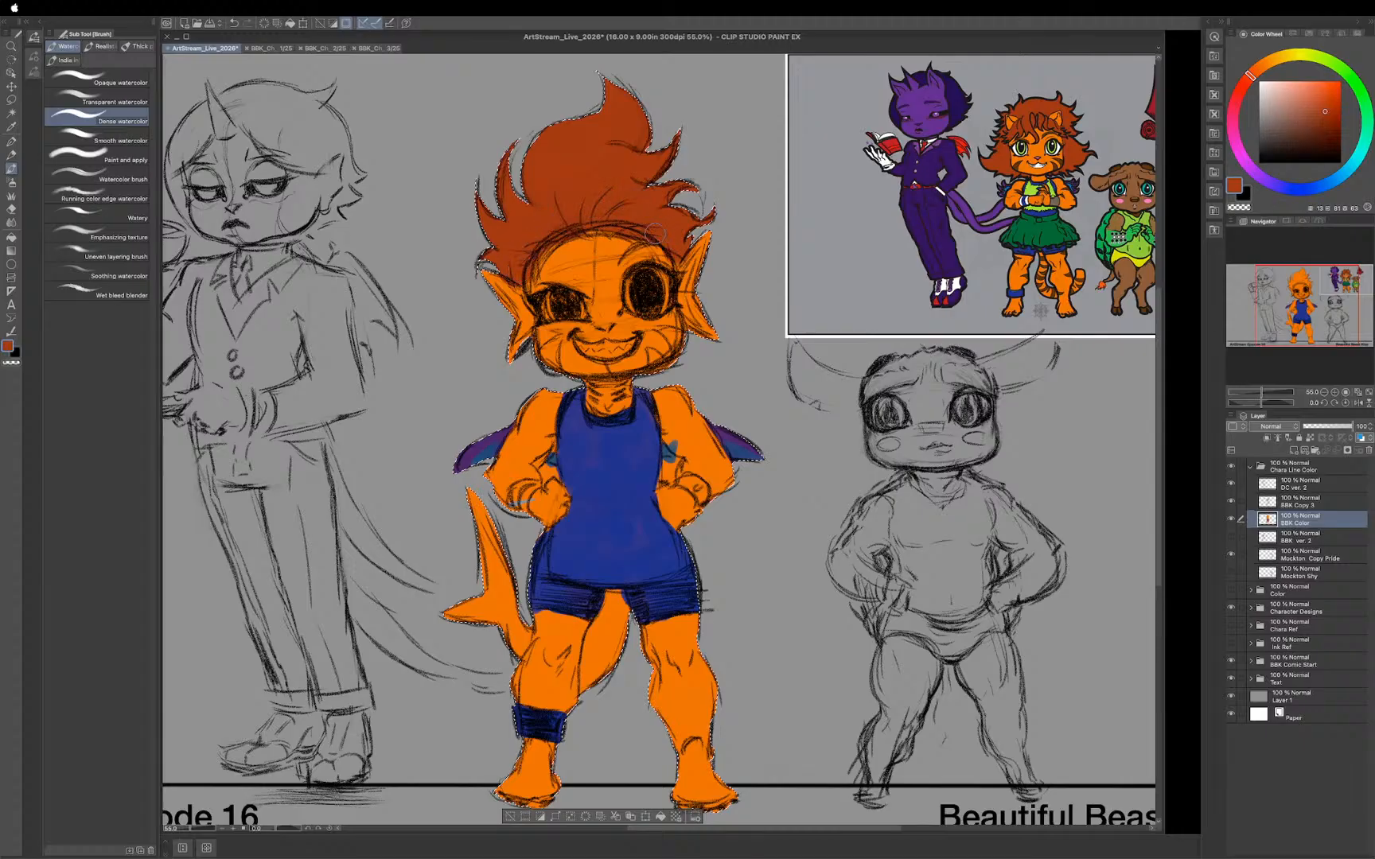
{"action": "mouse_move", "coordinate": [636, 222]}
{"action": "left_mouse_down"}
{"action": "mouse_move", "coordinate": [603, 216]}
{"action": "mouse_move", "coordinate": [574, 226]}
{"action": "mouse_move", "coordinate": [625, 224]}
{"action": "mouse_move", "coordinate": [557, 227]}
{"action": "mouse_move", "coordinate": [528, 261]}
{"action": "left_mouse_up"}
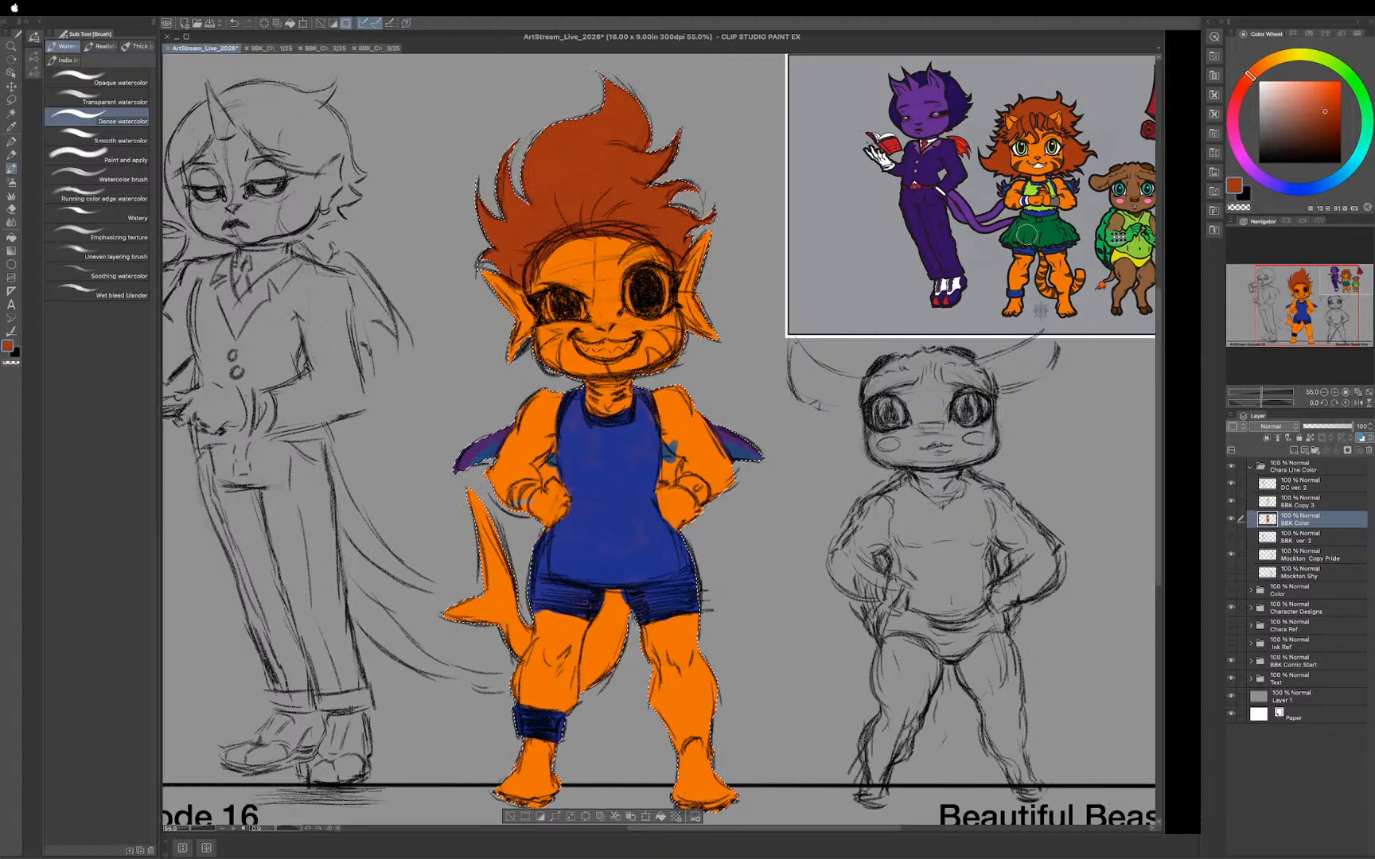
Step: Sample the dark green of the tiger character's skirt and paint the figure's tank top and both eyes with it
{"action": "key", "text": "i"}
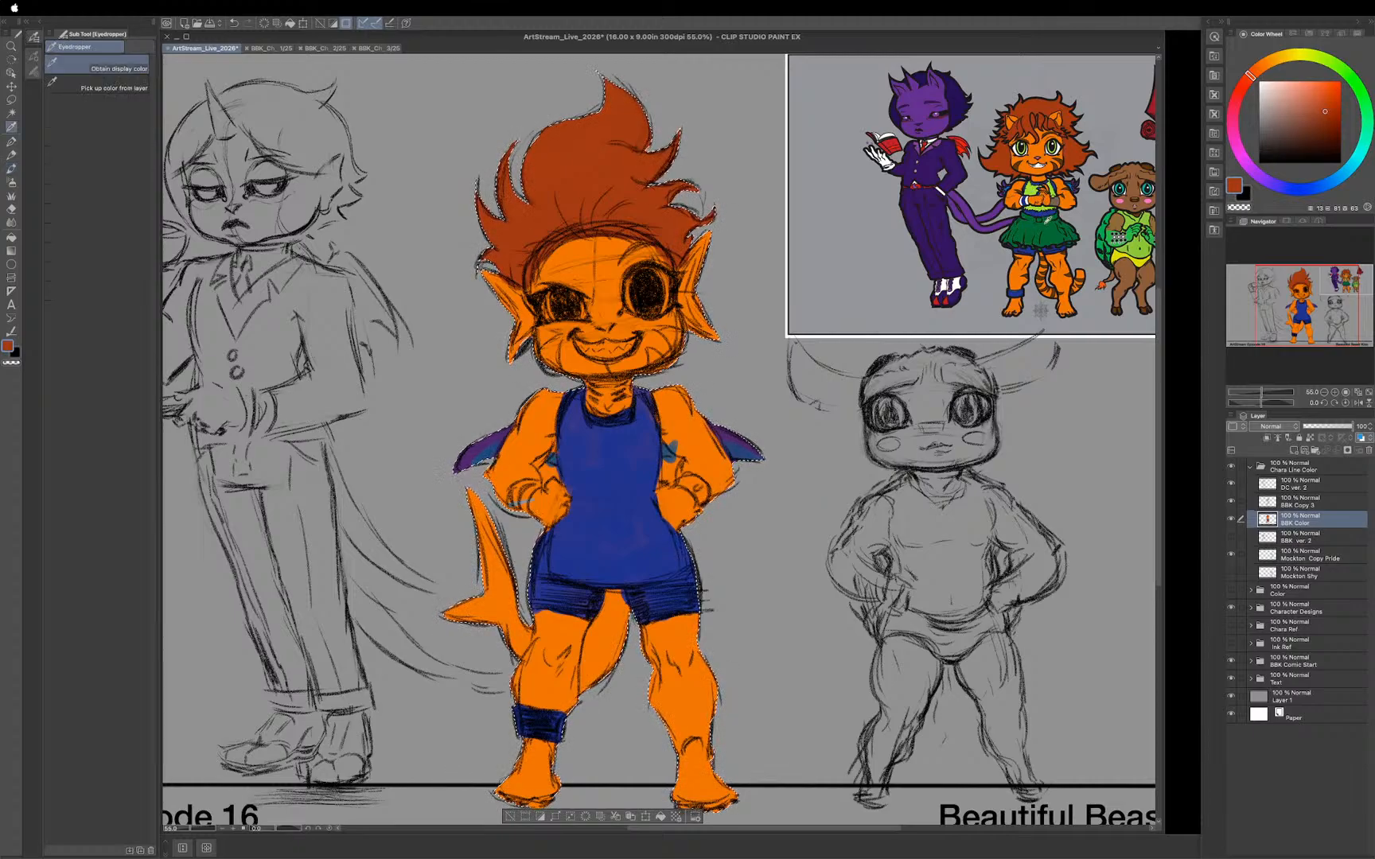
{"action": "left_click", "coordinate": [1050, 226]}
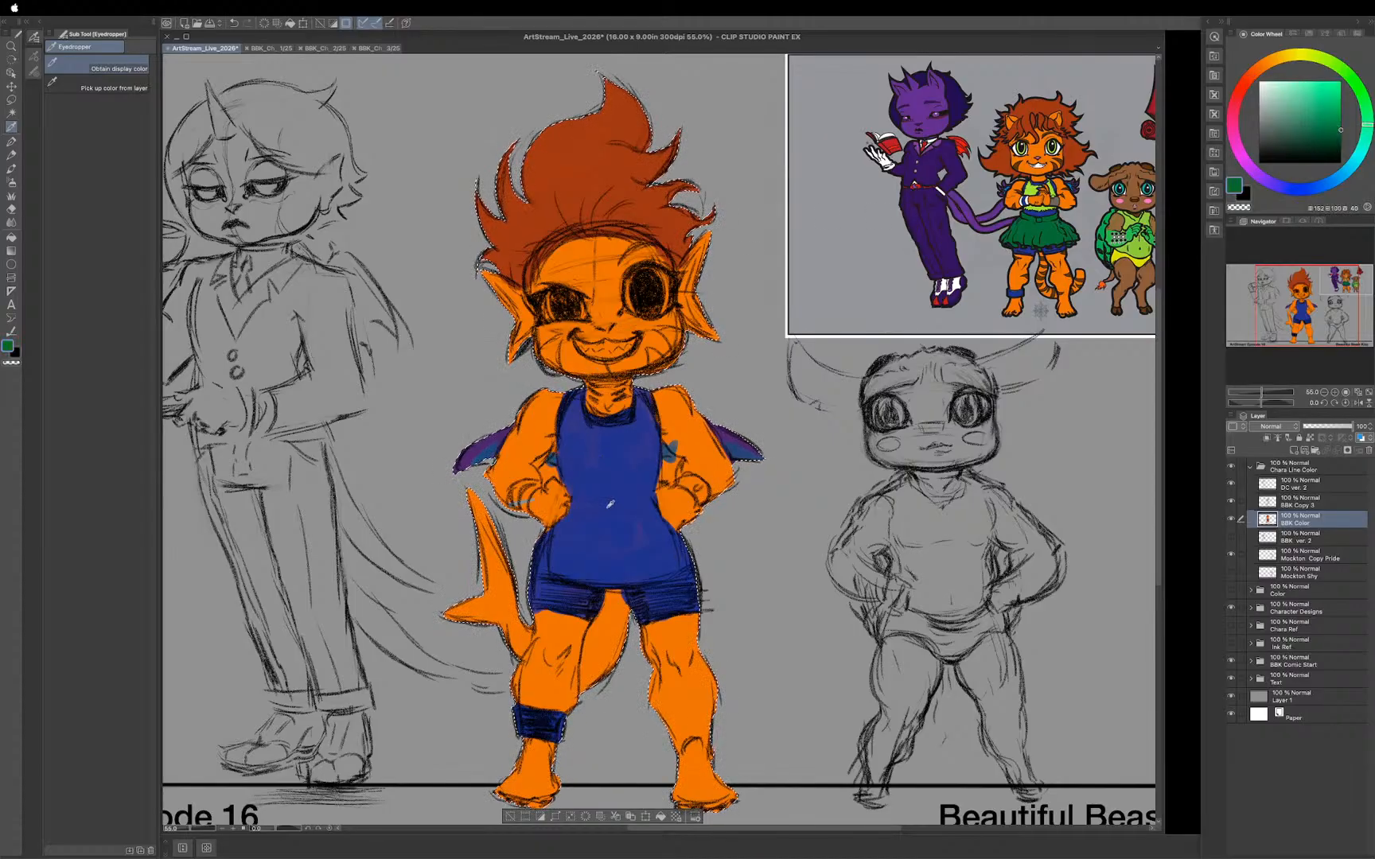
{"action": "key", "text": "b"}
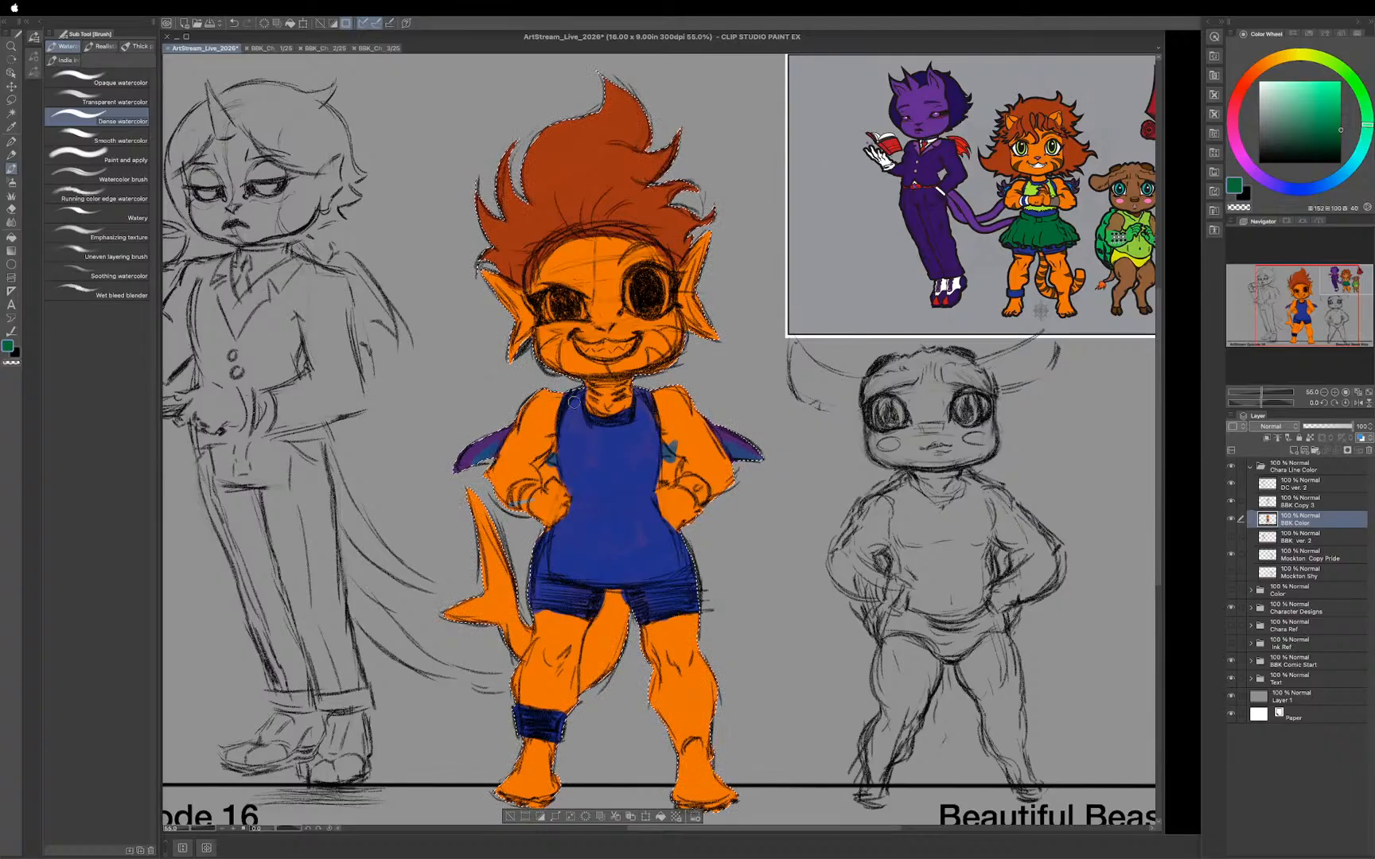
{"action": "mouse_move", "coordinate": [574, 400]}
{"action": "left_mouse_down"}
{"action": "mouse_move", "coordinate": [572, 435]}
{"action": "mouse_move", "coordinate": [576, 417]}
{"action": "mouse_move", "coordinate": [610, 443]}
{"action": "mouse_move", "coordinate": [583, 428]}
{"action": "mouse_move", "coordinate": [642, 426]}
{"action": "mouse_move", "coordinate": [640, 396]}
{"action": "mouse_move", "coordinate": [650, 445]}
{"action": "mouse_move", "coordinate": [591, 442]}
{"action": "mouse_move", "coordinate": [568, 419]}
{"action": "mouse_move", "coordinate": [572, 472]}
{"action": "mouse_move", "coordinate": [564, 462]}
{"action": "mouse_move", "coordinate": [571, 474]}
{"action": "mouse_move", "coordinate": [578, 444]}
{"action": "mouse_move", "coordinate": [600, 449]}
{"action": "mouse_move", "coordinate": [634, 504]}
{"action": "mouse_move", "coordinate": [652, 465]}
{"action": "mouse_move", "coordinate": [651, 532]}
{"action": "mouse_move", "coordinate": [600, 547]}
{"action": "mouse_move", "coordinate": [596, 518]}
{"action": "mouse_move", "coordinate": [588, 546]}
{"action": "mouse_move", "coordinate": [582, 491]}
{"action": "mouse_move", "coordinate": [574, 540]}
{"action": "mouse_move", "coordinate": [545, 545]}
{"action": "mouse_move", "coordinate": [538, 555]}
{"action": "mouse_move", "coordinate": [555, 553]}
{"action": "mouse_move", "coordinate": [538, 568]}
{"action": "mouse_move", "coordinate": [622, 565]}
{"action": "mouse_move", "coordinate": [575, 573]}
{"action": "mouse_move", "coordinate": [616, 576]}
{"action": "mouse_move", "coordinate": [585, 556]}
{"action": "mouse_move", "coordinate": [632, 533]}
{"action": "mouse_move", "coordinate": [624, 556]}
{"action": "mouse_move", "coordinate": [659, 555]}
{"action": "mouse_move", "coordinate": [630, 549]}
{"action": "mouse_move", "coordinate": [651, 520]}
{"action": "mouse_move", "coordinate": [686, 559]}
{"action": "left_mouse_up"}
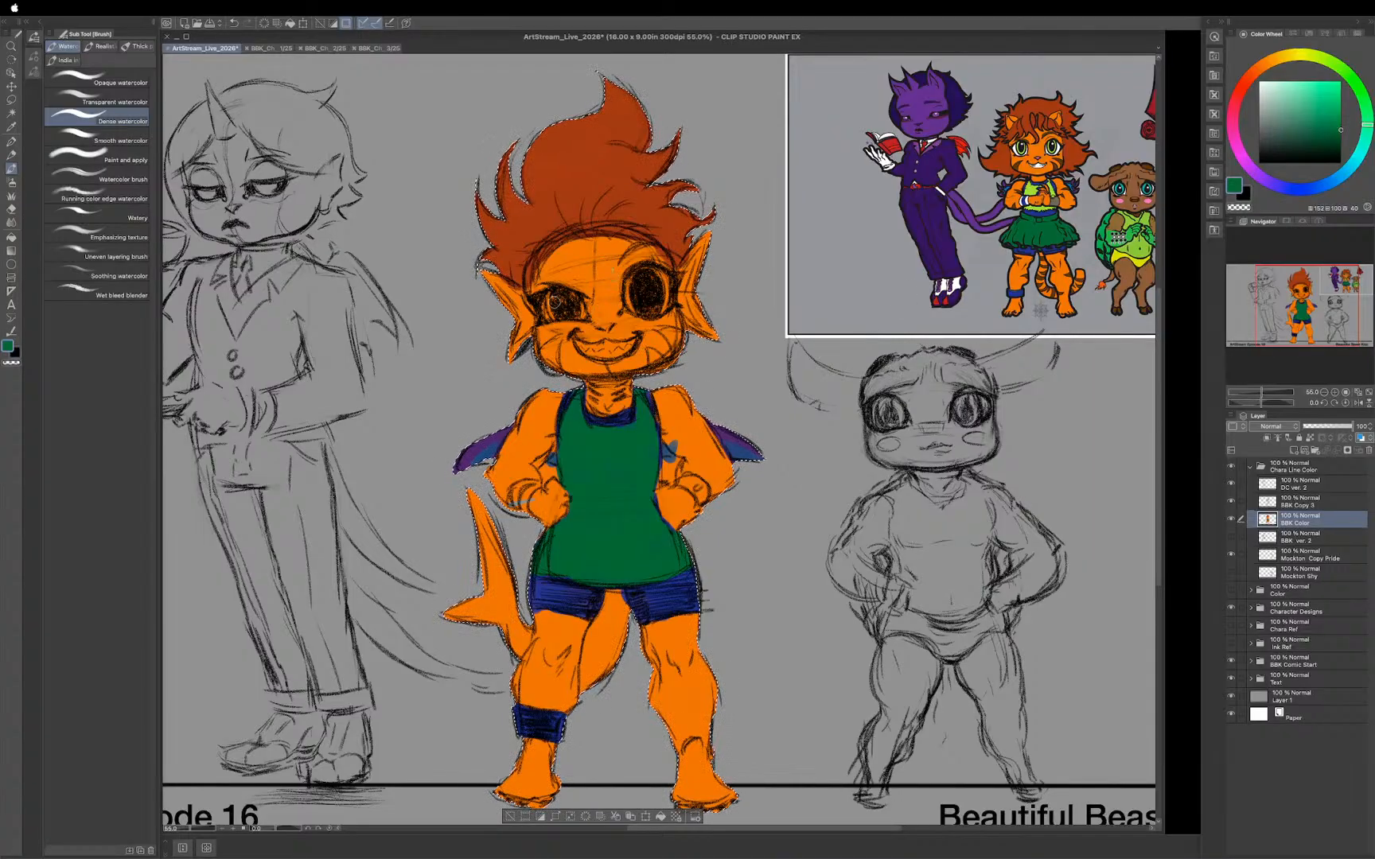
{"action": "mouse_move", "coordinate": [553, 296]}
{"action": "left_mouse_down"}
{"action": "mouse_move", "coordinate": [655, 289]}
{"action": "mouse_move", "coordinate": [631, 296]}
{"action": "mouse_move", "coordinate": [638, 307]}
{"action": "mouse_move", "coordinate": [652, 276]}
{"action": "left_mouse_up"}
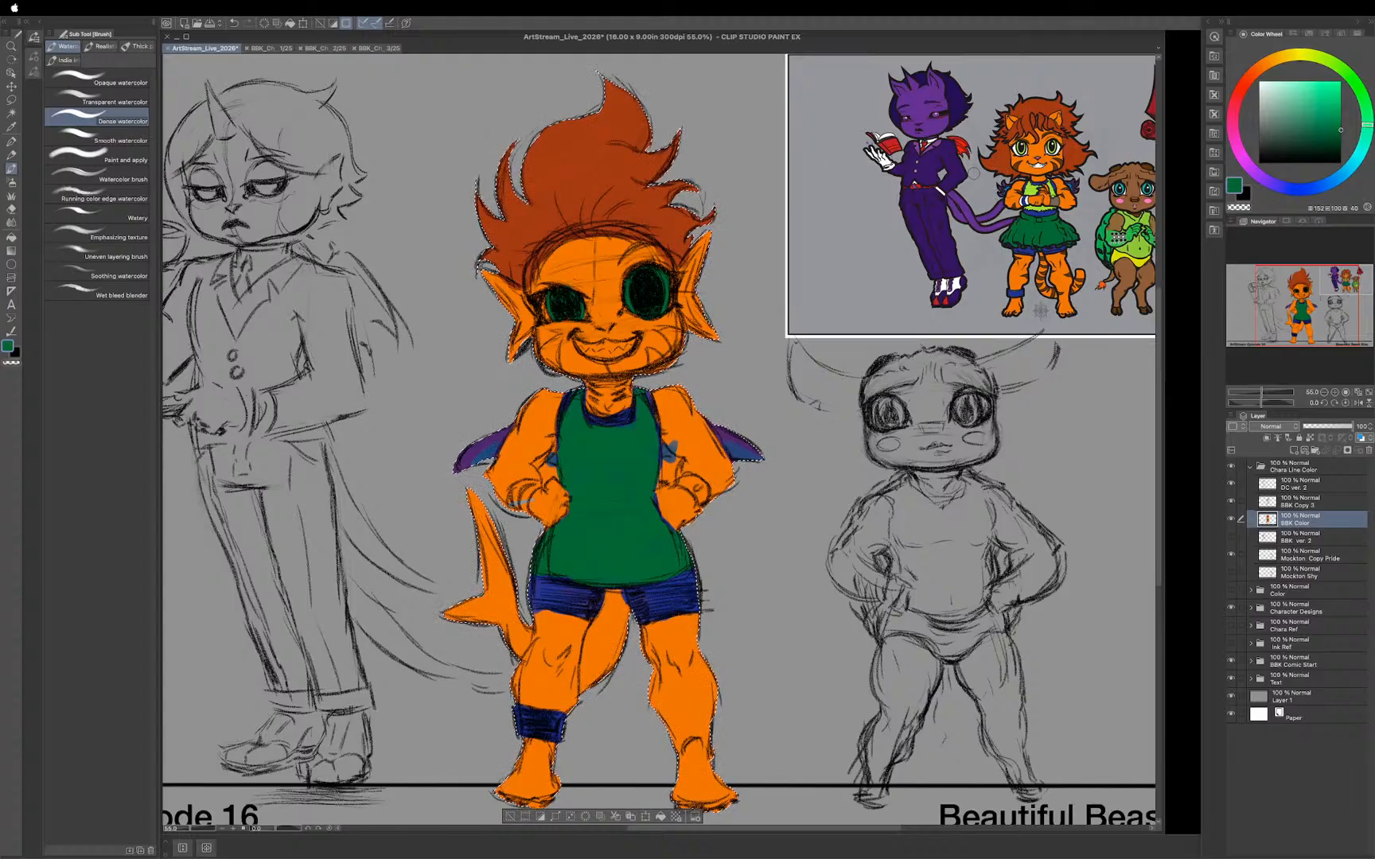
Step: Sample the lime green of the tiger character's top and paint it over the figure's tank top
{"action": "key", "text": "i"}
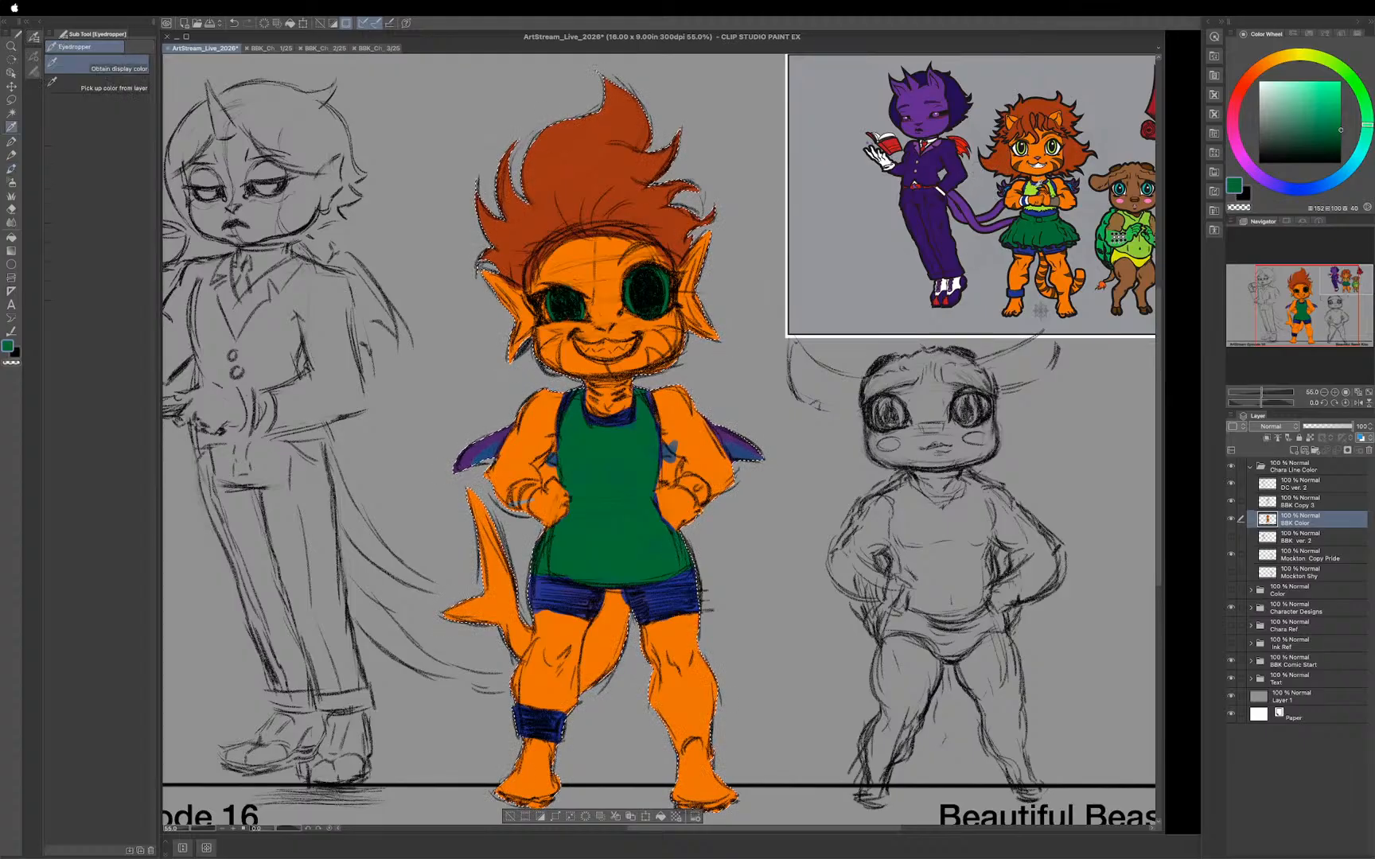
{"action": "left_click", "coordinate": [1032, 190]}
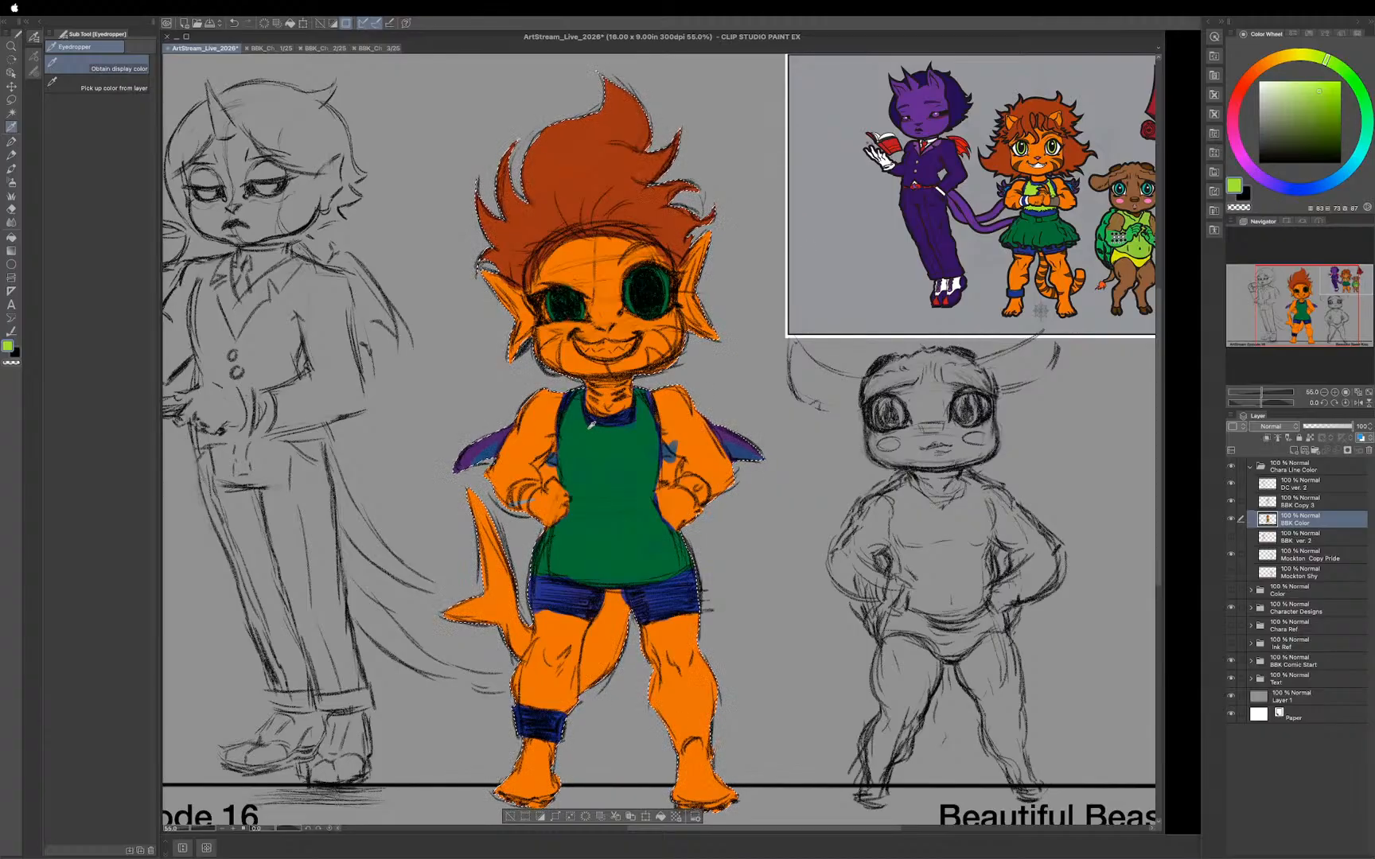
{"action": "key", "text": "b"}
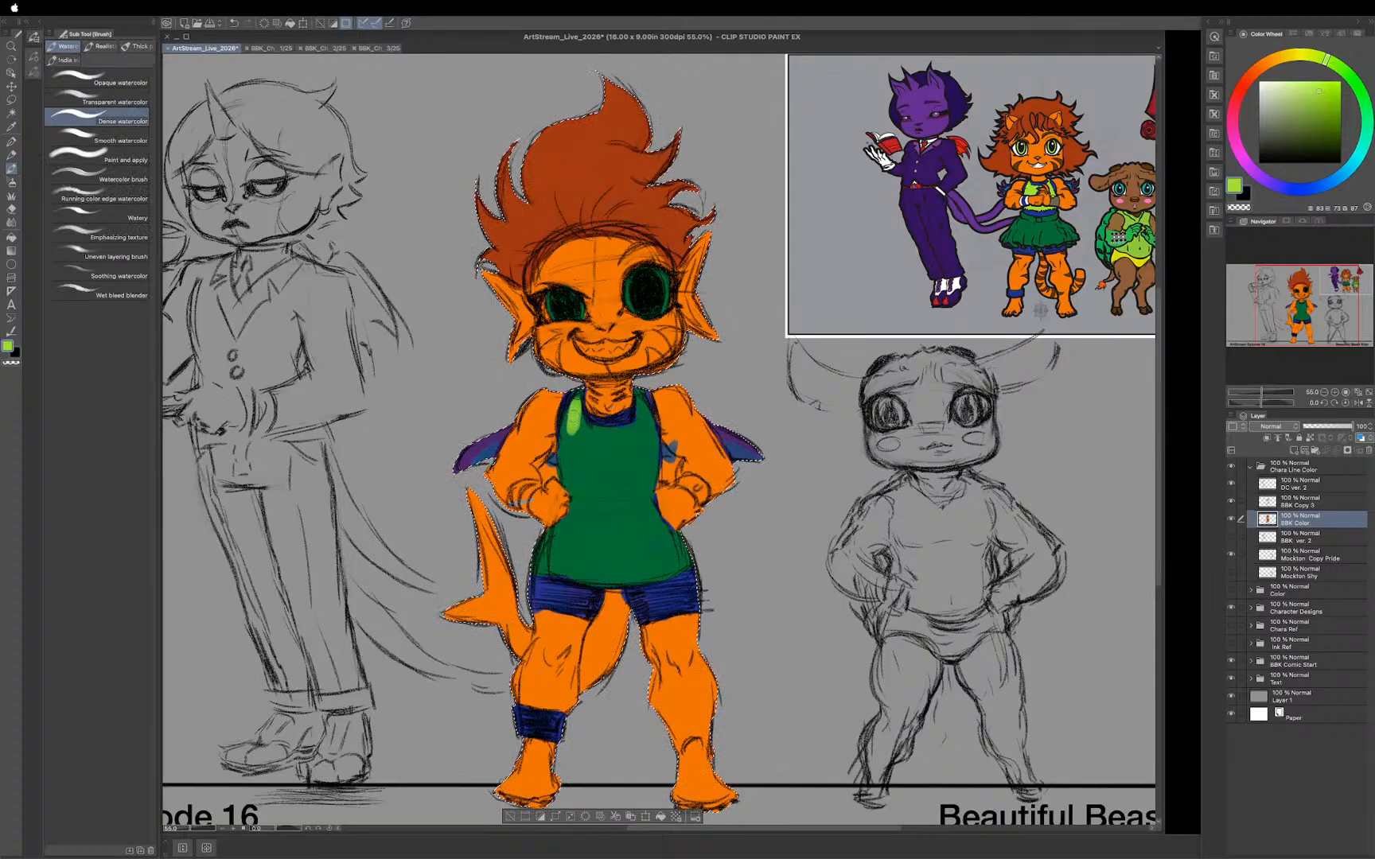
{"action": "mouse_move", "coordinate": [568, 412]}
{"action": "left_mouse_down"}
{"action": "mouse_move", "coordinate": [563, 469]}
{"action": "mouse_move", "coordinate": [581, 422]}
{"action": "mouse_move", "coordinate": [632, 446]}
{"action": "mouse_move", "coordinate": [622, 440]}
{"action": "left_mouse_up"}
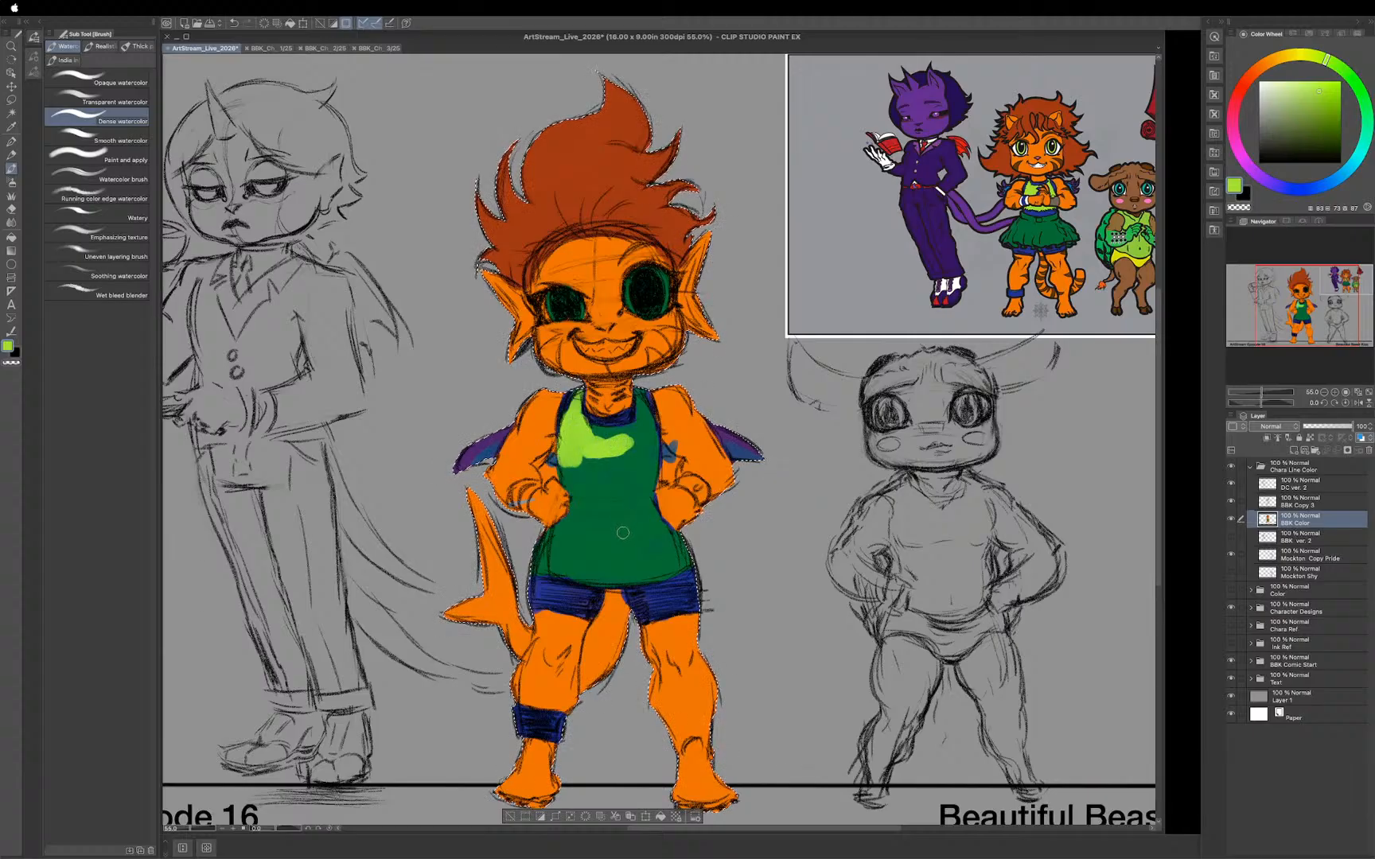
{"action": "mouse_move", "coordinate": [575, 562]}
{"action": "left_mouse_down"}
{"action": "mouse_move", "coordinate": [541, 552]}
{"action": "mouse_move", "coordinate": [655, 562]}
{"action": "mouse_move", "coordinate": [572, 565]}
{"action": "mouse_move", "coordinate": [644, 558]}
{"action": "mouse_move", "coordinate": [566, 545]}
{"action": "mouse_move", "coordinate": [583, 520]}
{"action": "mouse_move", "coordinate": [574, 536]}
{"action": "mouse_move", "coordinate": [601, 548]}
{"action": "mouse_move", "coordinate": [610, 525]}
{"action": "mouse_move", "coordinate": [603, 433]}
{"action": "mouse_move", "coordinate": [635, 525]}
{"action": "mouse_move", "coordinate": [657, 538]}
{"action": "mouse_move", "coordinate": [626, 458]}
{"action": "mouse_move", "coordinate": [612, 479]}
{"action": "mouse_move", "coordinate": [589, 473]}
{"action": "mouse_move", "coordinate": [583, 511]}
{"action": "mouse_move", "coordinate": [574, 466]}
{"action": "mouse_move", "coordinate": [577, 477]}
{"action": "mouse_move", "coordinate": [580, 439]}
{"action": "mouse_move", "coordinate": [634, 434]}
{"action": "mouse_move", "coordinate": [637, 477]}
{"action": "mouse_move", "coordinate": [647, 429]}
{"action": "mouse_move", "coordinate": [620, 468]}
{"action": "mouse_move", "coordinate": [632, 418]}
{"action": "mouse_move", "coordinate": [589, 439]}
{"action": "mouse_move", "coordinate": [664, 422]}
{"action": "left_mouse_up"}
Step: Fill the remaining strap and edge of the tank top in lime green with a smaller brush and add lime green to both eyes
{"action": "key", "text": "bracketleft"}
{"action": "key", "text": "bracketleft"}
{"action": "key", "text": "bracketleft"}
{"action": "key", "text": "bracketleft"}
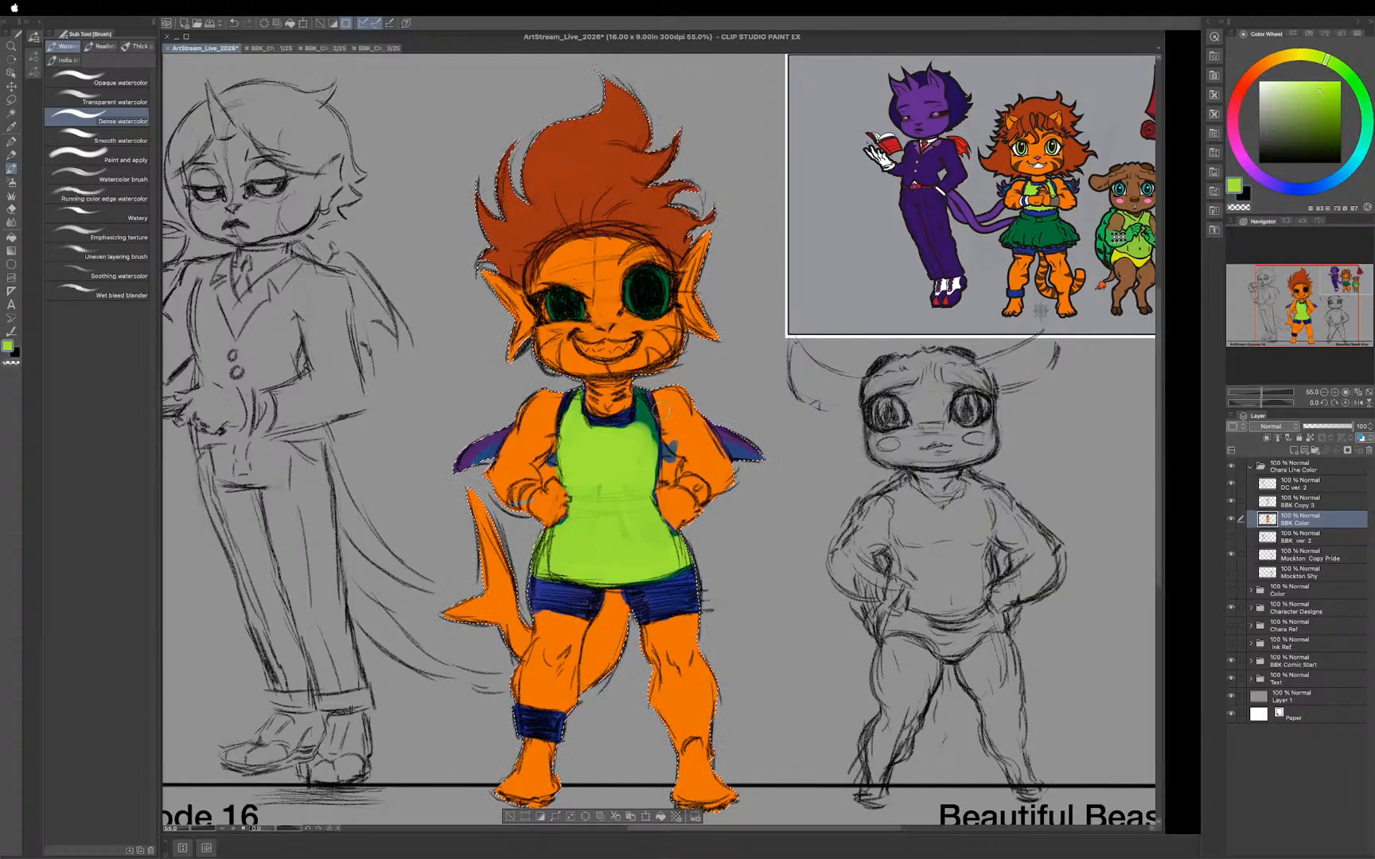
{"action": "left_click_drag", "start_coordinate": [640, 410], "coordinate": [655, 439]}
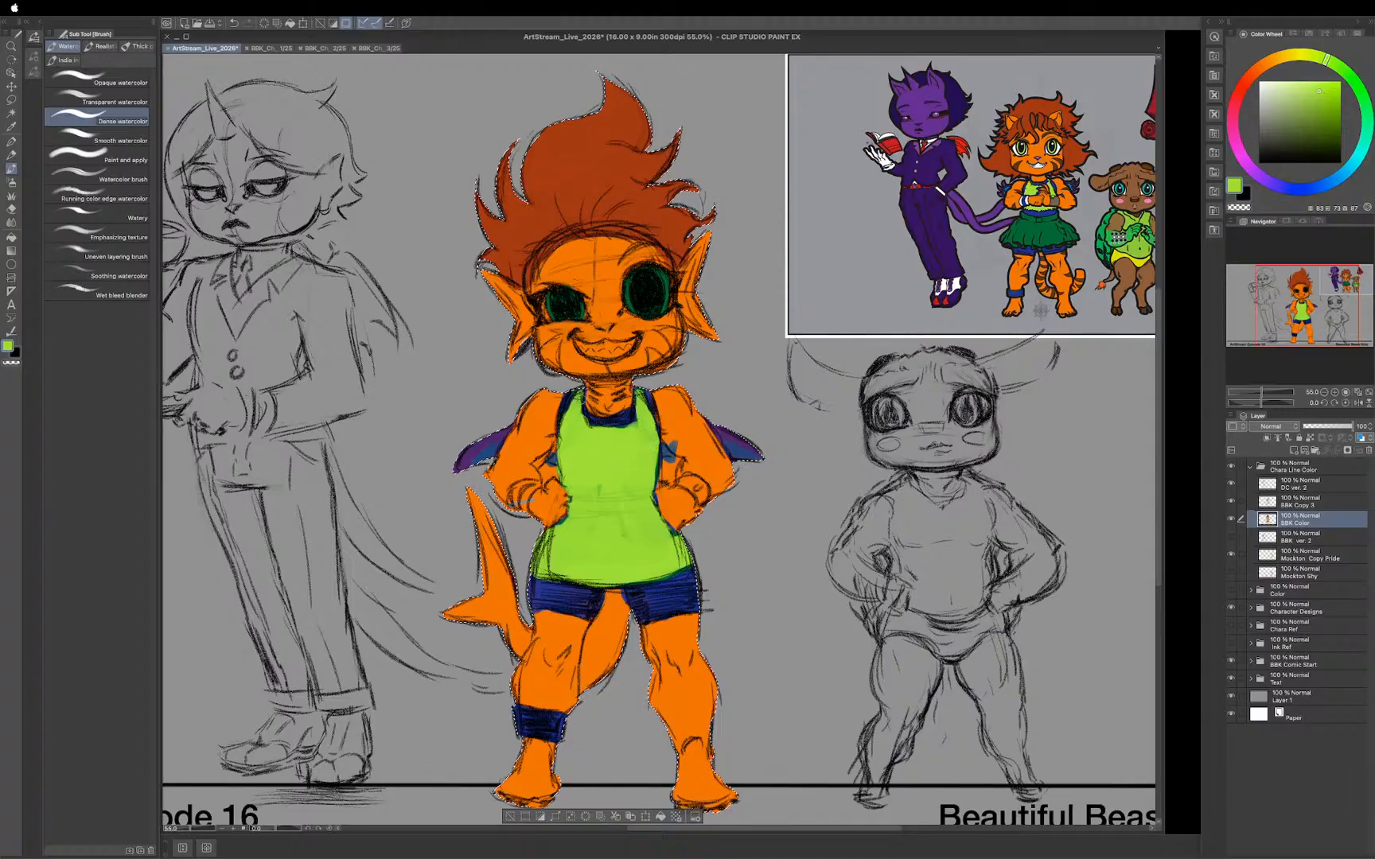
{"action": "left_click_drag", "start_coordinate": [647, 441], "coordinate": [612, 432]}
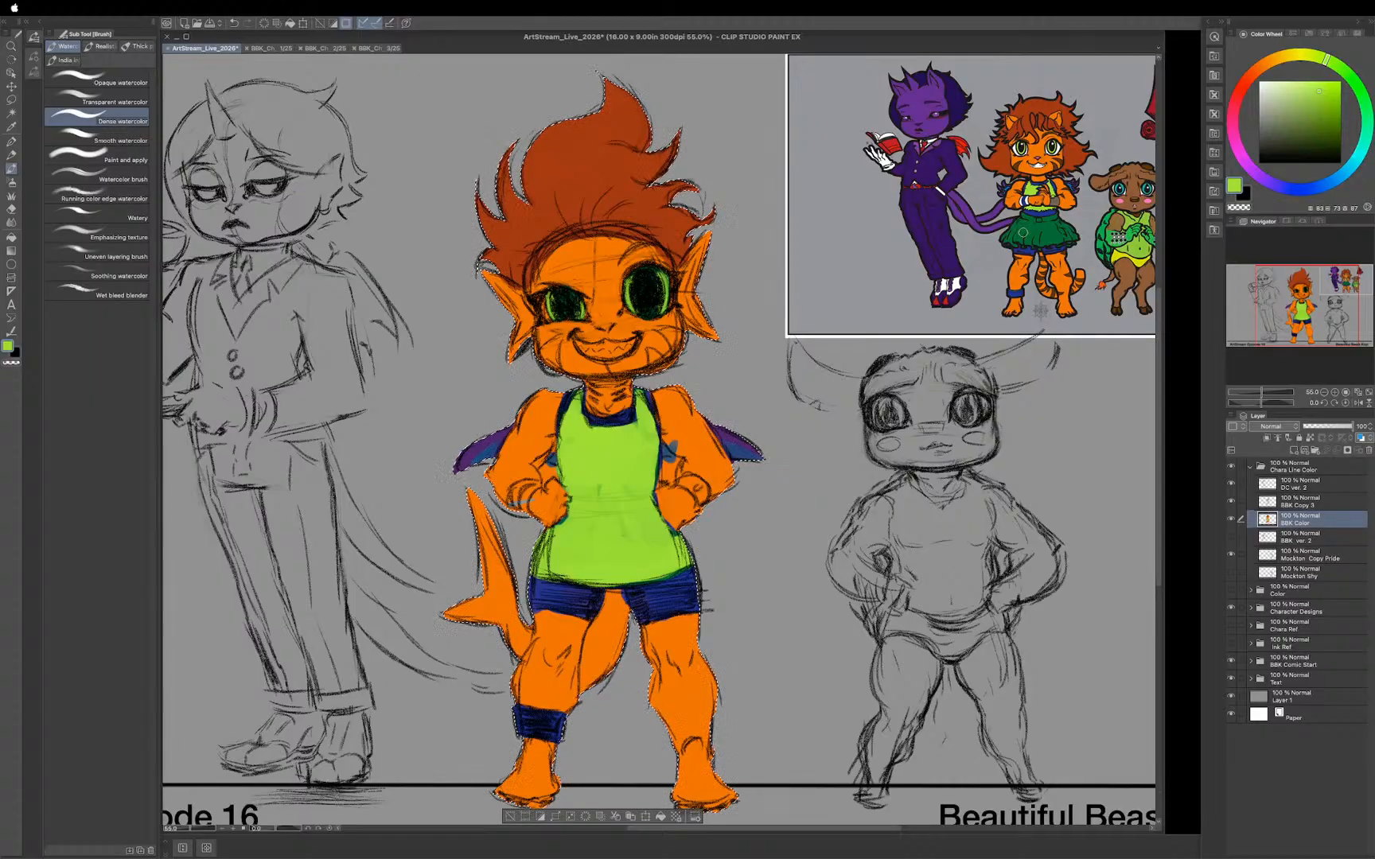
Step: Sample the dark brown of the tiger character's stripes and paint stripe patches on both of the figure's cheeks with it
{"action": "key", "text": "i"}
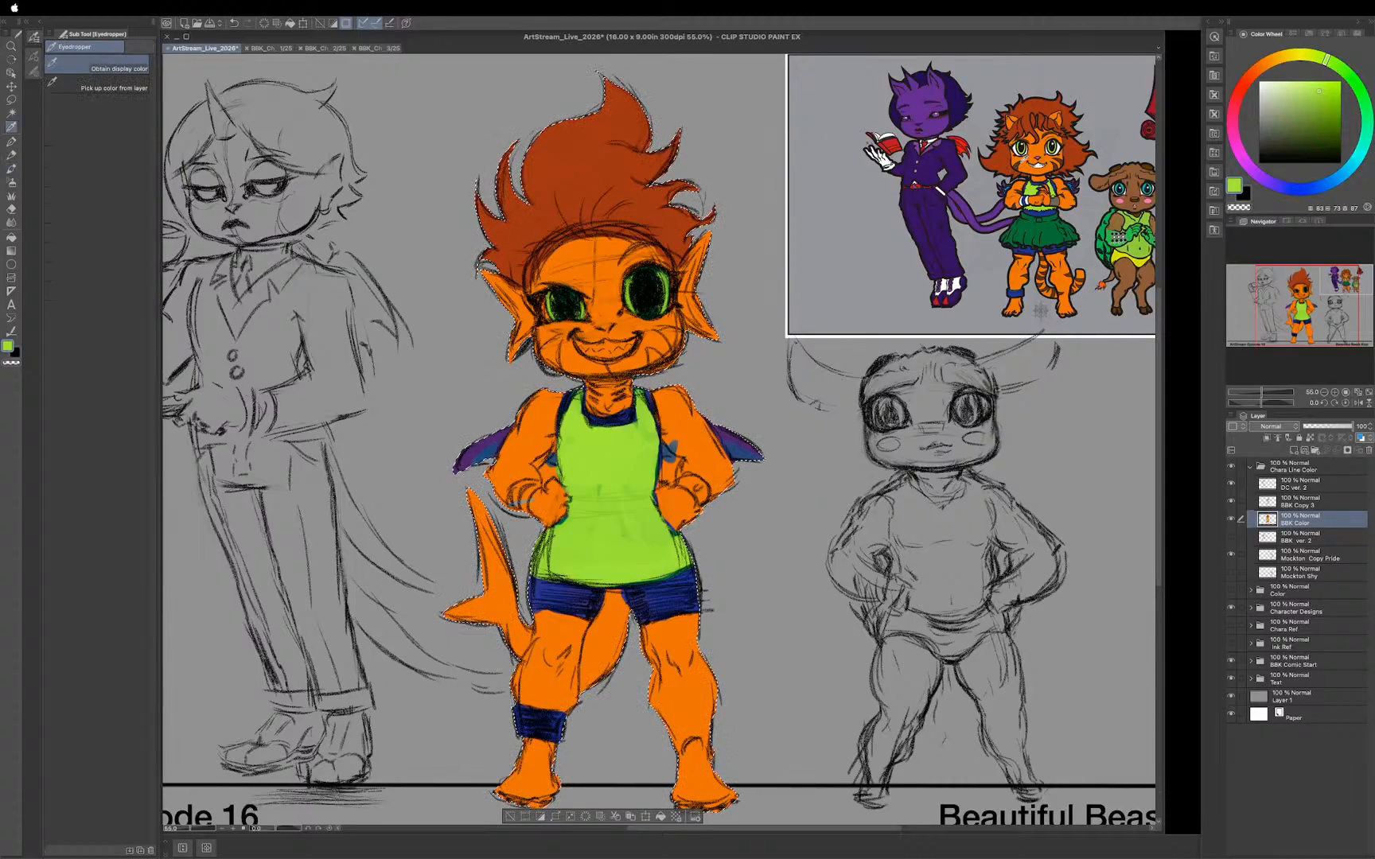
{"action": "left_click", "coordinate": [1022, 163]}
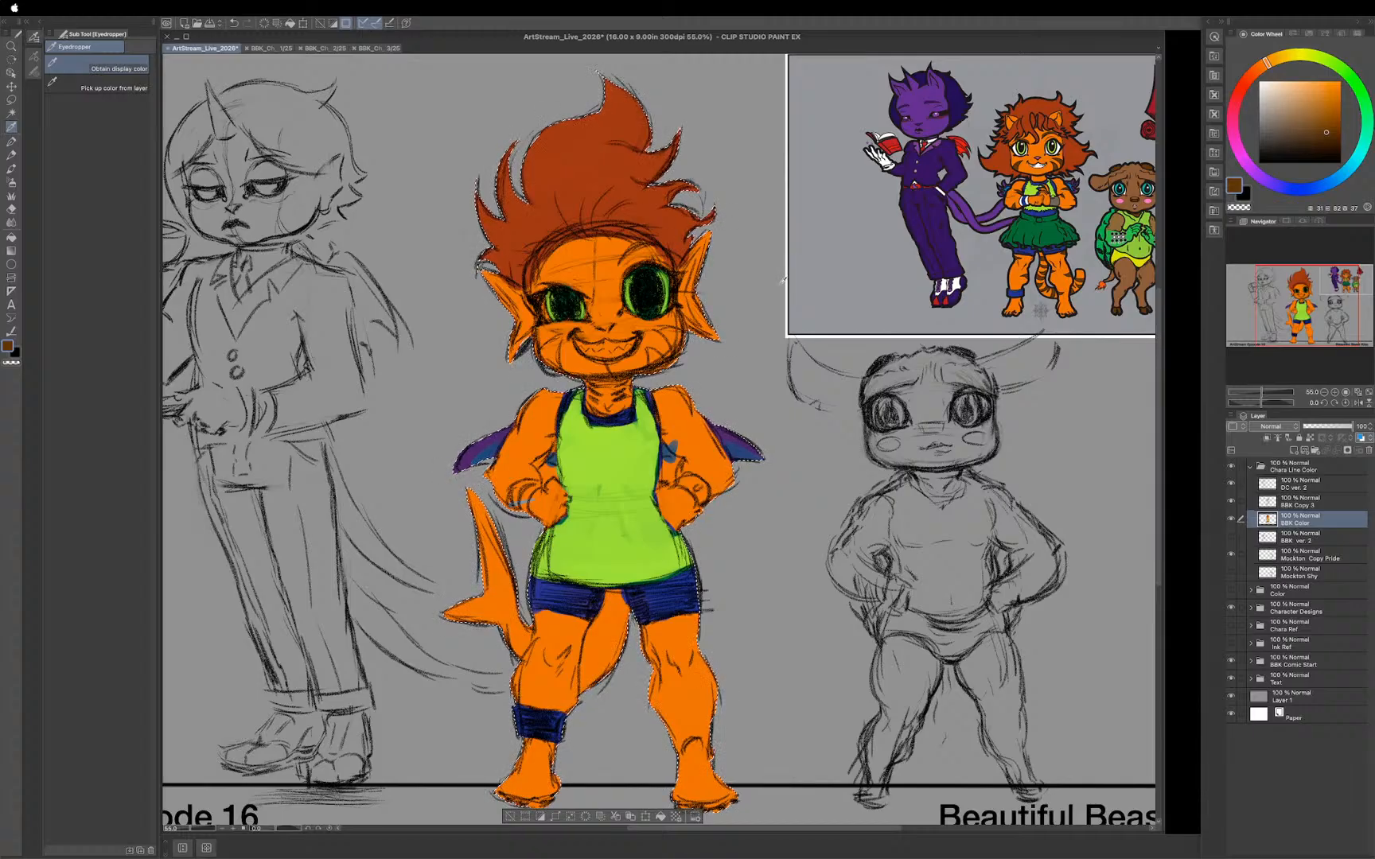
{"action": "key", "text": "b"}
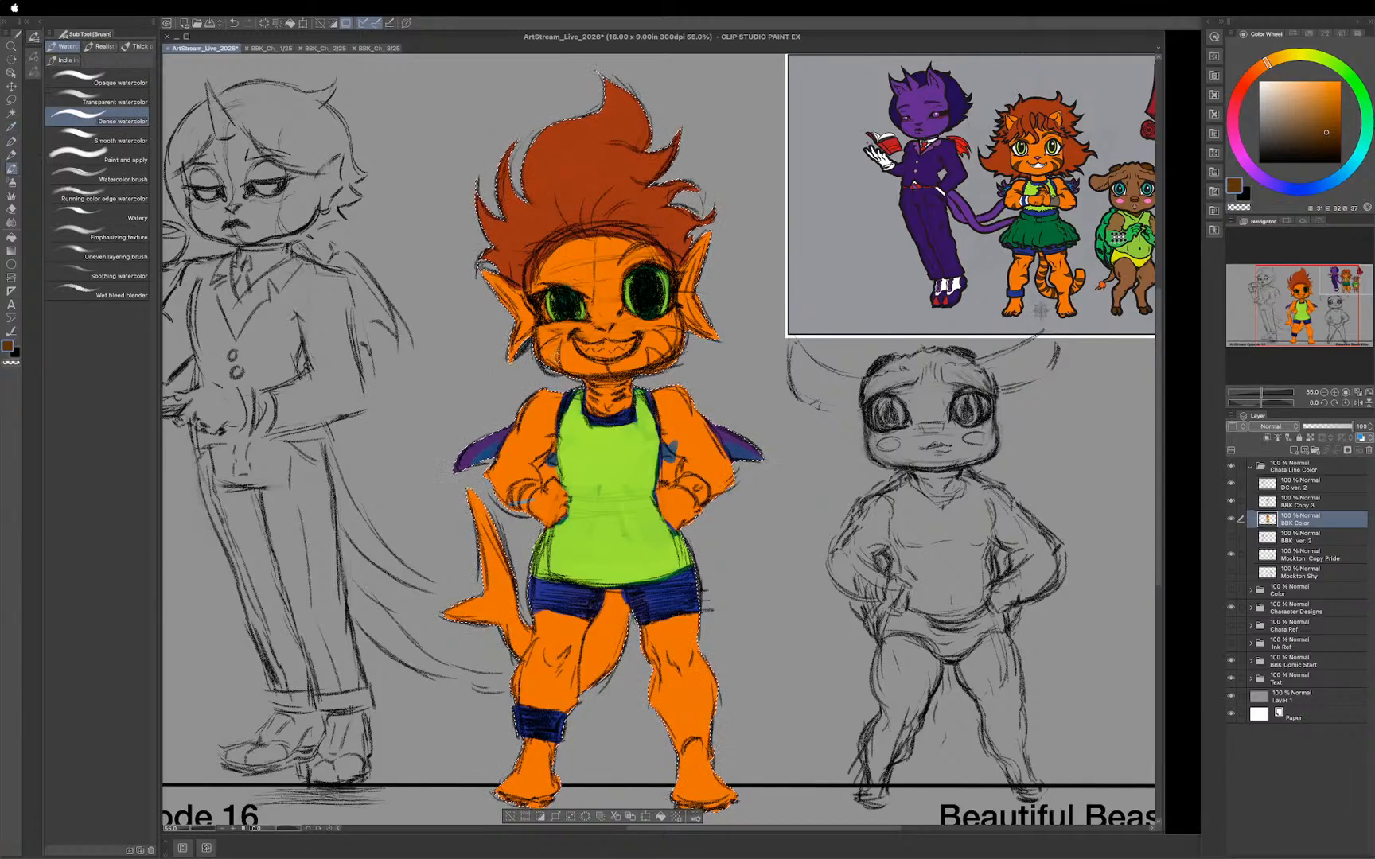
{"action": "mouse_move", "coordinate": [542, 352]}
{"action": "left_mouse_down"}
{"action": "mouse_move", "coordinate": [560, 334]}
{"action": "mouse_move", "coordinate": [552, 358]}
{"action": "left_mouse_up"}
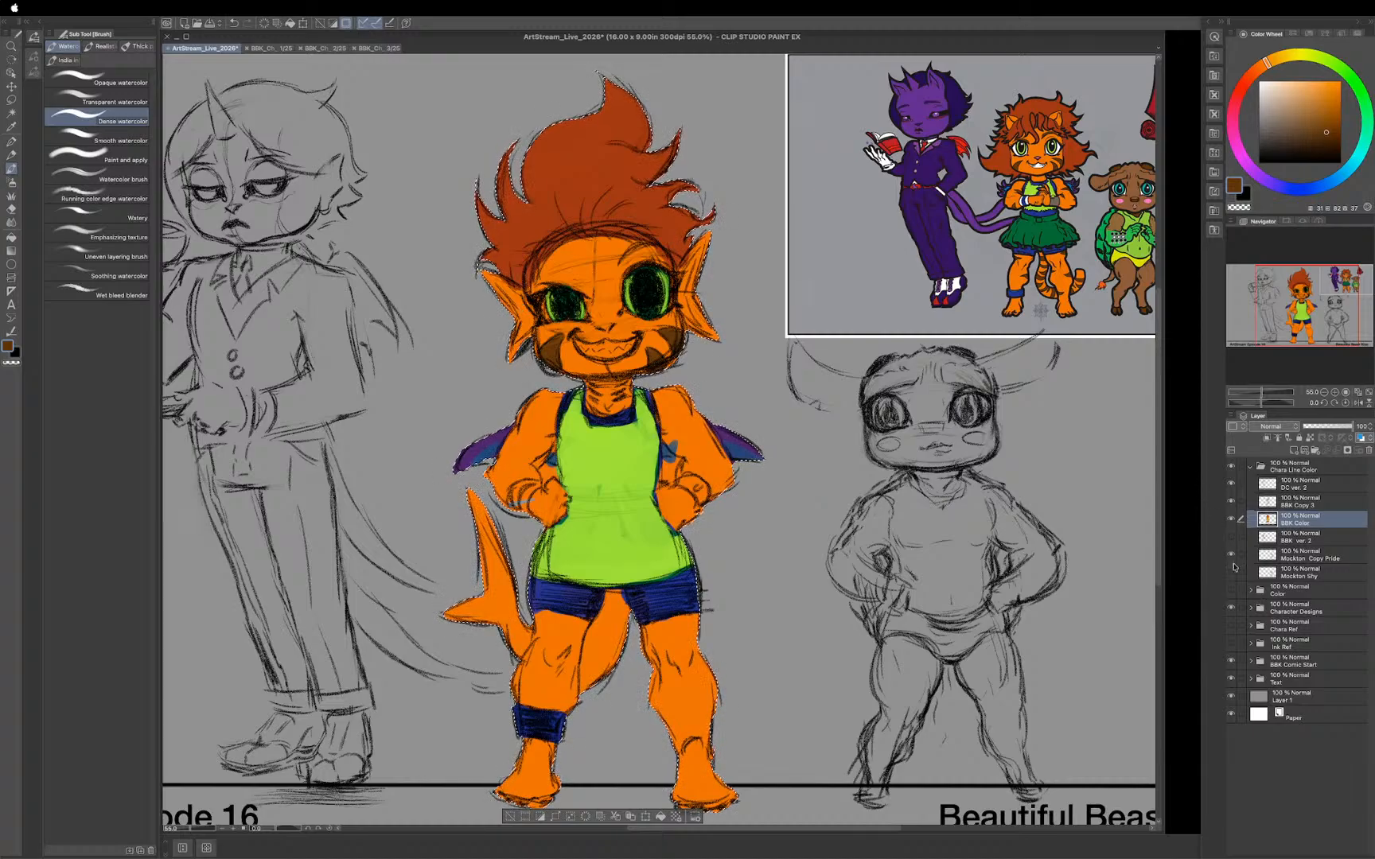
Step: Check the tiger shark photos in the Chara Ref folder, hide it again, and paint brown stripes on the figure's ears, arms, legs and tail
{"action": "left_click", "coordinate": [1231, 628]}
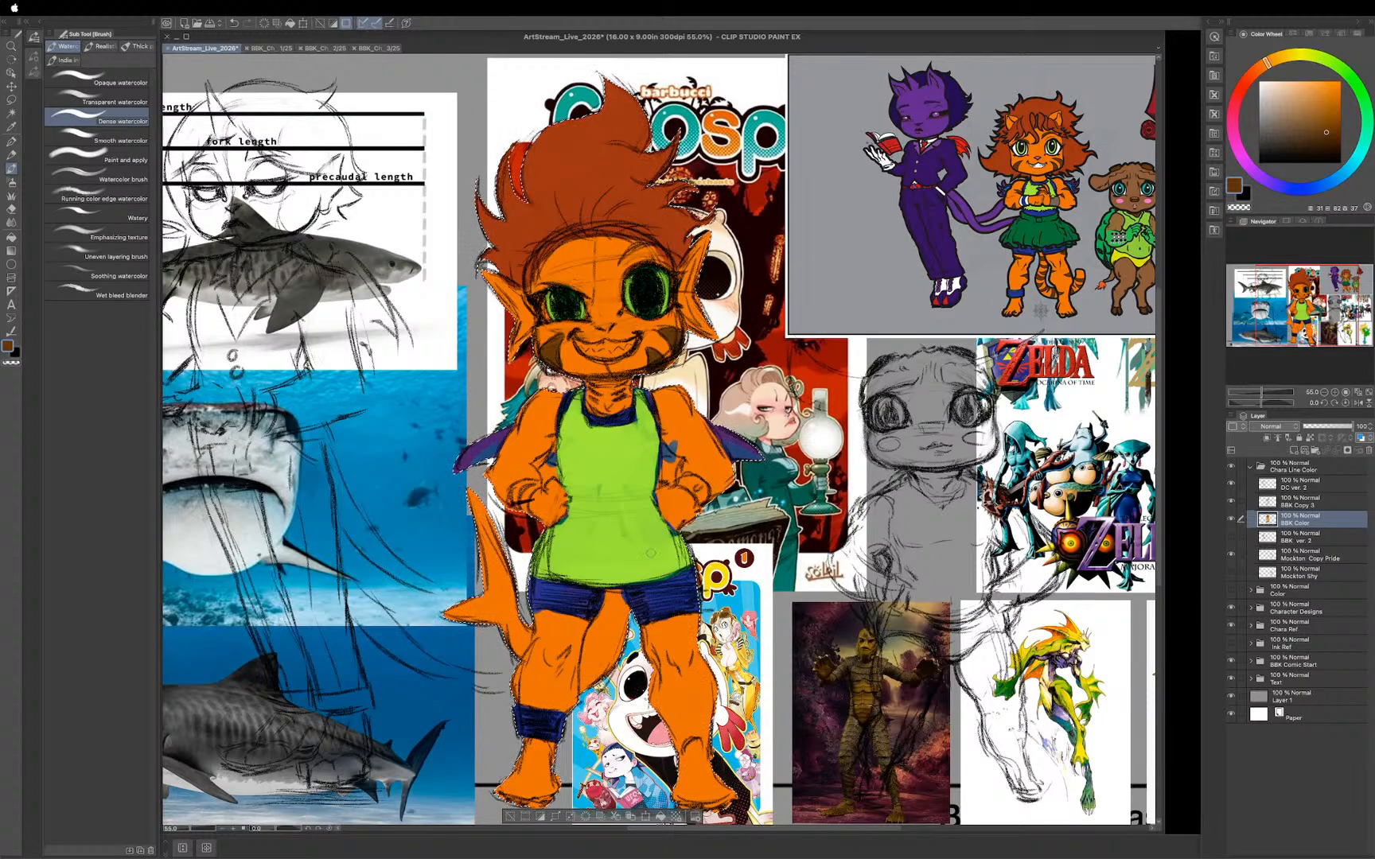
{"action": "left_click_drag", "start_coordinate": [182, 336], "coordinate": [404, 327]}
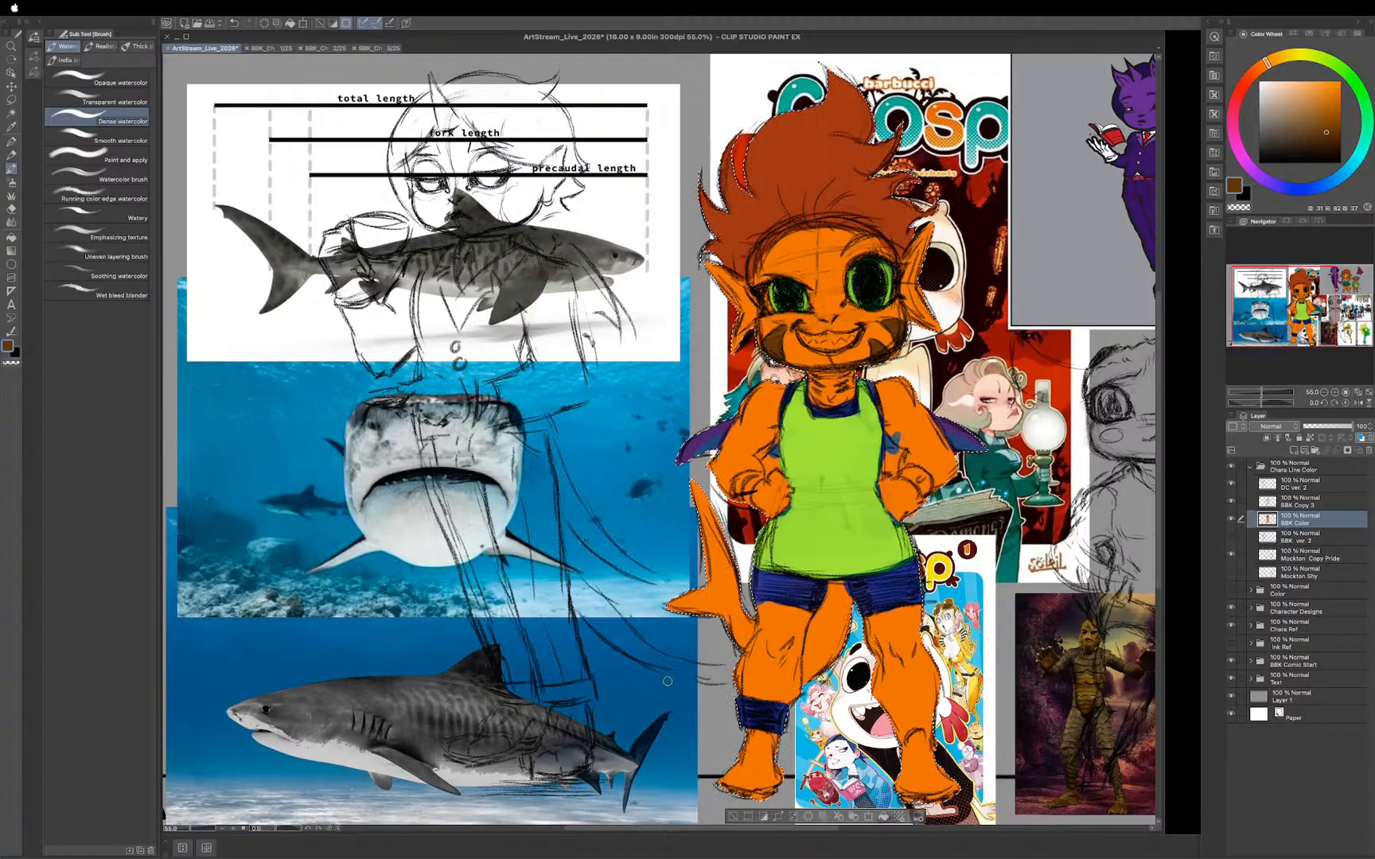
{"action": "left_click_drag", "start_coordinate": [1092, 469], "coordinate": [924, 440]}
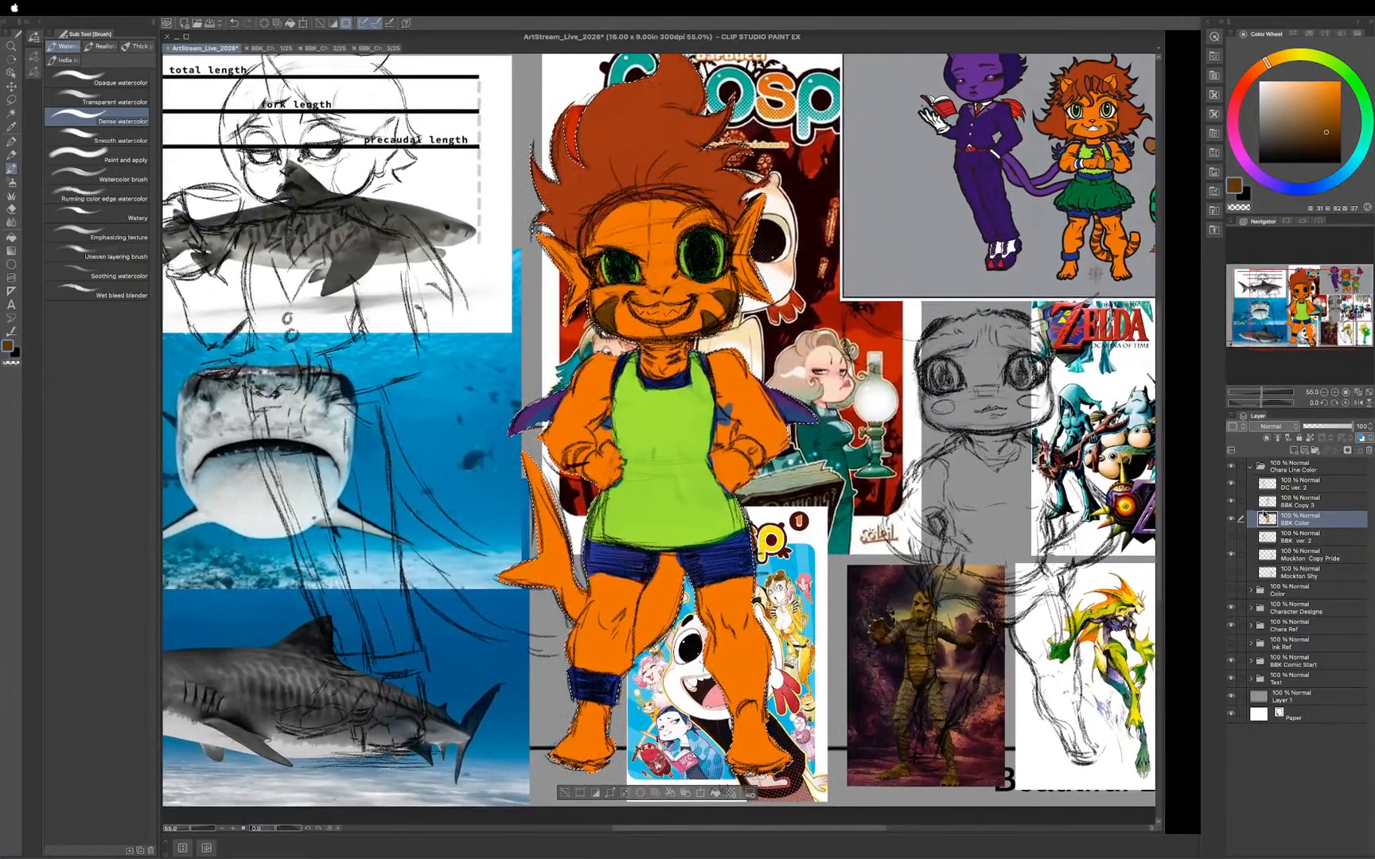
{"action": "left_click", "coordinate": [1231, 626]}
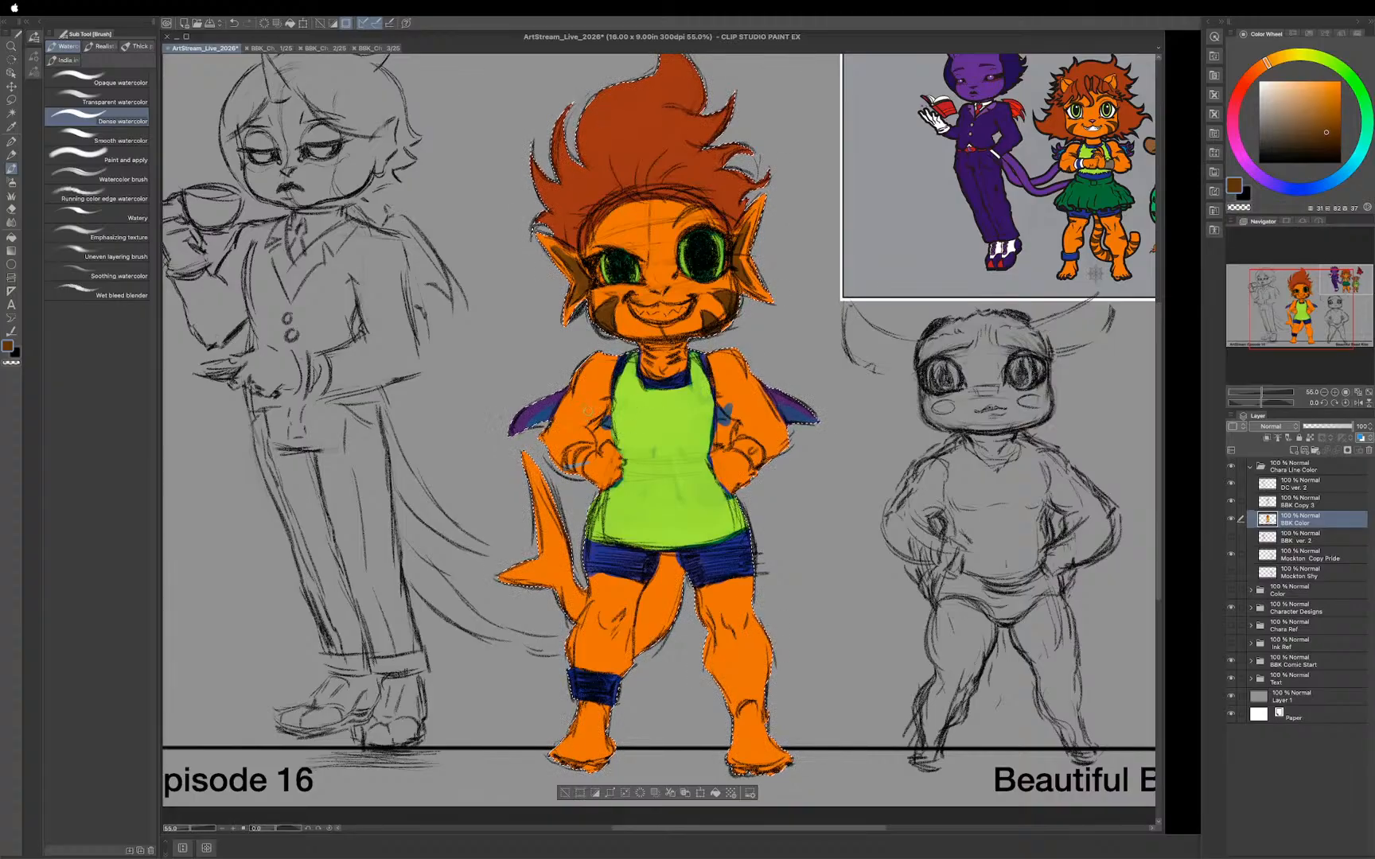
{"action": "left_click_drag", "start_coordinate": [587, 412], "coordinate": [587, 413]}
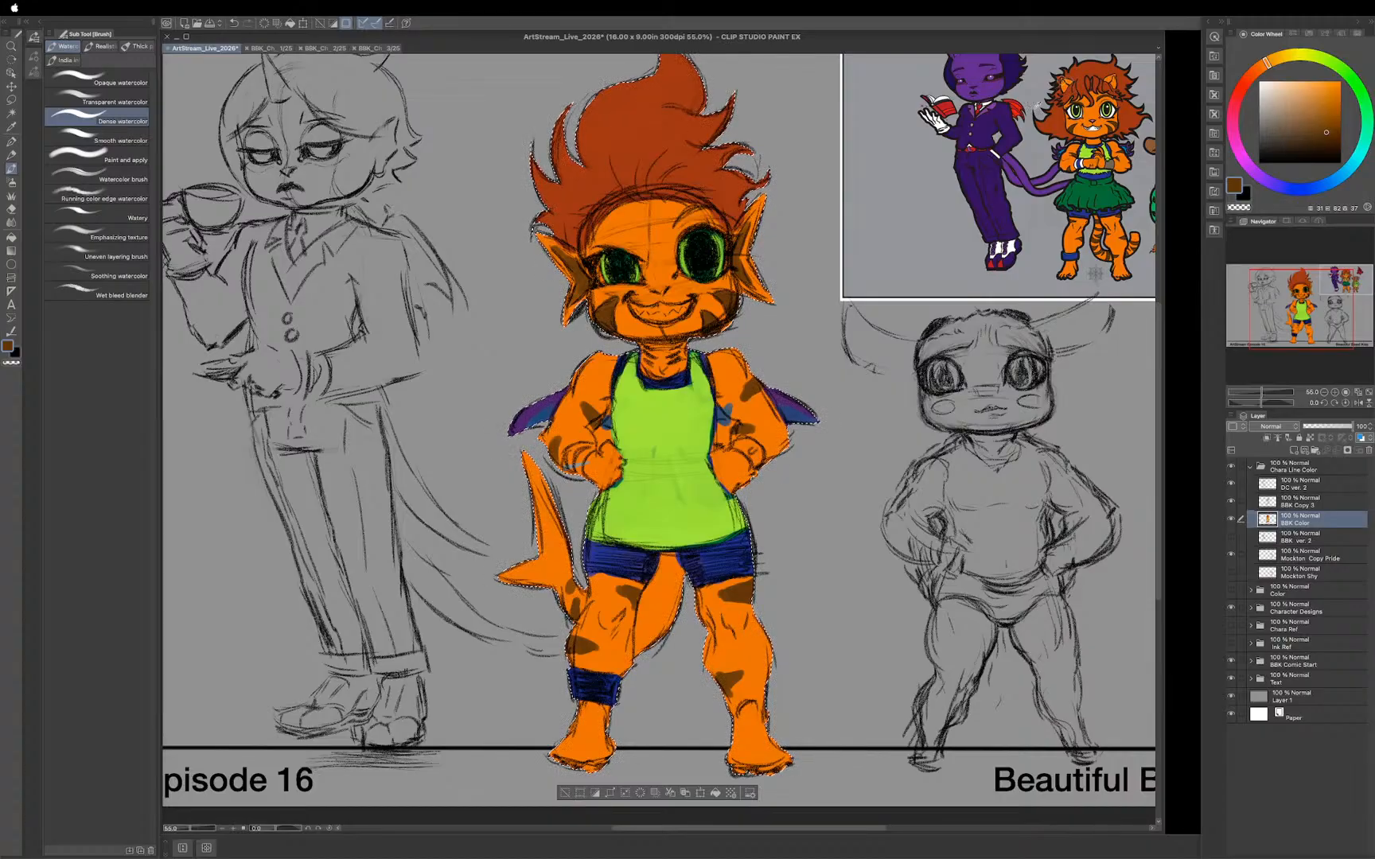
Step: Paint the wristband on the figure's tail-side arm with the light gray and blue sampled from the tiger character reference
{"action": "key", "text": "i"}
{"action": "left_click", "coordinate": [872, 237]}
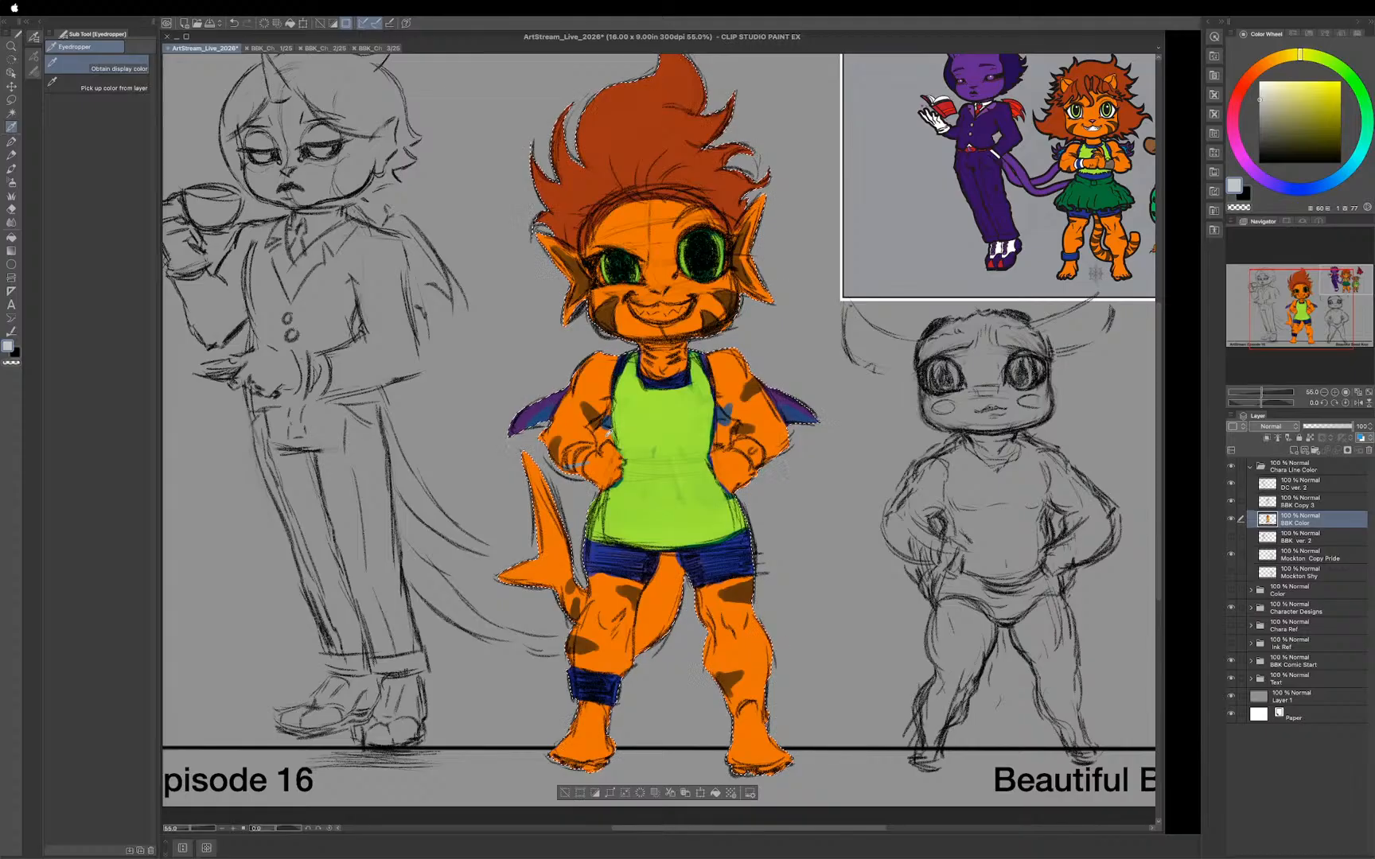
{"action": "key", "text": "b"}
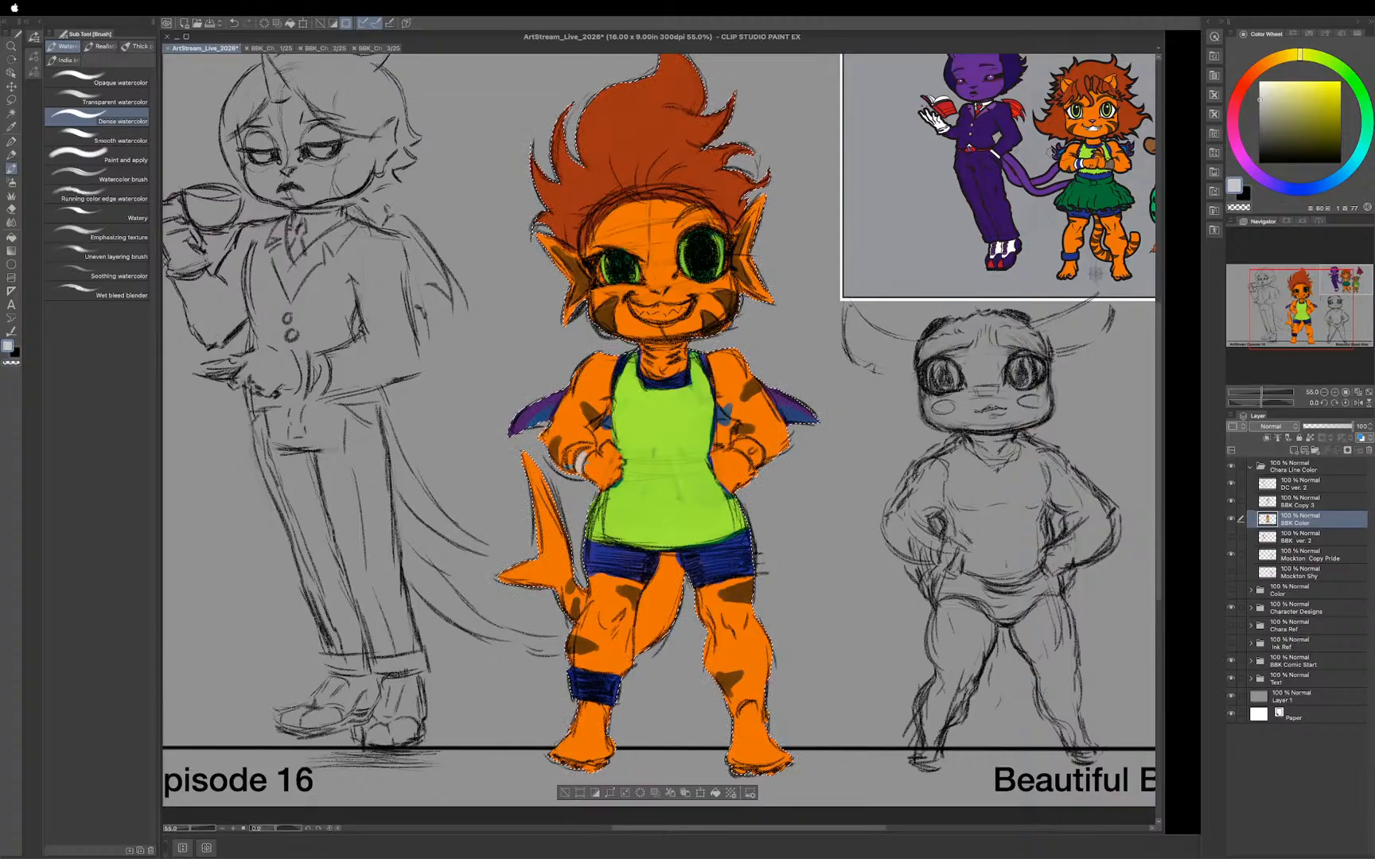
{"action": "key", "text": "i"}
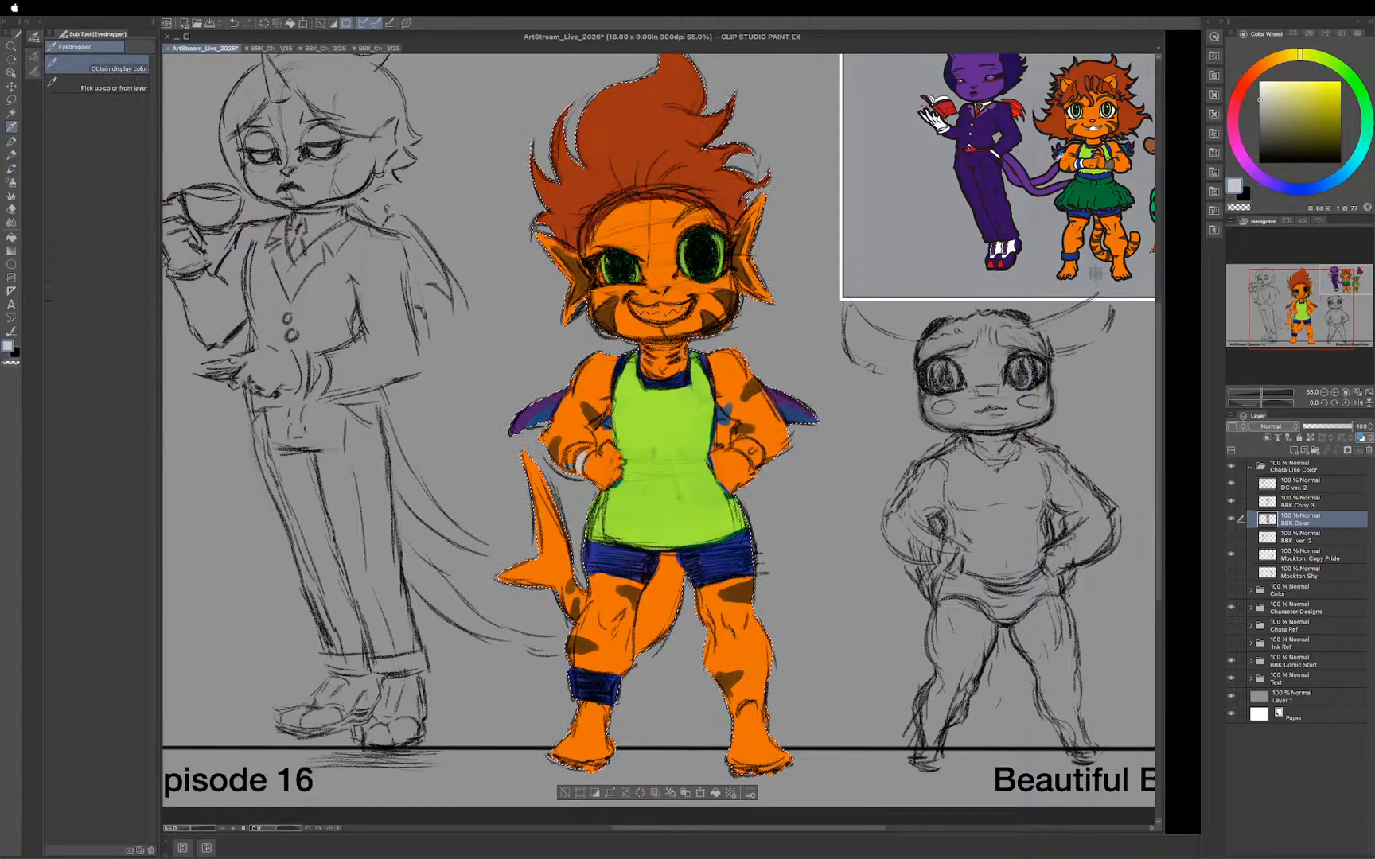
{"action": "left_click", "coordinate": [1070, 256]}
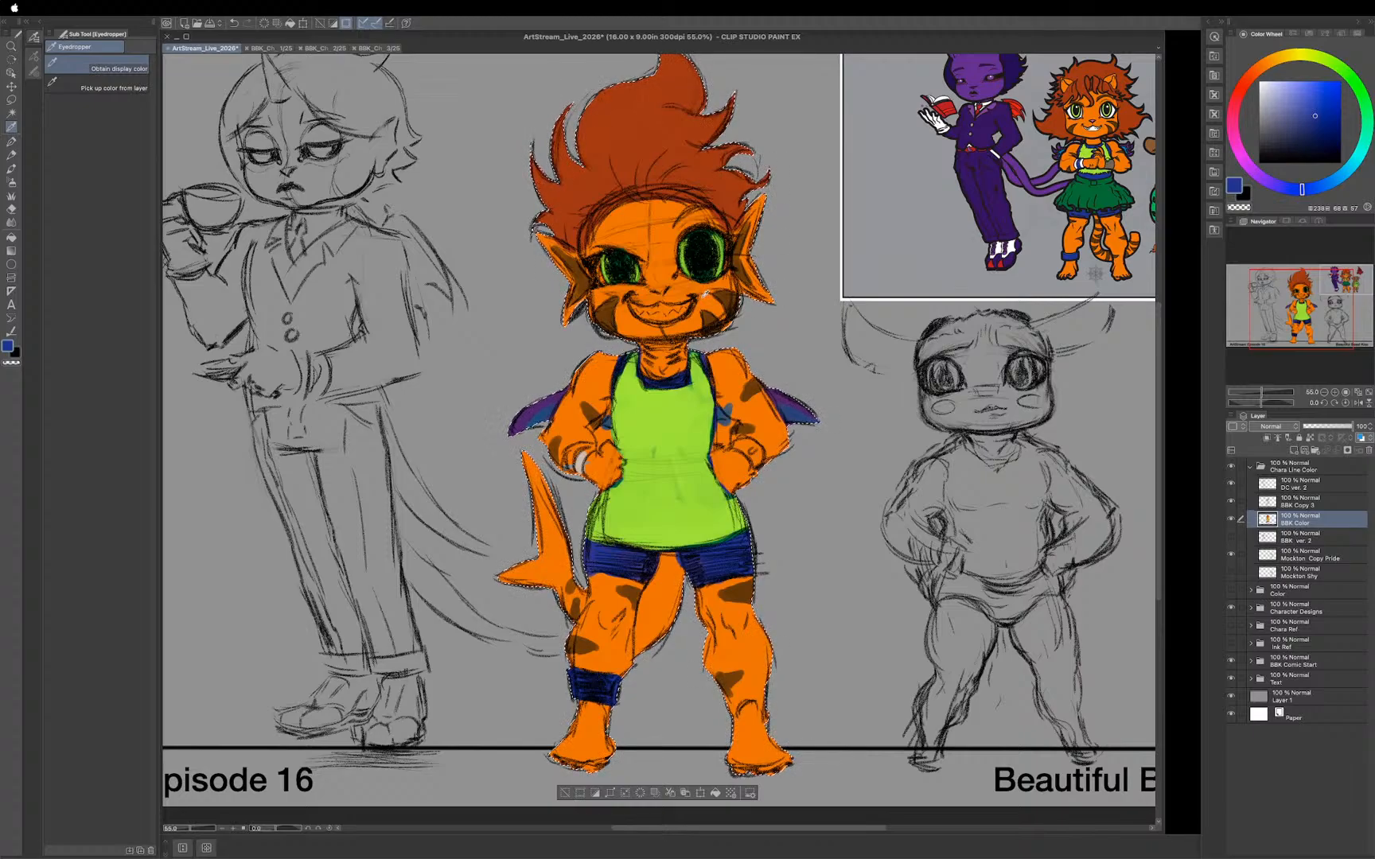
{"action": "key", "text": "b"}
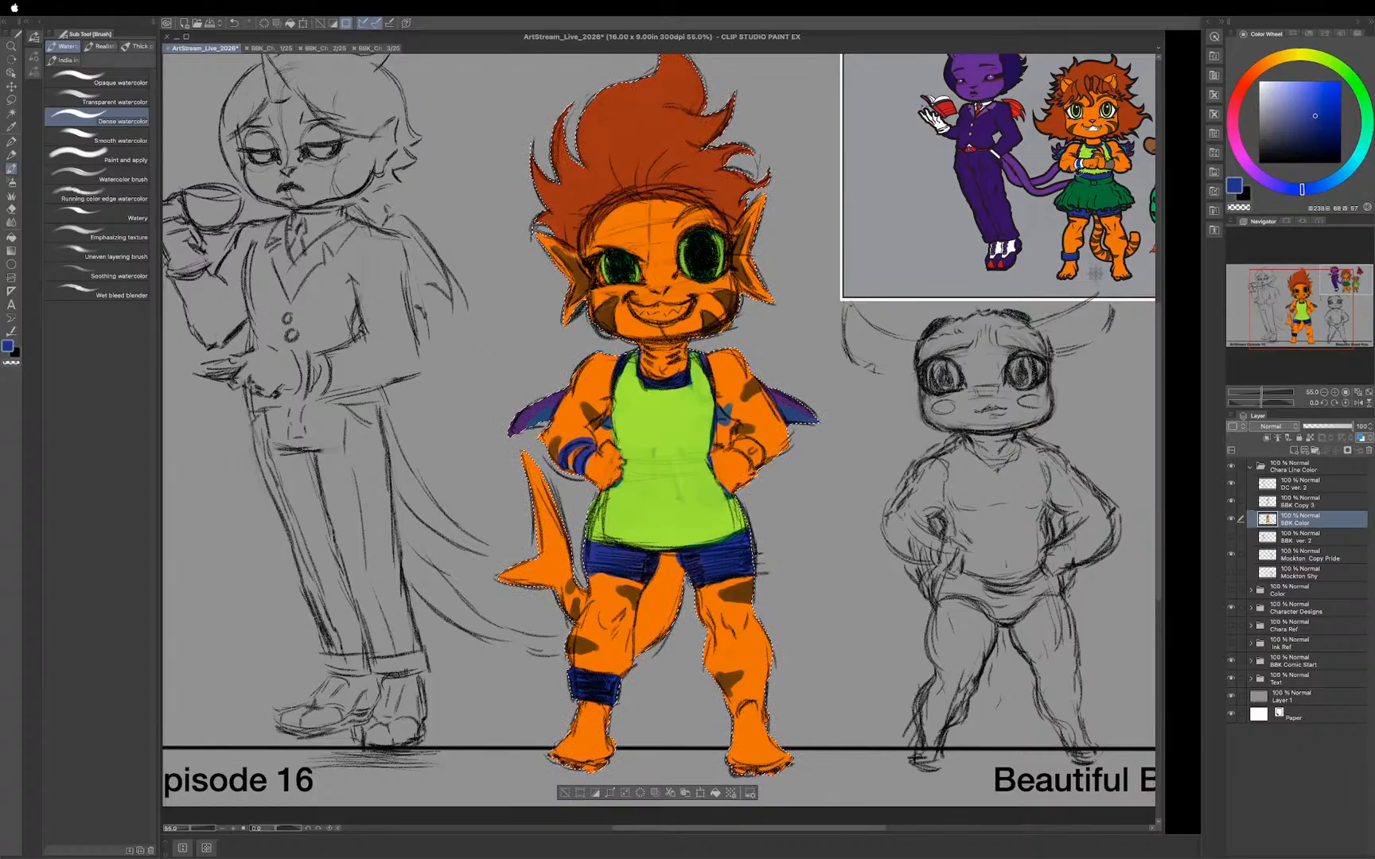
Step: Color the band on the figure's other wrist grayish brown and its face lime green, sampling both colors from the reference
{"action": "key", "text": "i"}
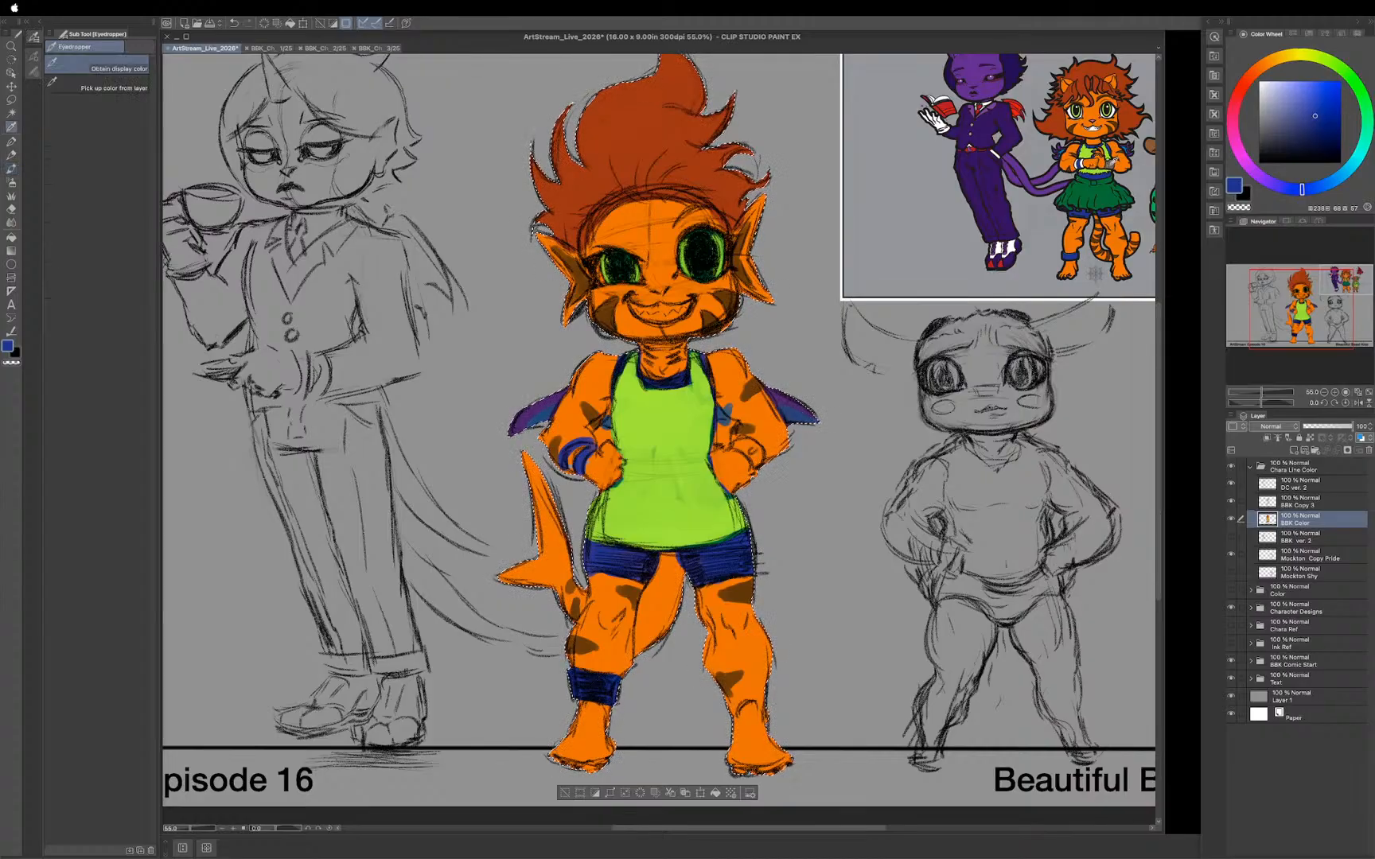
{"action": "left_click", "coordinate": [1113, 161]}
{"action": "key", "text": "b"}
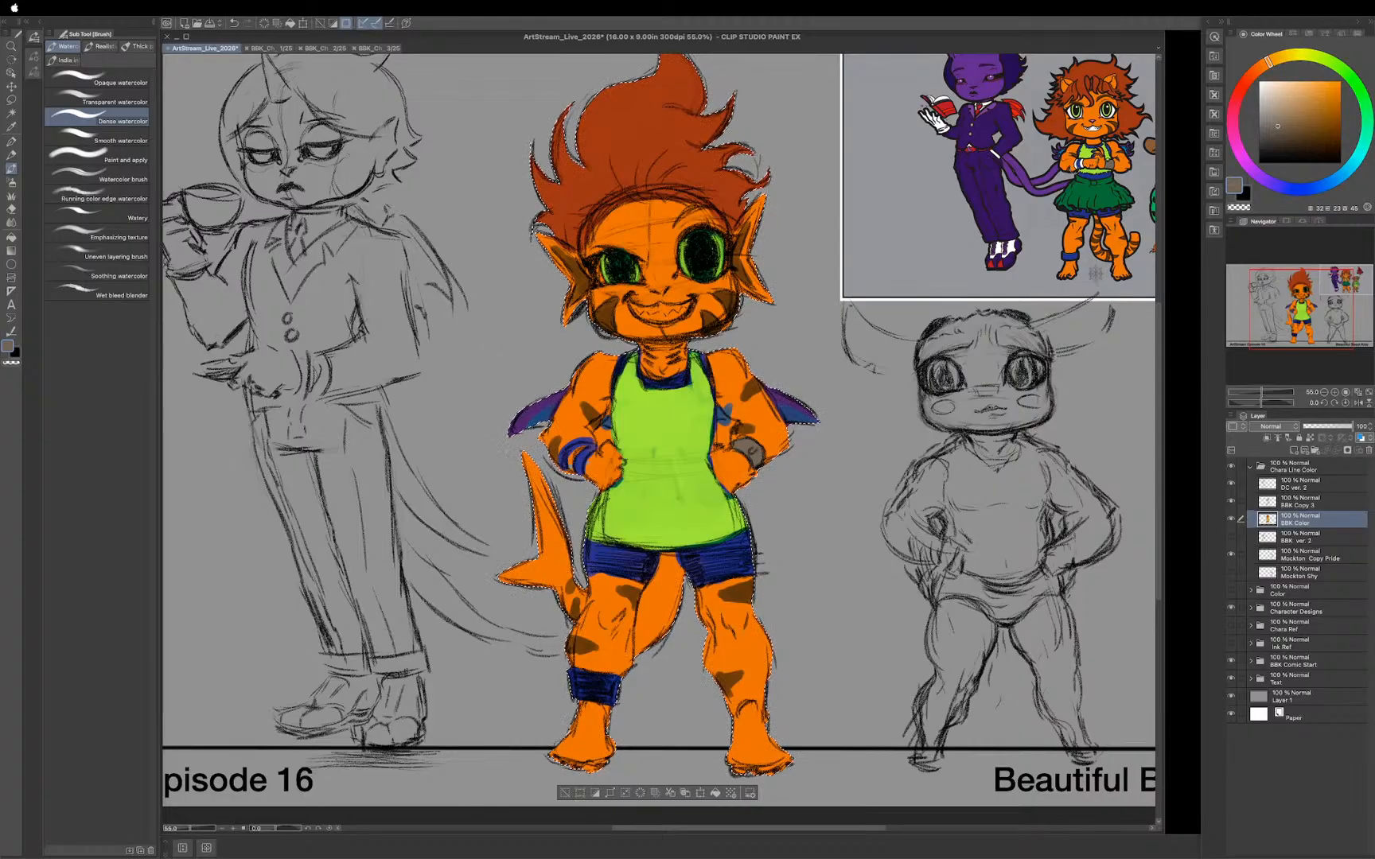
{"action": "key", "text": "i"}
{"action": "left_click", "coordinate": [1091, 148]}
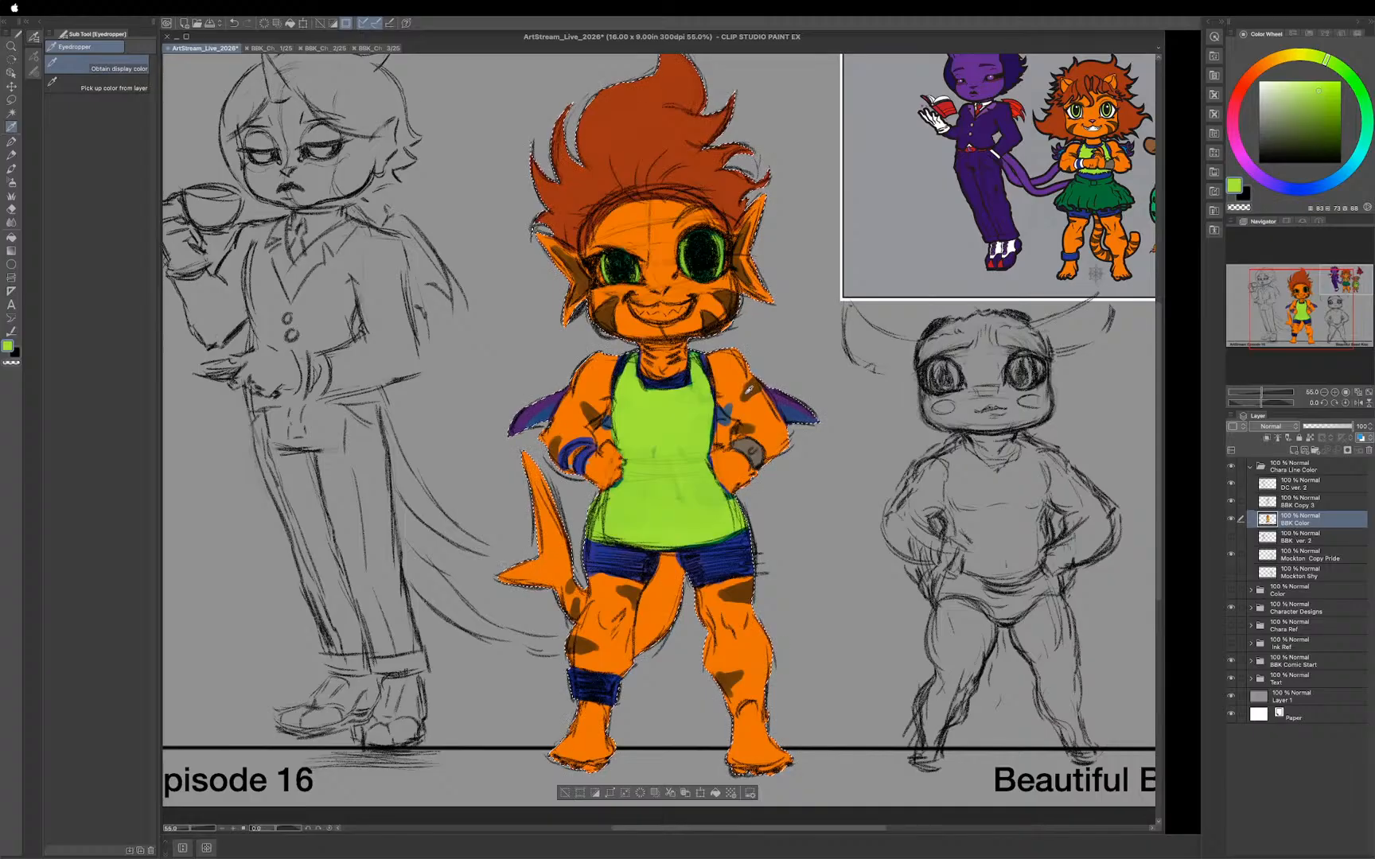
{"action": "key", "text": "b"}
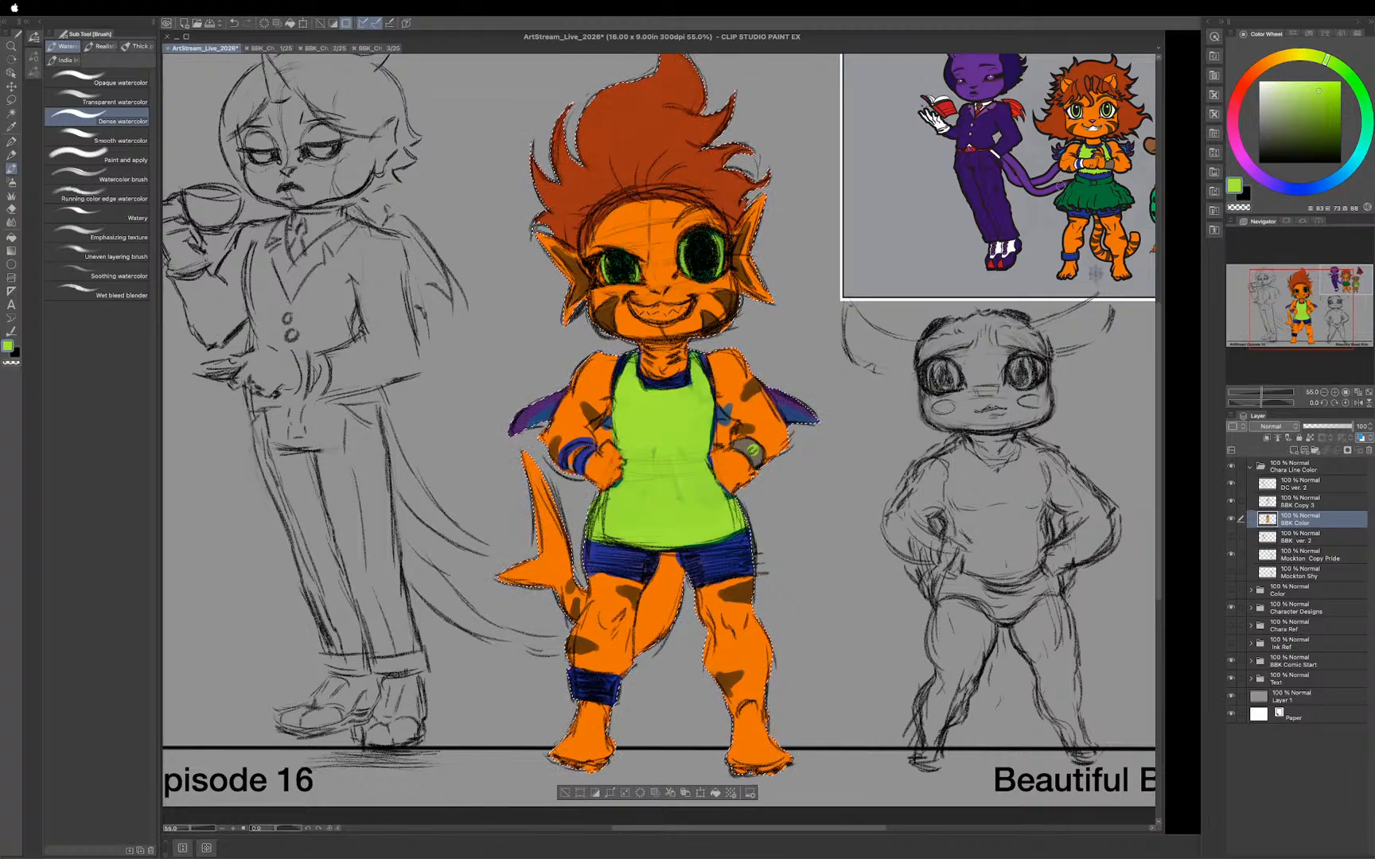
Step: Sample white from the reference and paint the teeth in the figure's grin with it
{"action": "key", "text": "i"}
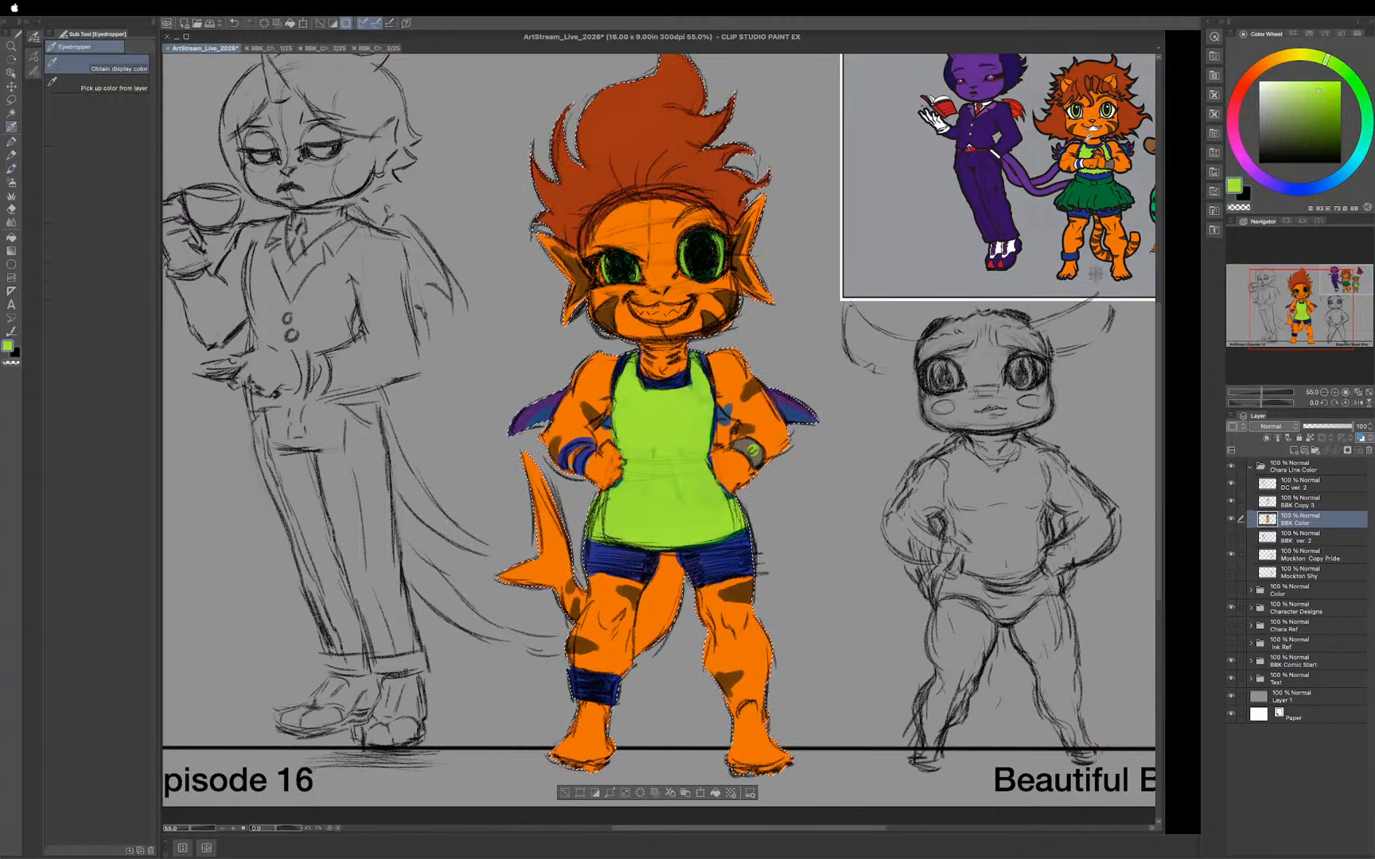
{"action": "left_click", "coordinate": [855, 186]}
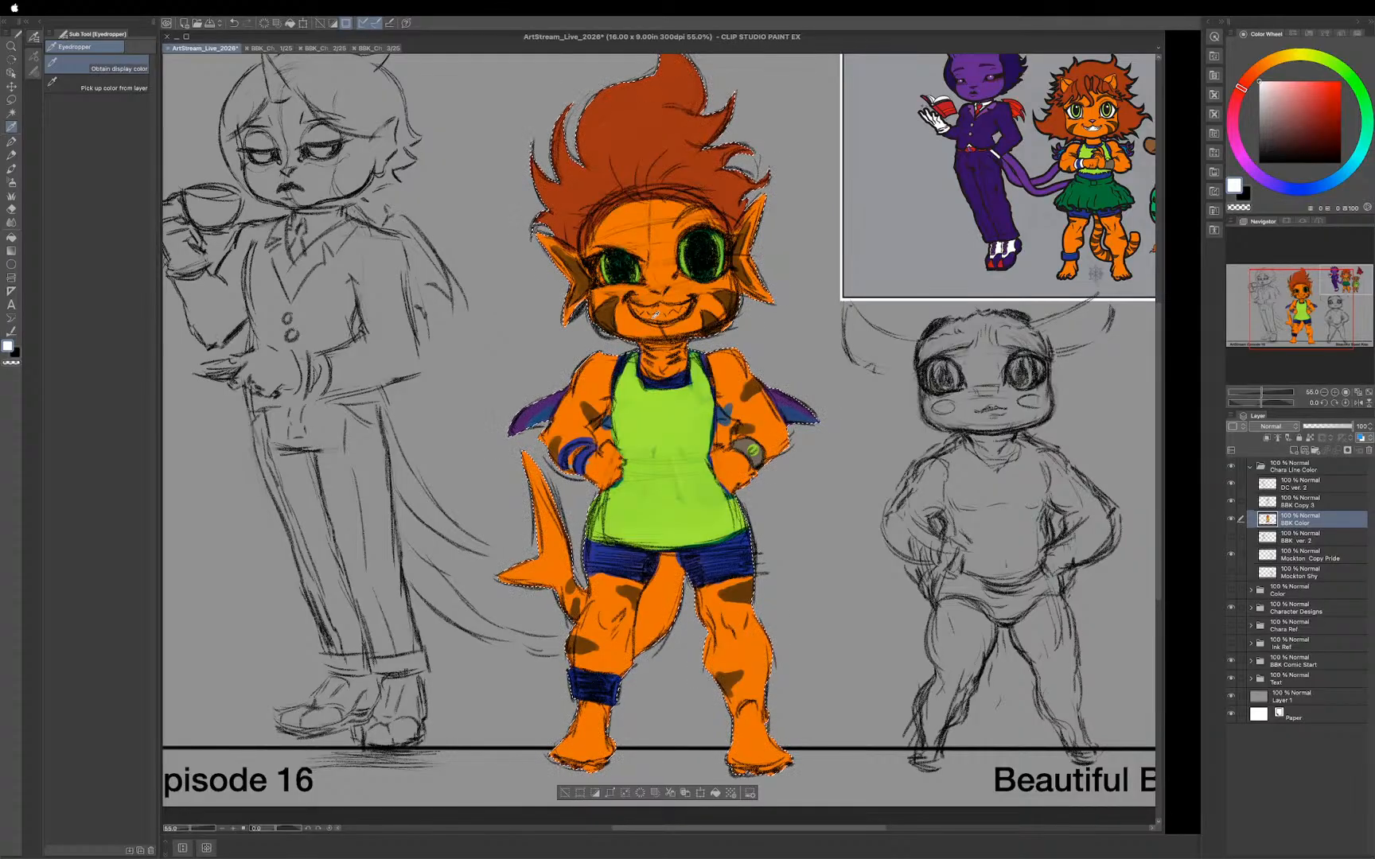
{"action": "key", "text": "b"}
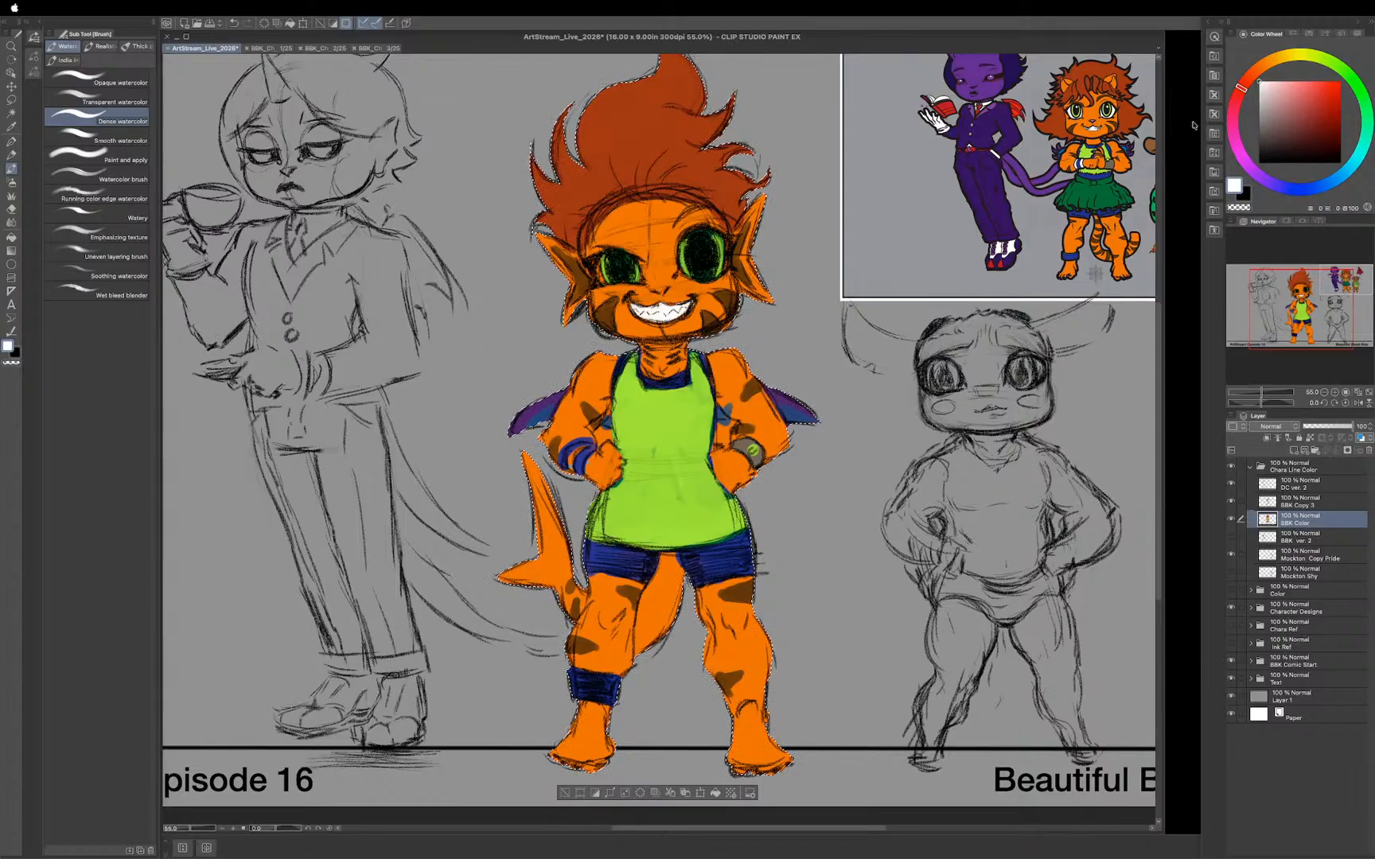
Step: Mix a golden yellow on the color wheel and paint the teeth in the figure's grin with it
{"action": "left_click", "coordinate": [1277, 61]}
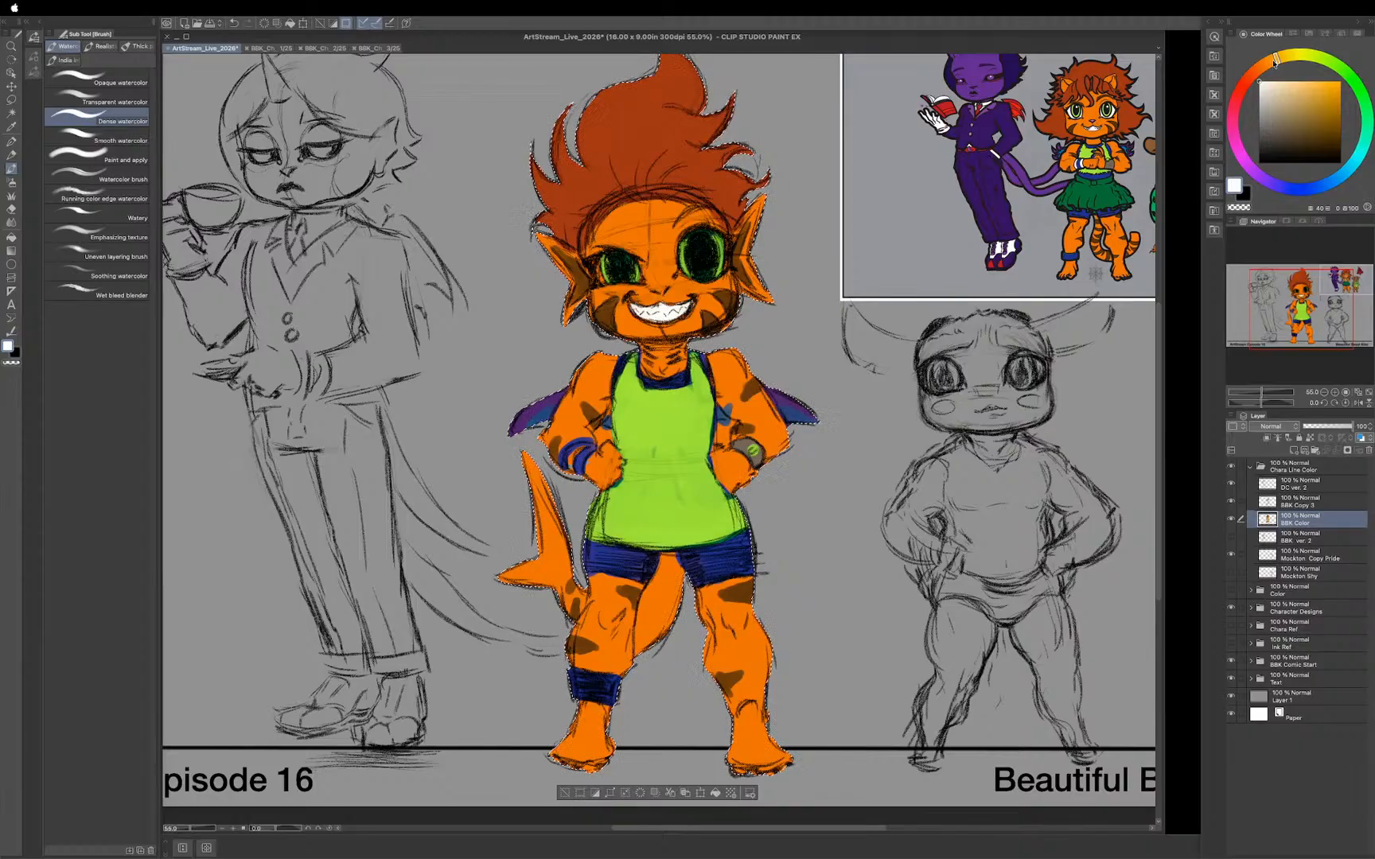
{"action": "left_click", "coordinate": [1328, 90]}
{"action": "left_click_drag", "start_coordinate": [1330, 93], "coordinate": [1327, 90]}
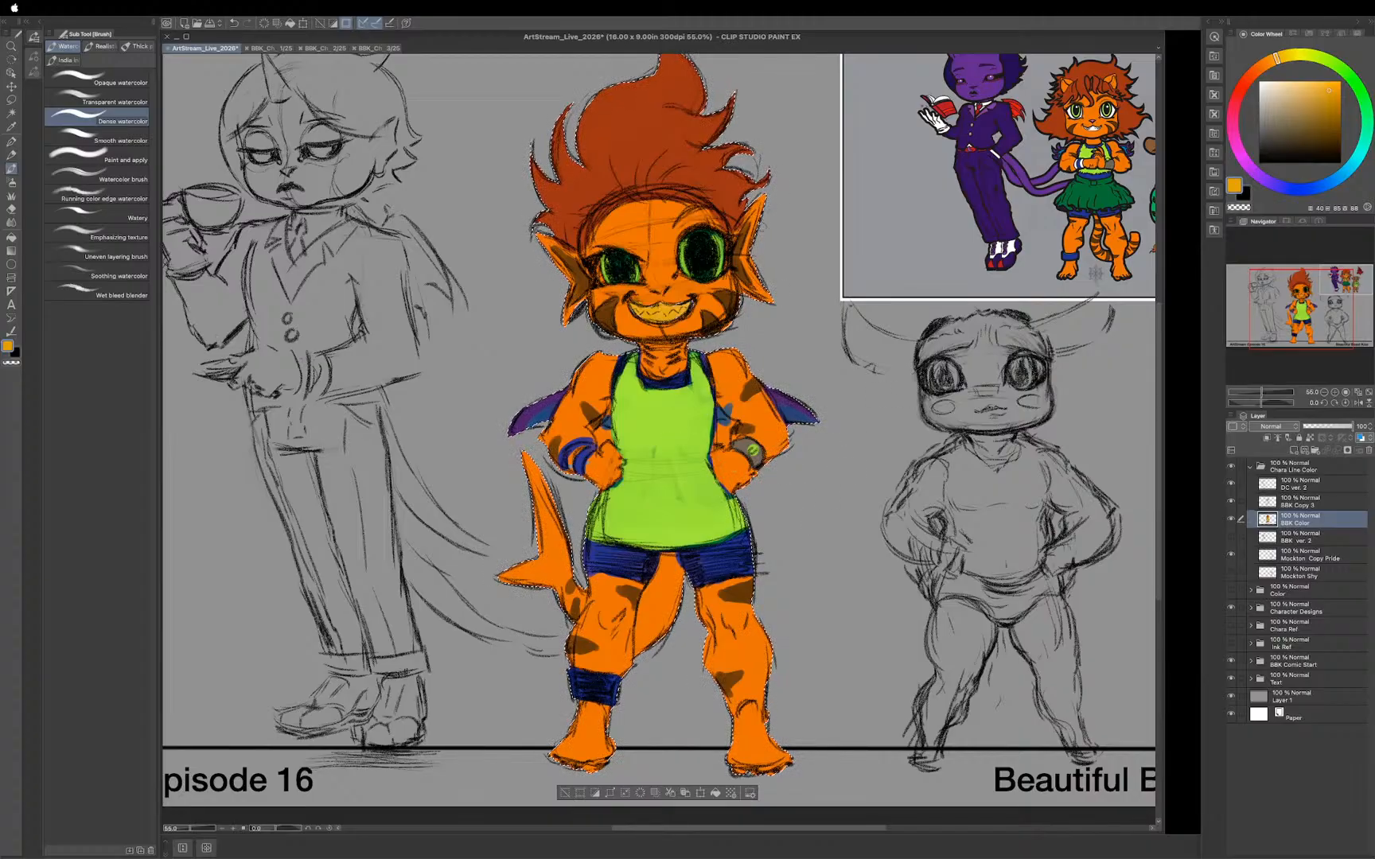
{"action": "left_click_drag", "start_coordinate": [810, 282], "coordinate": [808, 319]}
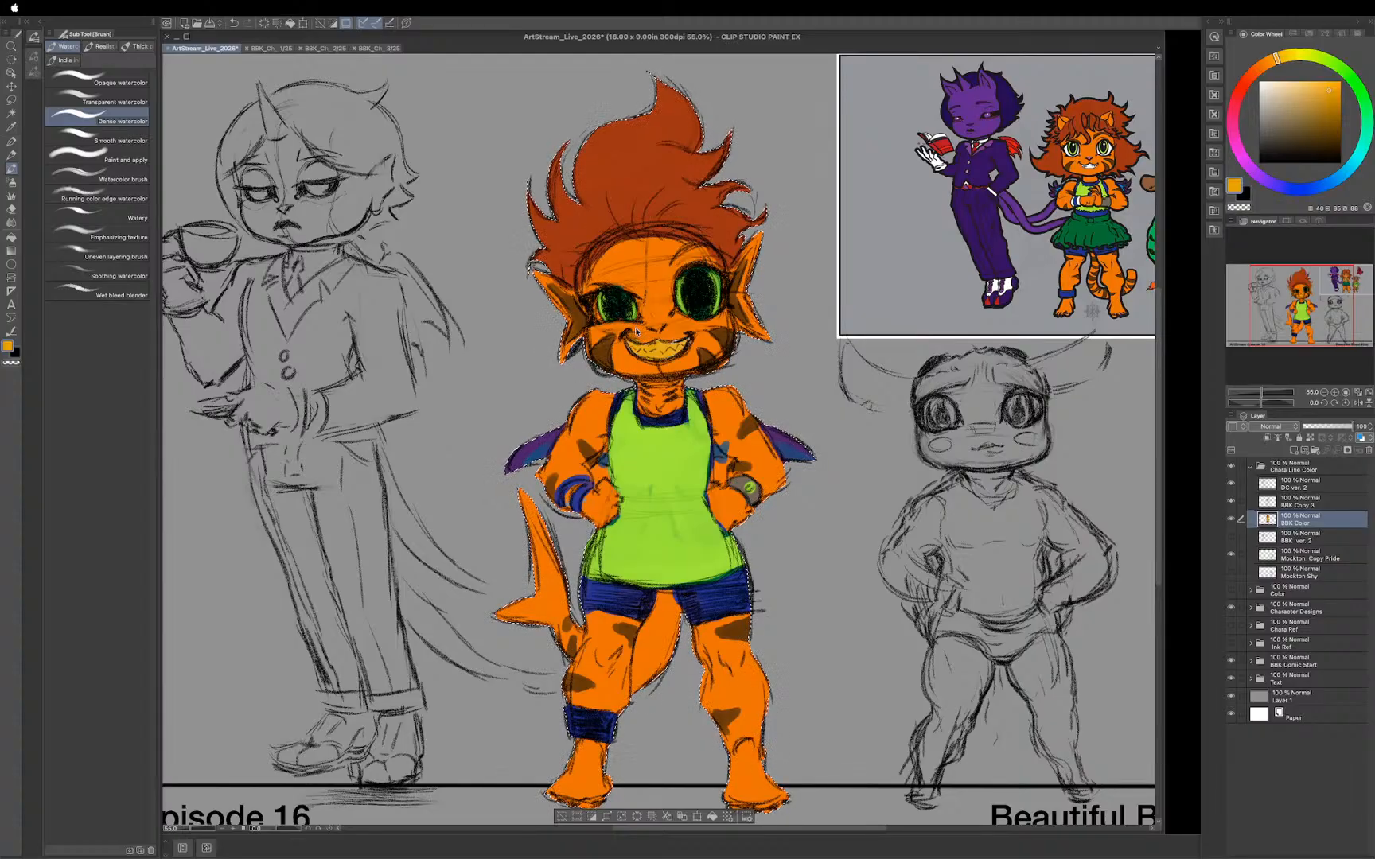
Step: Clear the selection around the colored figure and switch to the Kneaded eraser
{"action": "key", "text": "ctrl+d"}
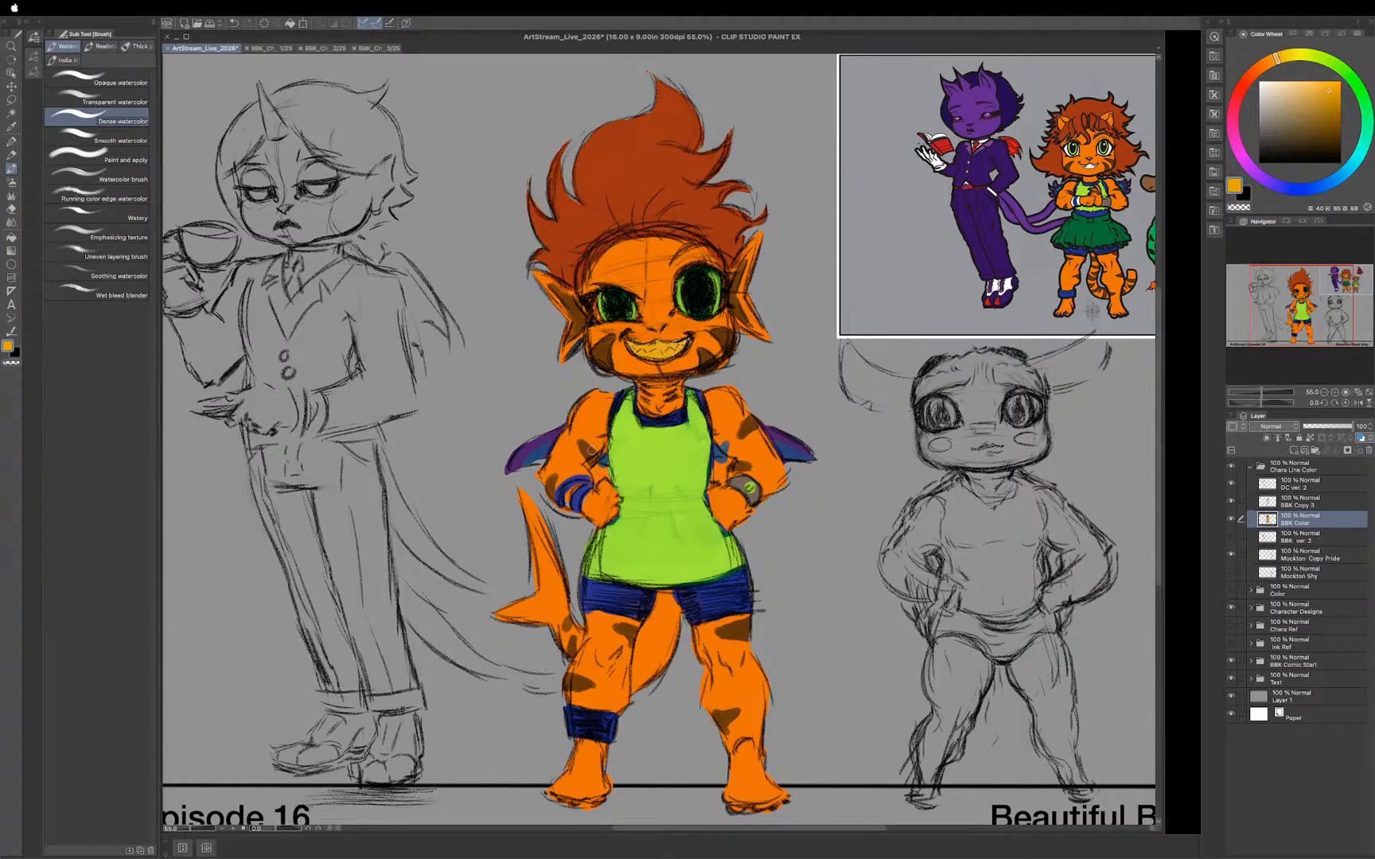
{"action": "key", "text": "e"}
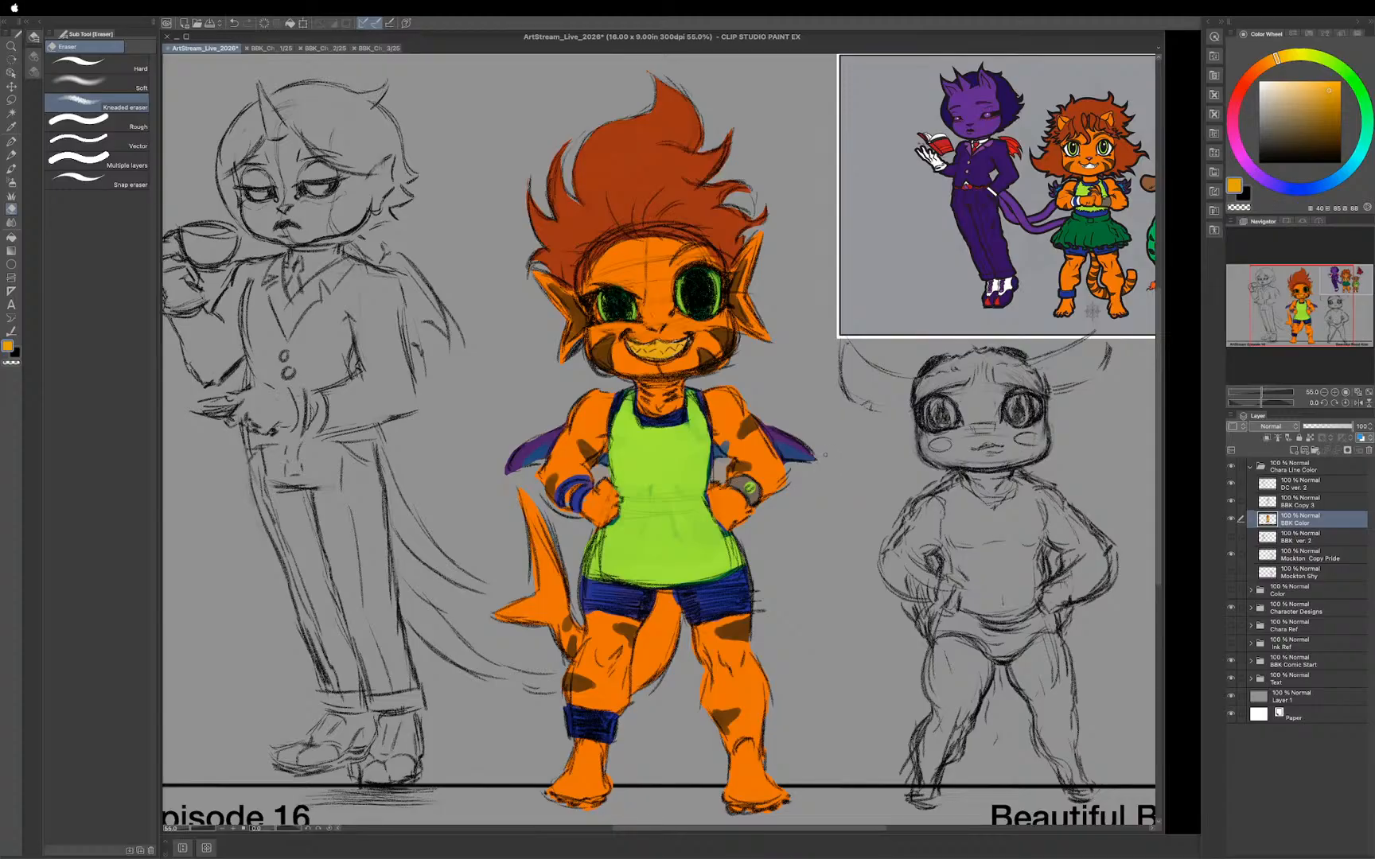
{"action": "scroll", "coordinate": [825, 455], "scroll_direction": "down", "scroll_amount": 3}
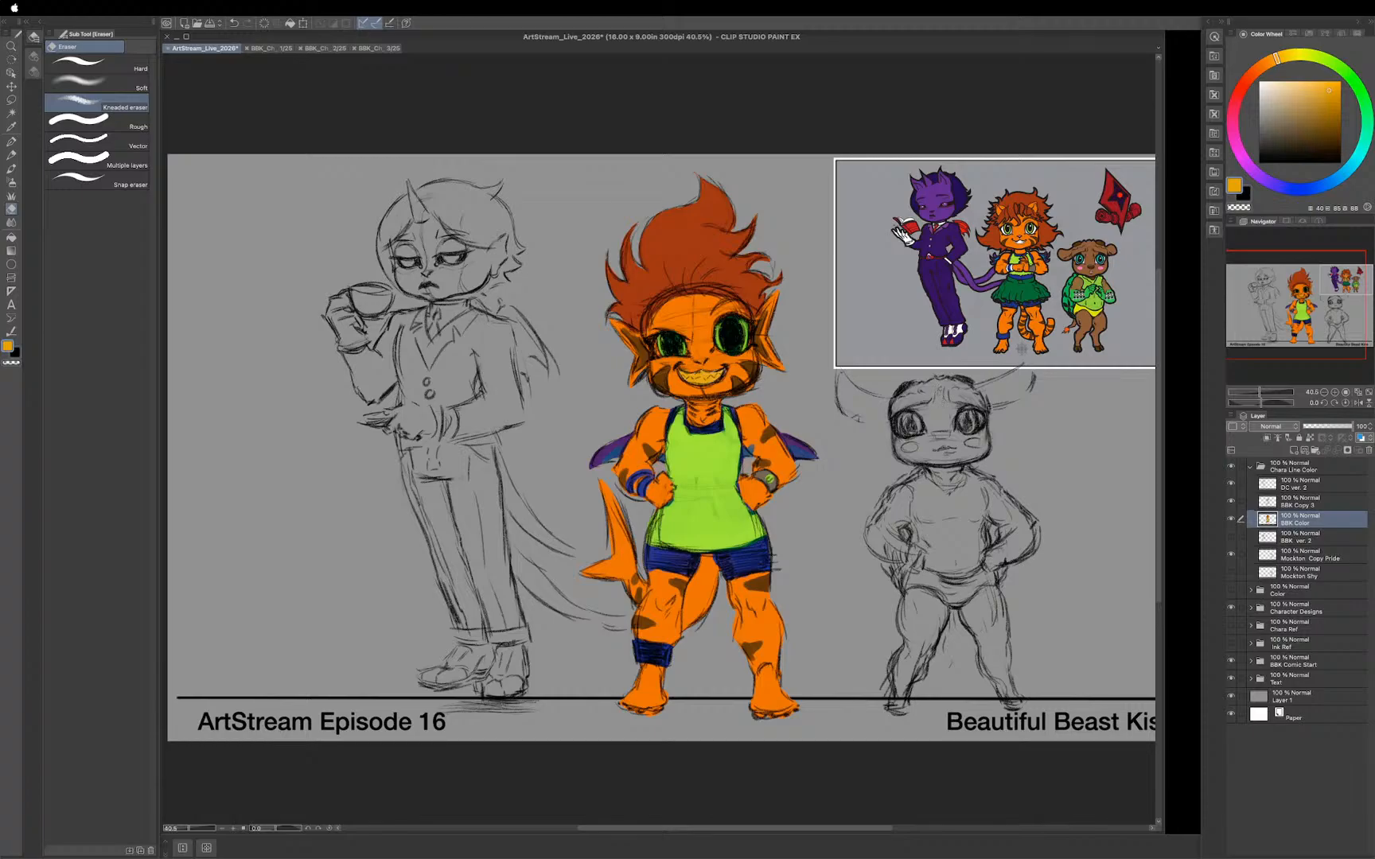
{"action": "left_click_drag", "start_coordinate": [981, 423], "coordinate": [856, 441]}
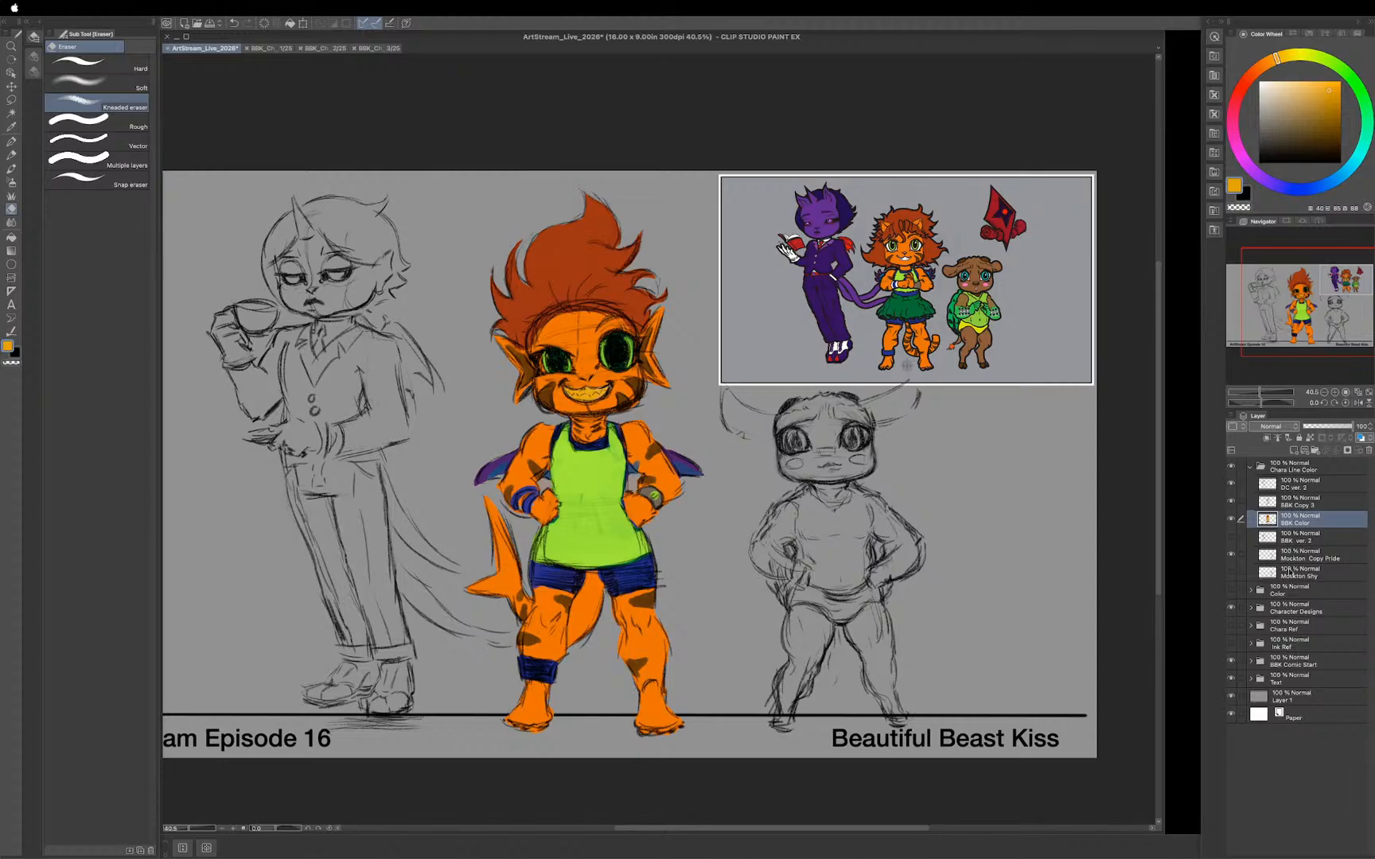
Step: Select and show the Mockton Shy layer, and view the lineup briefly with the Color folder shown
{"action": "left_click", "coordinate": [1291, 571]}
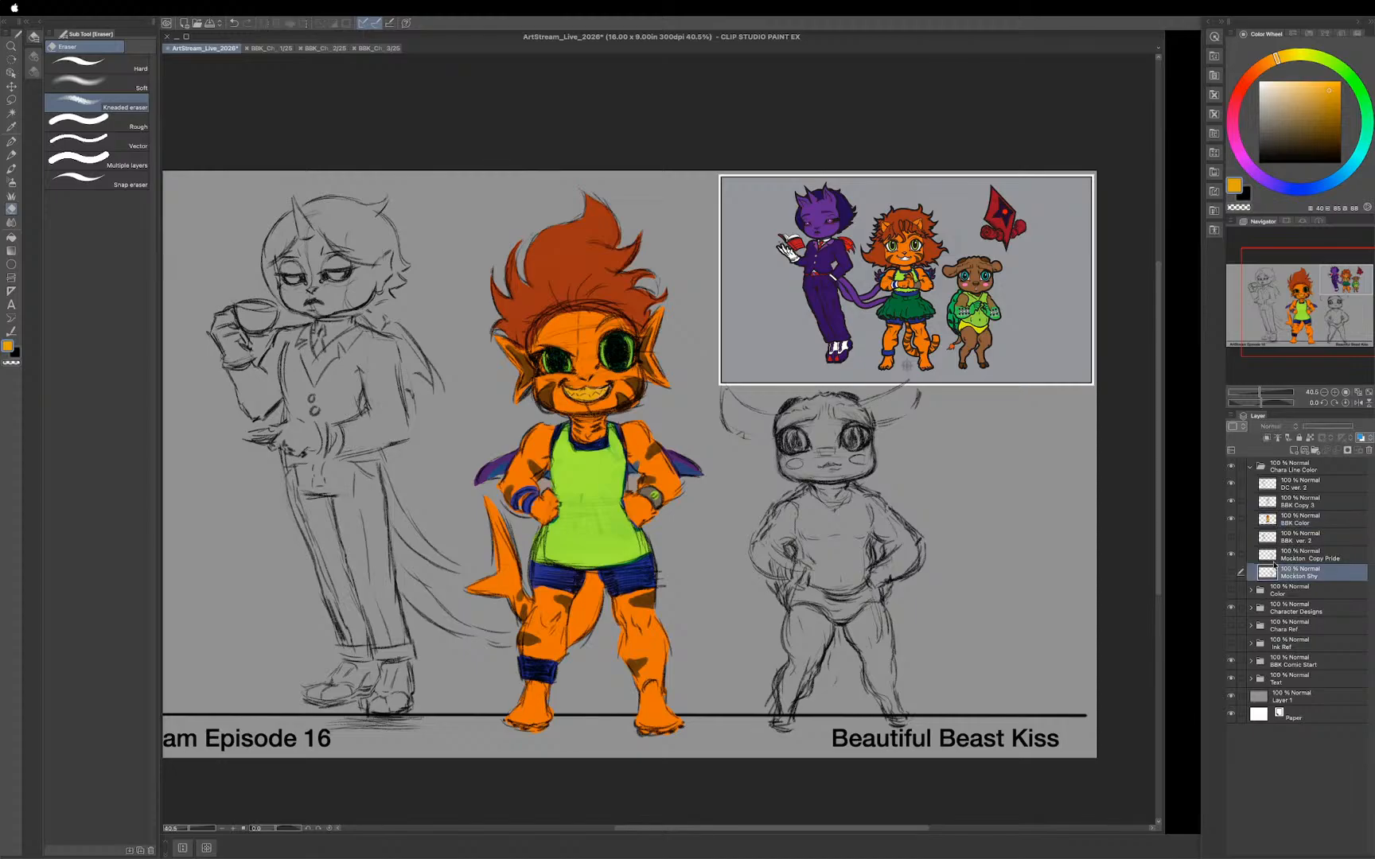
{"action": "left_click", "coordinate": [1231, 573]}
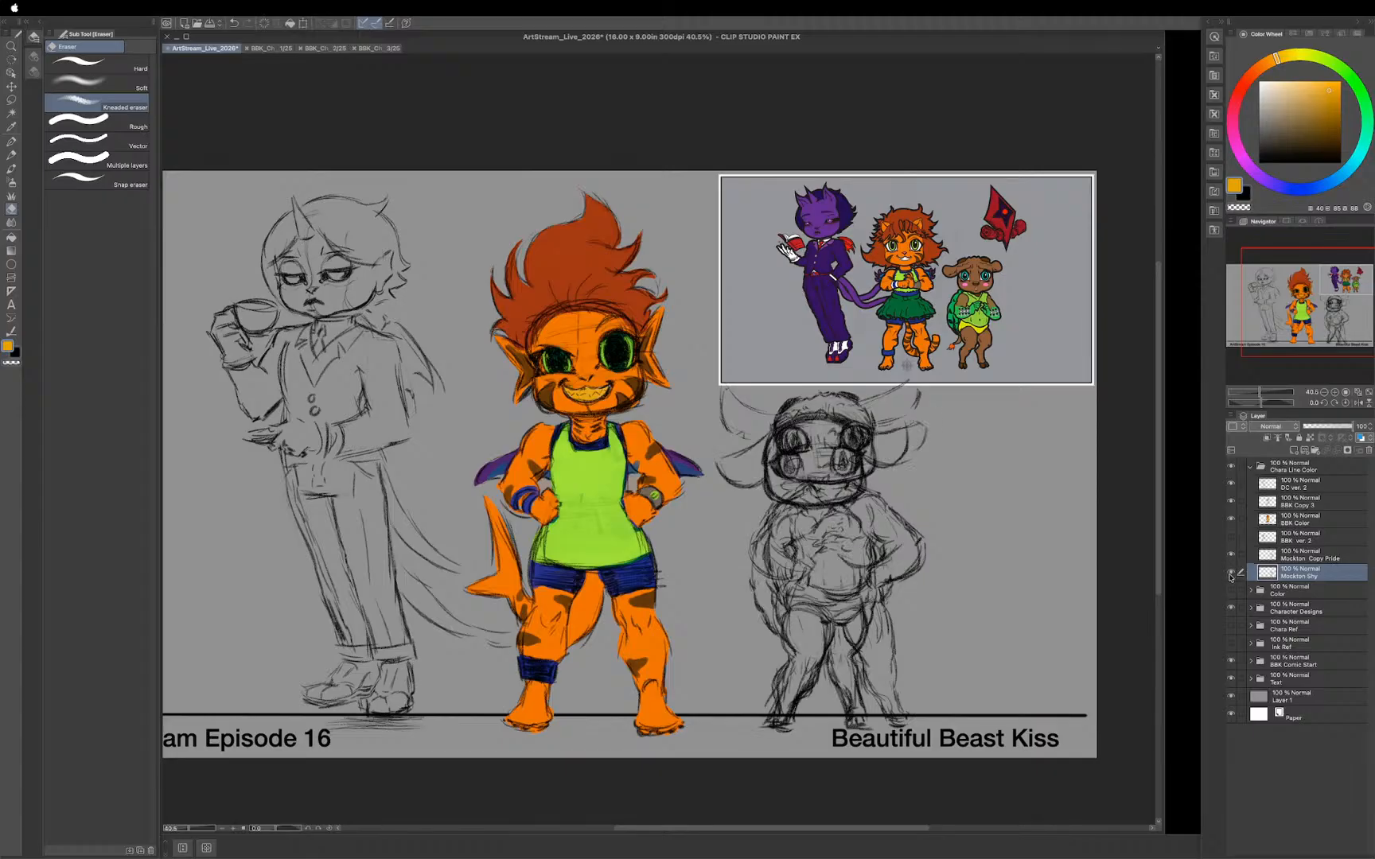
{"action": "left_click", "coordinate": [1231, 590]}
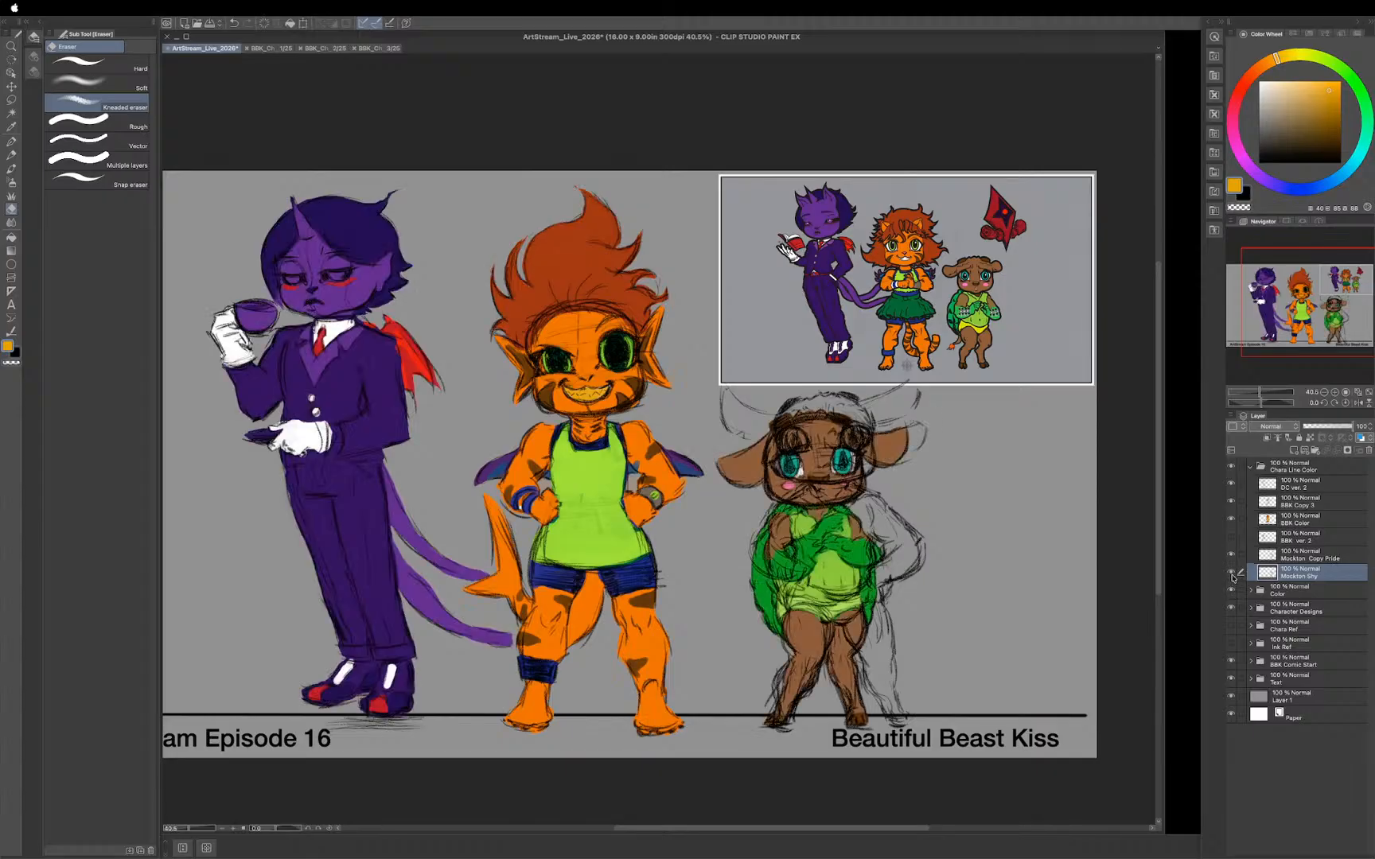
{"action": "left_click", "coordinate": [1230, 590]}
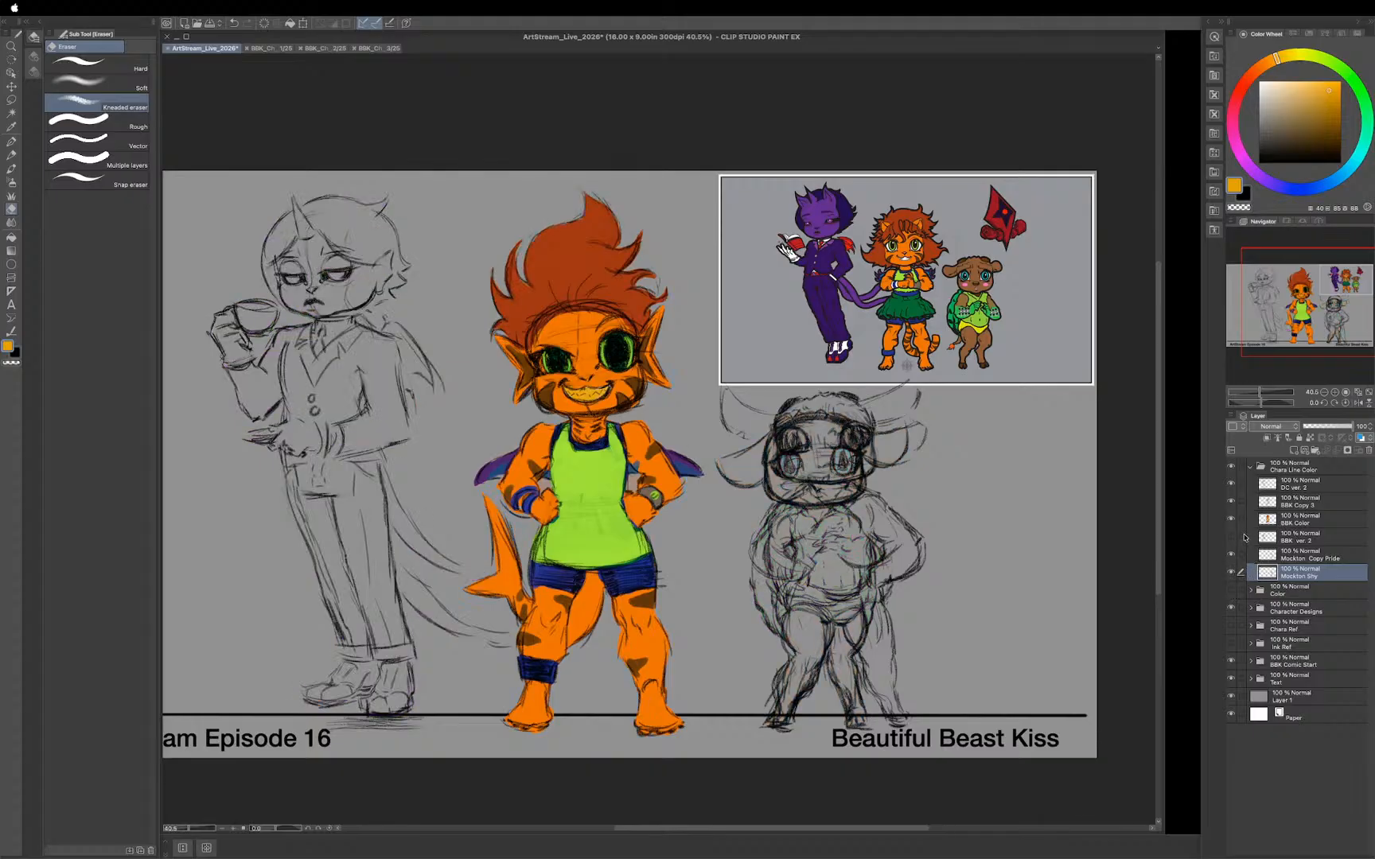
Step: Compare the Mockton Copy Pride and Mockton Shy sketches by toggling their visibility, leaving only Mockton Copy Pride shown
{"action": "left_click", "coordinate": [1230, 555]}
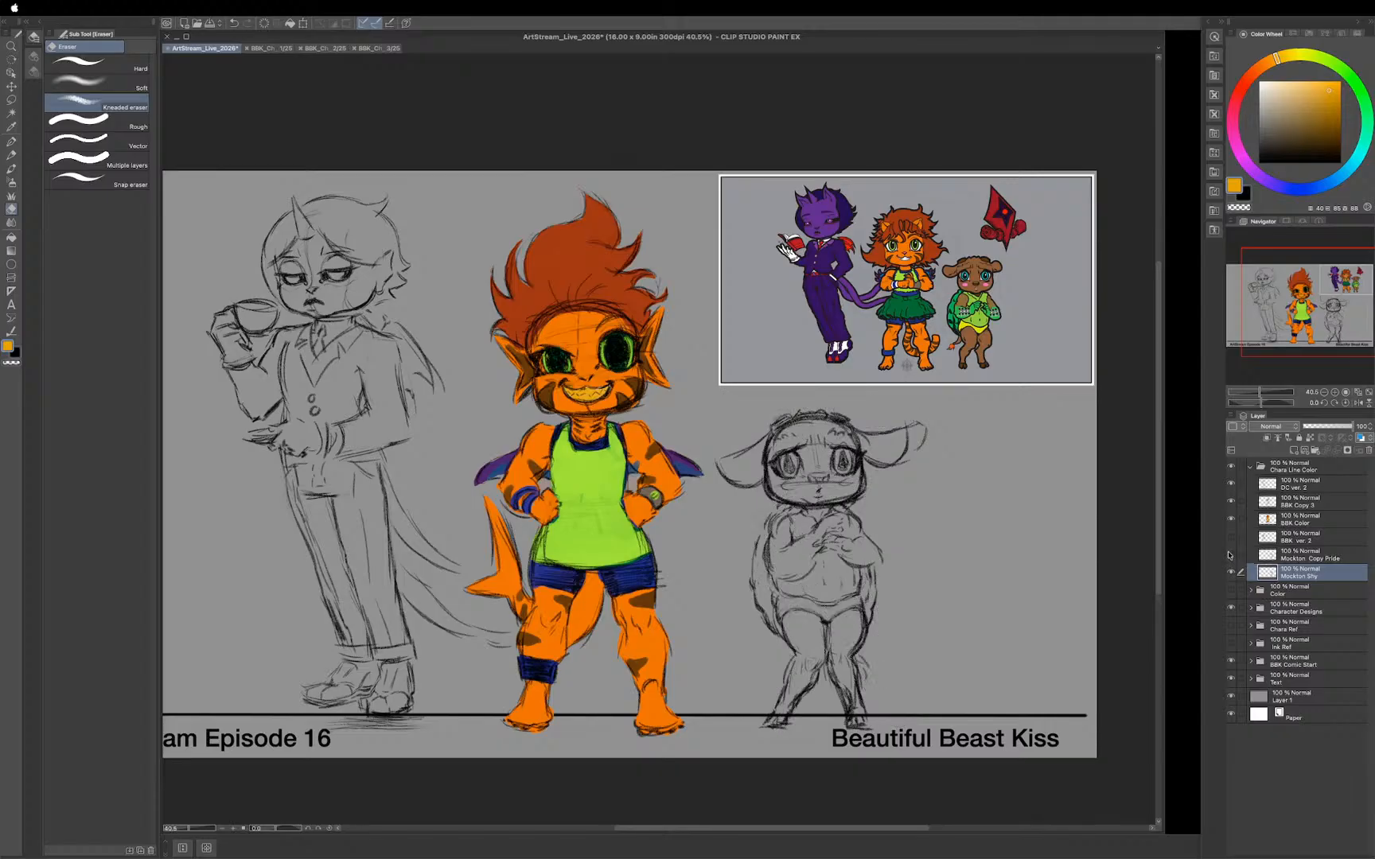
{"action": "left_click", "coordinate": [1230, 555]}
{"action": "left_click", "coordinate": [1230, 572]}
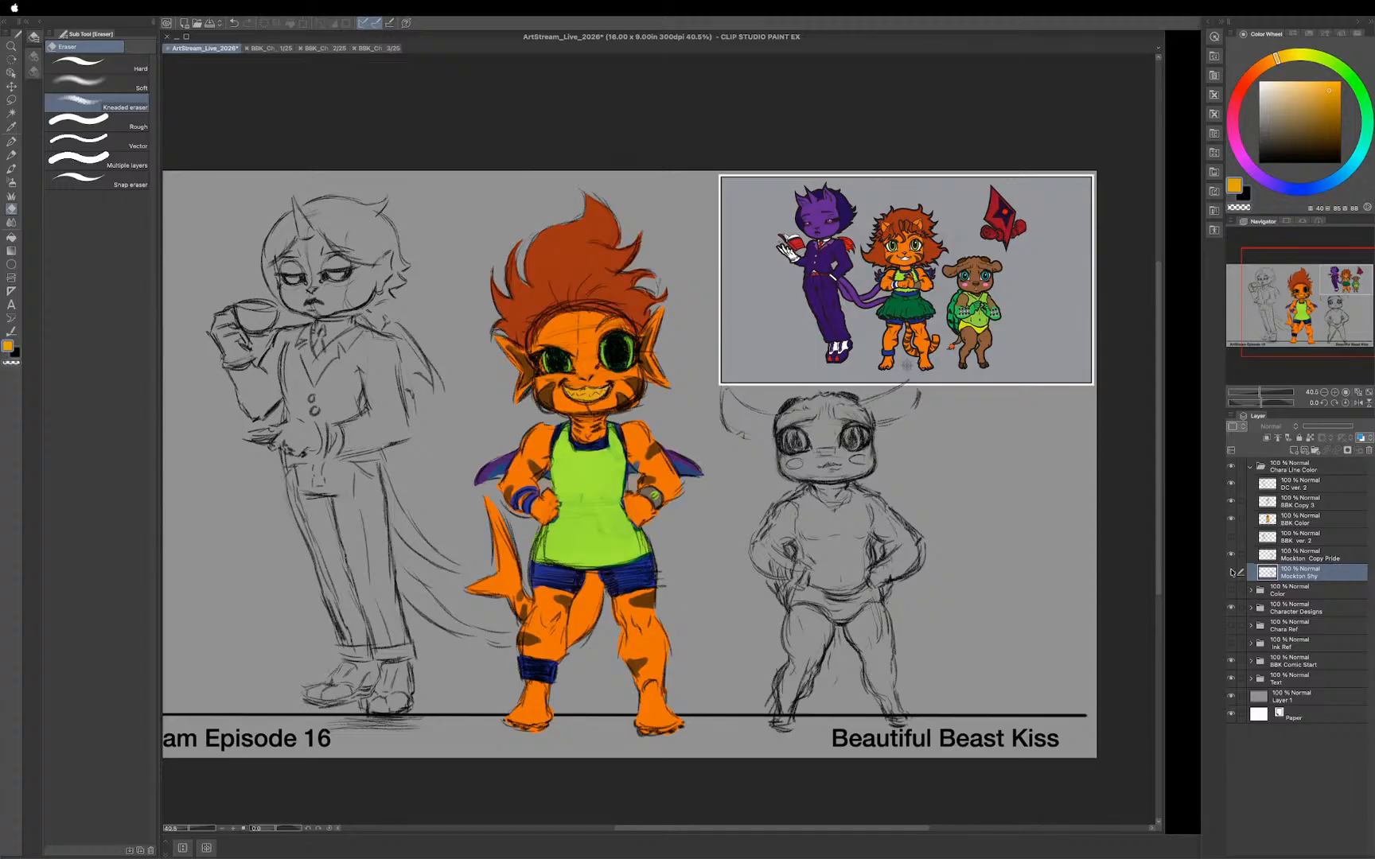
{"action": "left_click", "coordinate": [1230, 555]}
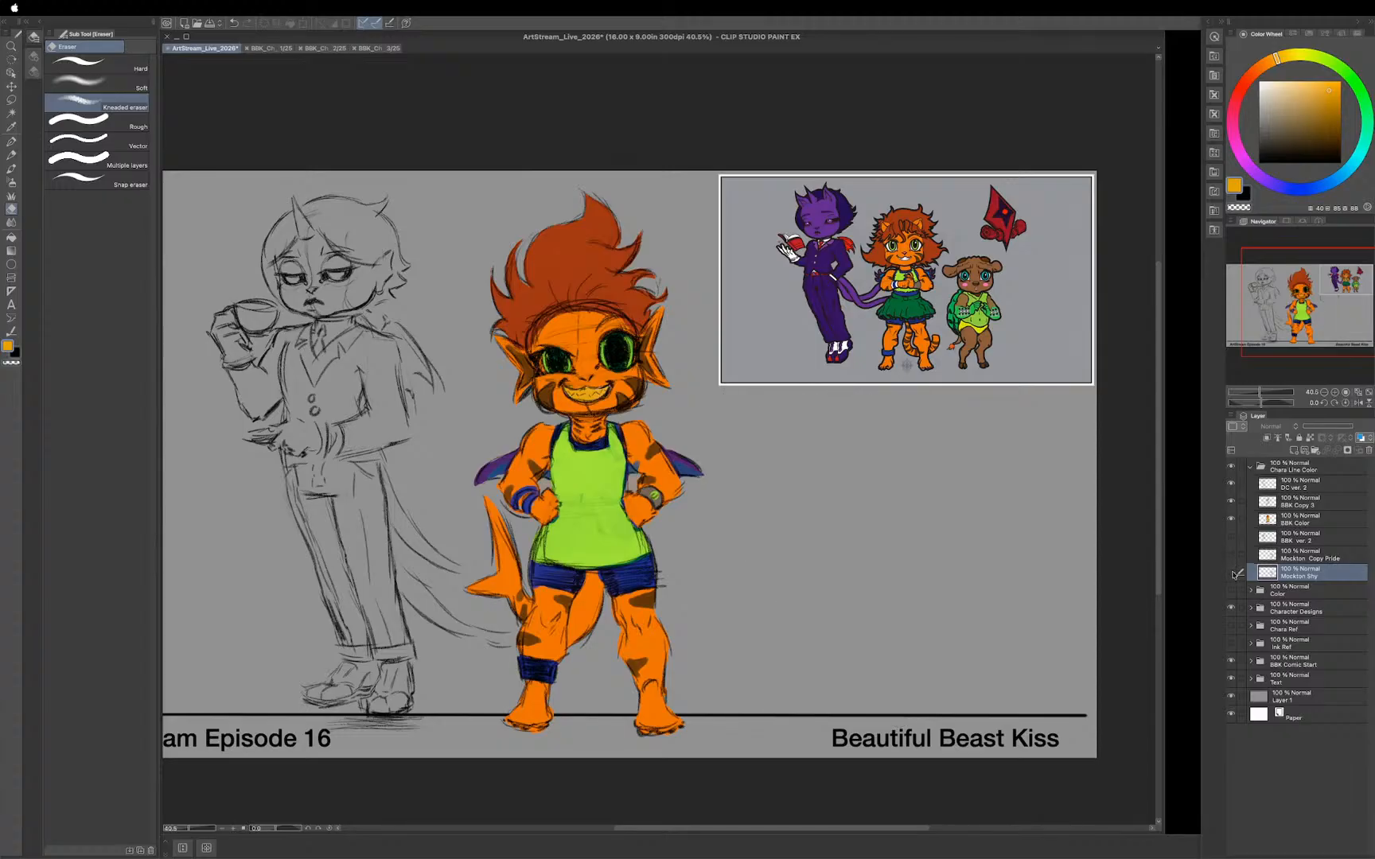
{"action": "left_click", "coordinate": [1230, 573]}
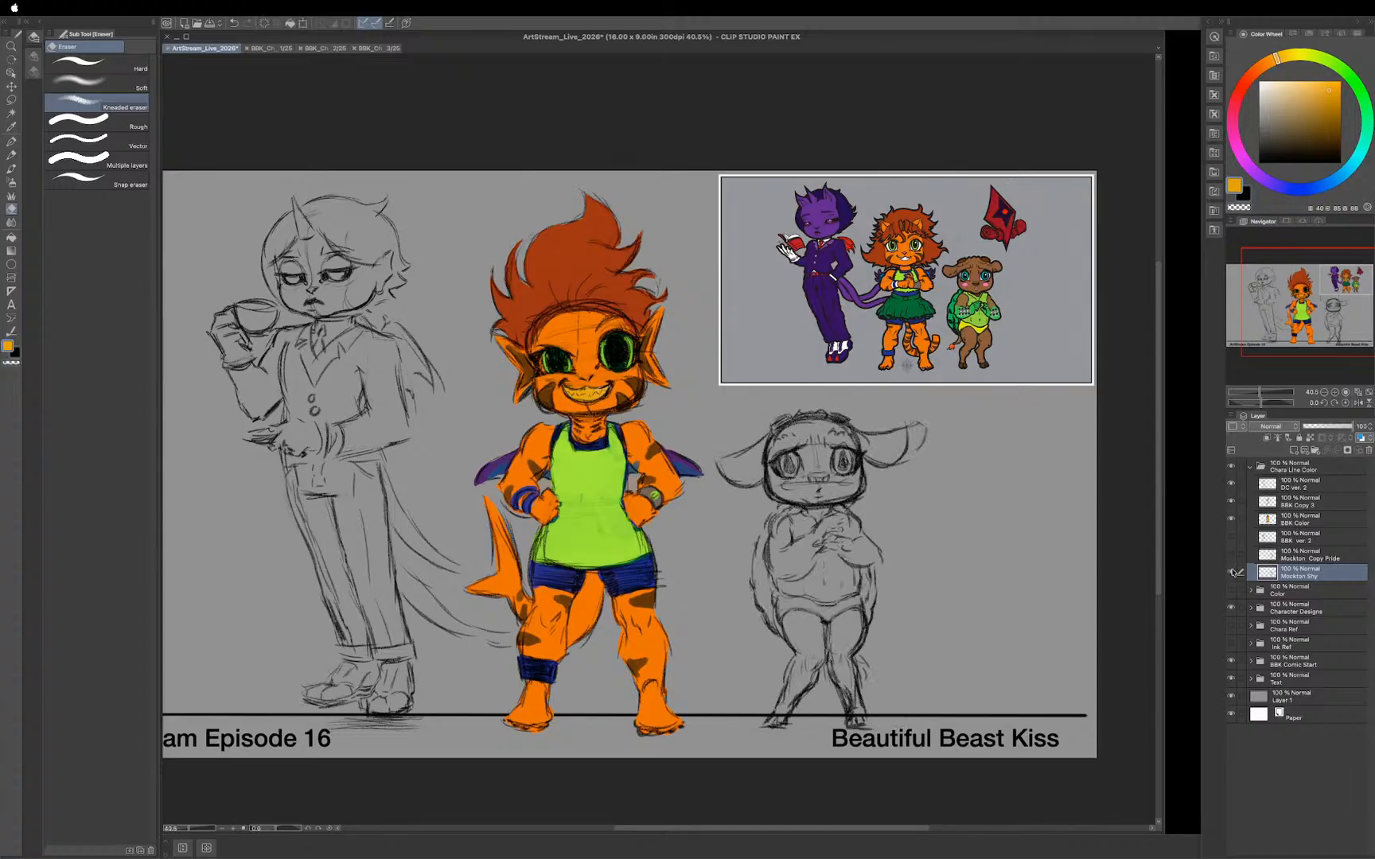
{"action": "left_click", "coordinate": [1229, 554]}
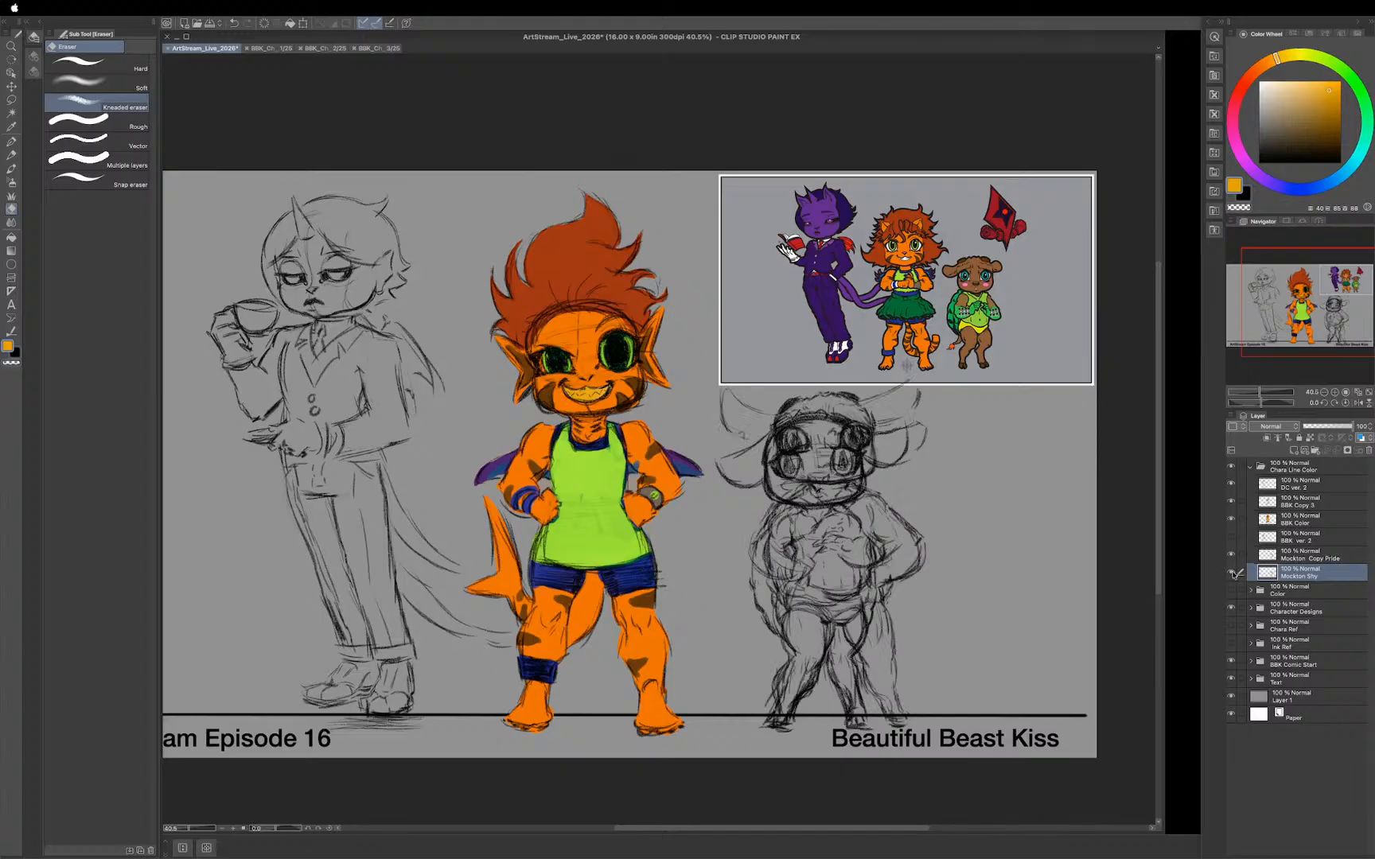
{"action": "left_click", "coordinate": [1230, 554]}
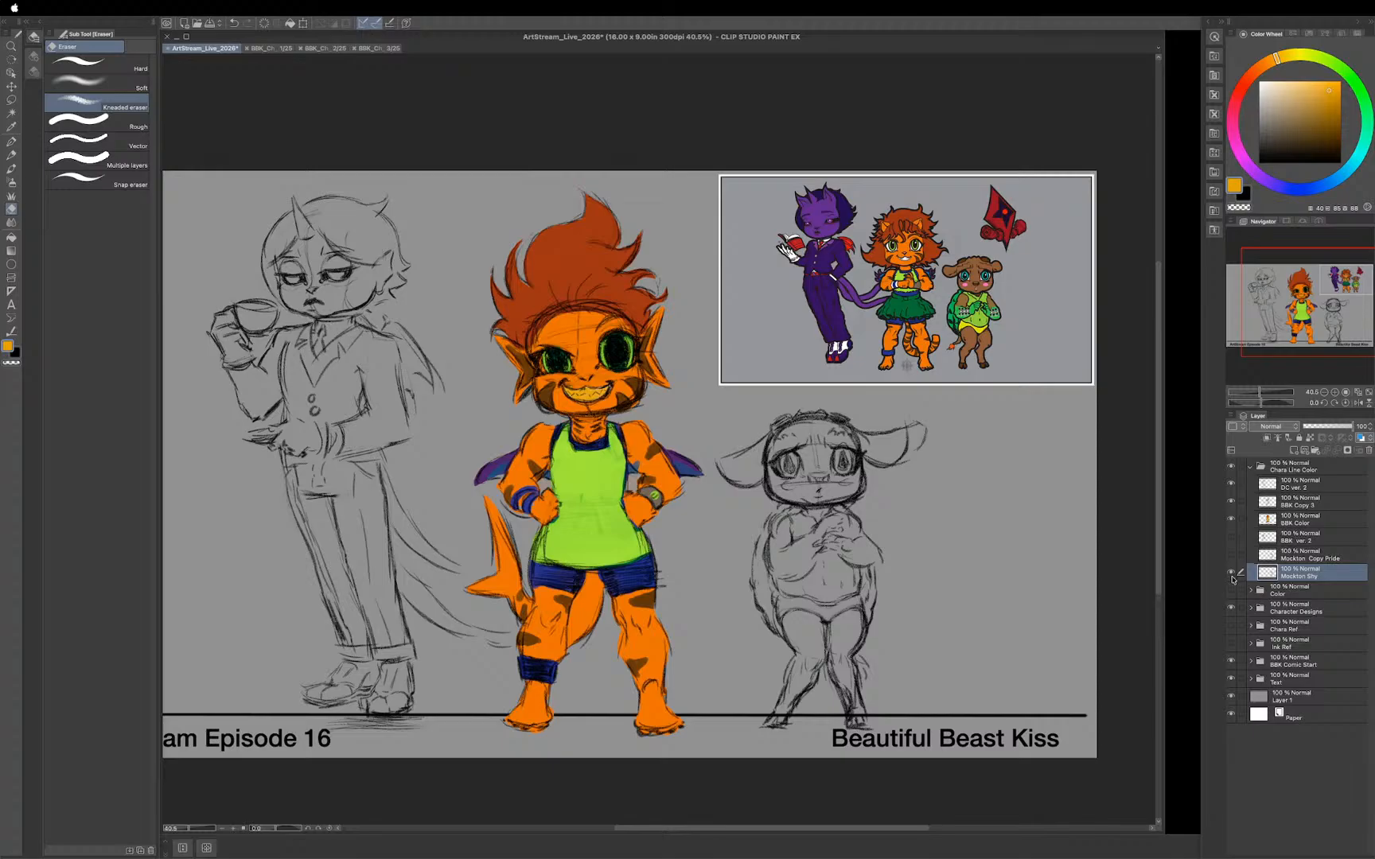
{"action": "left_click", "coordinate": [1230, 554]}
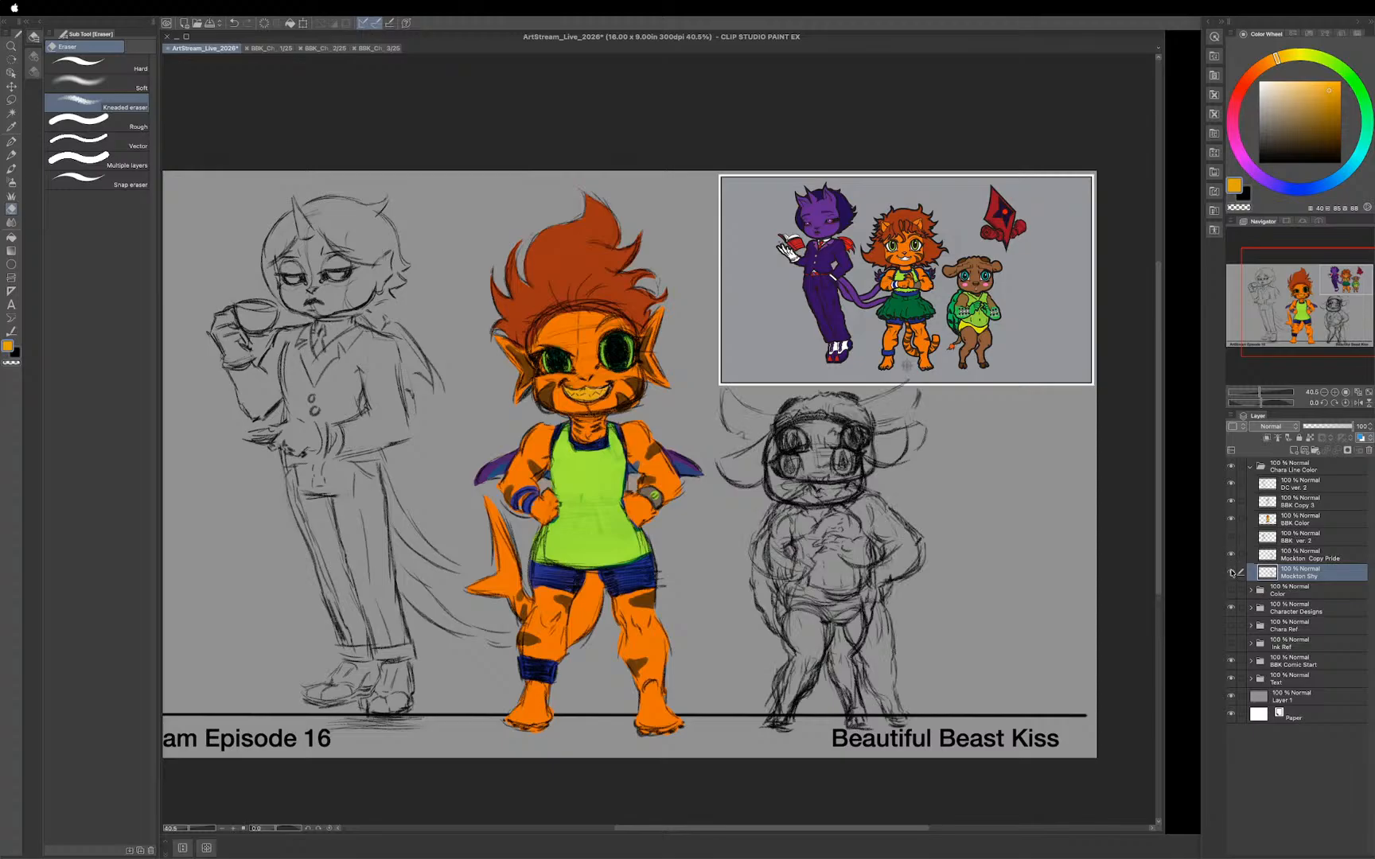
{"action": "left_click", "coordinate": [1229, 572]}
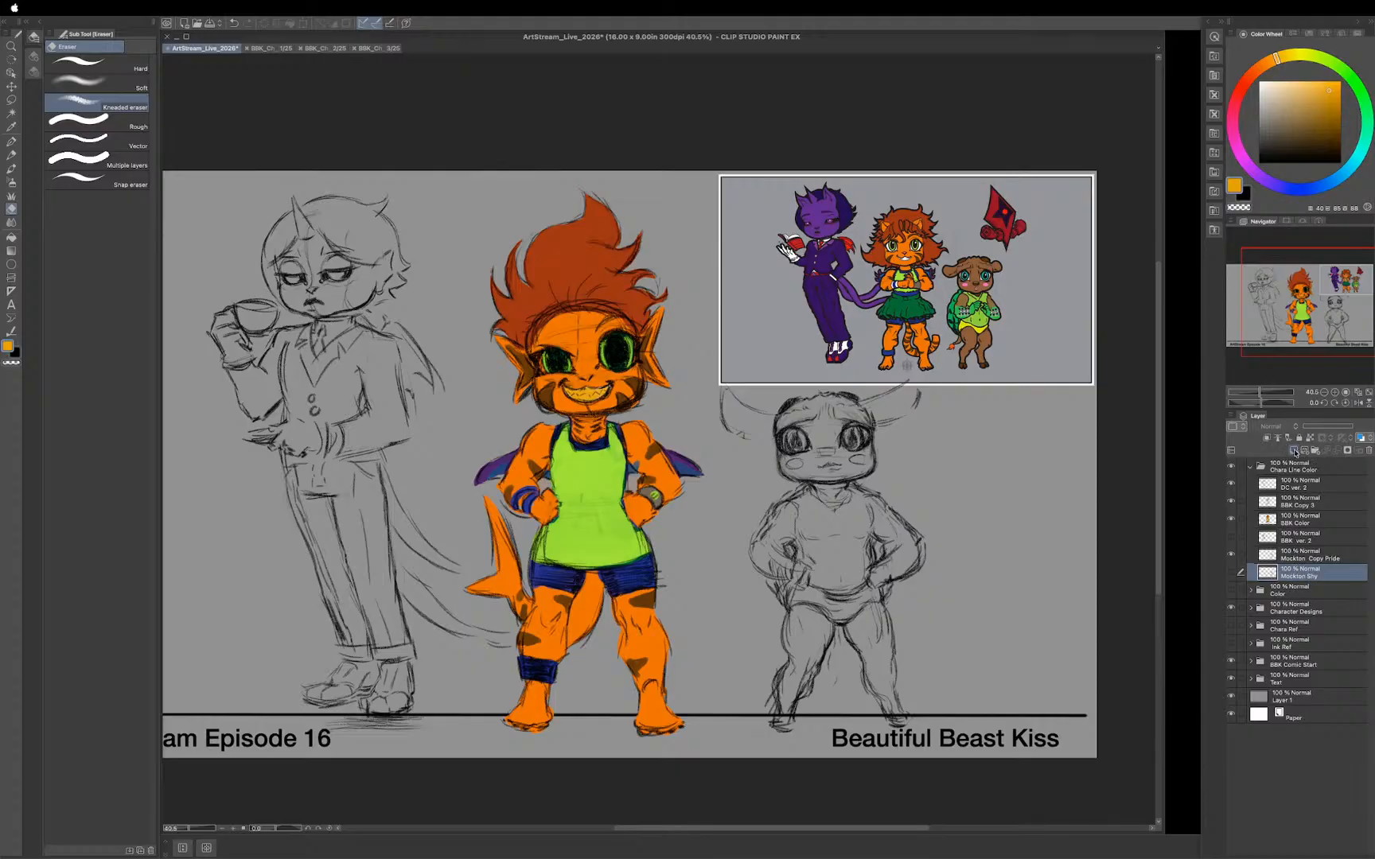
Step: Add a new raster layer below the Mockton Shy layer and name it Mockton Color
{"action": "left_click", "coordinate": [1293, 450]}
{"action": "left_click_drag", "start_coordinate": [1286, 574], "coordinate": [1287, 596]}
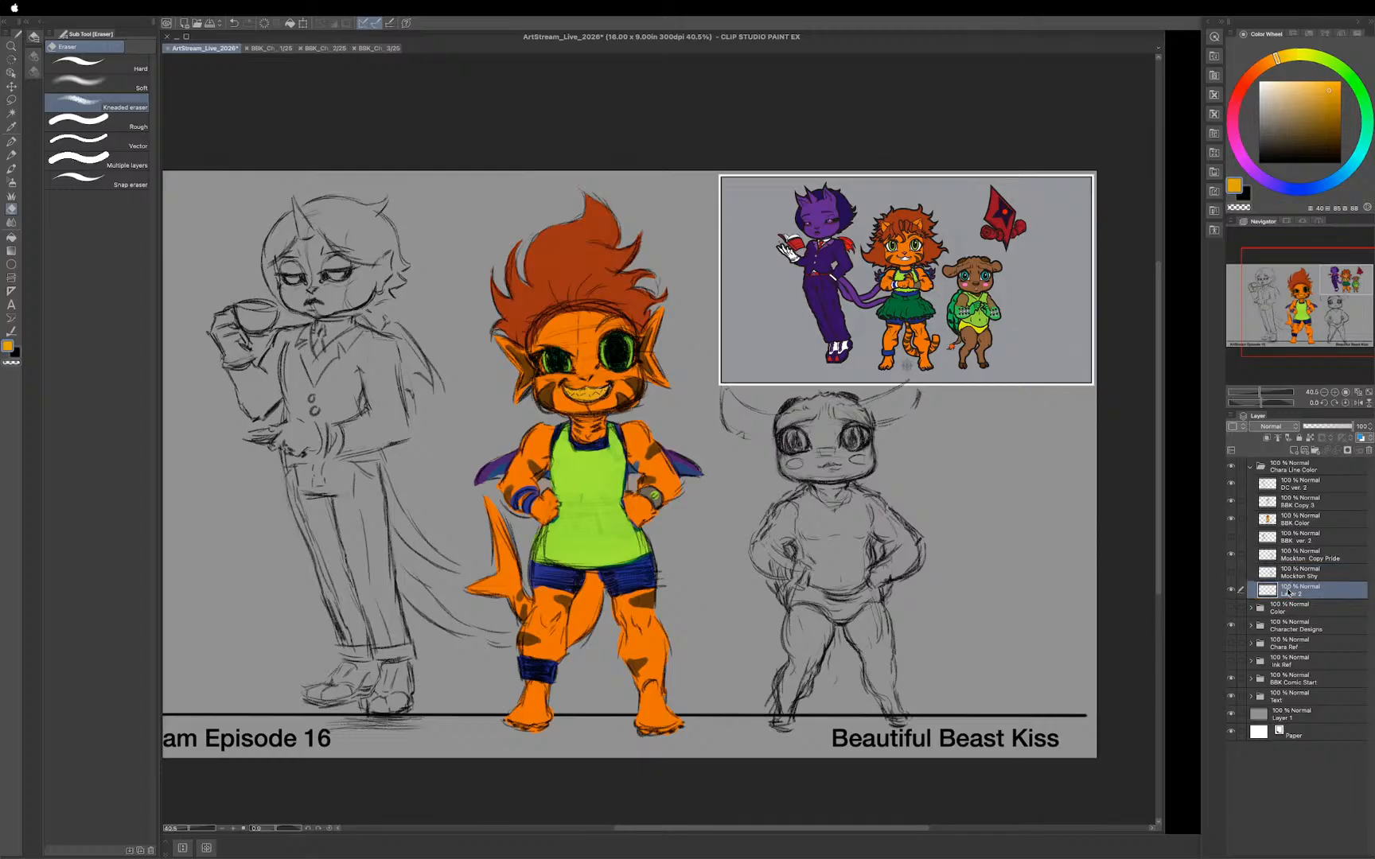
{"action": "double_click", "coordinate": [1290, 594]}
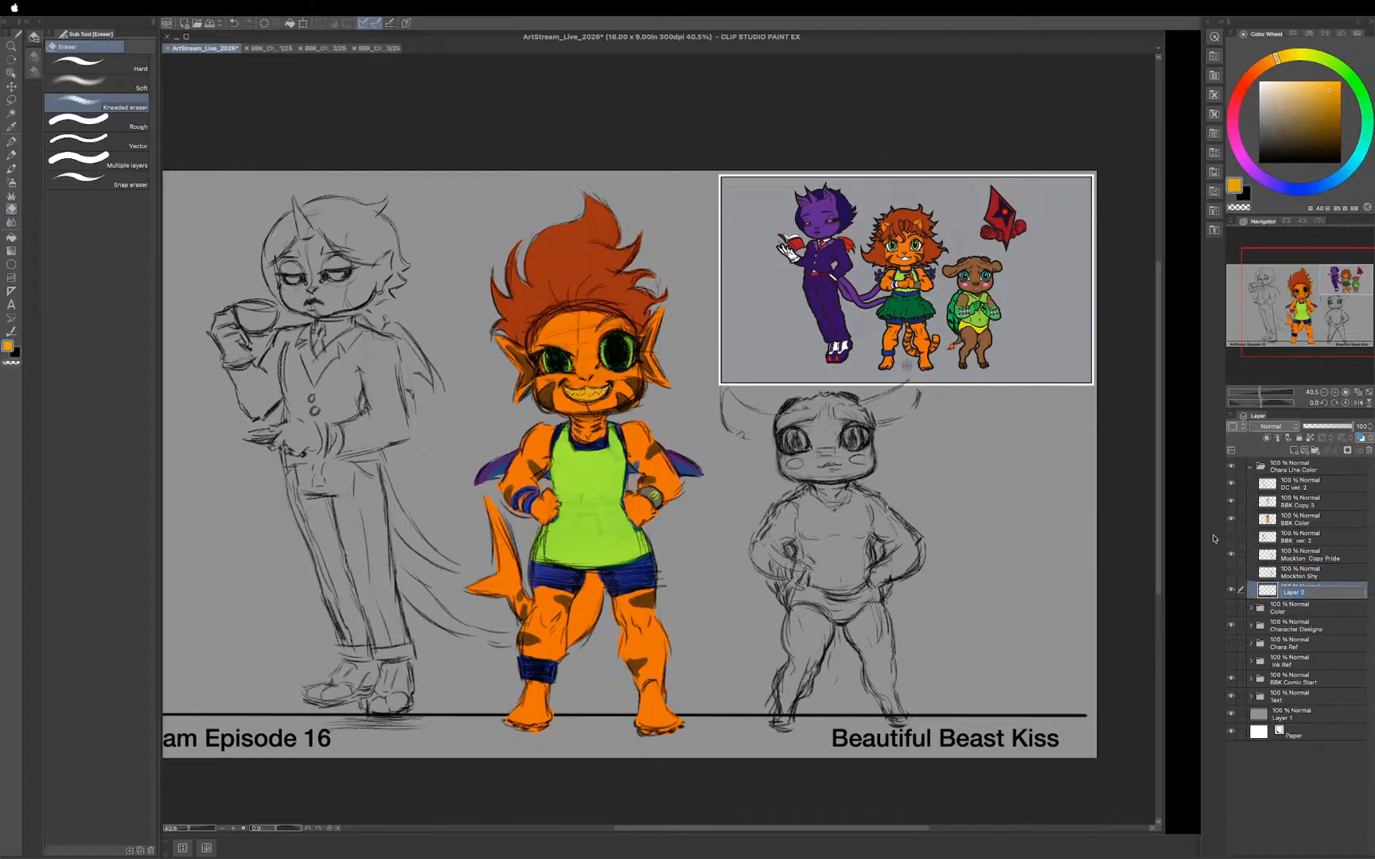
{"action": "type", "text": "Mockton Color"}
{"action": "key", "text": "Return"}
Step: Lasso around the full outline of the horned Mockton sketch, from the horns and head down to the feet
{"action": "key", "text": "m"}
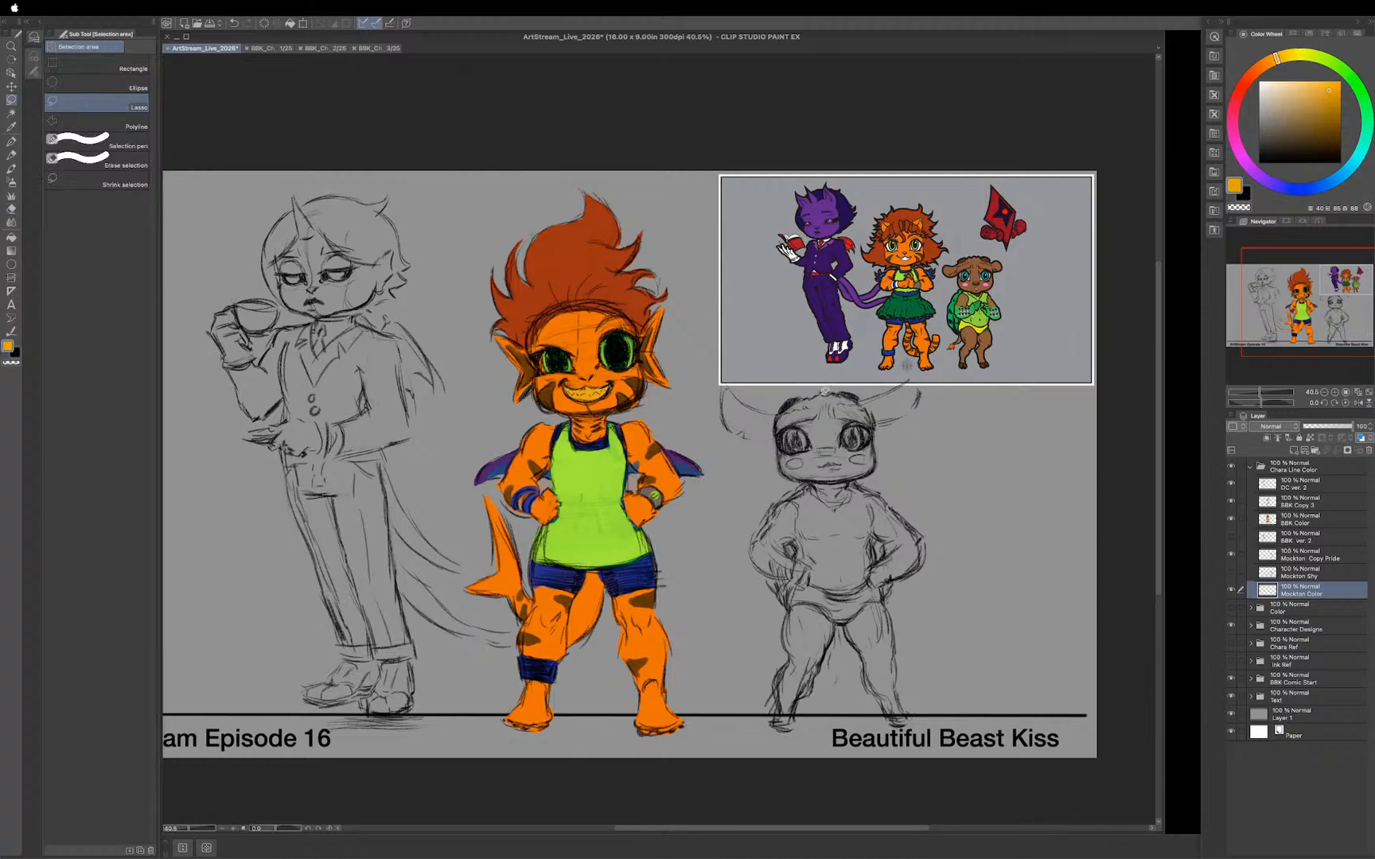
{"action": "scroll", "coordinate": [824, 391], "scroll_direction": "up", "scroll_amount": 1}
{"action": "scroll", "coordinate": [824, 392], "scroll_direction": "up", "scroll_amount": 2}
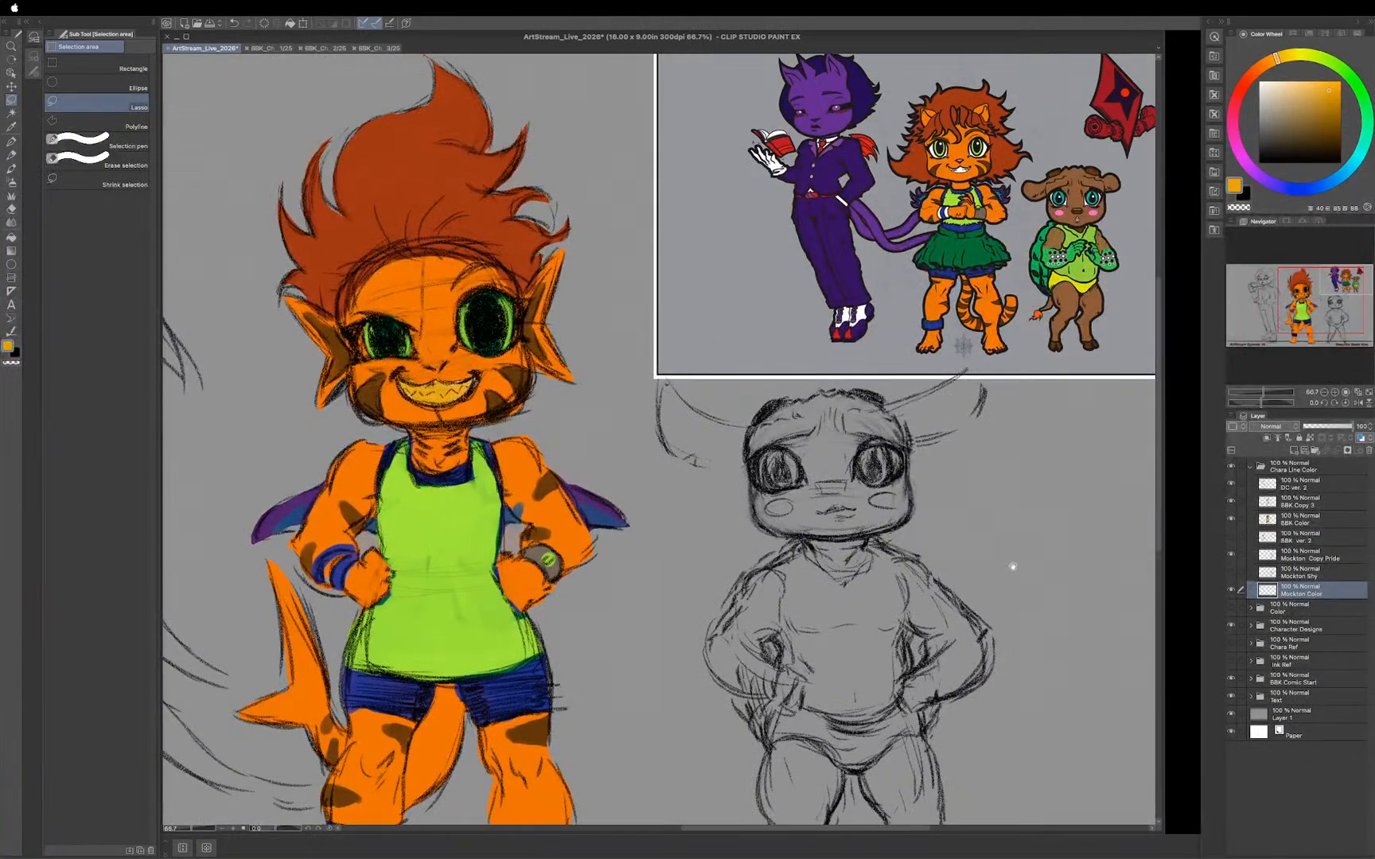
{"action": "scroll", "coordinate": [937, 369], "scroll_direction": "up", "scroll_amount": 1}
{"action": "left_click_drag", "start_coordinate": [937, 368], "coordinate": [1000, 393]}
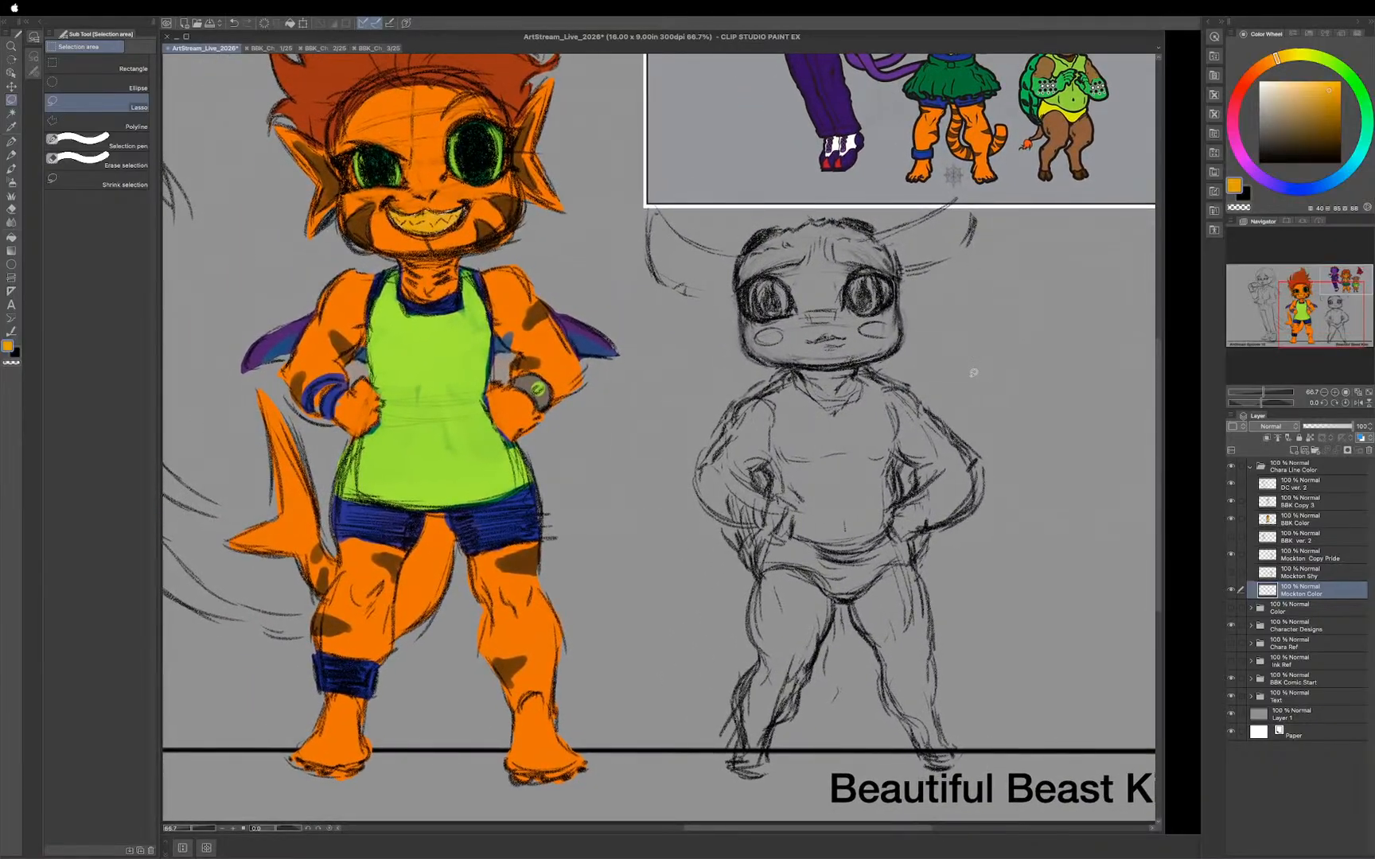
{"action": "scroll", "coordinate": [976, 365], "scroll_direction": "up", "scroll_amount": 1}
{"action": "scroll", "coordinate": [1037, 399], "scroll_direction": "up", "scroll_amount": 1}
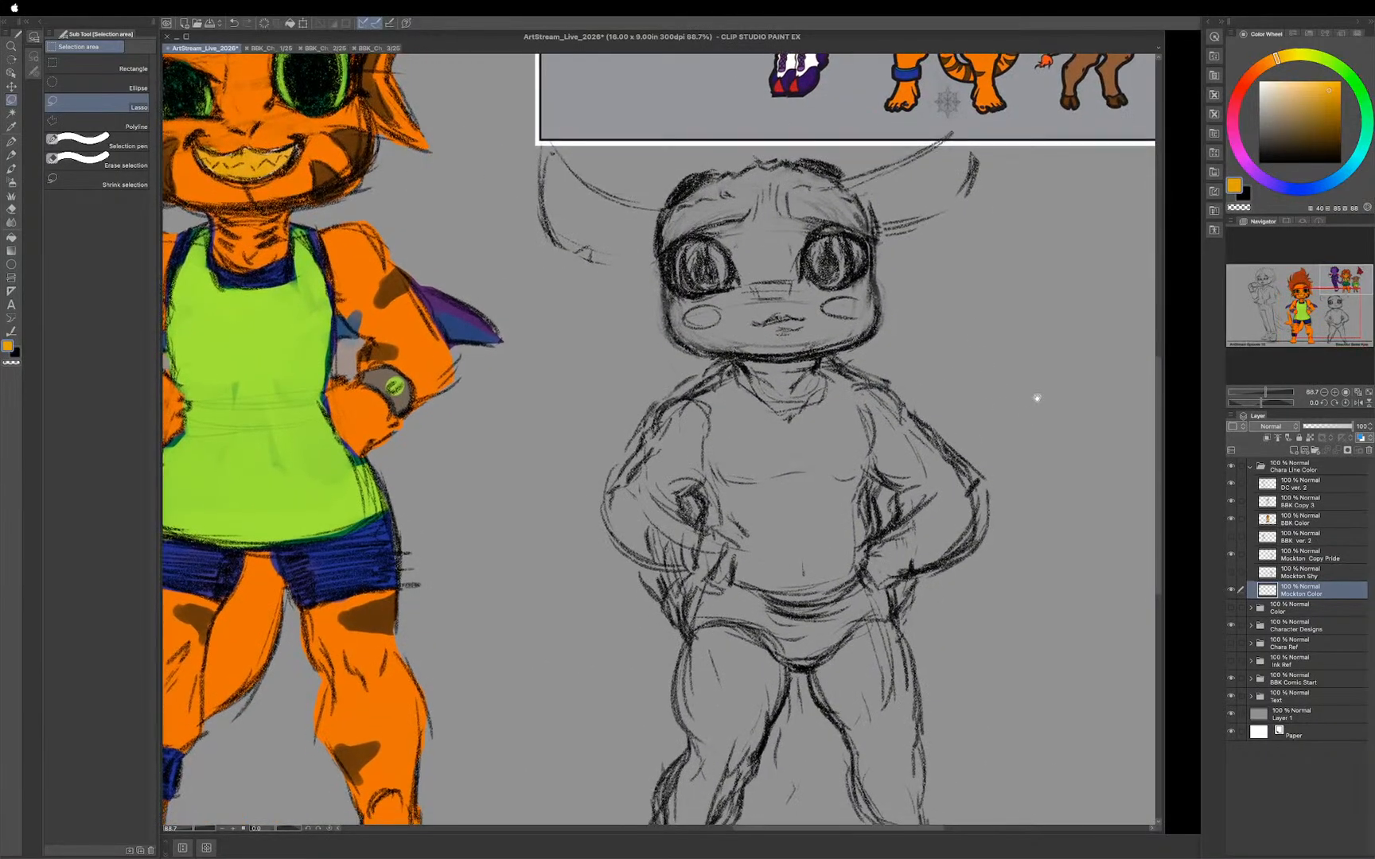
{"action": "mouse_move", "coordinate": [1044, 376]}
{"action": "left_mouse_down"}
{"action": "mouse_move", "coordinate": [1043, 331]}
{"action": "mouse_move", "coordinate": [1043, 356]}
{"action": "left_mouse_up"}
{"action": "scroll", "coordinate": [1054, 340], "scroll_direction": "down", "scroll_amount": 1}
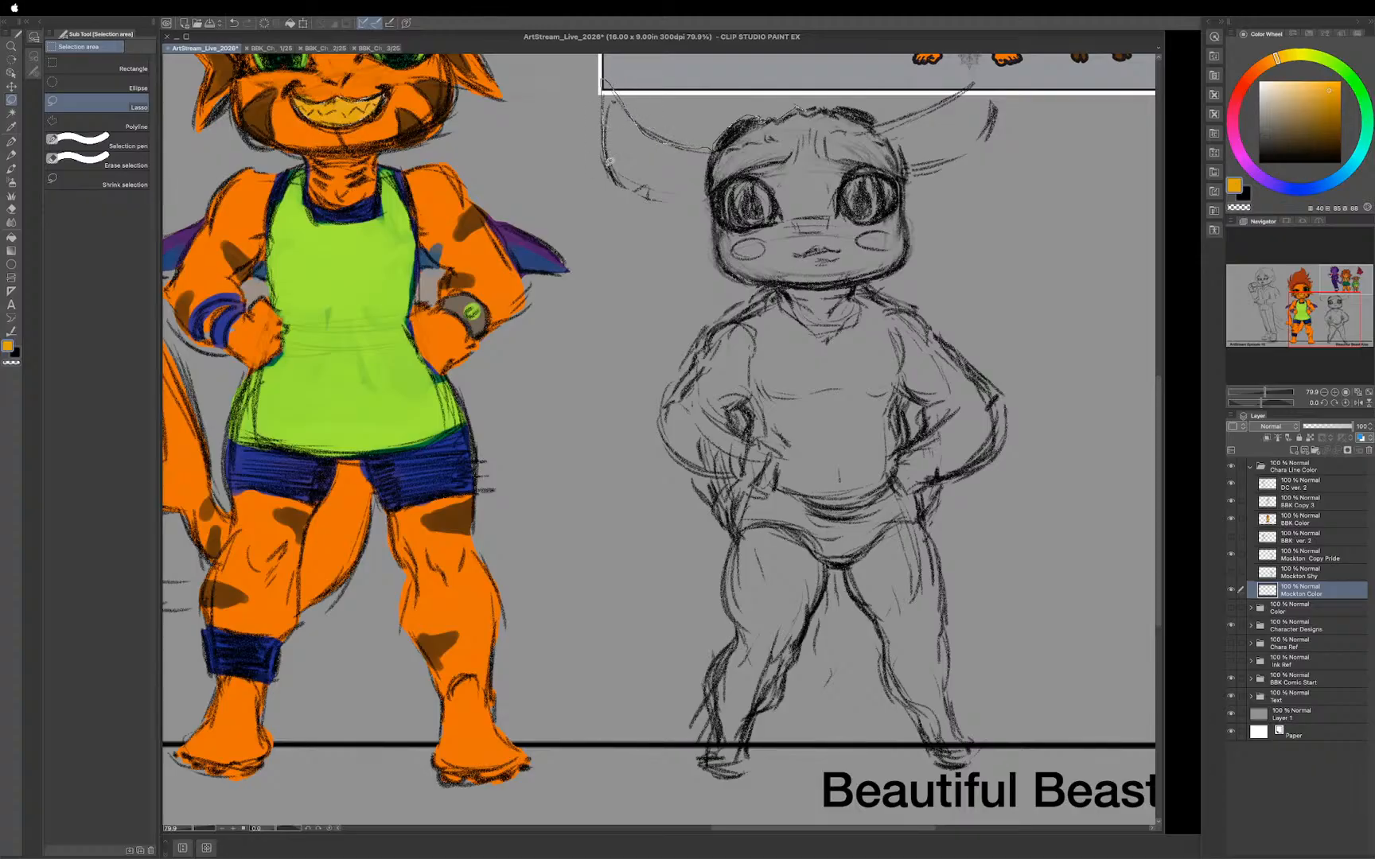
{"action": "mouse_move", "coordinate": [651, 195]}
{"action": "left_mouse_down"}
{"action": "mouse_move", "coordinate": [711, 197]}
{"action": "mouse_move", "coordinate": [723, 258]}
{"action": "mouse_move", "coordinate": [771, 281]}
{"action": "mouse_move", "coordinate": [708, 318]}
{"action": "mouse_move", "coordinate": [672, 397]}
{"action": "mouse_move", "coordinate": [735, 538]}
{"action": "mouse_move", "coordinate": [734, 627]}
{"action": "mouse_move", "coordinate": [703, 682]}
{"action": "mouse_move", "coordinate": [710, 766]}
{"action": "mouse_move", "coordinate": [731, 775]}
{"action": "mouse_move", "coordinate": [756, 761]}
{"action": "mouse_move", "coordinate": [750, 731]}
{"action": "mouse_move", "coordinate": [787, 690]}
{"action": "mouse_move", "coordinate": [830, 562]}
{"action": "mouse_move", "coordinate": [845, 565]}
{"action": "mouse_move", "coordinate": [895, 688]}
{"action": "left_mouse_up"}
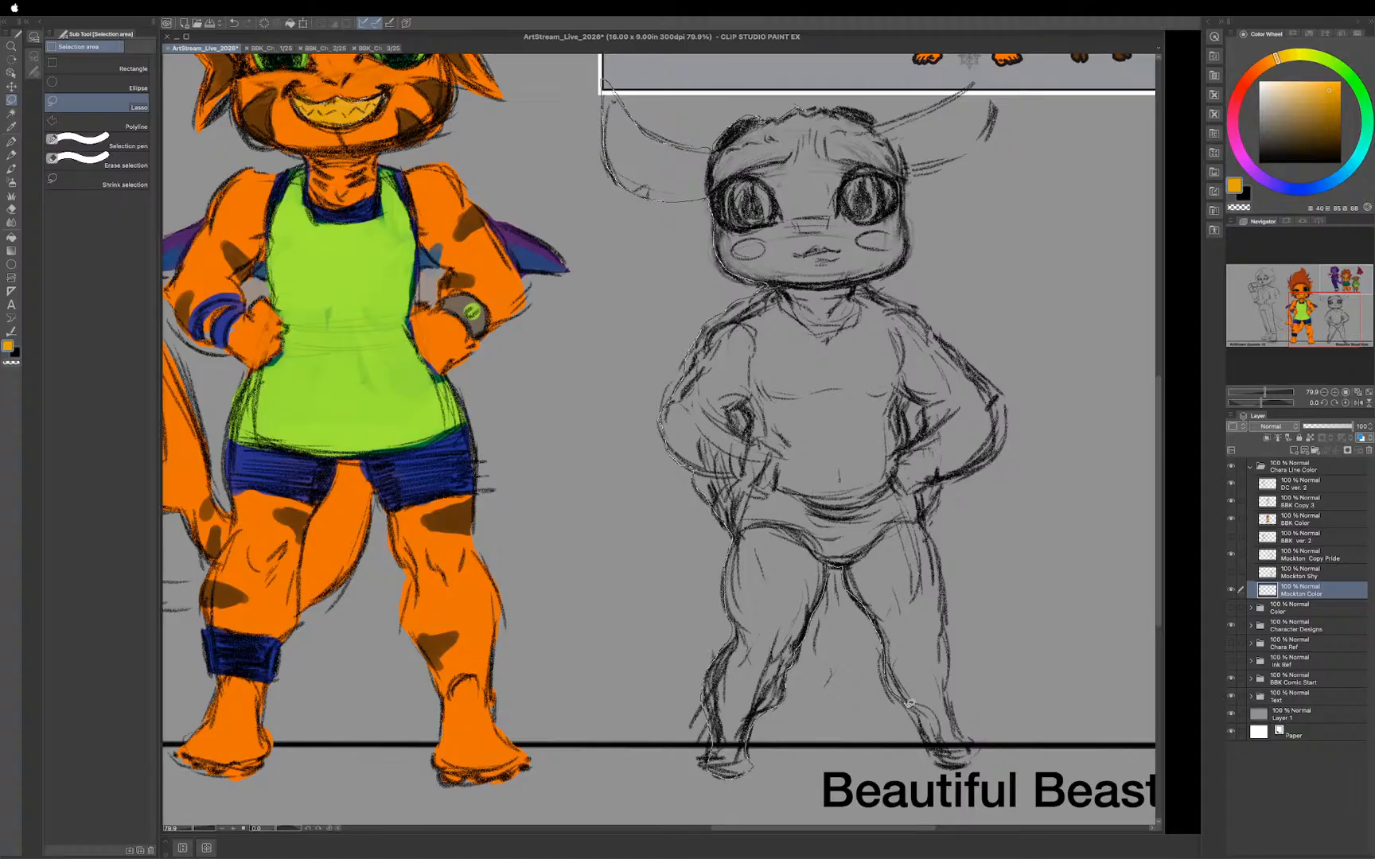
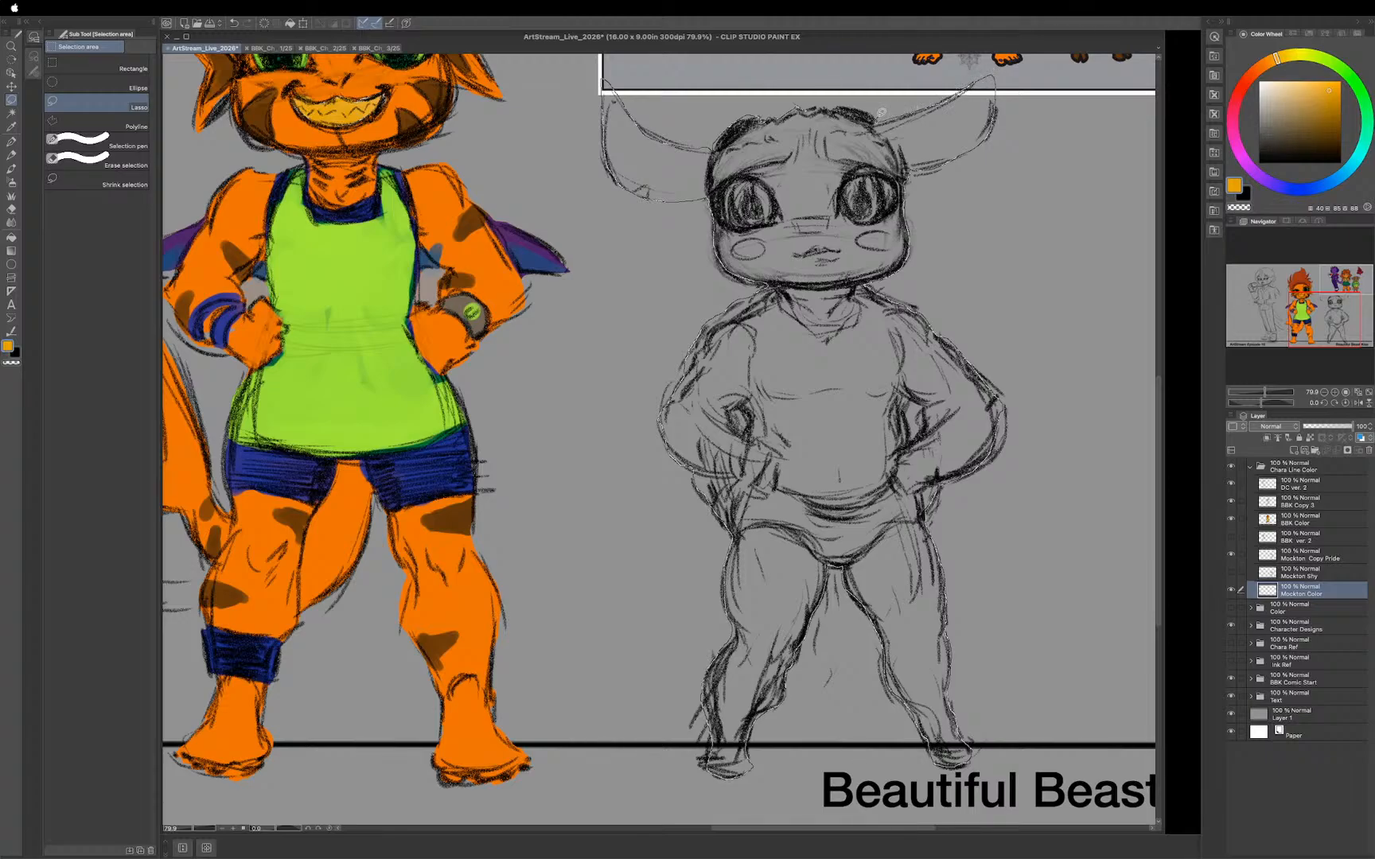
{"action": "left_click_drag", "start_coordinate": [833, 105], "coordinate": [813, 100]}
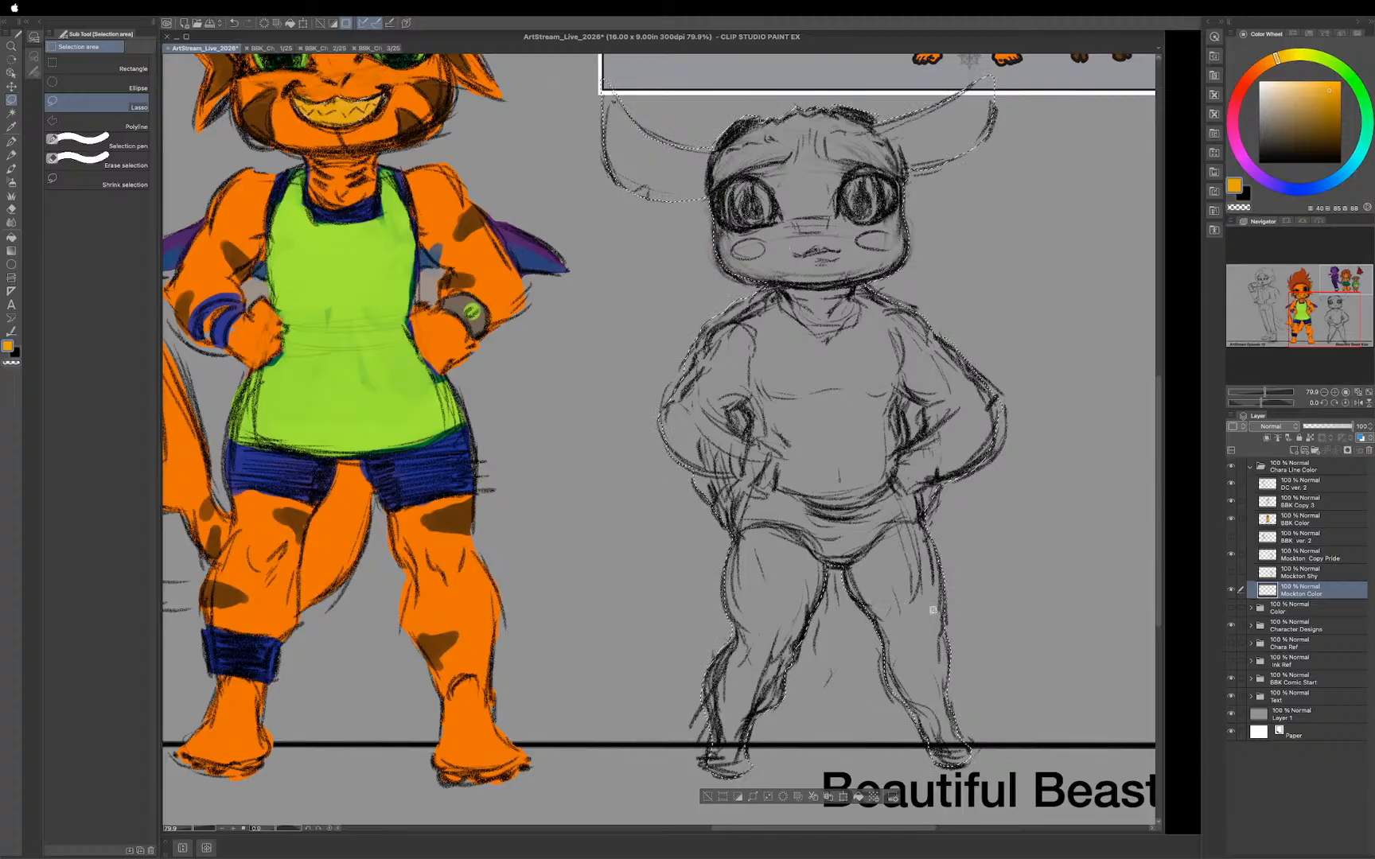
Step: Sample the brown from the small brown character in the reference and paint the whole selected Mockton figure with the Dense watercolor brush
{"action": "scroll", "coordinate": [906, 553], "scroll_direction": "down", "scroll_amount": 2}
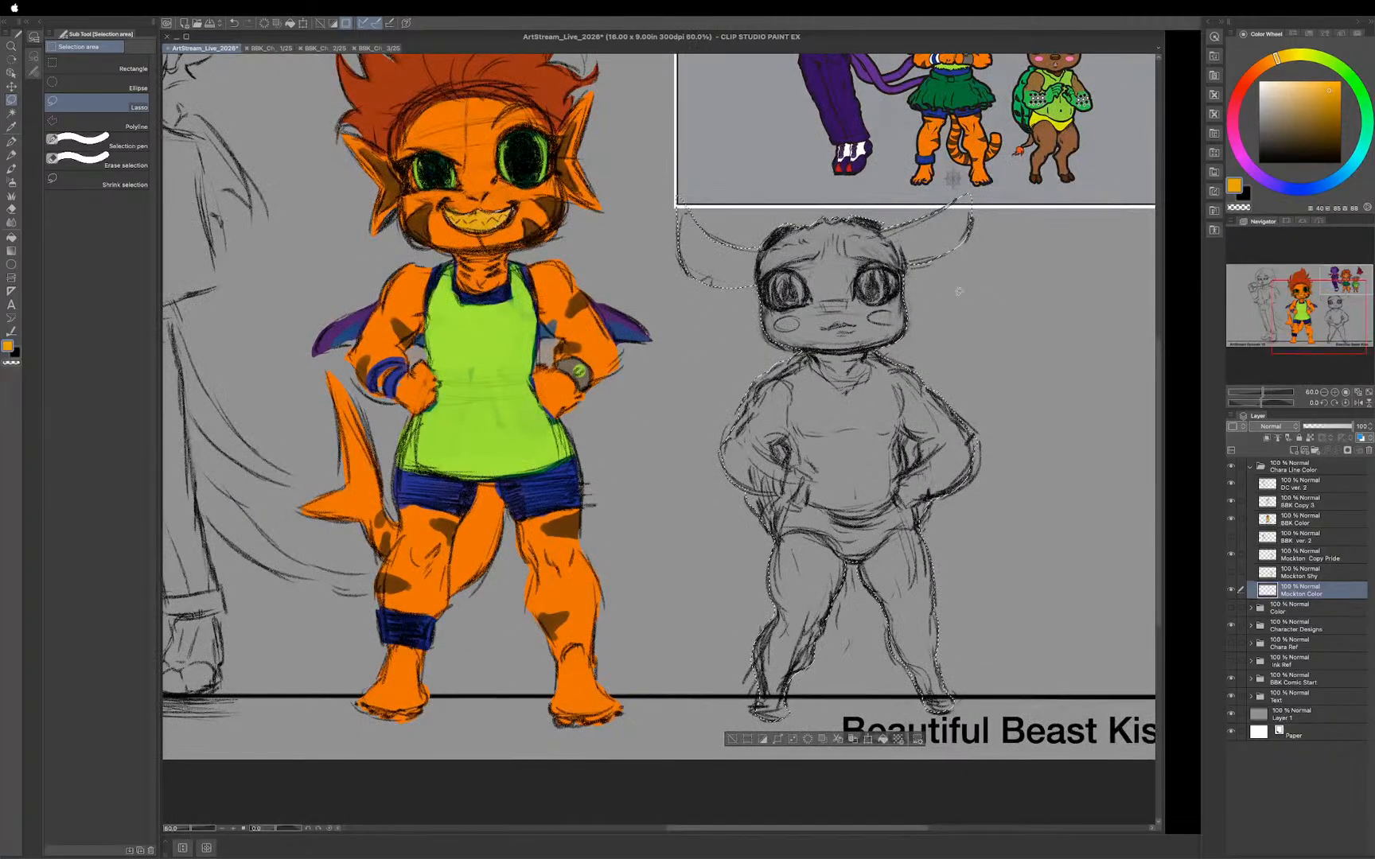
{"action": "scroll", "coordinate": [950, 415], "scroll_direction": "down", "scroll_amount": 1}
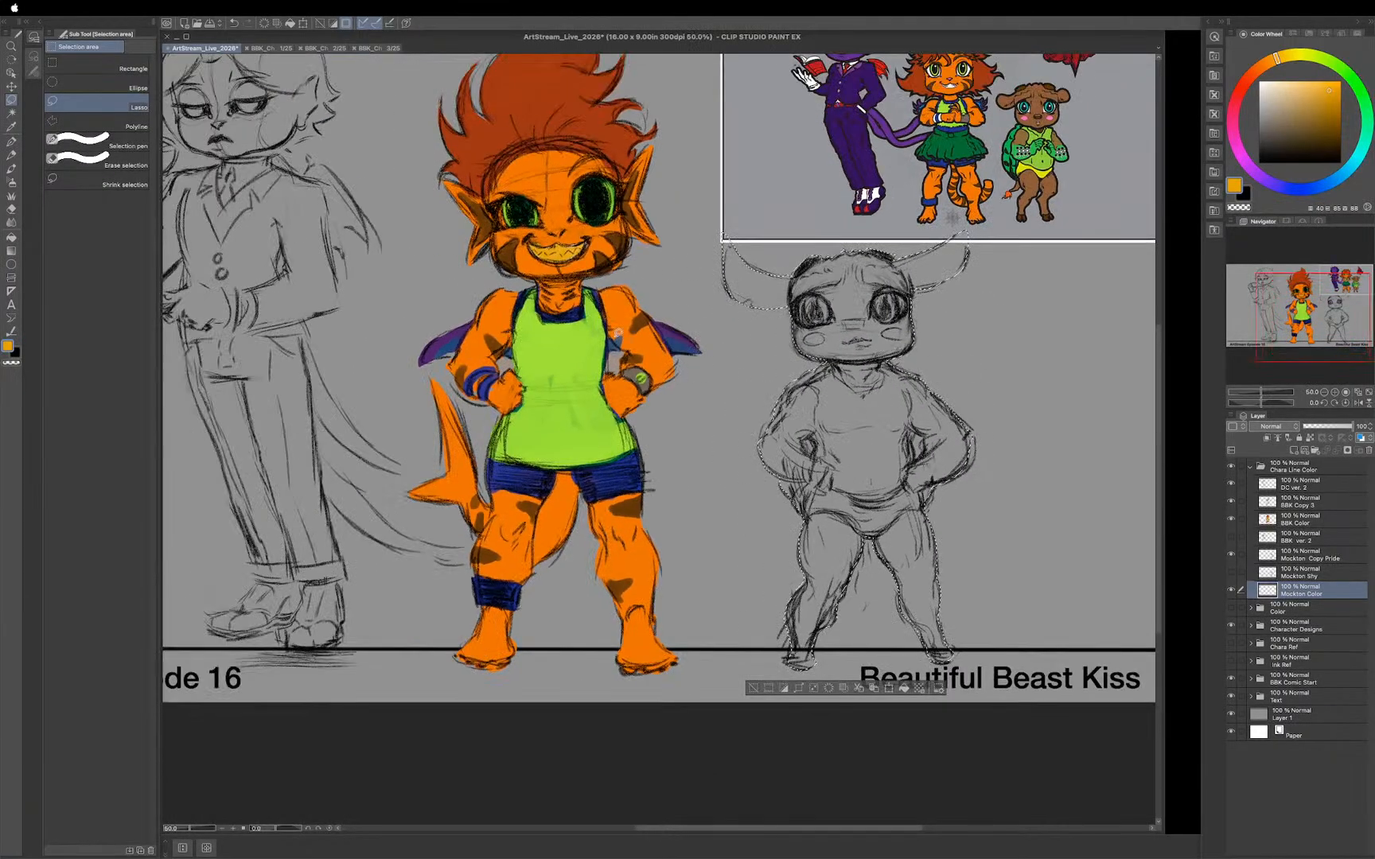
{"action": "left_click_drag", "start_coordinate": [922, 285], "coordinate": [879, 399]}
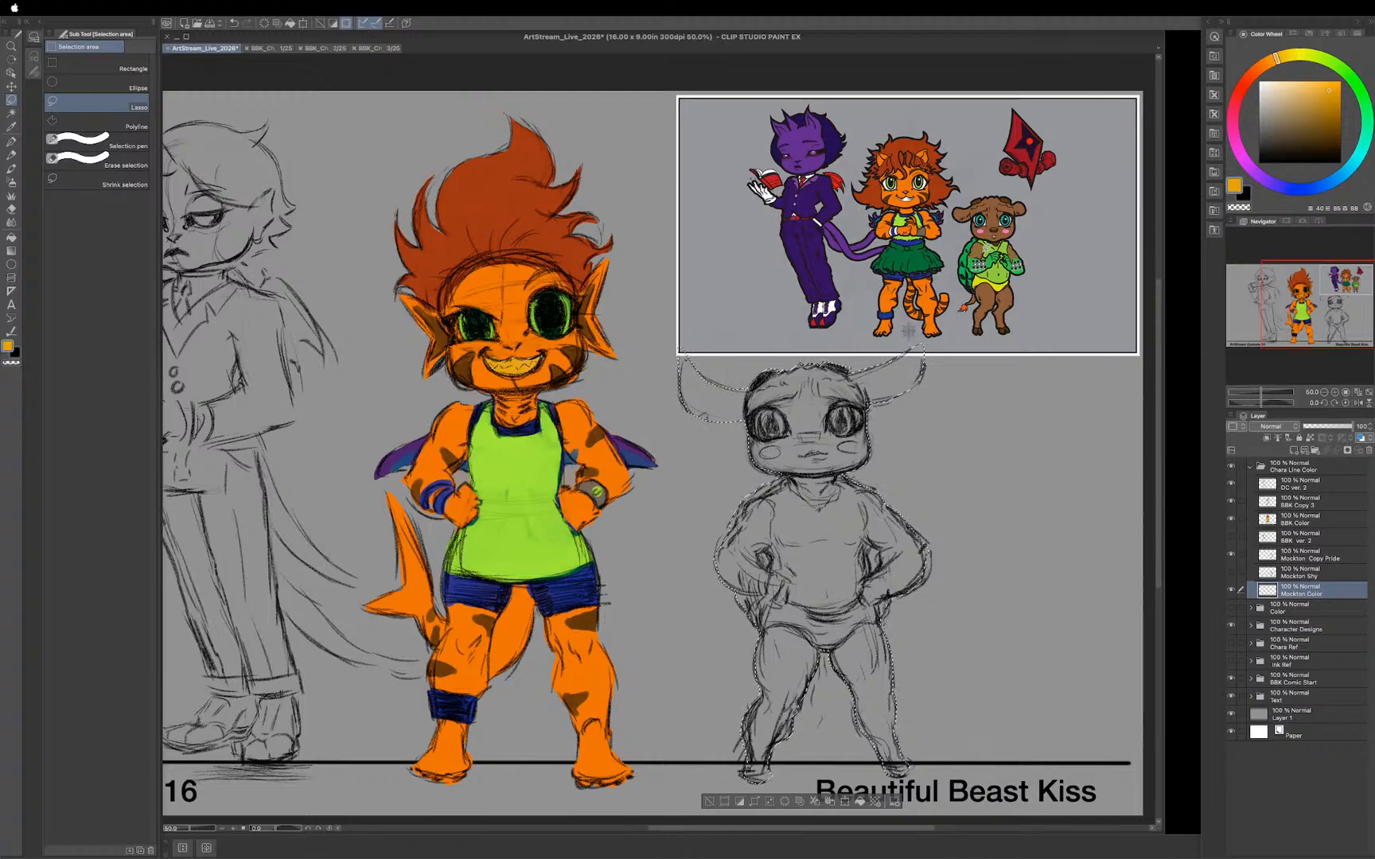
{"action": "key", "text": "i"}
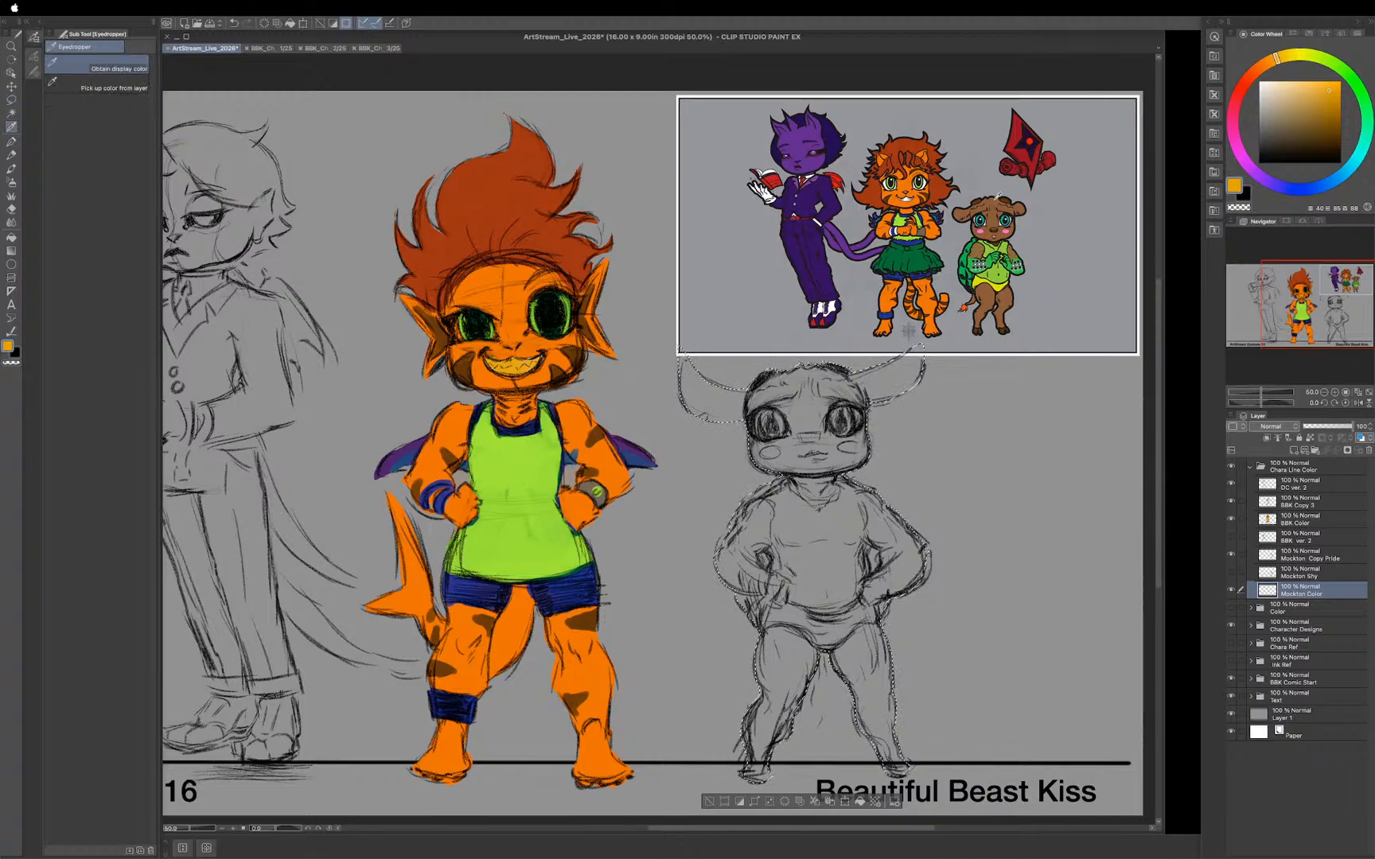
{"action": "left_click", "coordinate": [994, 198]}
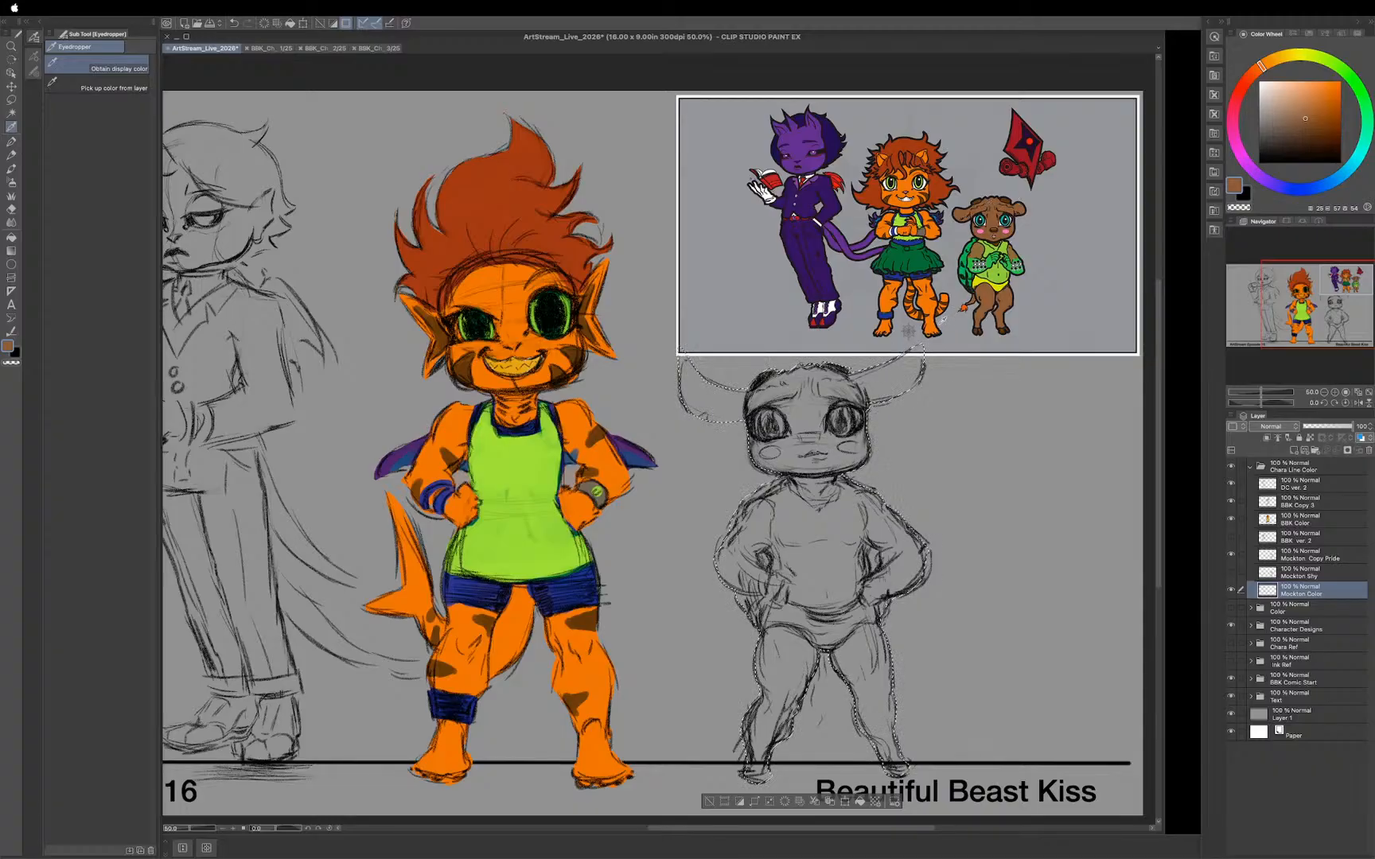
{"action": "key", "text": "b"}
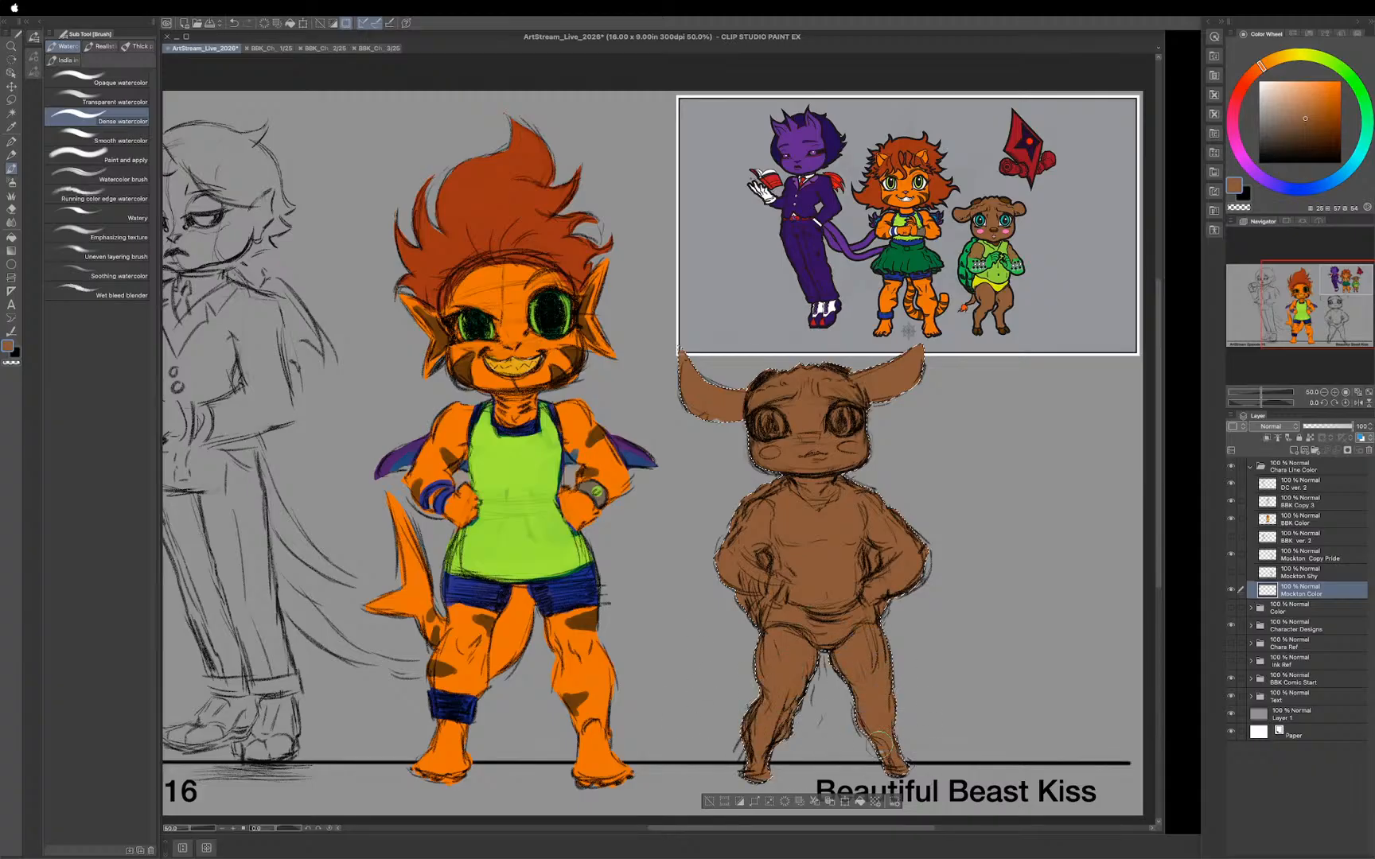
{"action": "left_click_drag", "start_coordinate": [866, 548], "coordinate": [732, 458]}
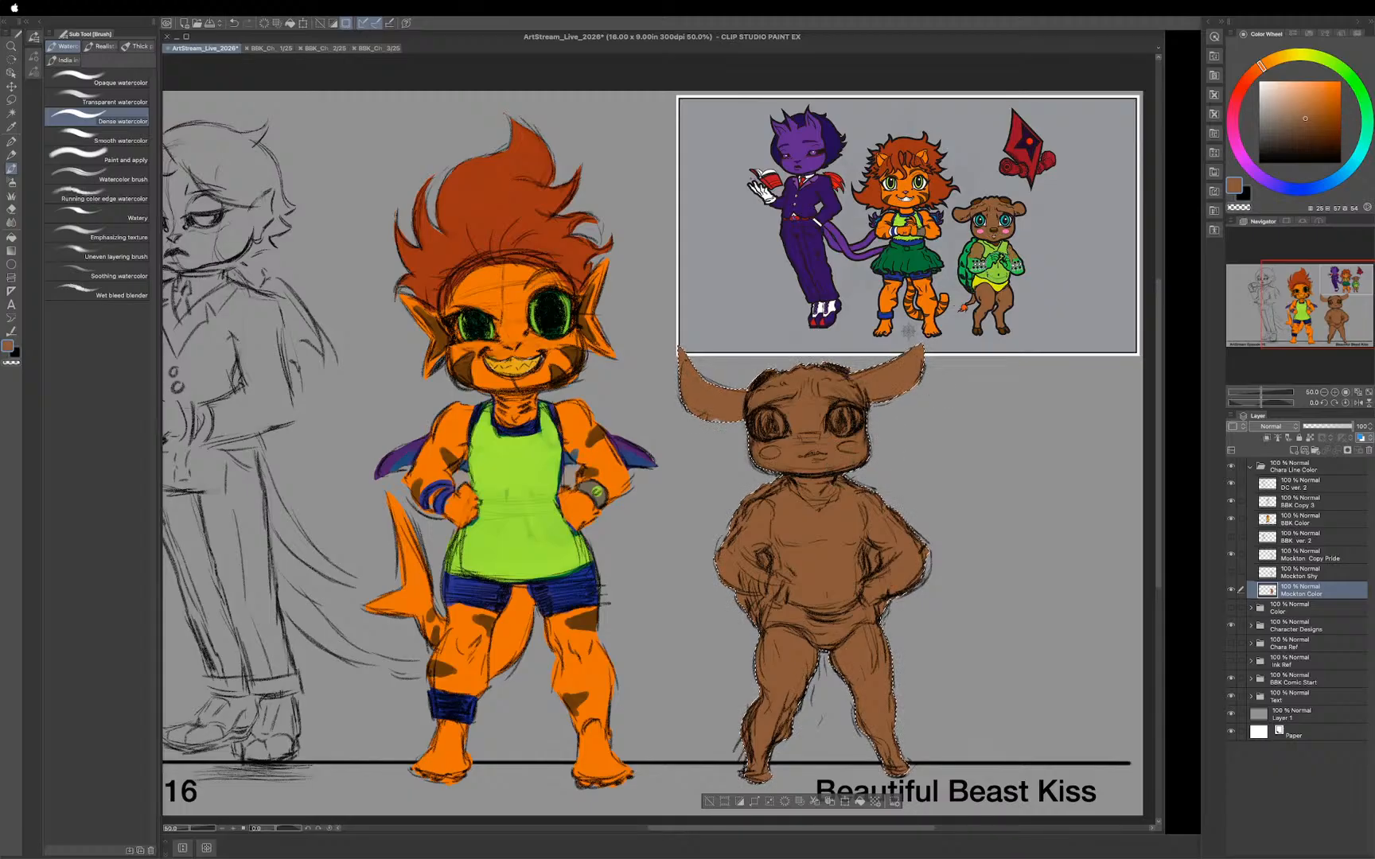
Step: Sample the shell green from the reference and paint Mockton's torso, briefs and the shell edges behind the arms
{"action": "key", "text": "i"}
{"action": "left_click", "coordinate": [967, 252]}
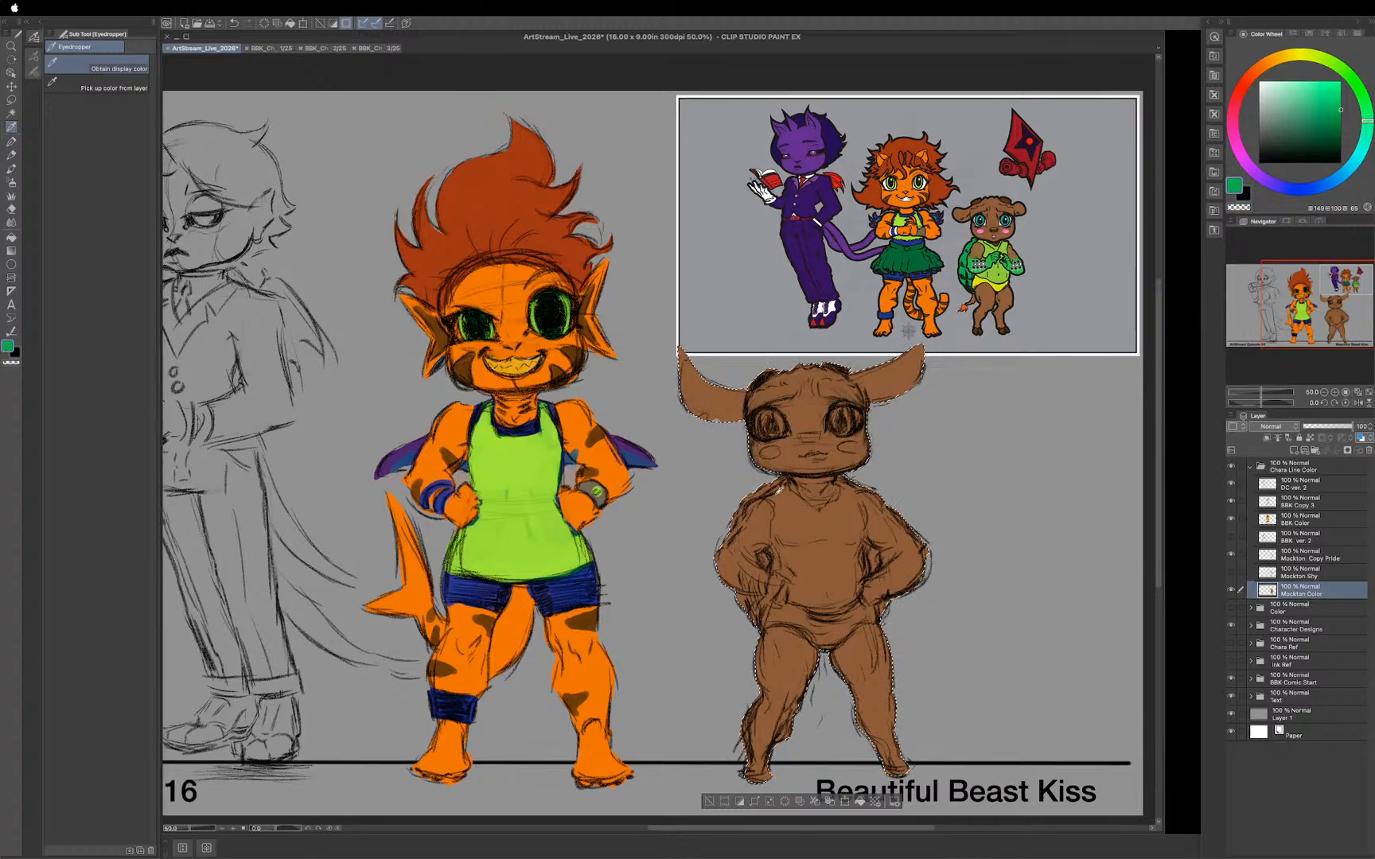
{"action": "key", "text": "b"}
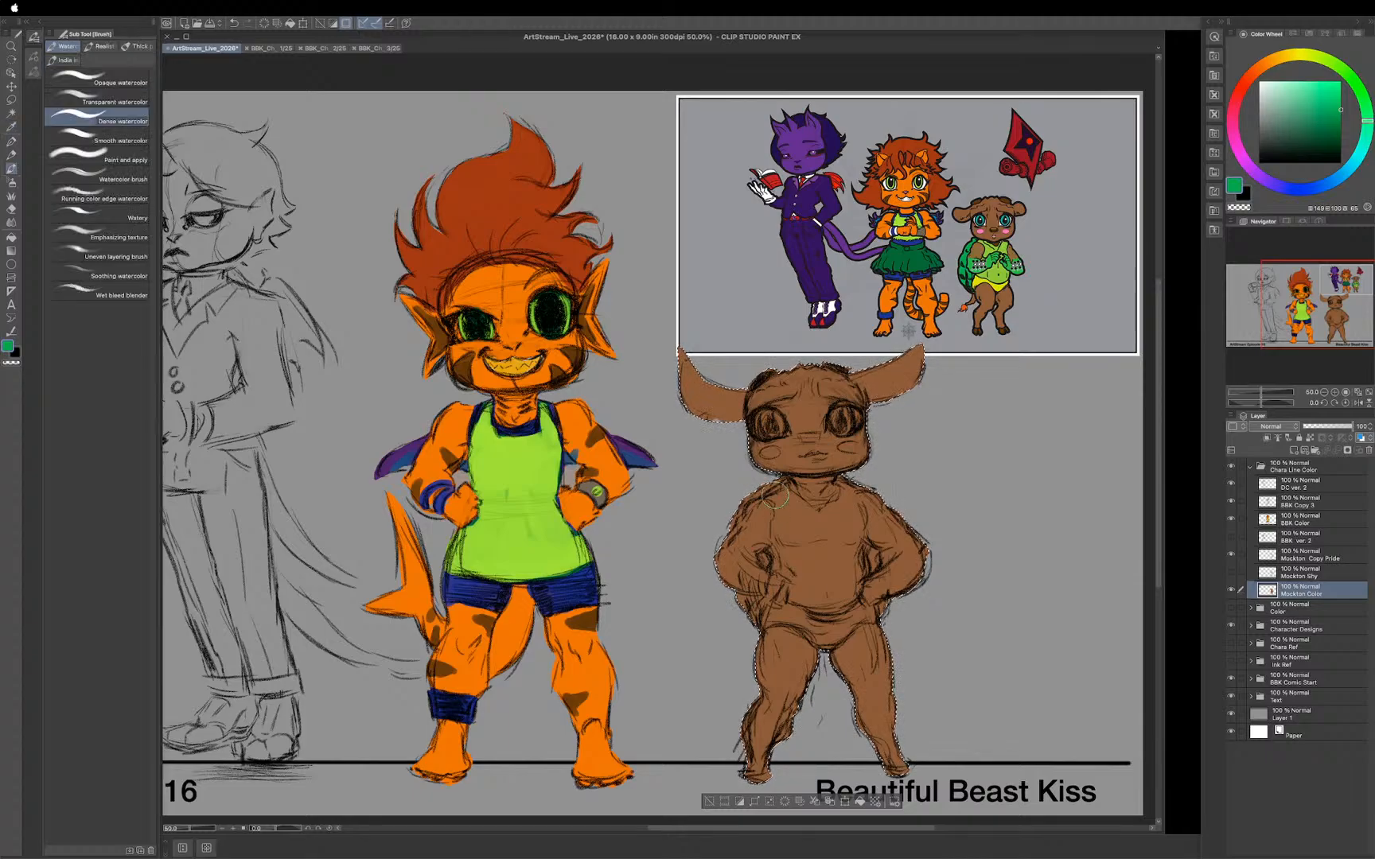
{"action": "left_click", "coordinate": [780, 491]}
{"action": "mouse_move", "coordinate": [784, 488]}
{"action": "left_mouse_down"}
{"action": "mouse_move", "coordinate": [799, 509]}
{"action": "mouse_move", "coordinate": [767, 487]}
{"action": "mouse_move", "coordinate": [733, 502]}
{"action": "mouse_move", "coordinate": [821, 519]}
{"action": "mouse_move", "coordinate": [776, 517]}
{"action": "mouse_move", "coordinate": [762, 492]}
{"action": "mouse_move", "coordinate": [789, 543]}
{"action": "mouse_move", "coordinate": [831, 517]}
{"action": "mouse_move", "coordinate": [848, 482]}
{"action": "mouse_move", "coordinate": [861, 488]}
{"action": "mouse_move", "coordinate": [861, 525]}
{"action": "mouse_move", "coordinate": [835, 566]}
{"action": "mouse_move", "coordinate": [778, 531]}
{"action": "mouse_move", "coordinate": [783, 559]}
{"action": "mouse_move", "coordinate": [764, 558]}
{"action": "mouse_move", "coordinate": [800, 562]}
{"action": "mouse_move", "coordinate": [784, 577]}
{"action": "mouse_move", "coordinate": [807, 587]}
{"action": "mouse_move", "coordinate": [867, 552]}
{"action": "mouse_move", "coordinate": [867, 572]}
{"action": "mouse_move", "coordinate": [838, 591]}
{"action": "mouse_move", "coordinate": [851, 594]}
{"action": "mouse_move", "coordinate": [796, 597]}
{"action": "mouse_move", "coordinate": [831, 610]}
{"action": "mouse_move", "coordinate": [820, 583]}
{"action": "mouse_move", "coordinate": [825, 649]}
{"action": "mouse_move", "coordinate": [801, 617]}
{"action": "mouse_move", "coordinate": [738, 602]}
{"action": "left_mouse_up"}
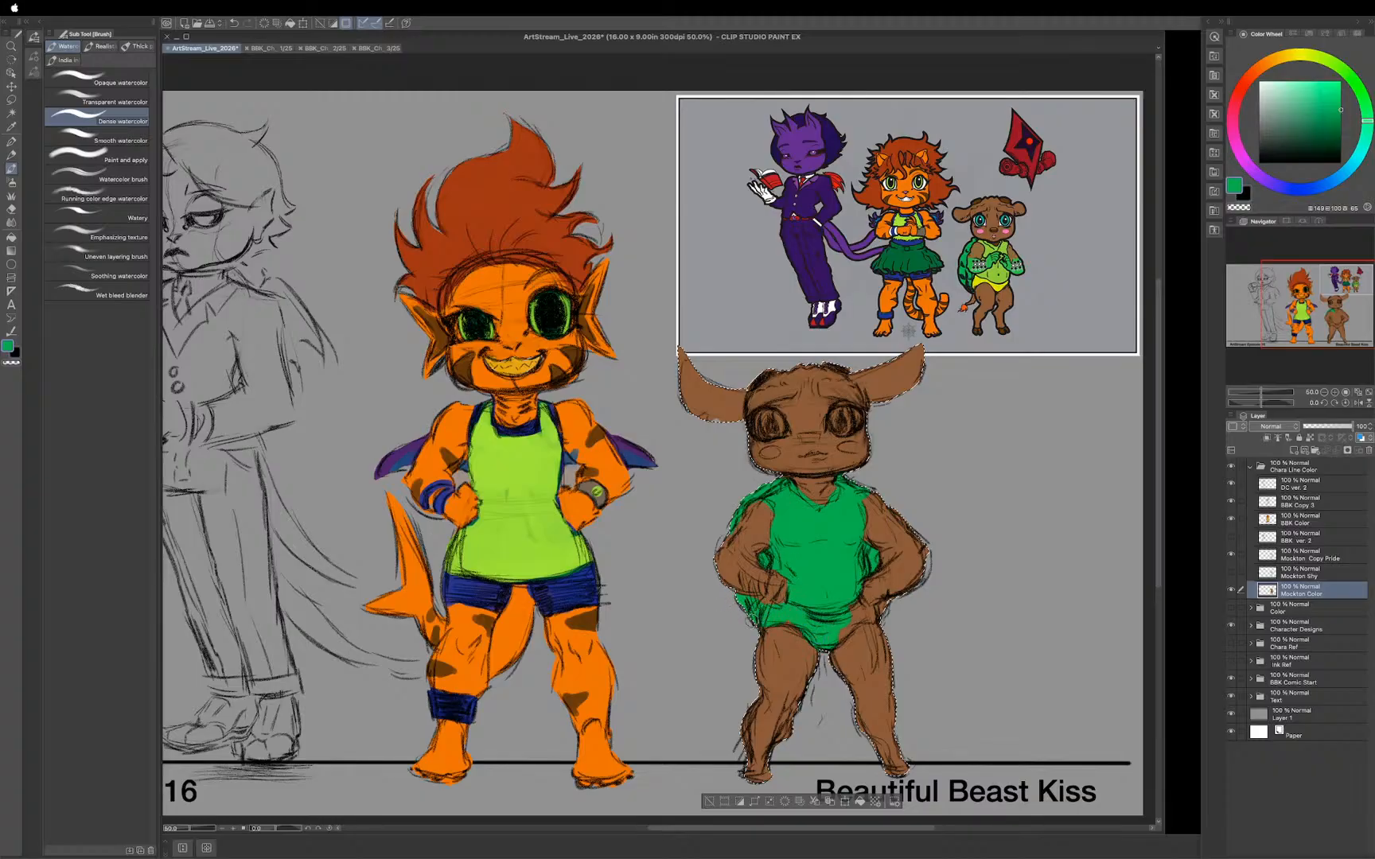
{"action": "left_click", "coordinate": [755, 609]}
{"action": "mouse_move", "coordinate": [823, 629]}
{"action": "left_mouse_down"}
{"action": "mouse_move", "coordinate": [862, 620]}
{"action": "mouse_move", "coordinate": [849, 605]}
{"action": "mouse_move", "coordinate": [880, 610]}
{"action": "left_mouse_up"}
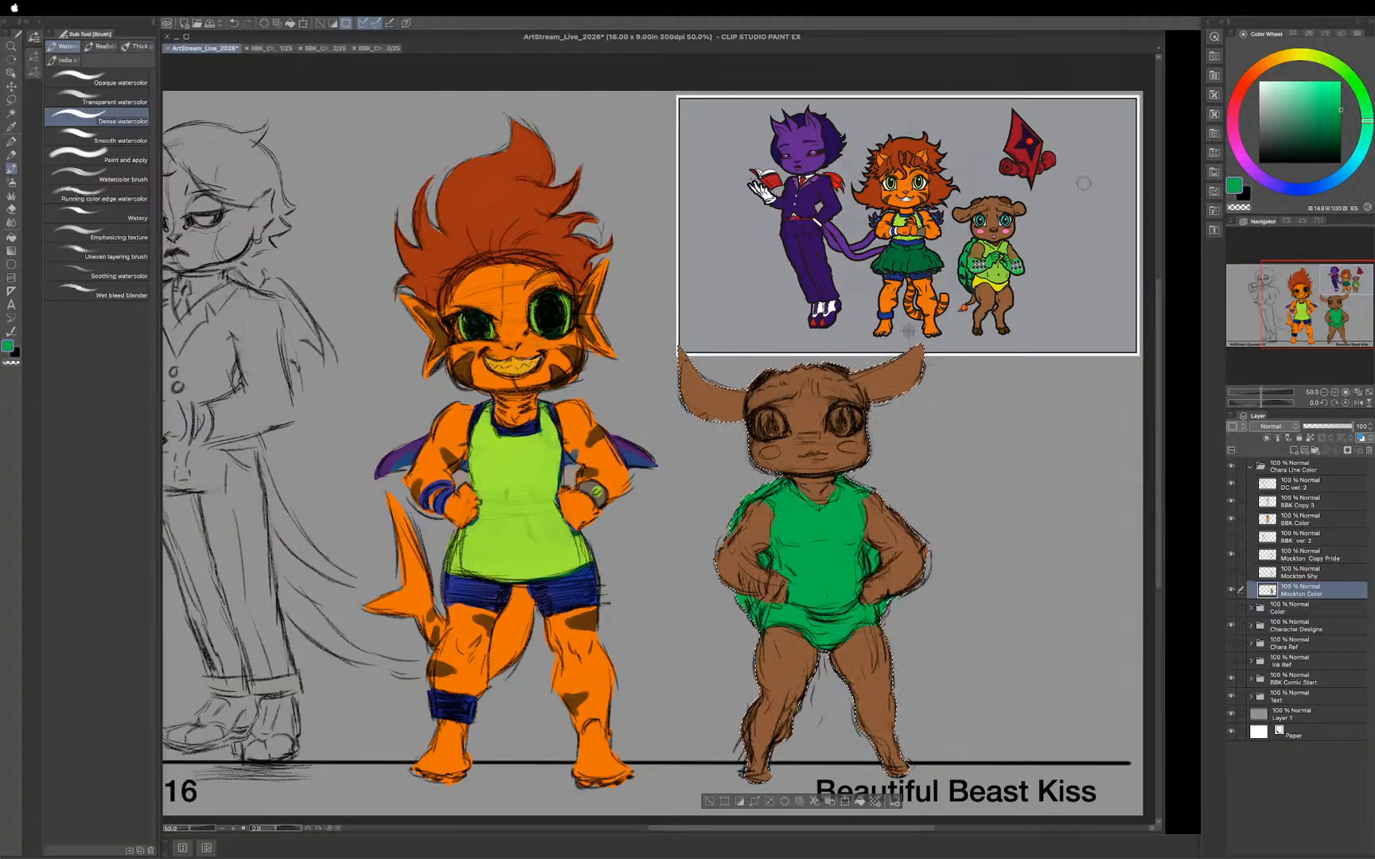
Step: Sample the light green from the reference and paint Mockton's top with it, leaving the shell and briefs darker green
{"action": "key", "text": "i"}
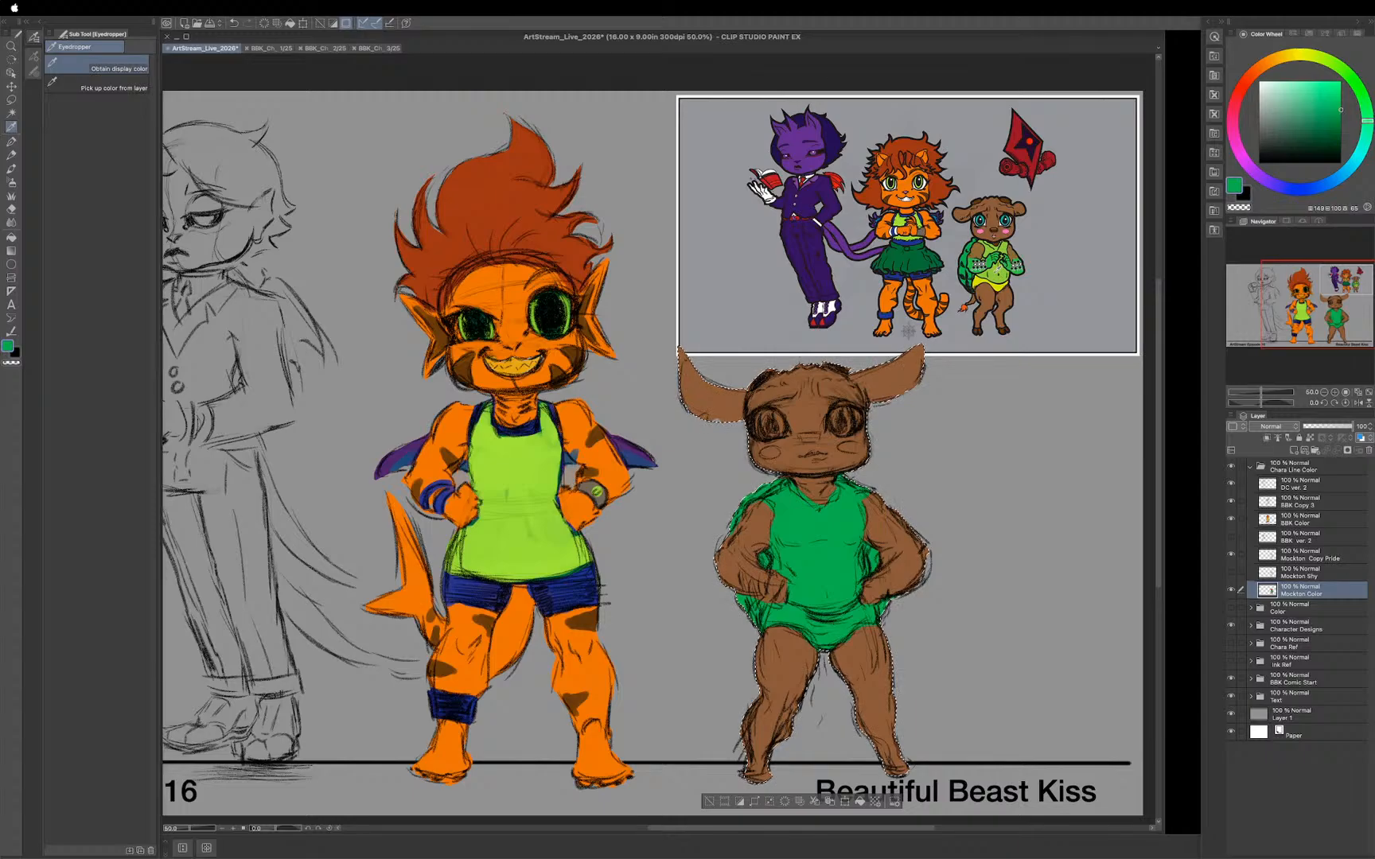
{"action": "left_click", "coordinate": [908, 330]}
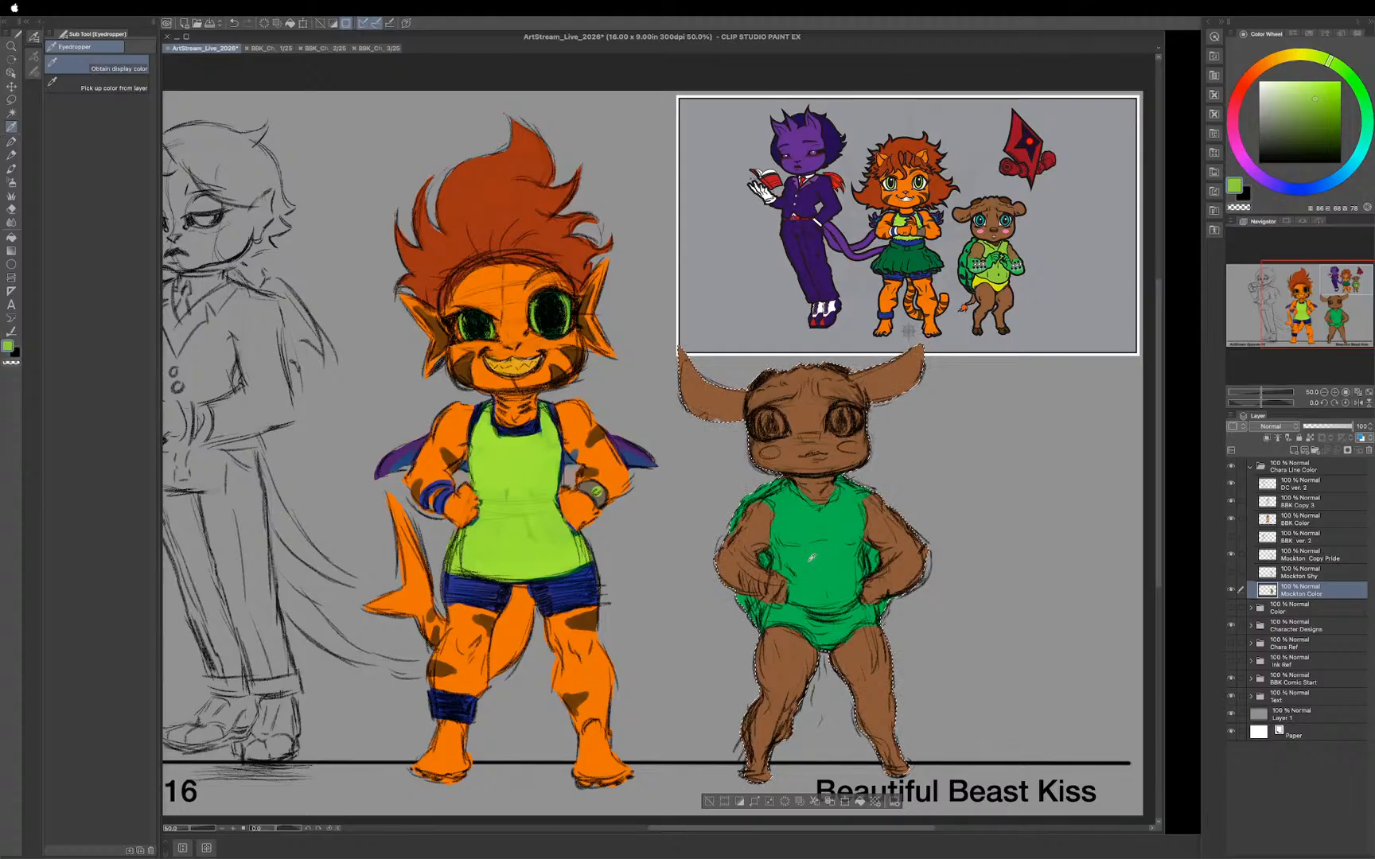
{"action": "key", "text": "b"}
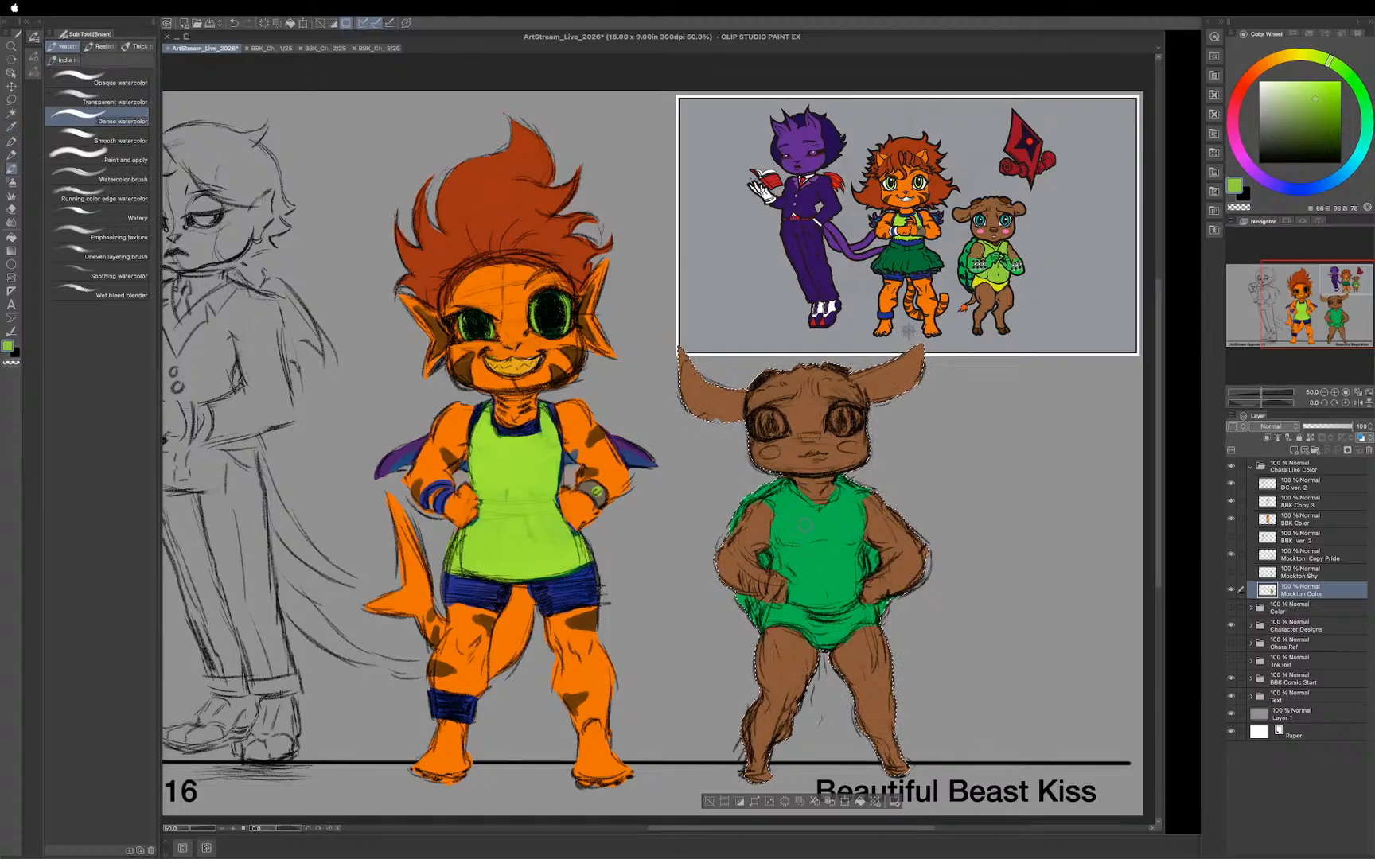
{"action": "mouse_move", "coordinate": [780, 495]}
{"action": "left_mouse_down"}
{"action": "mouse_move", "coordinate": [817, 522]}
{"action": "mouse_move", "coordinate": [847, 507]}
{"action": "mouse_move", "coordinate": [855, 525]}
{"action": "mouse_move", "coordinate": [849, 547]}
{"action": "mouse_move", "coordinate": [804, 526]}
{"action": "mouse_move", "coordinate": [786, 541]}
{"action": "mouse_move", "coordinate": [783, 512]}
{"action": "mouse_move", "coordinate": [769, 559]}
{"action": "mouse_move", "coordinate": [788, 571]}
{"action": "mouse_move", "coordinate": [802, 539]}
{"action": "mouse_move", "coordinate": [826, 548]}
{"action": "mouse_move", "coordinate": [841, 532]}
{"action": "mouse_move", "coordinate": [854, 575]}
{"action": "mouse_move", "coordinate": [835, 596]}
{"action": "mouse_move", "coordinate": [847, 593]}
{"action": "mouse_move", "coordinate": [805, 582]}
{"action": "mouse_move", "coordinate": [797, 595]}
{"action": "mouse_move", "coordinate": [826, 603]}
{"action": "mouse_move", "coordinate": [830, 580]}
{"action": "mouse_move", "coordinate": [831, 607]}
{"action": "left_mouse_up"}
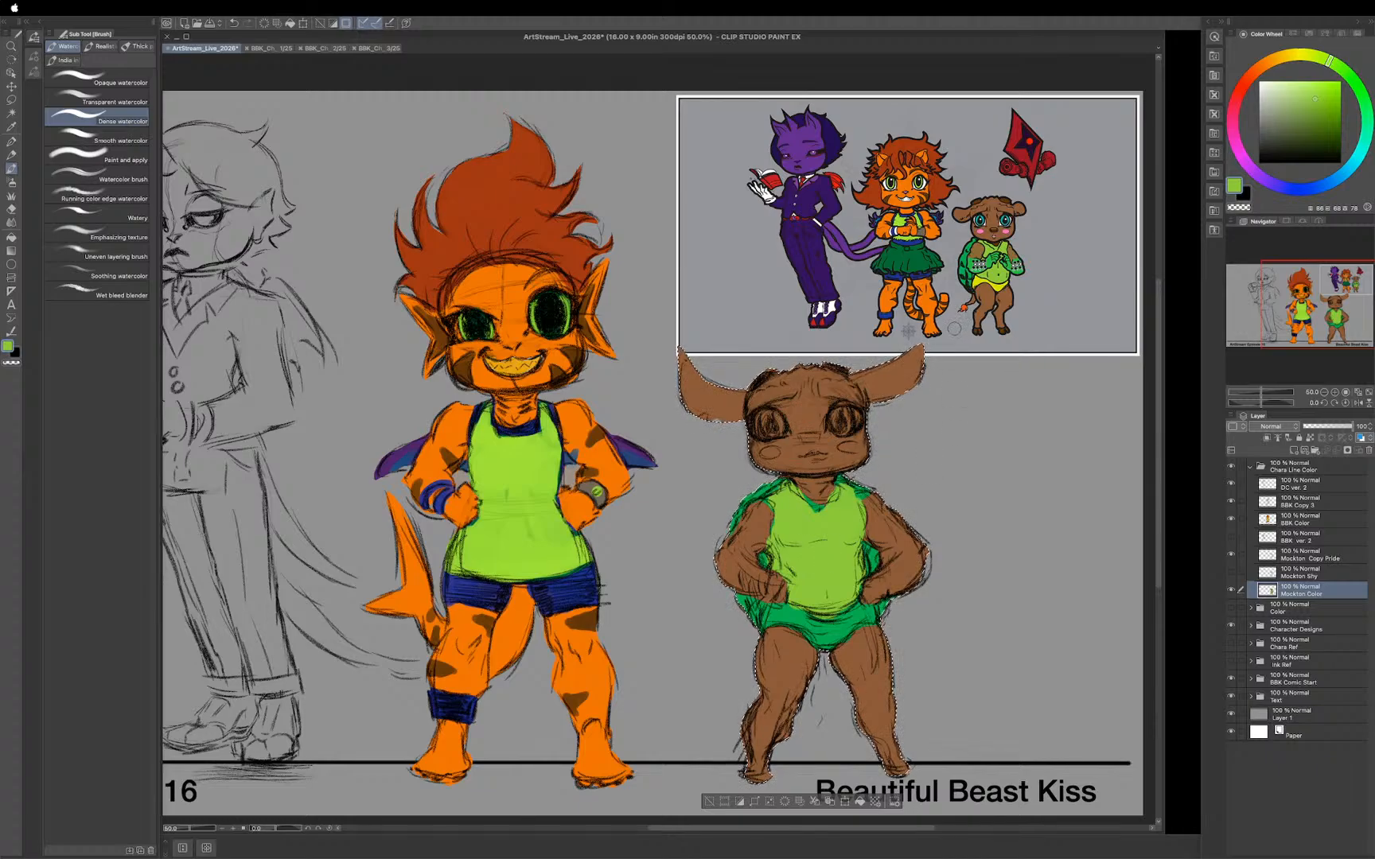
Step: Sample the yellow from the small brown character's briefs in the reference and paint Mockton's briefs with it
{"action": "key", "text": "i"}
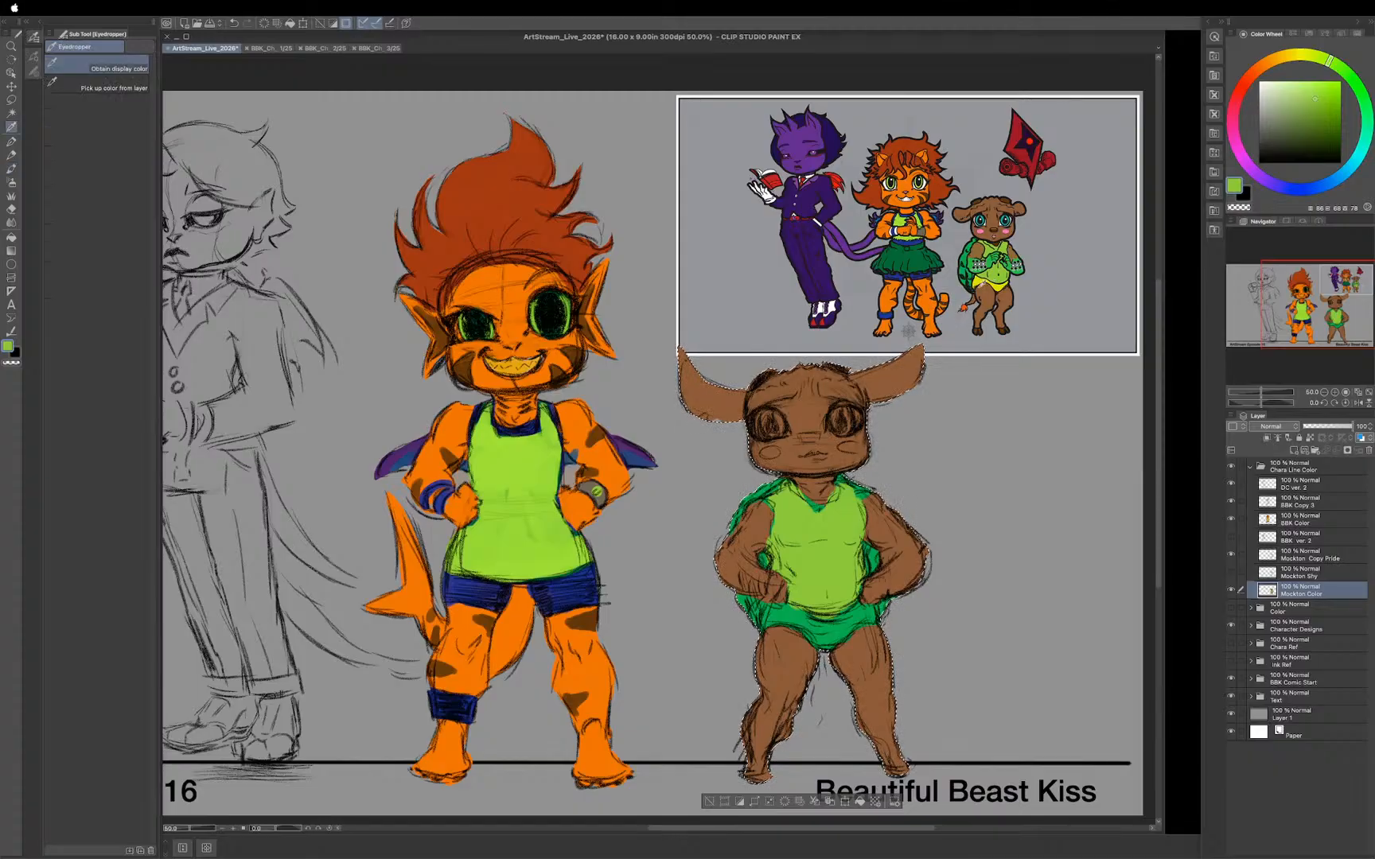
{"action": "left_click", "coordinate": [989, 285]}
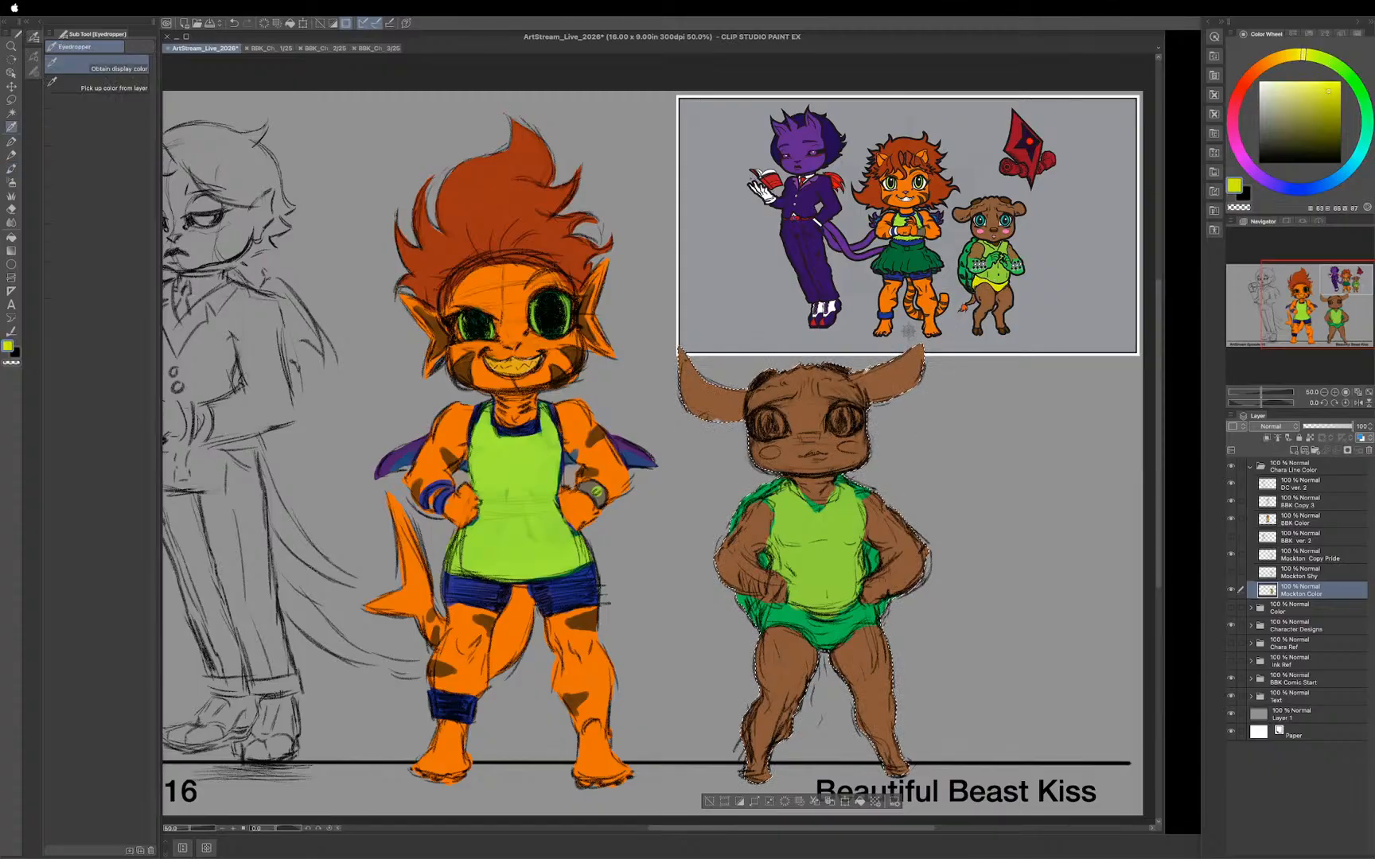
{"action": "key", "text": "b"}
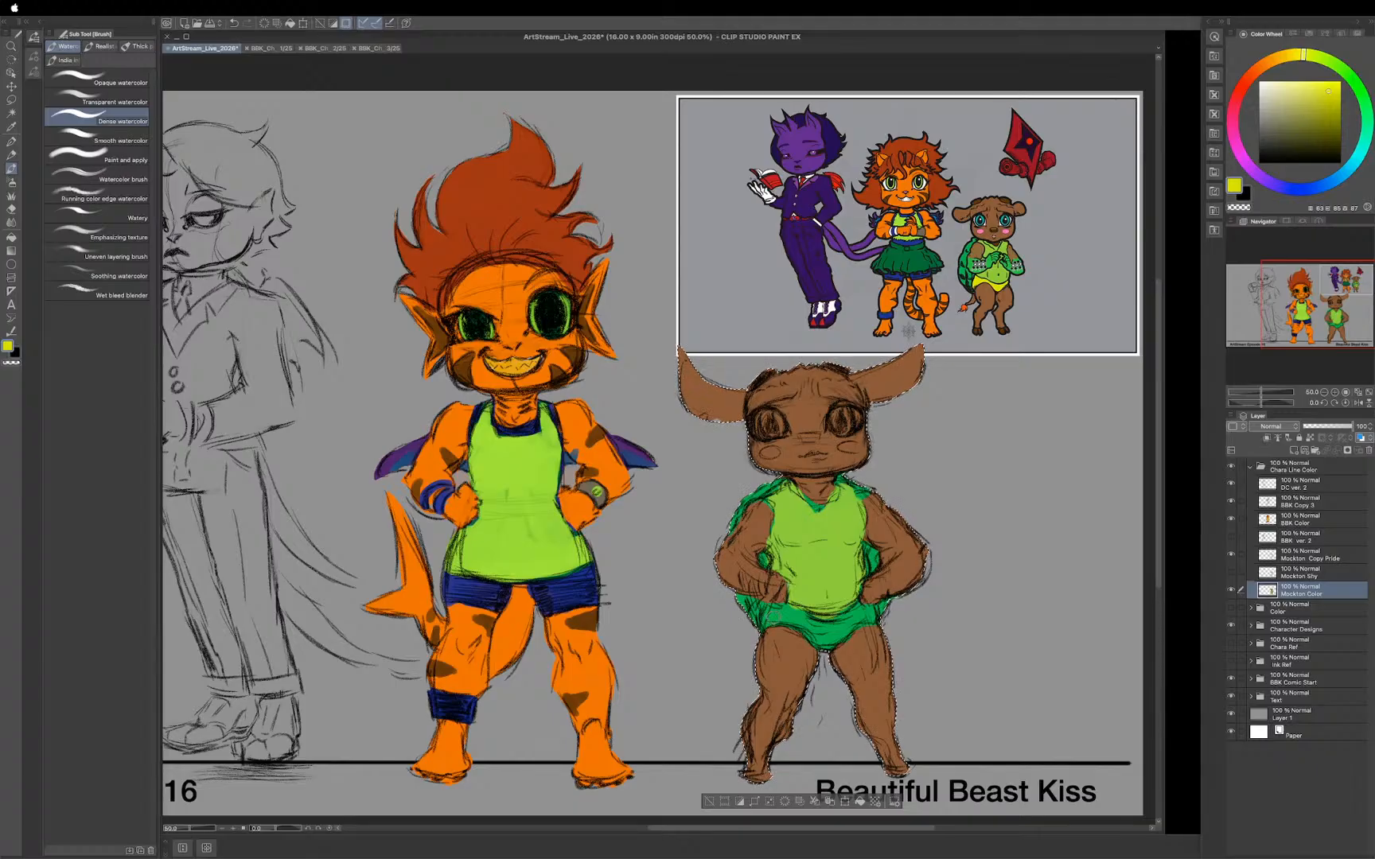
{"action": "left_click_drag", "start_coordinate": [763, 606], "coordinate": [774, 621]}
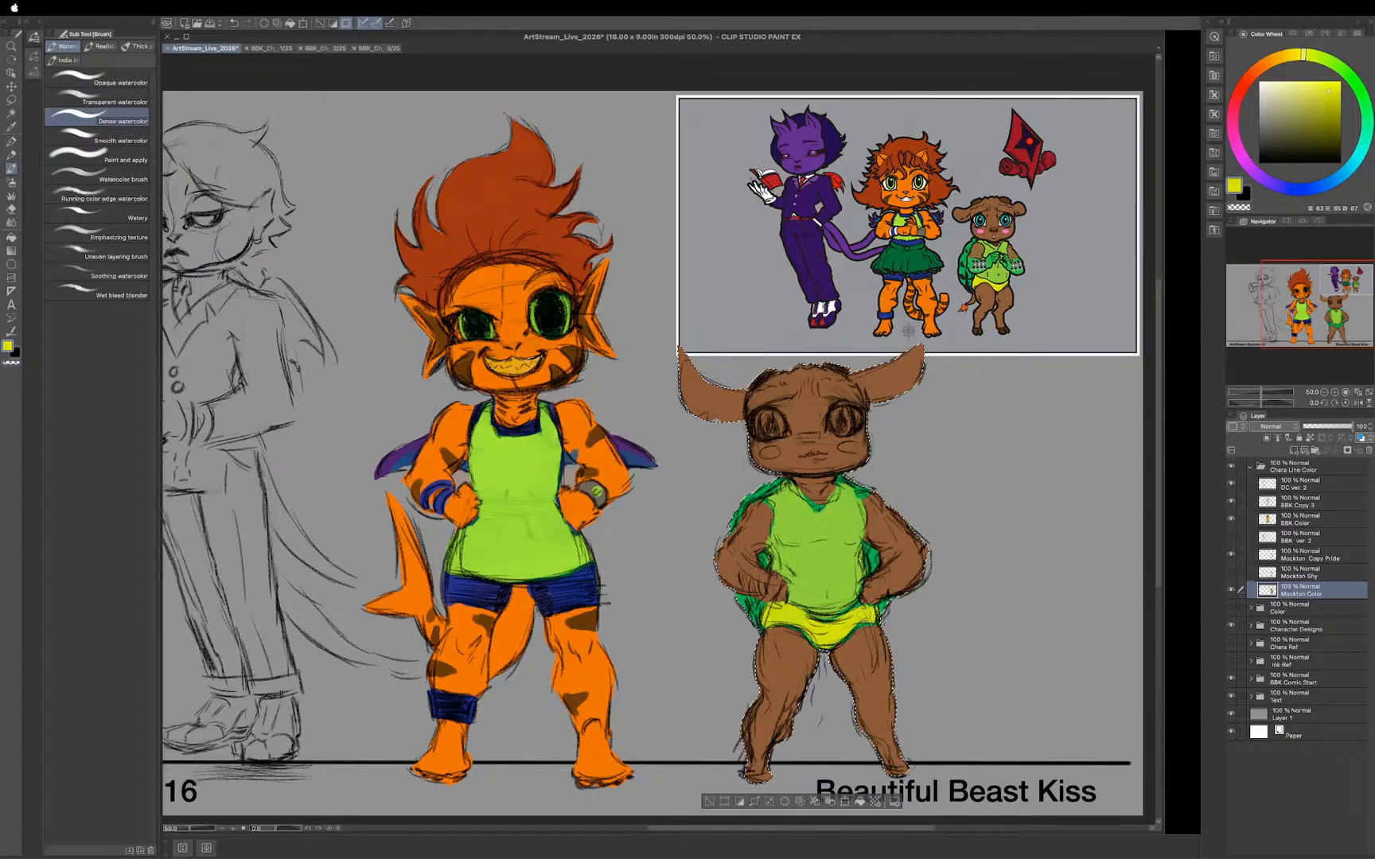
{"action": "left_click_drag", "start_coordinate": [836, 627], "coordinate": [830, 644]}
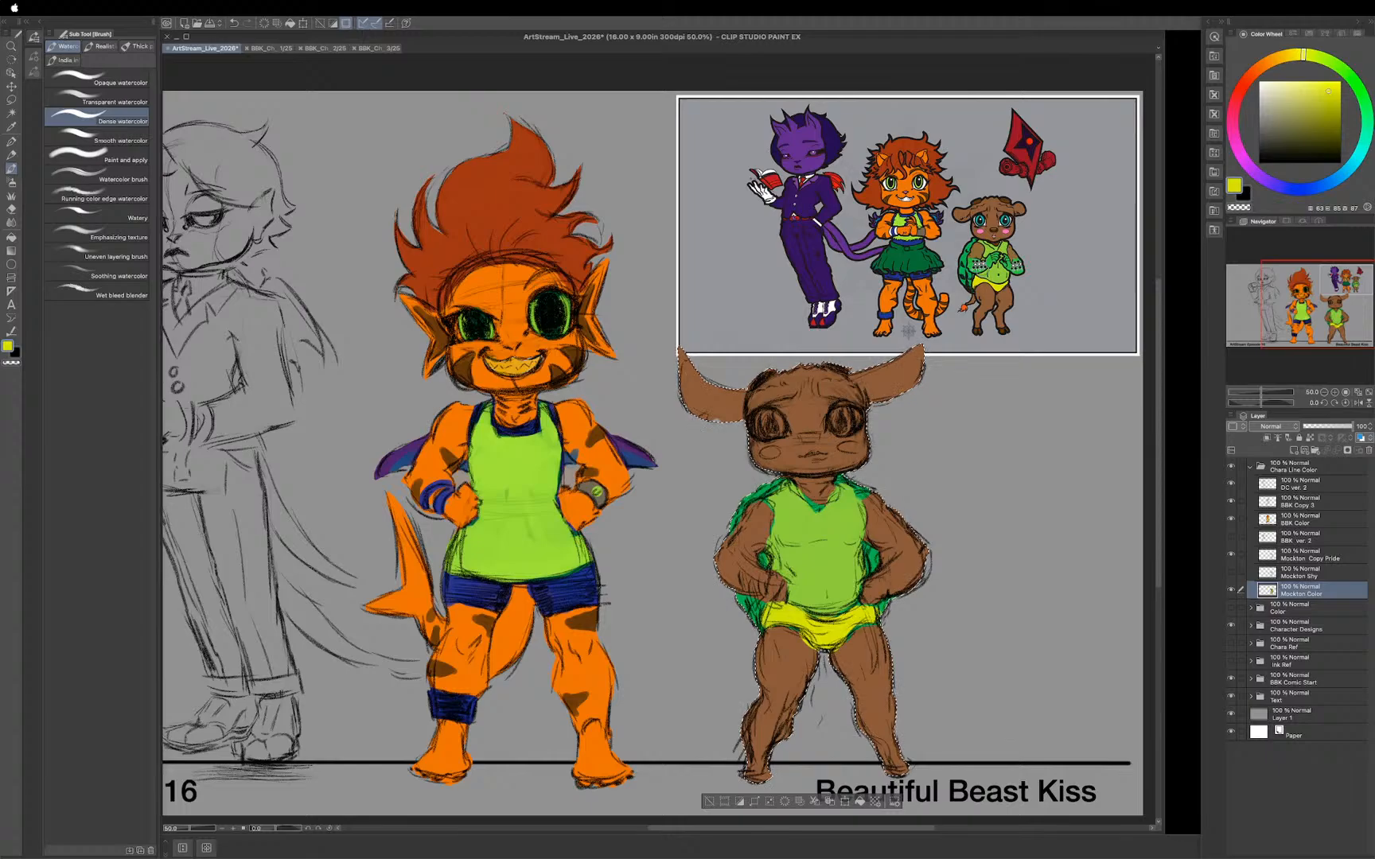
Step: Sample the glove green from the small brown character in the reference and paint Mockton's forearms and hands as green gloves
{"action": "key", "text": "i"}
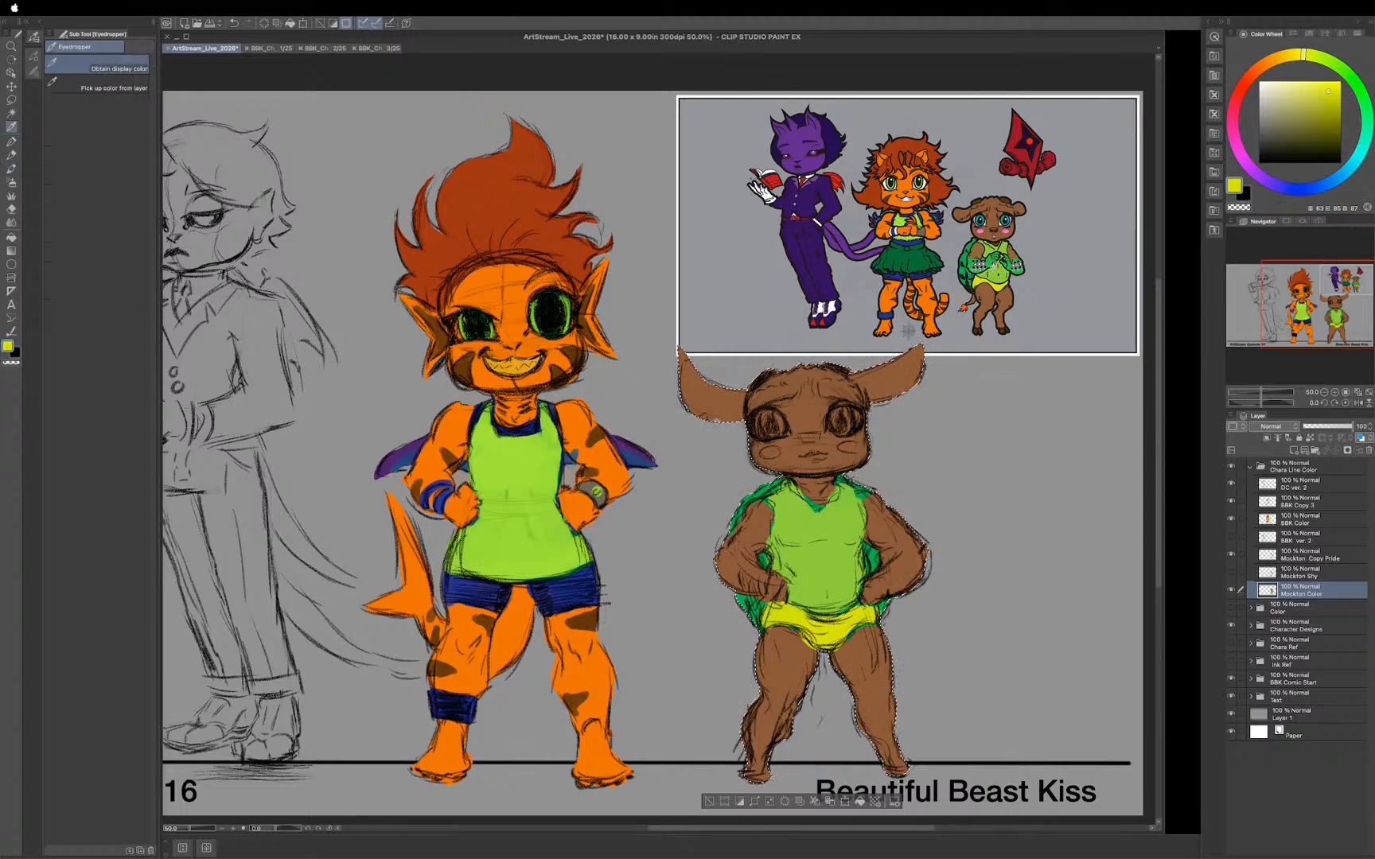
{"action": "left_click", "coordinate": [991, 264]}
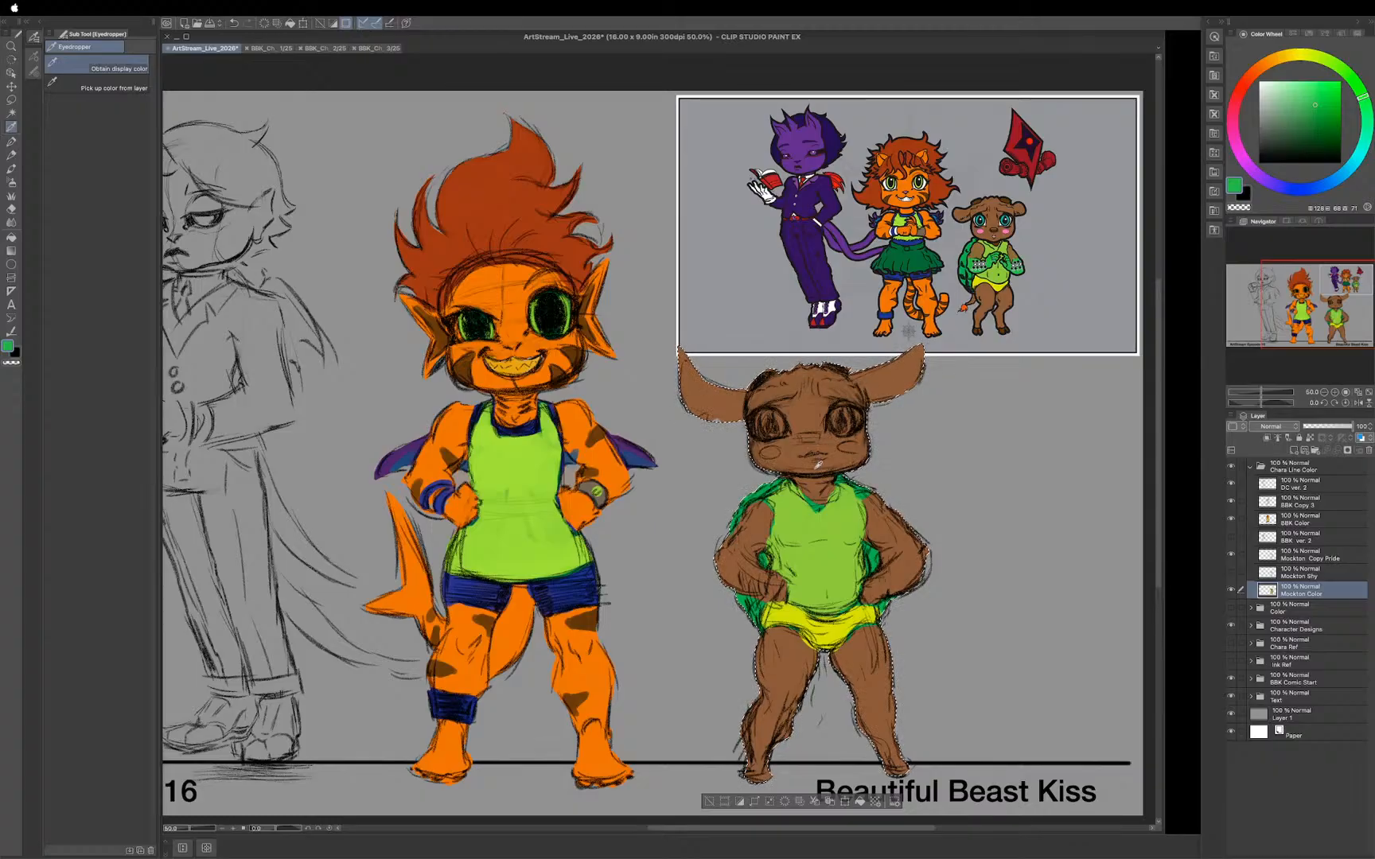
{"action": "key", "text": "b"}
{"action": "mouse_move", "coordinate": [729, 561]}
{"action": "left_mouse_down"}
{"action": "mouse_move", "coordinate": [745, 557]}
{"action": "mouse_move", "coordinate": [762, 590]}
{"action": "mouse_move", "coordinate": [765, 571]}
{"action": "mouse_move", "coordinate": [776, 592]}
{"action": "mouse_move", "coordinate": [764, 597]}
{"action": "mouse_move", "coordinate": [784, 596]}
{"action": "mouse_move", "coordinate": [771, 607]}
{"action": "mouse_move", "coordinate": [784, 575]}
{"action": "mouse_move", "coordinate": [887, 589]}
{"action": "mouse_move", "coordinate": [906, 561]}
{"action": "mouse_move", "coordinate": [875, 525]}
{"action": "mouse_move", "coordinate": [868, 537]}
{"action": "mouse_move", "coordinate": [871, 505]}
{"action": "mouse_move", "coordinate": [899, 525]}
{"action": "mouse_move", "coordinate": [894, 567]}
{"action": "mouse_move", "coordinate": [863, 598]}
{"action": "mouse_move", "coordinate": [891, 573]}
{"action": "mouse_move", "coordinate": [888, 585]}
{"action": "mouse_move", "coordinate": [861, 582]}
{"action": "mouse_move", "coordinate": [912, 586]}
{"action": "mouse_move", "coordinate": [894, 557]}
{"action": "mouse_move", "coordinate": [885, 566]}
{"action": "mouse_move", "coordinate": [910, 547]}
{"action": "mouse_move", "coordinate": [881, 554]}
{"action": "left_mouse_up"}
{"action": "key", "text": "ctrl+z"}
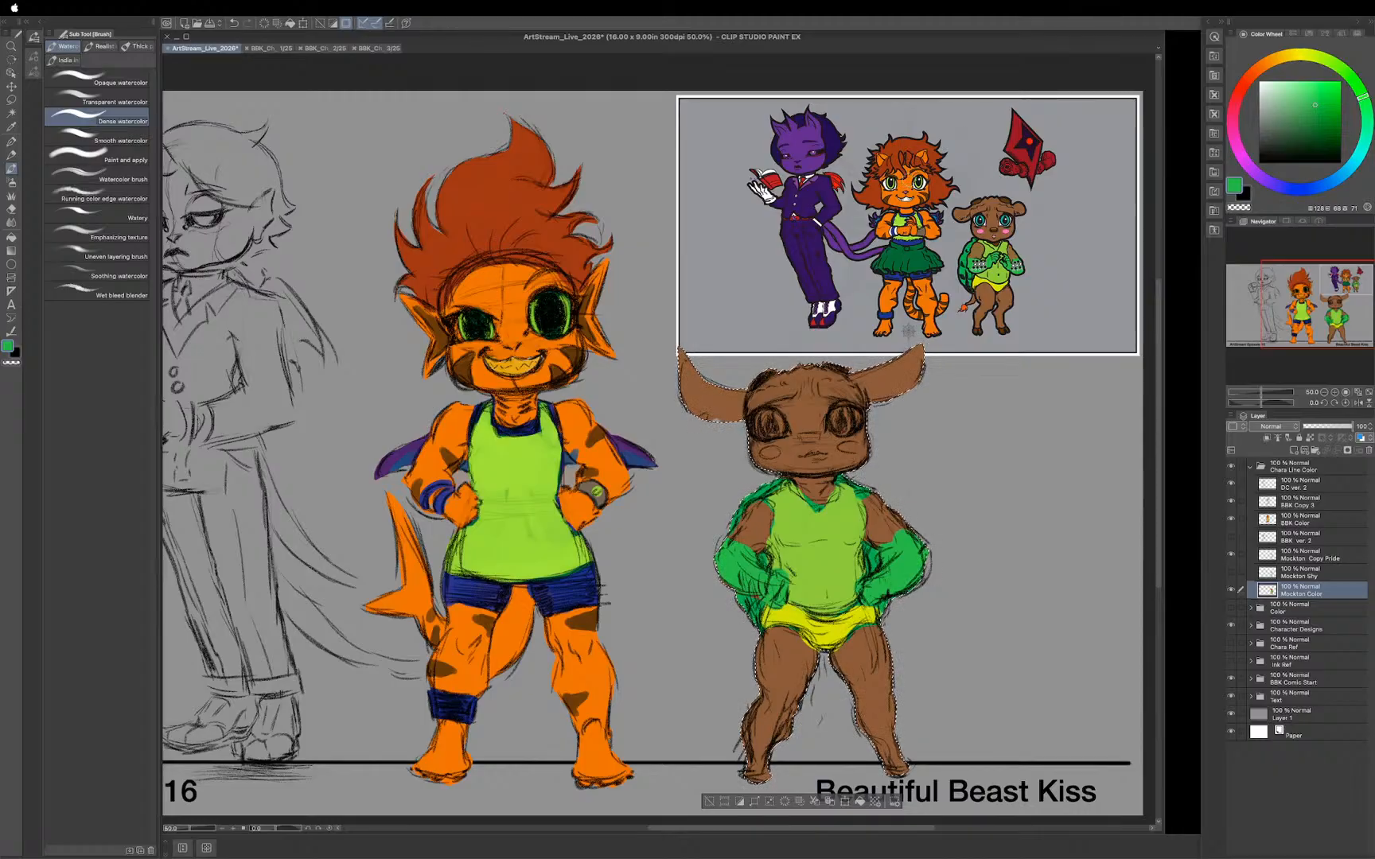
Step: Sample white from the reference and fill in both of Mockton's eyes
{"action": "key", "text": "i"}
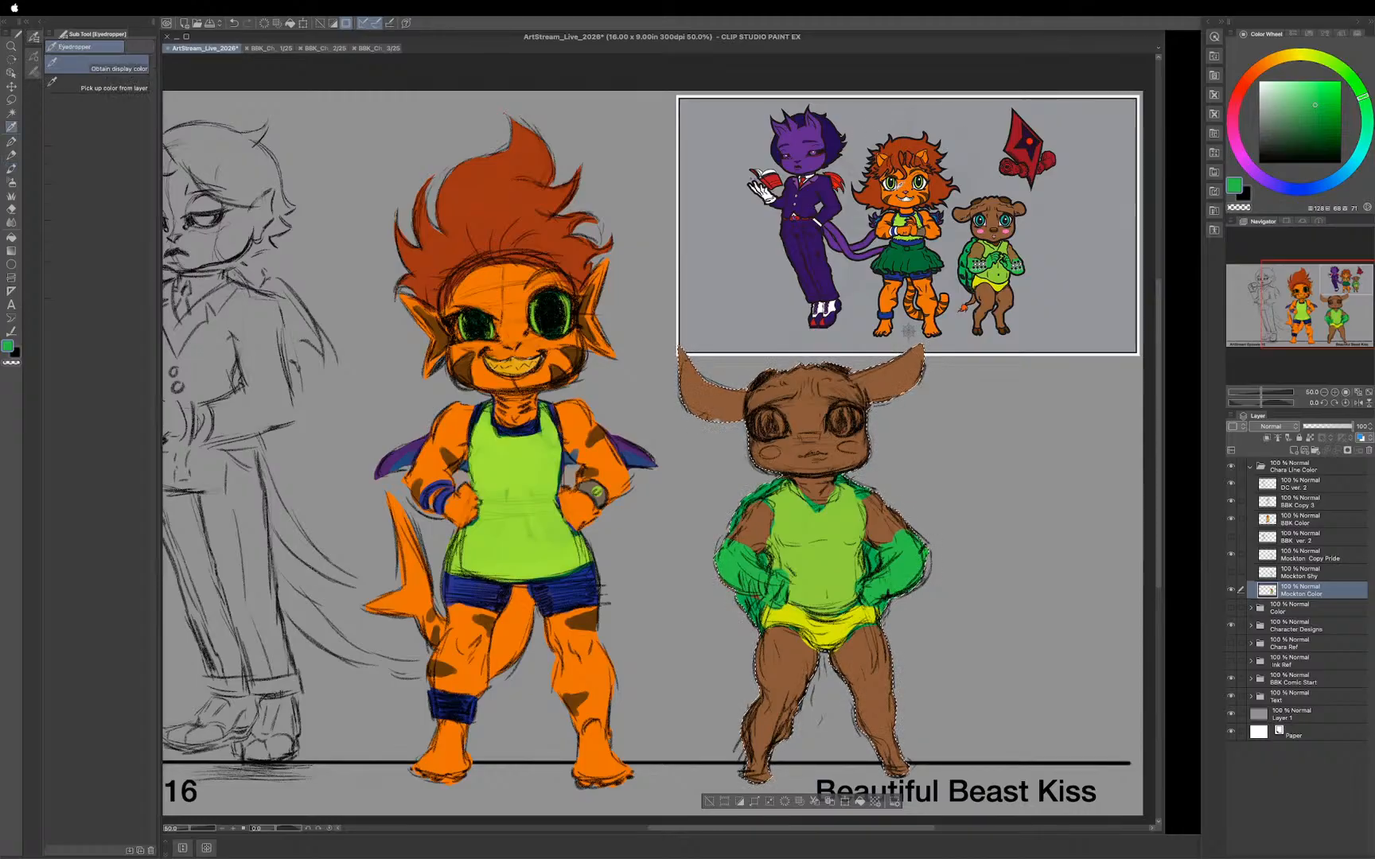
{"action": "left_click", "coordinate": [884, 183]}
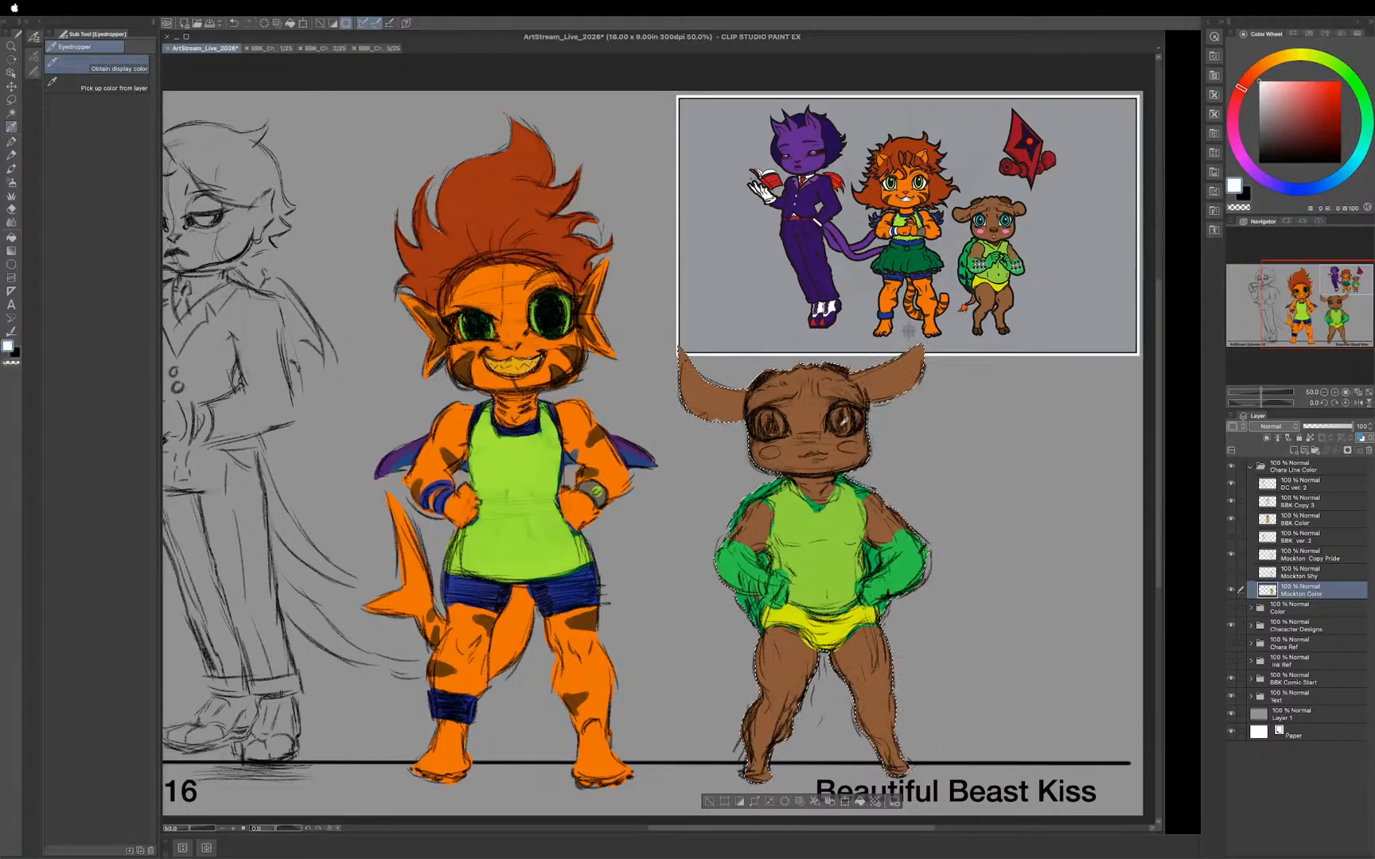
{"action": "key", "text": "b"}
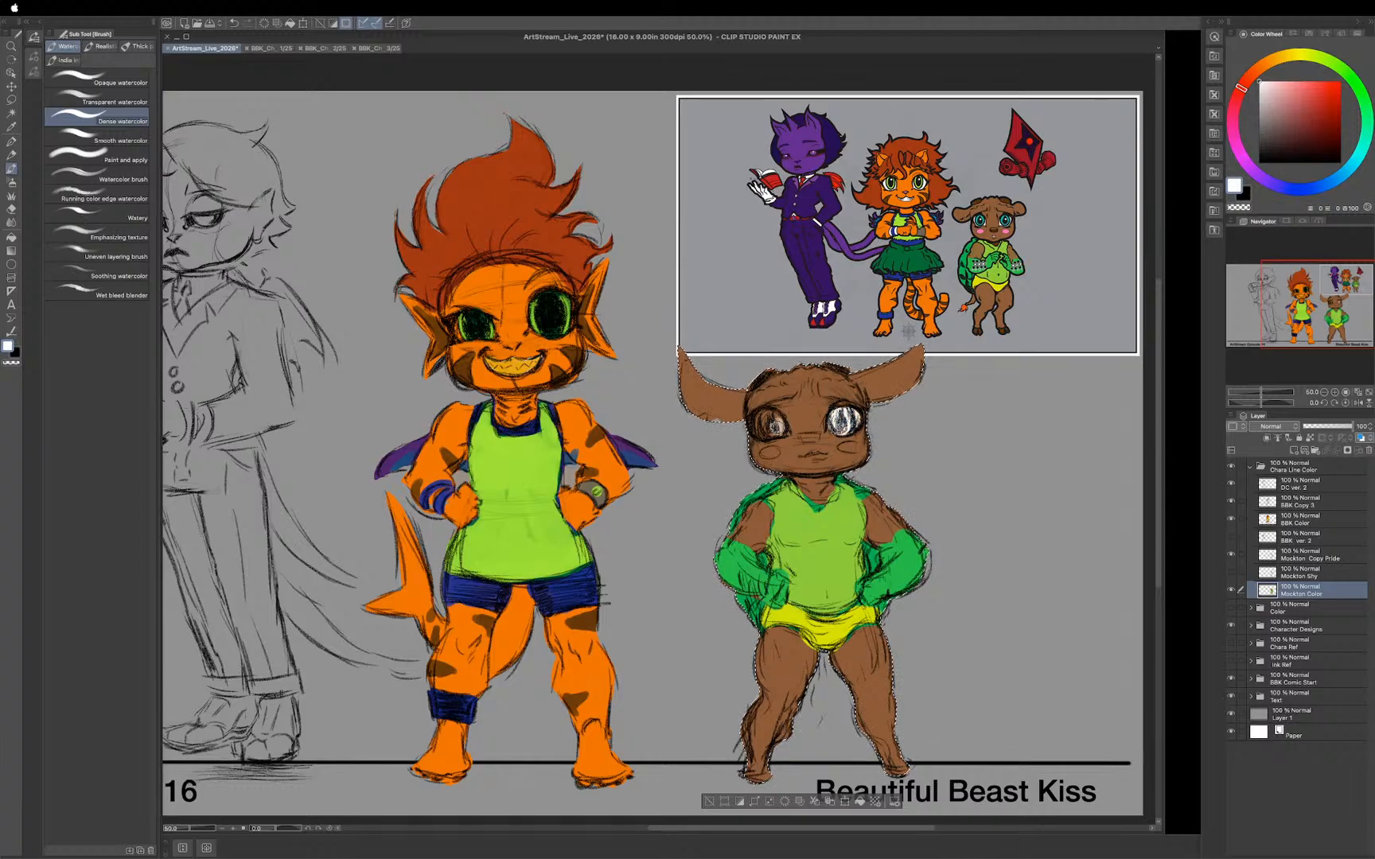
{"action": "left_click_drag", "start_coordinate": [763, 412], "coordinate": [762, 431]}
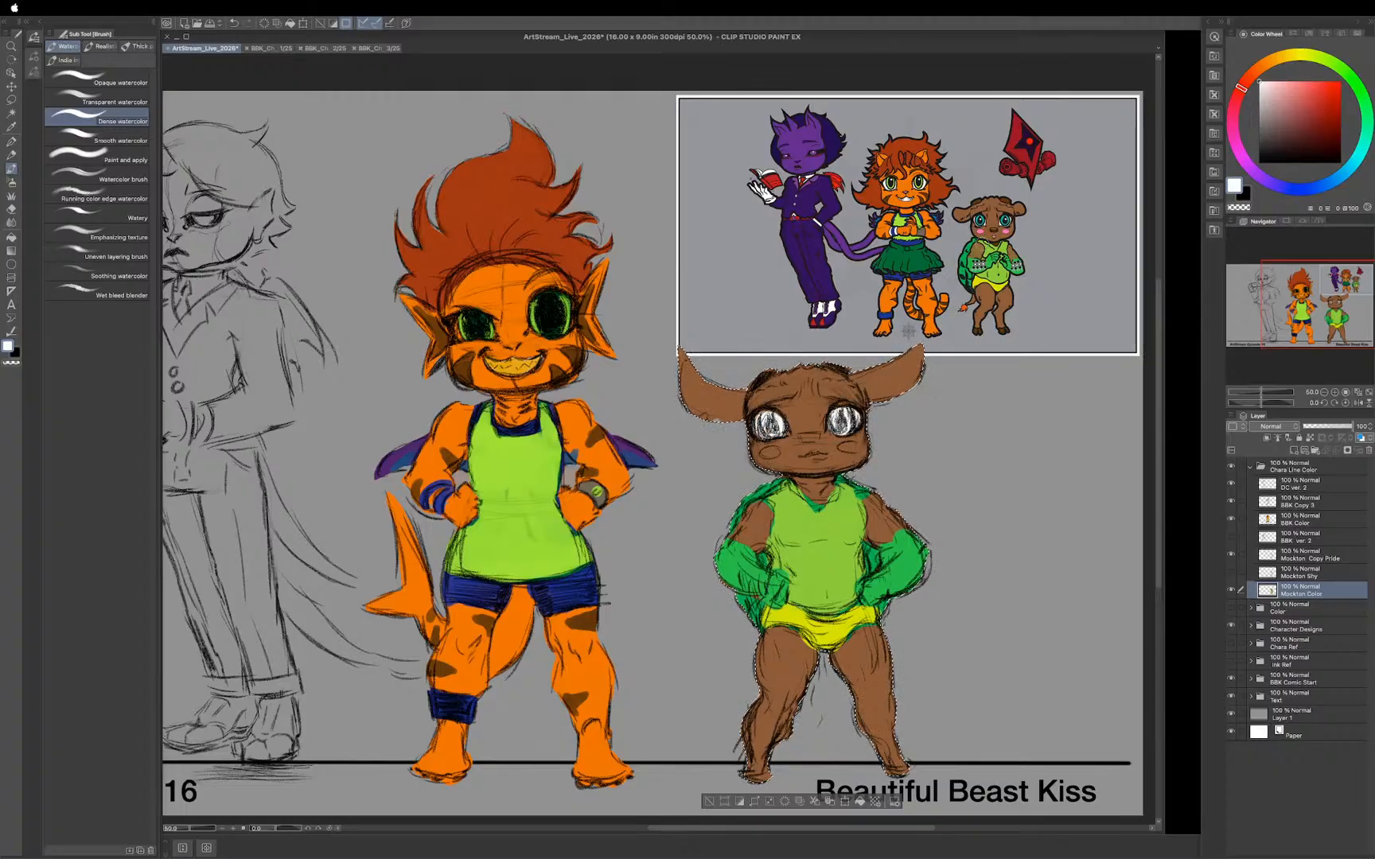
Step: Sample the teal from the small brown character's eyes in the reference and paint Mockton's irises with it
{"action": "key", "text": "i"}
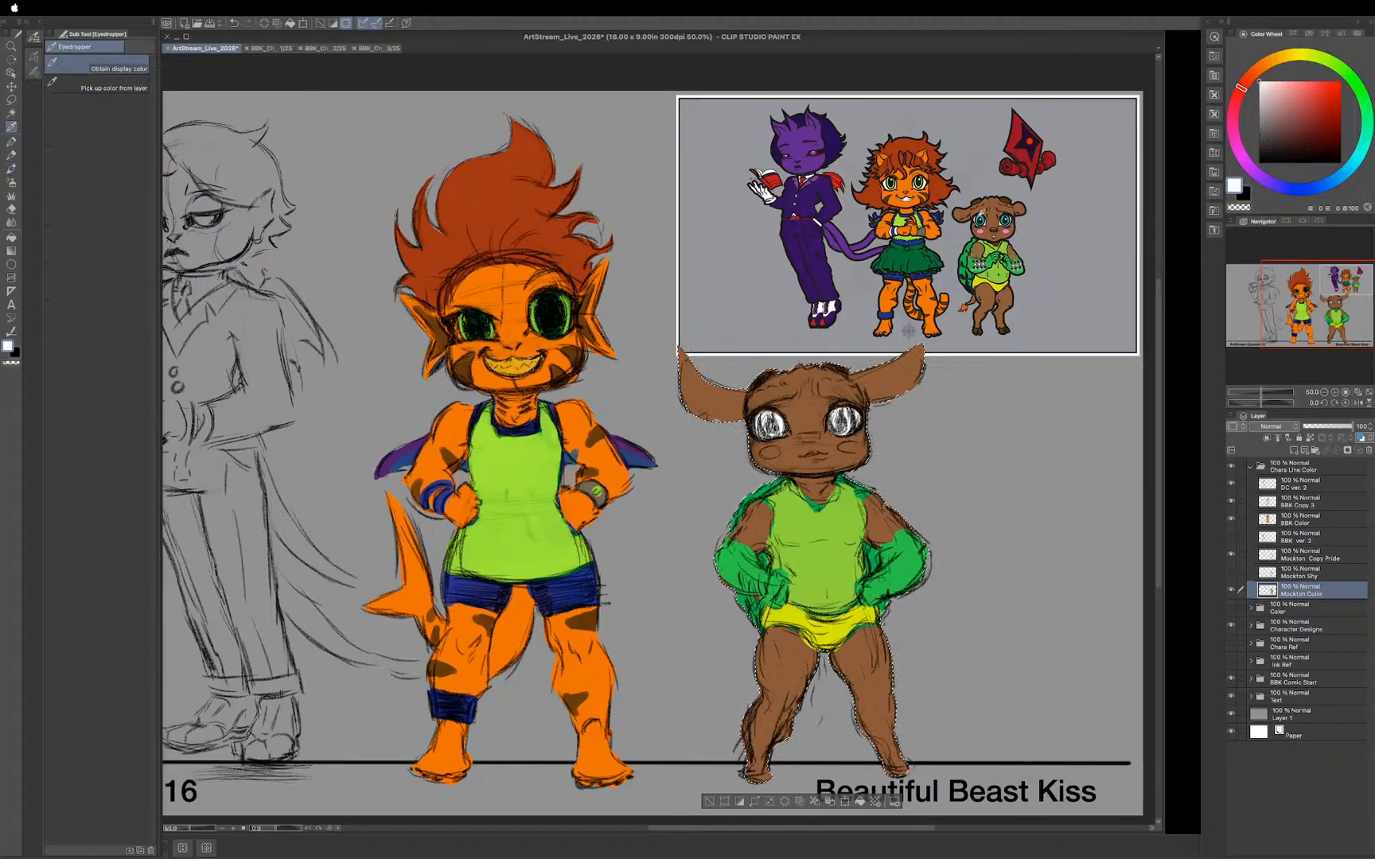
{"action": "left_click", "coordinate": [983, 211]}
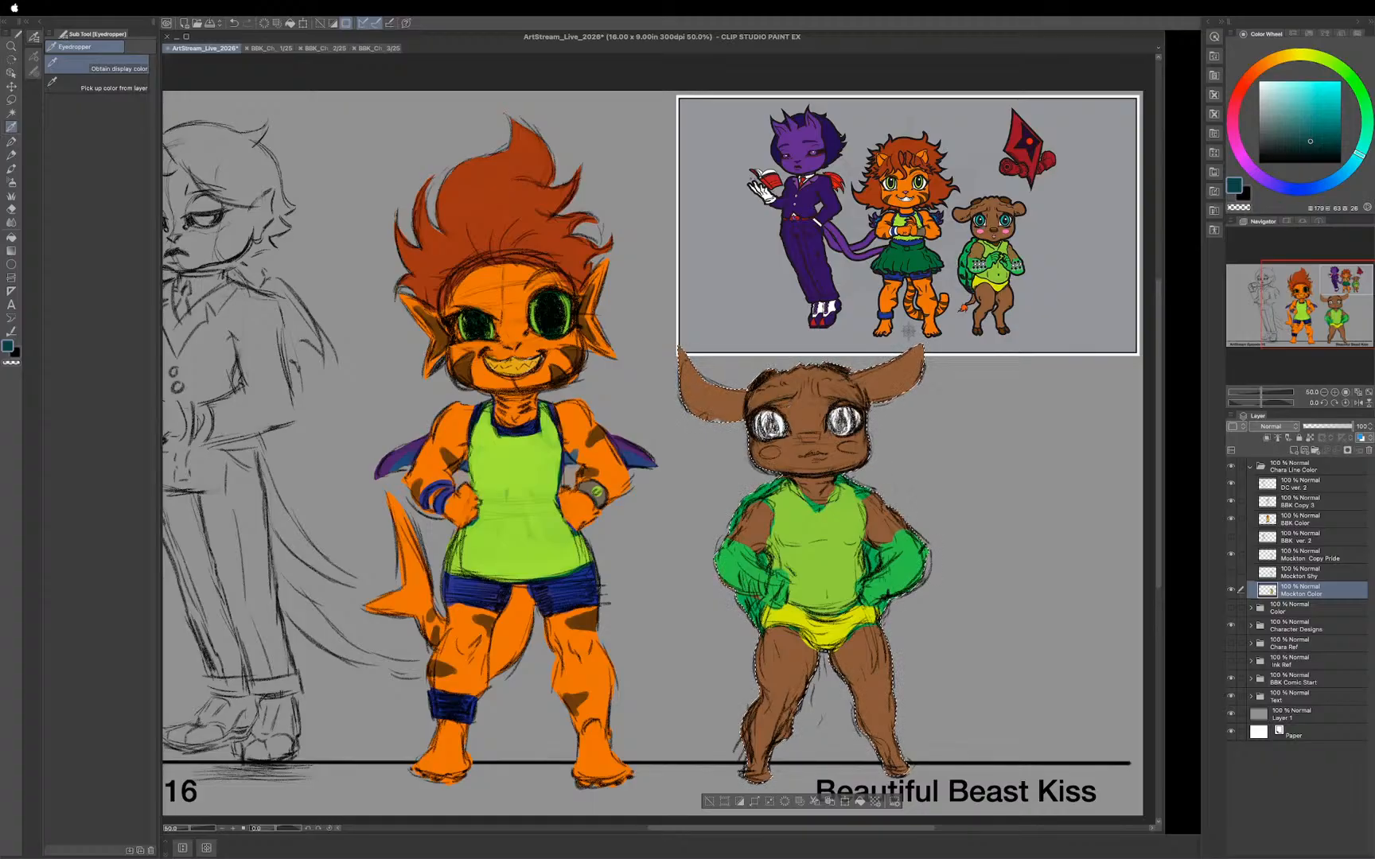
{"action": "key", "text": "b"}
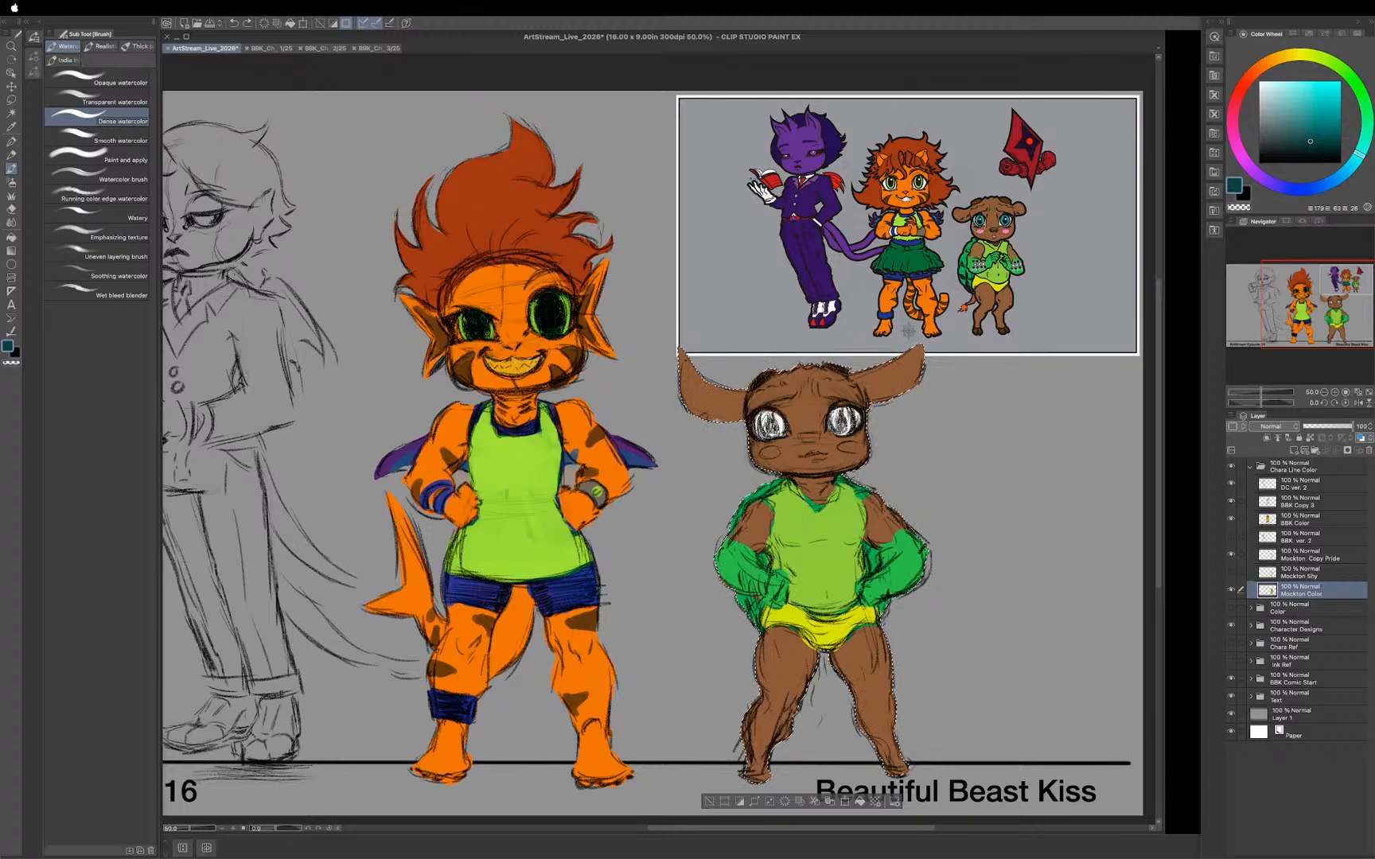
{"action": "key", "text": "i"}
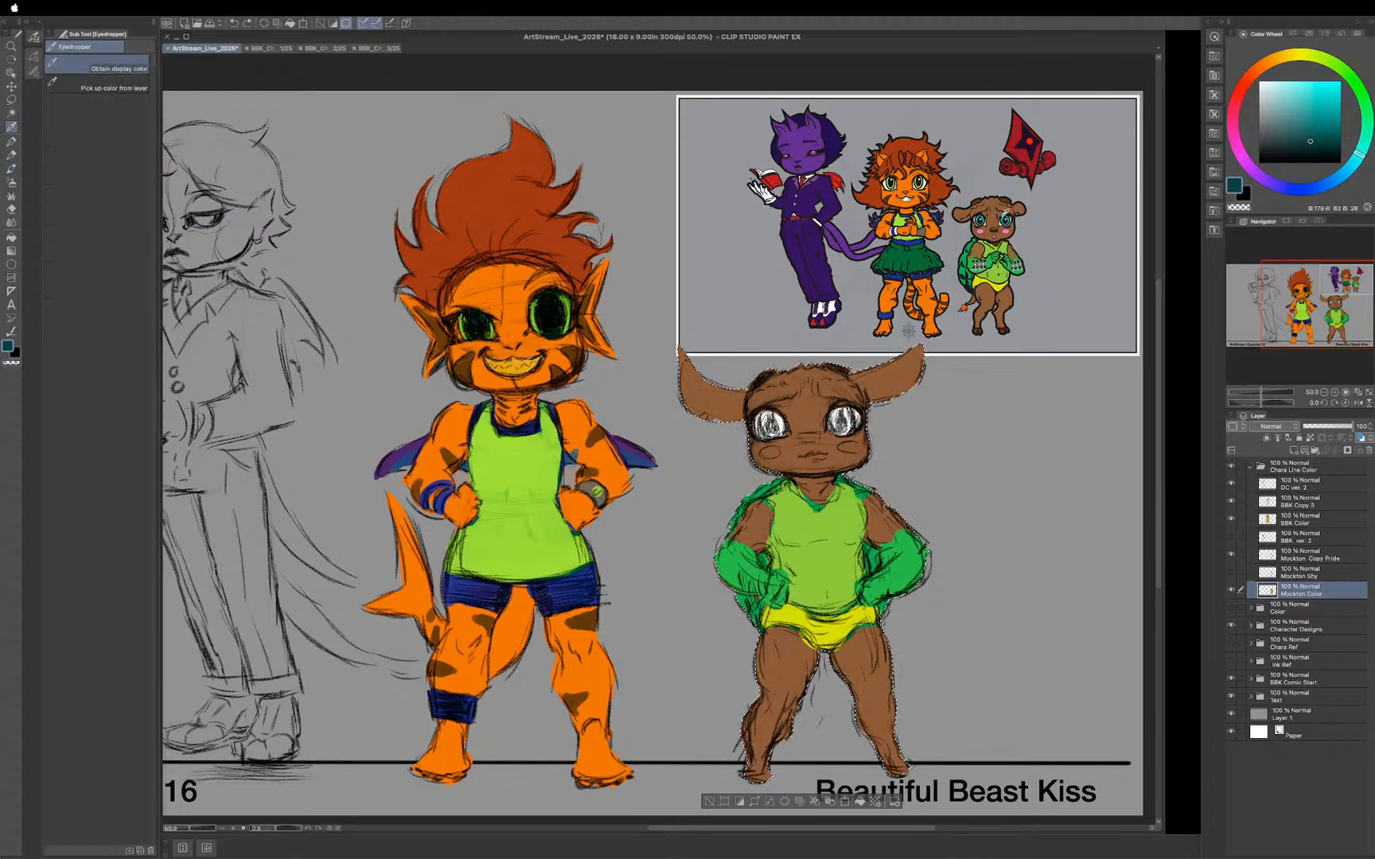
{"action": "left_click", "coordinate": [1005, 217]}
{"action": "key", "text": "b"}
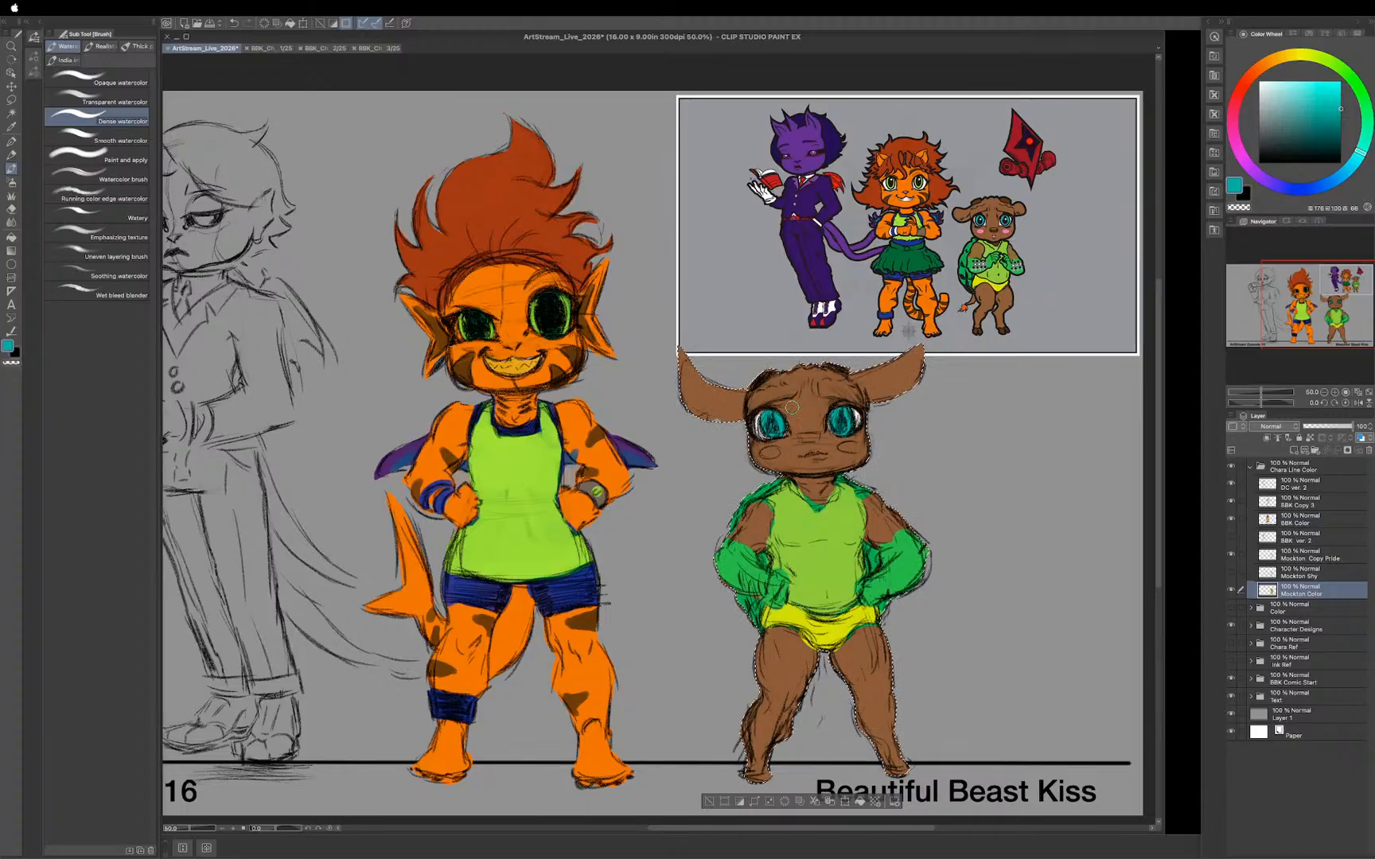
Step: Sample the reference eye teal, shift its hue to green on the color wheel, and repaint both of Mockton's irises
{"action": "key", "text": "i"}
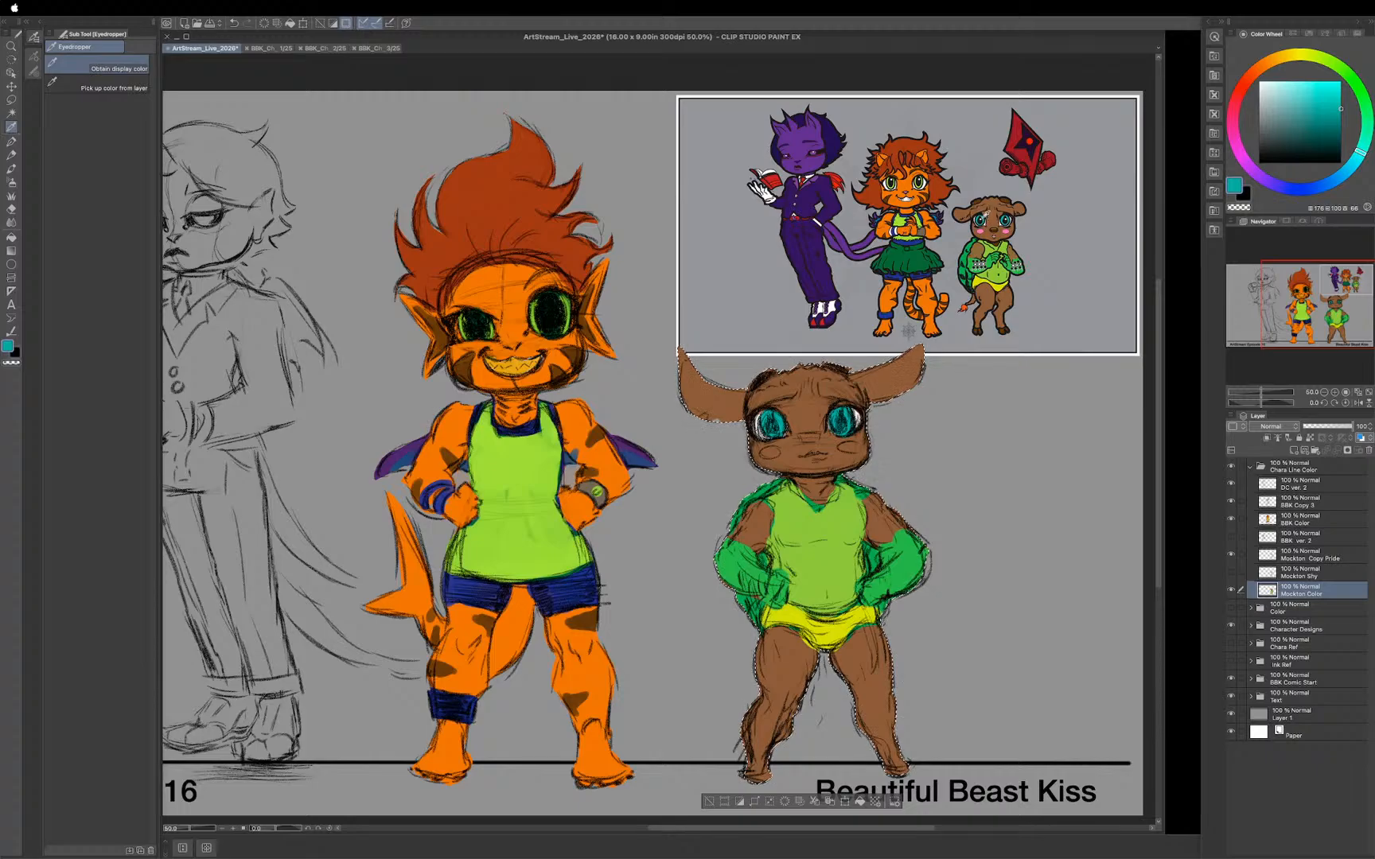
{"action": "left_click", "coordinate": [908, 331]}
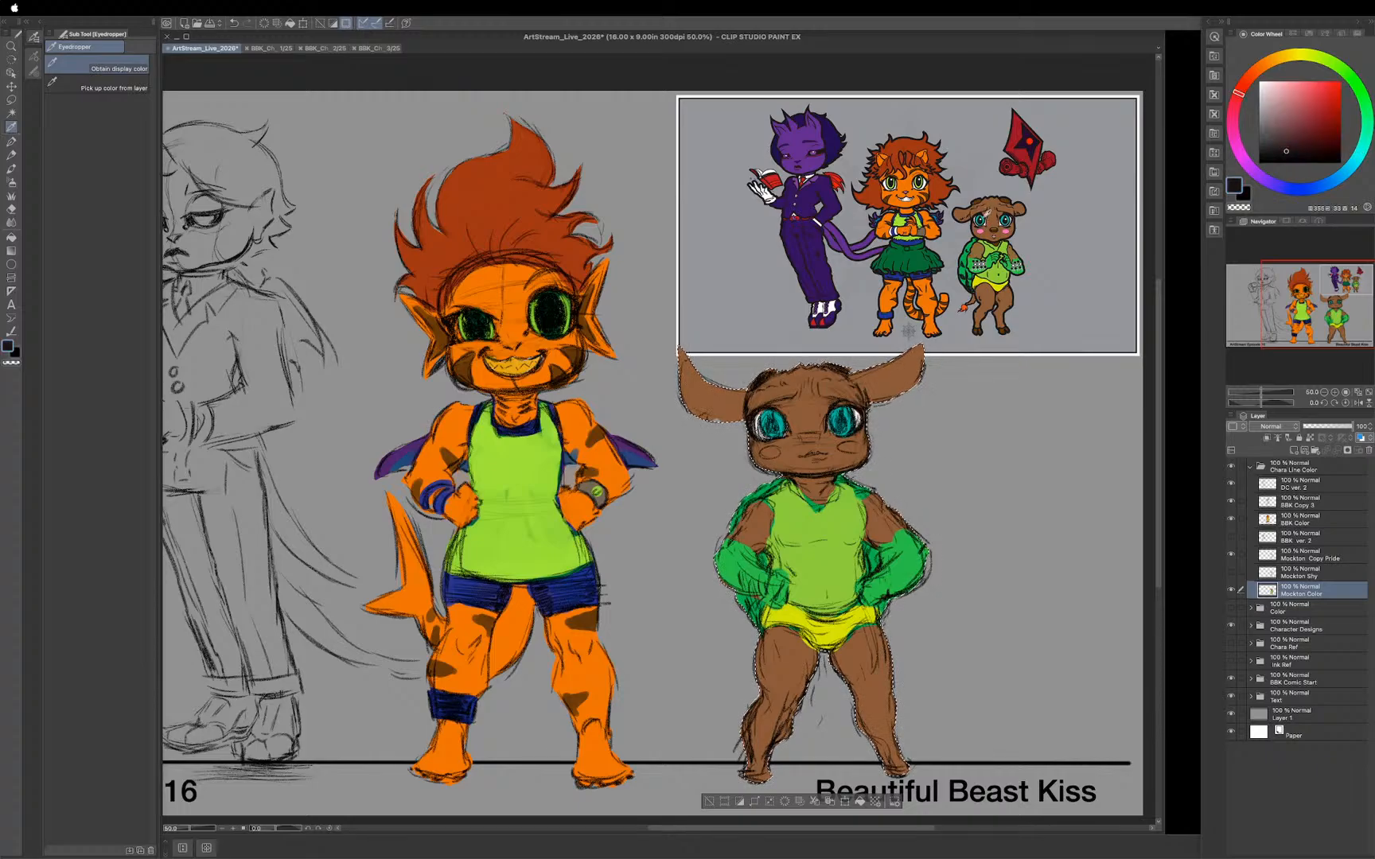
{"action": "left_click", "coordinate": [908, 331]}
{"action": "left_click", "coordinate": [983, 216]}
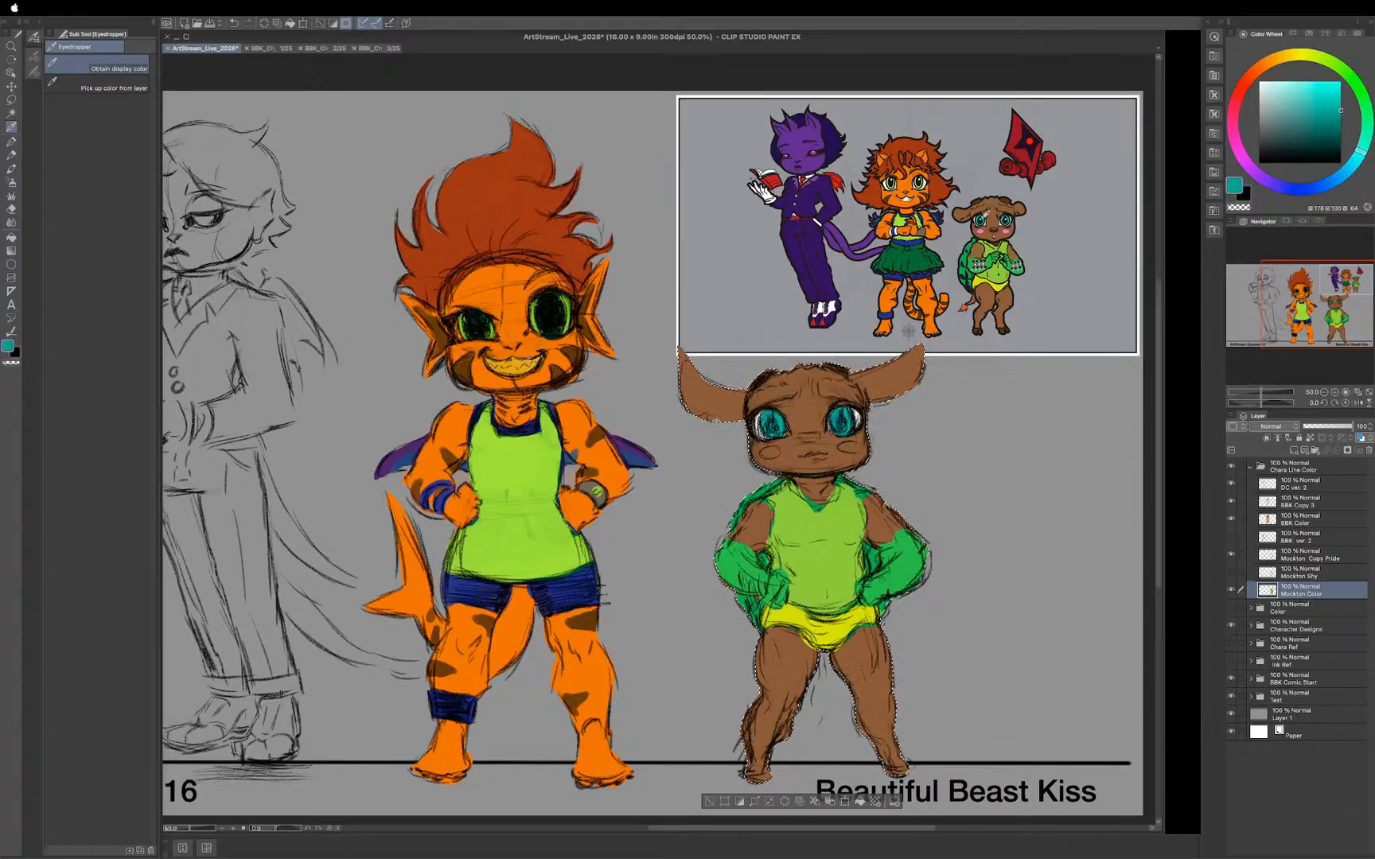
{"action": "left_click_drag", "start_coordinate": [1358, 117], "coordinate": [1323, 102]}
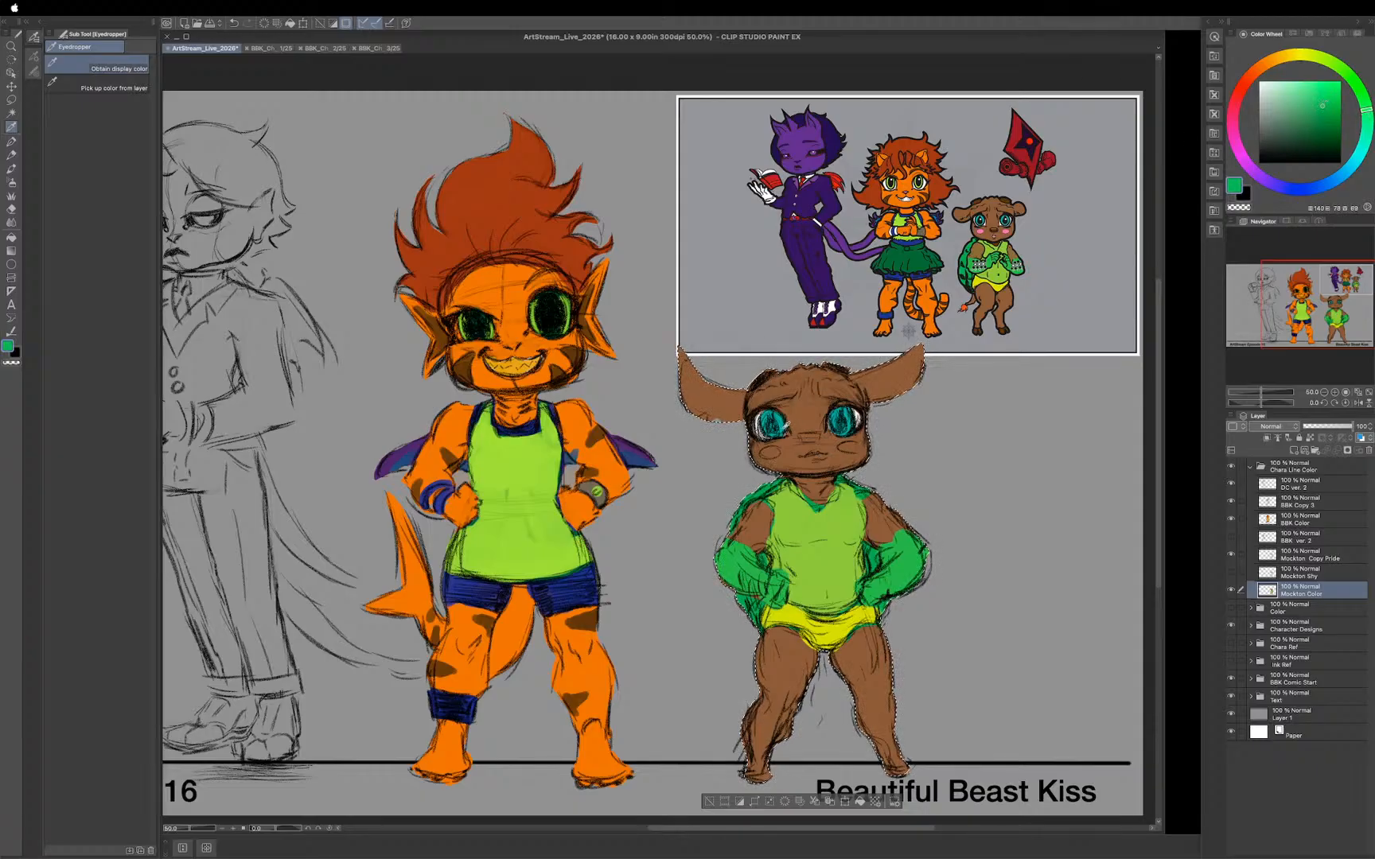
{"action": "key", "text": "b"}
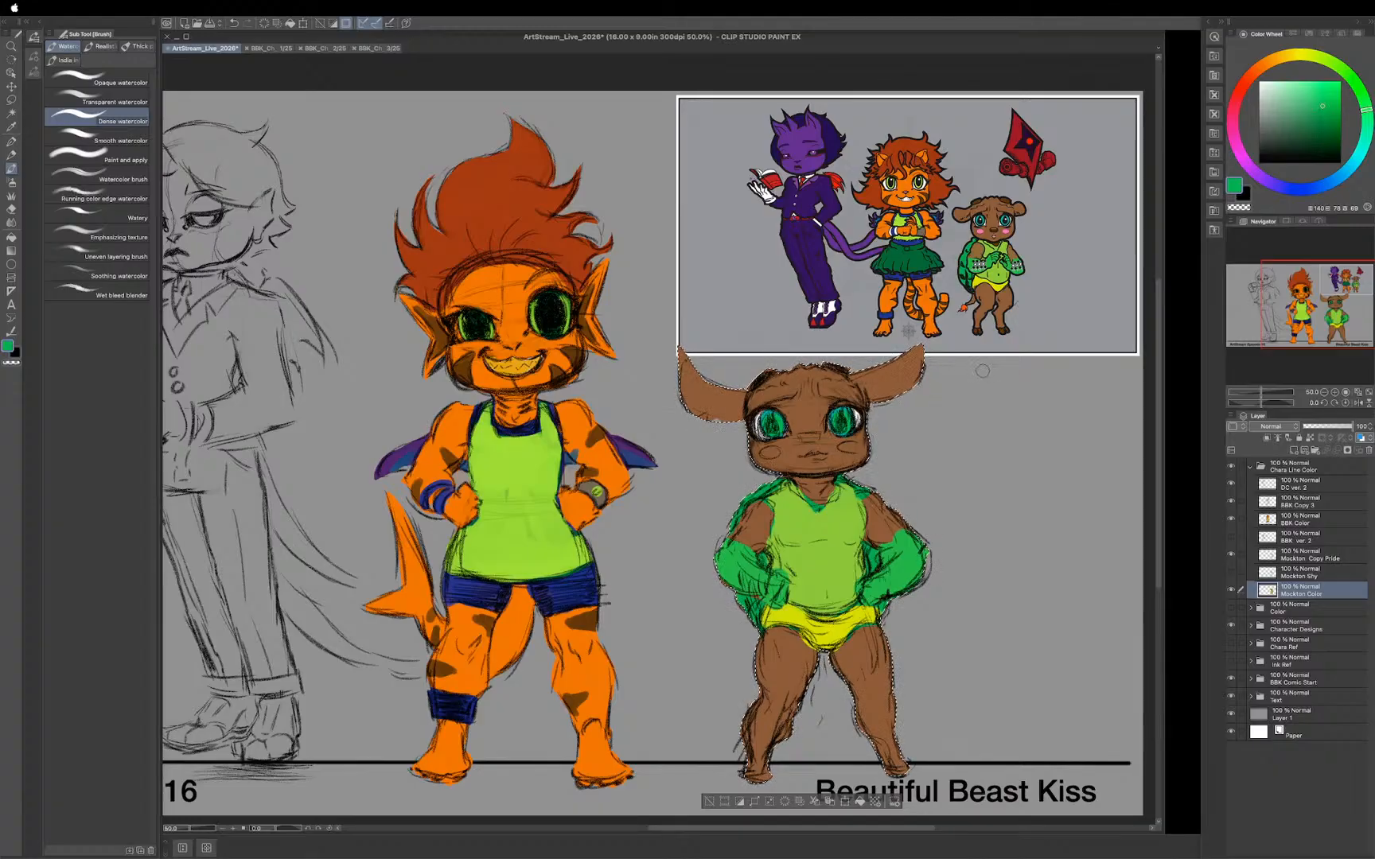
Step: Sample the dark brown from the small brown character's hooves in the reference and paint Mockton's feet with it
{"action": "key", "text": "i"}
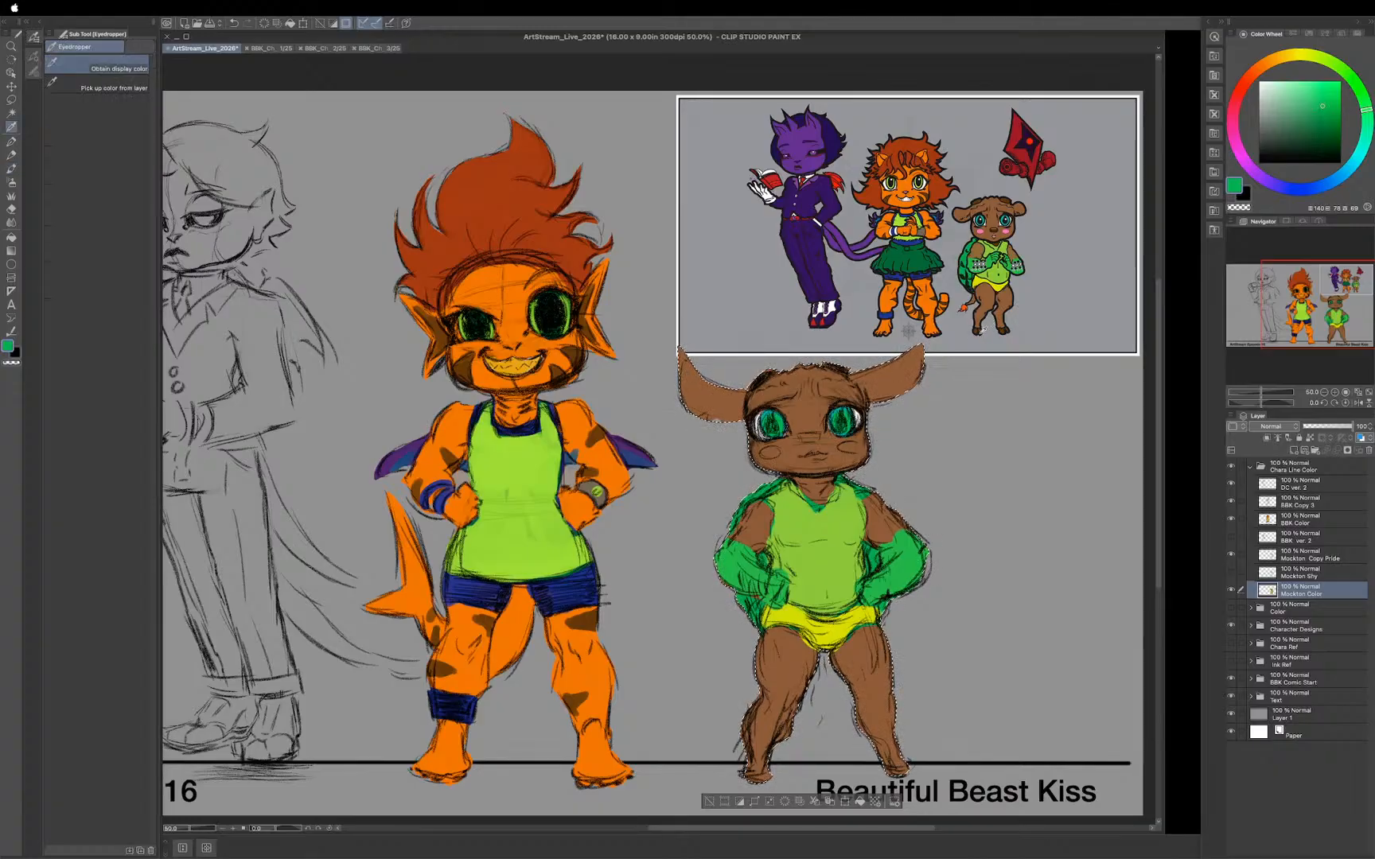
{"action": "left_click", "coordinate": [981, 327]}
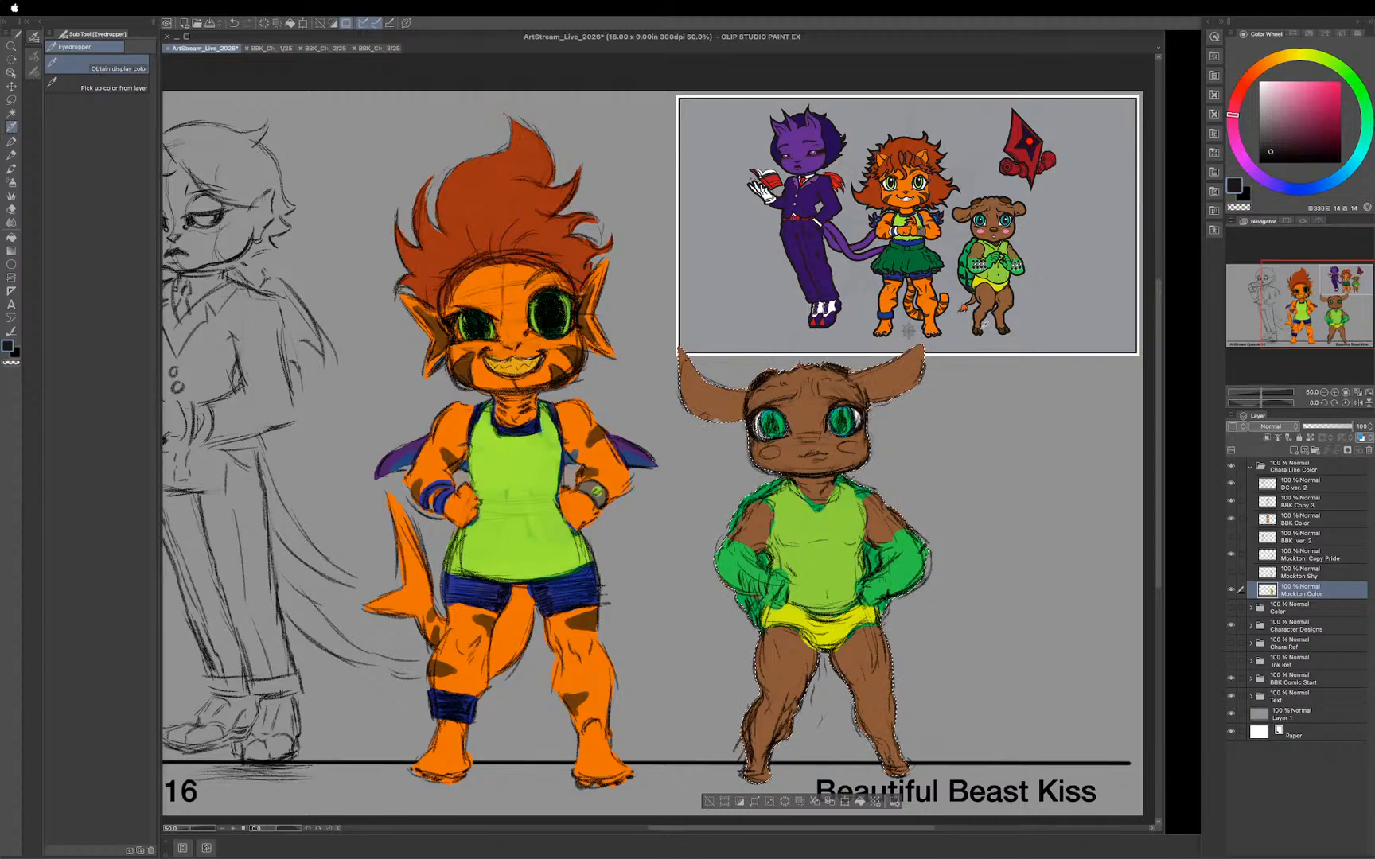
{"action": "left_click", "coordinate": [1003, 327]}
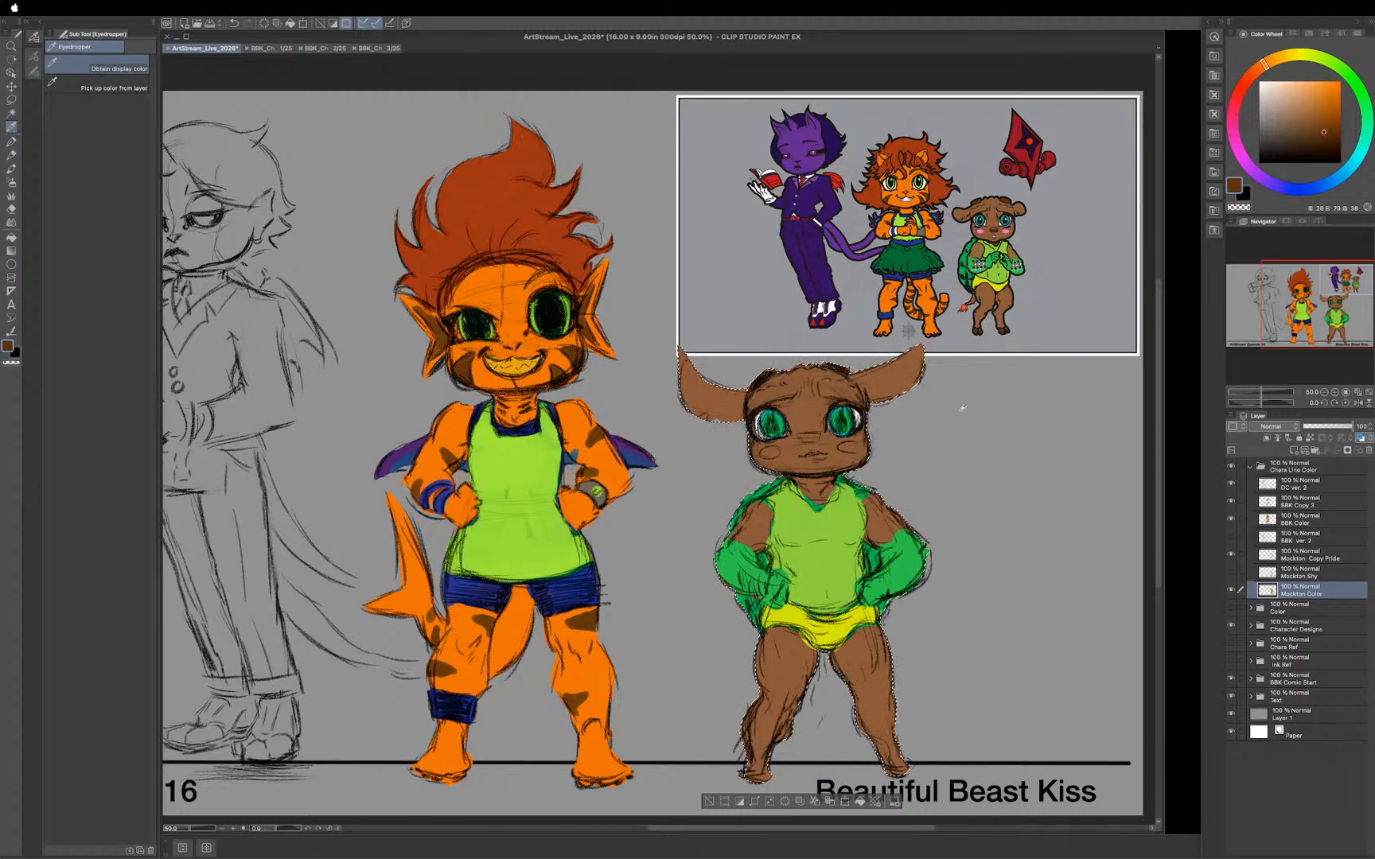
{"action": "key", "text": "b"}
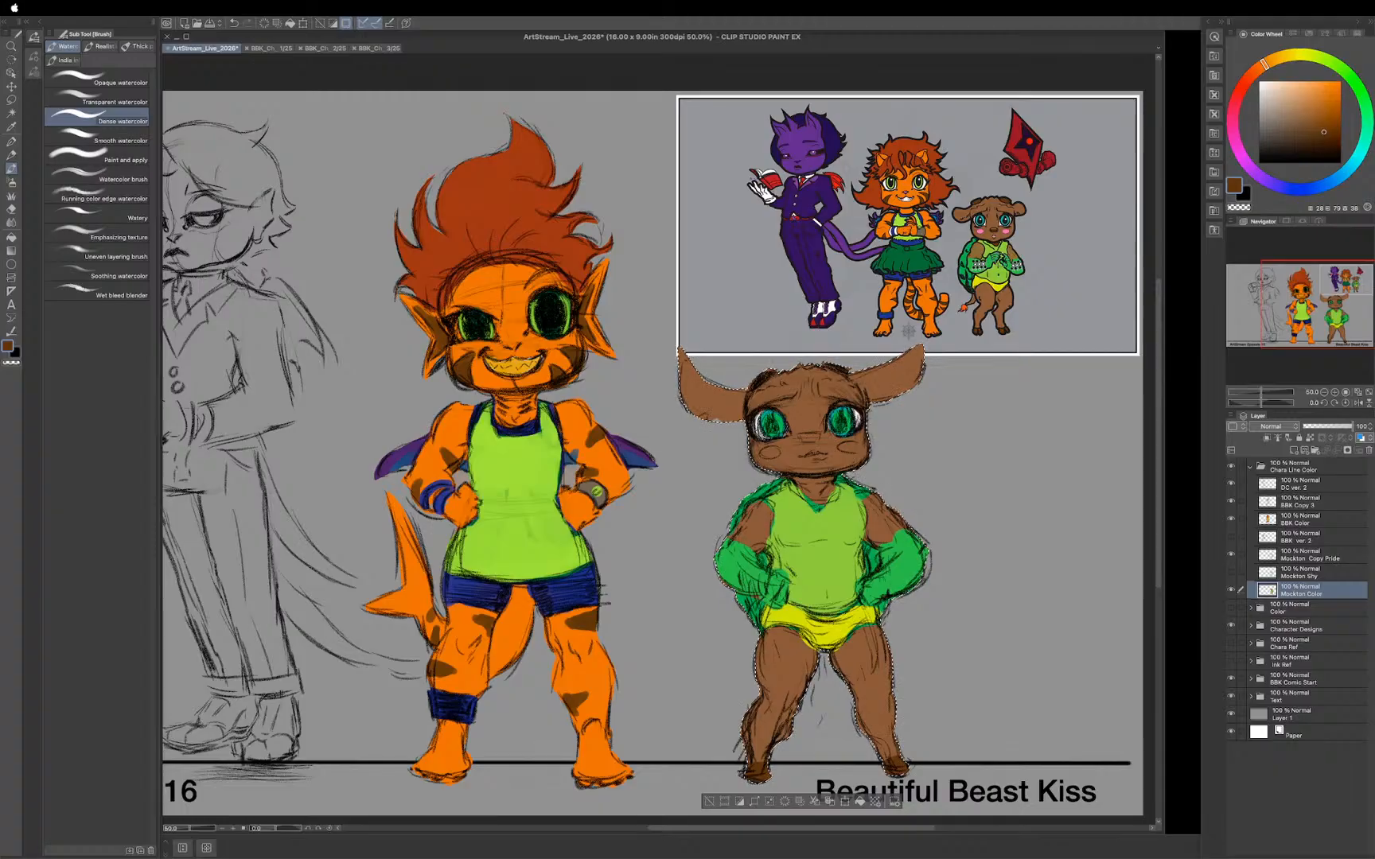
Step: Sample the blush pink from the small brown character's cheek in the reference and paint Mockton's two cheek spots
{"action": "key", "text": "i"}
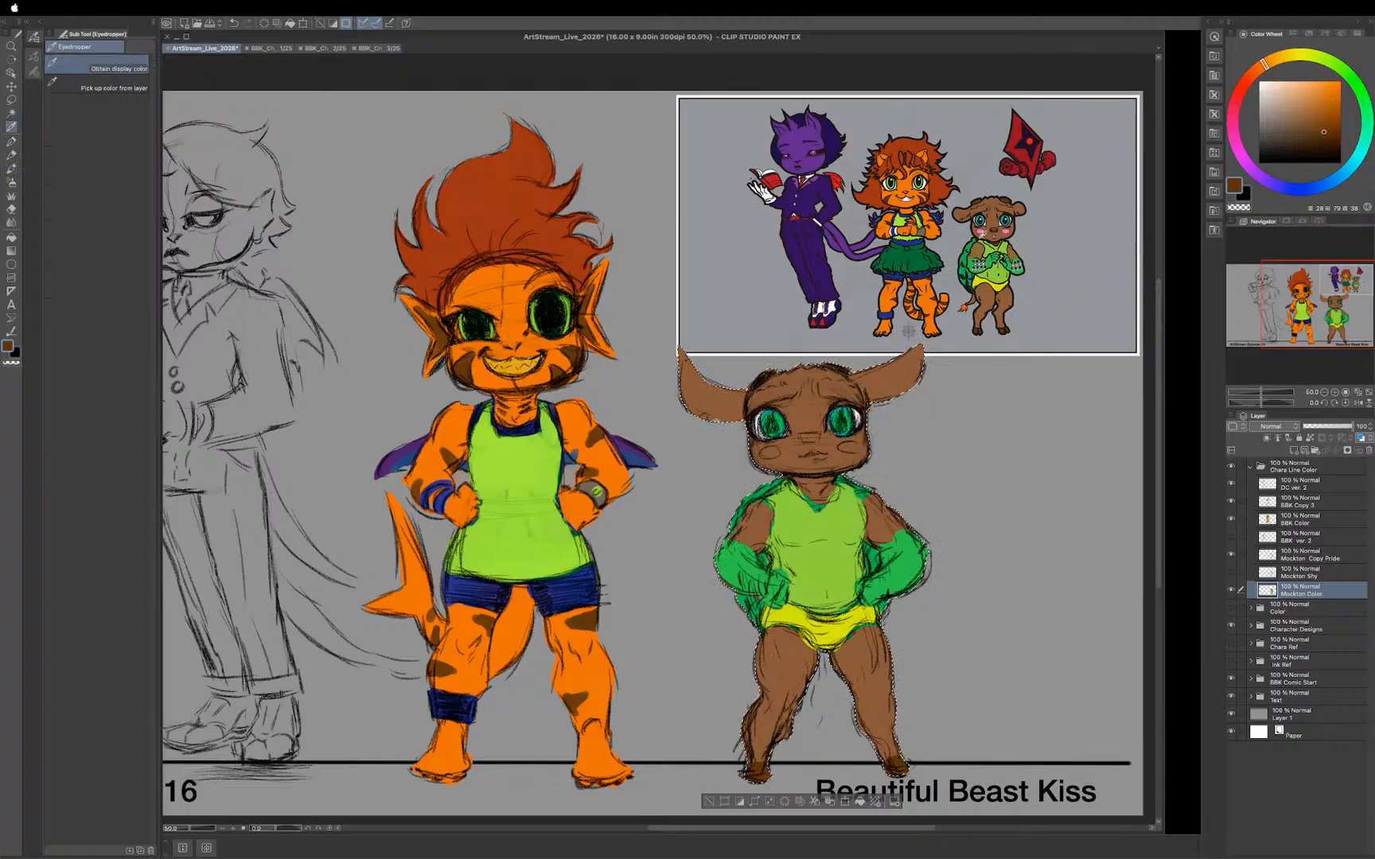
{"action": "left_click", "coordinate": [1005, 231]}
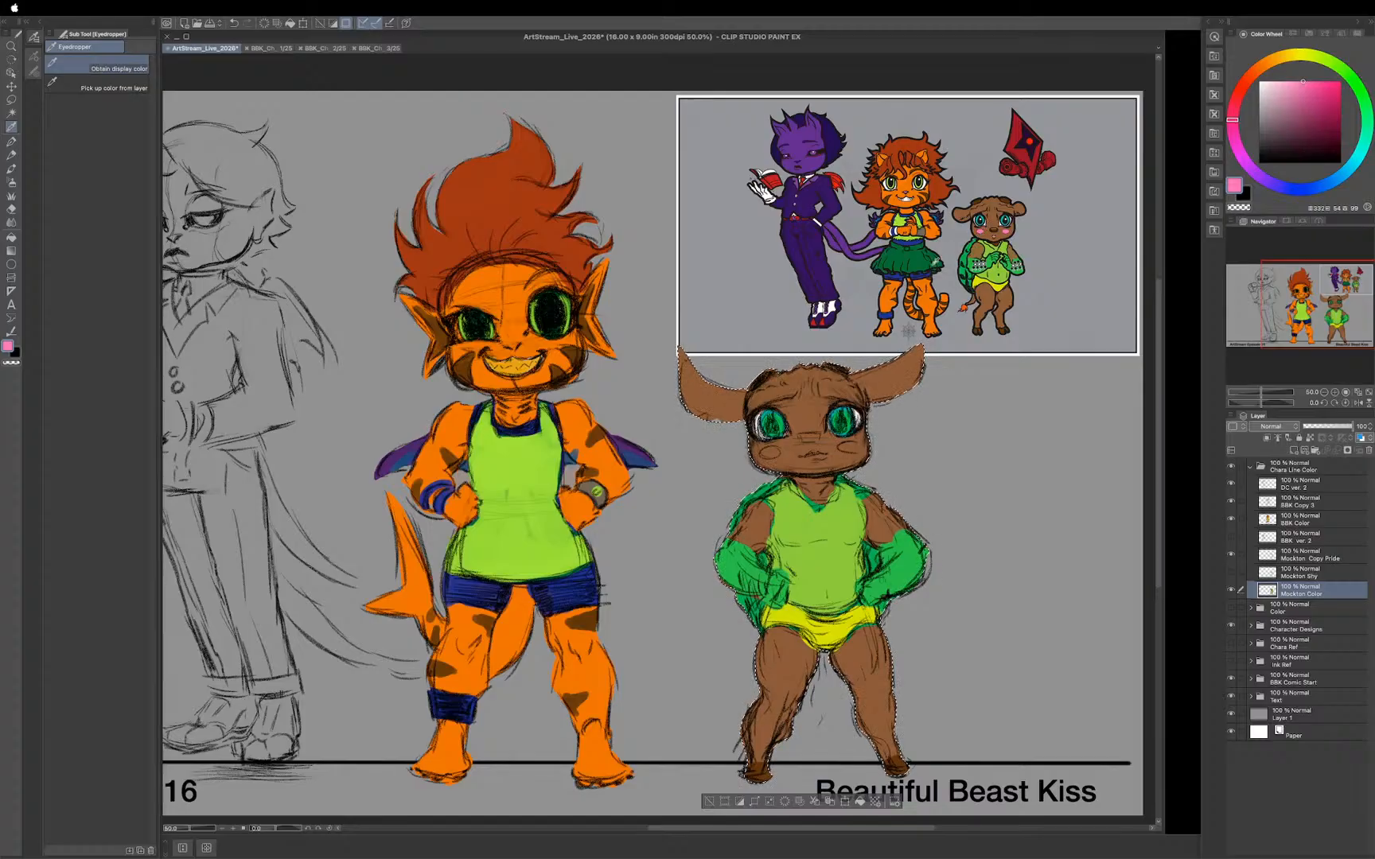
{"action": "key", "text": "b"}
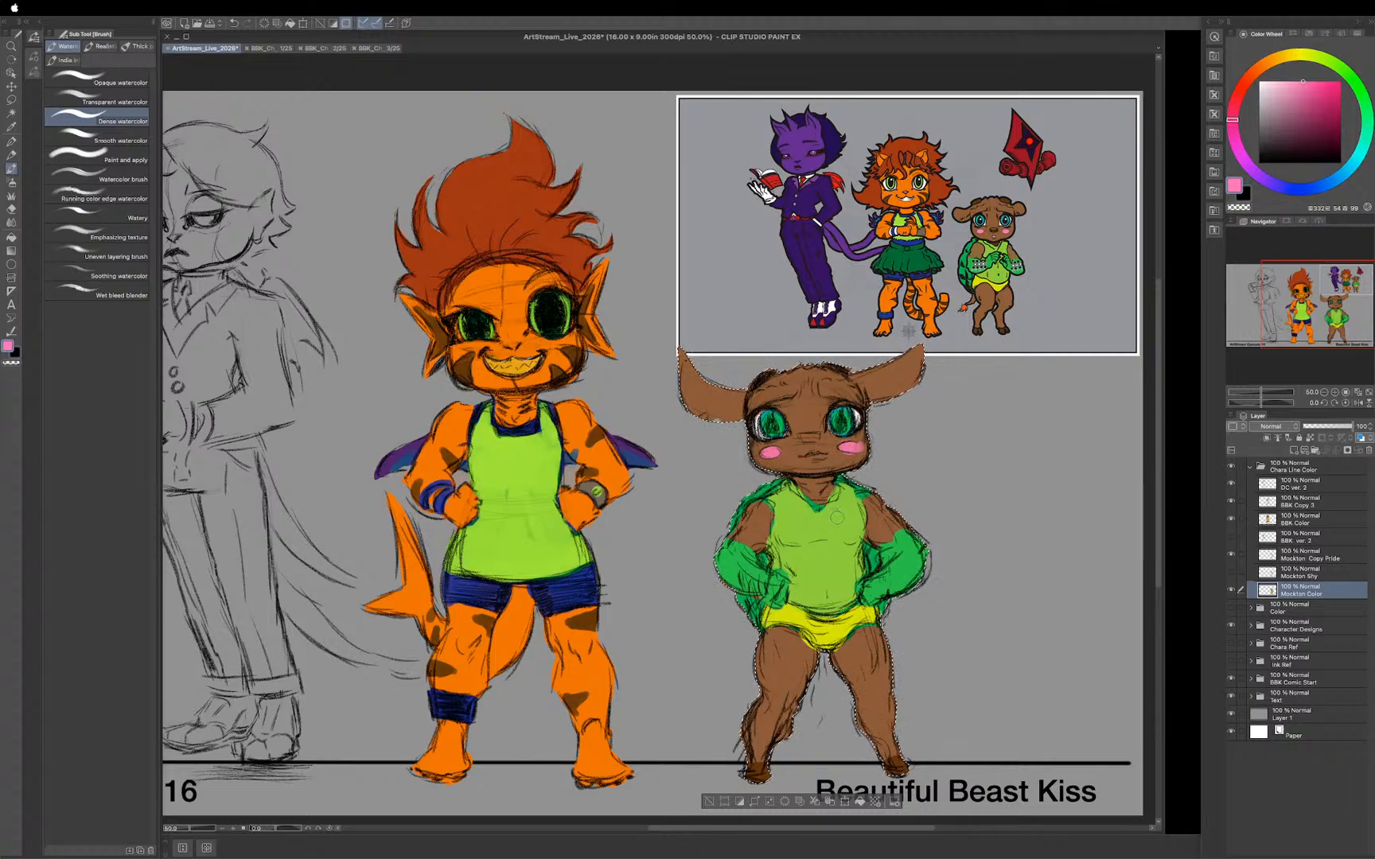
Step: Sample a dark brown from the reference and paint Mockton's nose with the Dense watercolor brush
{"action": "key", "text": "i"}
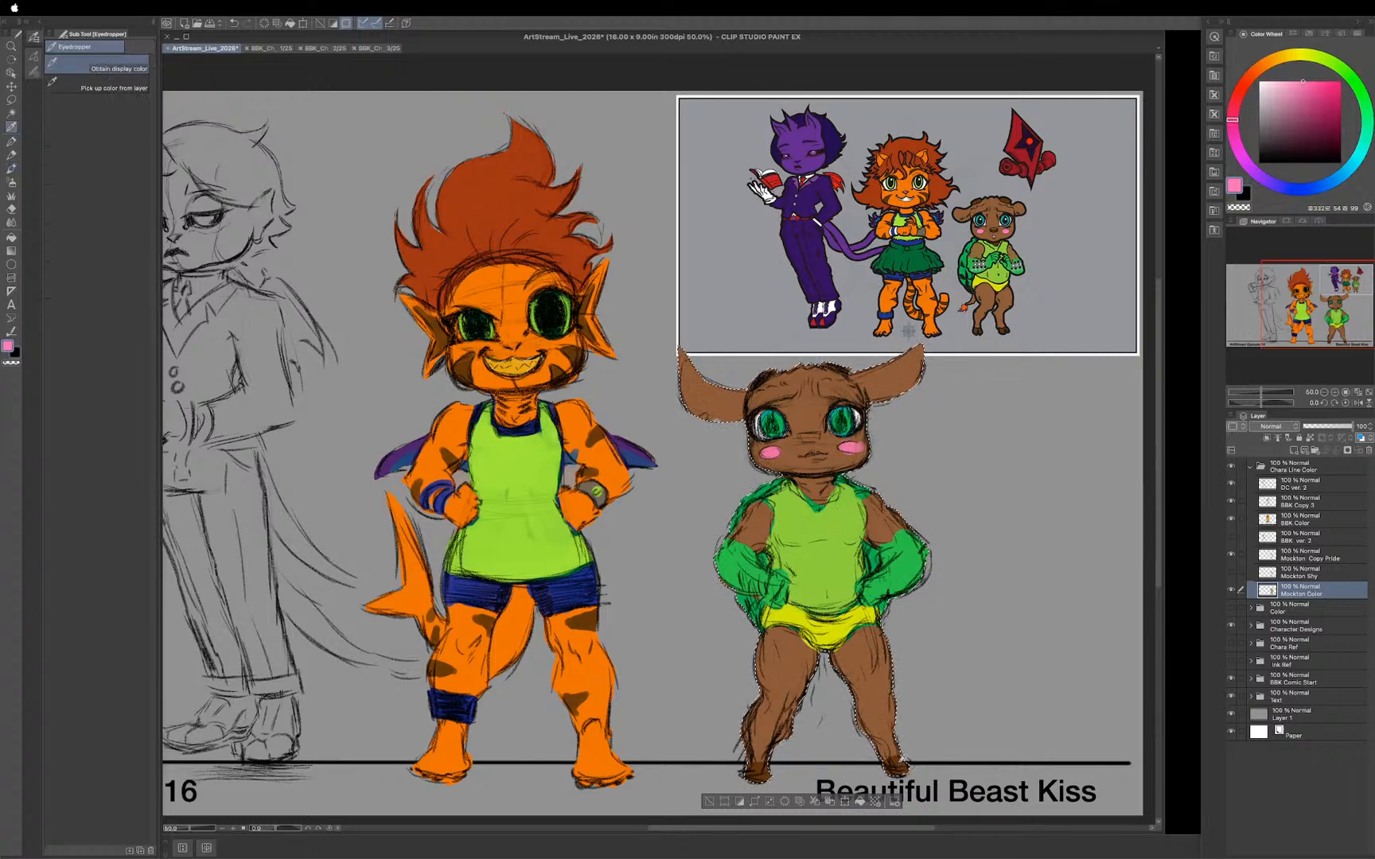
{"action": "left_click", "coordinate": [907, 330]}
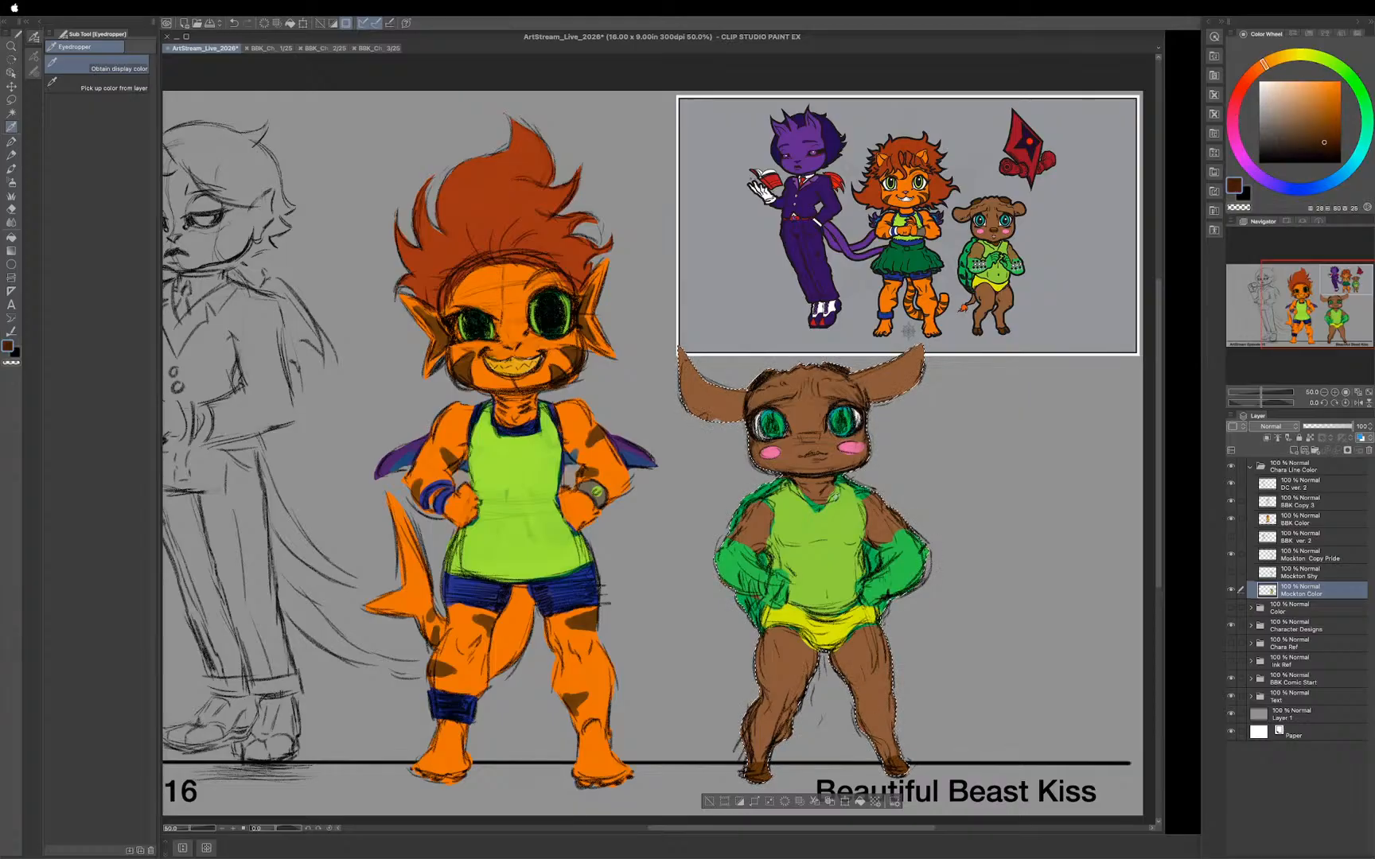
{"action": "key", "text": "b"}
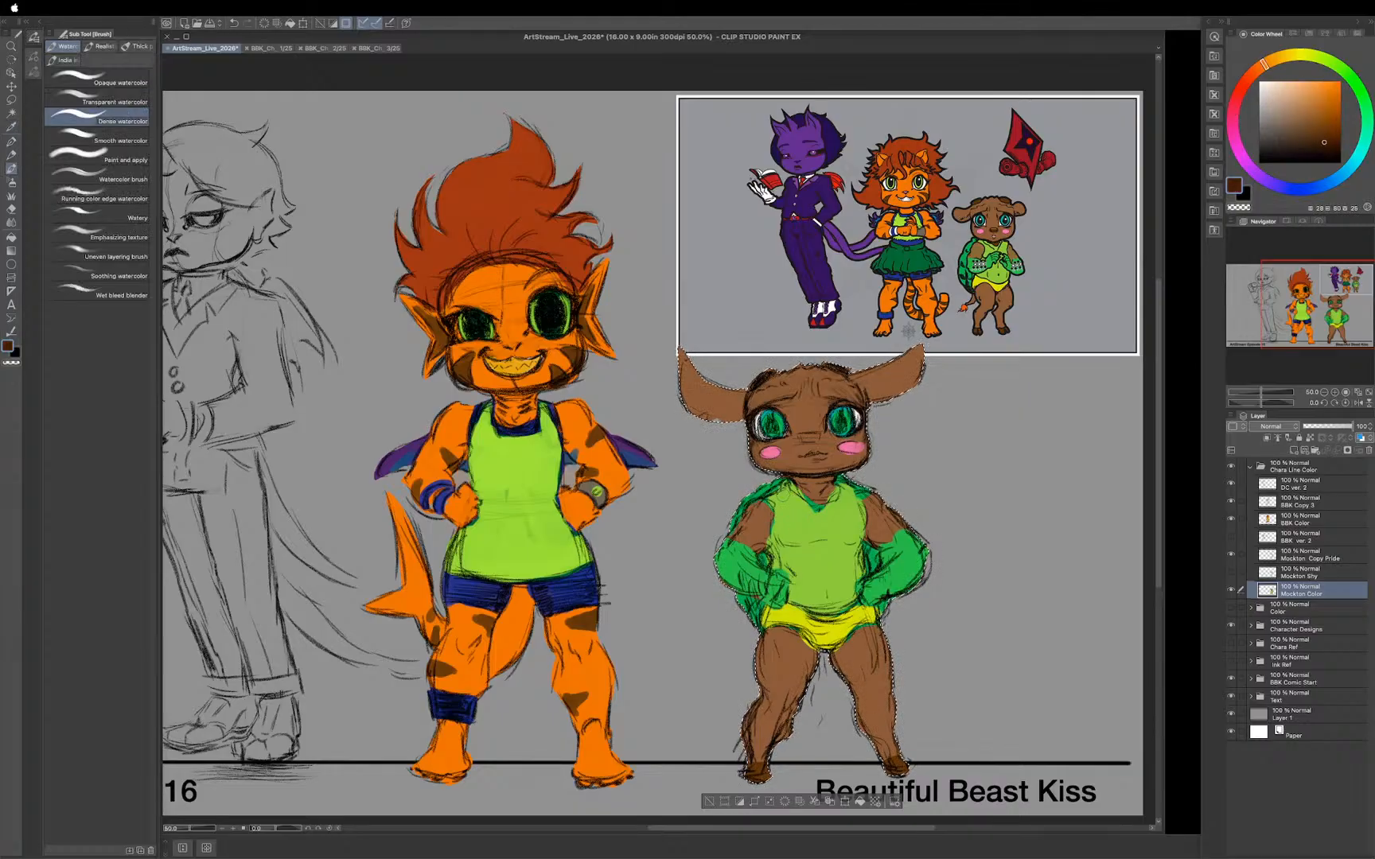
{"action": "left_click", "coordinate": [815, 436]}
{"action": "scroll", "coordinate": [825, 455], "scroll_direction": "down", "scroll_amount": 3}
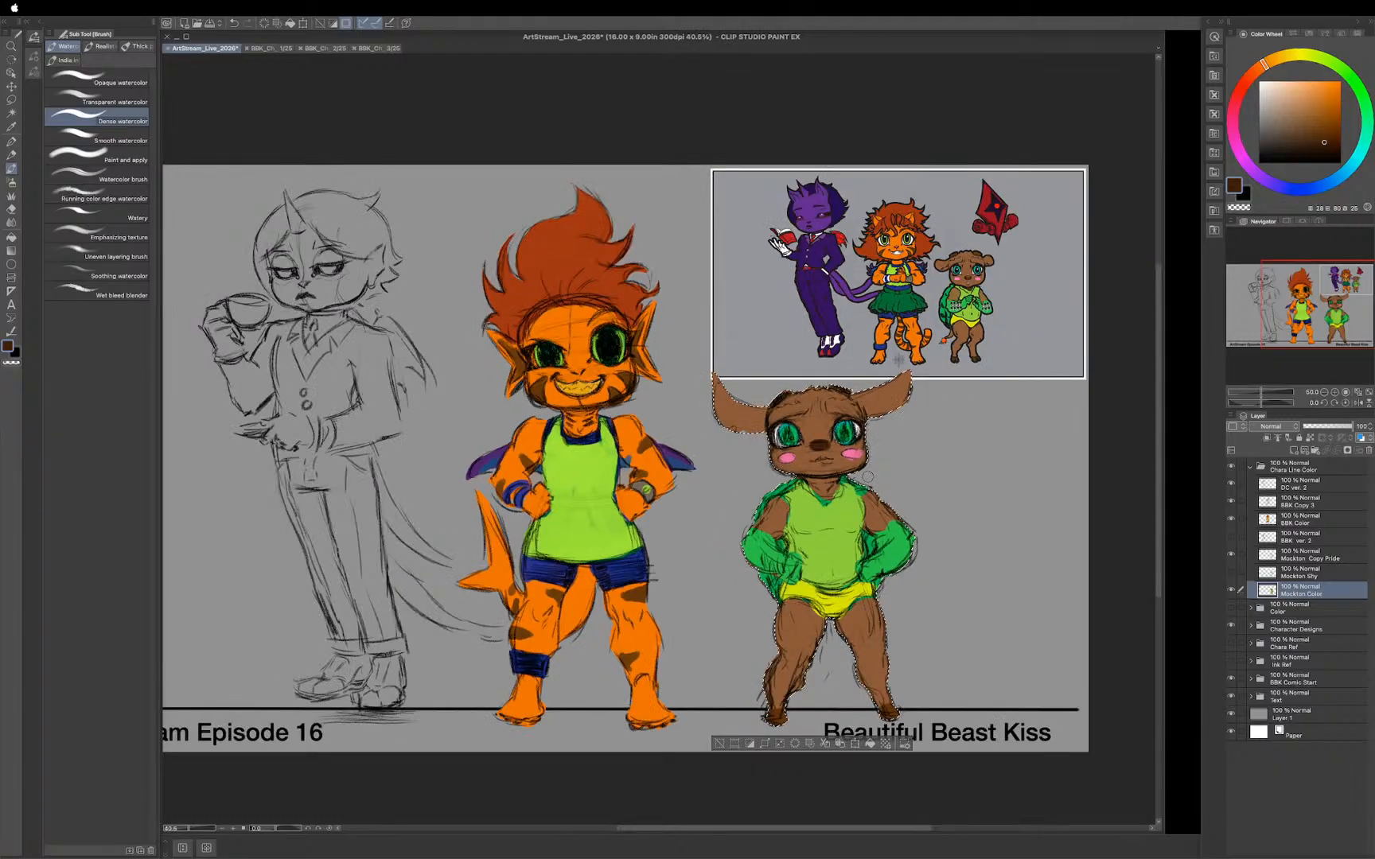
{"action": "scroll", "coordinate": [810, 480], "scroll_direction": "up", "scroll_amount": 2}
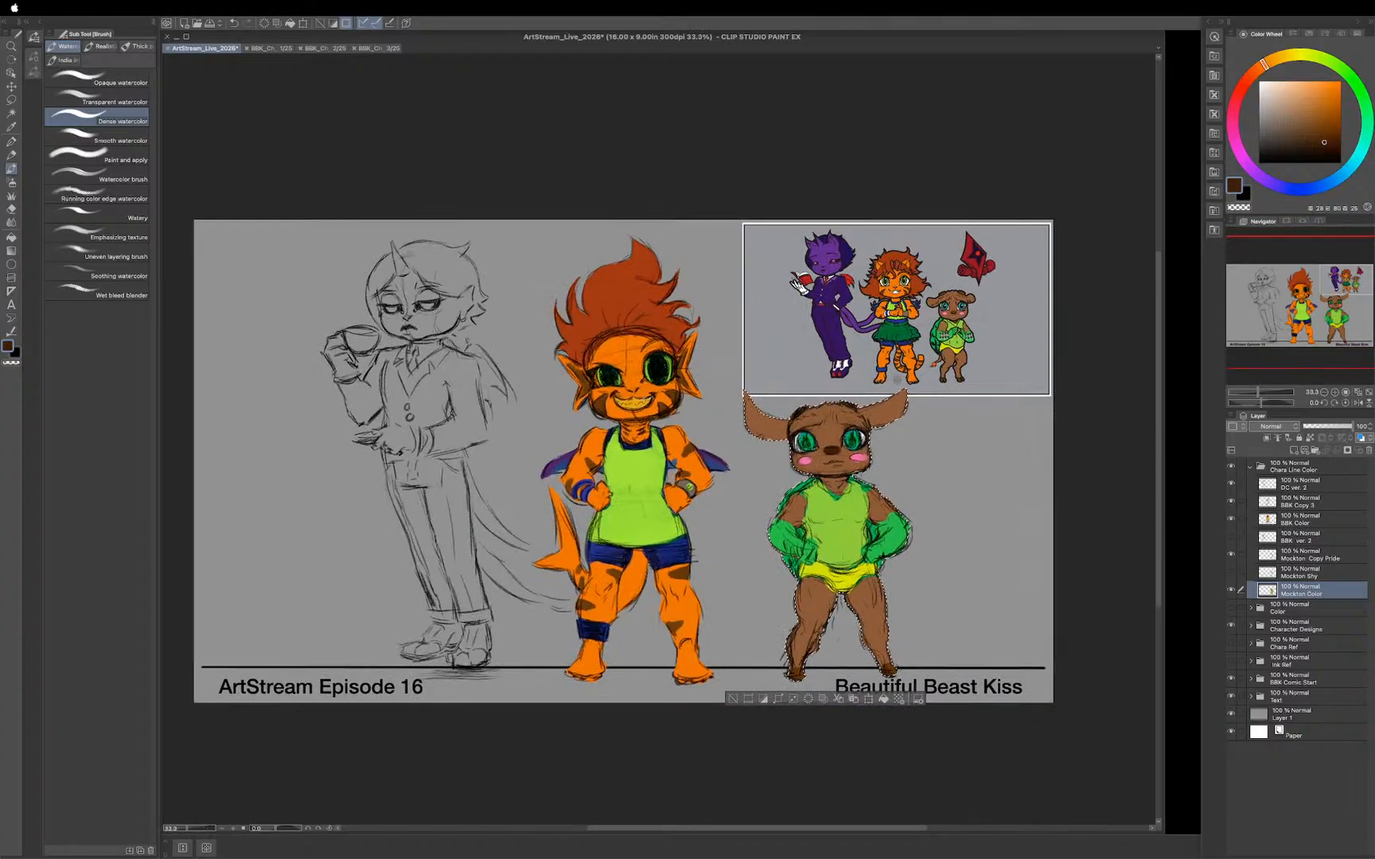
{"action": "mouse_move", "coordinate": [648, 544]}
{"action": "left_mouse_down"}
{"action": "mouse_move", "coordinate": [709, 543]}
{"action": "mouse_move", "coordinate": [704, 532]}
{"action": "left_mouse_up"}
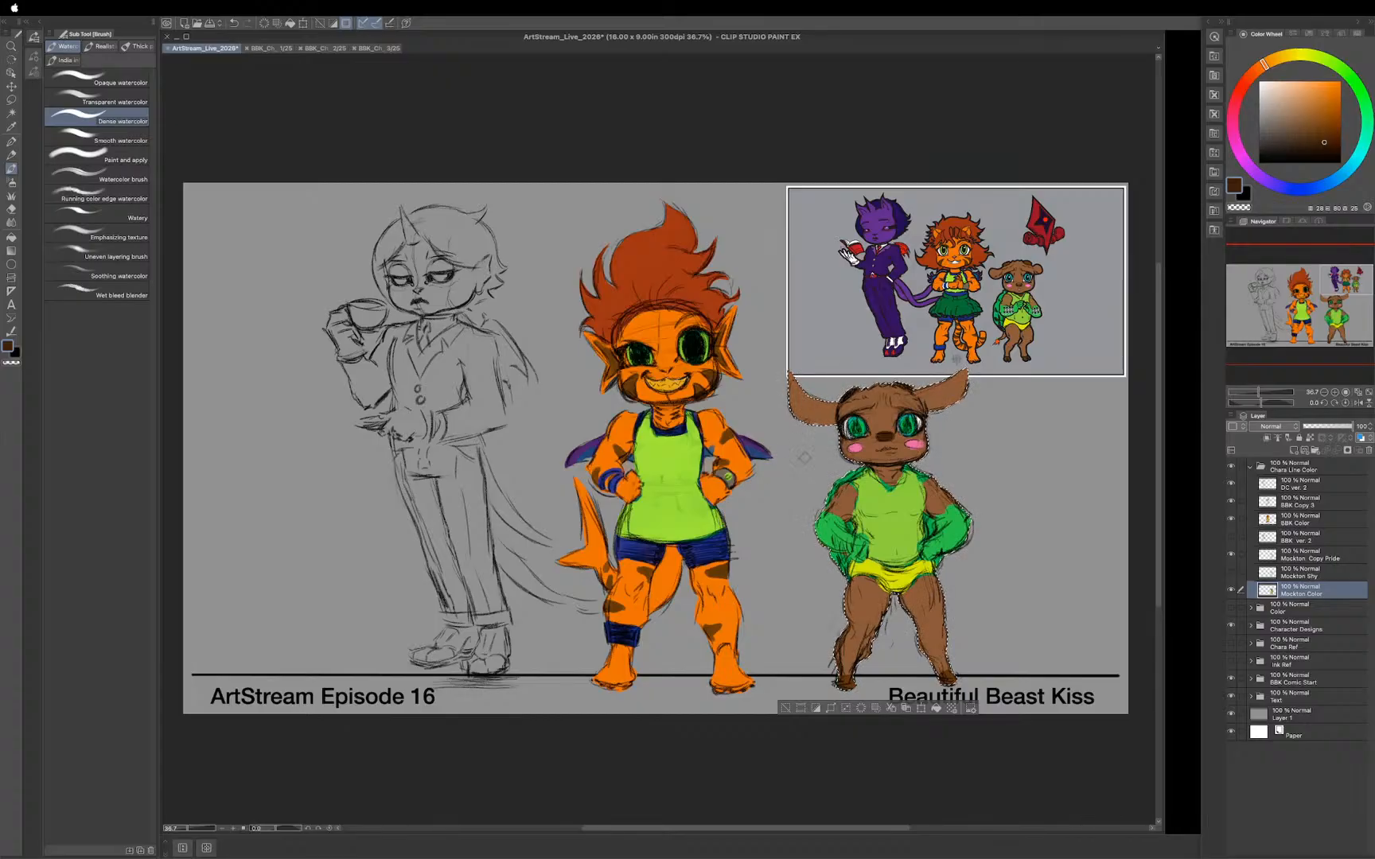
Step: Hide and reshow the Mockton Color layer to check the coloring, and clear the selection around the Mockton figure
{"action": "left_click", "coordinate": [1230, 592]}
{"action": "left_click", "coordinate": [1230, 592]}
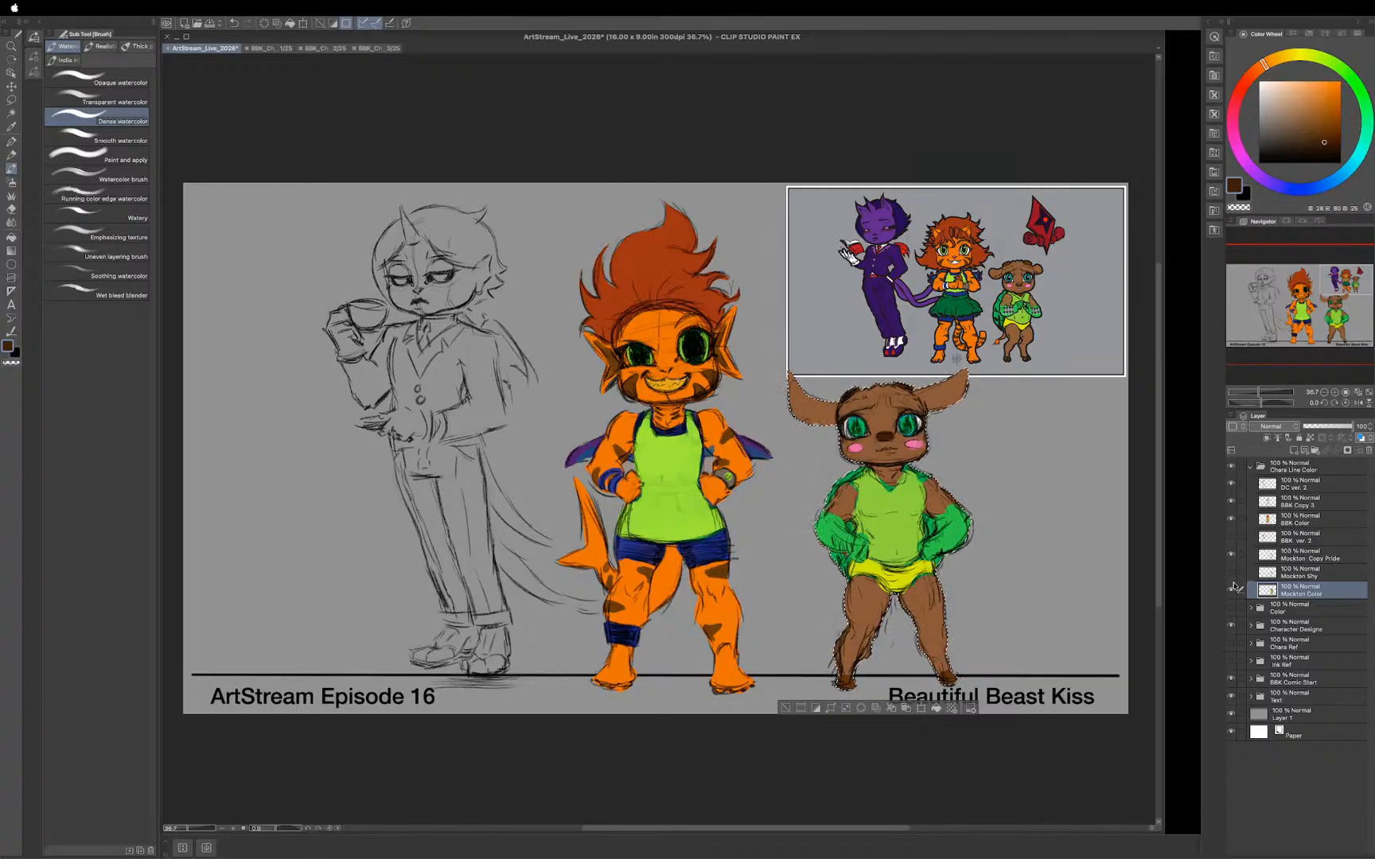
{"action": "key", "text": "ctrl+d"}
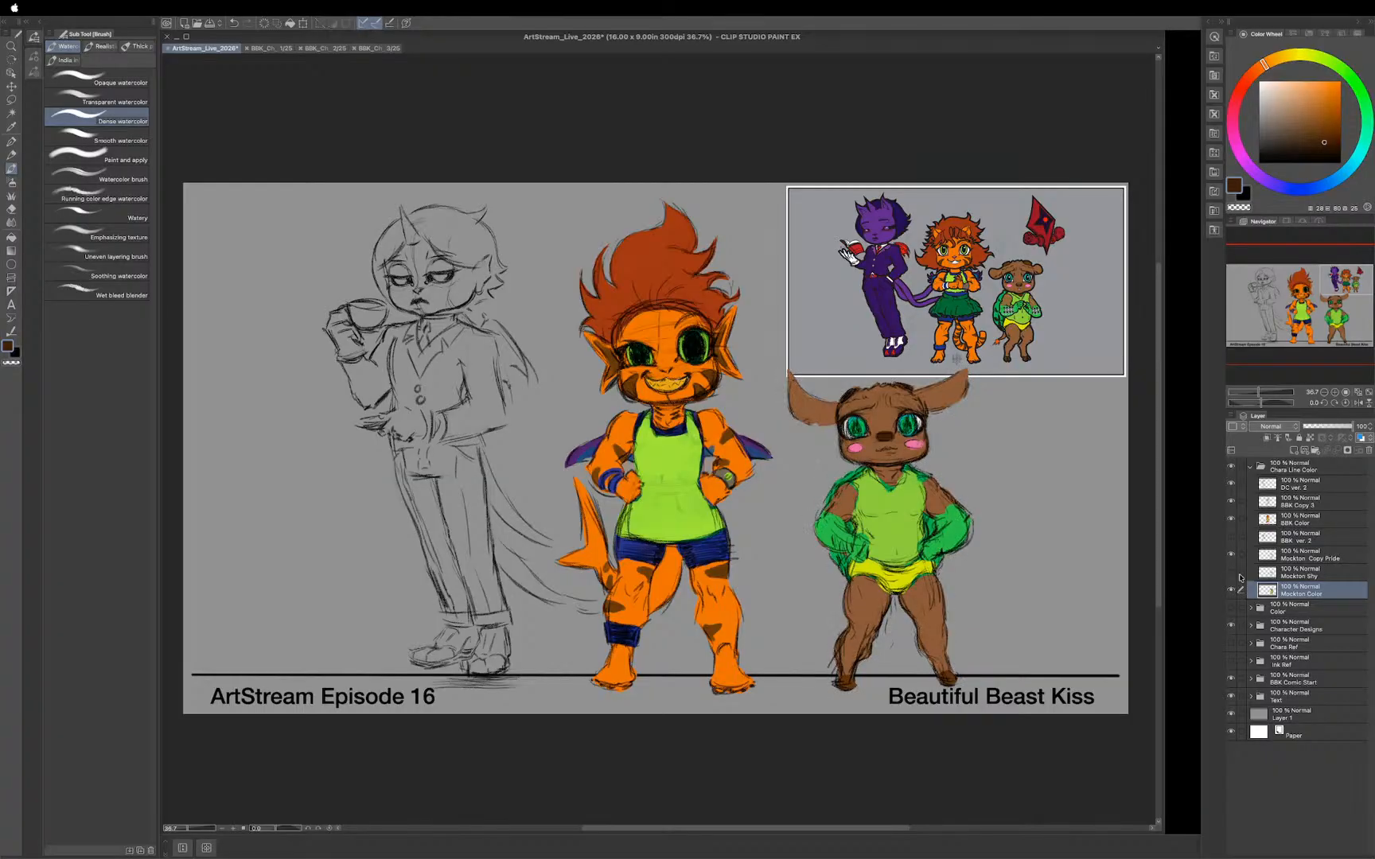
Step: Add a new layer directly above BBK Copy 3 and name it DC Color
{"action": "left_click", "coordinate": [1295, 487]}
{"action": "left_click", "coordinate": [1295, 502]}
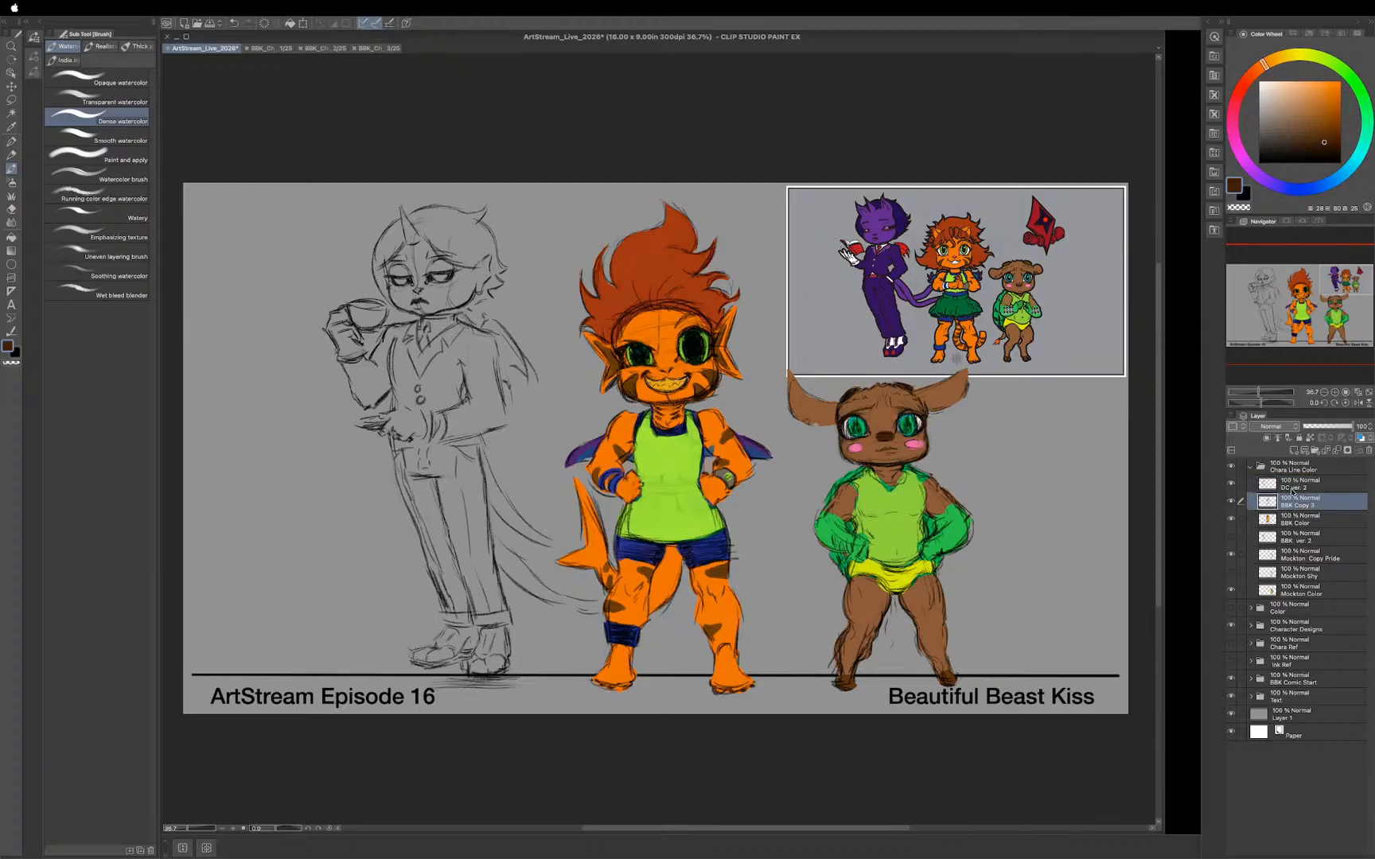
{"action": "left_click", "coordinate": [1294, 454]}
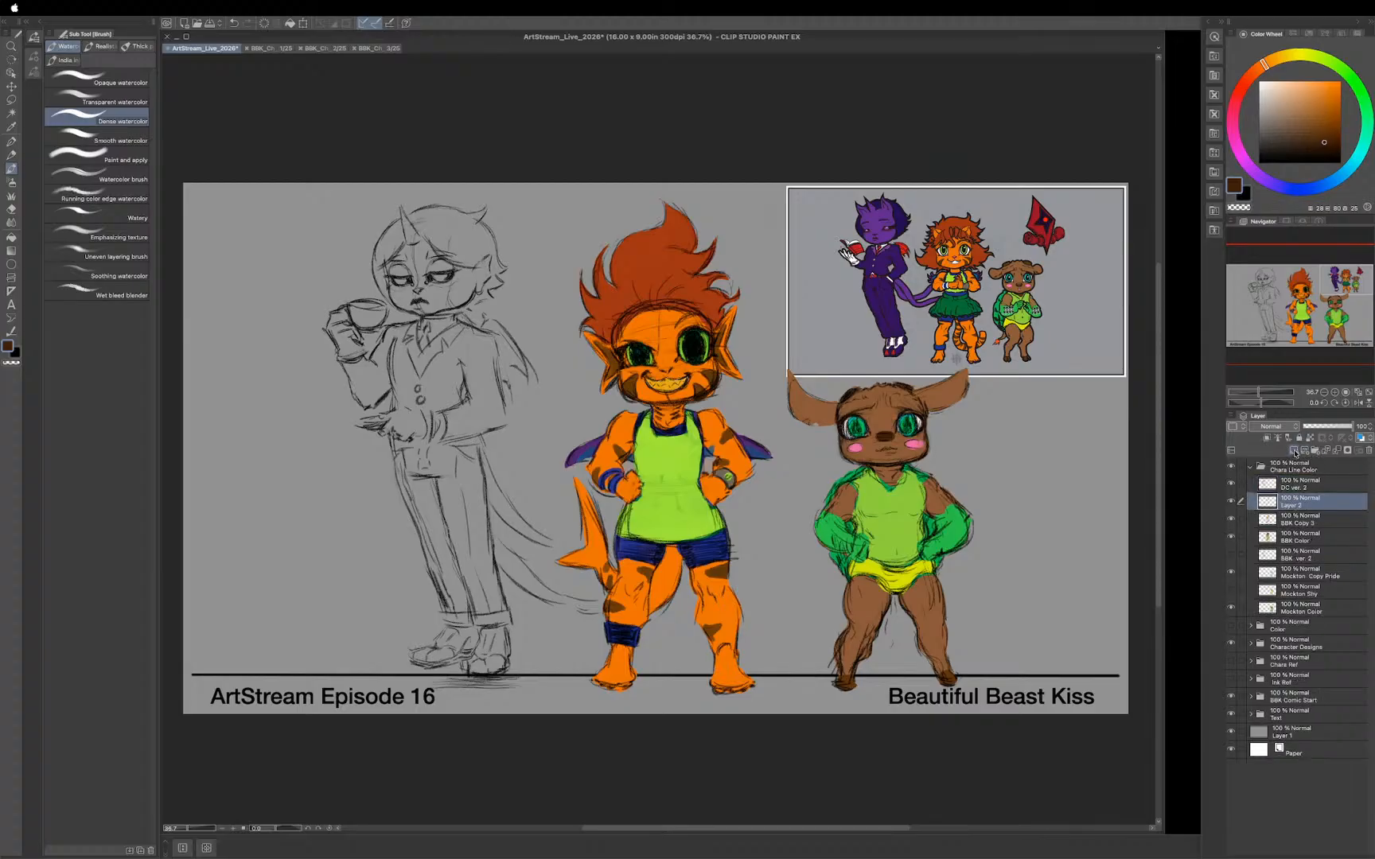
{"action": "double_click", "coordinate": [1287, 505]}
{"action": "type", "text": "B"}
{"action": "key", "text": "Return"}
Step: Lasso the full outline of the uncolored horned figure in the suit, including the teacup, wing and tails
{"action": "key", "text": "m"}
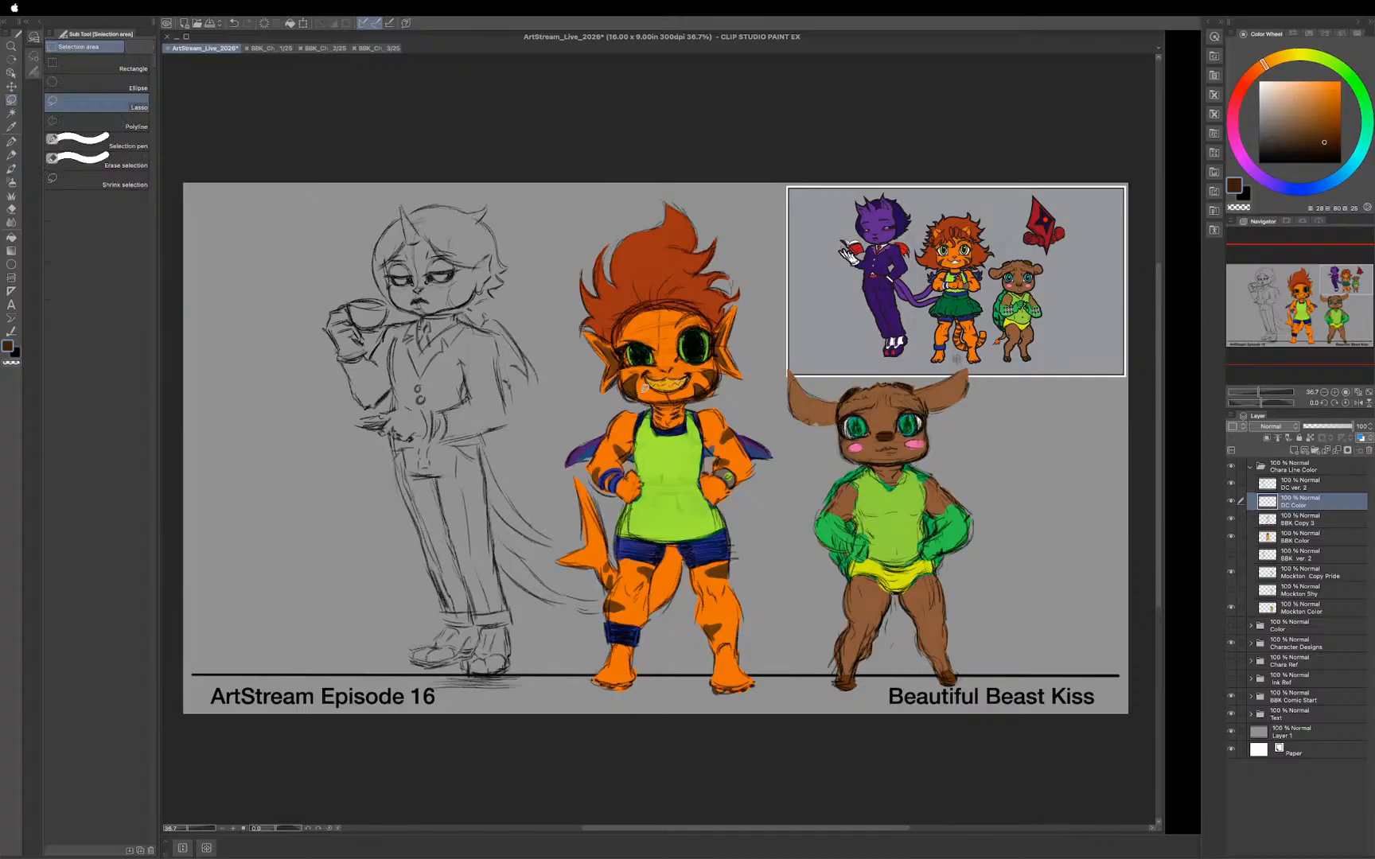
{"action": "scroll", "coordinate": [648, 391], "scroll_direction": "up", "scroll_amount": 1}
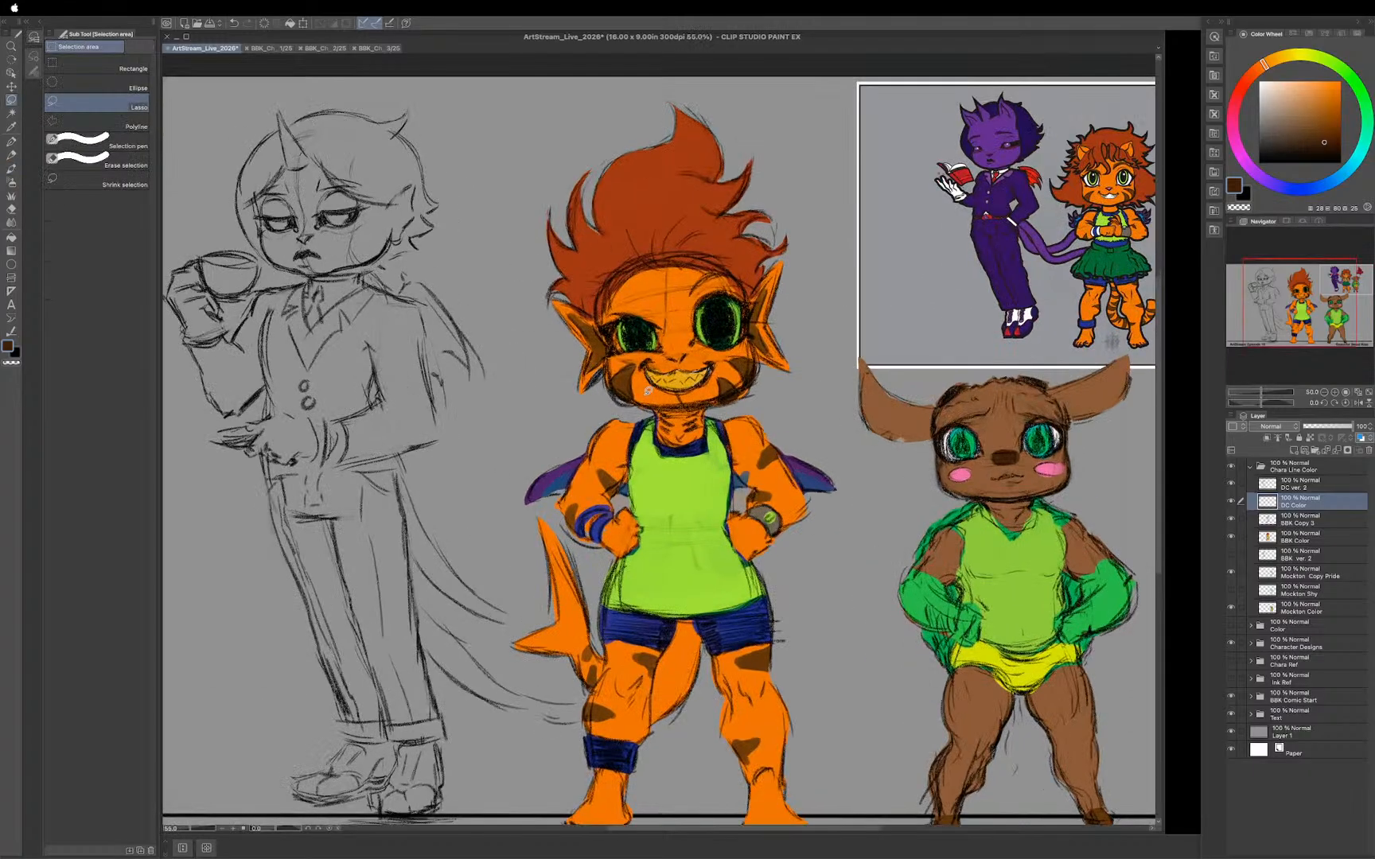
{"action": "scroll", "coordinate": [700, 406], "scroll_direction": "up", "scroll_amount": 1}
{"action": "mouse_move", "coordinate": [700, 406]}
{"action": "left_mouse_down"}
{"action": "mouse_move", "coordinate": [764, 421]}
{"action": "mouse_move", "coordinate": [716, 419]}
{"action": "left_mouse_up"}
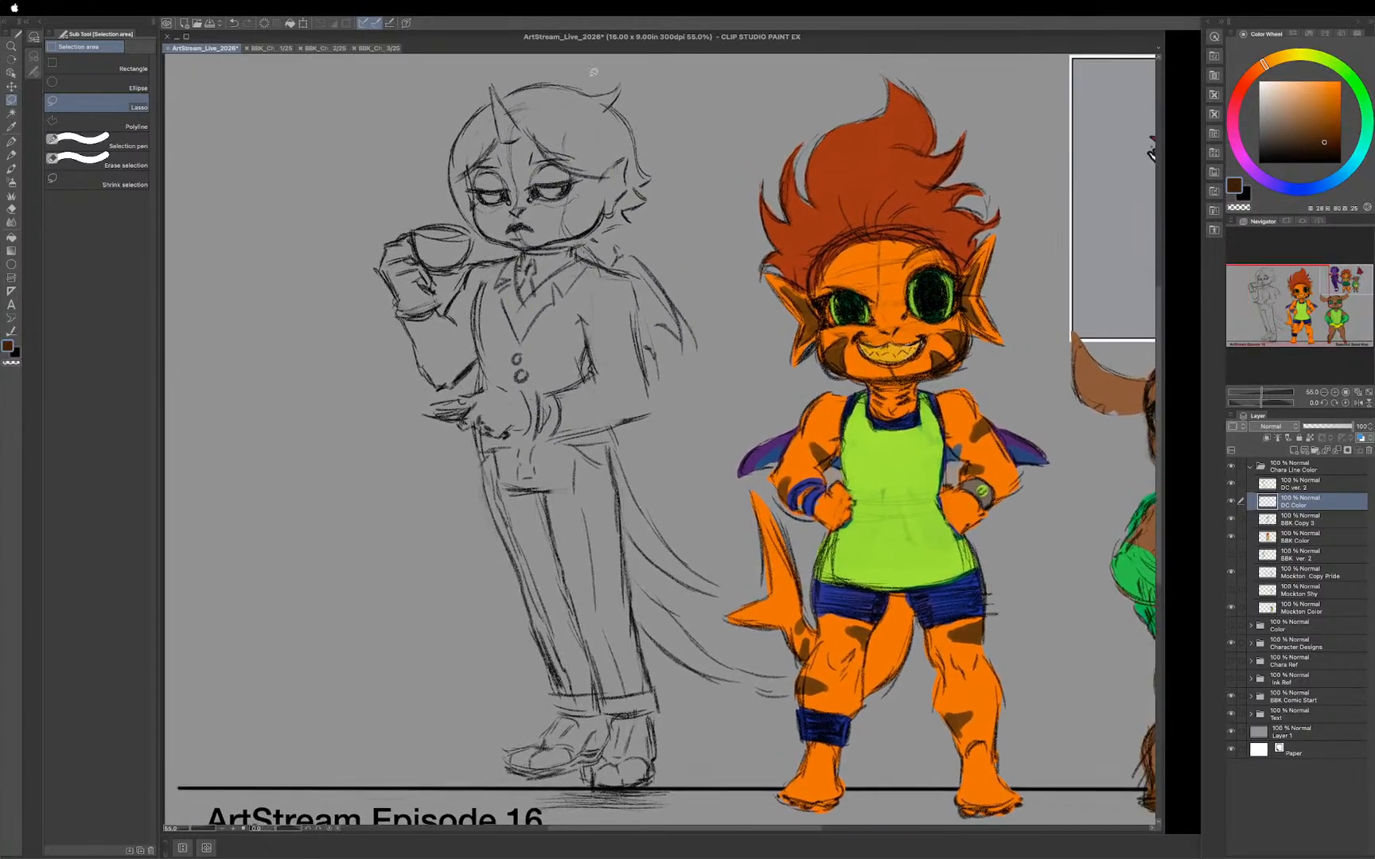
{"action": "mouse_move", "coordinate": [621, 81]}
{"action": "left_mouse_down"}
{"action": "mouse_move", "coordinate": [595, 96]}
{"action": "mouse_move", "coordinate": [556, 80]}
{"action": "mouse_move", "coordinate": [506, 92]}
{"action": "mouse_move", "coordinate": [491, 77]}
{"action": "mouse_move", "coordinate": [451, 153]}
{"action": "mouse_move", "coordinate": [454, 185]}
{"action": "mouse_move", "coordinate": [482, 229]}
{"action": "mouse_move", "coordinate": [524, 252]}
{"action": "mouse_move", "coordinate": [477, 261]}
{"action": "mouse_move", "coordinate": [447, 307]}
{"action": "mouse_move", "coordinate": [433, 270]}
{"action": "mouse_move", "coordinate": [462, 262]}
{"action": "mouse_move", "coordinate": [464, 227]}
{"action": "mouse_move", "coordinate": [417, 228]}
{"action": "mouse_move", "coordinate": [382, 268]}
{"action": "mouse_move", "coordinate": [430, 375]}
{"action": "mouse_move", "coordinate": [449, 385]}
{"action": "mouse_move", "coordinate": [478, 358]}
{"action": "mouse_move", "coordinate": [475, 389]}
{"action": "mouse_move", "coordinate": [435, 409]}
{"action": "mouse_move", "coordinate": [476, 430]}
{"action": "mouse_move", "coordinate": [560, 711]}
{"action": "mouse_move", "coordinate": [506, 758]}
{"action": "mouse_move", "coordinate": [538, 775]}
{"action": "mouse_move", "coordinate": [577, 764]}
{"action": "left_mouse_up"}
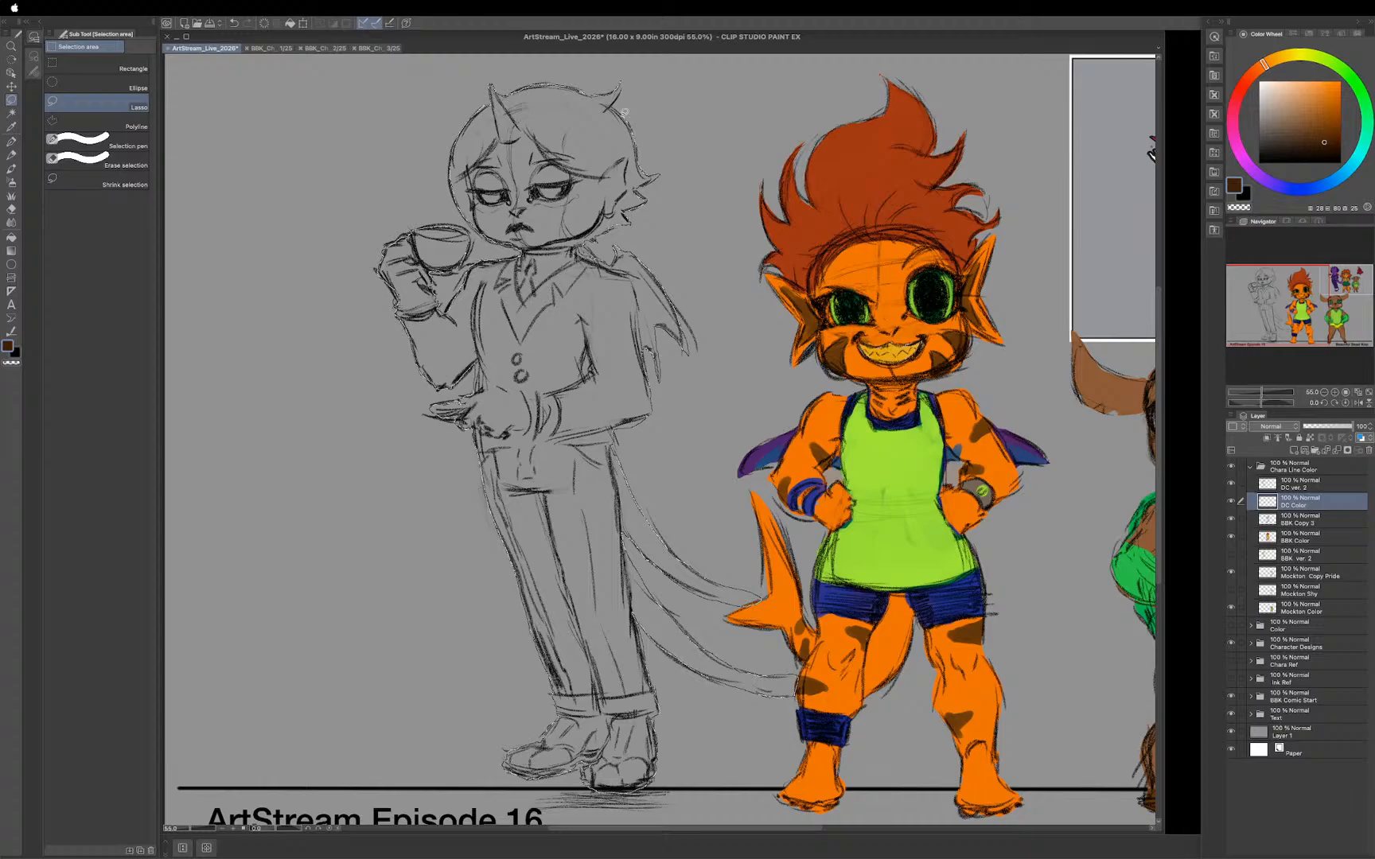
{"action": "left_click_drag", "start_coordinate": [623, 93], "coordinate": [624, 84]}
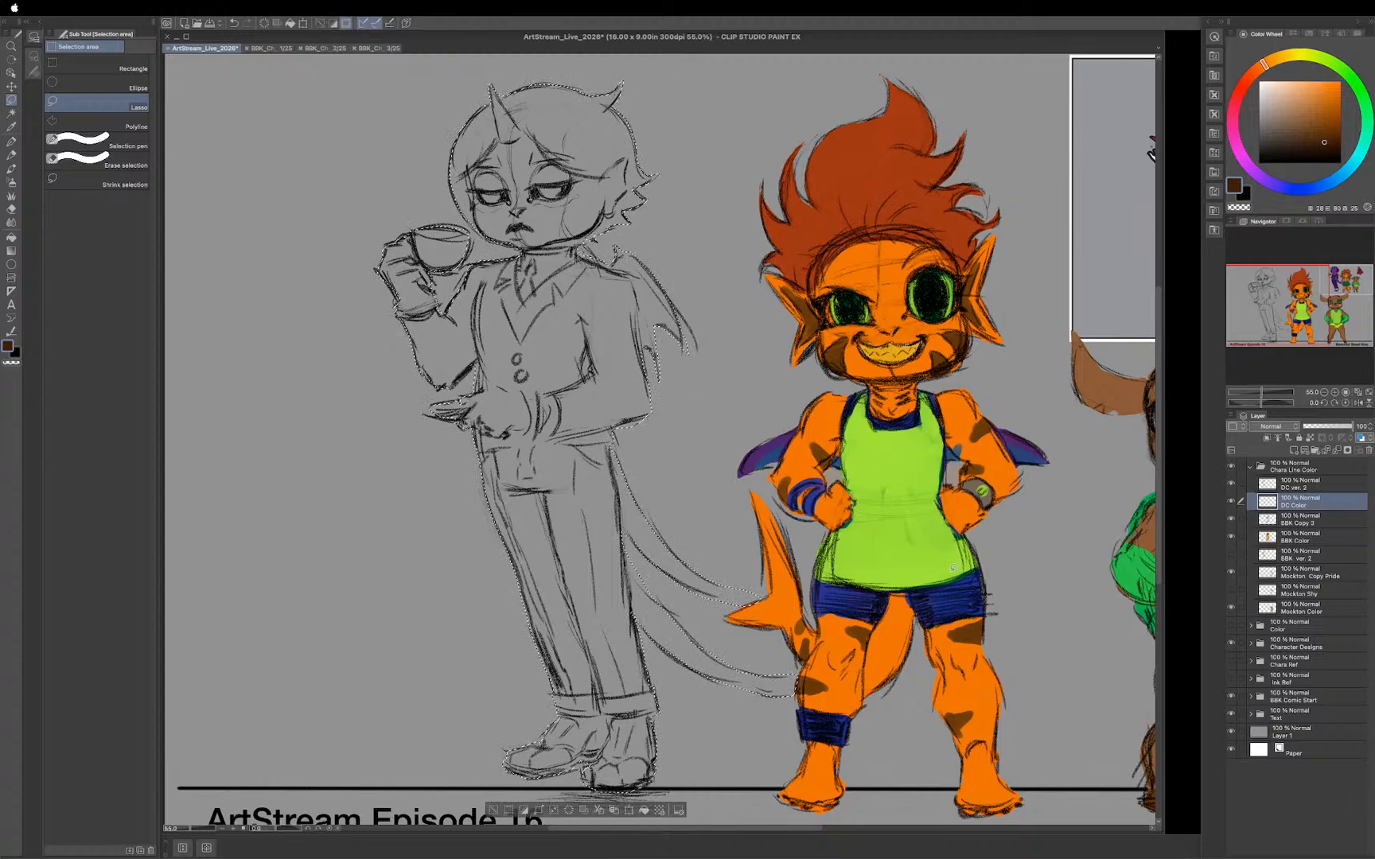
Step: Sample the purple skin from the reference's horned character and fill the whole selected figure with it
{"action": "scroll", "coordinate": [986, 549], "scroll_direction": "down", "scroll_amount": 3}
{"action": "left_click_drag", "start_coordinate": [1030, 506], "coordinate": [879, 475]}
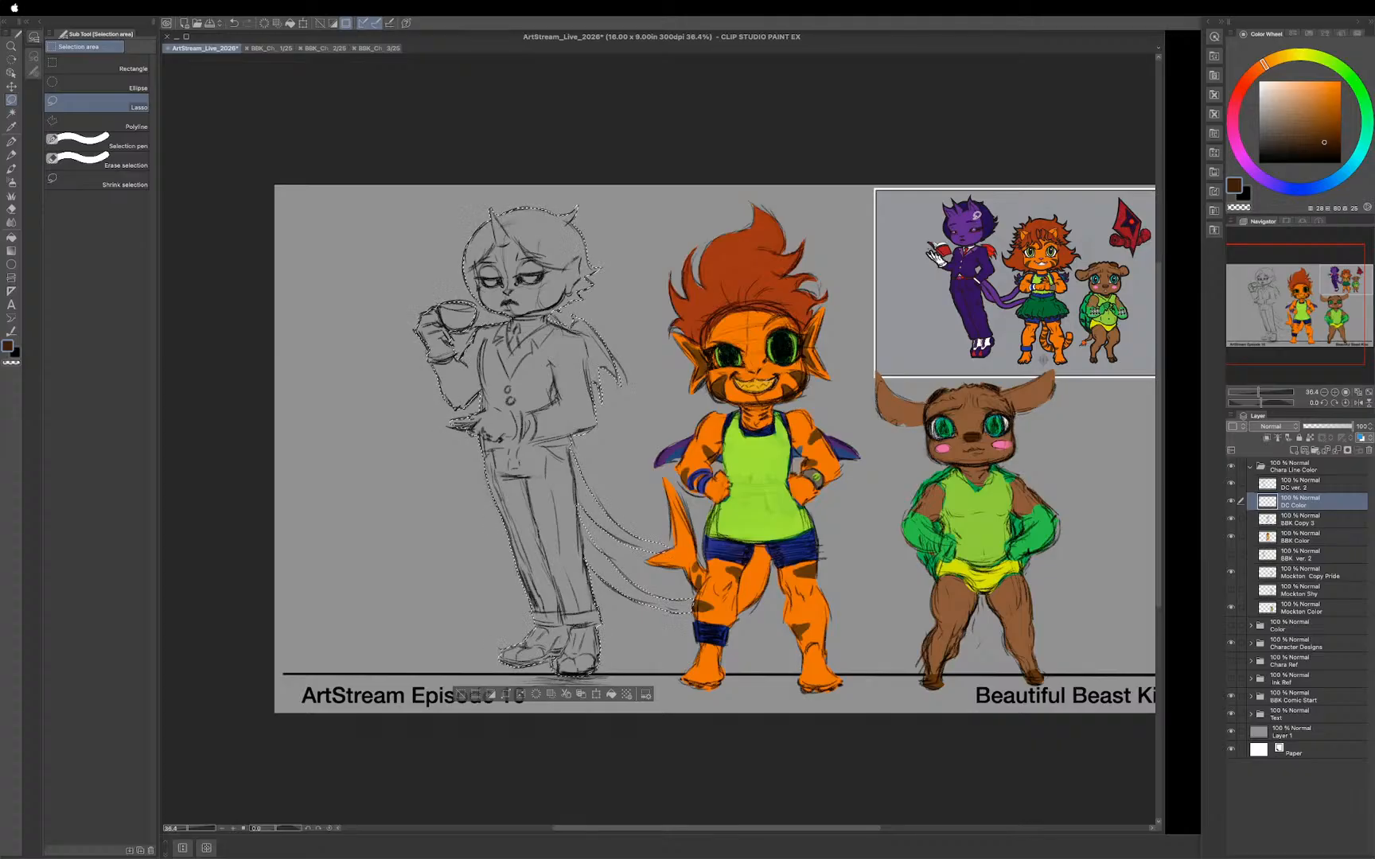
{"action": "key", "text": "i"}
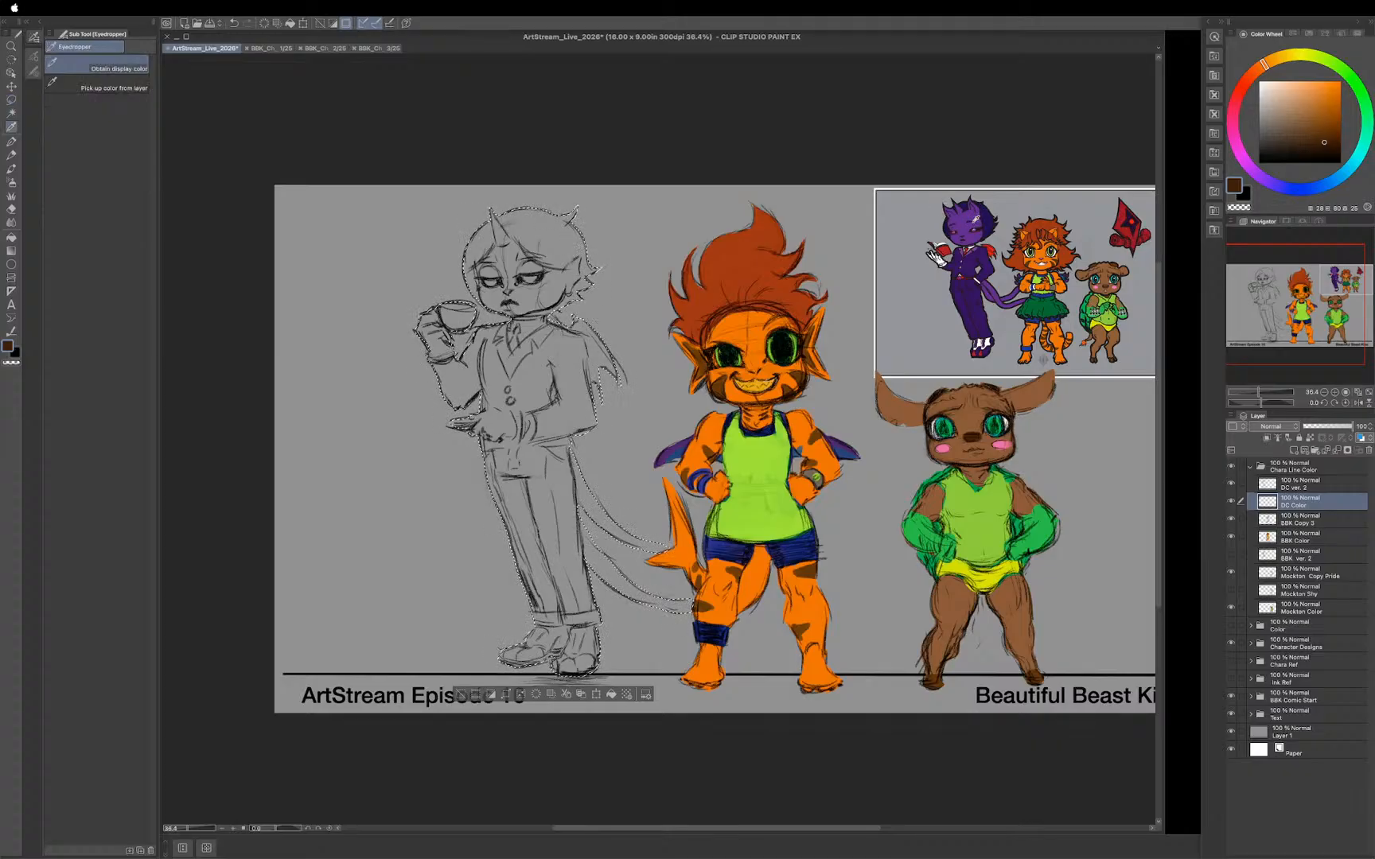
{"action": "left_click", "coordinate": [965, 215]}
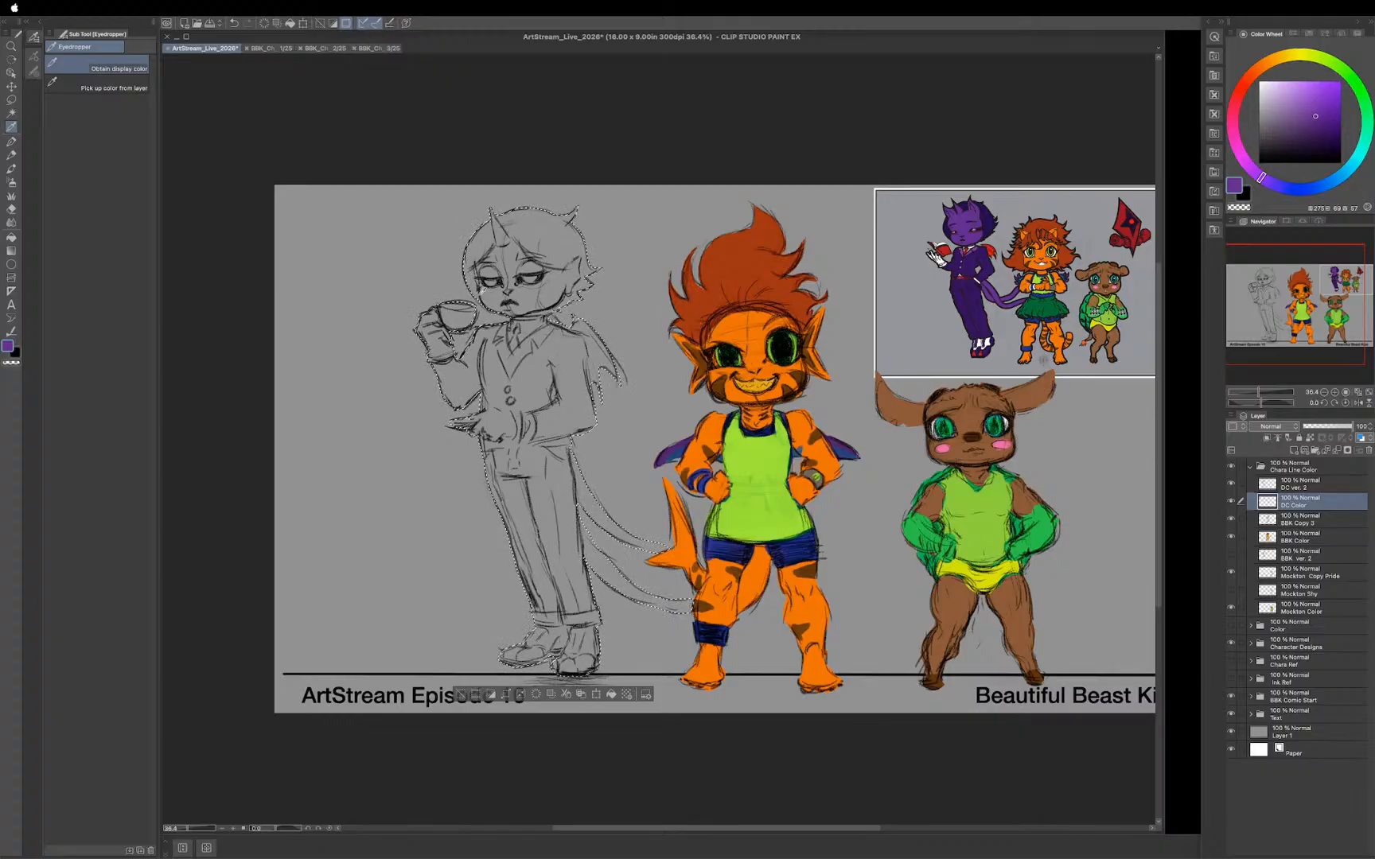
{"action": "key", "text": "b"}
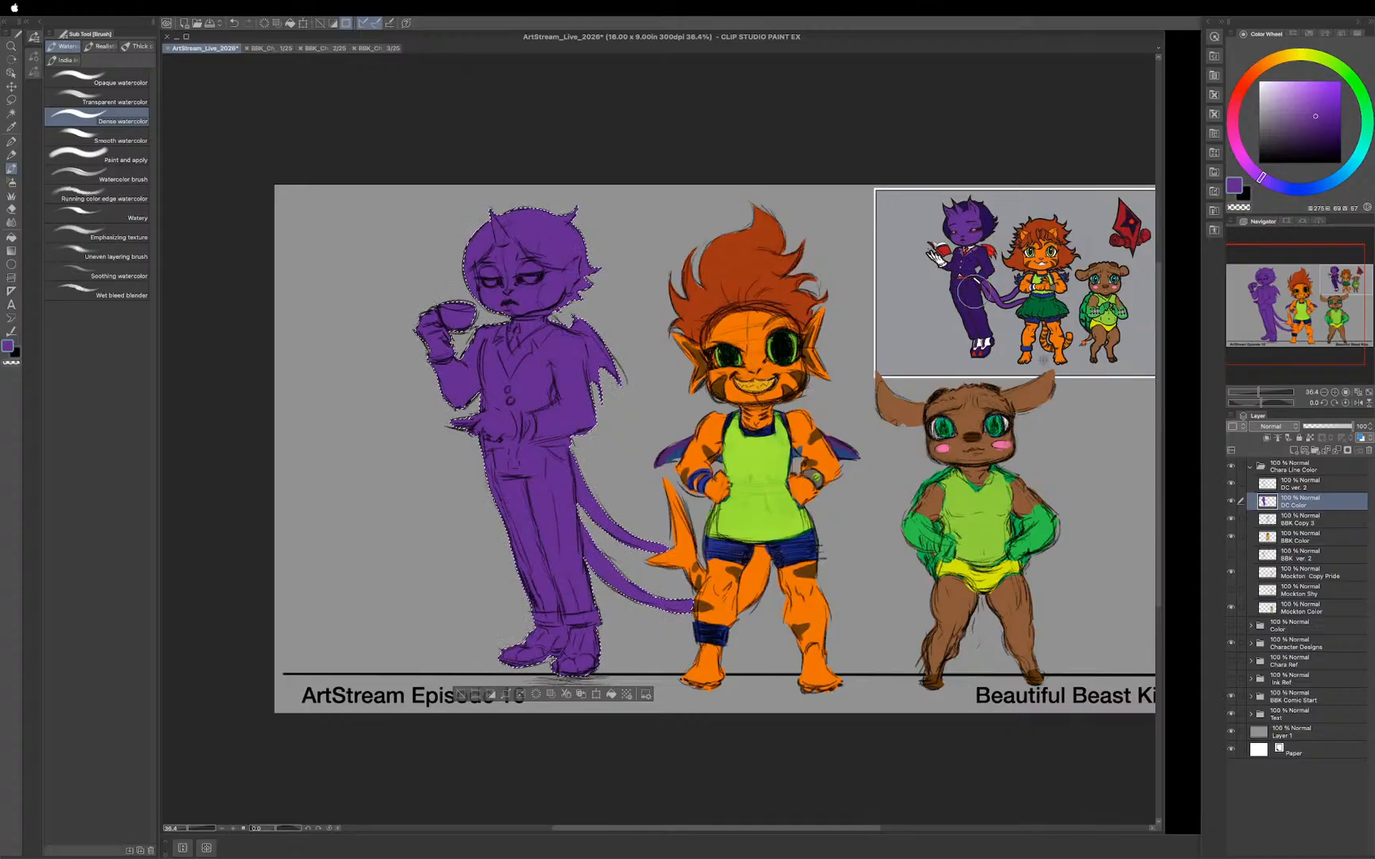
Step: Sample the dark purple from the reference suit and paint the horned figure's jacket, trousers and shoes with the Dense watercolor brush
{"action": "key", "text": "i"}
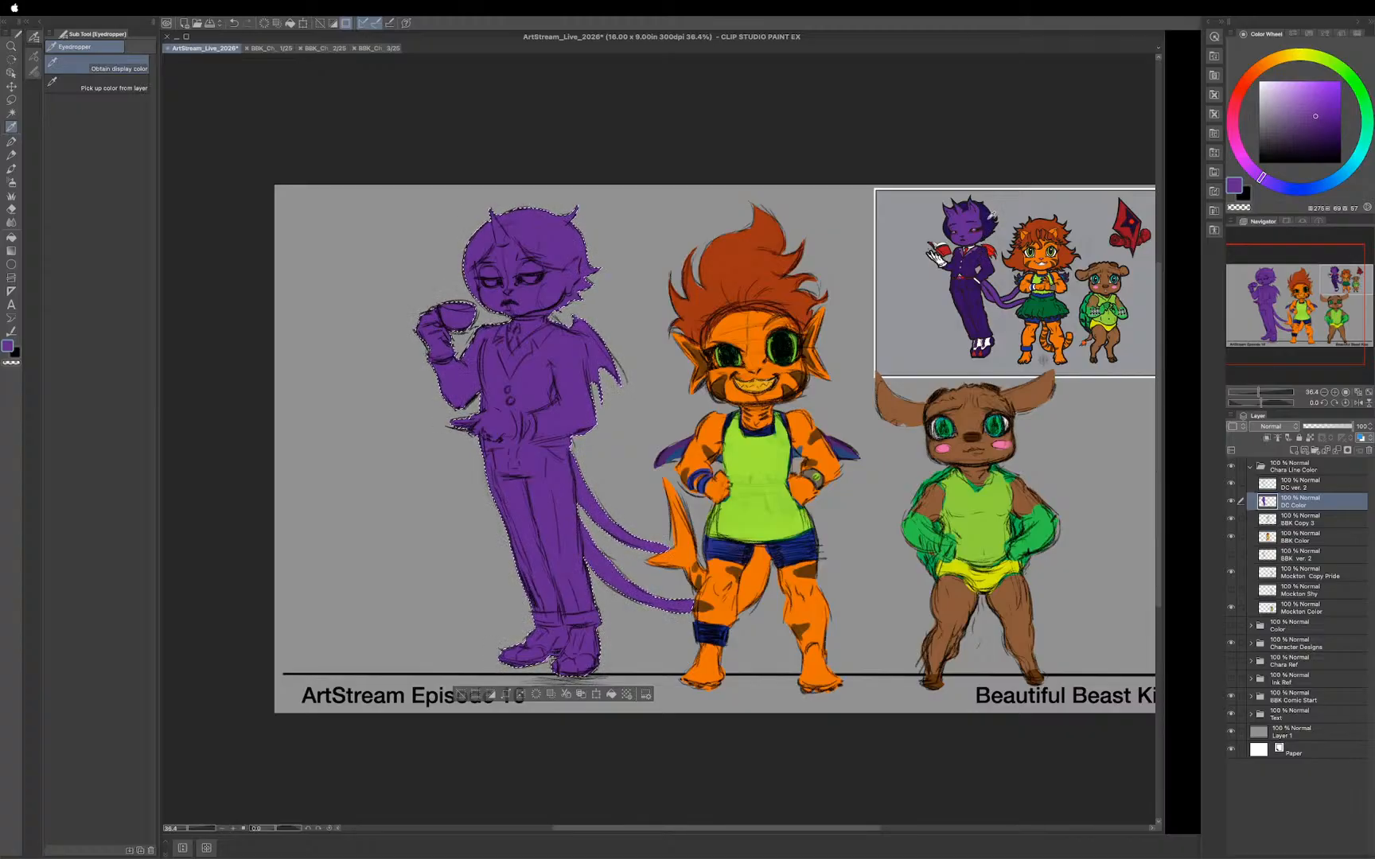
{"action": "left_click", "coordinate": [980, 255]}
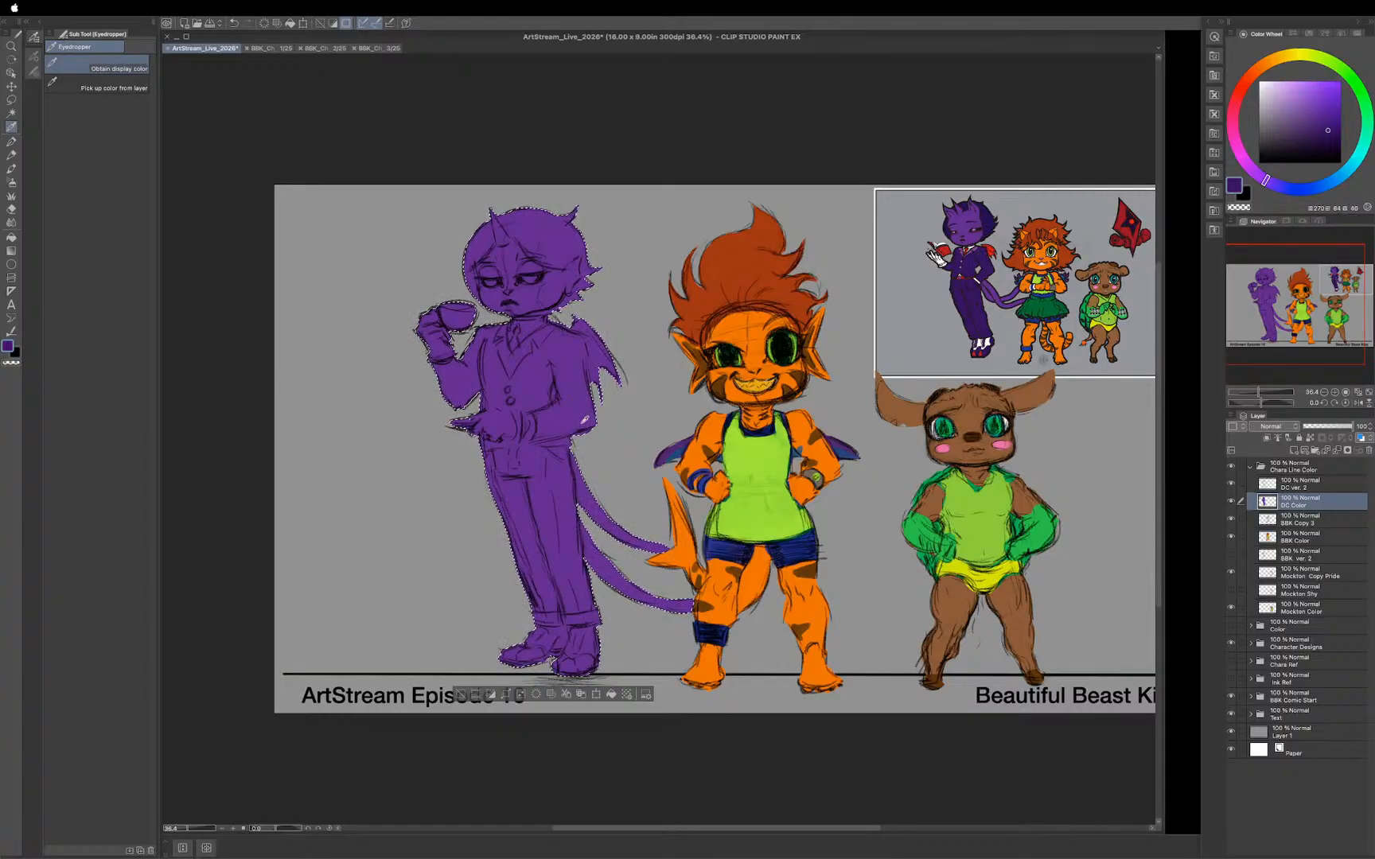
{"action": "key", "text": "b"}
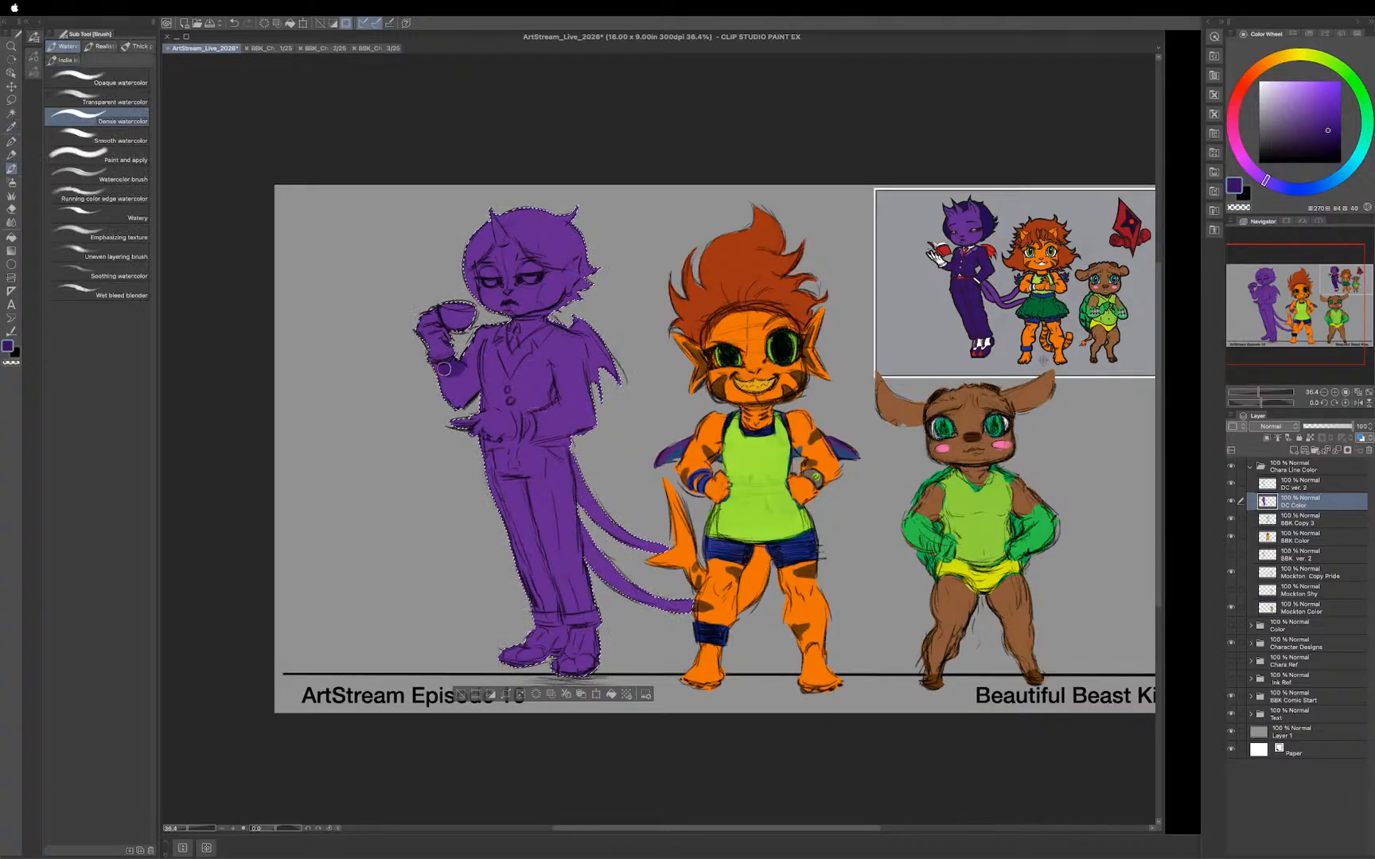
{"action": "mouse_move", "coordinate": [484, 333]}
{"action": "left_mouse_down"}
{"action": "mouse_move", "coordinate": [495, 358]}
{"action": "mouse_move", "coordinate": [496, 327]}
{"action": "mouse_move", "coordinate": [448, 391]}
{"action": "mouse_move", "coordinate": [473, 390]}
{"action": "mouse_move", "coordinate": [469, 402]}
{"action": "mouse_move", "coordinate": [506, 386]}
{"action": "mouse_move", "coordinate": [486, 370]}
{"action": "mouse_move", "coordinate": [519, 365]}
{"action": "mouse_move", "coordinate": [550, 330]}
{"action": "mouse_move", "coordinate": [549, 343]}
{"action": "mouse_move", "coordinate": [574, 340]}
{"action": "mouse_move", "coordinate": [567, 408]}
{"action": "mouse_move", "coordinate": [545, 350]}
{"action": "mouse_move", "coordinate": [573, 374]}
{"action": "mouse_move", "coordinate": [588, 432]}
{"action": "mouse_move", "coordinate": [545, 412]}
{"action": "mouse_move", "coordinate": [536, 442]}
{"action": "mouse_move", "coordinate": [541, 394]}
{"action": "mouse_move", "coordinate": [512, 398]}
{"action": "mouse_move", "coordinate": [530, 376]}
{"action": "mouse_move", "coordinate": [548, 393]}
{"action": "mouse_move", "coordinate": [556, 381]}
{"action": "mouse_move", "coordinate": [487, 477]}
{"action": "mouse_move", "coordinate": [481, 454]}
{"action": "mouse_move", "coordinate": [561, 453]}
{"action": "mouse_move", "coordinate": [561, 549]}
{"action": "mouse_move", "coordinate": [529, 476]}
{"action": "mouse_move", "coordinate": [549, 479]}
{"action": "mouse_move", "coordinate": [477, 464]}
{"action": "mouse_move", "coordinate": [509, 487]}
{"action": "mouse_move", "coordinate": [513, 513]}
{"action": "mouse_move", "coordinate": [555, 533]}
{"action": "mouse_move", "coordinate": [567, 477]}
{"action": "mouse_move", "coordinate": [585, 593]}
{"action": "mouse_move", "coordinate": [529, 555]}
{"action": "mouse_move", "coordinate": [509, 578]}
{"action": "mouse_move", "coordinate": [561, 590]}
{"action": "mouse_move", "coordinate": [534, 612]}
{"action": "mouse_move", "coordinate": [575, 615]}
{"action": "left_mouse_up"}
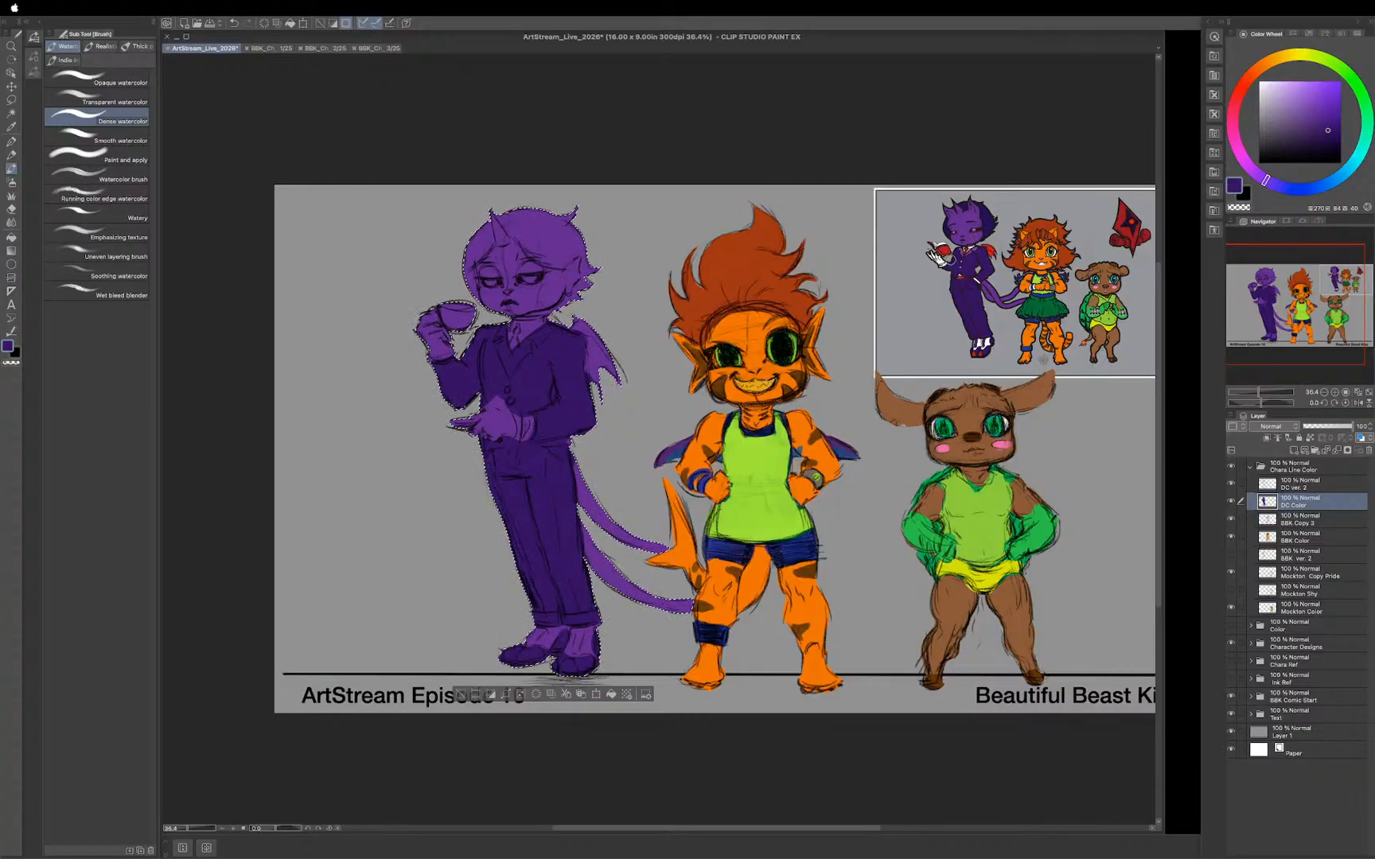
Step: Sample the dark indigo from the reference character's hair and paint the horned figure's hair with it
{"action": "key", "text": "i"}
{"action": "left_click", "coordinate": [991, 208]}
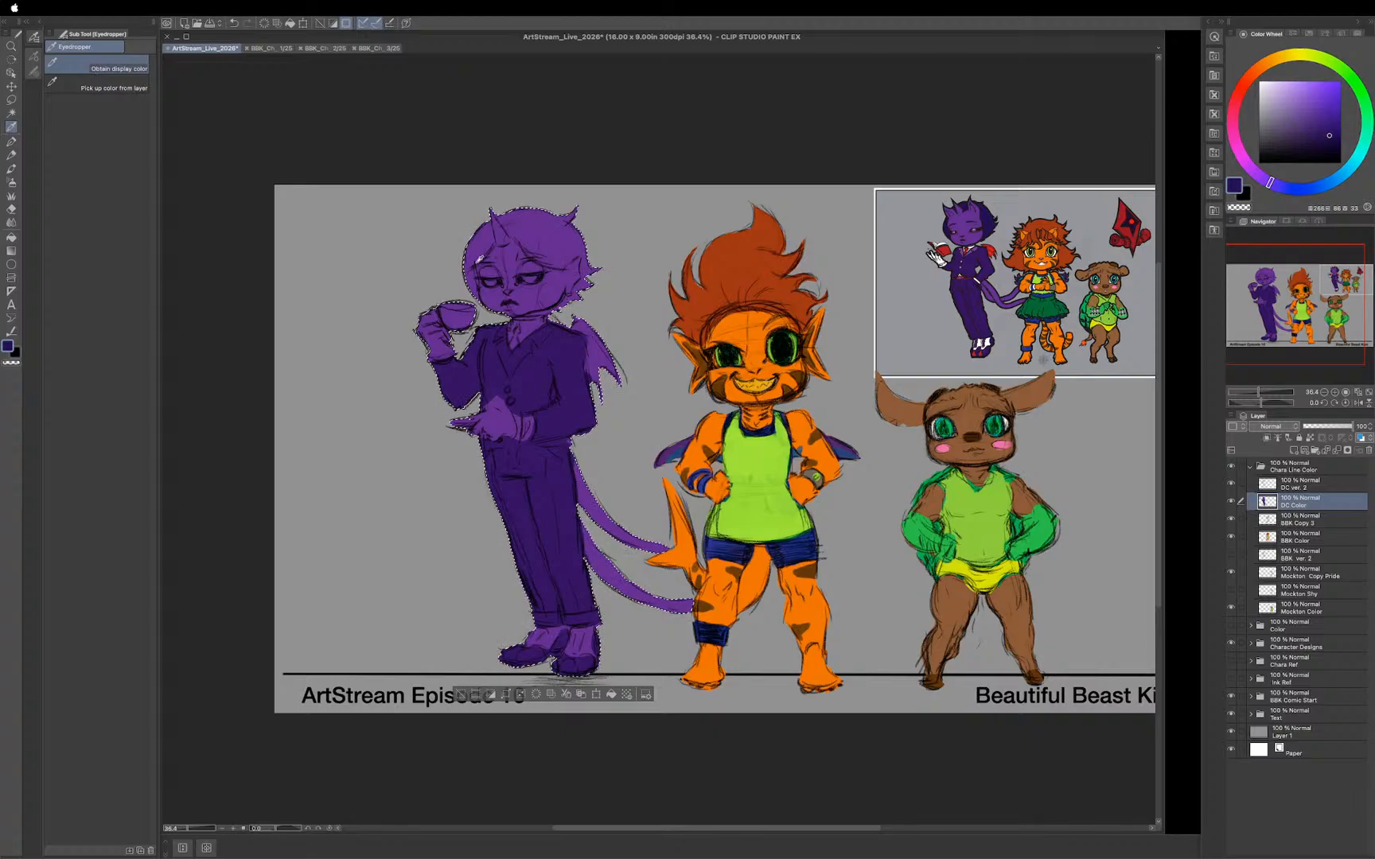
{"action": "key", "text": "b"}
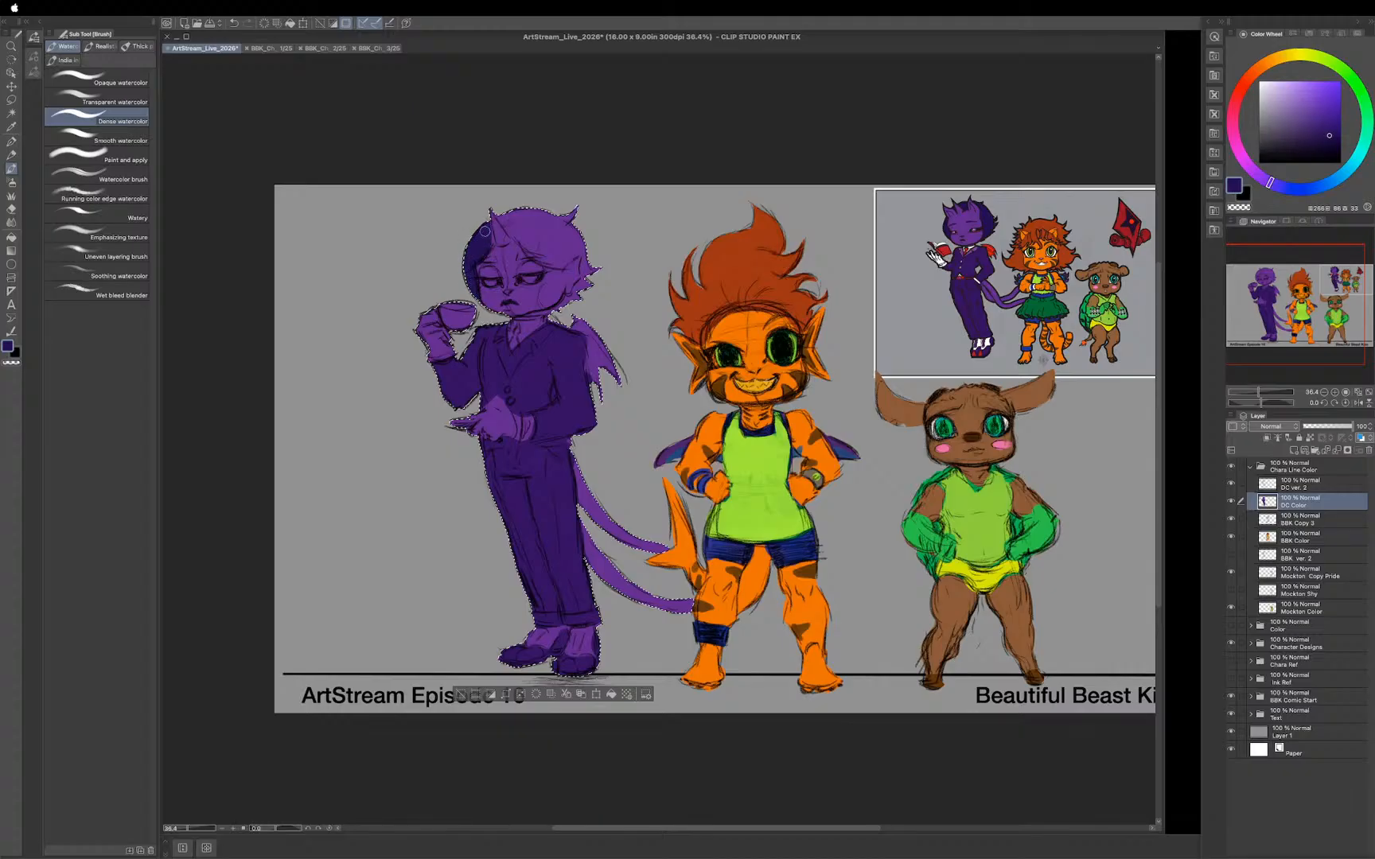
{"action": "mouse_move", "coordinate": [521, 210]}
{"action": "left_mouse_down"}
{"action": "mouse_move", "coordinate": [502, 230]}
{"action": "mouse_move", "coordinate": [559, 266]}
{"action": "mouse_move", "coordinate": [577, 252]}
{"action": "mouse_move", "coordinate": [513, 216]}
{"action": "mouse_move", "coordinate": [533, 205]}
{"action": "mouse_move", "coordinate": [544, 226]}
{"action": "left_mouse_up"}
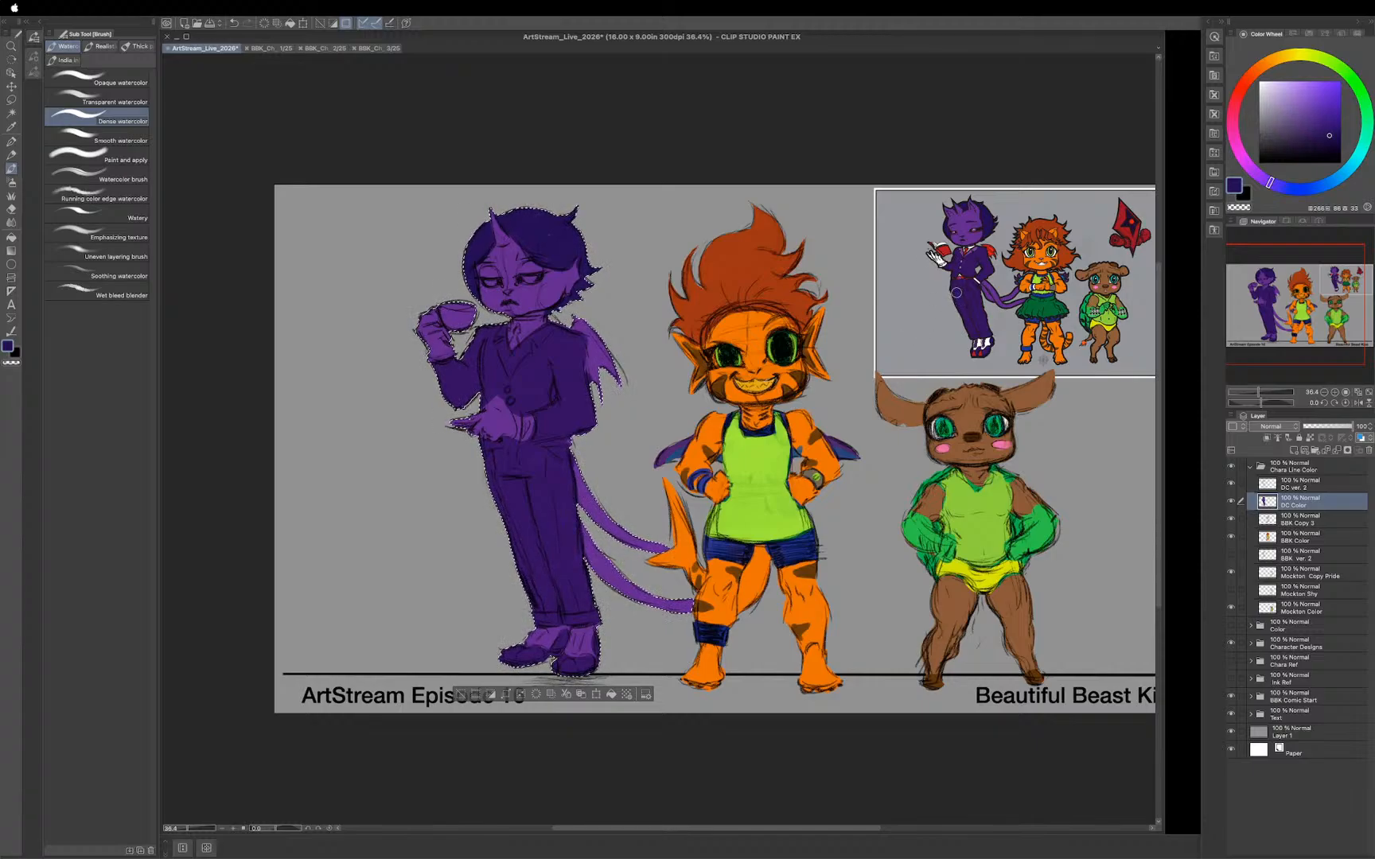
Step: Sample white from the reference and paint the horned figure's collar, both gloves and both socks
{"action": "key", "text": "i"}
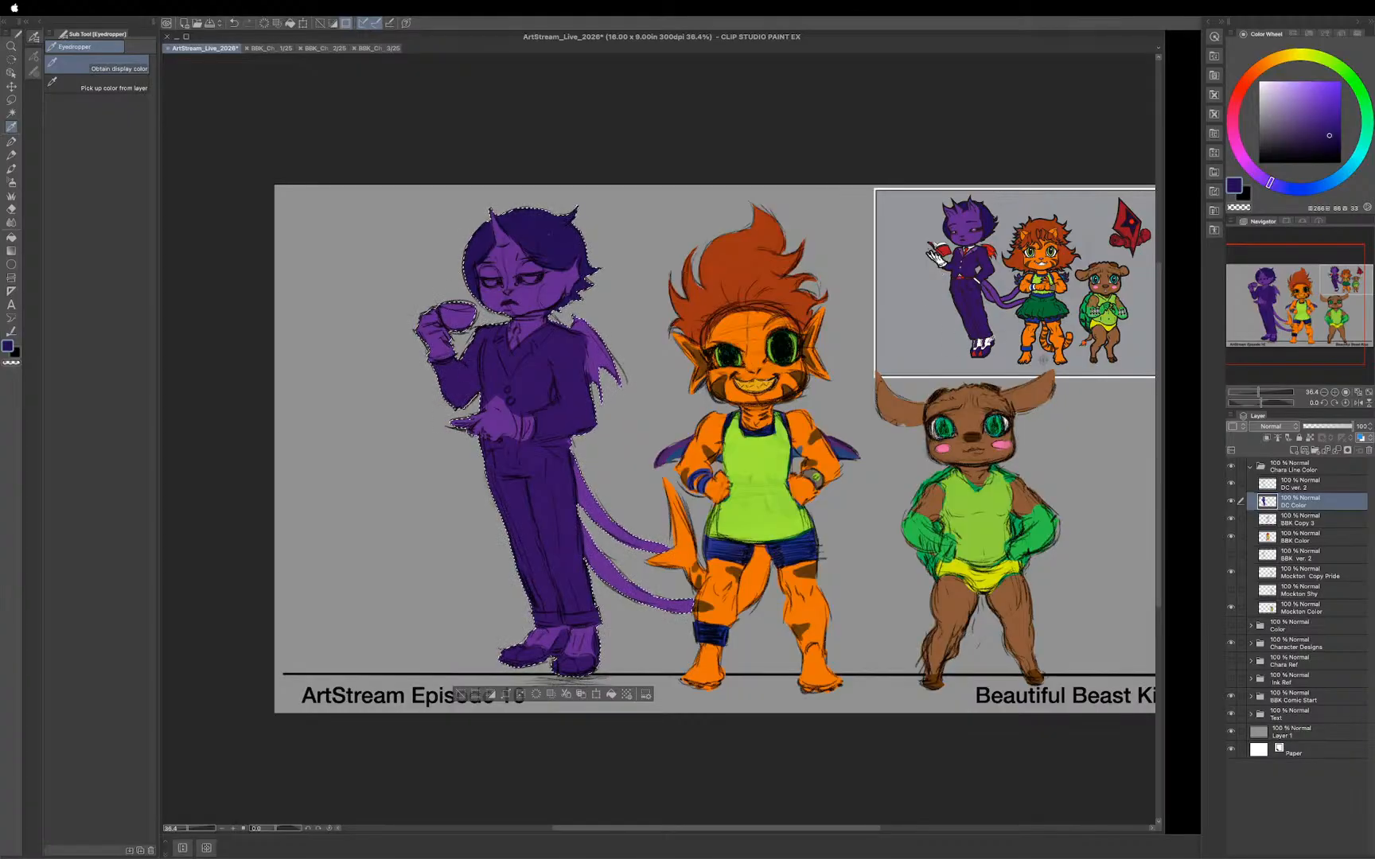
{"action": "left_click", "coordinate": [968, 333]}
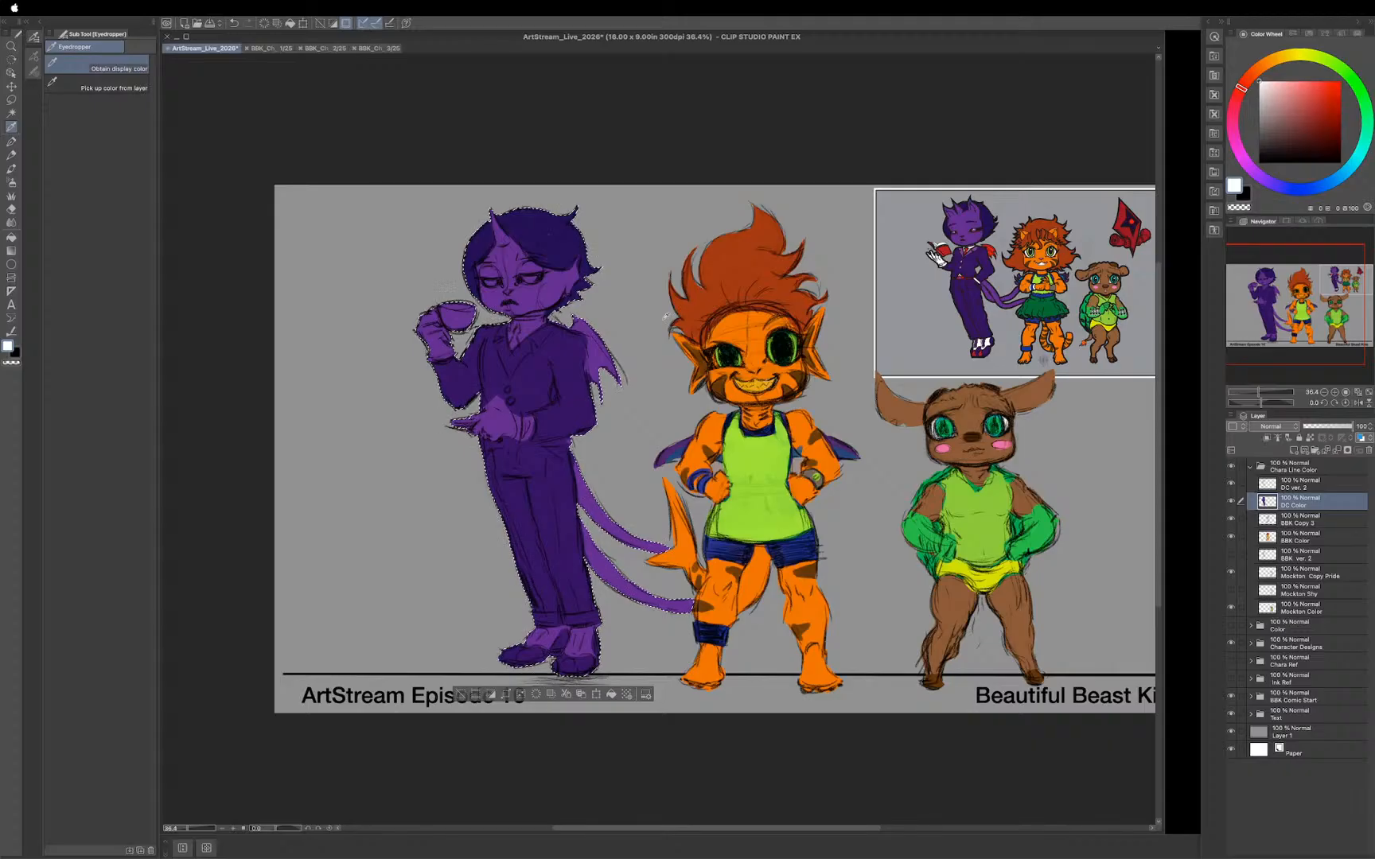
{"action": "key", "text": "b"}
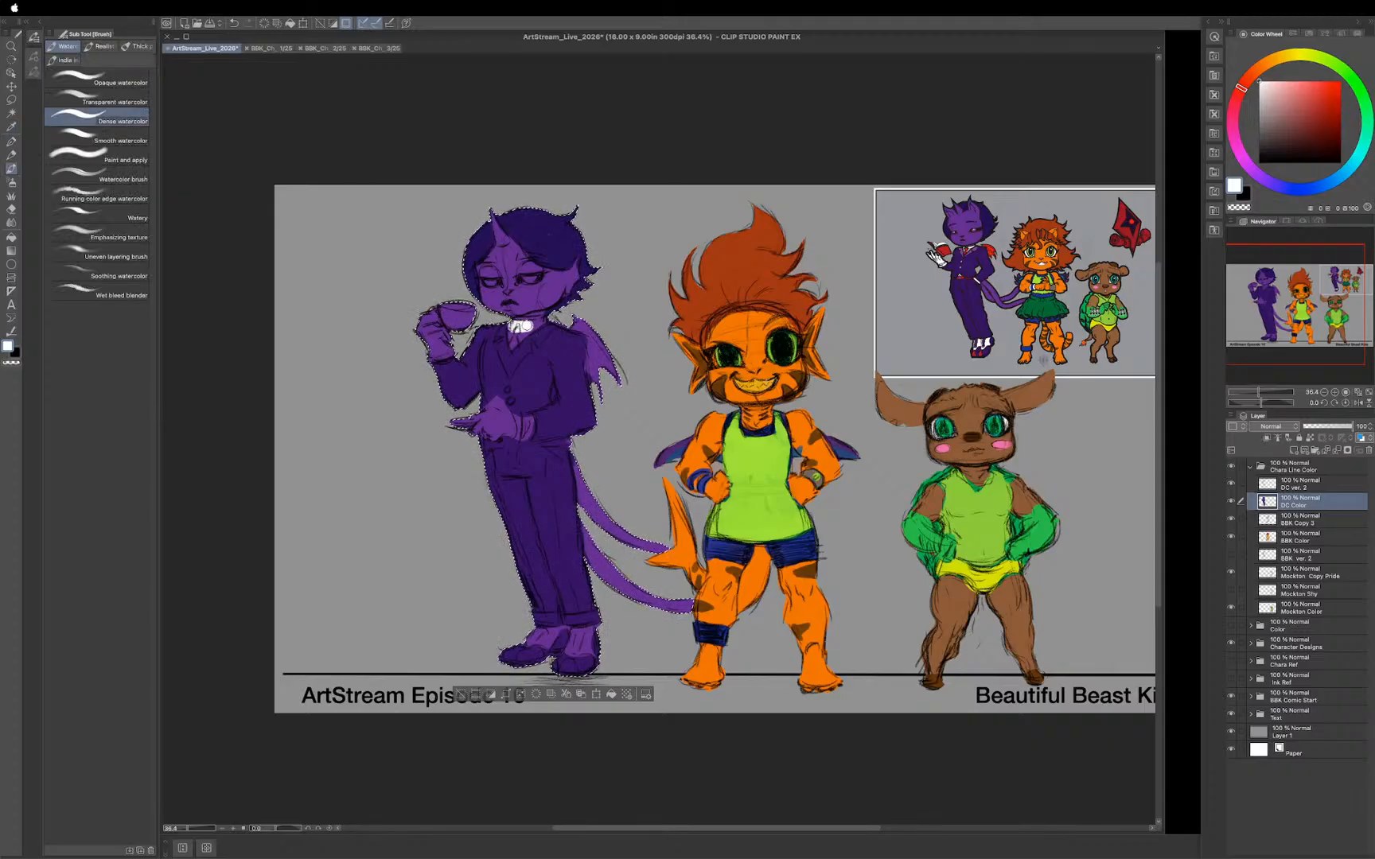
{"action": "mouse_move", "coordinate": [517, 326]}
{"action": "left_mouse_down"}
{"action": "mouse_move", "coordinate": [509, 348]}
{"action": "mouse_move", "coordinate": [528, 334]}
{"action": "left_mouse_up"}
{"action": "mouse_move", "coordinate": [477, 421]}
{"action": "left_mouse_down"}
{"action": "mouse_move", "coordinate": [511, 416]}
{"action": "mouse_move", "coordinate": [489, 407]}
{"action": "mouse_move", "coordinate": [487, 434]}
{"action": "mouse_move", "coordinate": [513, 425]}
{"action": "left_mouse_up"}
{"action": "mouse_move", "coordinate": [429, 346]}
{"action": "left_mouse_down"}
{"action": "mouse_move", "coordinate": [452, 354]}
{"action": "mouse_move", "coordinate": [425, 338]}
{"action": "mouse_move", "coordinate": [436, 314]}
{"action": "mouse_move", "coordinate": [445, 340]}
{"action": "mouse_move", "coordinate": [434, 322]}
{"action": "left_mouse_up"}
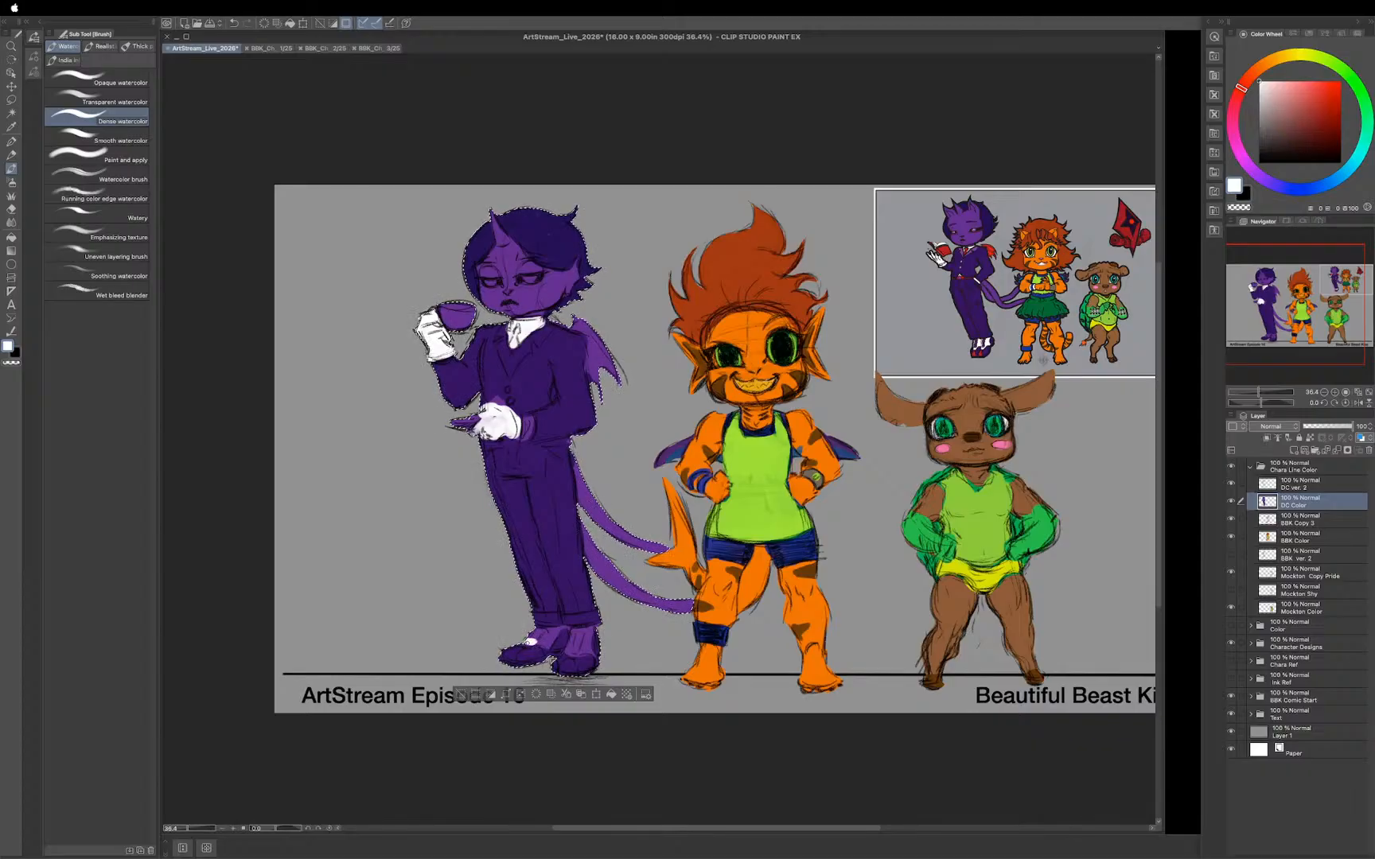
{"action": "left_click_drag", "start_coordinate": [544, 636], "coordinate": [560, 628]}
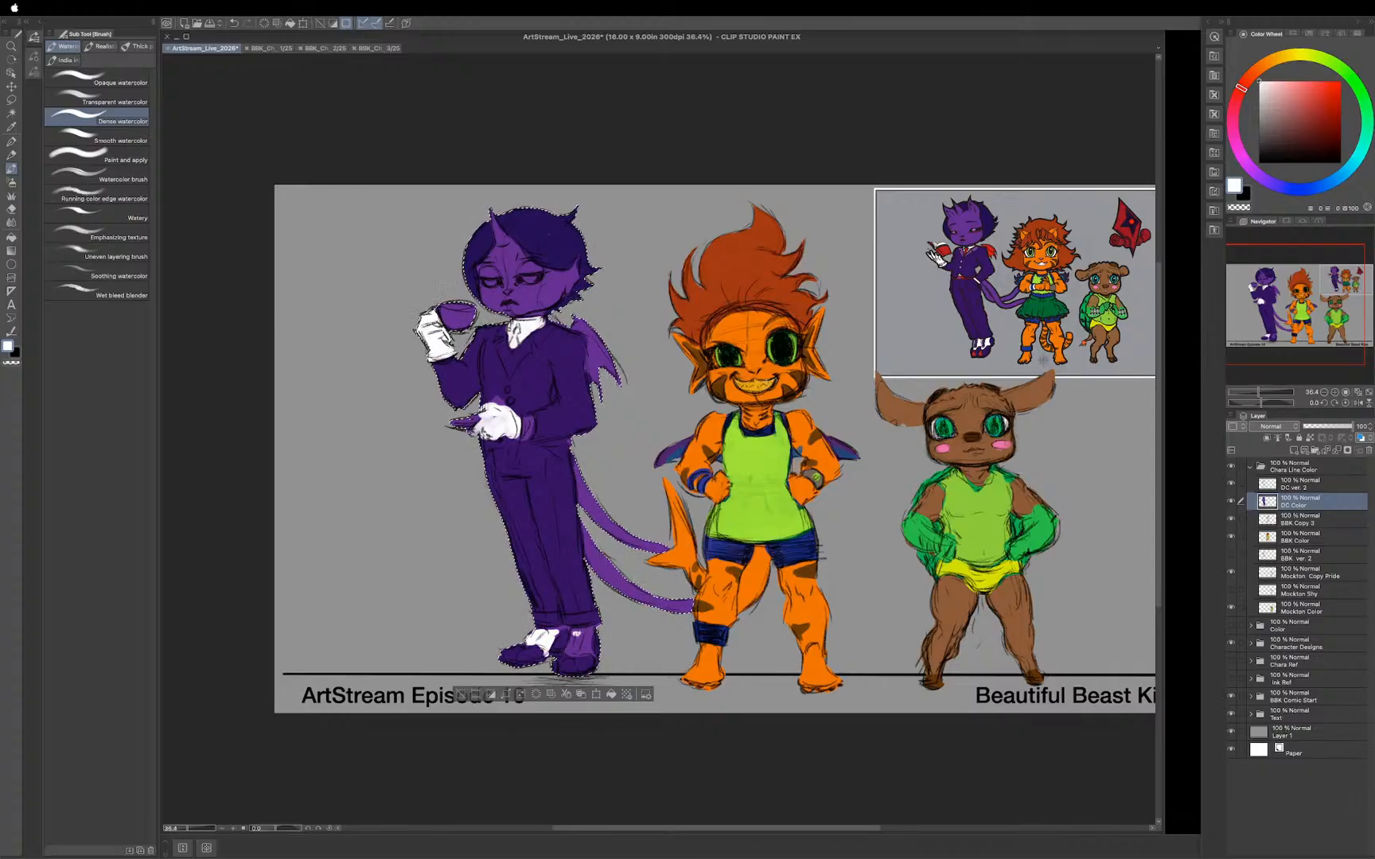
{"action": "mouse_move", "coordinate": [577, 636]}
{"action": "left_mouse_down"}
{"action": "mouse_move", "coordinate": [571, 654]}
{"action": "mouse_move", "coordinate": [587, 654]}
{"action": "left_mouse_up"}
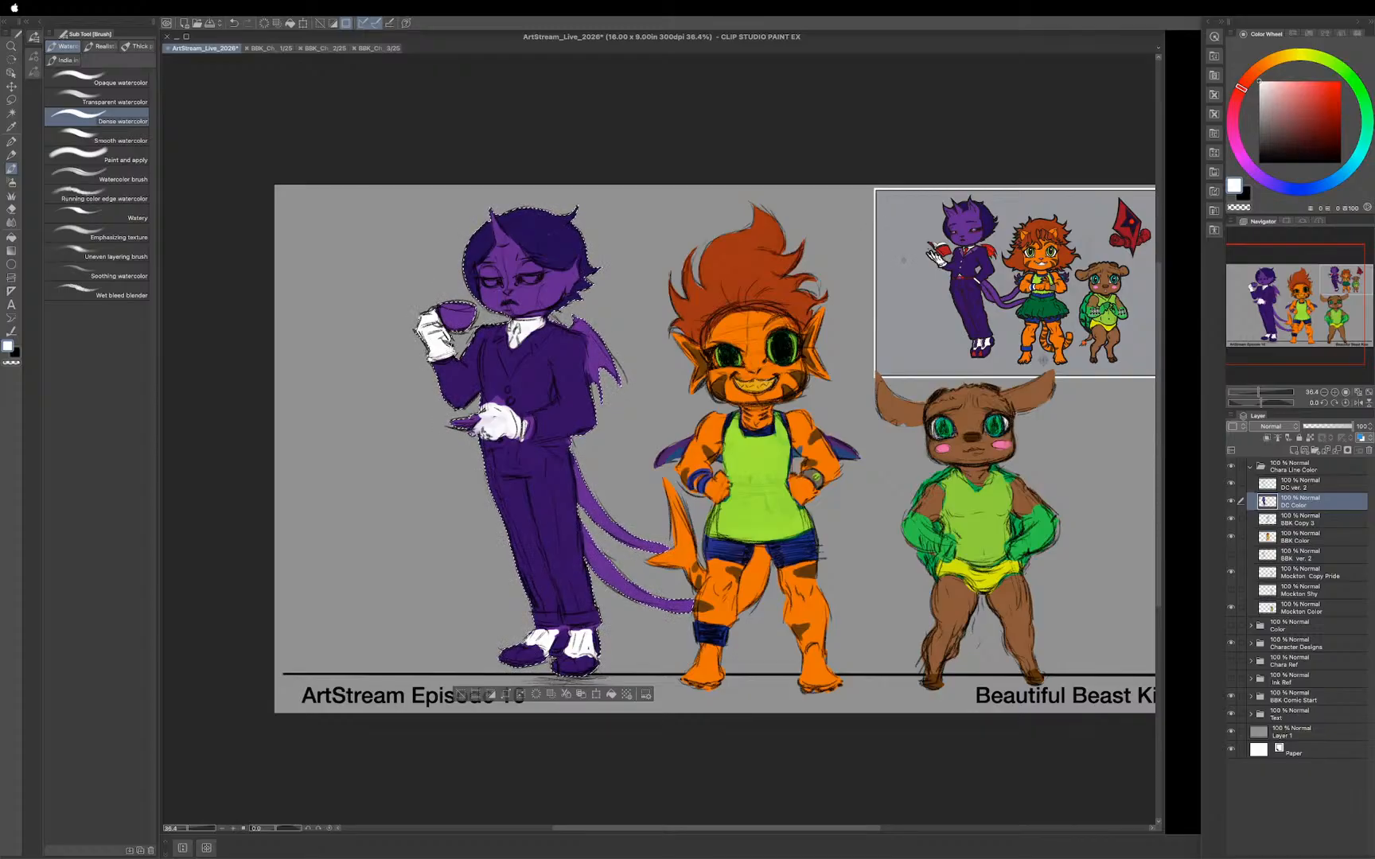
Step: Sample the bright red from the reference character's wing and paint the horned figure's wing, tie and shoe fronts
{"action": "key", "text": "i"}
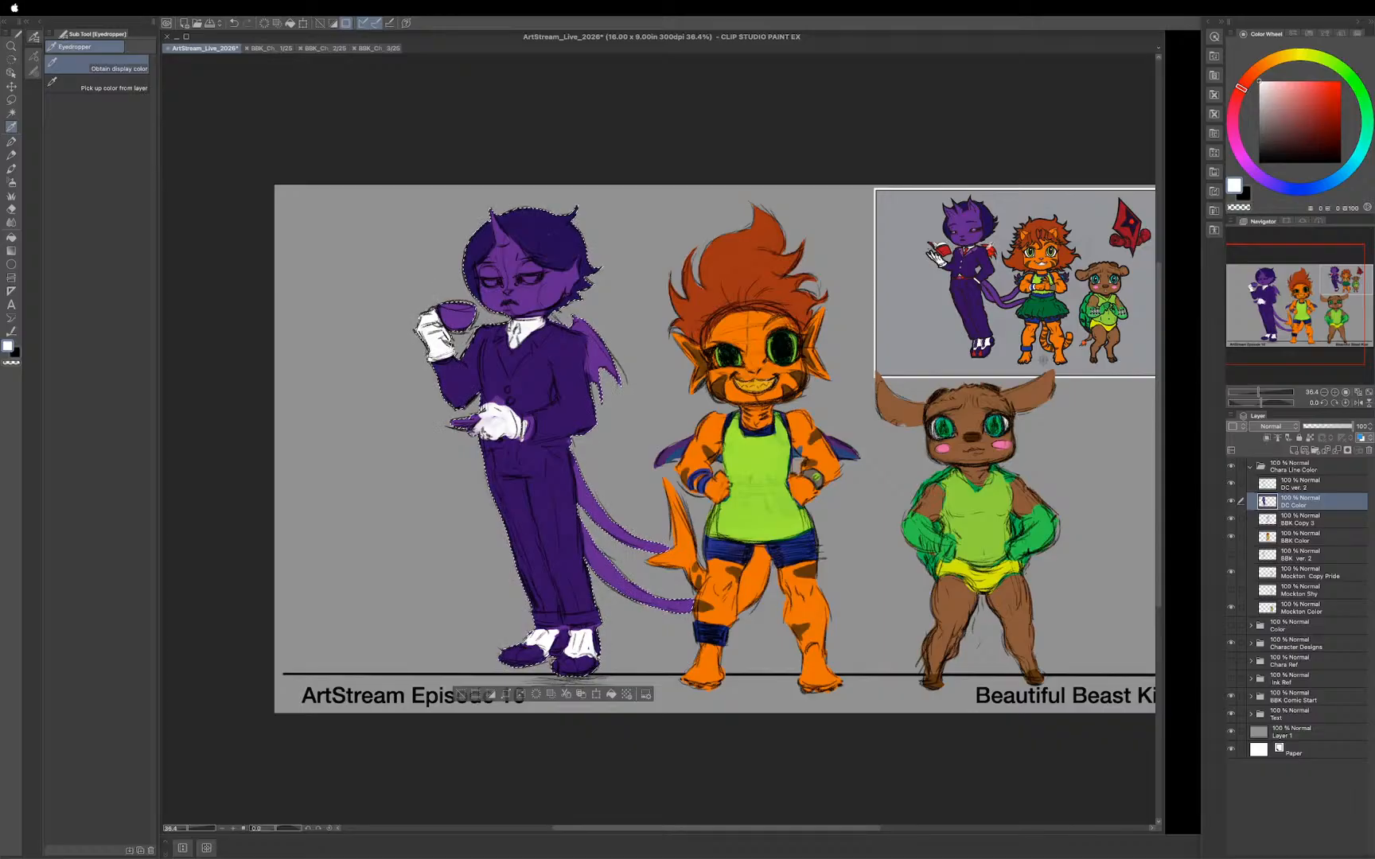
{"action": "left_click", "coordinate": [990, 251]}
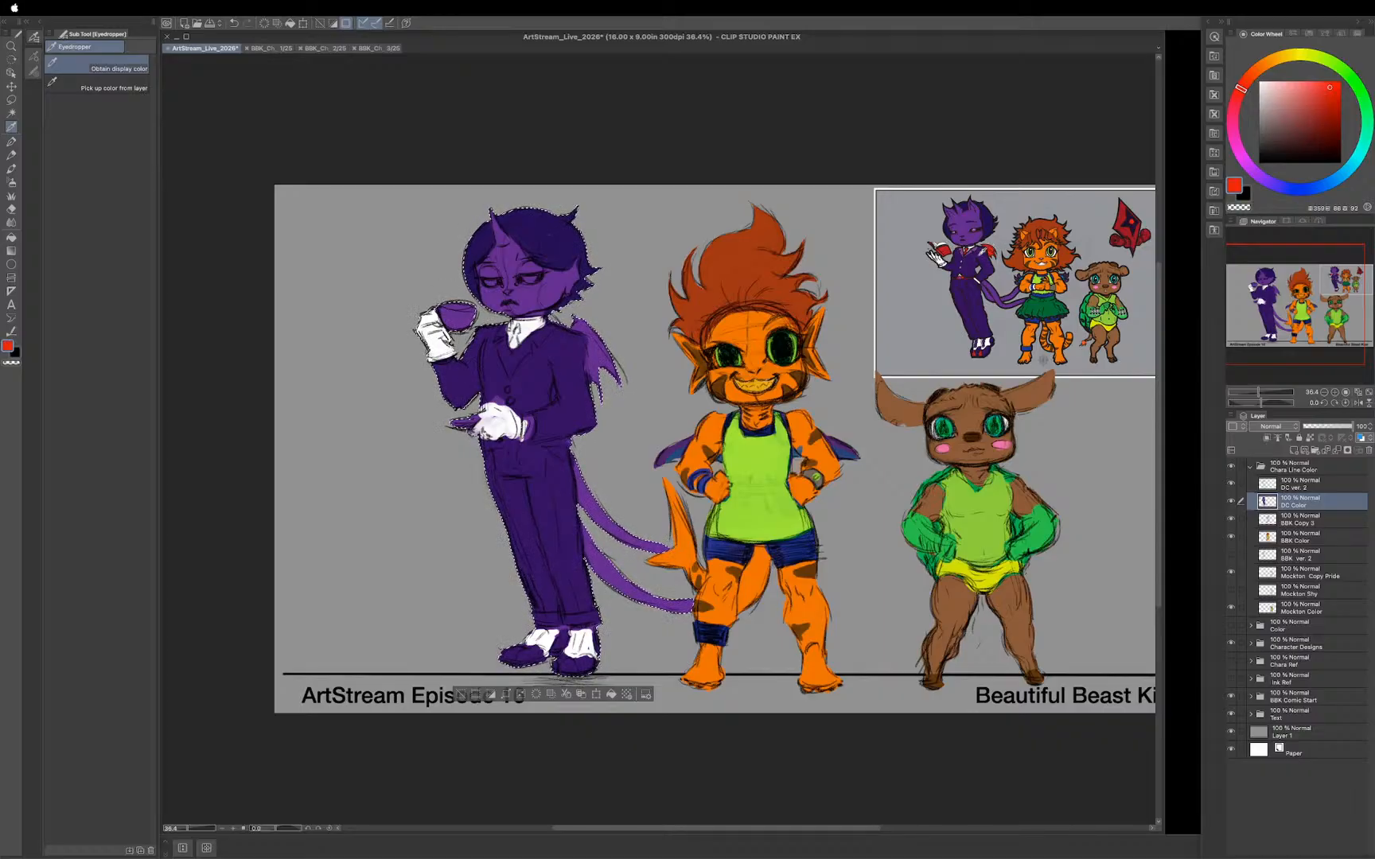
{"action": "key", "text": "b"}
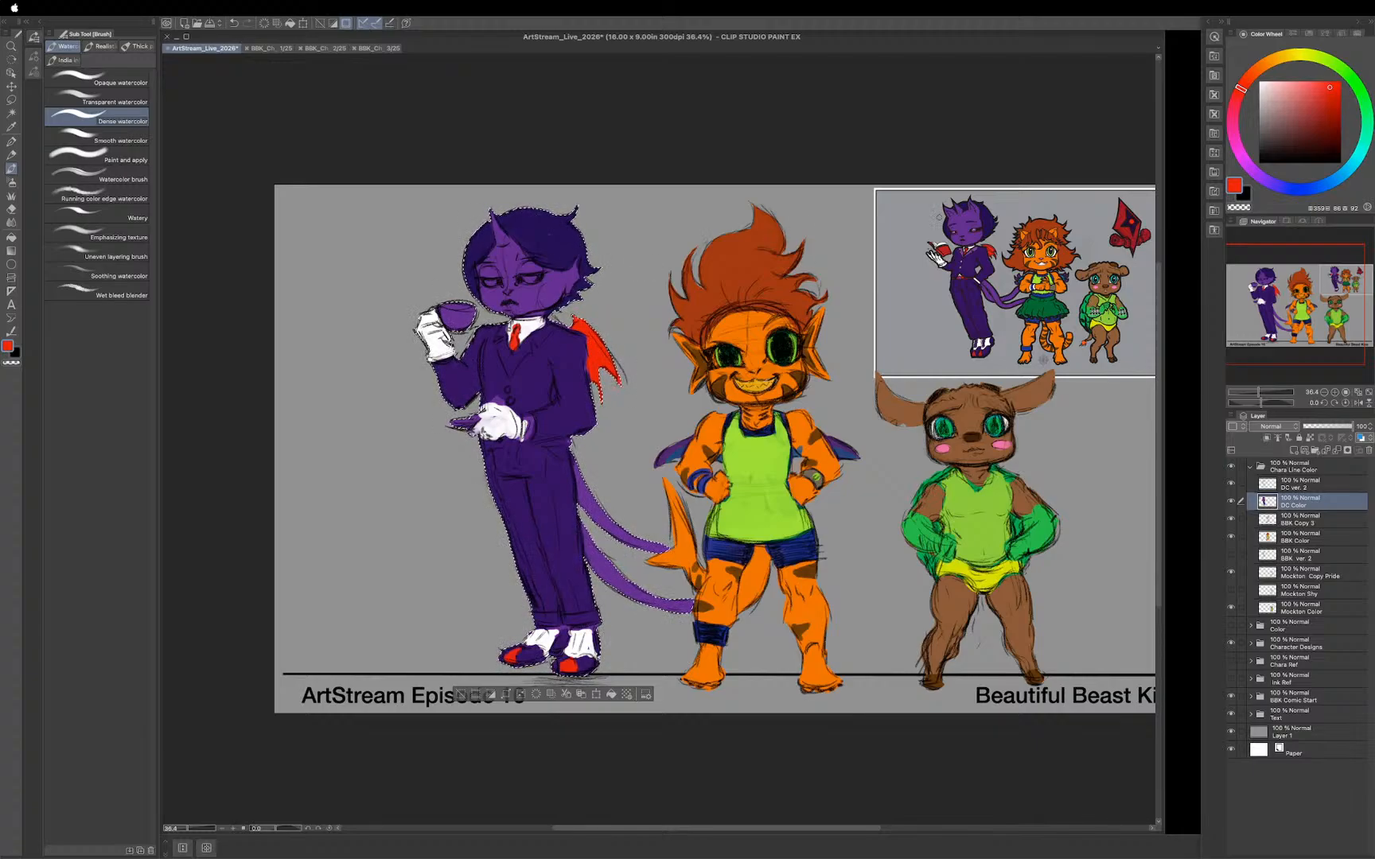
Step: Sample the darker red from the reference character's book and paint marks under both of the horned figure's eyes
{"action": "scroll", "coordinate": [881, 233], "scroll_direction": "up", "scroll_amount": 4}
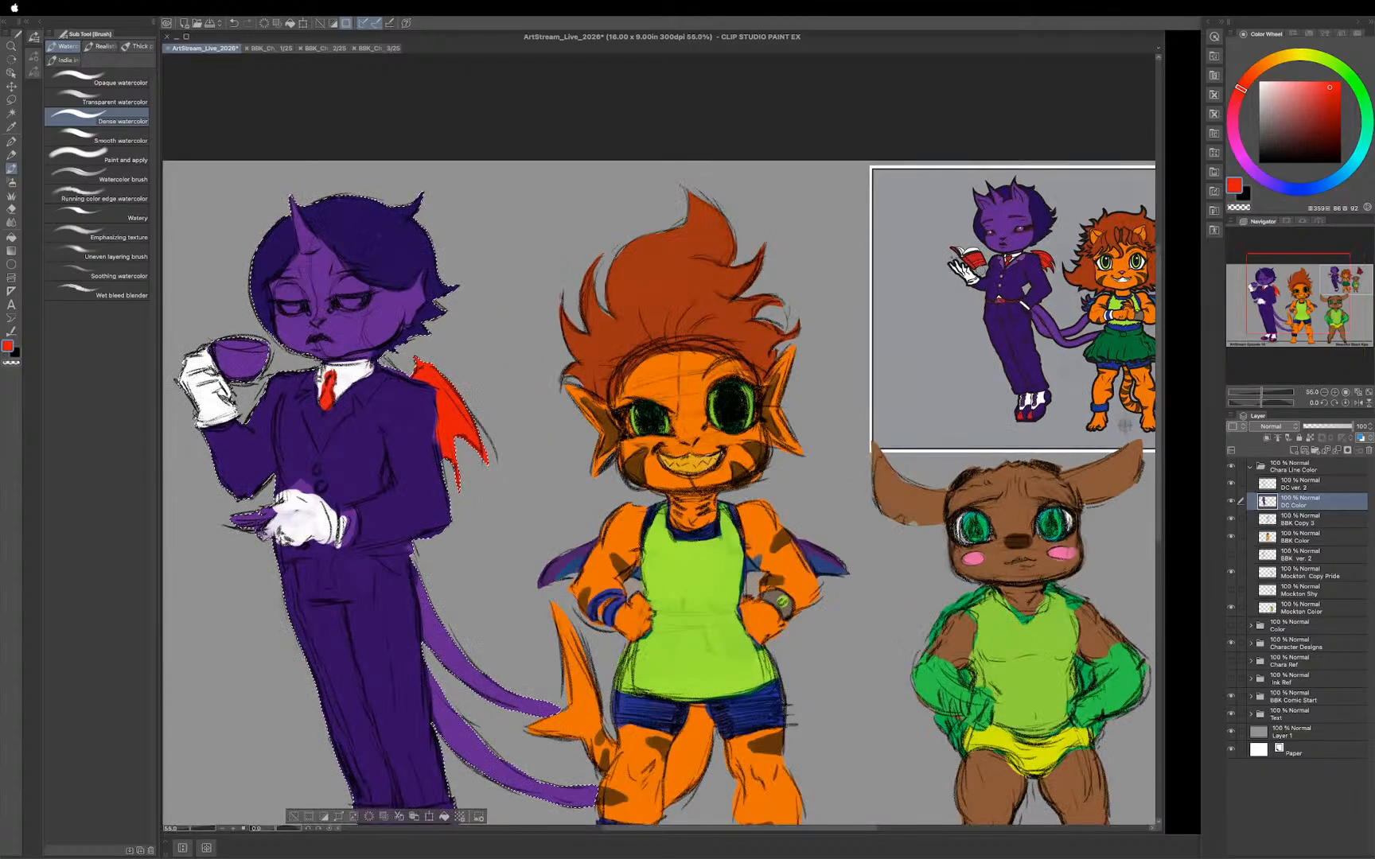
{"action": "key", "text": "i"}
{"action": "left_click", "coordinate": [972, 258]}
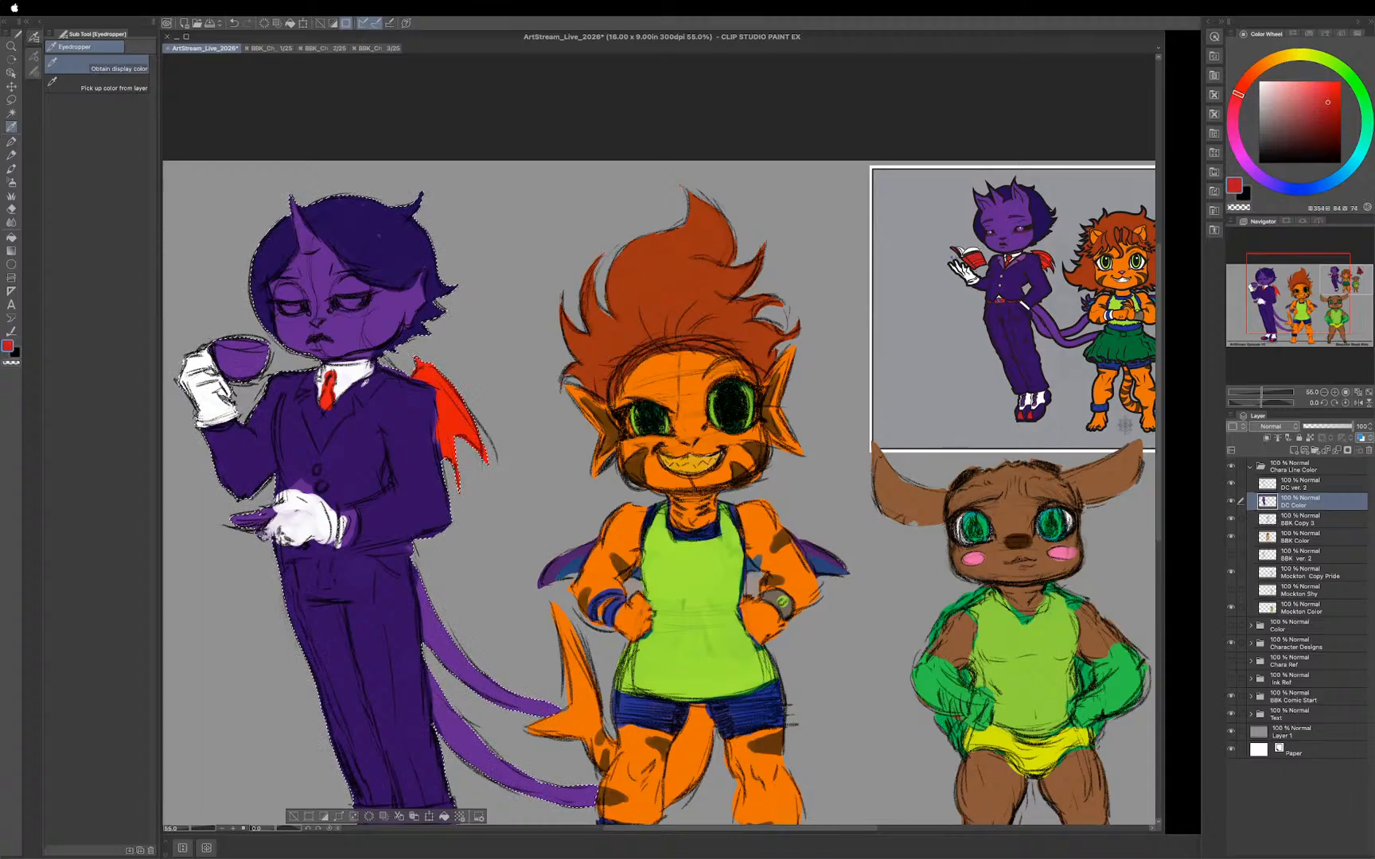
{"action": "key", "text": "b"}
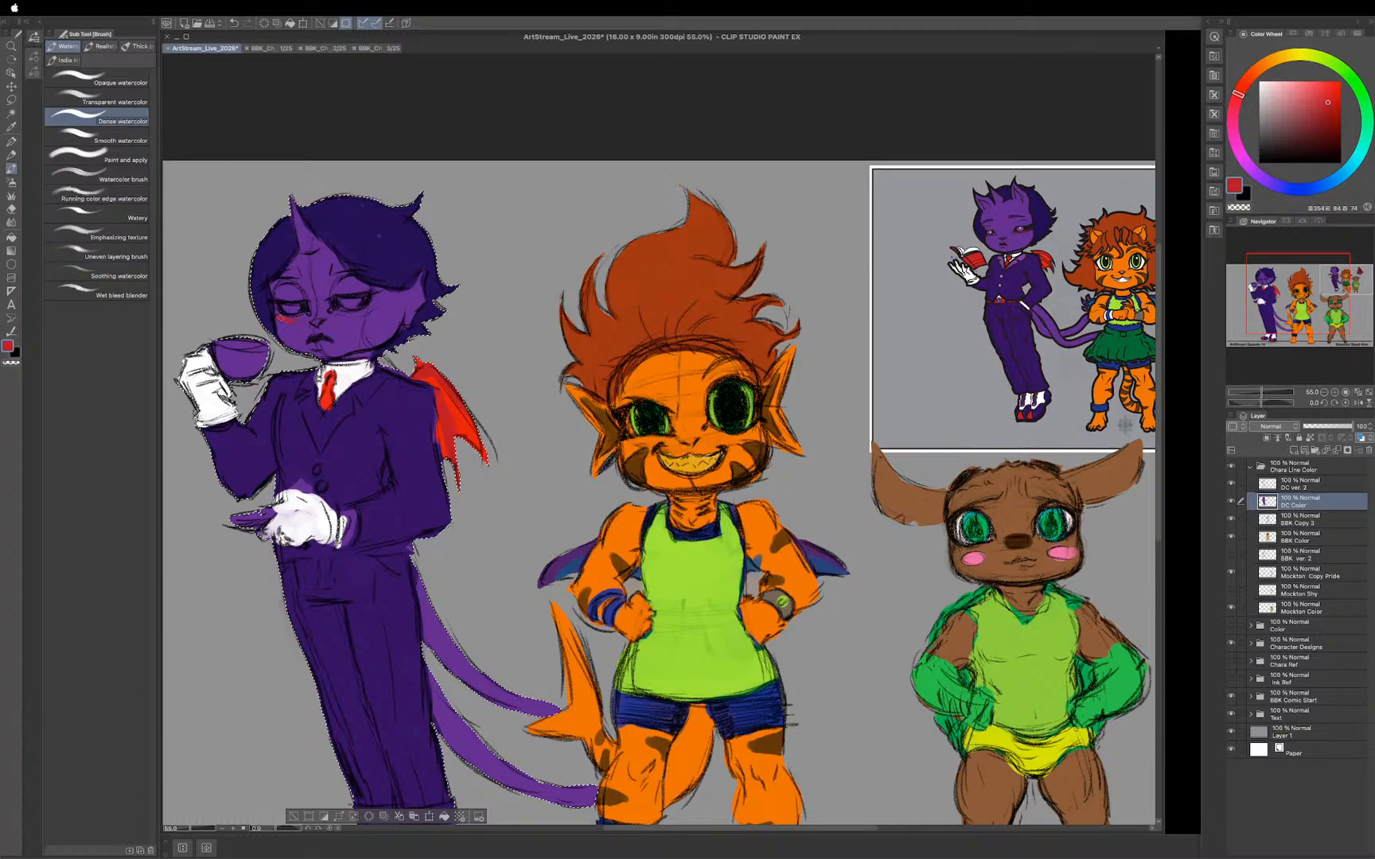
{"action": "left_click_drag", "start_coordinate": [342, 313], "coordinate": [348, 315]}
{"action": "scroll", "coordinate": [542, 361], "scroll_direction": "down", "scroll_amount": 2}
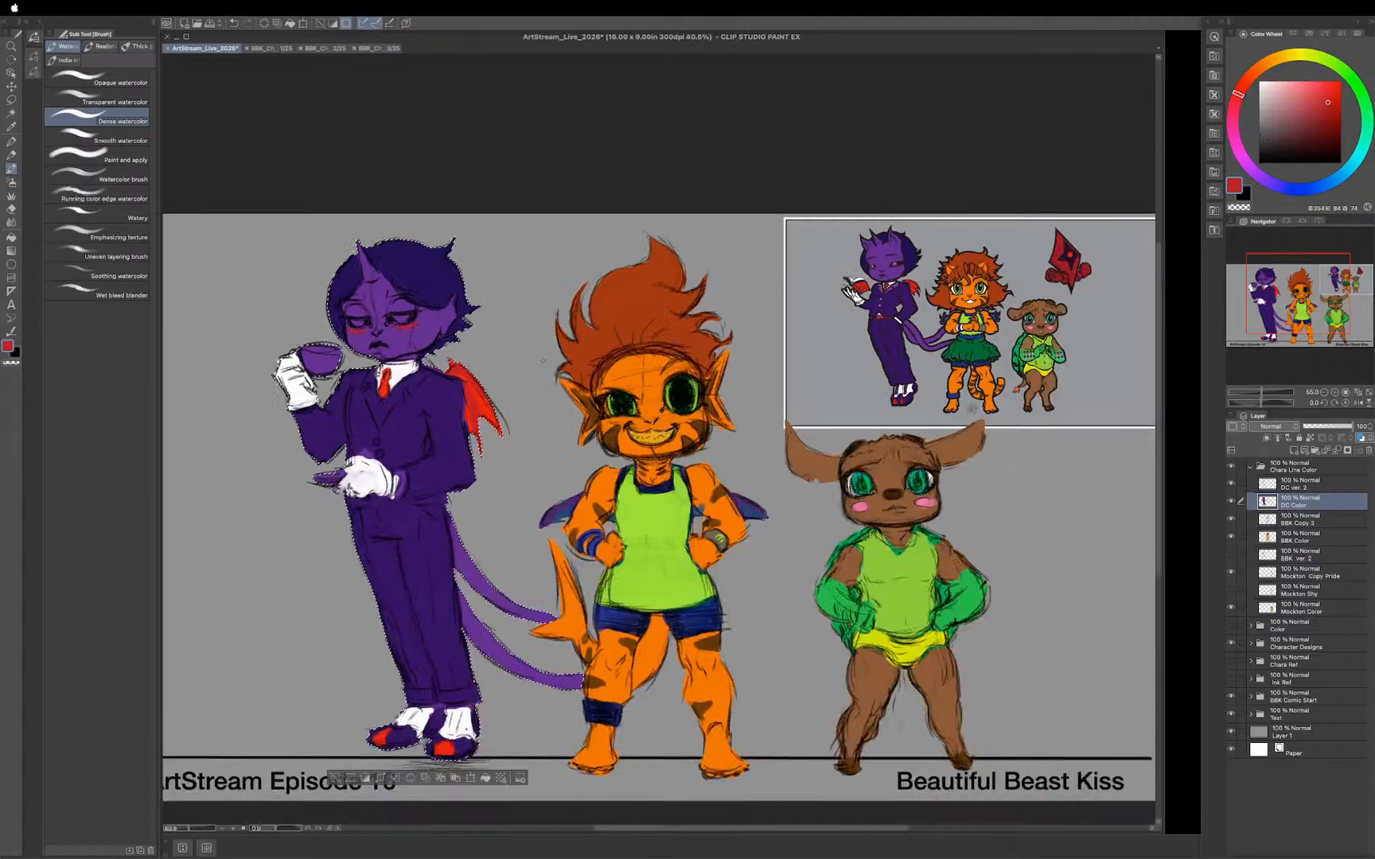
{"action": "scroll", "coordinate": [543, 360], "scroll_direction": "down", "scroll_amount": 2}
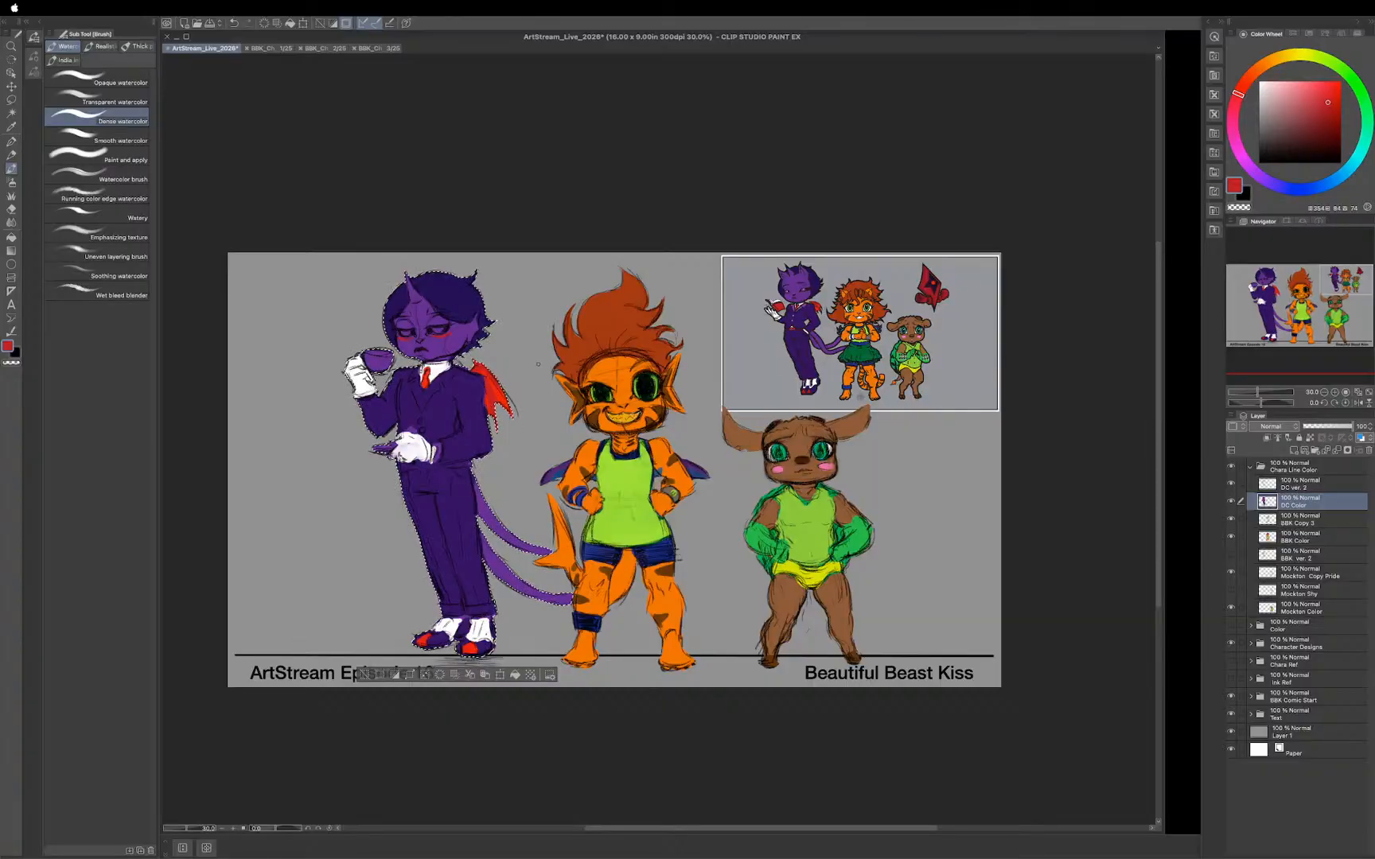
{"action": "left_click_drag", "start_coordinate": [751, 503], "coordinate": [798, 498]}
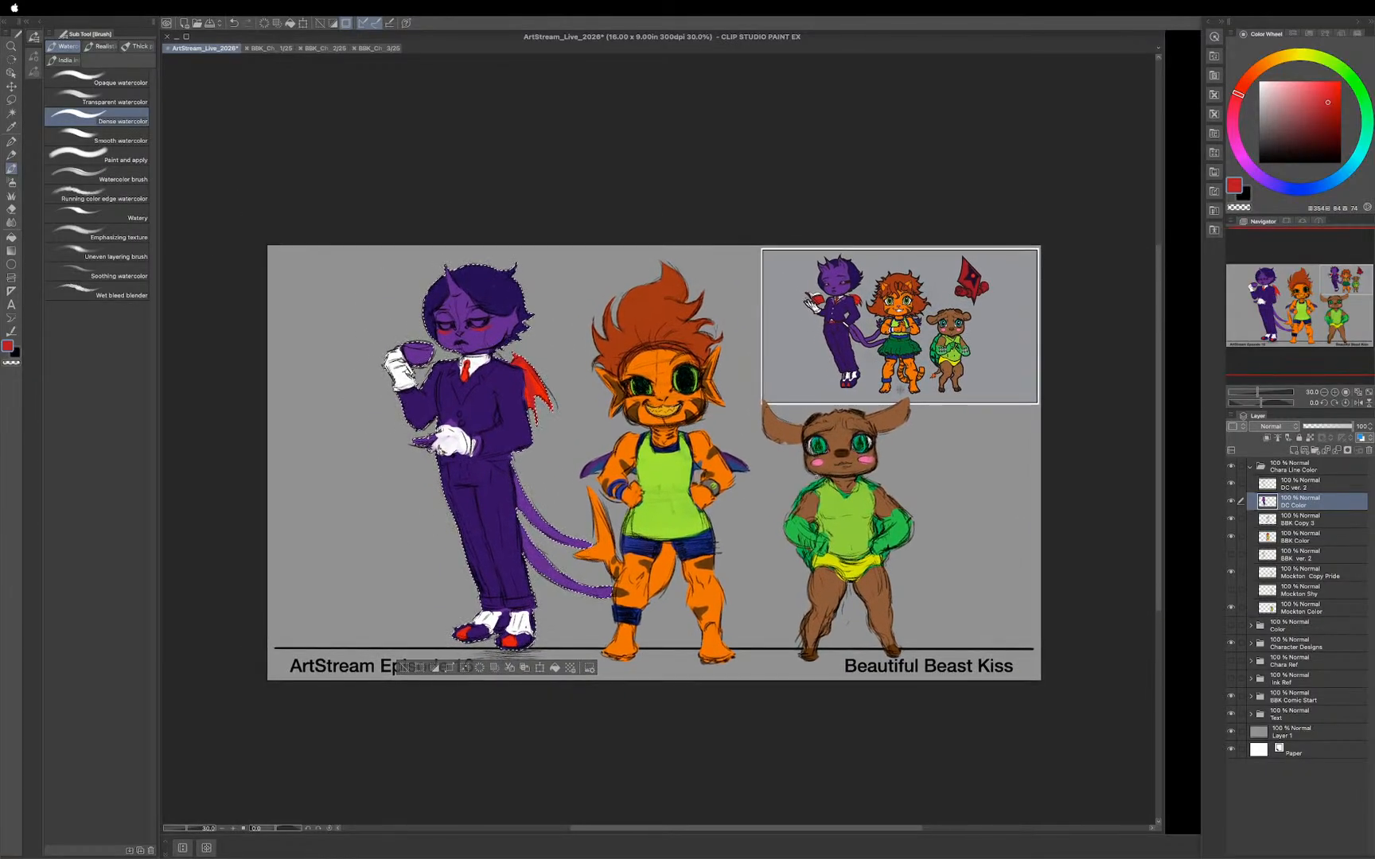
Step: Hide the Character Designs reference folder and clear the selection around the horned figure
{"action": "scroll", "coordinate": [799, 498], "scroll_direction": "up", "scroll_amount": 1}
{"action": "scroll", "coordinate": [813, 479], "scroll_direction": "up", "scroll_amount": 1}
{"action": "mouse_move", "coordinate": [698, 523]}
{"action": "left_mouse_down"}
{"action": "mouse_move", "coordinate": [749, 507]}
{"action": "mouse_move", "coordinate": [738, 509]}
{"action": "left_mouse_up"}
{"action": "scroll", "coordinate": [745, 497], "scroll_direction": "down", "scroll_amount": 2}
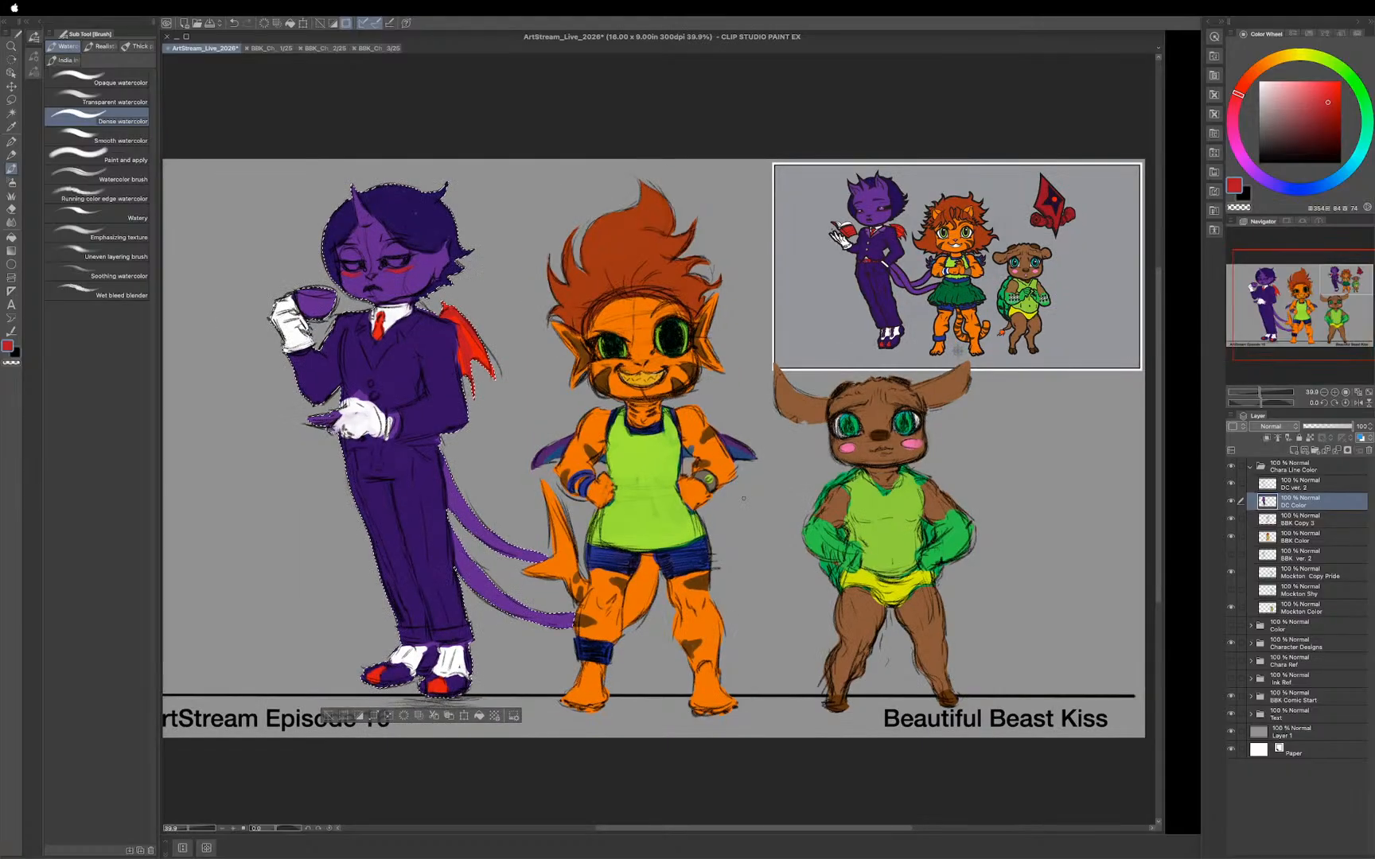
{"action": "left_click", "coordinate": [1230, 644]}
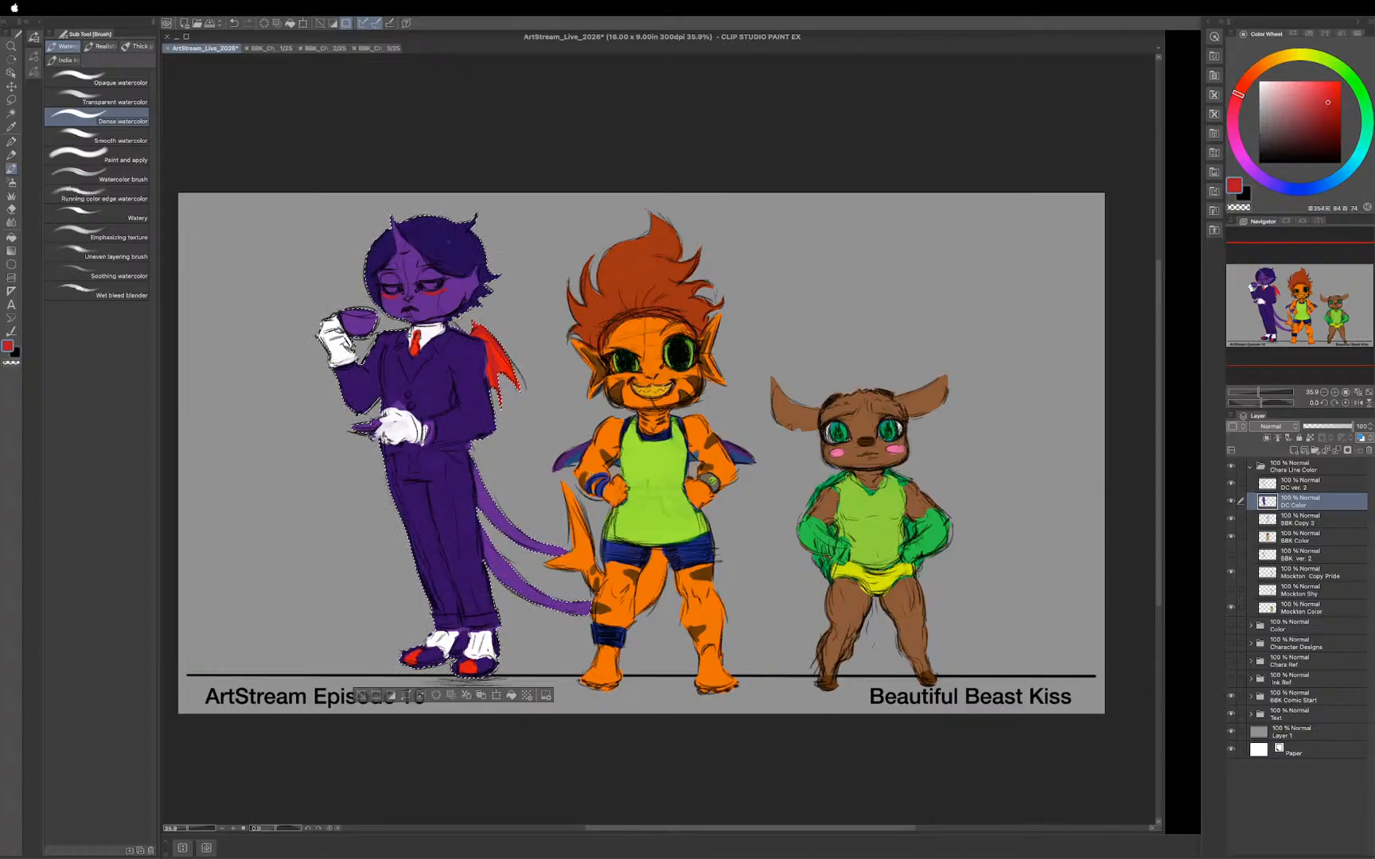
{"action": "key", "text": "super+d"}
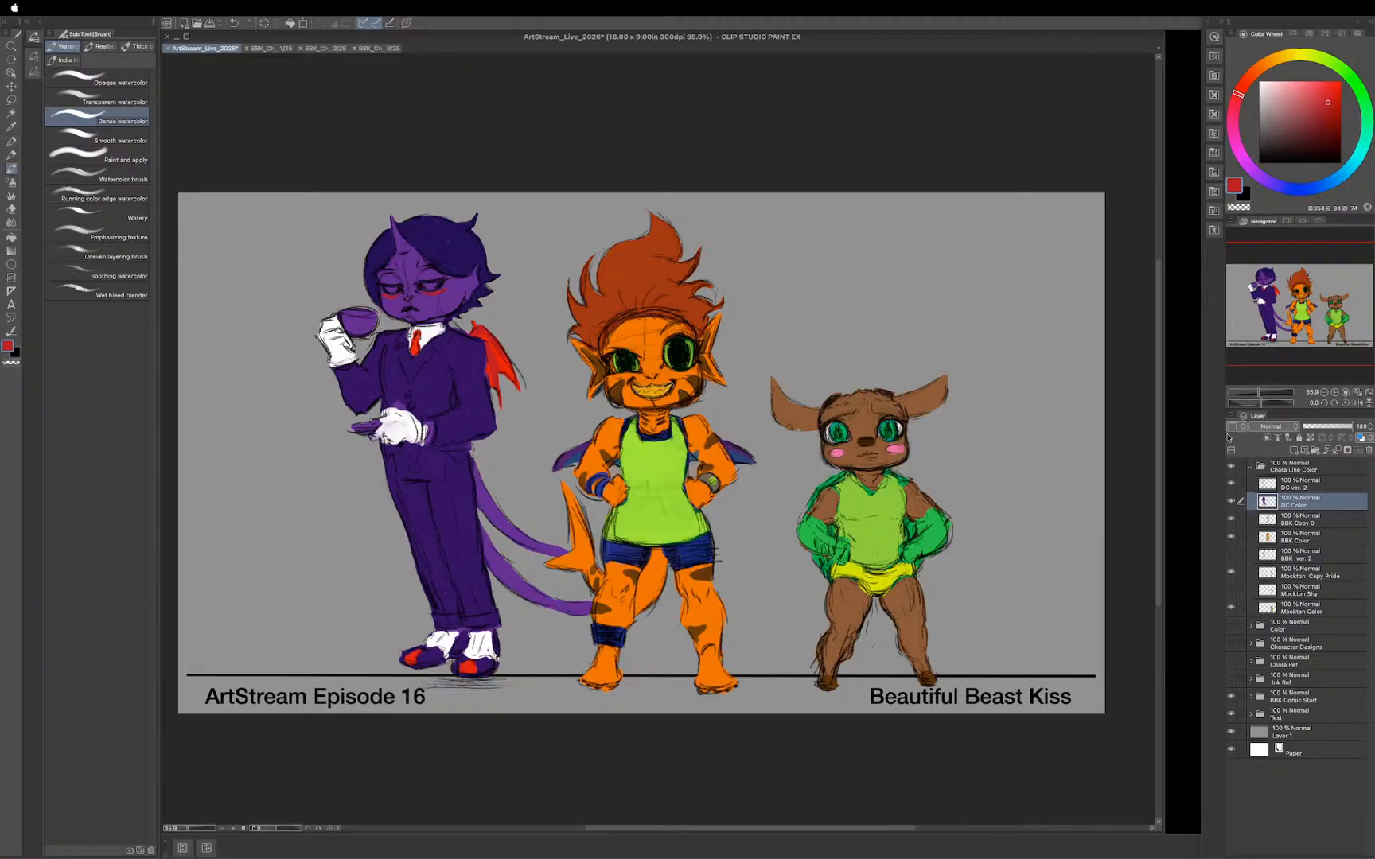
Step: Hide the Chara Line Color folder, show the Color folder instead, and look through the layers in both folders
{"action": "left_click", "coordinate": [1250, 469]}
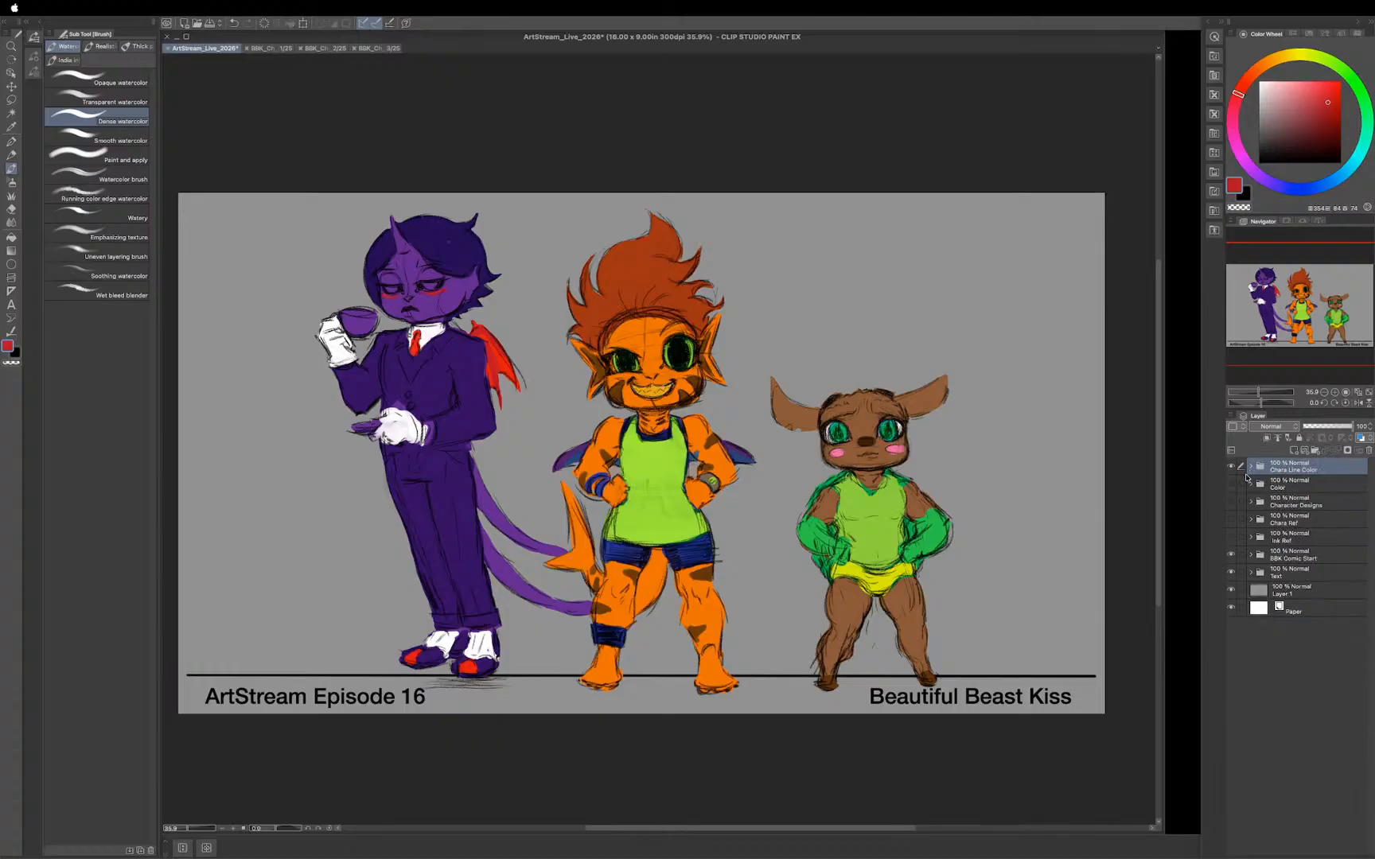
{"action": "left_click", "coordinate": [1230, 467]}
{"action": "left_click", "coordinate": [1231, 483]}
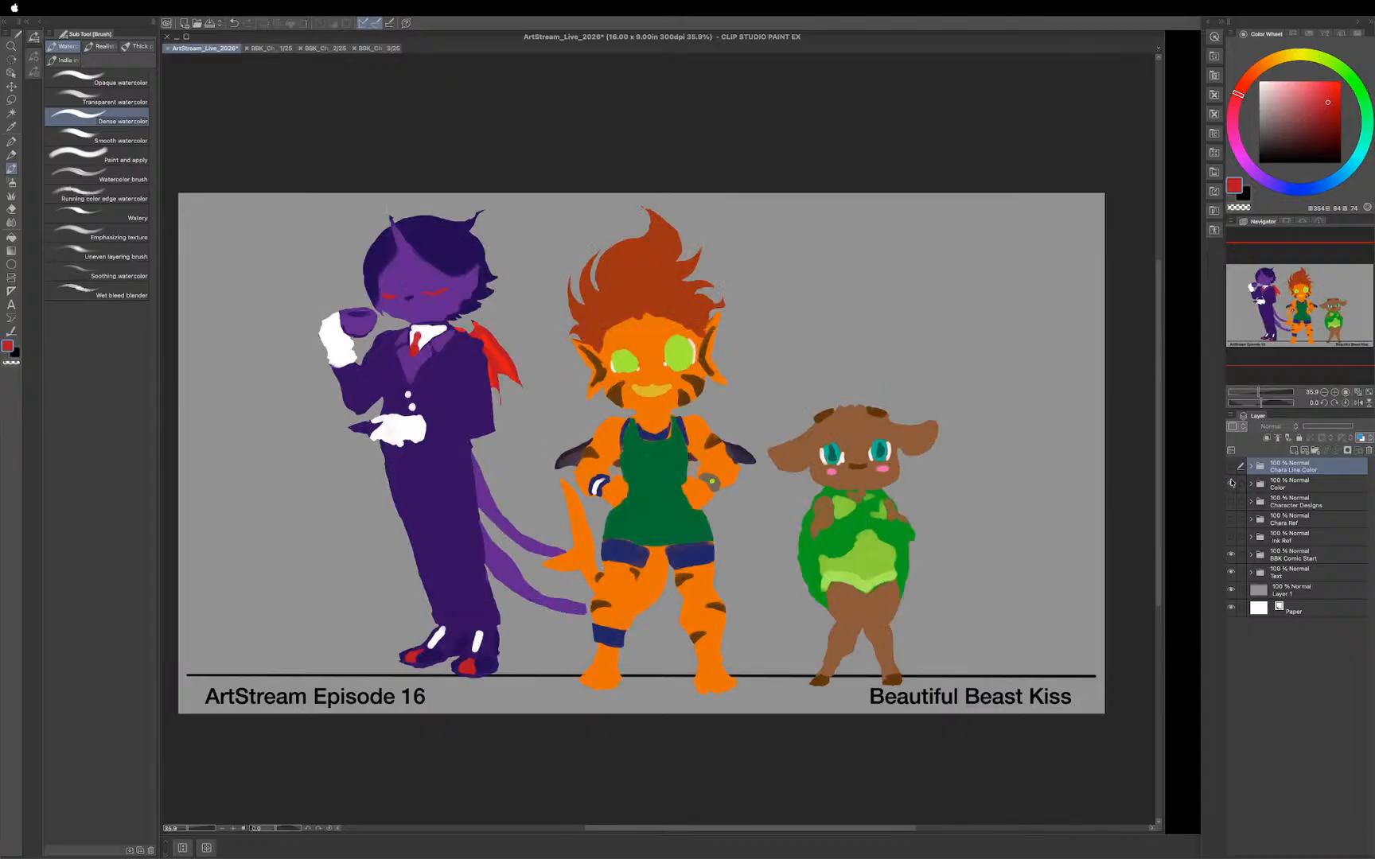
{"action": "left_click", "coordinate": [1250, 485]}
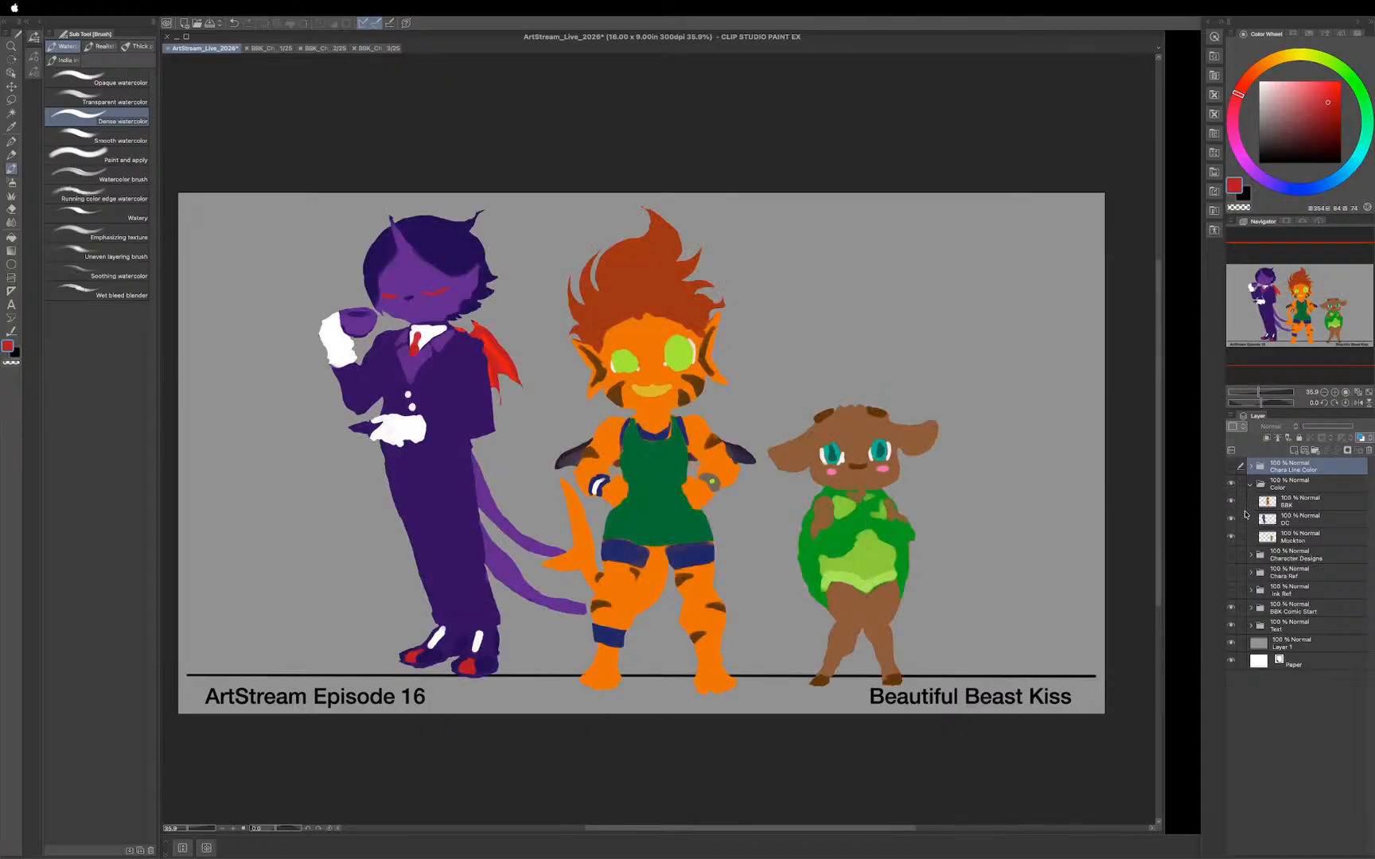
{"action": "left_click", "coordinate": [1250, 468]}
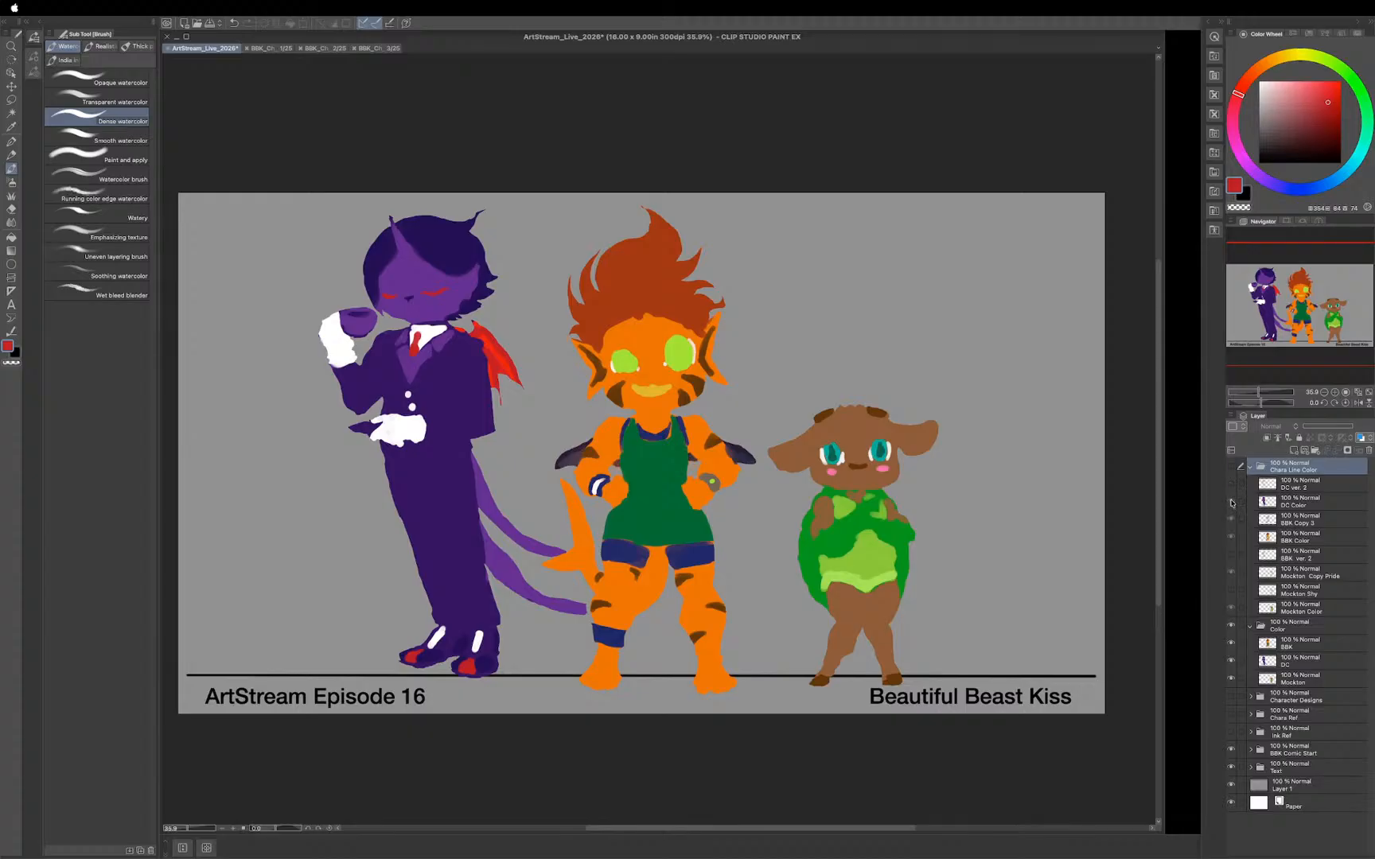
{"action": "left_click", "coordinate": [1249, 468]}
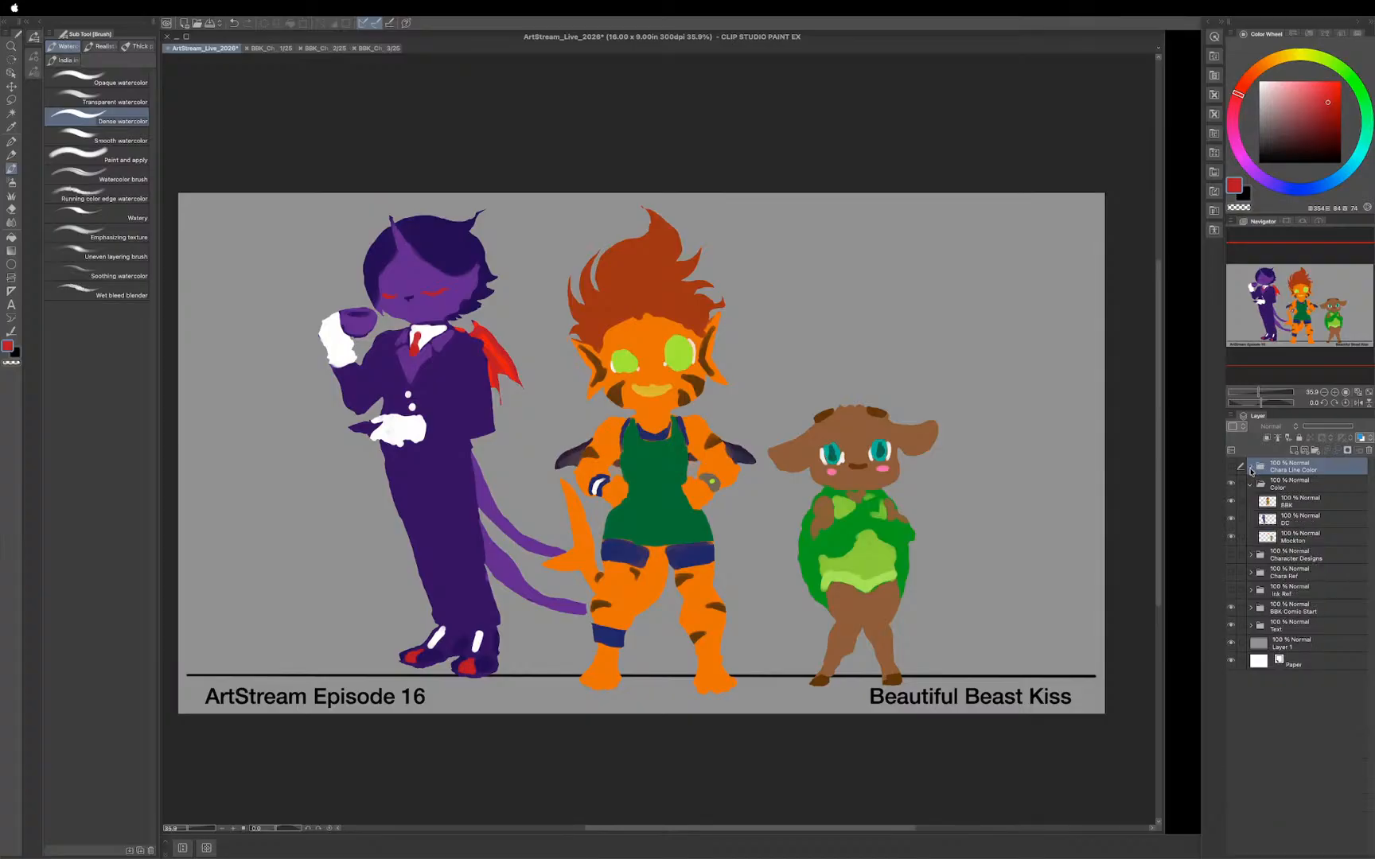
{"action": "left_click", "coordinate": [1249, 468]}
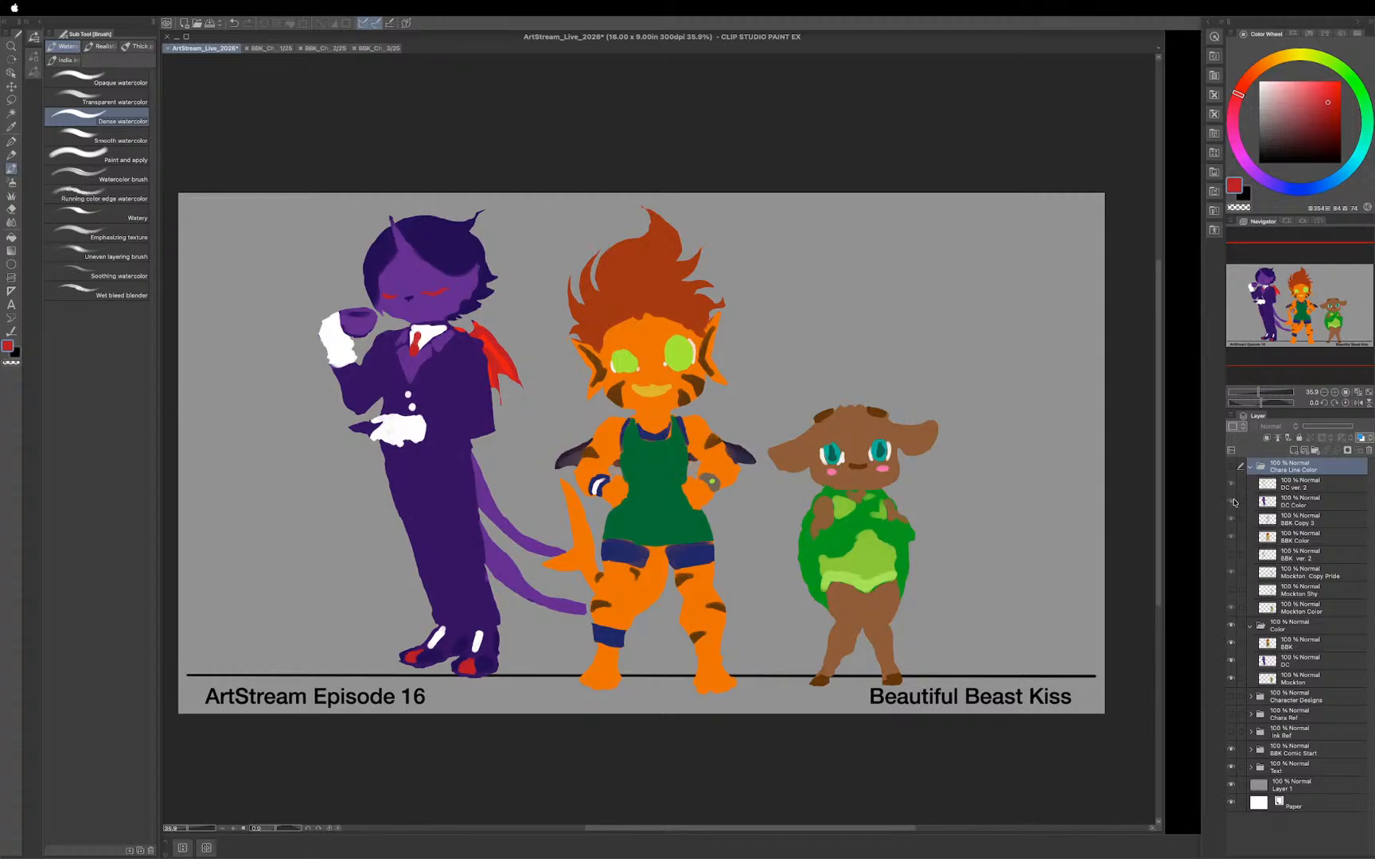
Step: Switch back to the Chara Line Color folder, hide DC Color, BBK Color, Mockton Copy Pride and Mockton Color, and show Mockton Shy
{"action": "left_click", "coordinate": [1231, 628]}
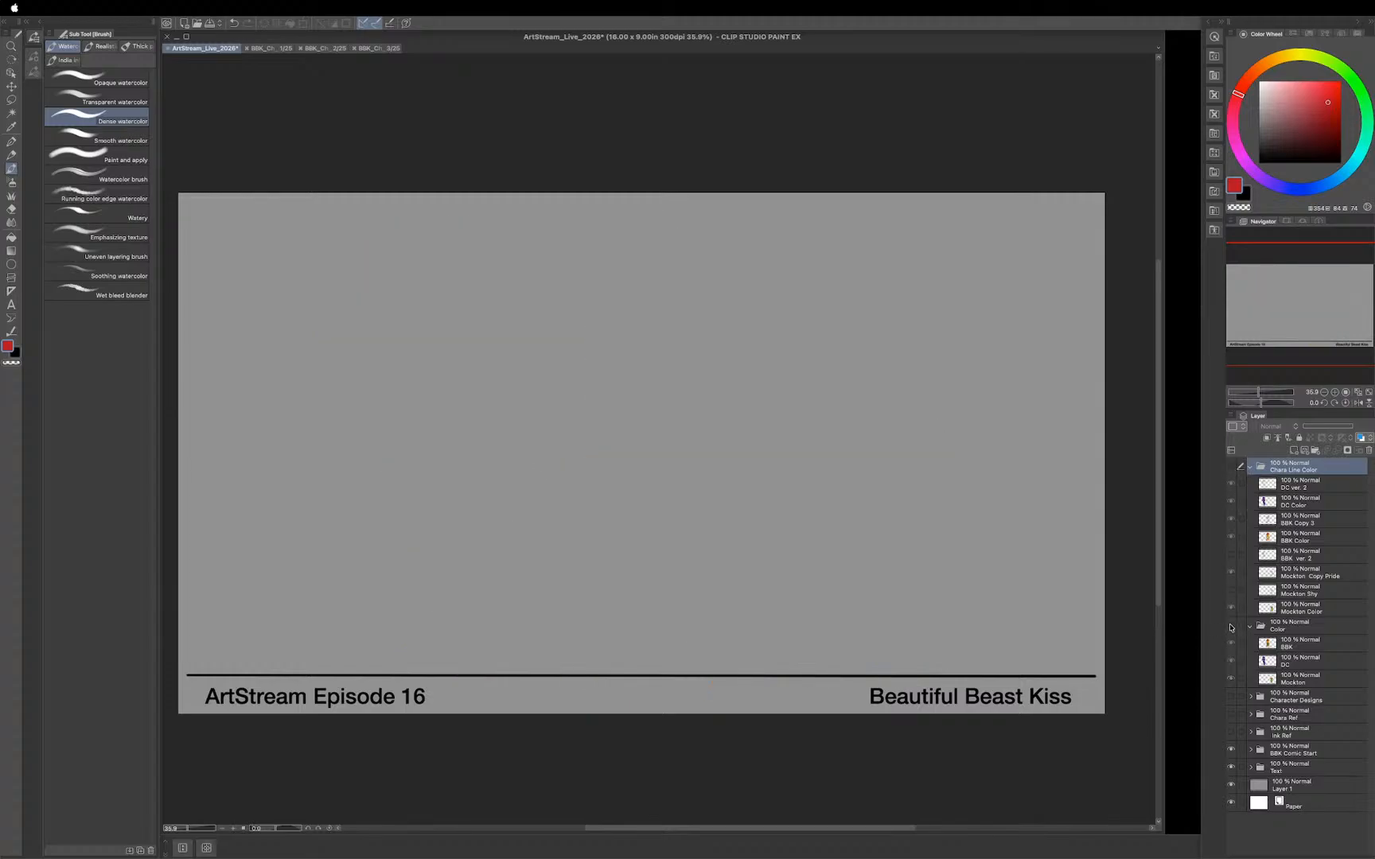
{"action": "left_click", "coordinate": [1230, 468]}
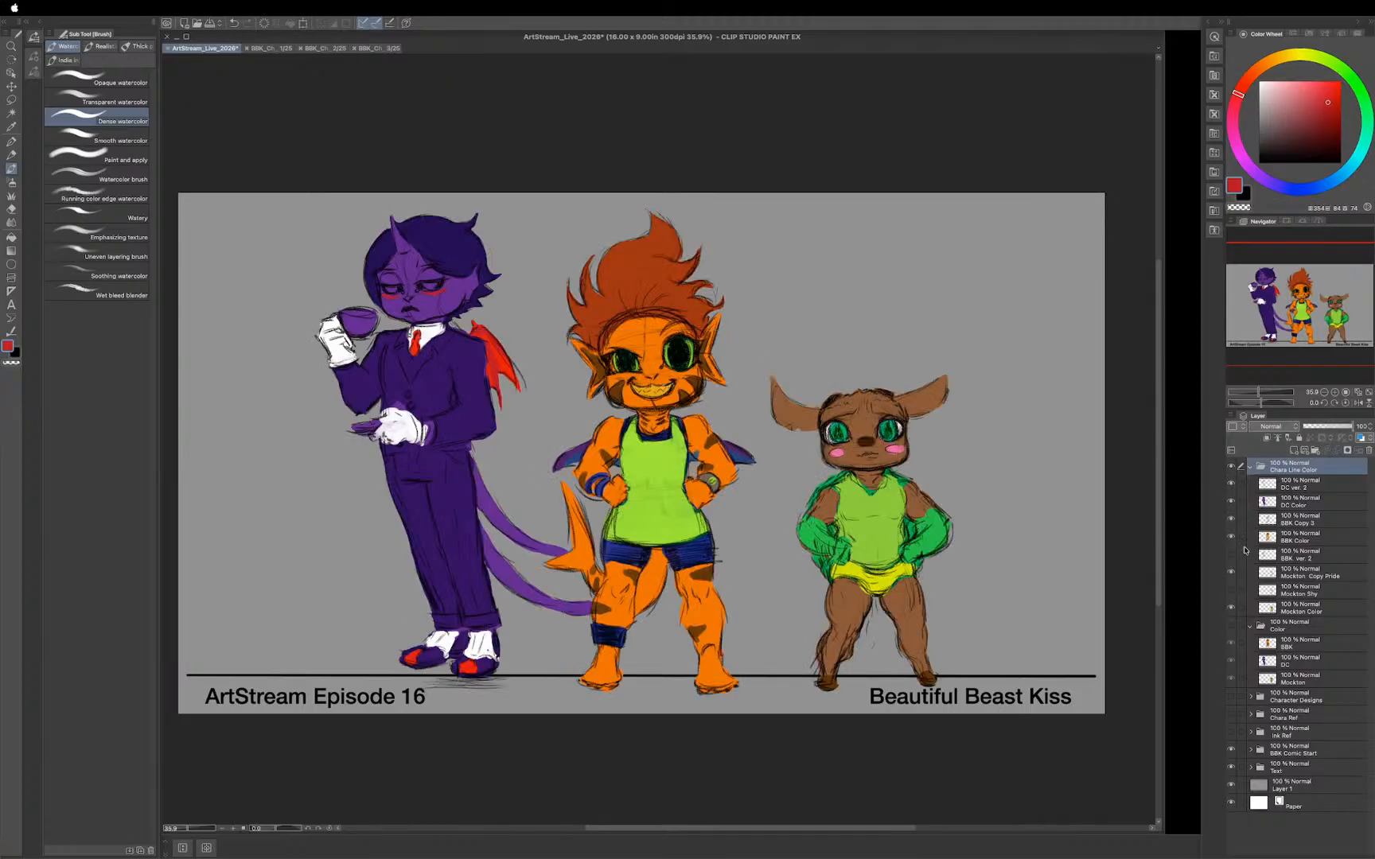
{"action": "left_click", "coordinate": [1231, 500]}
{"action": "left_click", "coordinate": [1231, 537]}
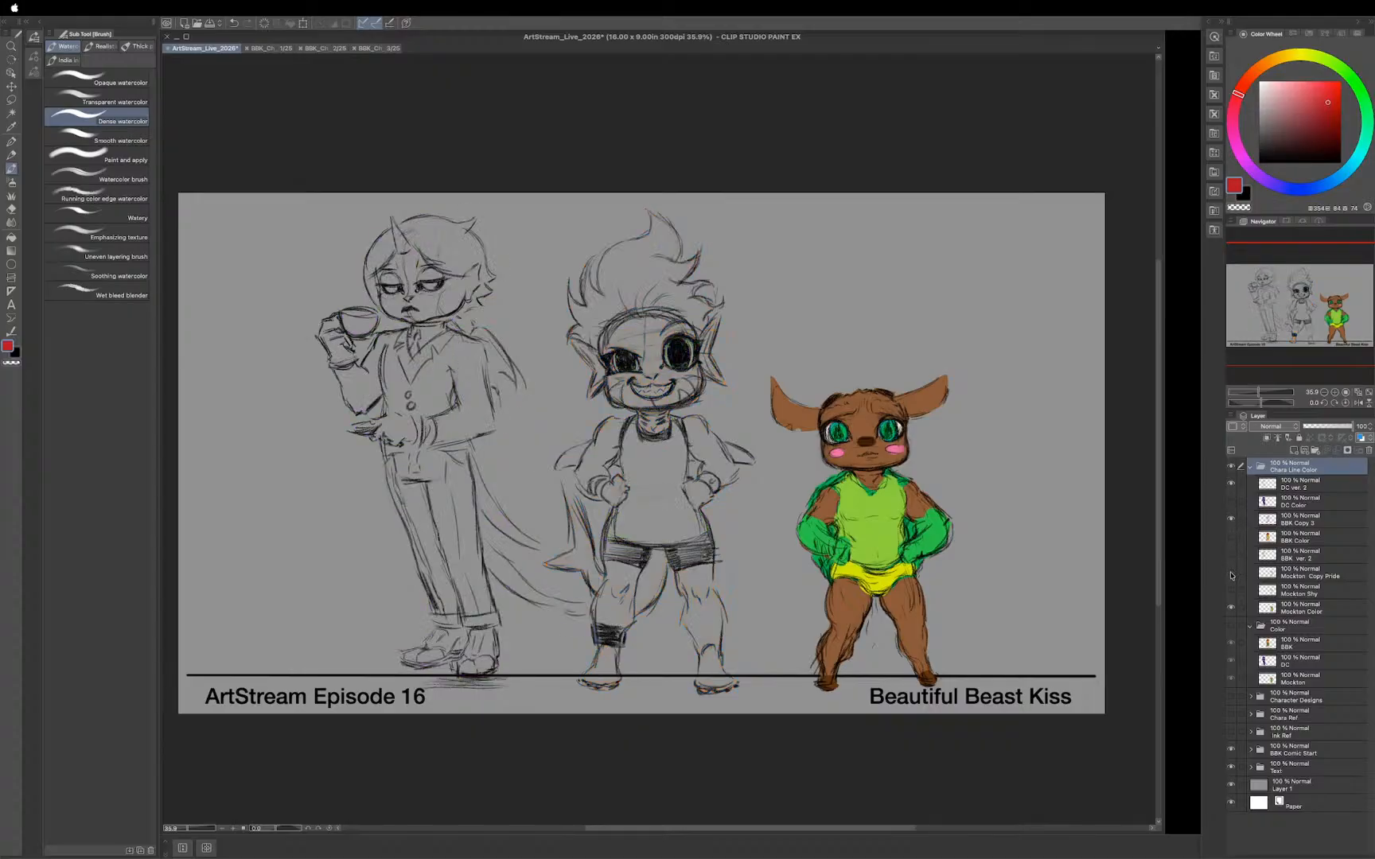
{"action": "left_click", "coordinate": [1231, 572]}
{"action": "left_click", "coordinate": [1231, 607]}
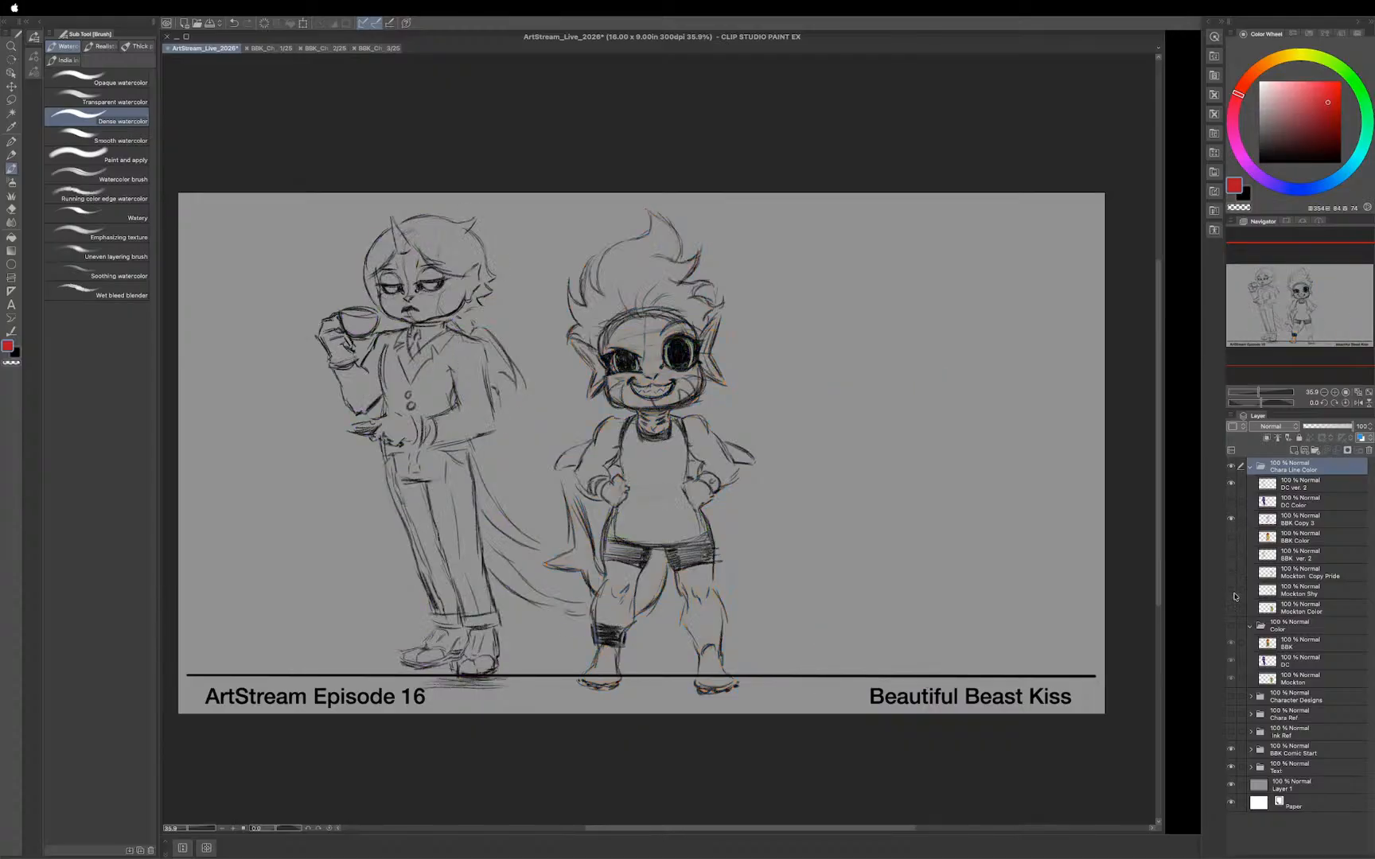
{"action": "left_click", "coordinate": [1230, 590]}
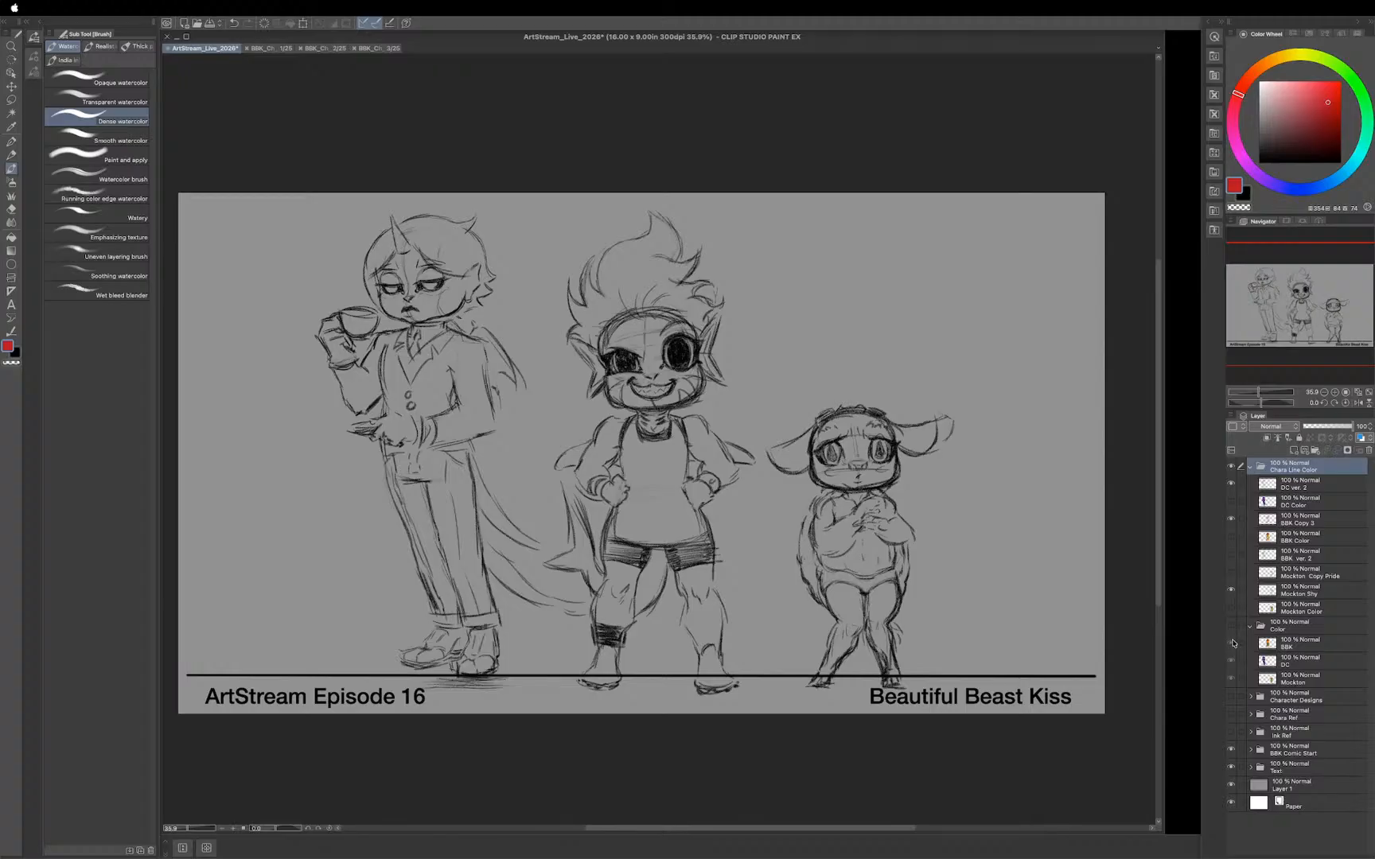
Step: Compare the three line sketches with and without the Color folder's flats, leaving that folder hidden
{"action": "left_click", "coordinate": [1231, 626]}
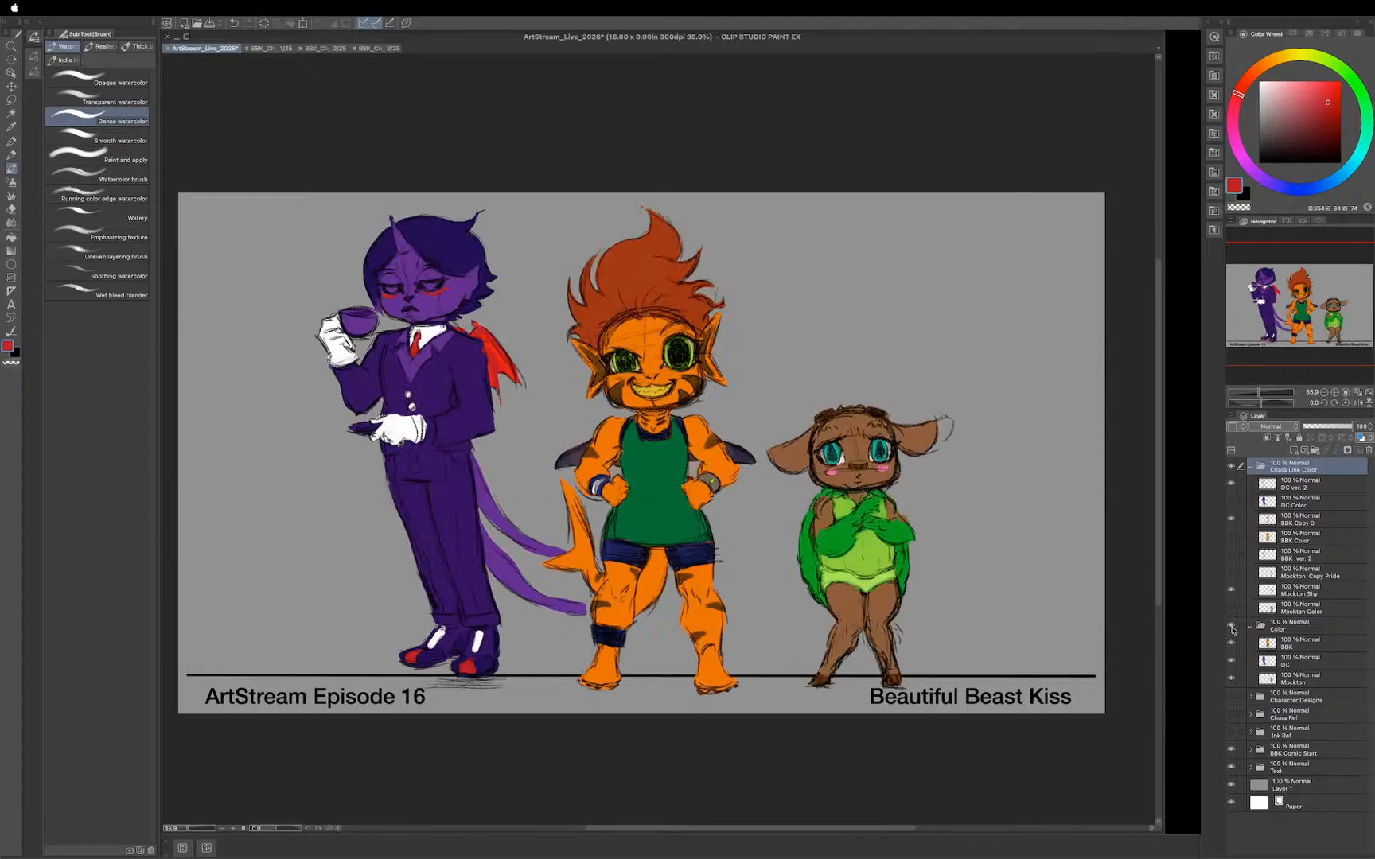
{"action": "left_click", "coordinate": [1231, 626]}
{"action": "left_click", "coordinate": [1231, 626]}
{"action": "left_click", "coordinate": [1231, 628]}
{"action": "left_click", "coordinate": [1231, 628]}
{"action": "left_click", "coordinate": [1230, 627]}
{"action": "left_click", "coordinate": [1231, 626]}
{"action": "left_click", "coordinate": [1231, 626]}
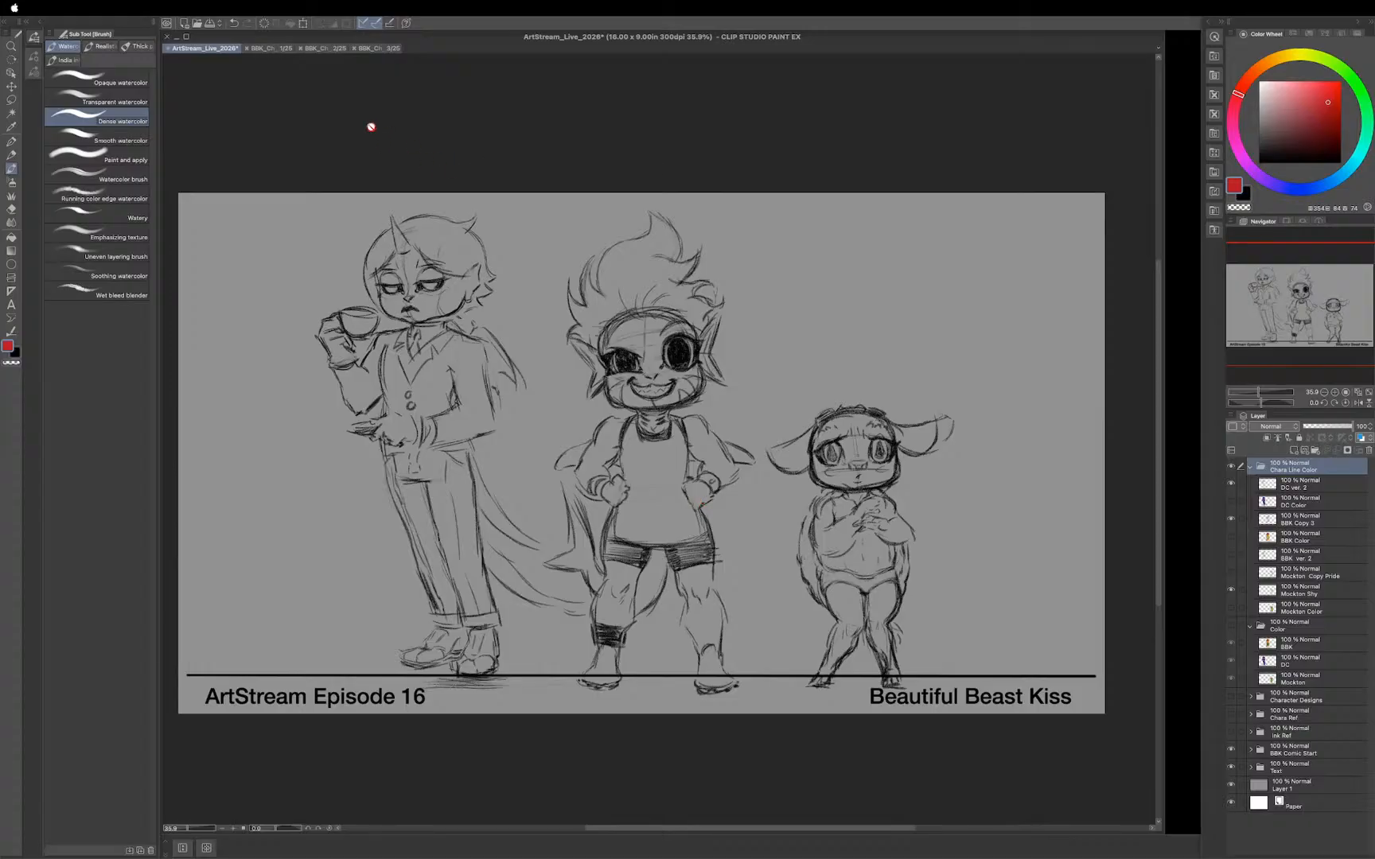
Step: Review pages 1, 2 and 3 of the BBK_Ch_04_Comic, and return to the ArtStream canvas
{"action": "left_click", "coordinate": [268, 49]}
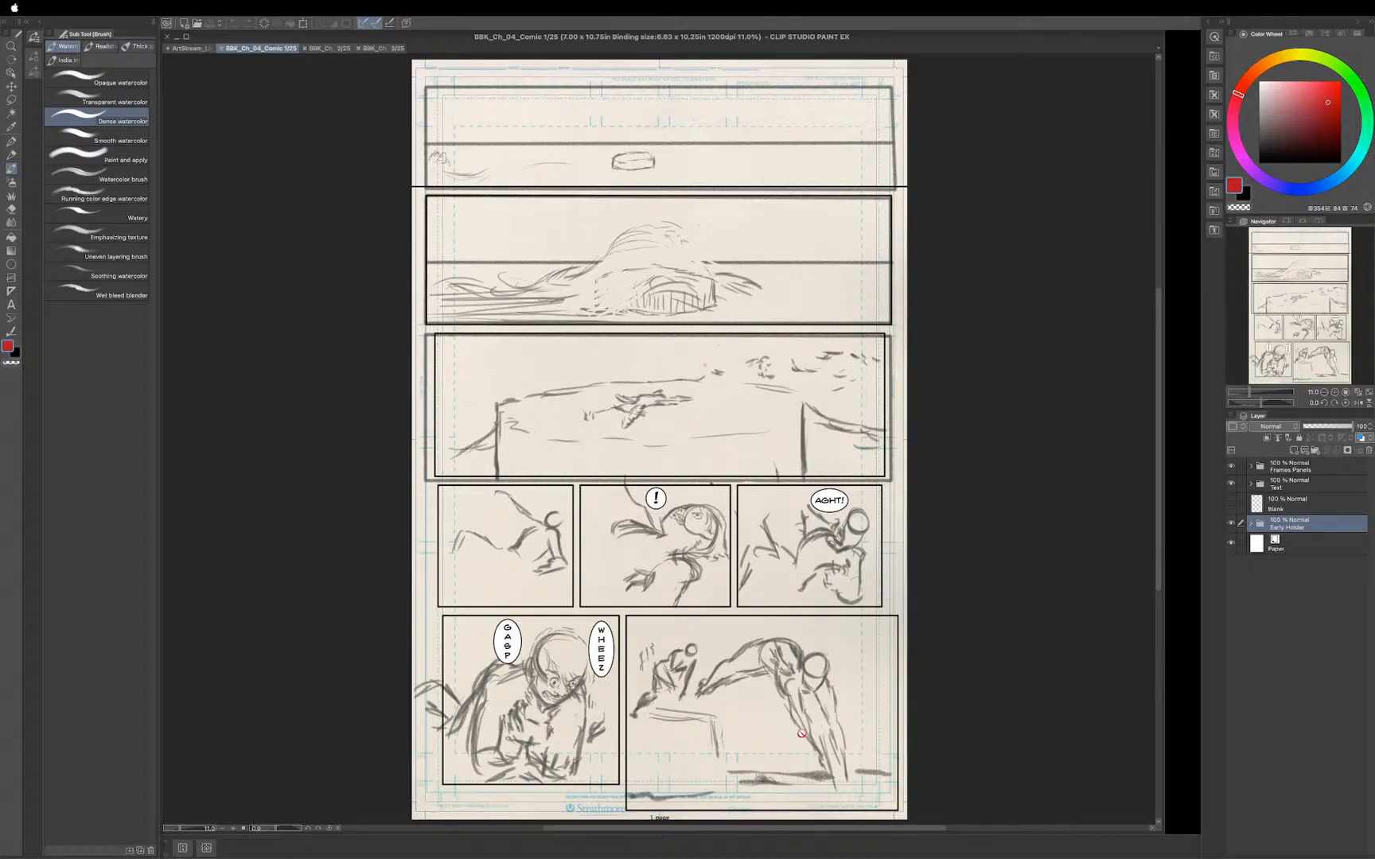
{"action": "left_click", "coordinate": [330, 49]}
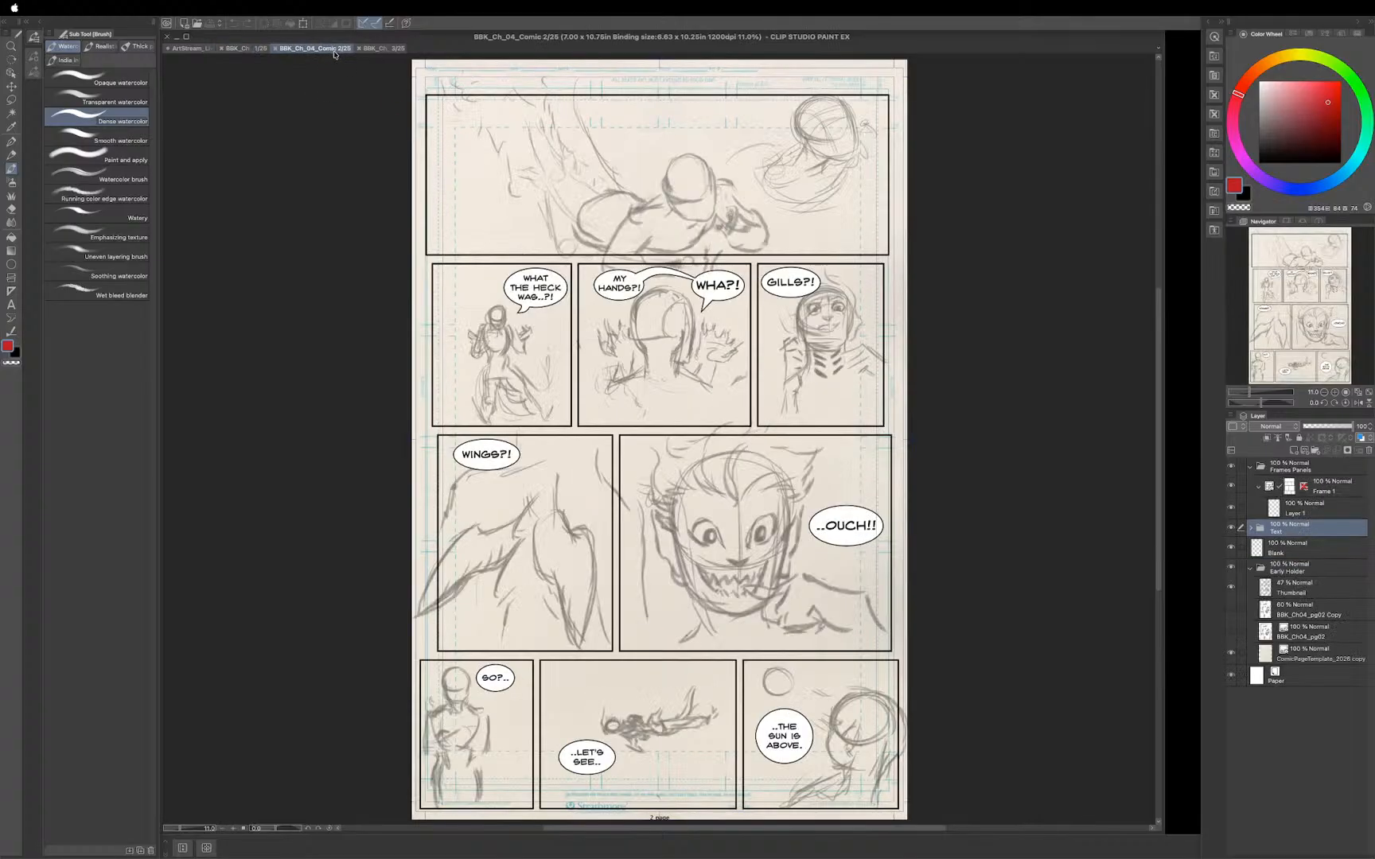
{"action": "left_click", "coordinate": [378, 49]}
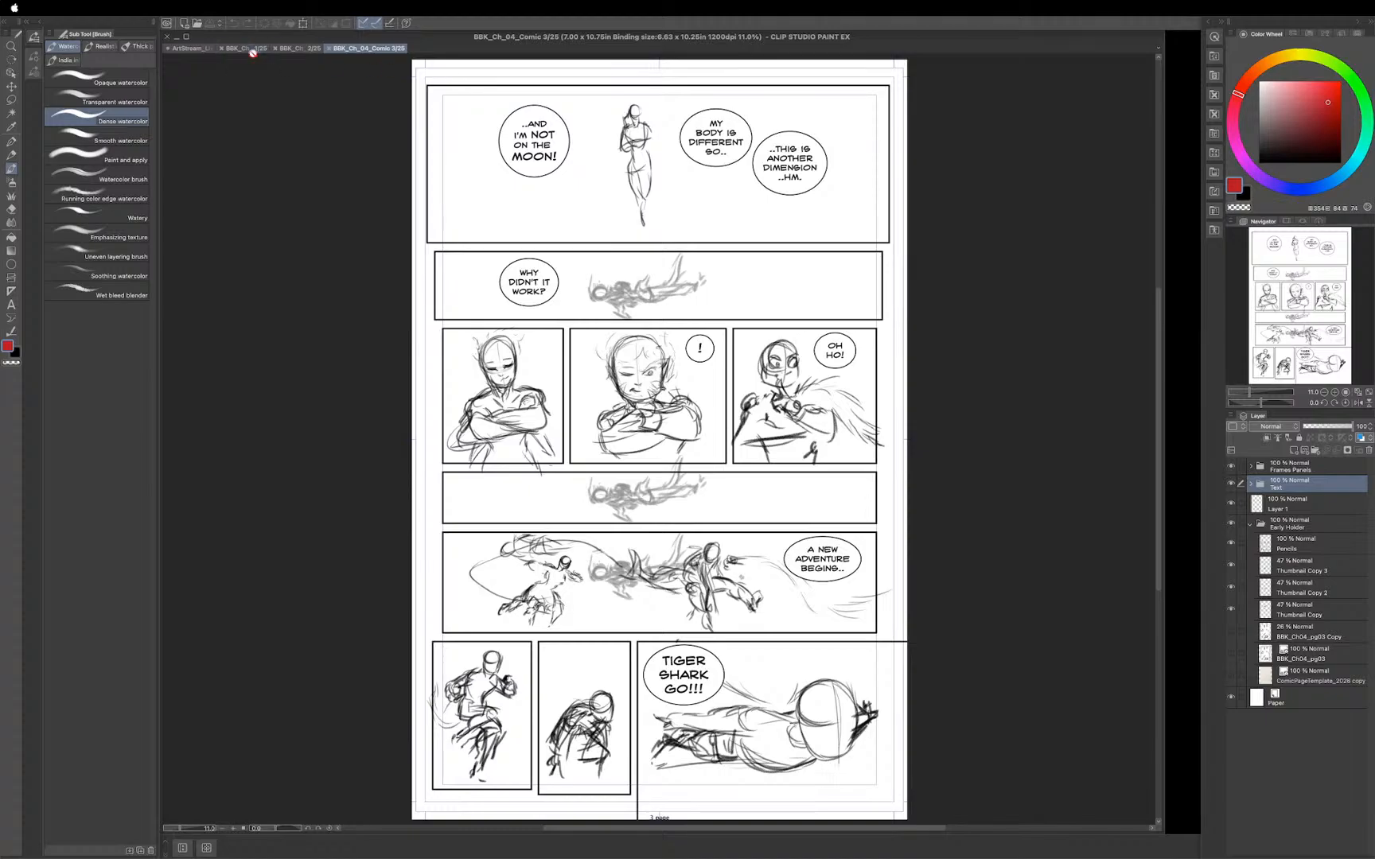
{"action": "left_click", "coordinate": [303, 53]}
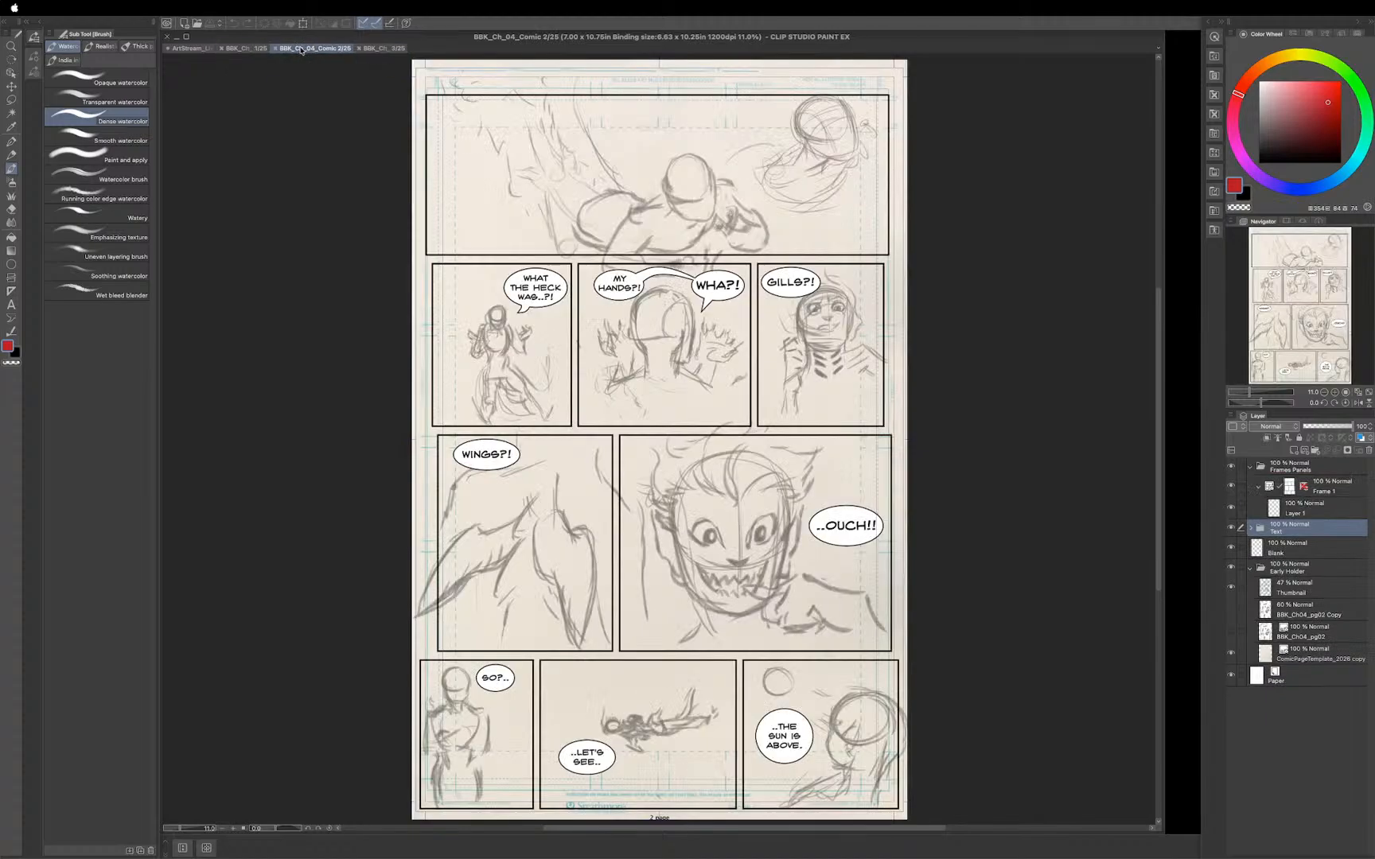
{"action": "left_click", "coordinate": [251, 50]}
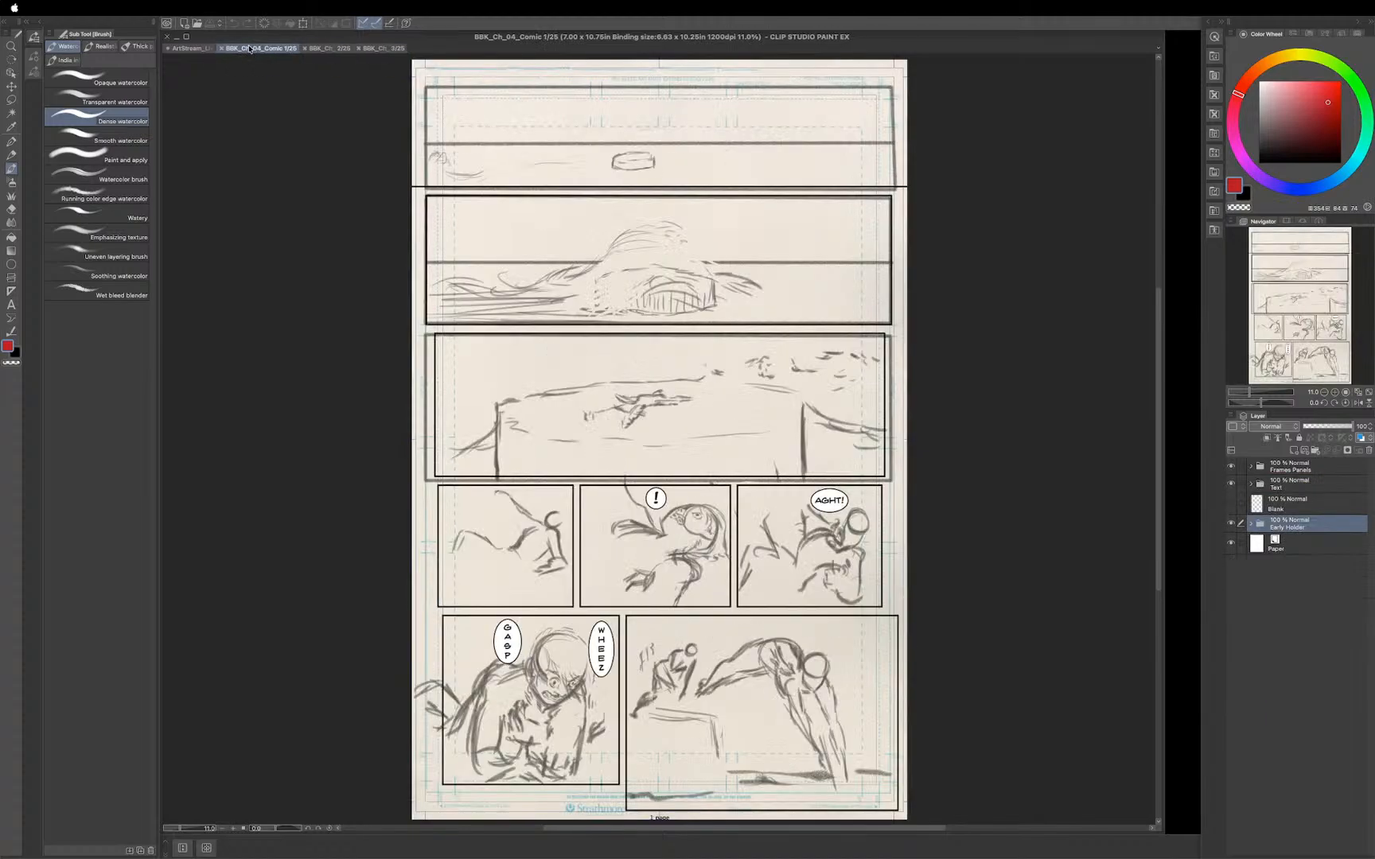
{"action": "left_click", "coordinate": [186, 48]}
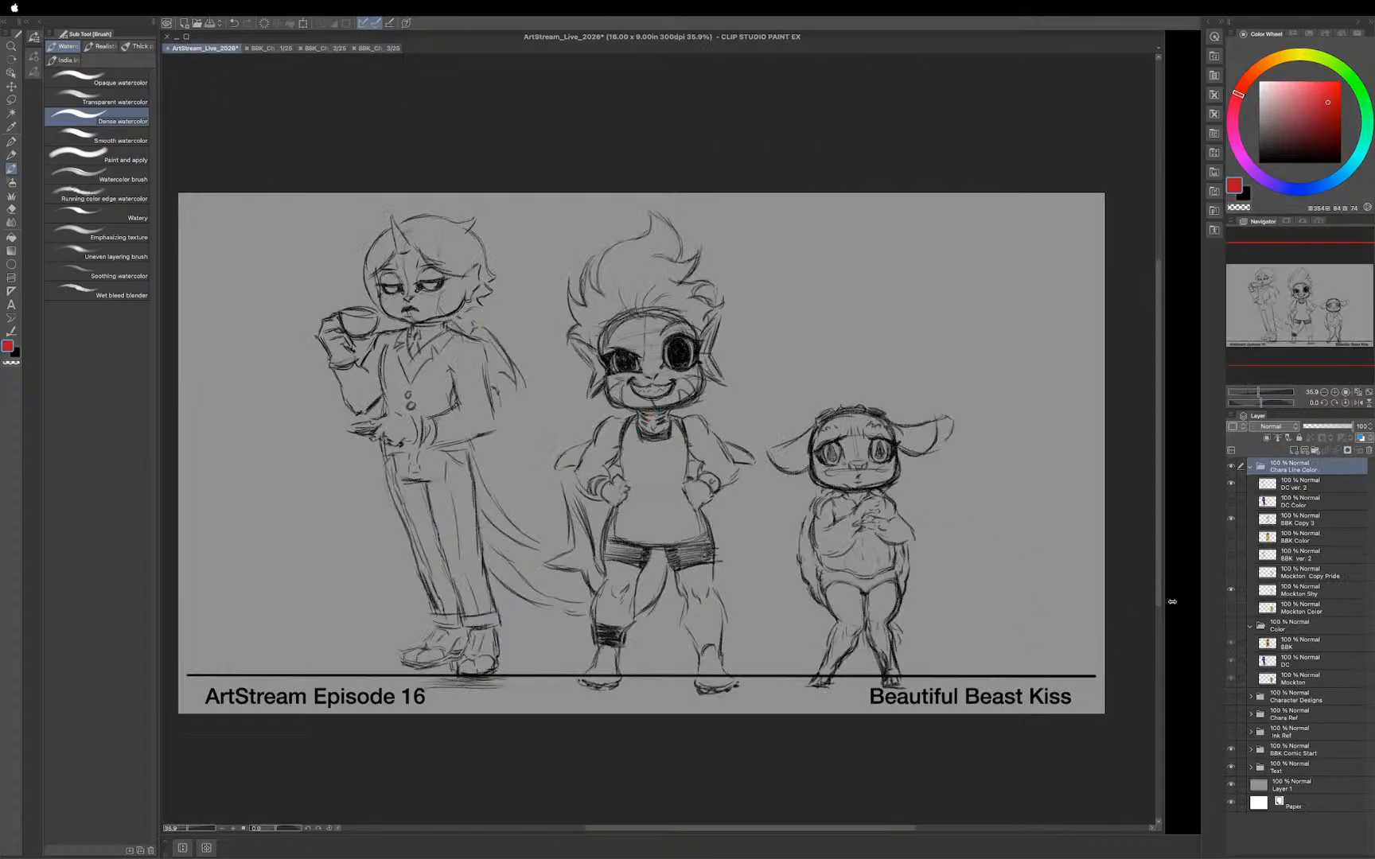
Step: Collapse the Chara Line Color and Color folders and check the lineup with the Color folder temporarily shown
{"action": "left_click", "coordinate": [1251, 470]}
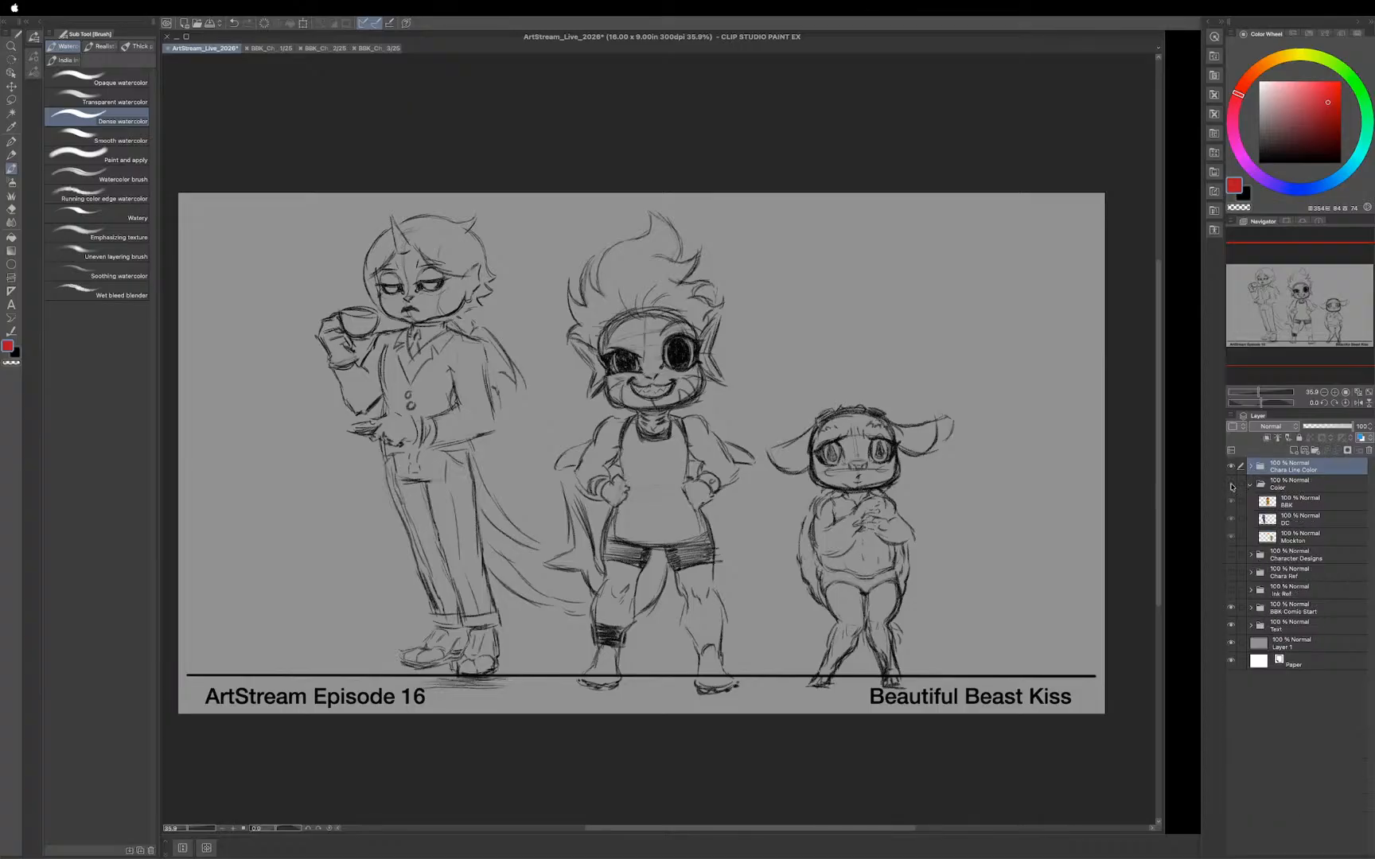
{"action": "left_click", "coordinate": [1250, 485]}
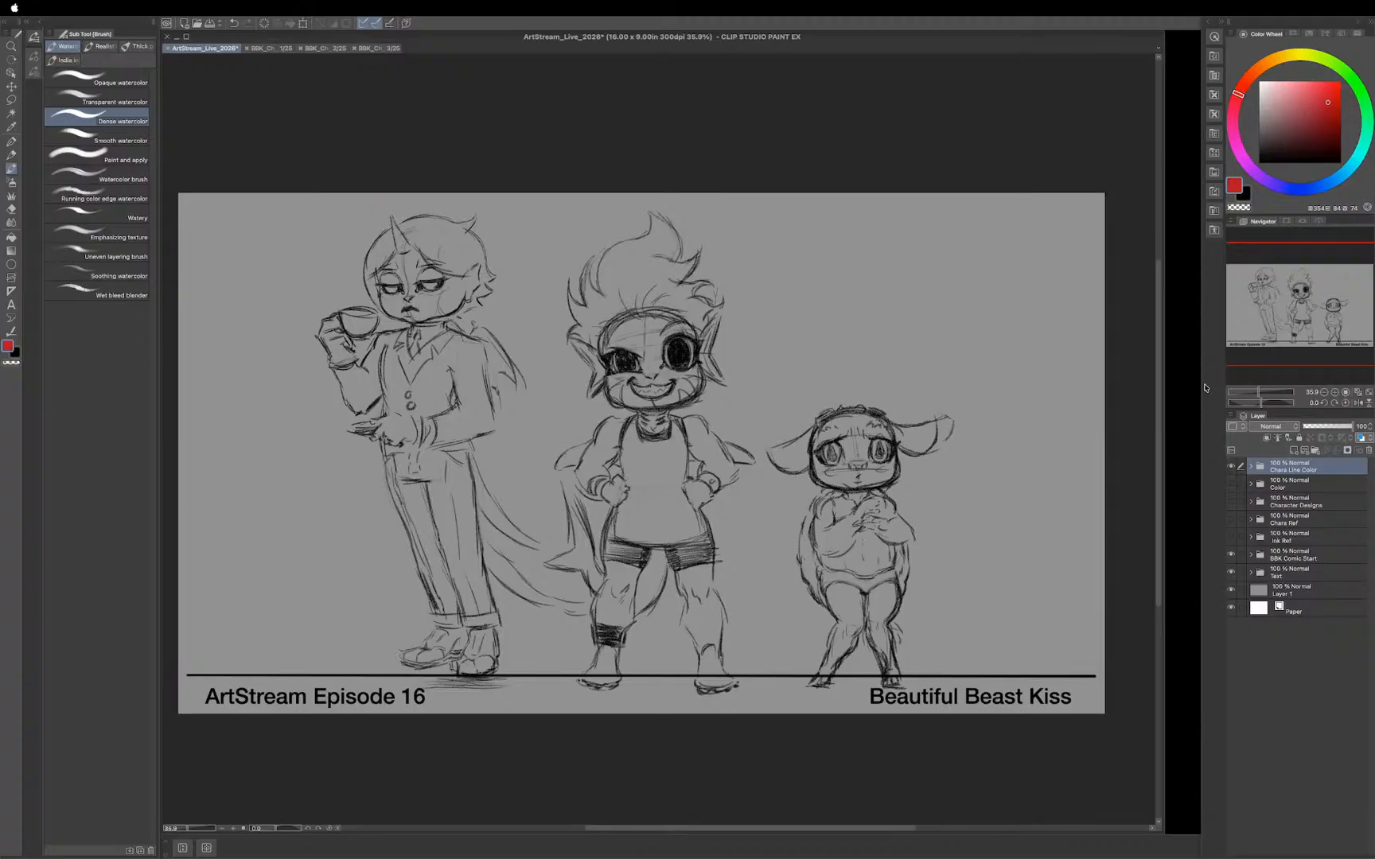
{"action": "left_click", "coordinate": [1231, 484]}
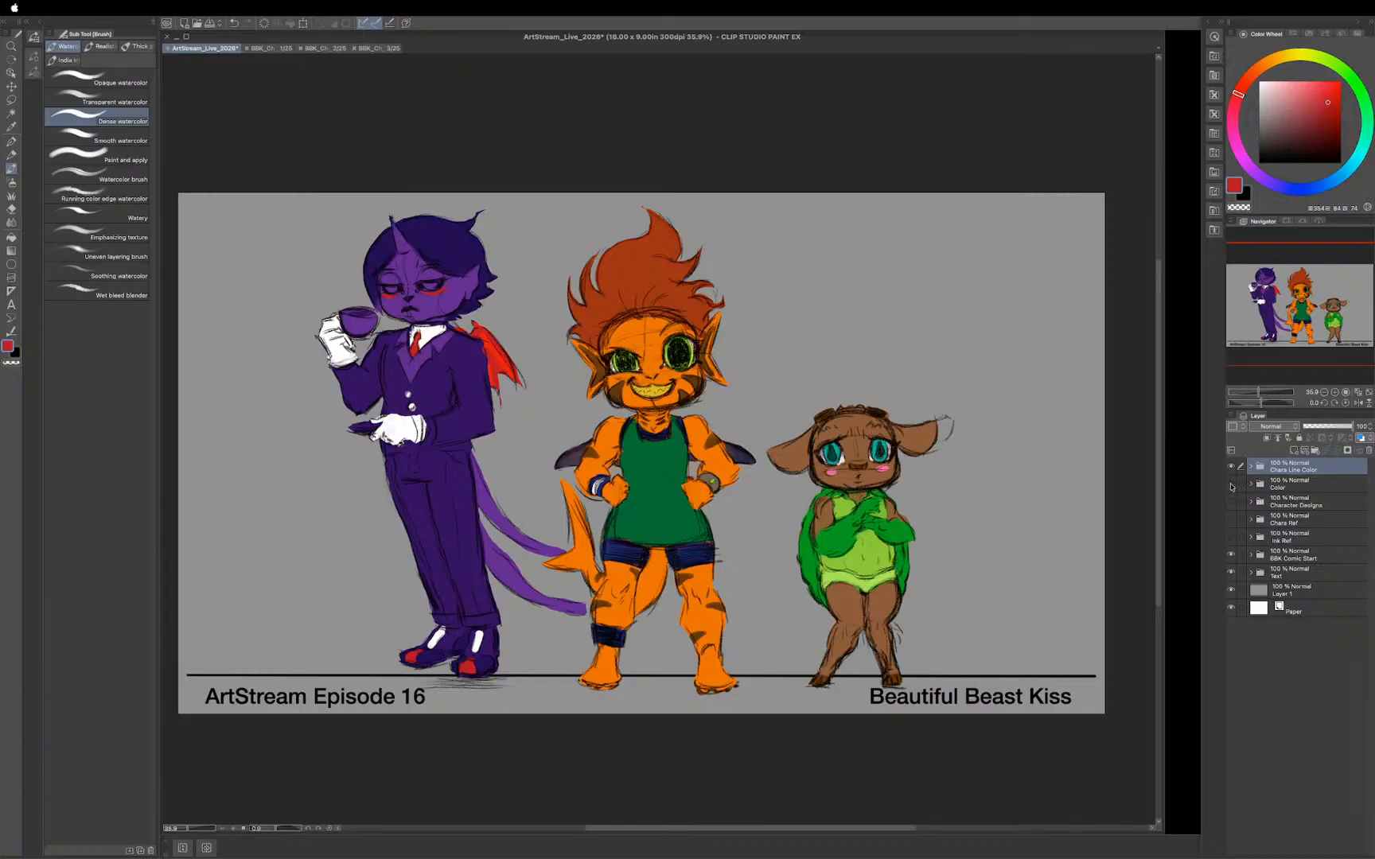
{"action": "left_click", "coordinate": [1231, 484]}
Step: In the Chara Line Color folder, show DC Color, BBK Color, Mockton Copy Pride and Mockton Color, and hide Mockton Shy
{"action": "left_click", "coordinate": [1249, 469]}
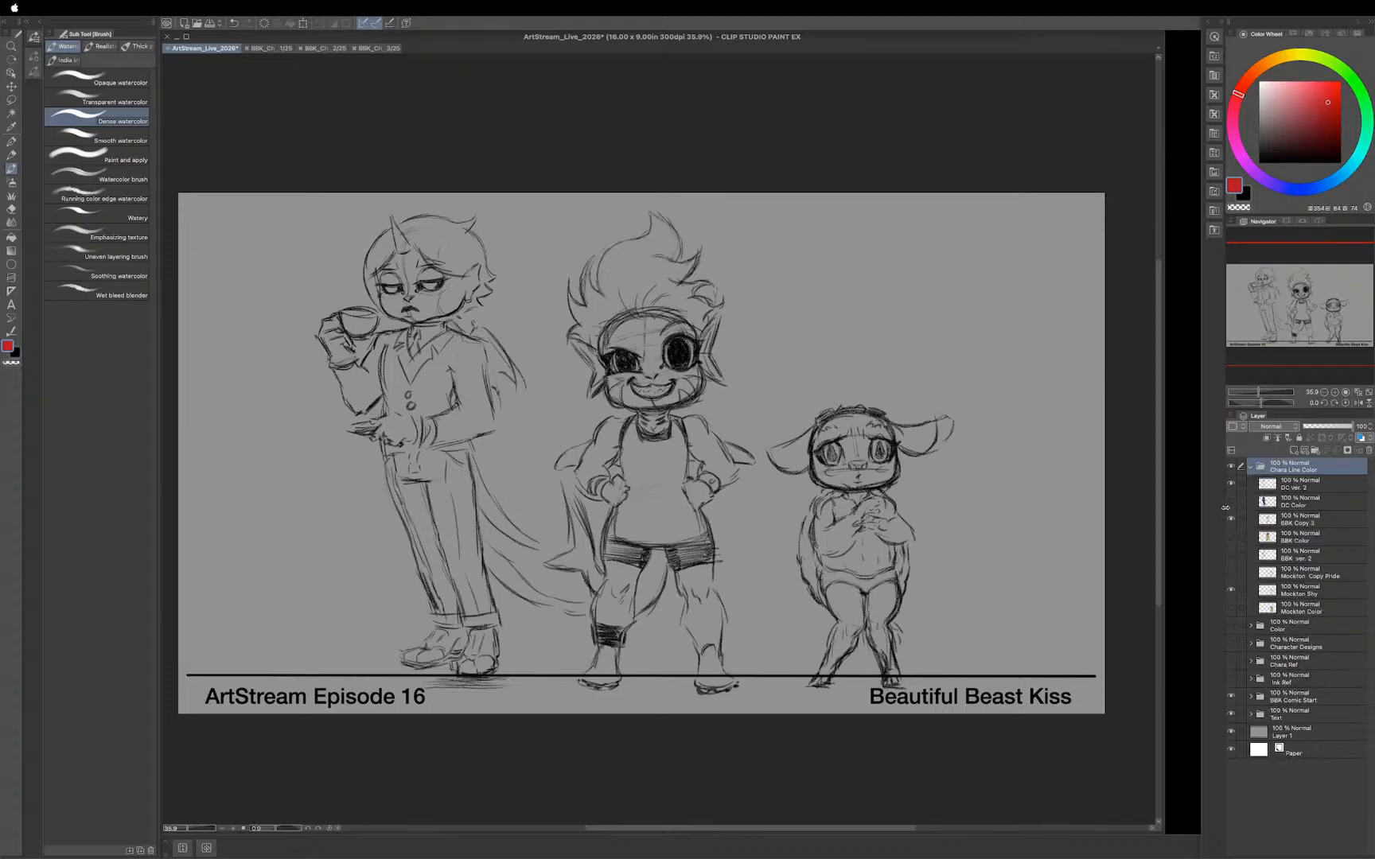
{"action": "left_click", "coordinate": [1231, 502]}
{"action": "left_click", "coordinate": [1230, 537]}
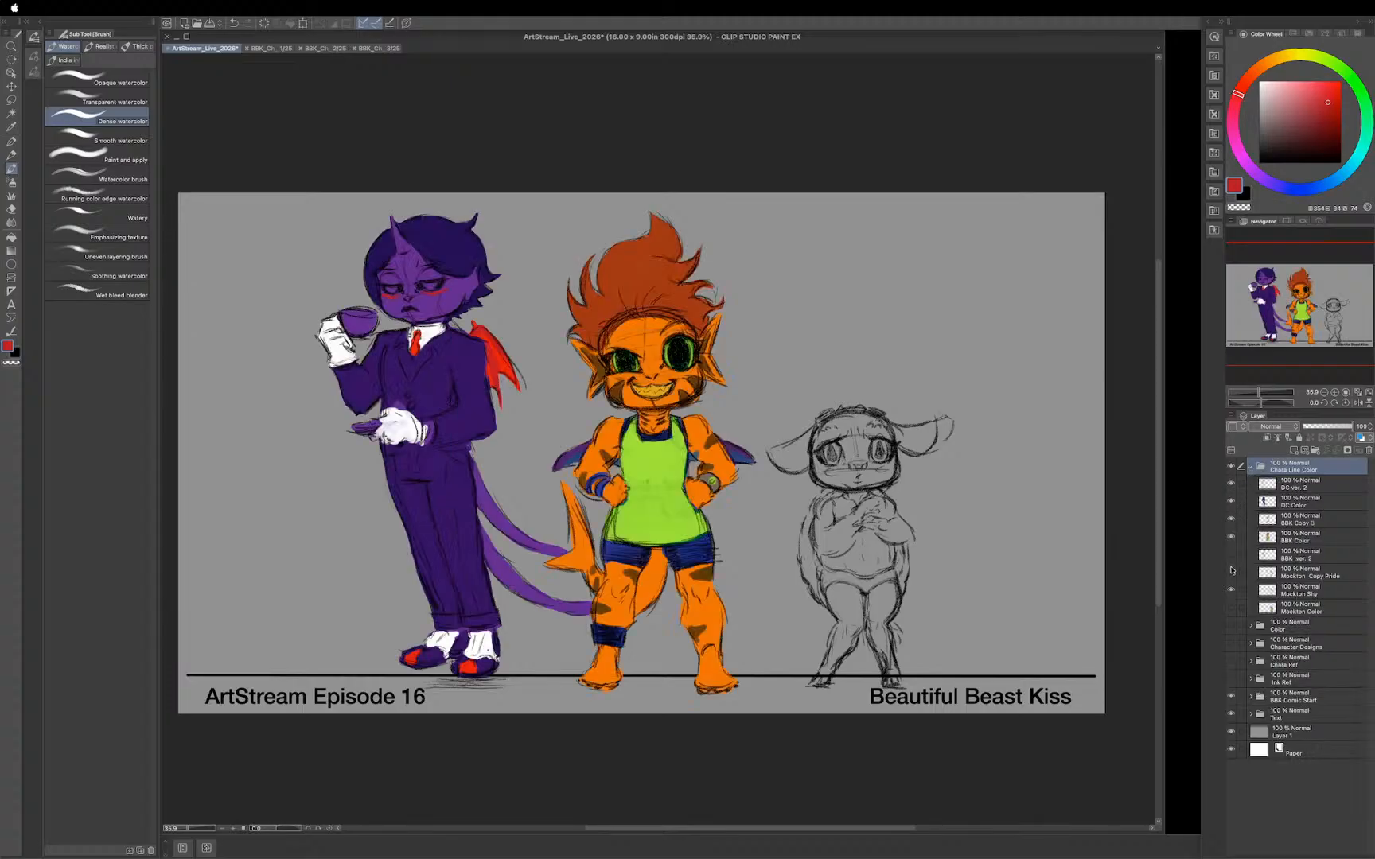
{"action": "left_click", "coordinate": [1232, 574]}
{"action": "left_click", "coordinate": [1232, 591]}
{"action": "left_click", "coordinate": [1231, 591]}
{"action": "left_click", "coordinate": [1231, 609]}
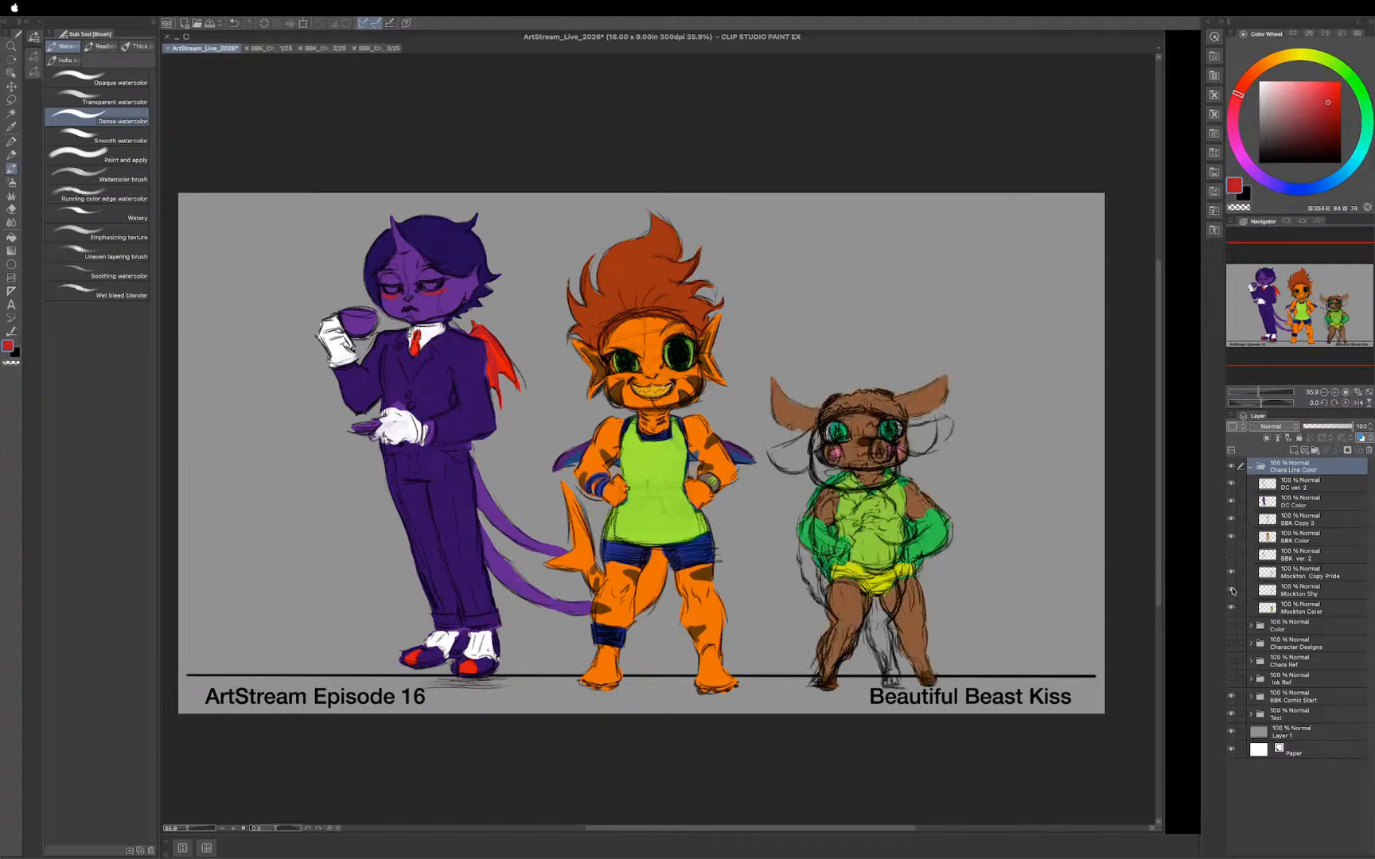
{"action": "left_click", "coordinate": [1229, 591]}
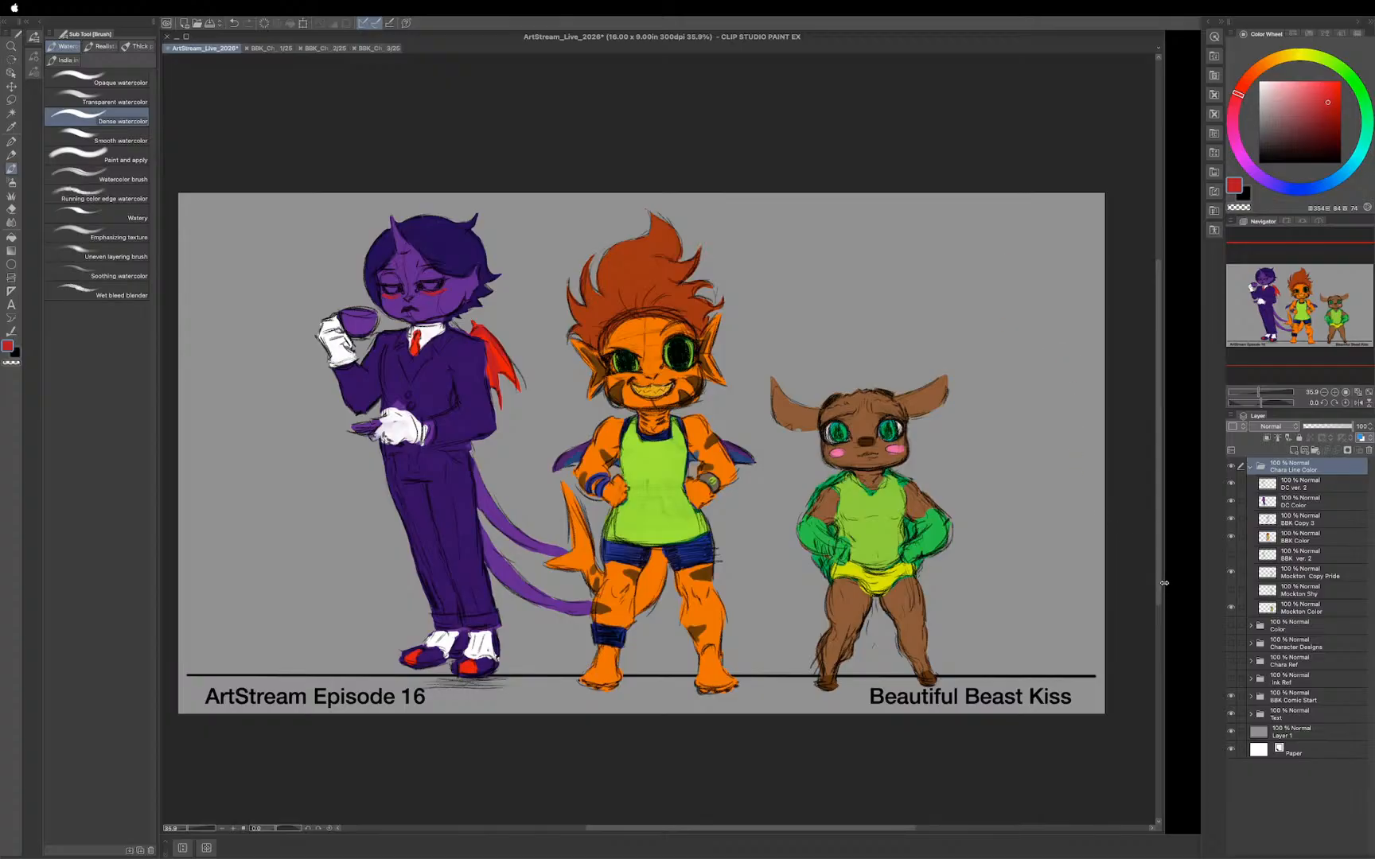
Step: Widen the canvas area and frame the whole colored lineup in it
{"action": "left_click_drag", "start_coordinate": [1164, 583], "coordinate": [1200, 564]}
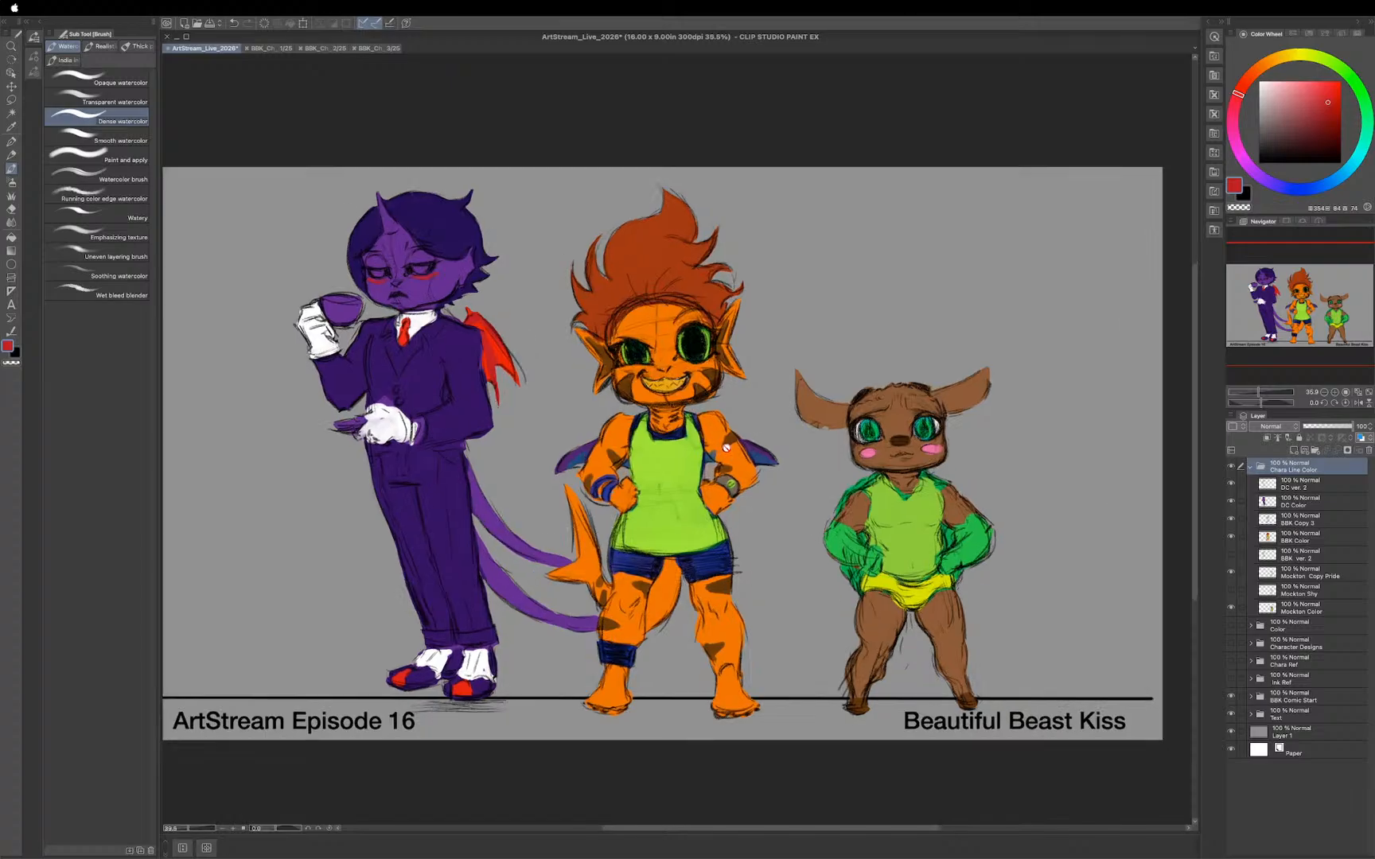
{"action": "scroll", "coordinate": [720, 441], "scroll_direction": "up", "scroll_amount": 2}
{"action": "left_click_drag", "start_coordinate": [715, 474], "coordinate": [744, 472]}
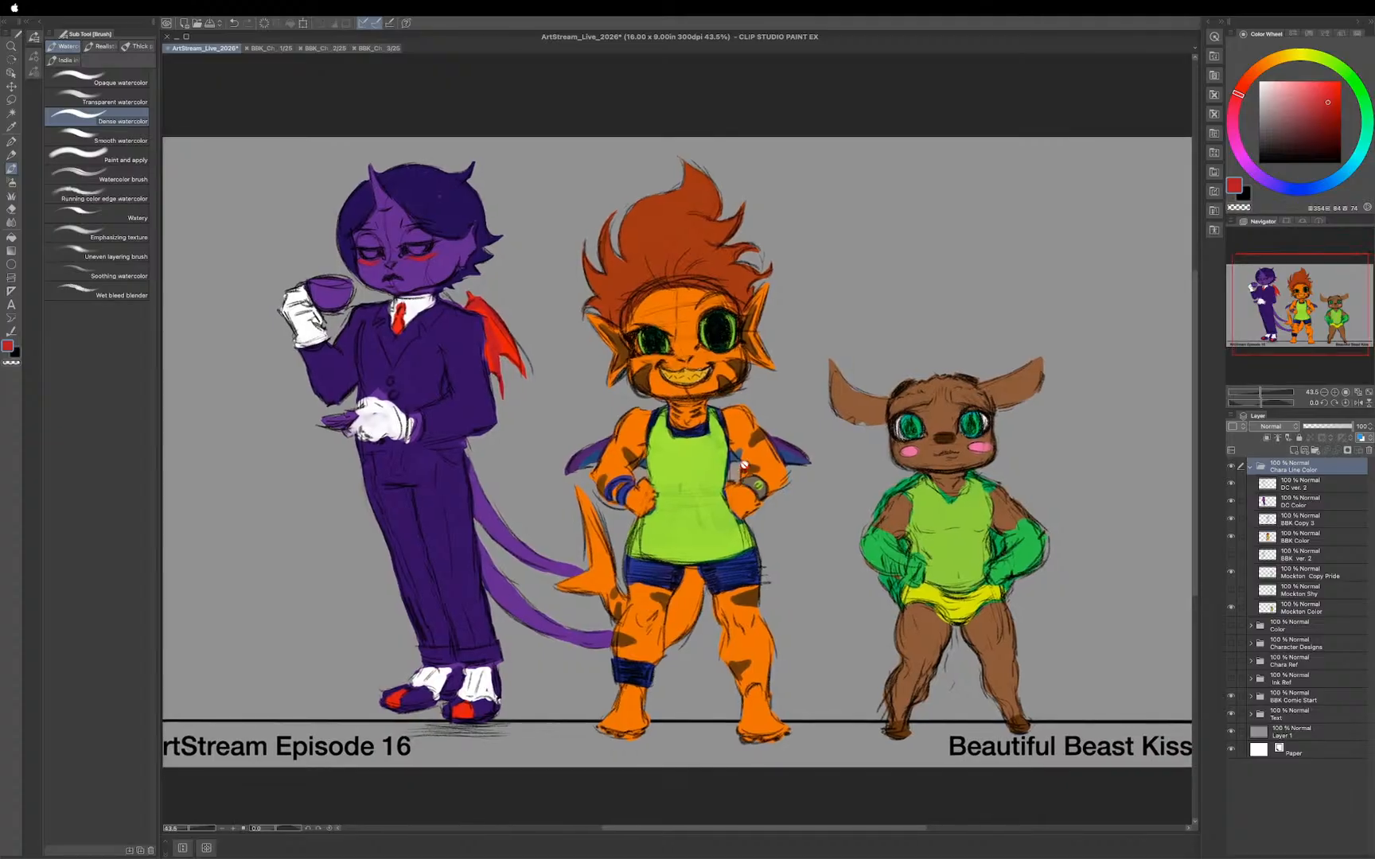
{"action": "scroll", "coordinate": [743, 469], "scroll_direction": "down", "scroll_amount": 1}
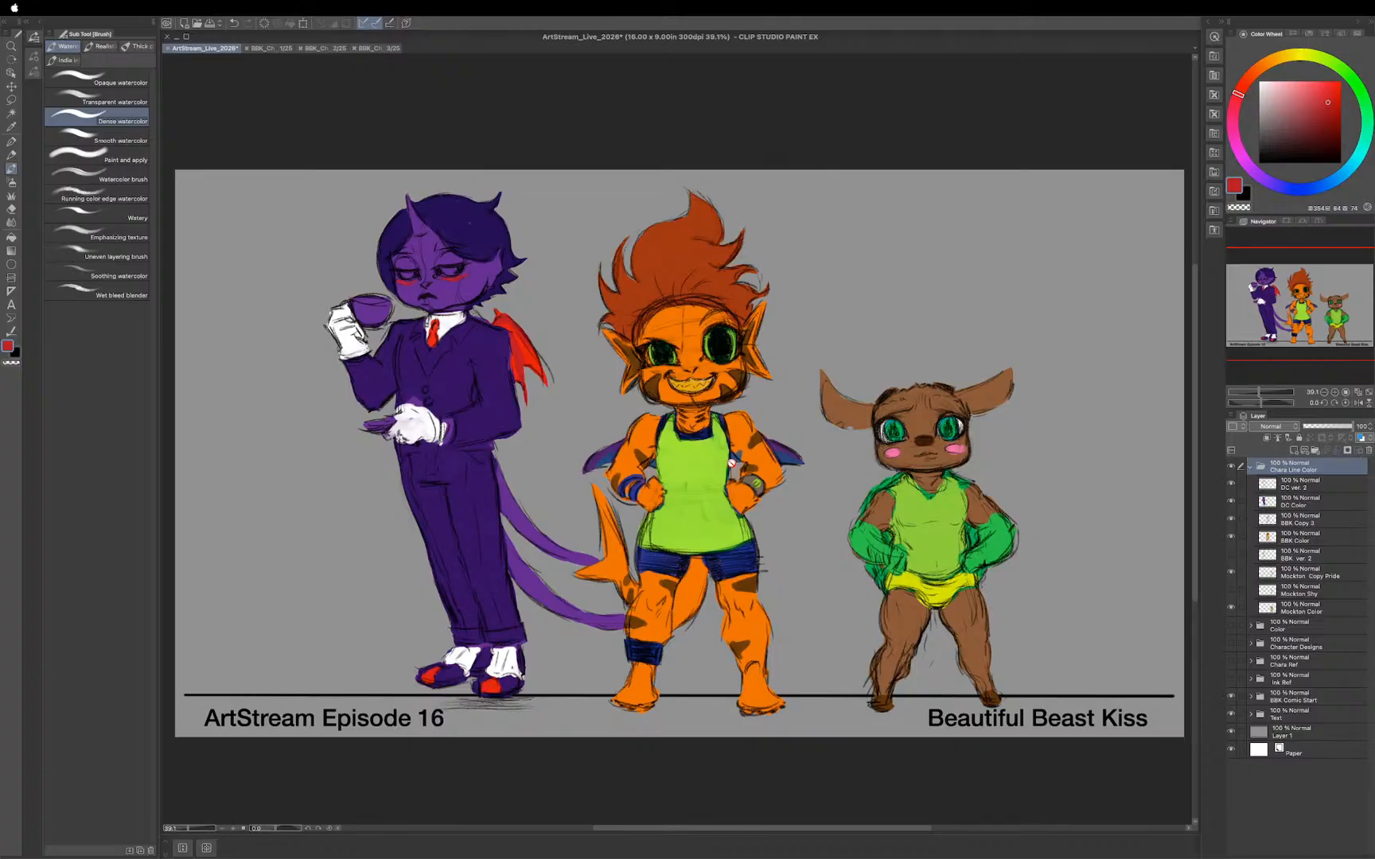
Step: In the Chara Line Color folder, hide DC Color, BBK Color and Mockton Color, and swap Mockton Copy Pride for Mockton Shy
{"action": "left_click", "coordinate": [1230, 501]}
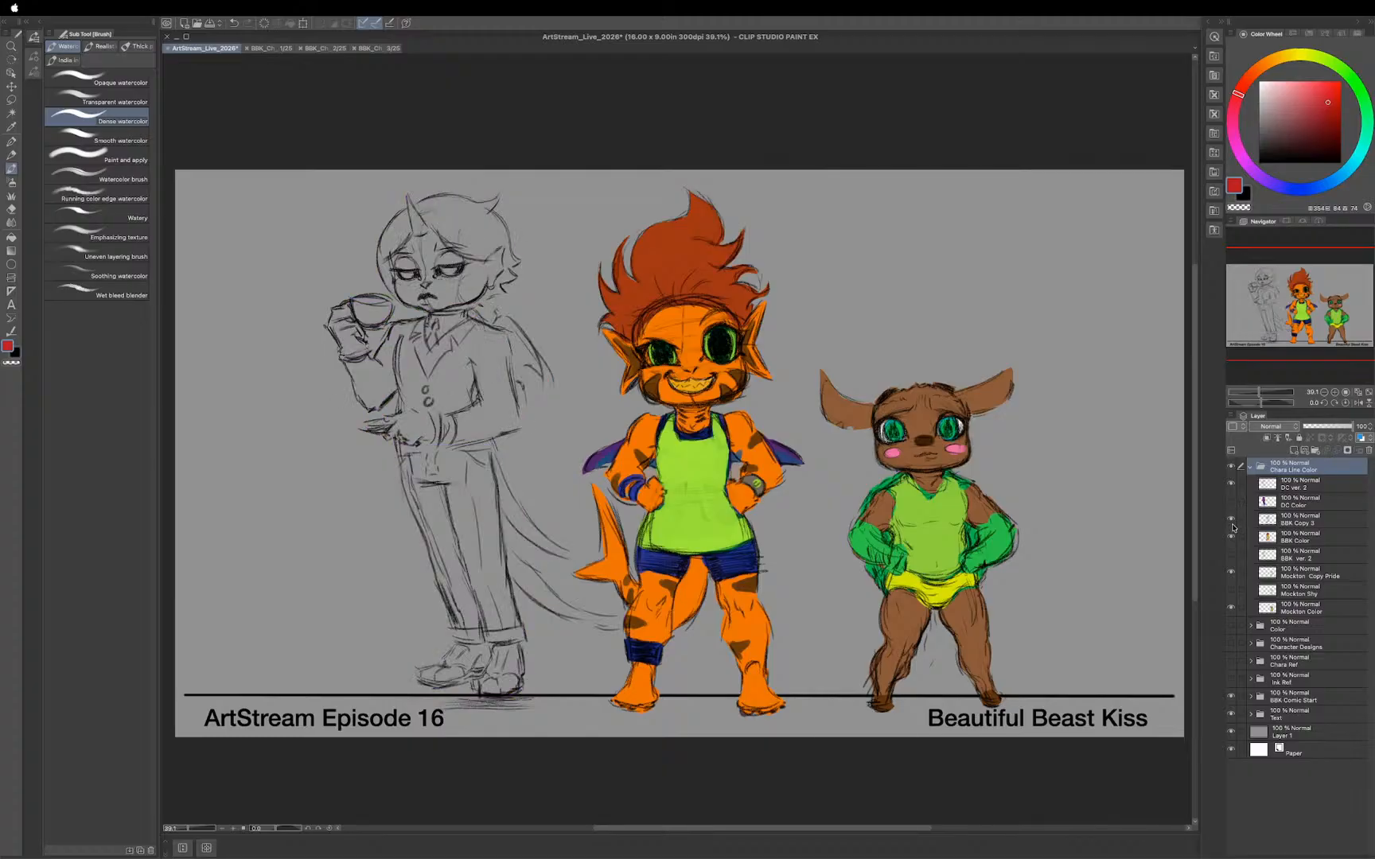
{"action": "left_click", "coordinate": [1231, 537]}
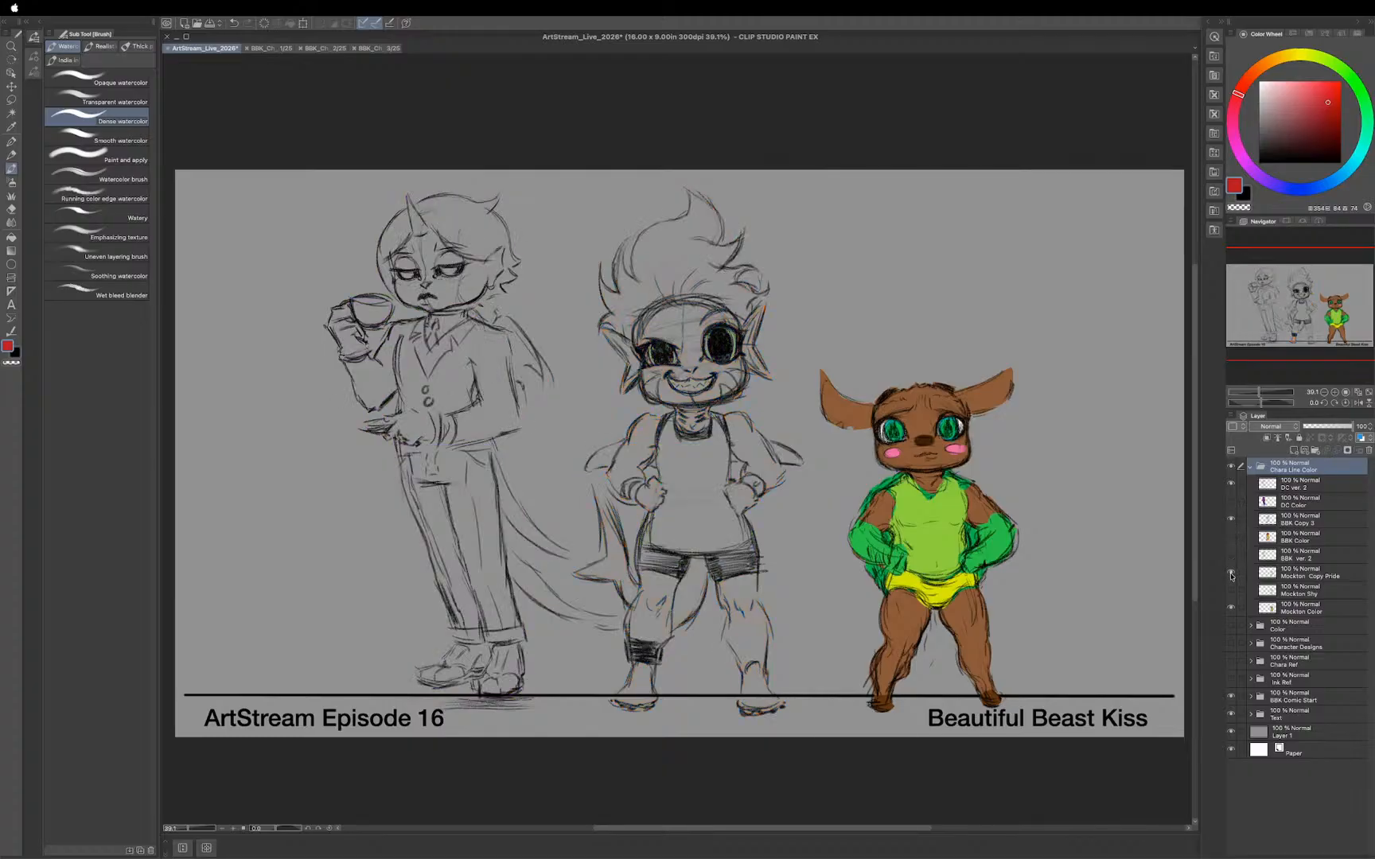
{"action": "left_click", "coordinate": [1230, 573]}
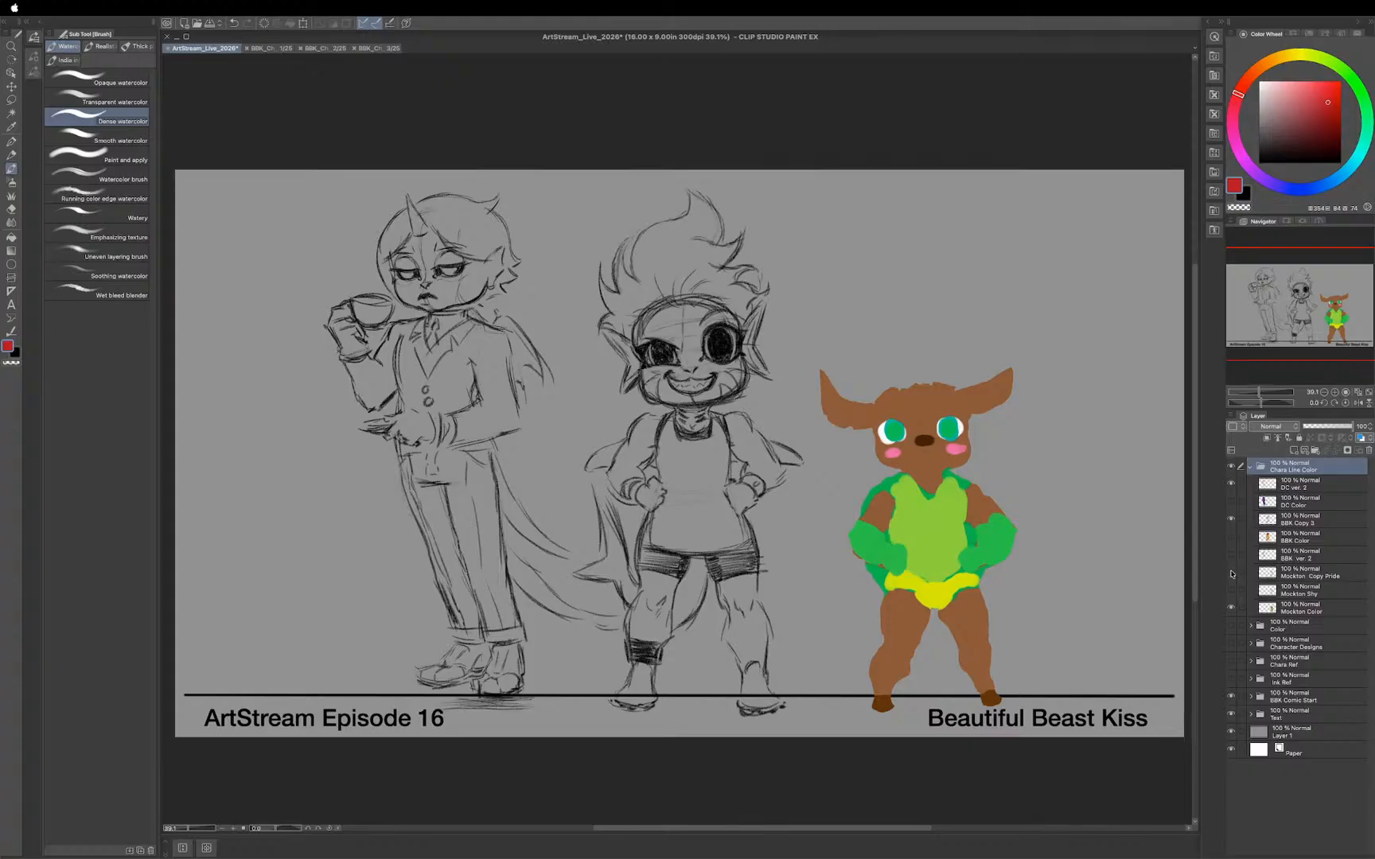
{"action": "left_click", "coordinate": [1230, 573]}
{"action": "left_click", "coordinate": [1231, 607]}
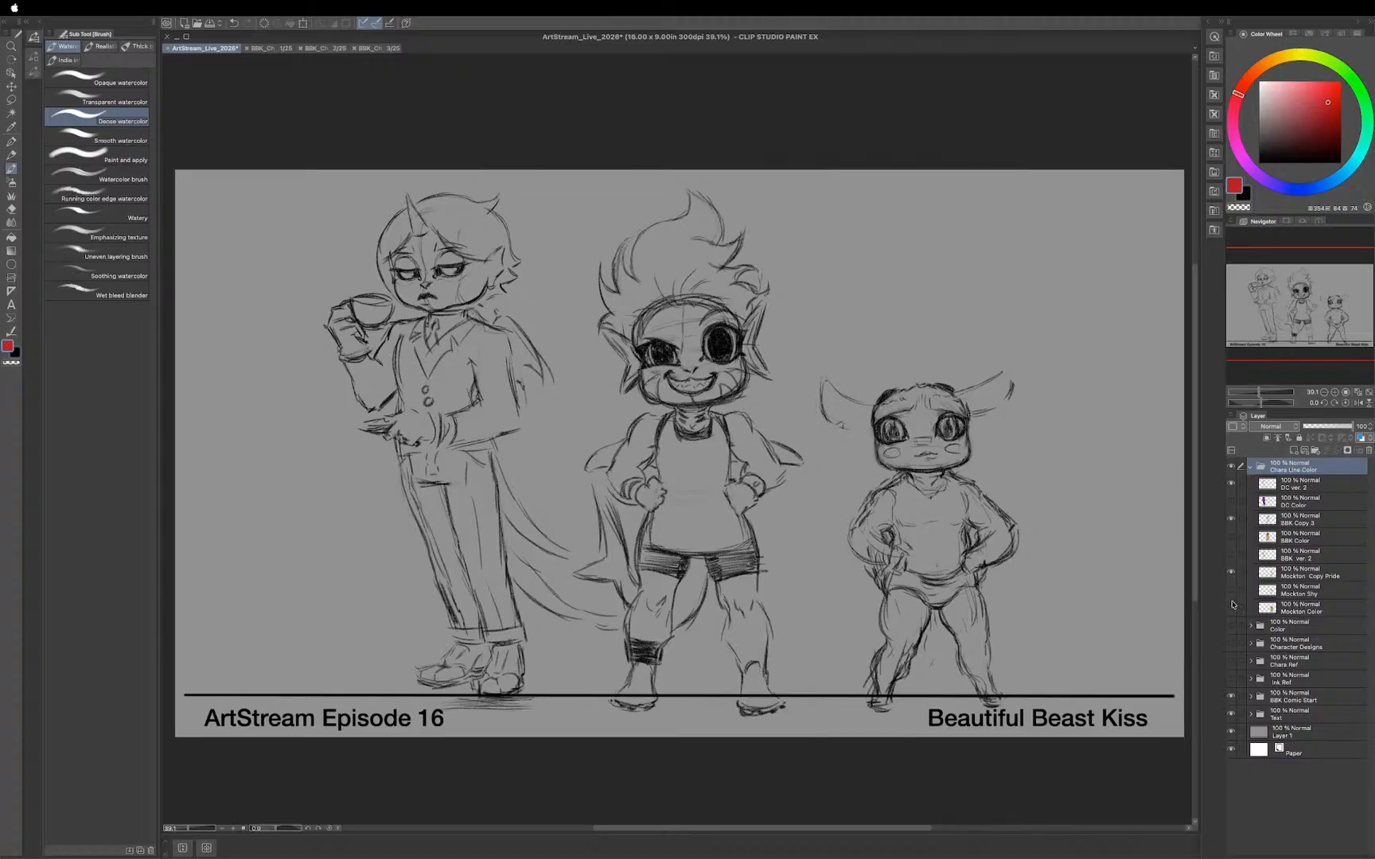
{"action": "left_click", "coordinate": [1231, 591]}
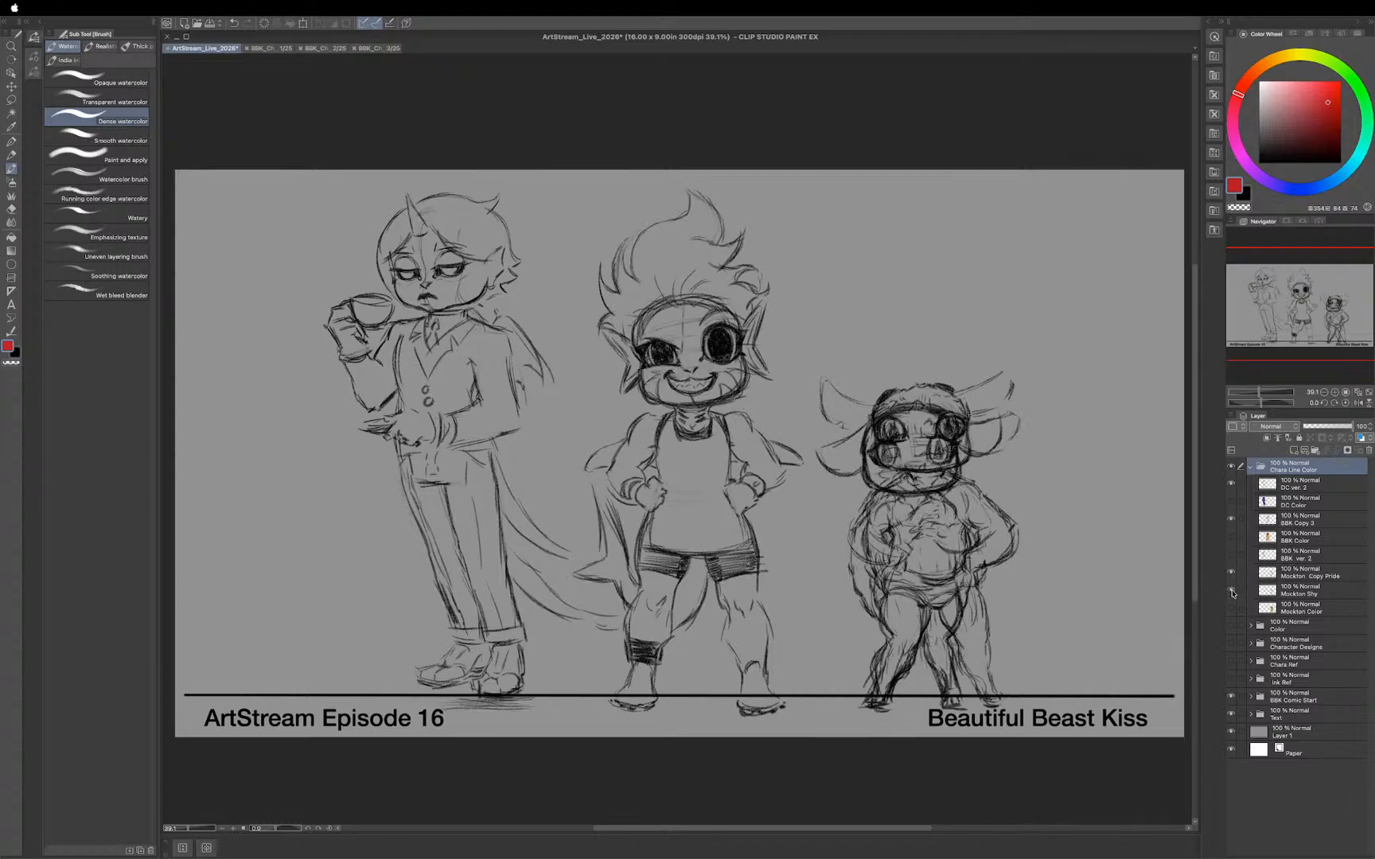
{"action": "left_click", "coordinate": [1230, 572]}
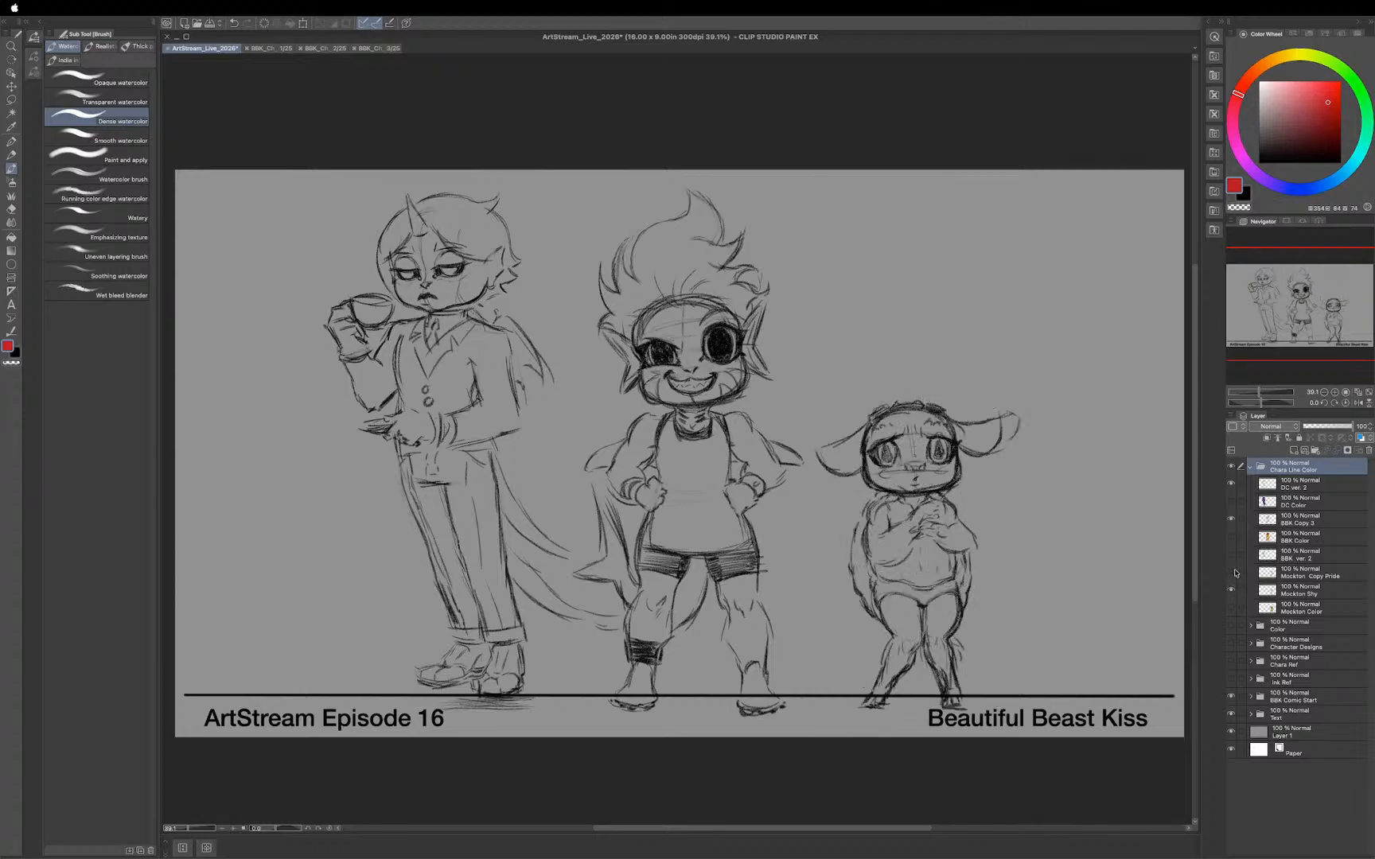
Step: Collapse the Chara Line Color folder and compare the line art with the earlier colored lineup by repeatedly toggling the Color folder's visibility
{"action": "left_click", "coordinate": [1252, 470]}
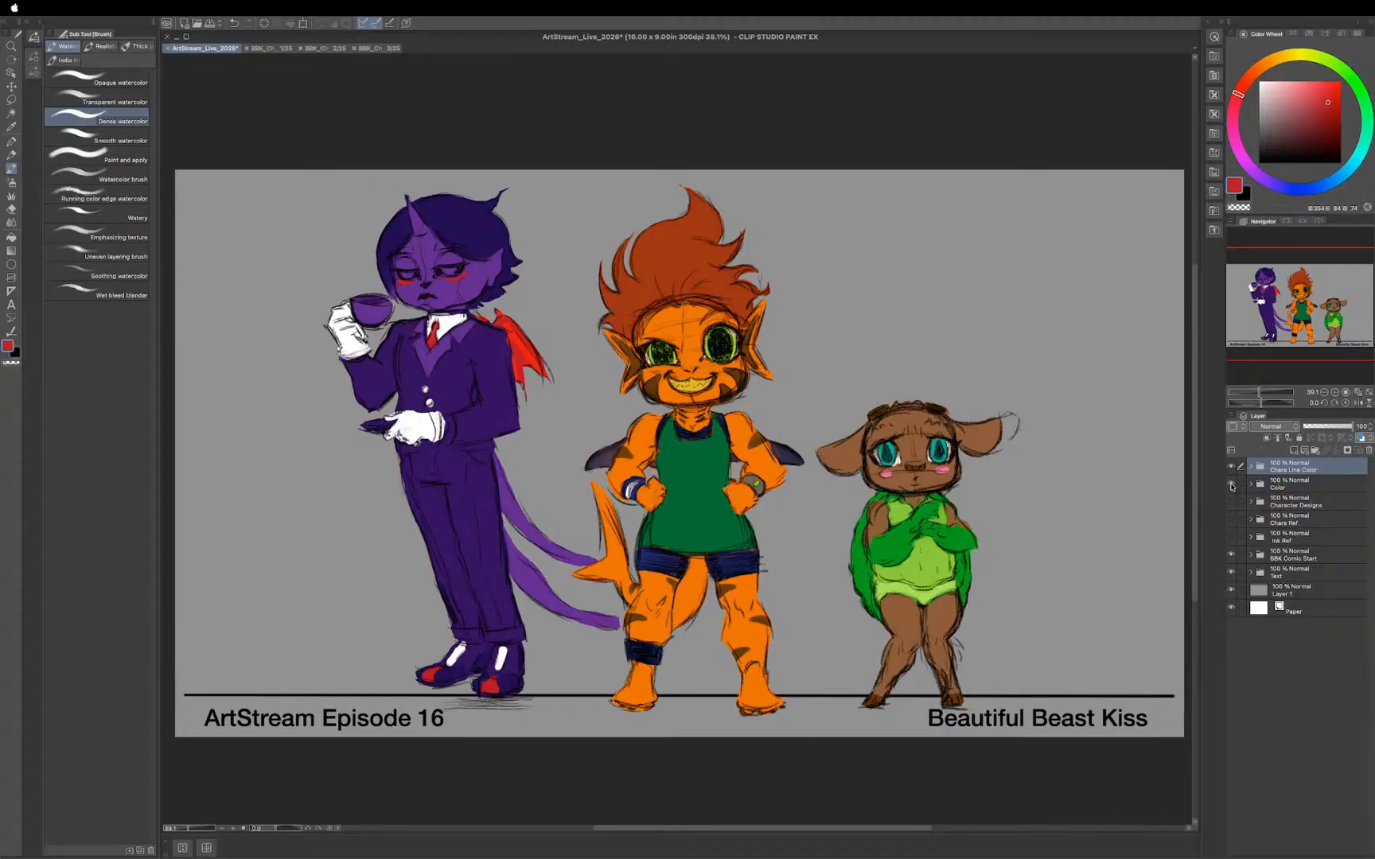
{"action": "left_click", "coordinate": [1230, 484]}
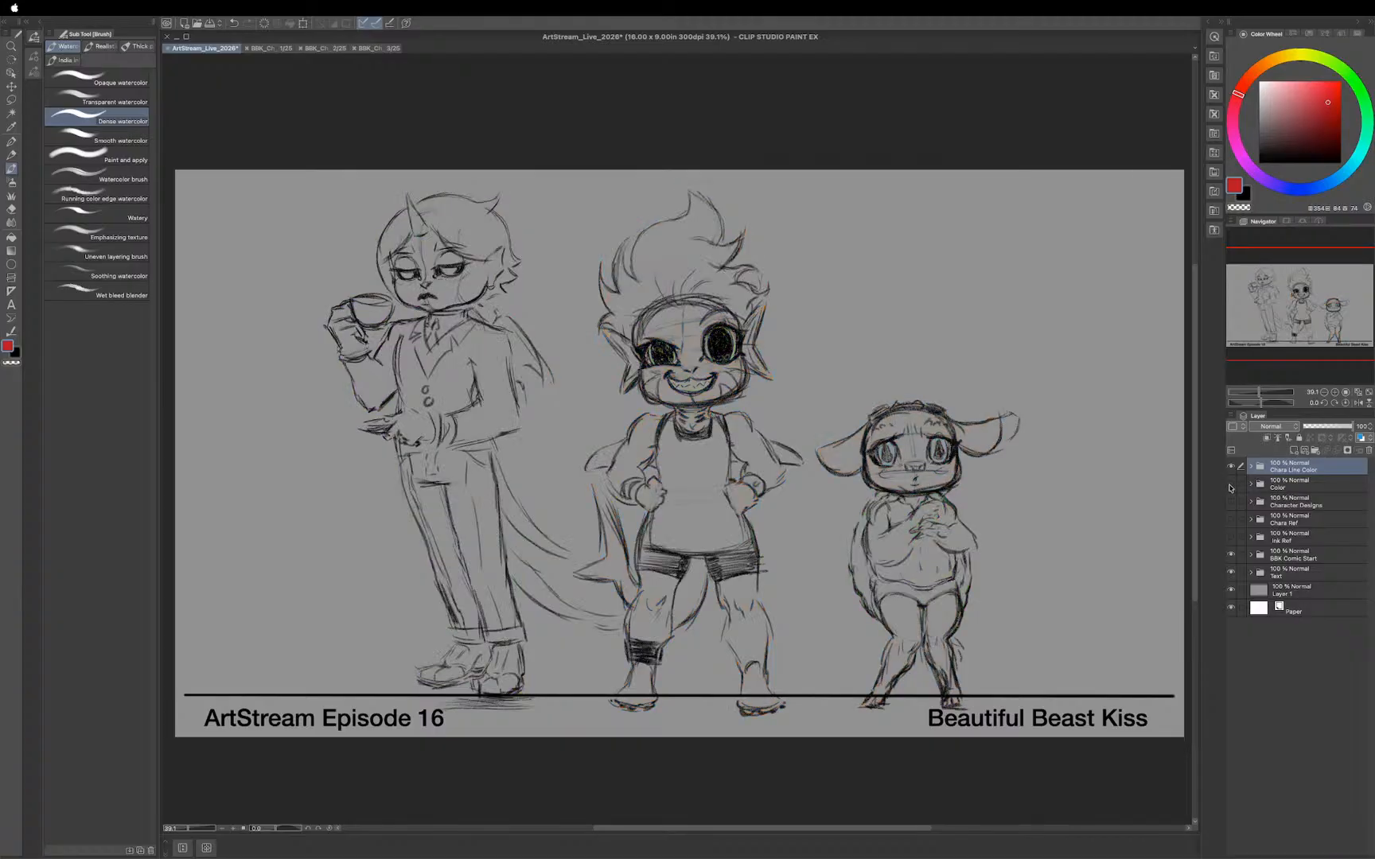
{"action": "left_click", "coordinate": [1231, 483]}
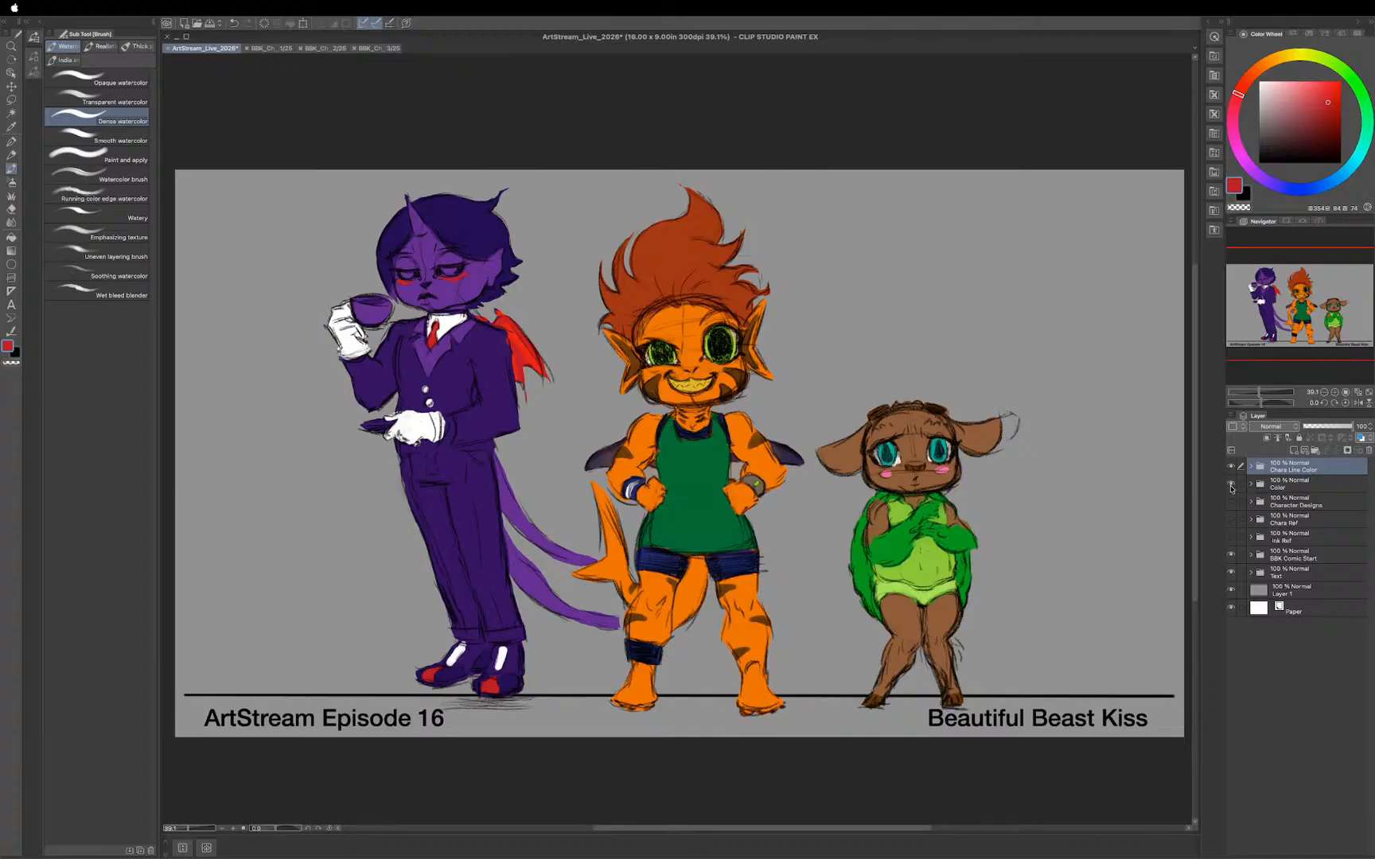
{"action": "left_click", "coordinate": [1231, 484]}
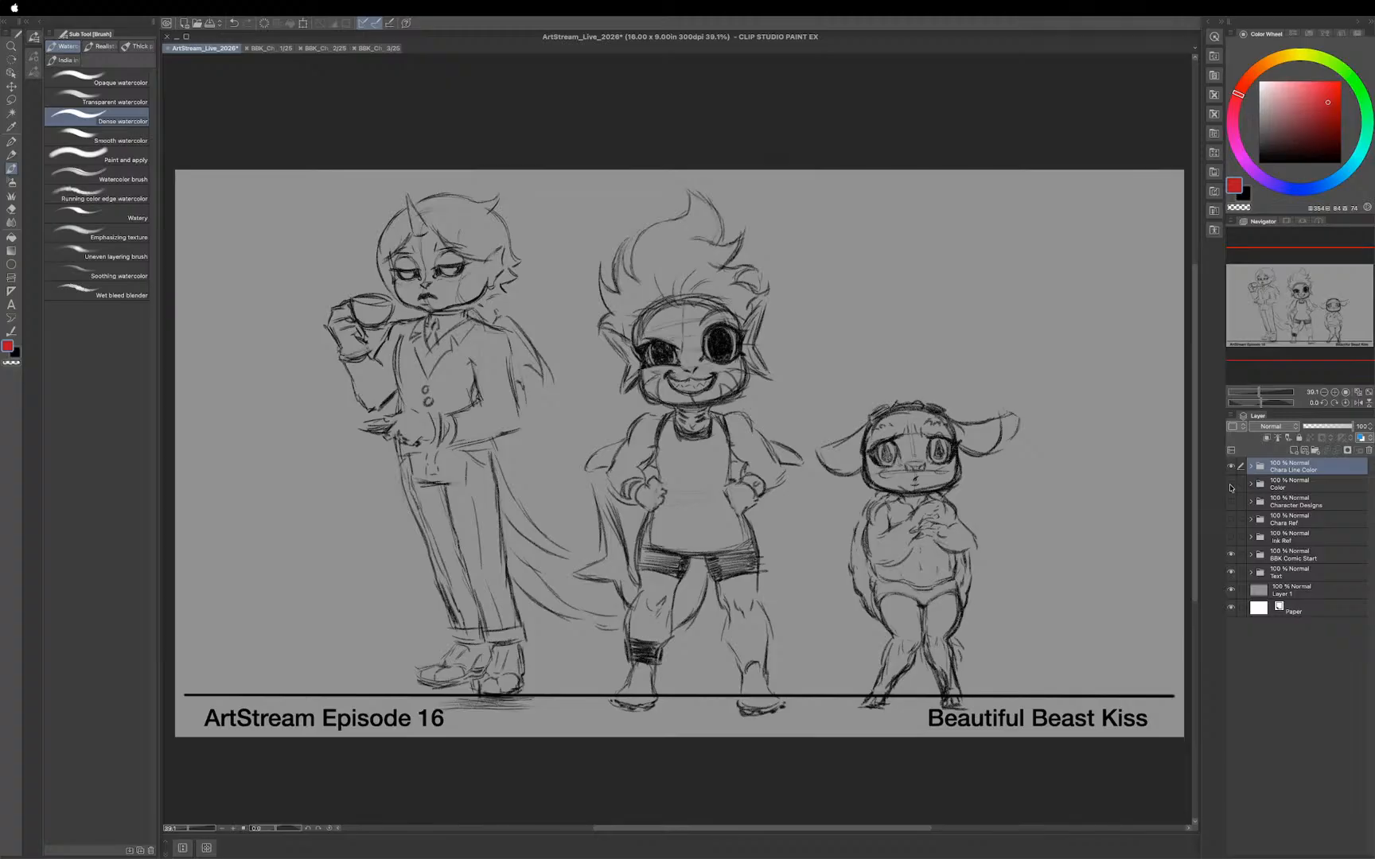
{"action": "left_click", "coordinate": [1230, 486]}
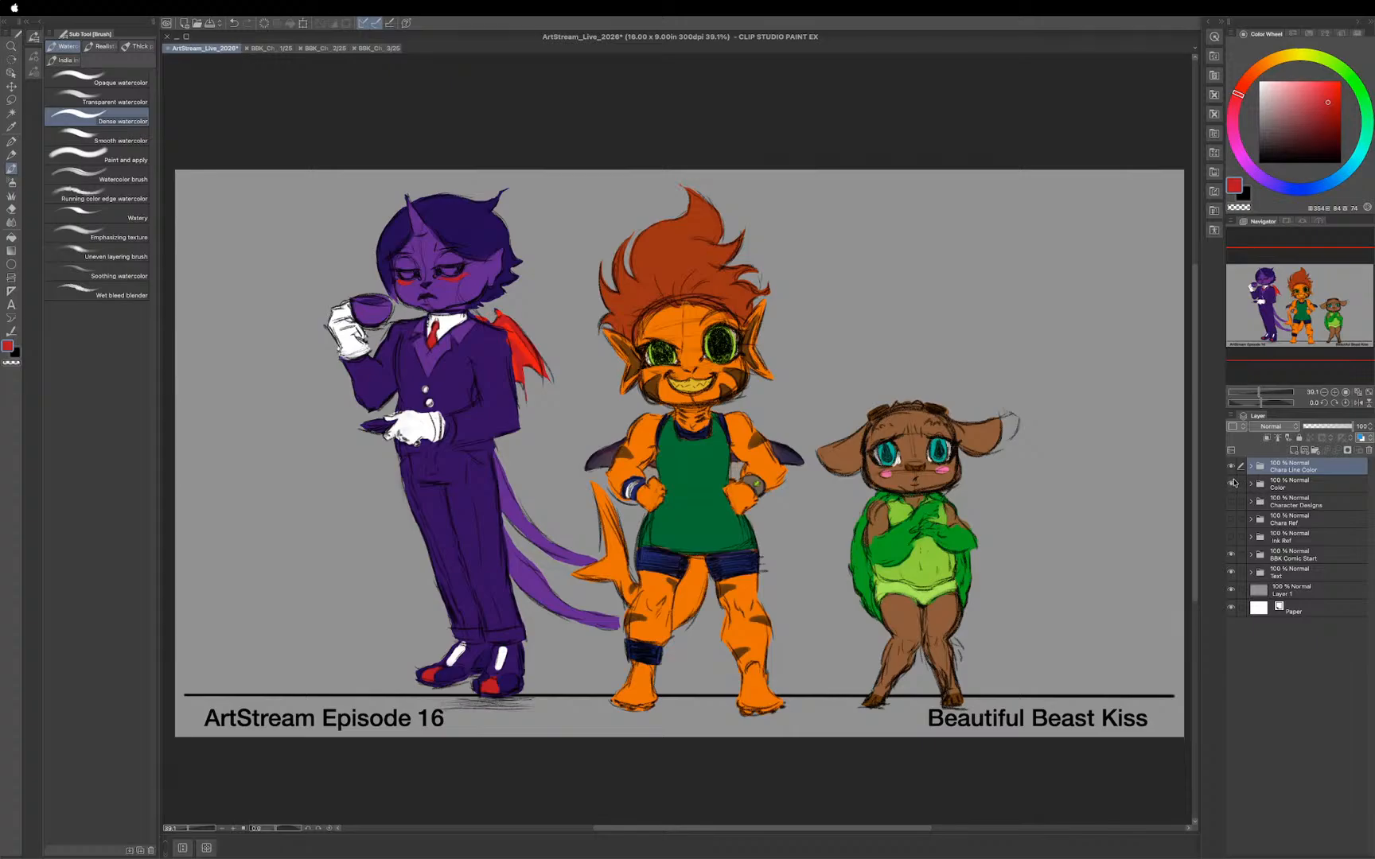
{"action": "left_click", "coordinate": [1232, 485]}
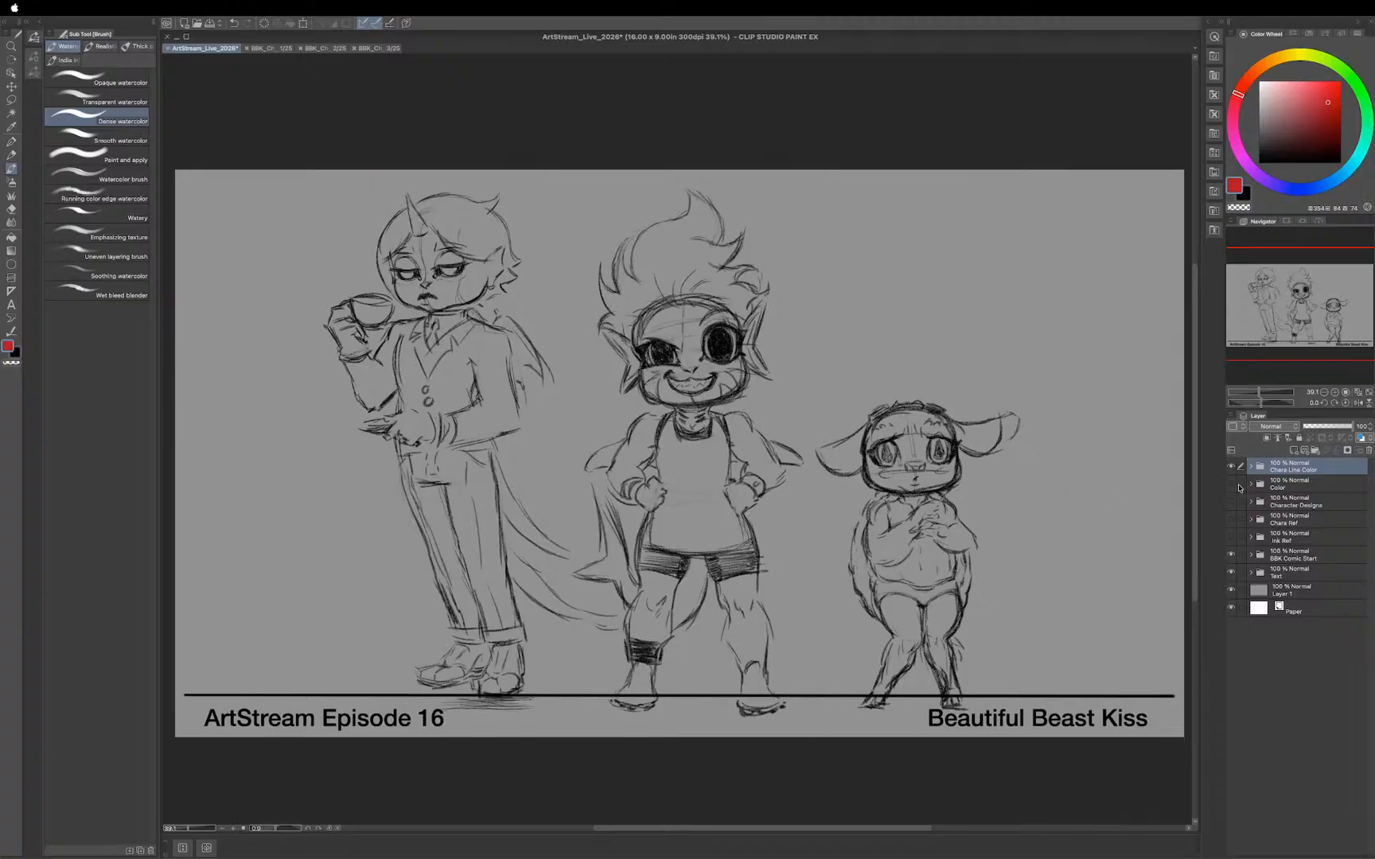
{"action": "left_click", "coordinate": [1230, 484]}
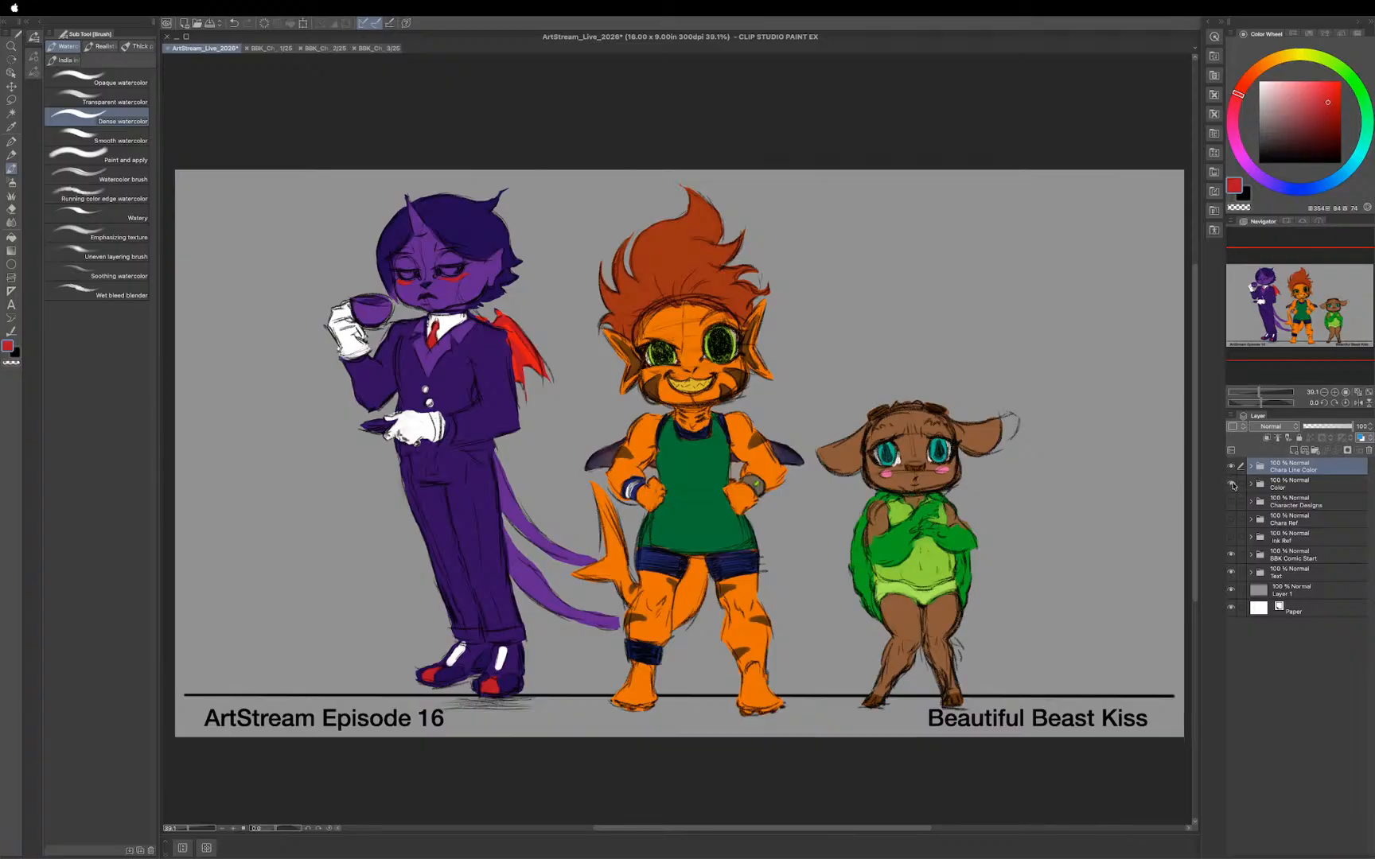
{"action": "left_click", "coordinate": [1231, 485]}
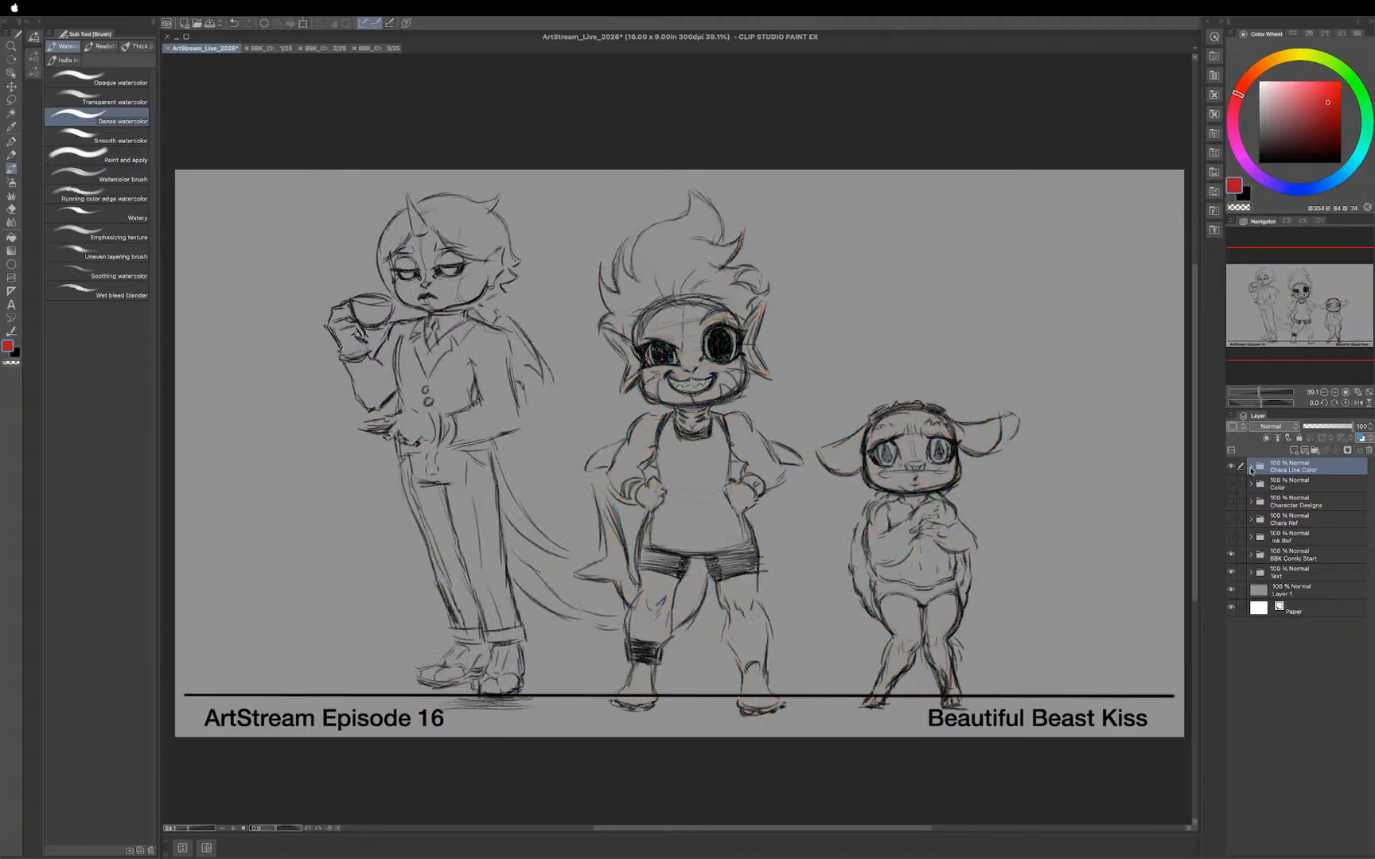
Step: Expand Chara Line Color and show Mockton Copy Pride, Mockton Color, DC Color and BBK Color, with Mockton Shy hidden
{"action": "left_click", "coordinate": [1250, 470]}
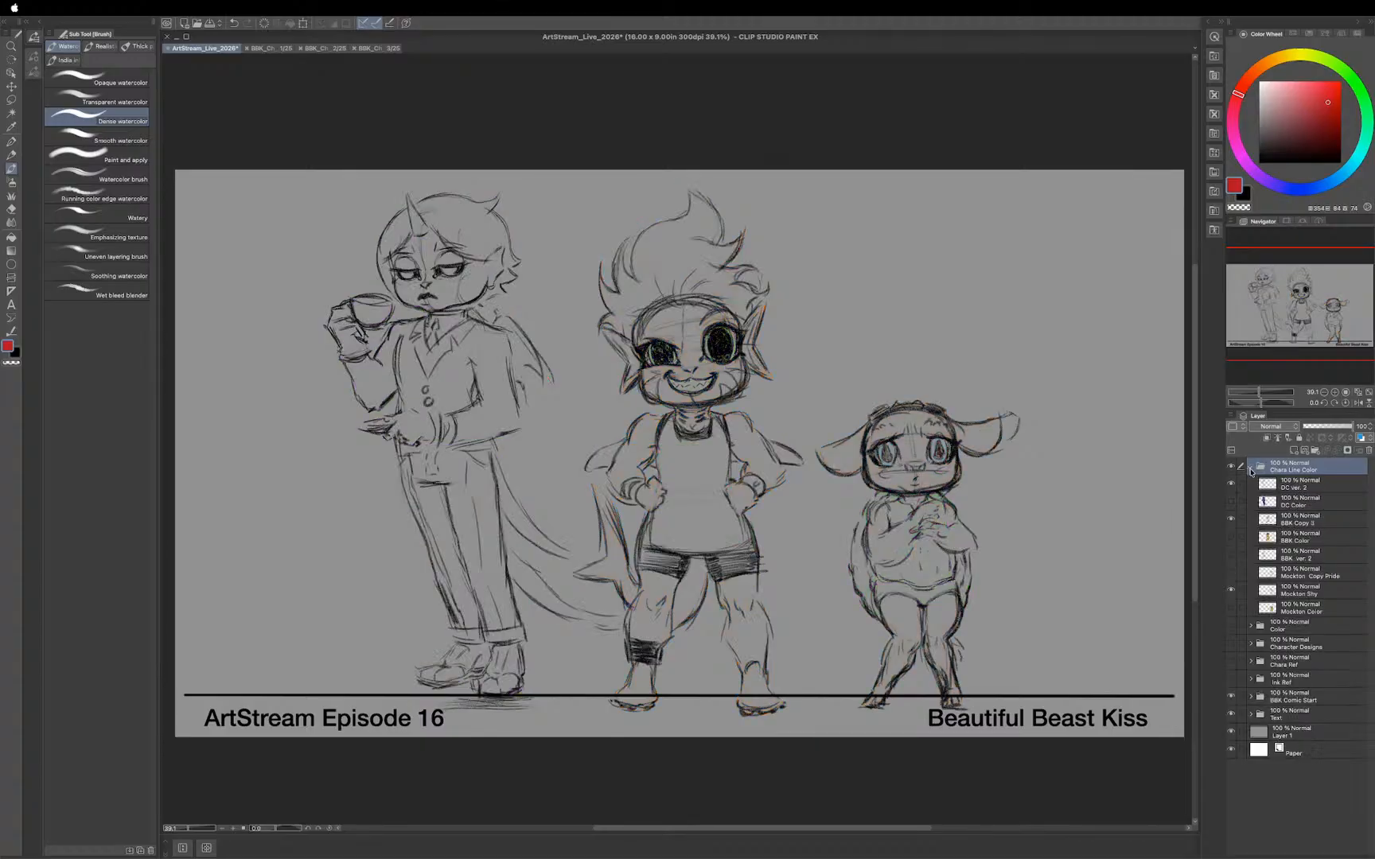
{"action": "left_click", "coordinate": [1230, 573]}
{"action": "left_click", "coordinate": [1230, 591]}
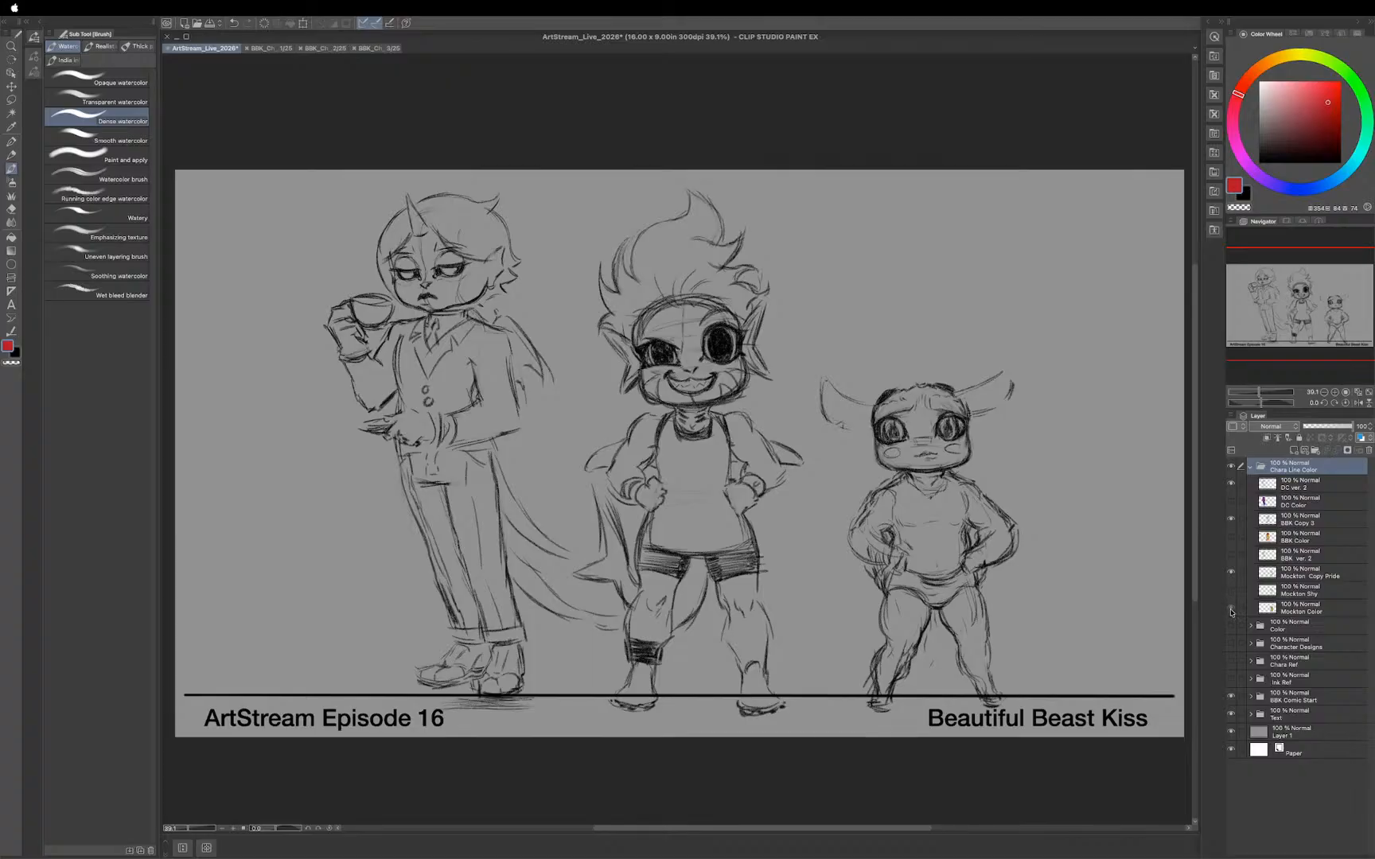
{"action": "left_click", "coordinate": [1231, 609]}
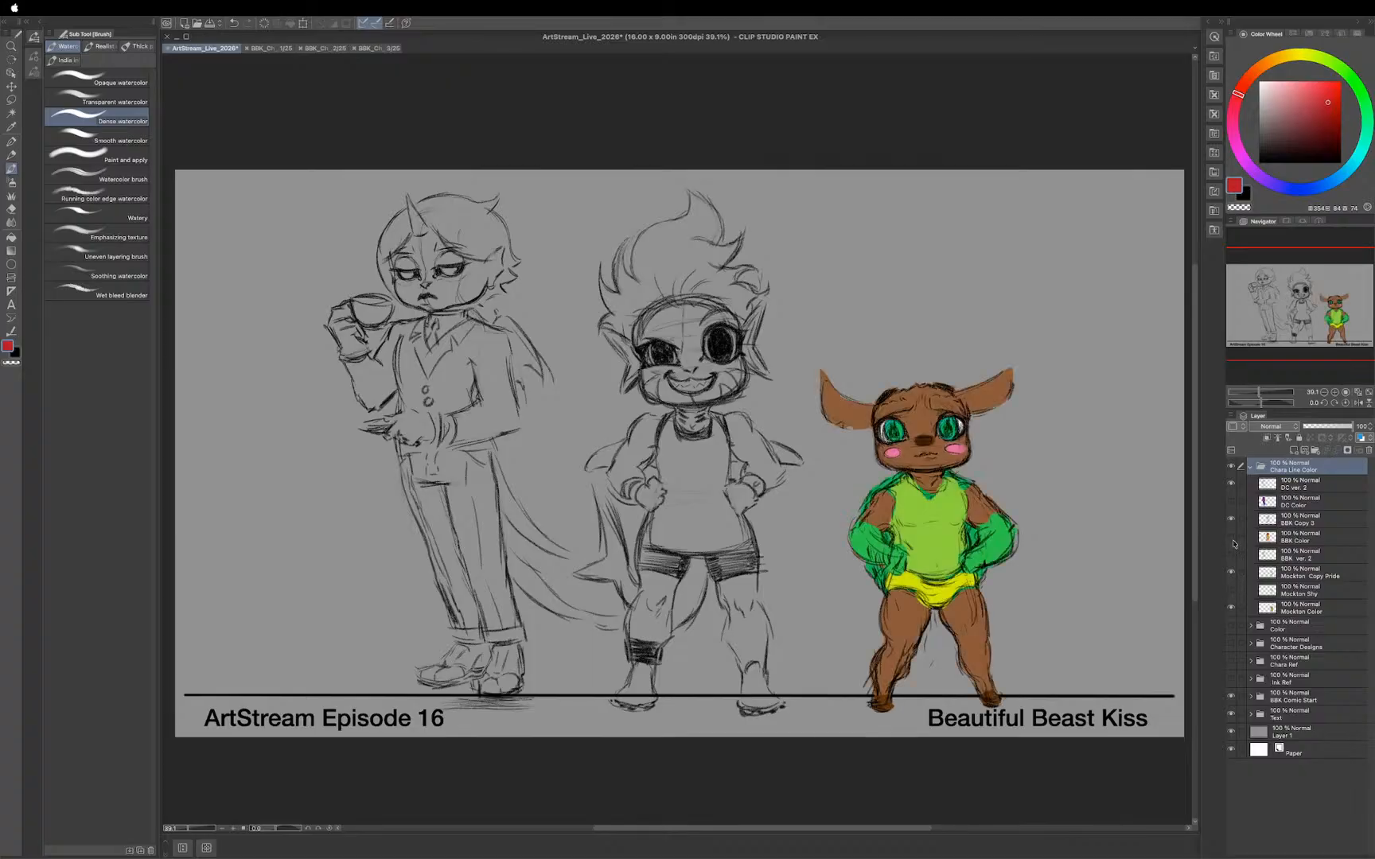
{"action": "left_click", "coordinate": [1230, 502]}
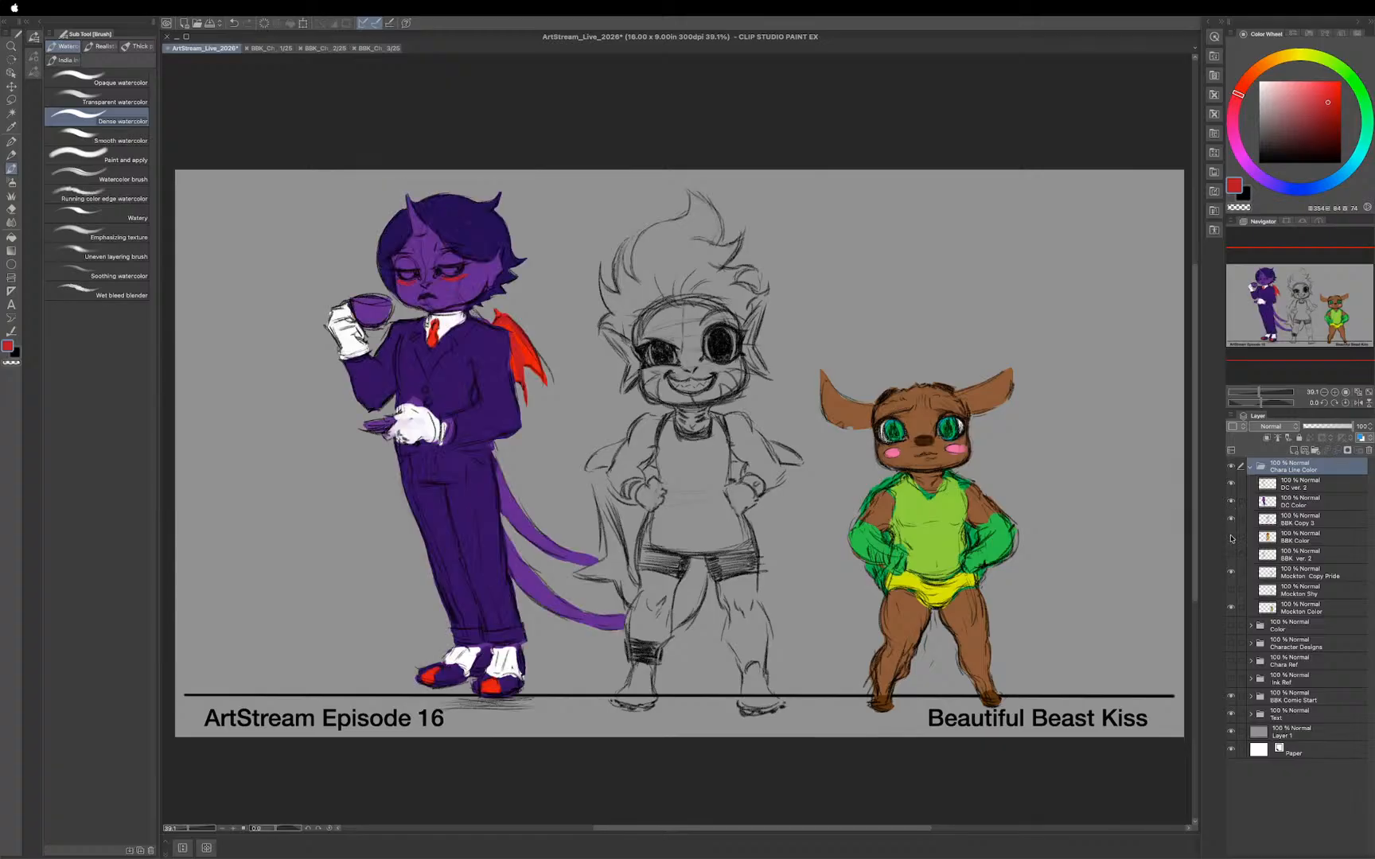
{"action": "left_click", "coordinate": [1231, 538]}
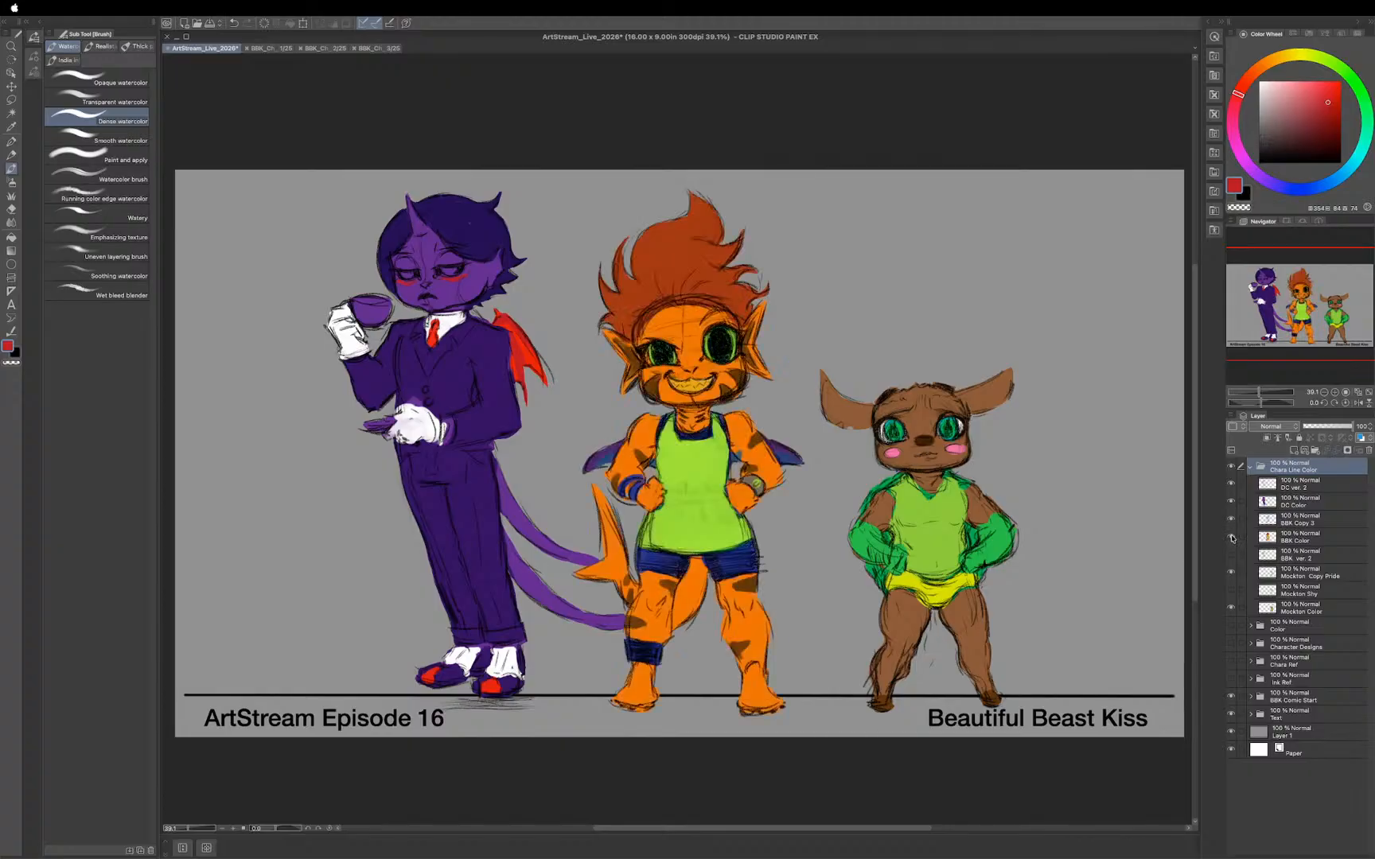
{"action": "left_click", "coordinate": [1232, 538]}
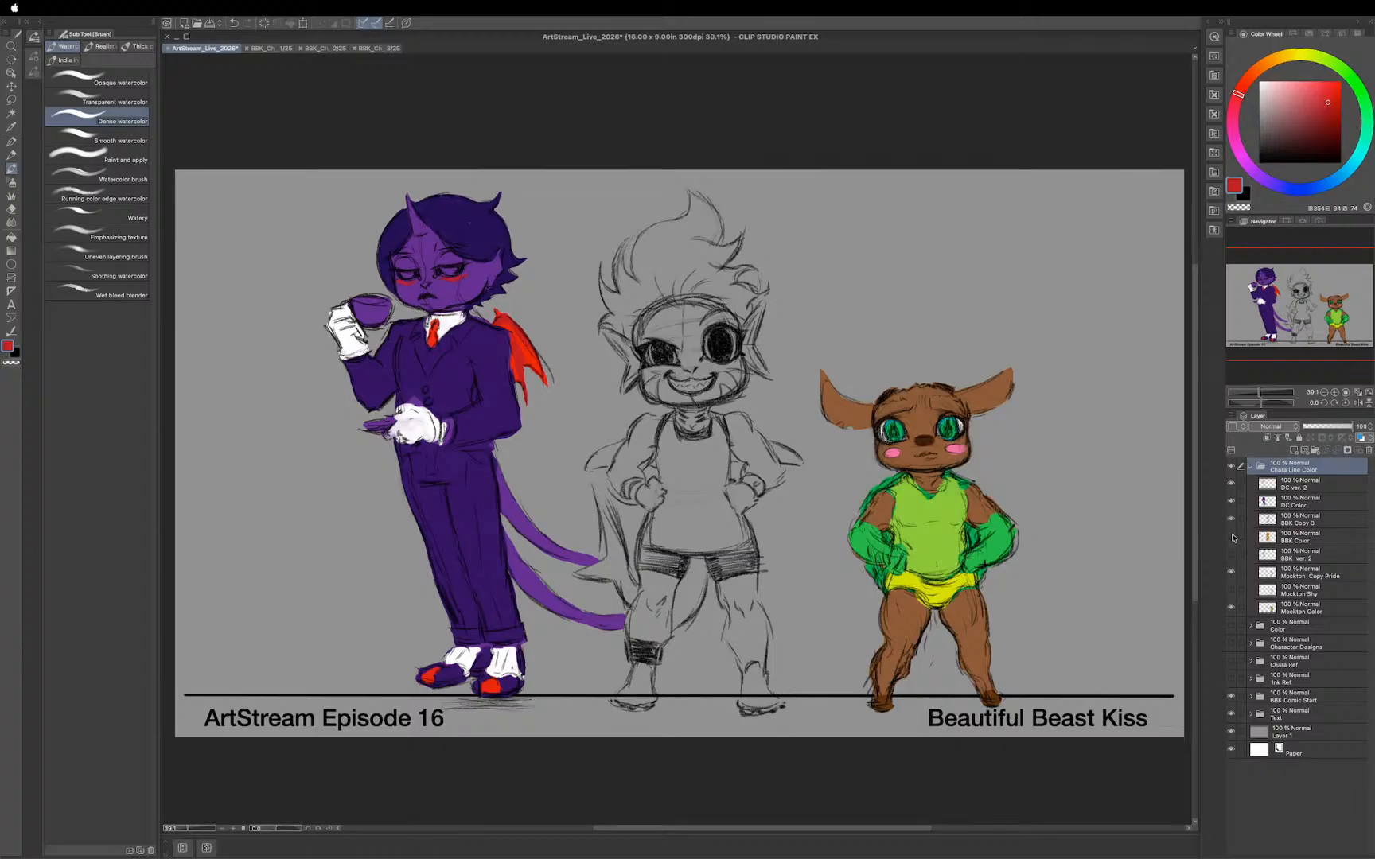
{"action": "left_click", "coordinate": [1231, 539]}
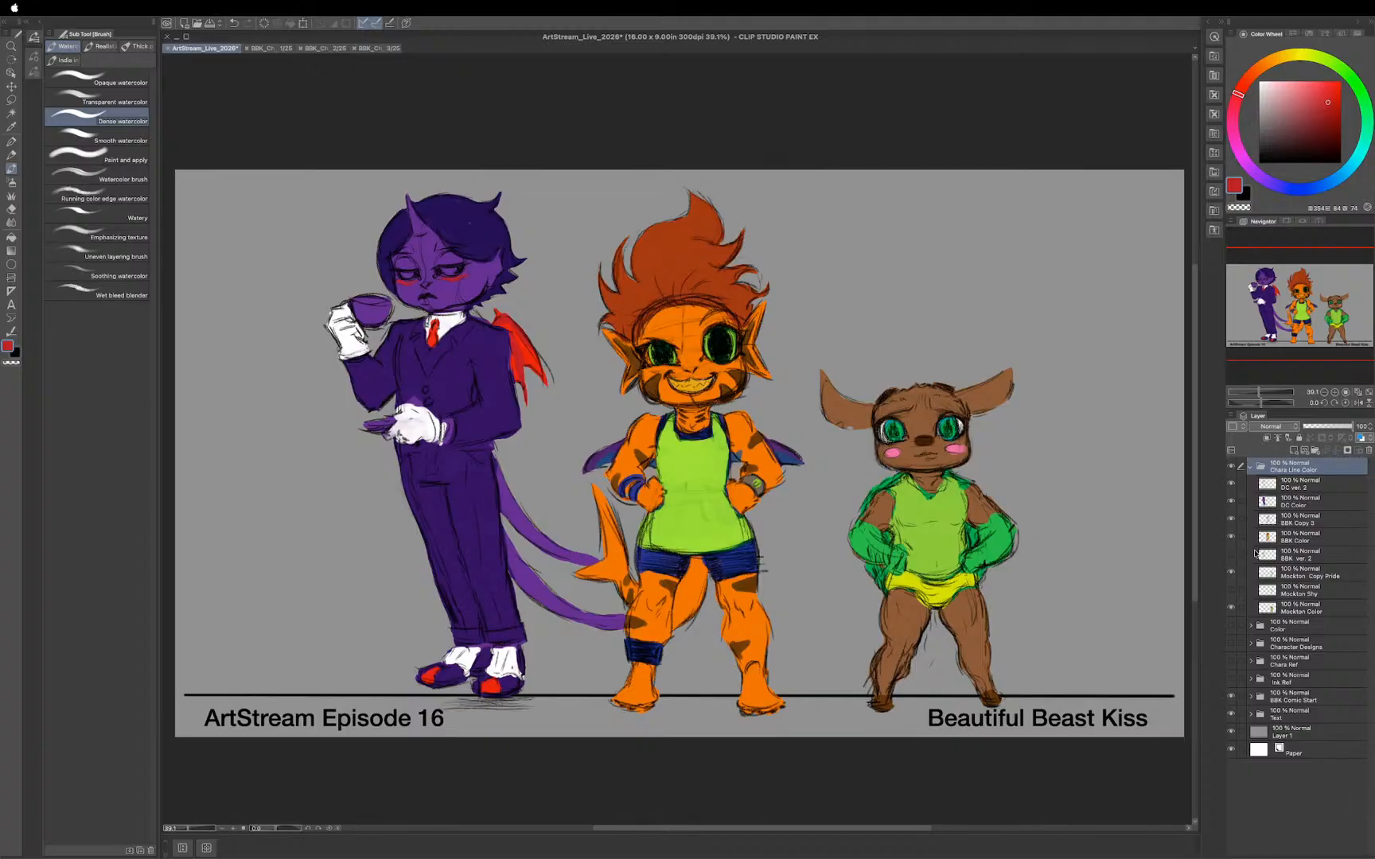
Step: Minimize the ArtStream canvas window
{"action": "left_click", "coordinate": [176, 36]}
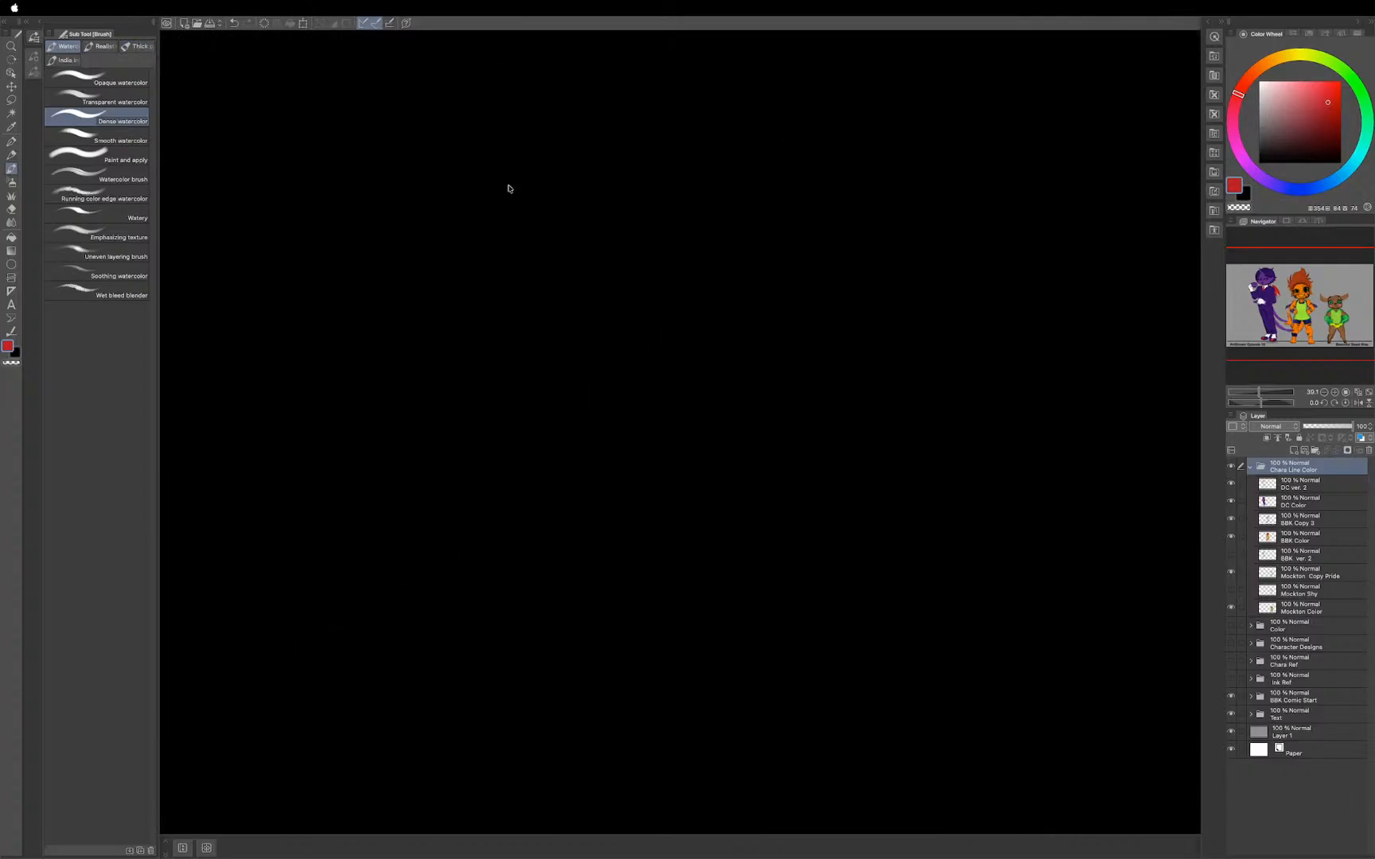